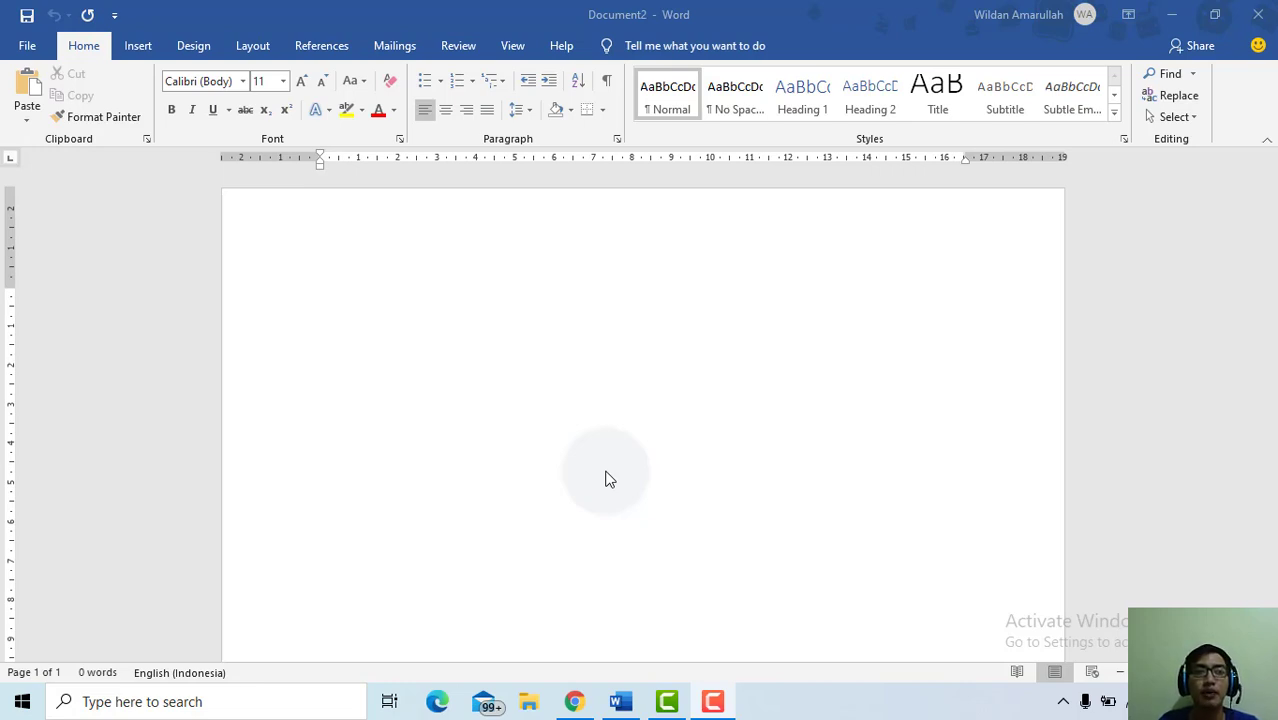
Insert the built-in Austin cover page at the start of the document.
left_click(139, 47)
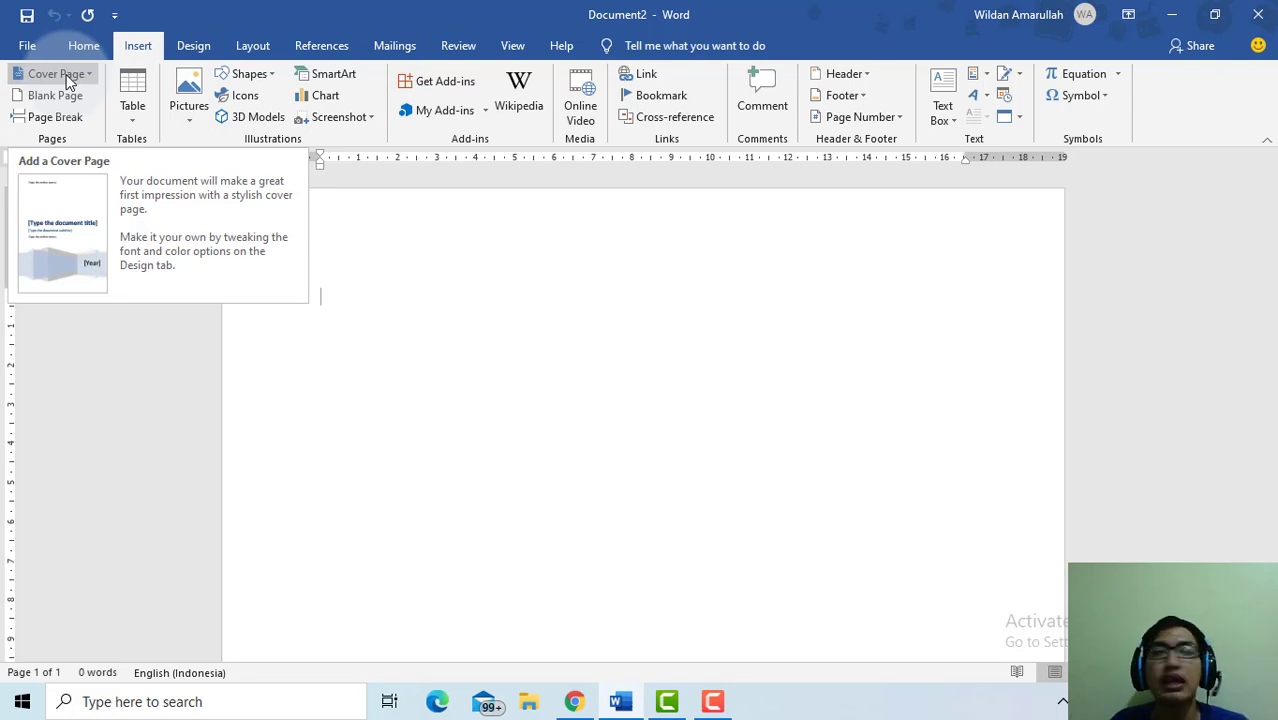
left_click(64, 74)
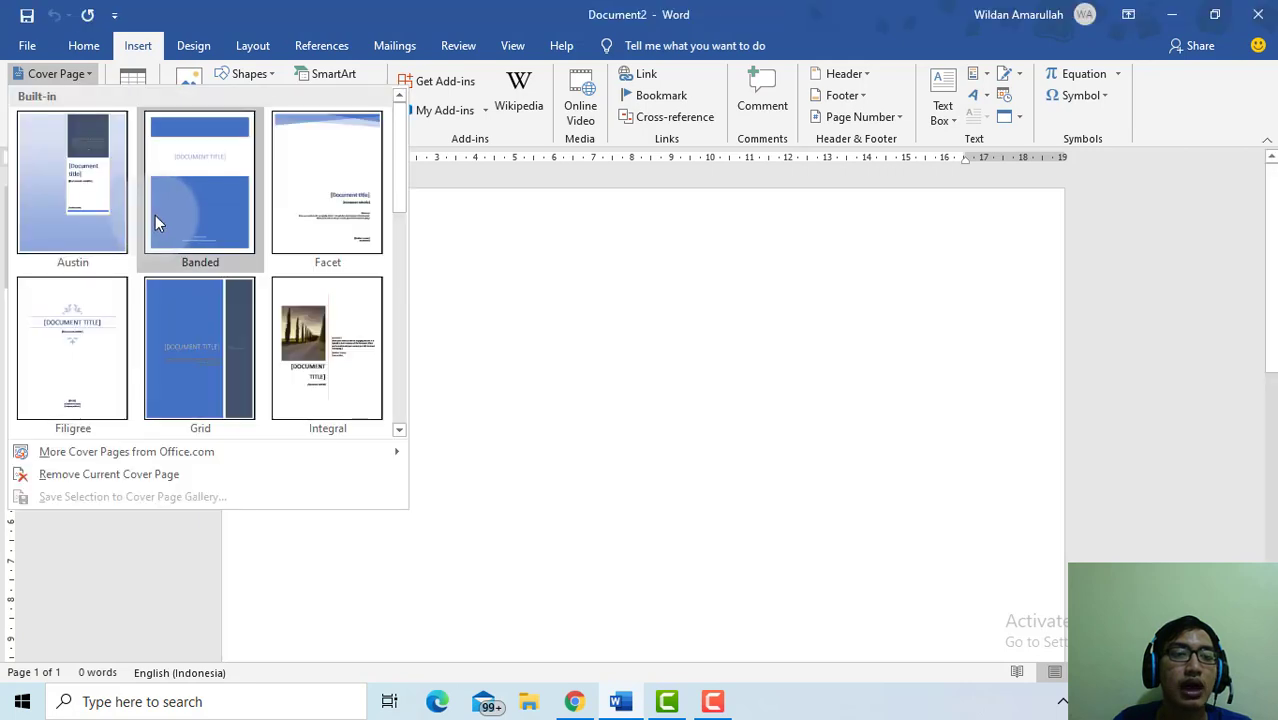
left_click(69, 200)
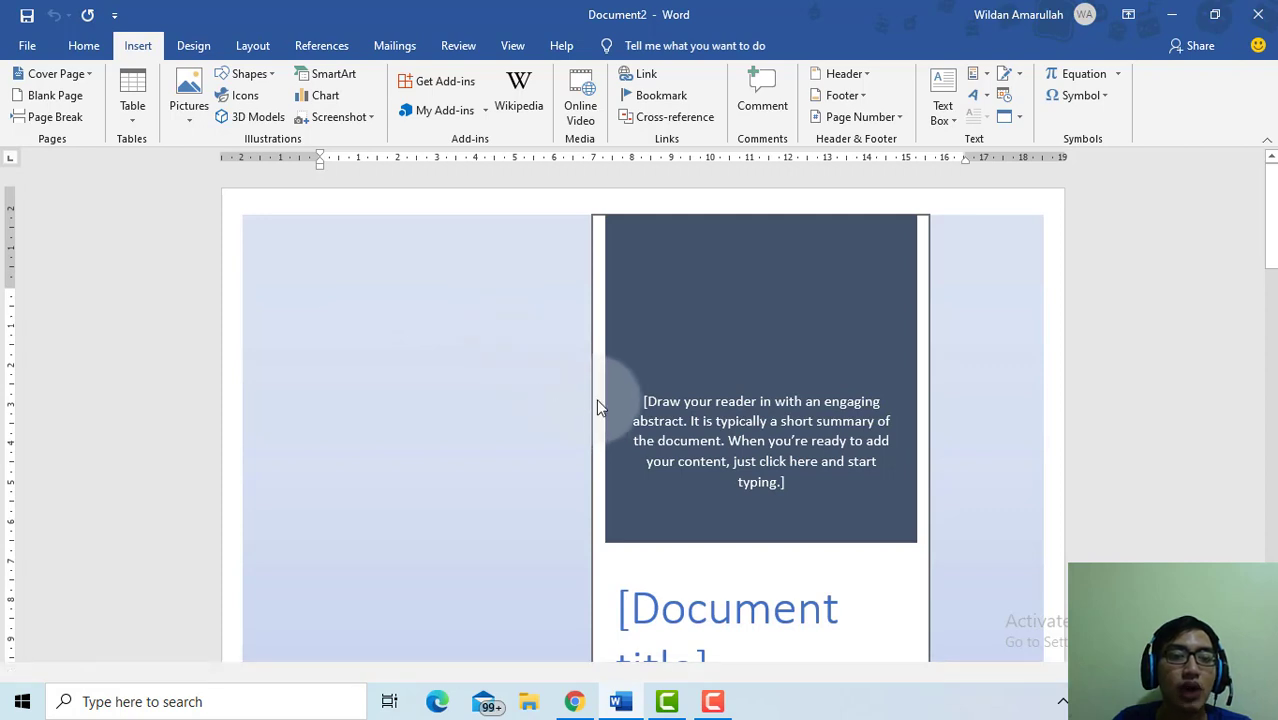
Examine the cover page and the empty page that follows it, placing the cursor on that second page.
scroll(600, 395, "down", 3)
scroll(605, 370, "down", 5)
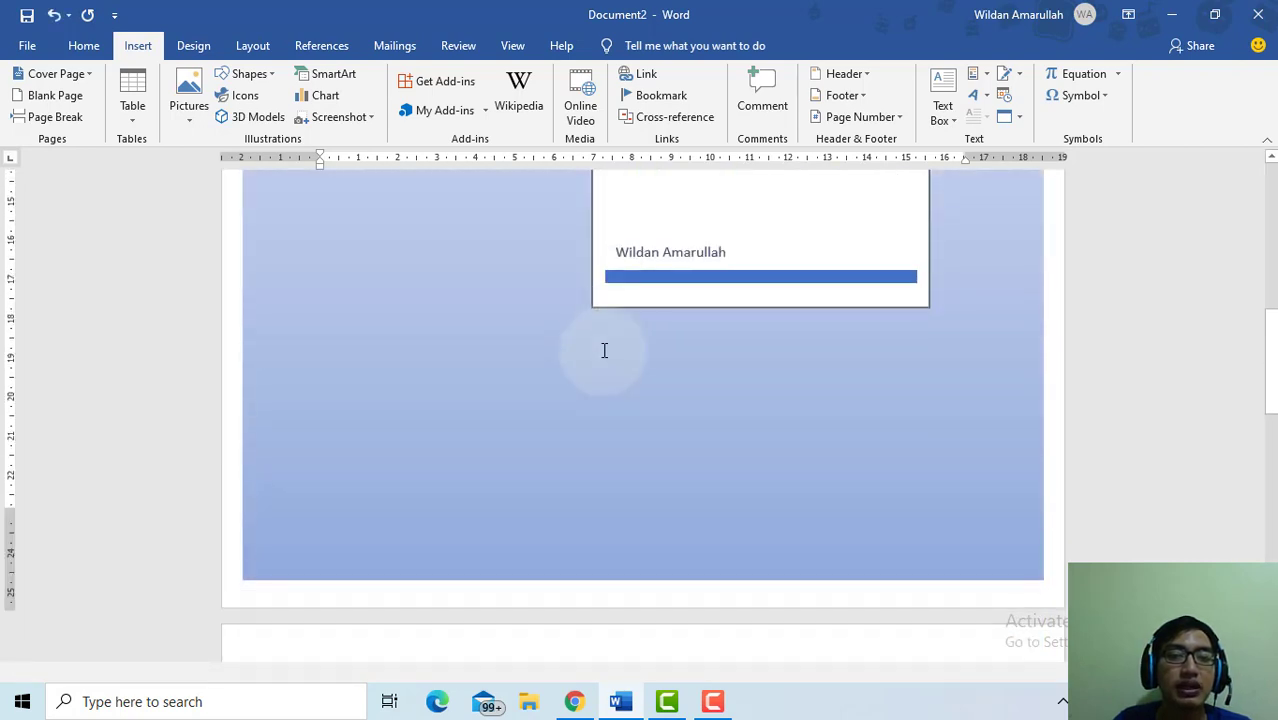
scroll(603, 352, "up", 6)
scroll(598, 348, "up", 2)
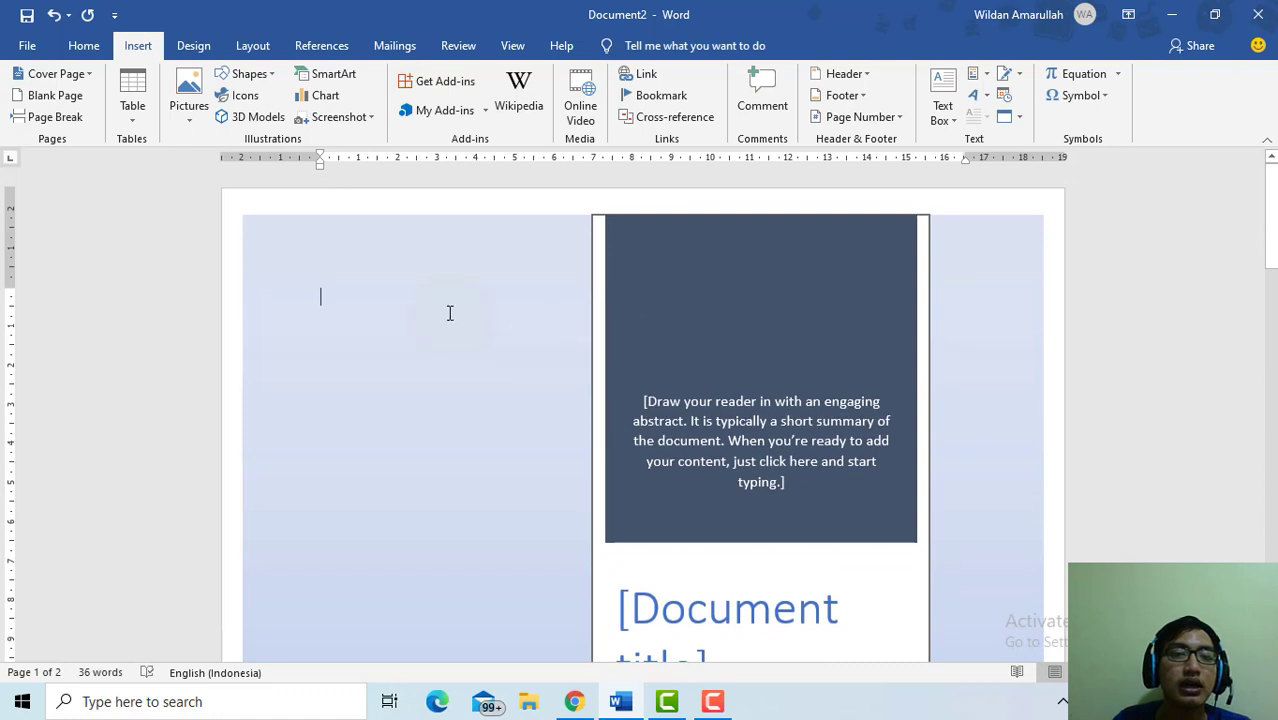
scroll(447, 311, "down", 7)
scroll(316, 296, "down", 1)
left_click(333, 412)
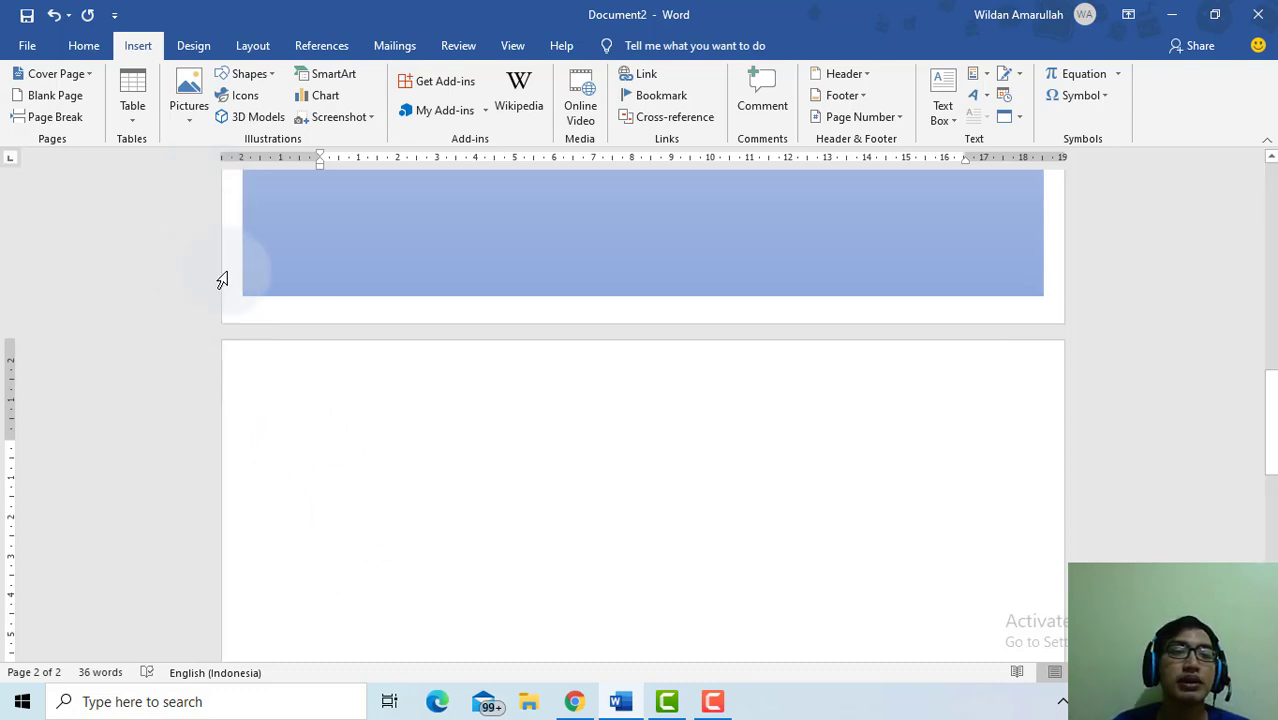
scroll(254, 371, "down", 2)
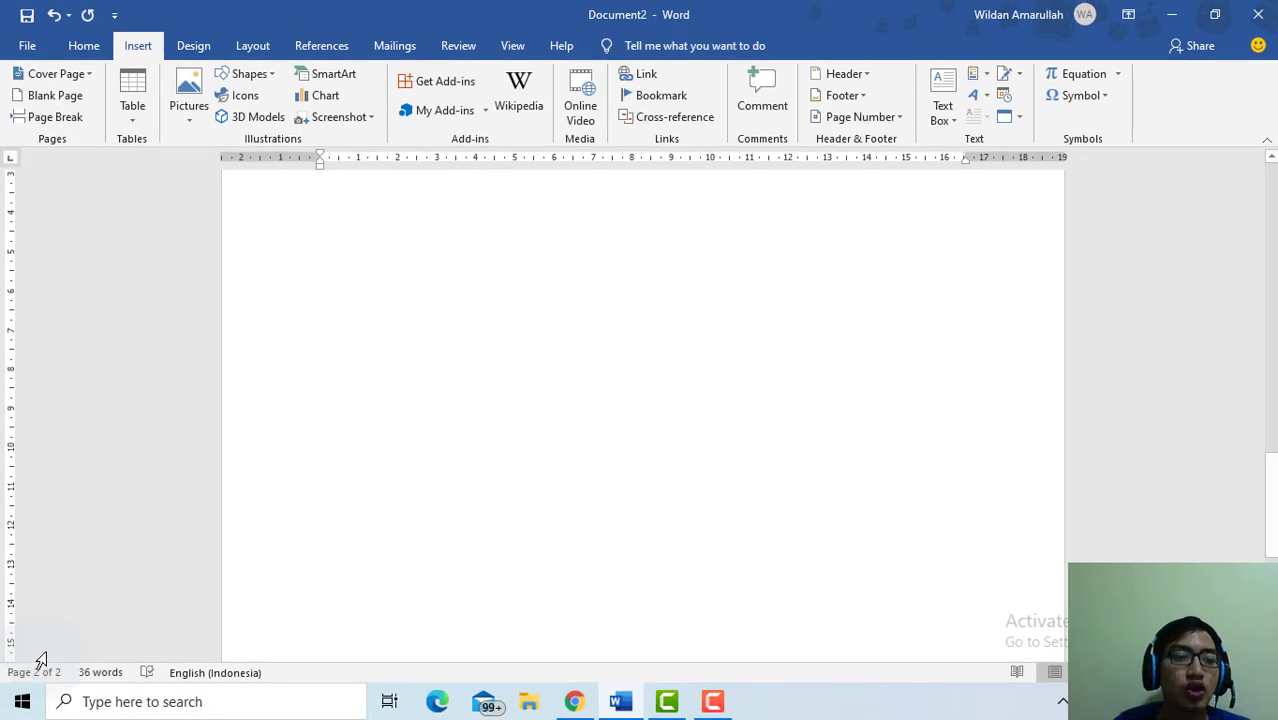
scroll(40, 662, "up", 1)
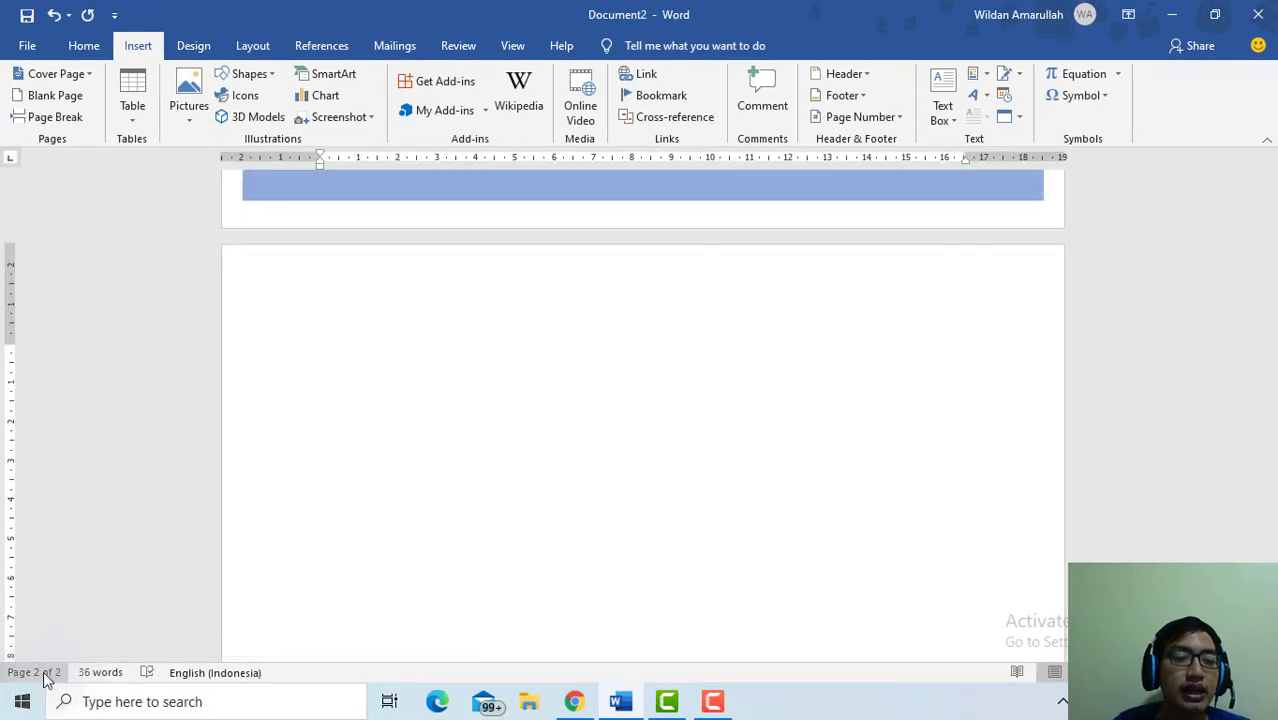
scroll(167, 560, "down", 1)
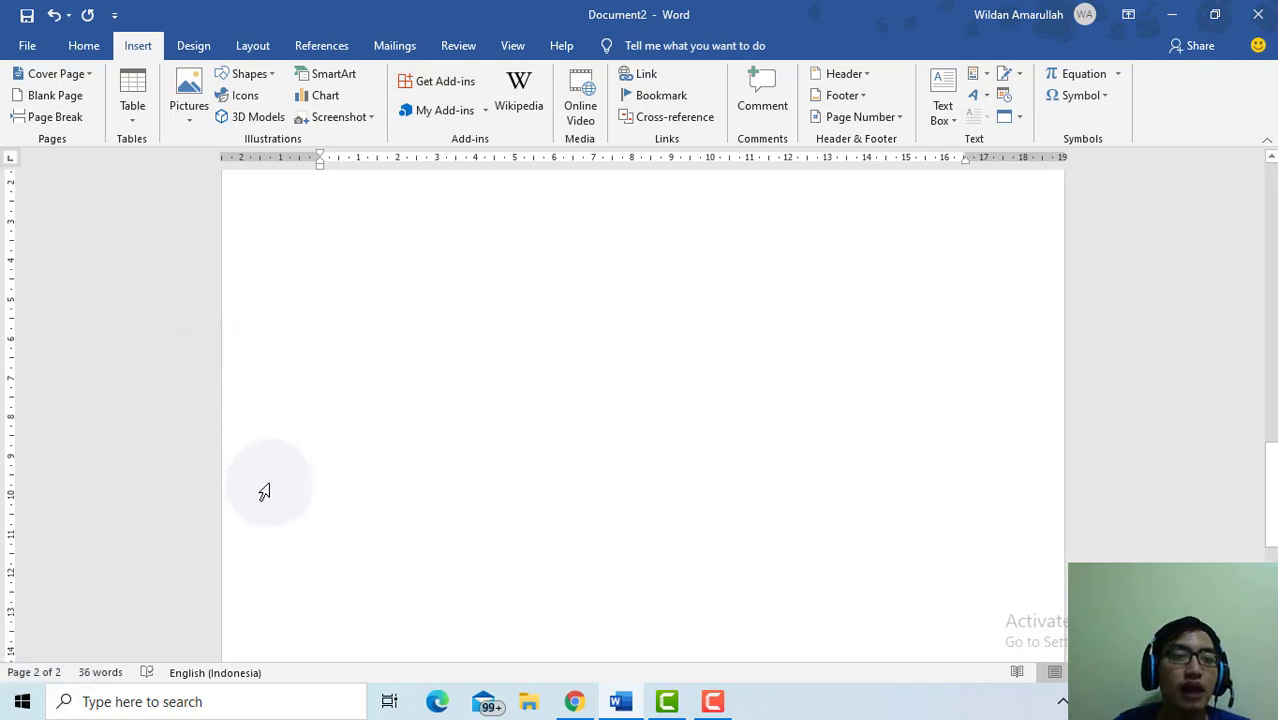
scroll(265, 485, "up", 5)
scroll(285, 437, "up", 5)
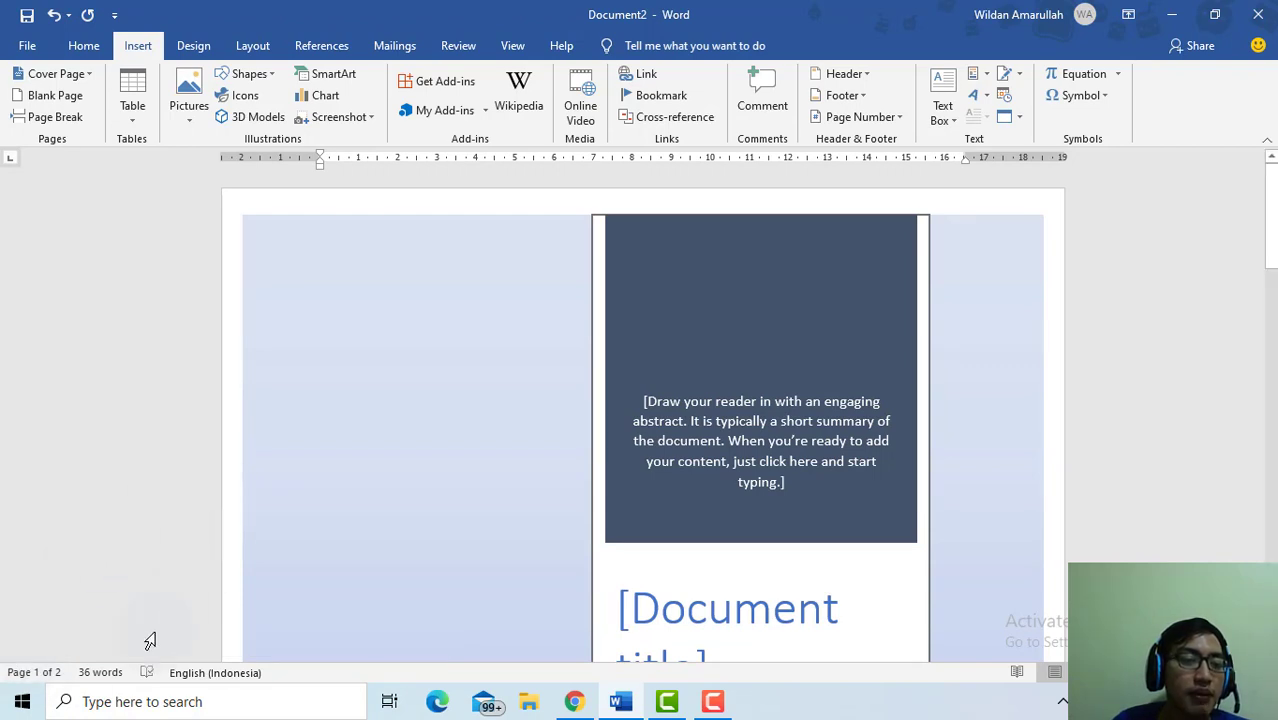
Add two blank pages from the cursor position on the empty page after the cover.
scroll(220, 512, "down", 3)
scroll(216, 495, "down", 10)
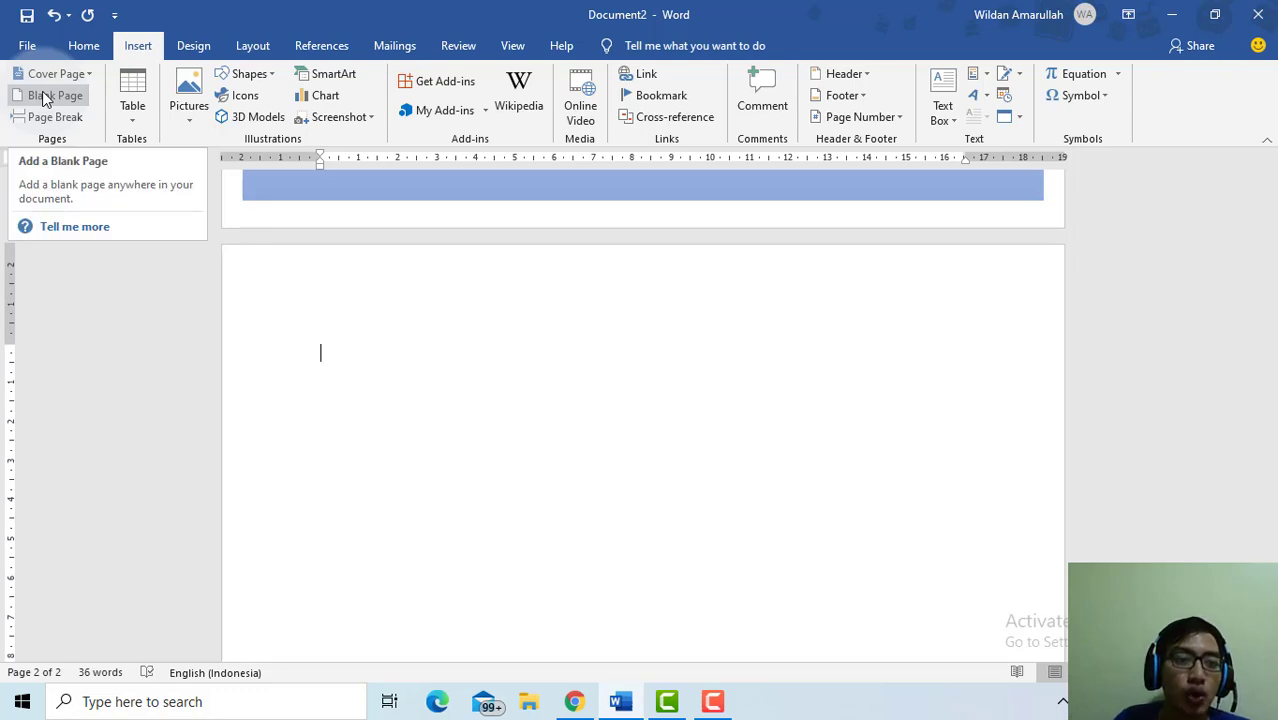
left_click(42, 97)
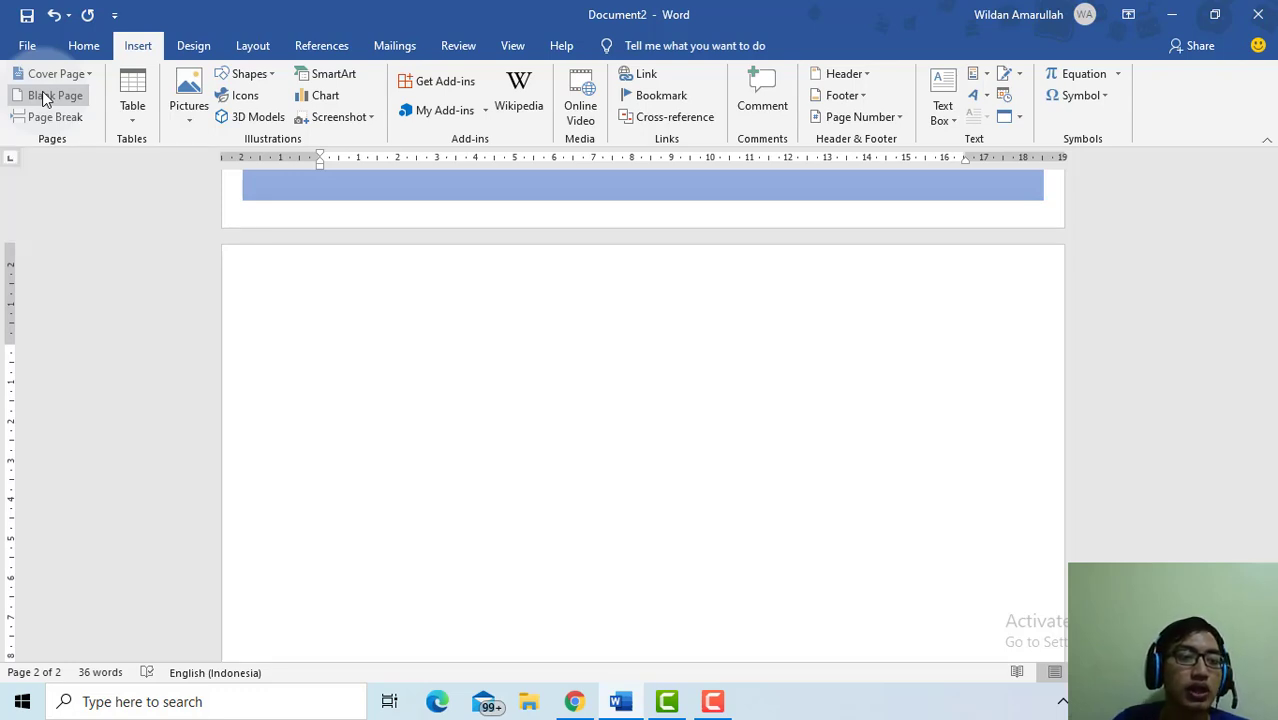
scroll(115, 497, "down", 1)
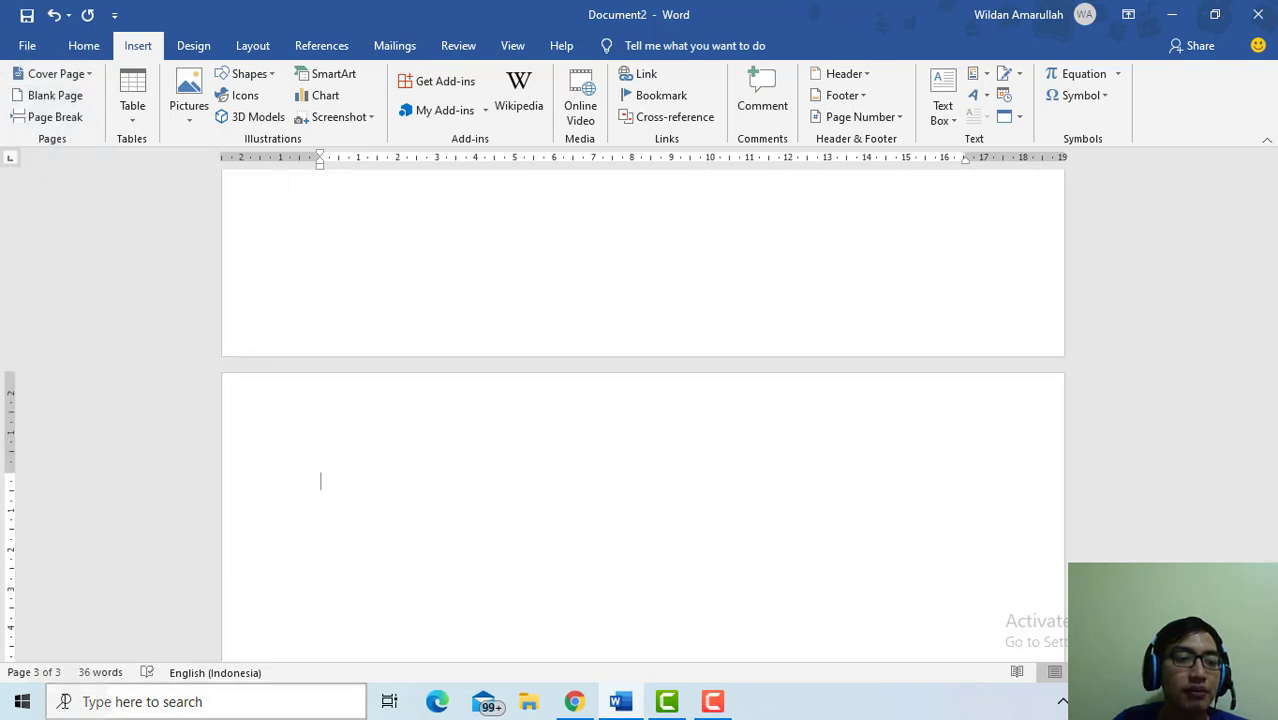
left_click(58, 100)
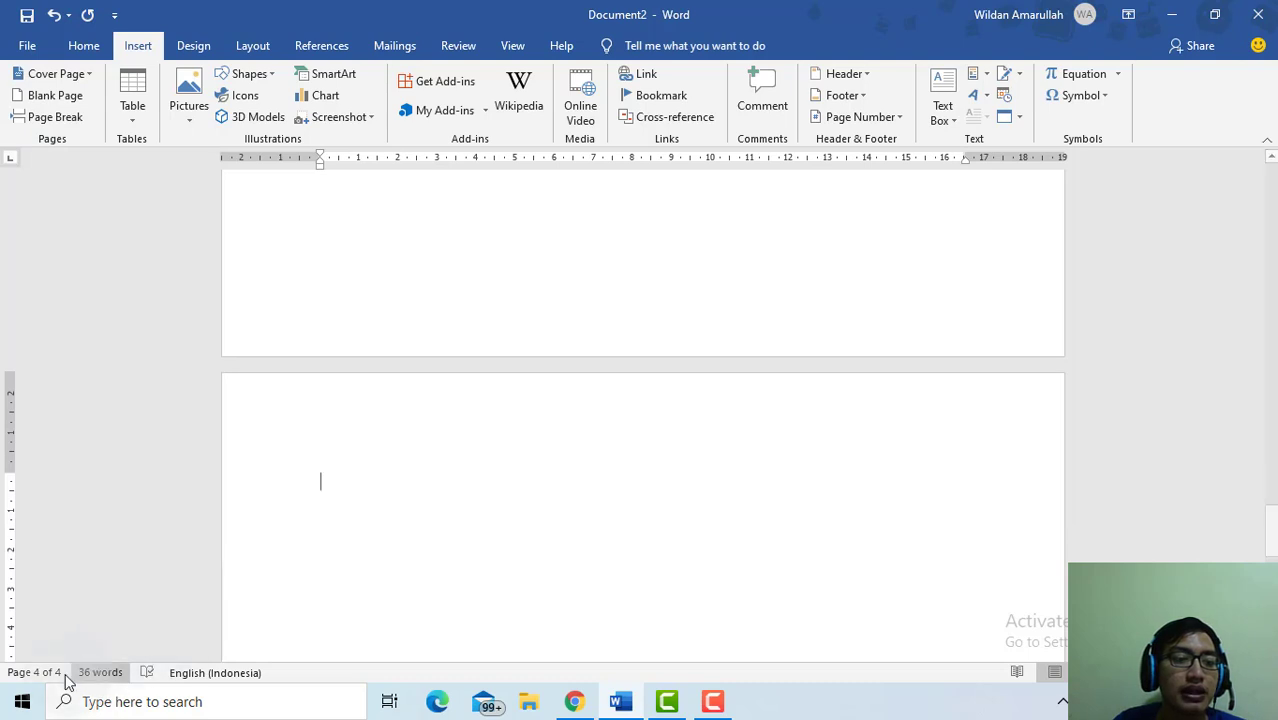
scroll(334, 517, "up", 4)
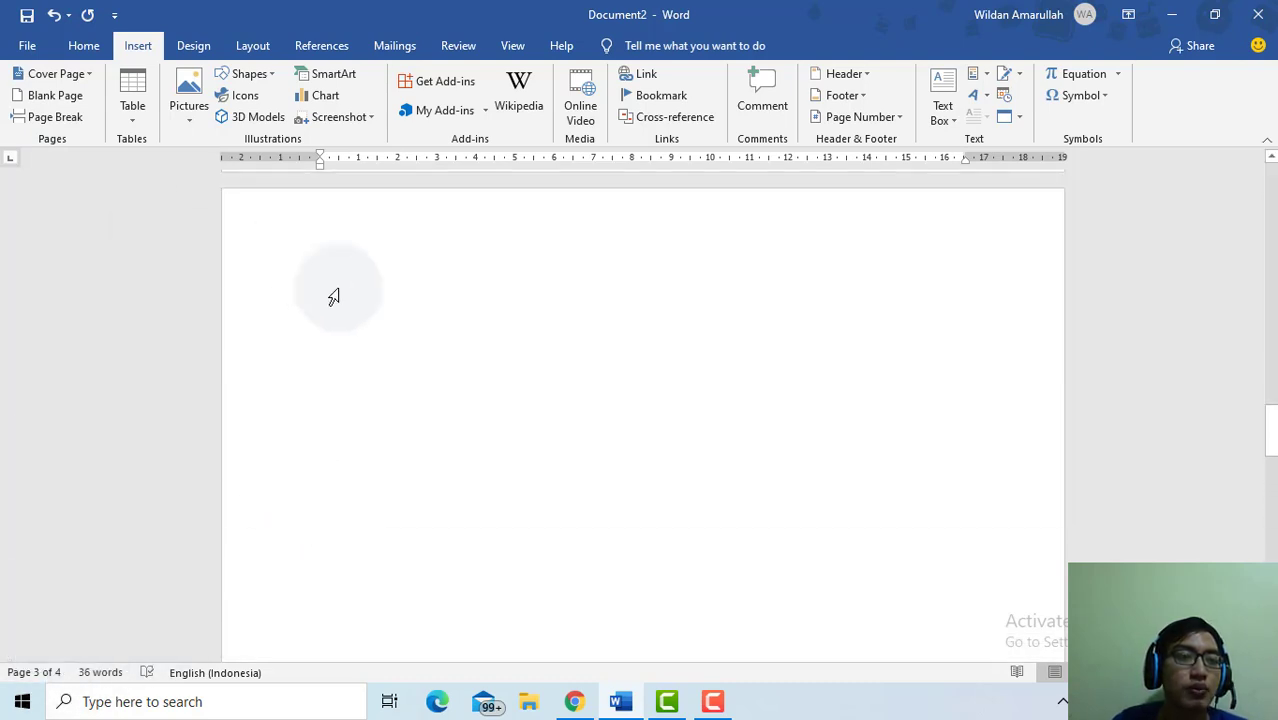
scroll(328, 322, "up", 2)
scroll(315, 335, "up", 2)
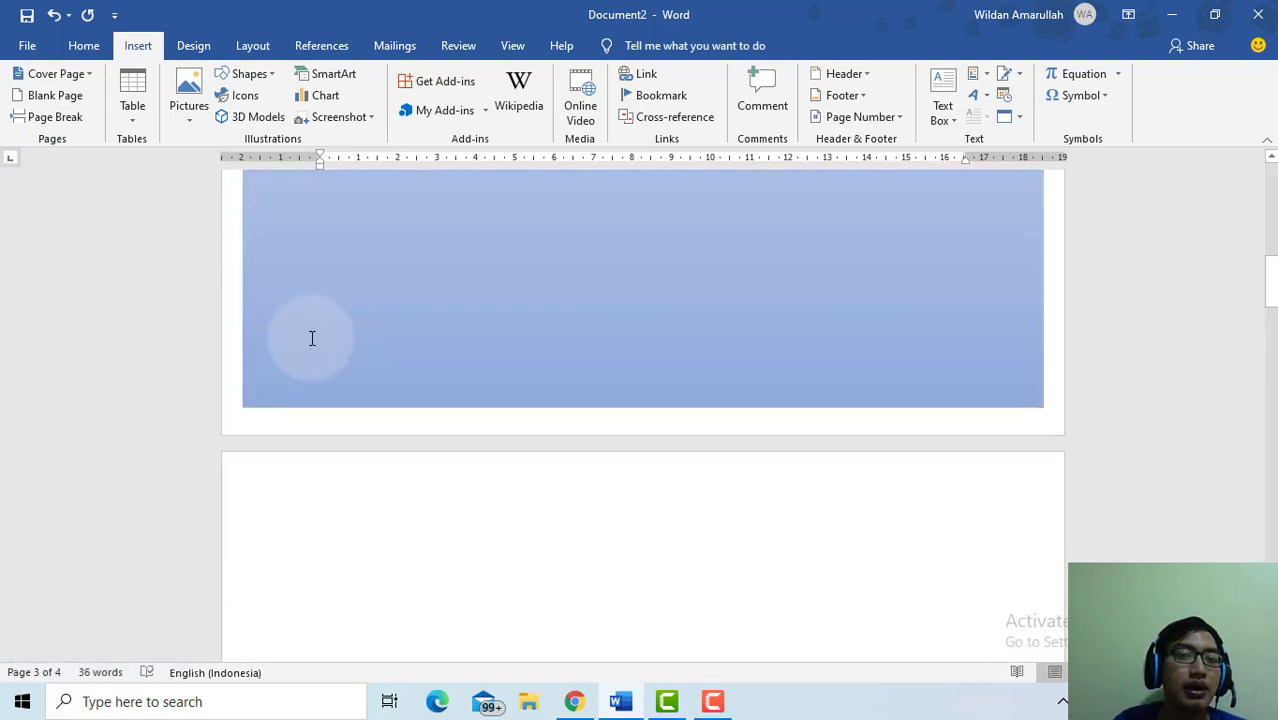
Enter a paragraph of repeated letter "a" filling more than one line at the start of page 2.
scroll(260, 315, "down", 3)
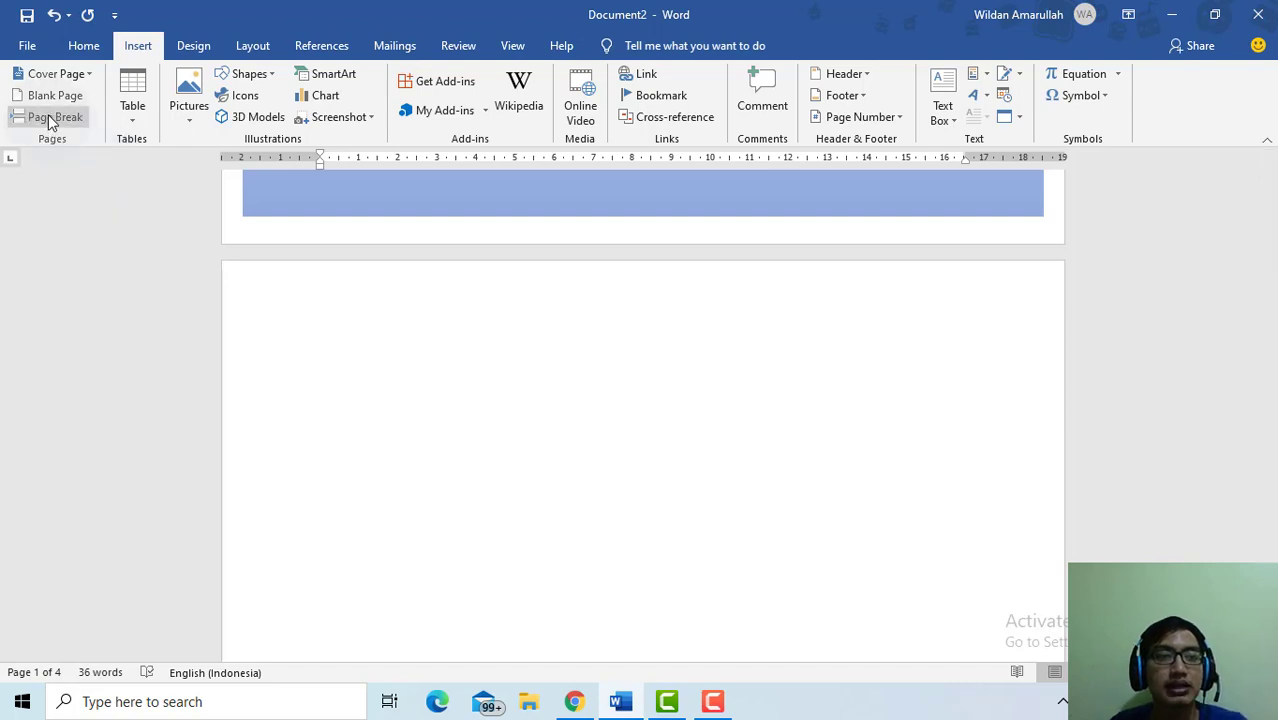
left_click(322, 367)
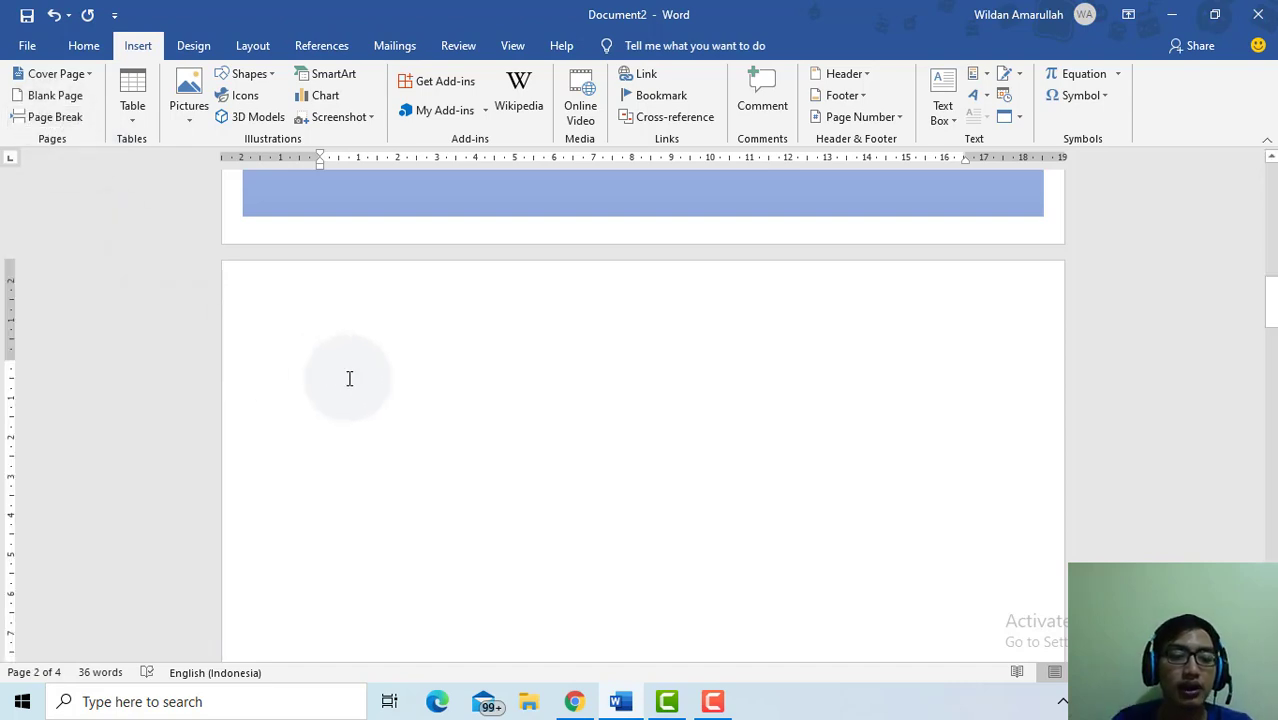
type("aaaaaaaaaaaaaaaaaaaaaaaaaaaaaaaaaaa")
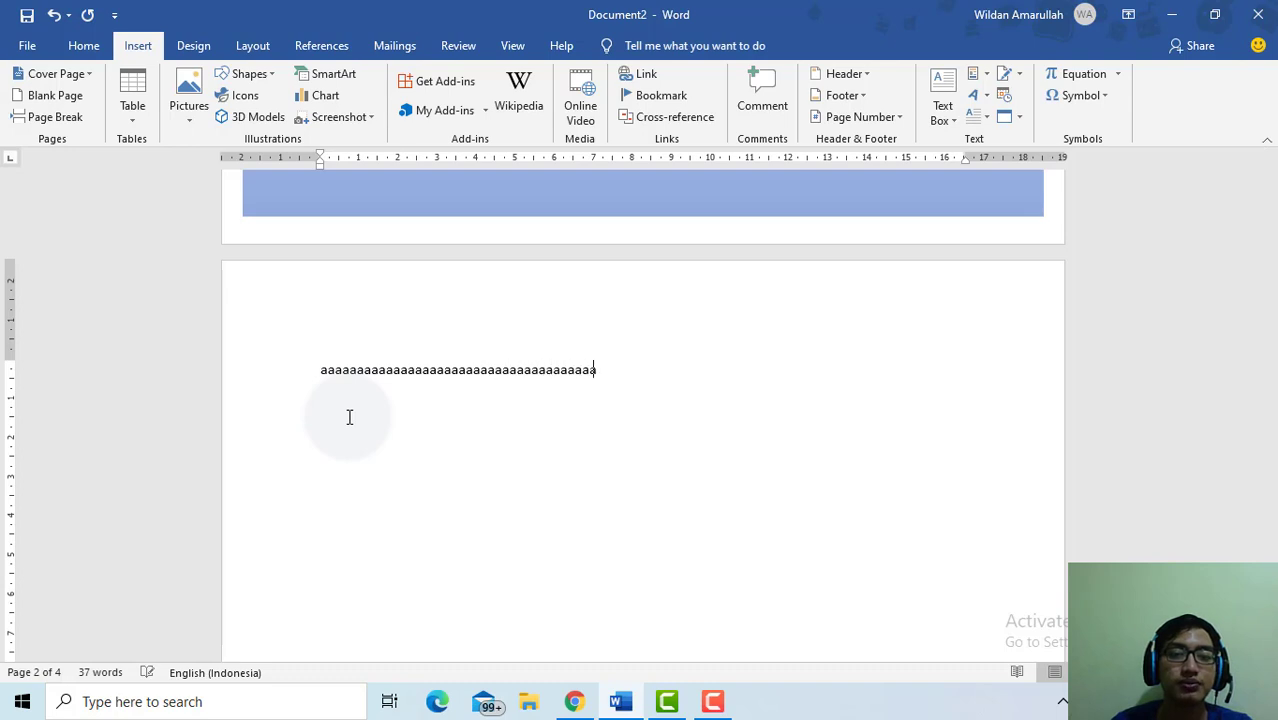
type("aaaaaaaaaaaaaaaaaaaaaaaaaaaaaaaaaaaaaaaaaaaaaaaaaaaaaaaaaaaaaaaaaaaaaa")
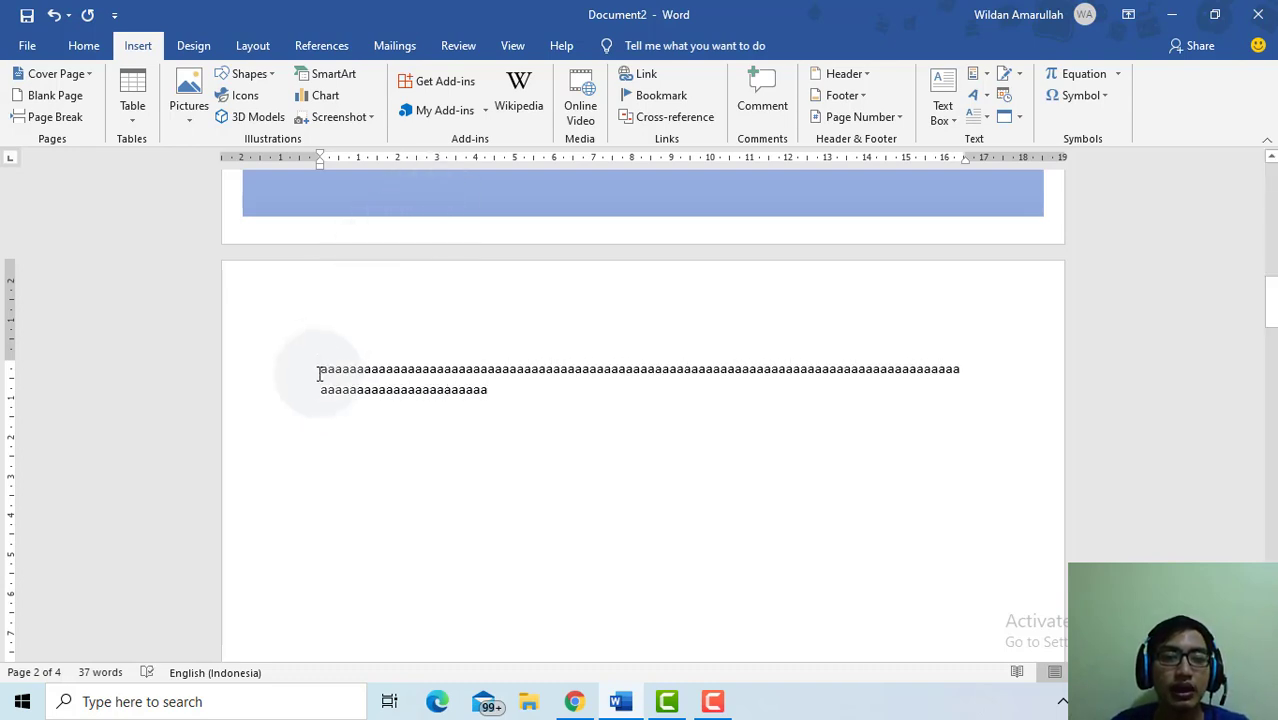
Copy the "a" paragraph and paste it repeatedly below the original on page 2.
left_click_drag(319, 370, 453, 414)
left_click(436, 414)
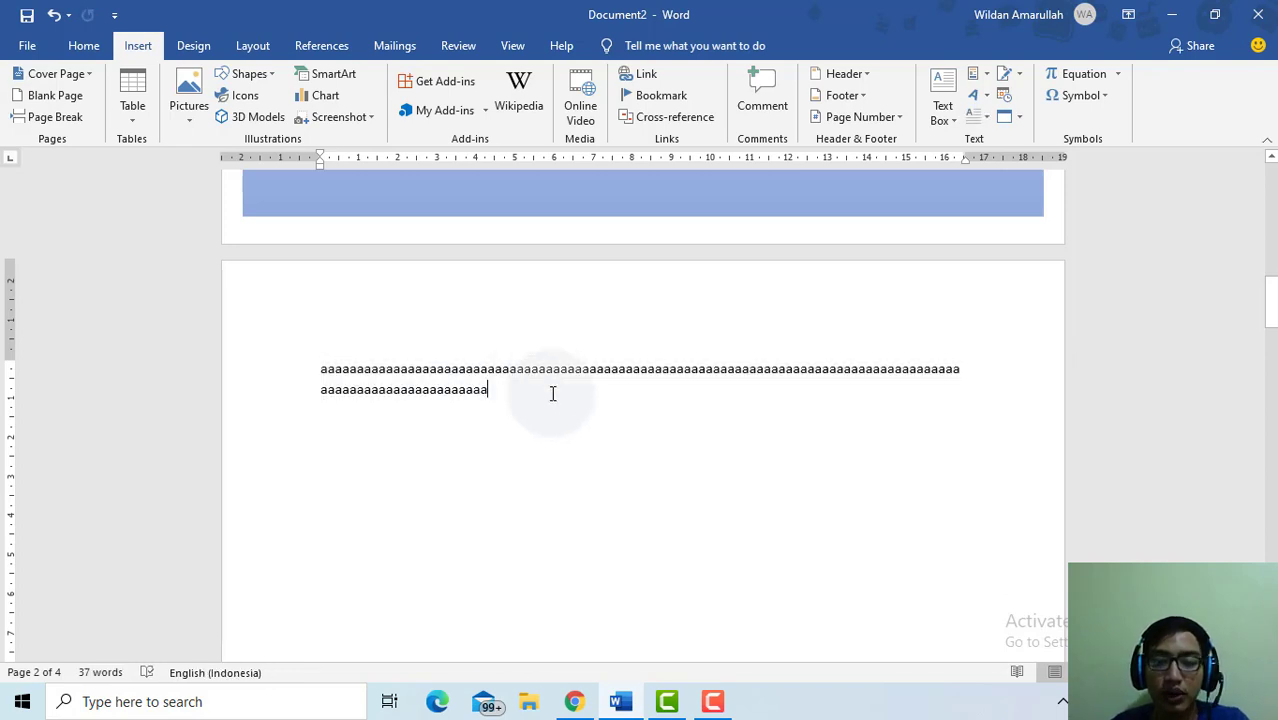
key("Return")
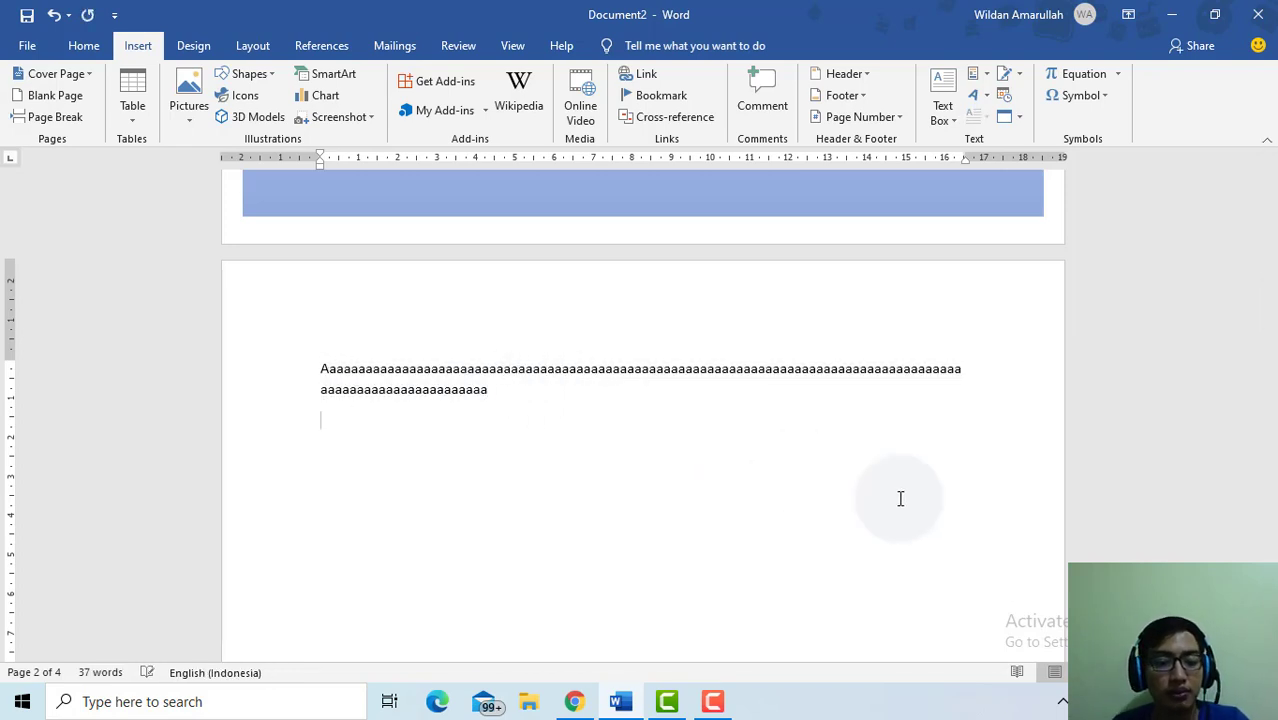
key("ctrl+v")
key("ctrl+v")
key("ctrl+v")
key("ctrl+v")
key("ctrl+v")
key("ctrl+v")
key("ctrl+v")
key("ctrl+v")
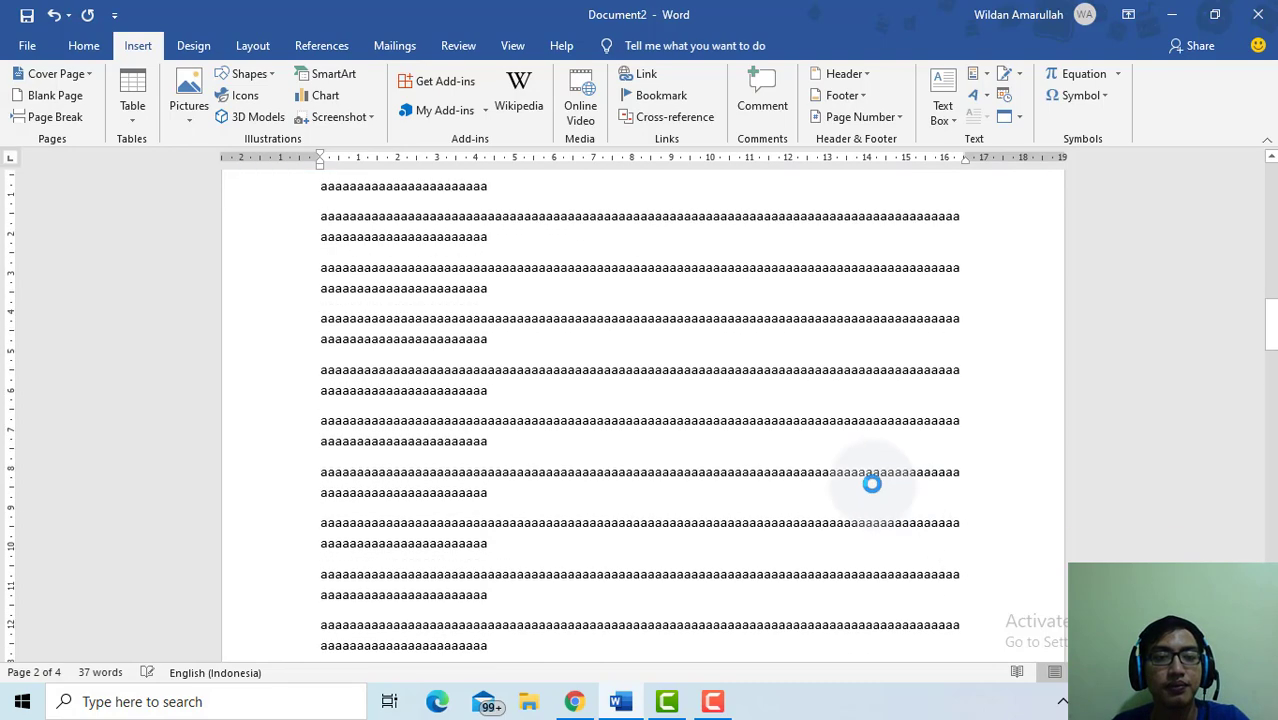
key("ctrl+v")
key("ctrl+v")
key("ctrl+v")
key("ctrl+v")
key("ctrl+v")
key("ctrl+v")
key("ctrl+v")
key("ctrl+v")
key("ctrl+v")
key("ctrl+v")
Enter a paragraph of repeated letter "b" running onto a second line below the last "a" paragraph.
type("b")
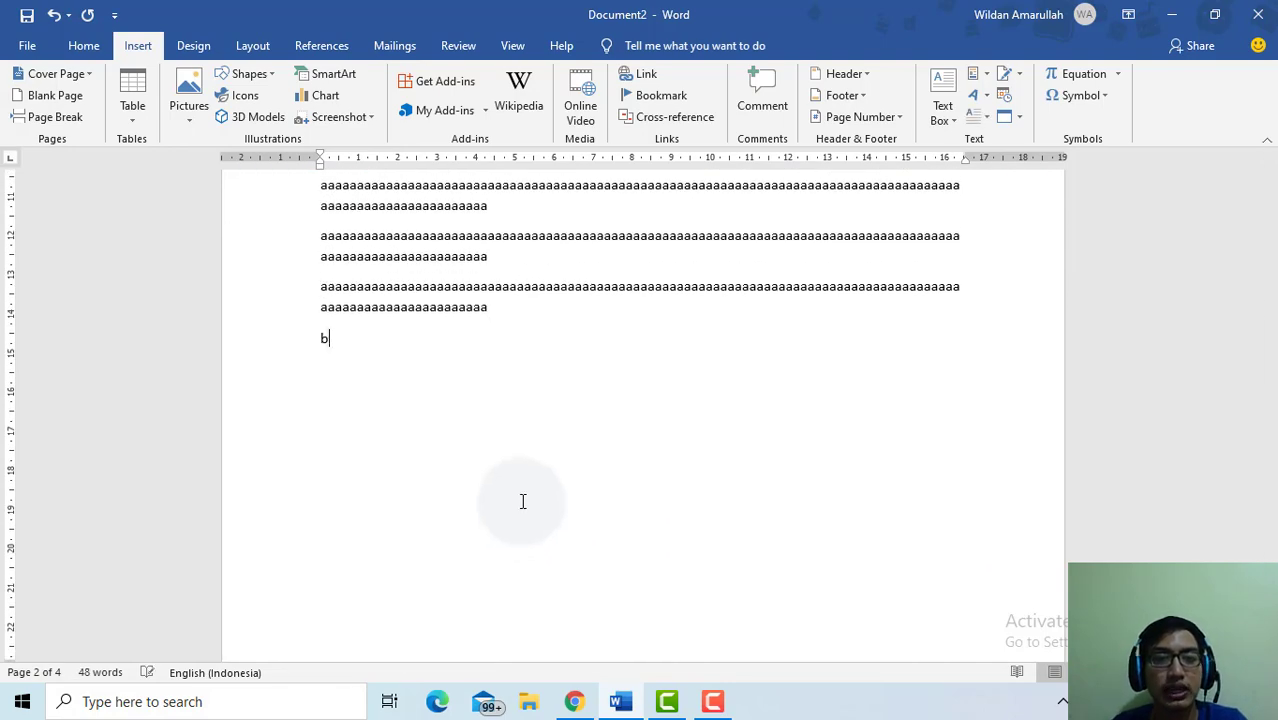
type("bbbbbbbbbbbbbbbbbbbbbbbbbbbbbbbbbbbbbbbbbbbbbbbbbbbbbbbbbbbbbb")
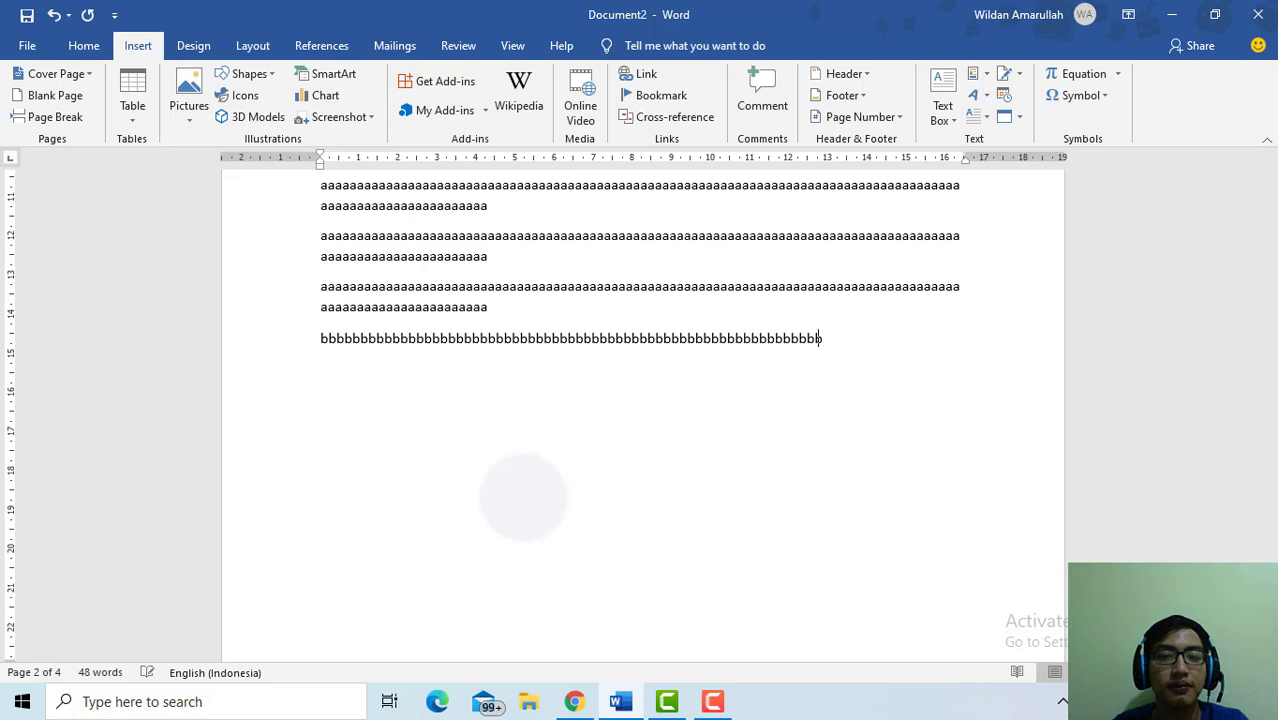
type("bbbbbbbbbbbbbbbbbbbbbbbbbbbbbbbbb")
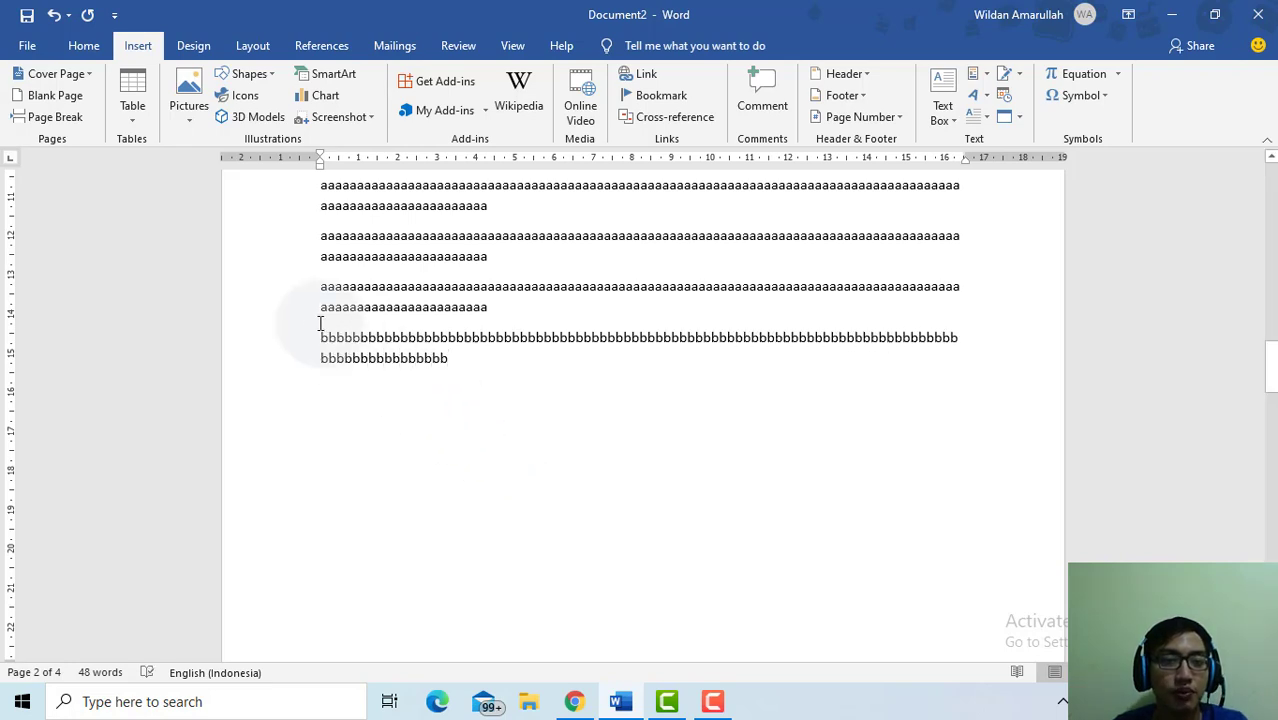
Copy the "b" paragraph and paste it four times below the original.
left_click_drag(321, 325, 422, 359)
left_click(417, 358)
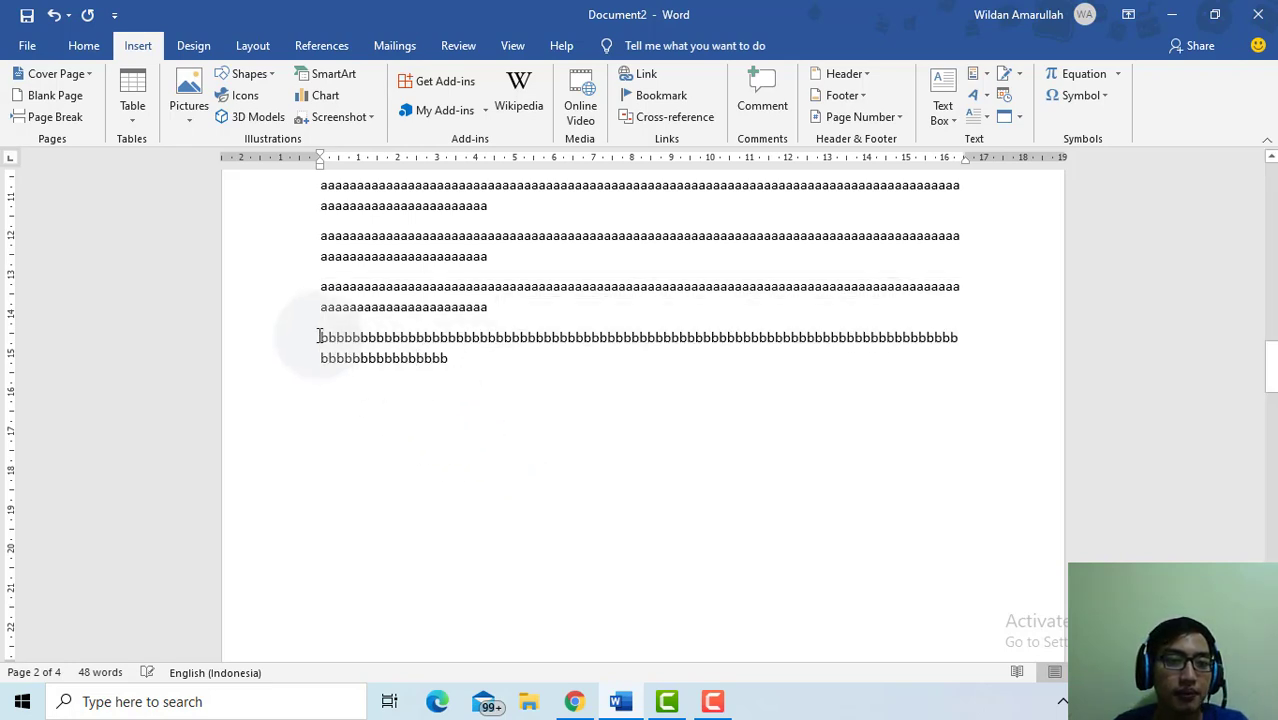
left_click_drag(318, 336, 451, 362)
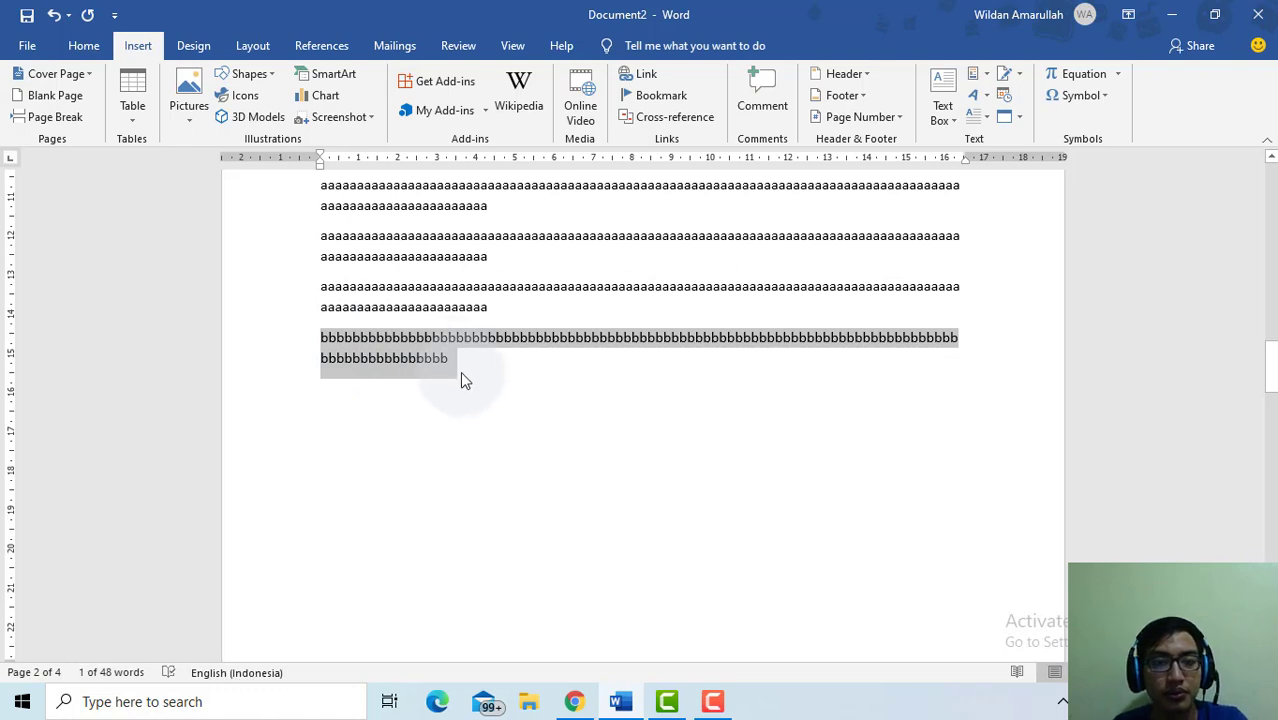
left_click(461, 370)
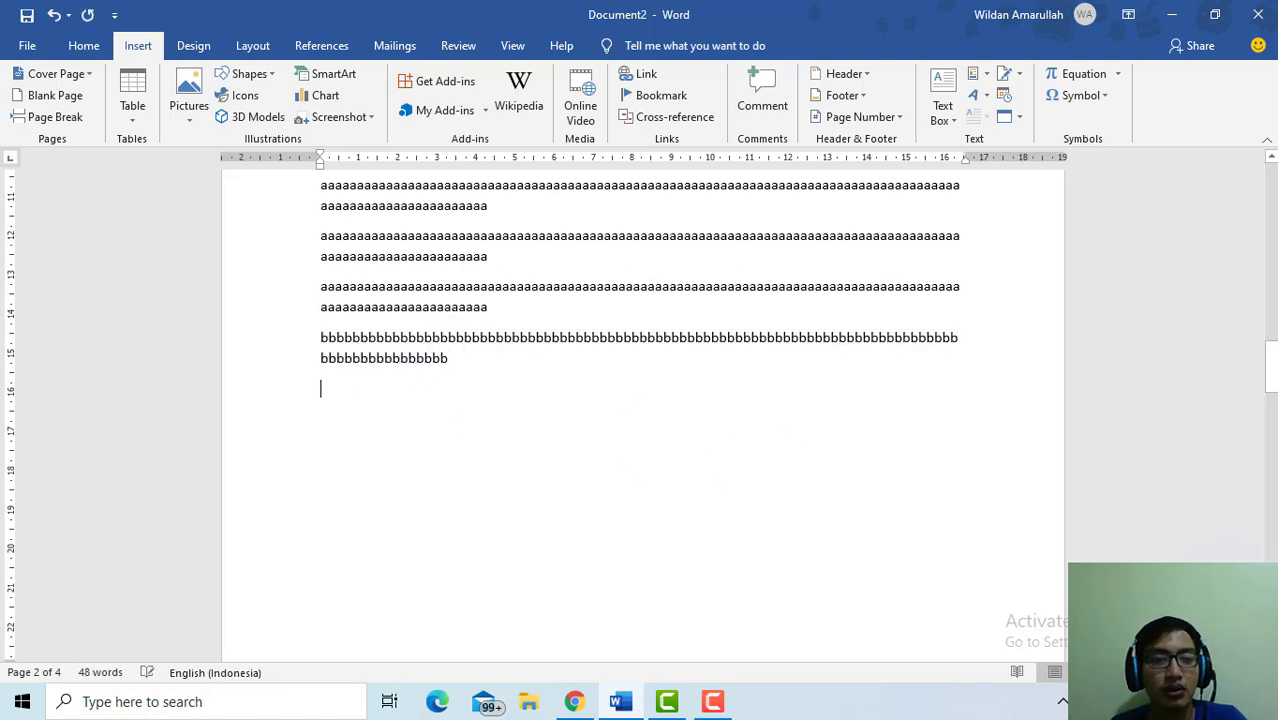
key("ctrl+v")
key("ctrl+v")
key("ctrl+v")
key("ctrl+v")
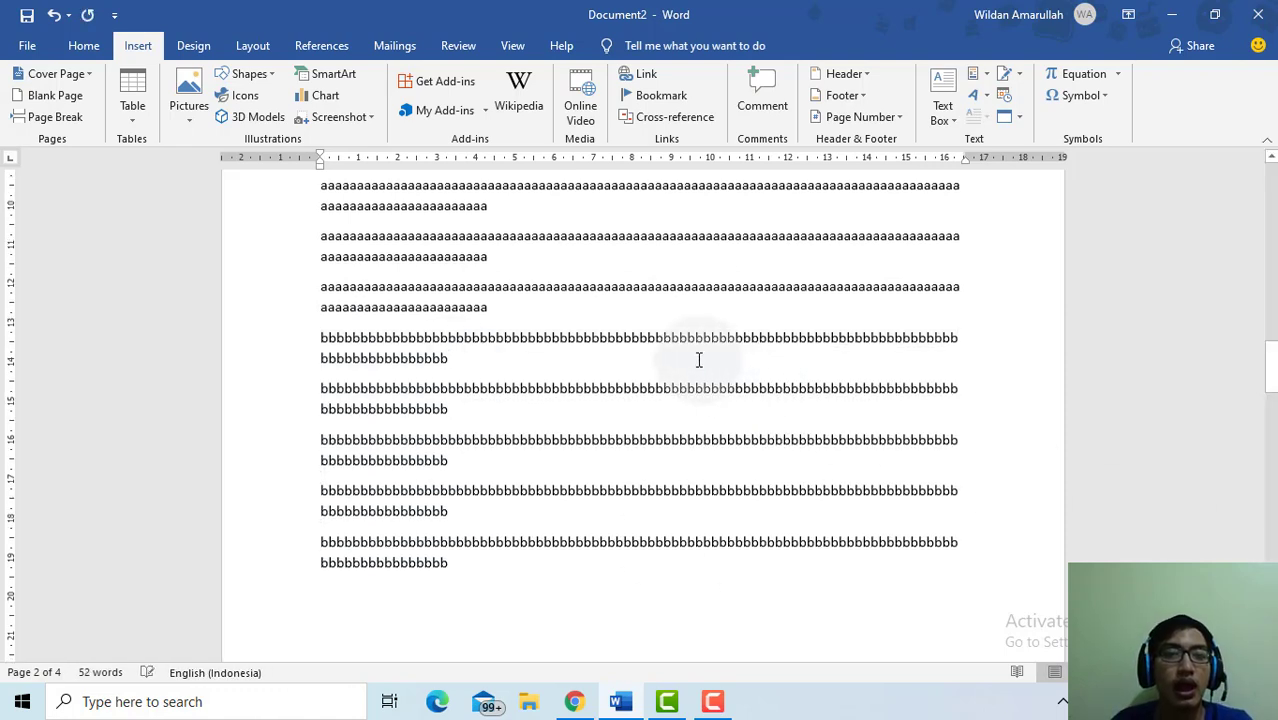
Insert a page break between the last "a" paragraph and the first "b" paragraph on page 2.
scroll(650, 358, "up", 3)
scroll(609, 358, "up", 5)
scroll(491, 305, "down", 6)
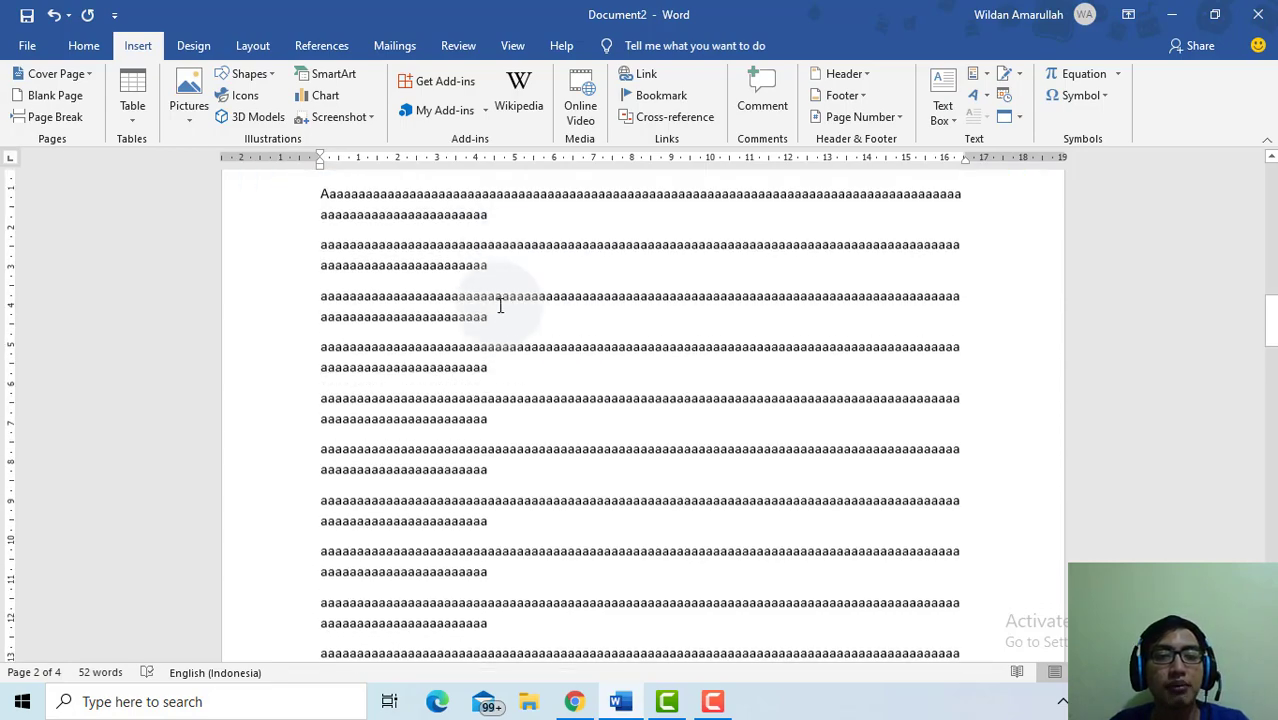
scroll(508, 307, "down", 3)
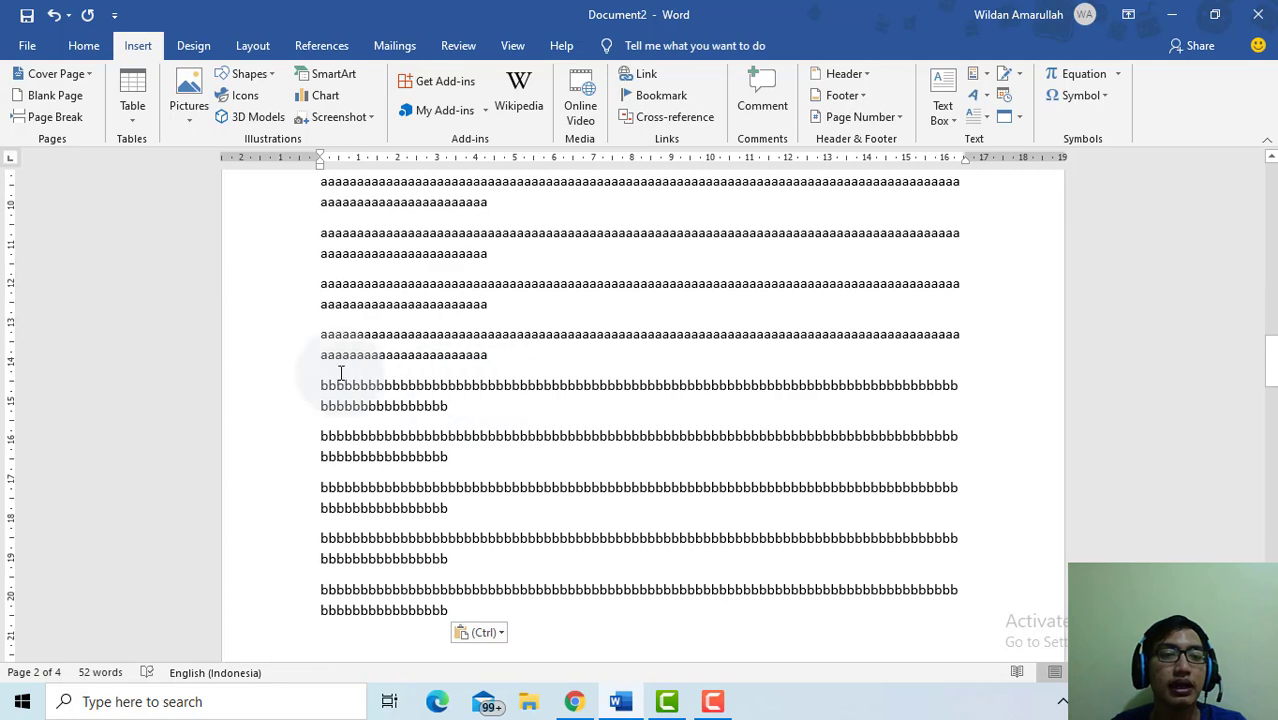
scroll(342, 388, "down", 4)
scroll(380, 262, "up", 5)
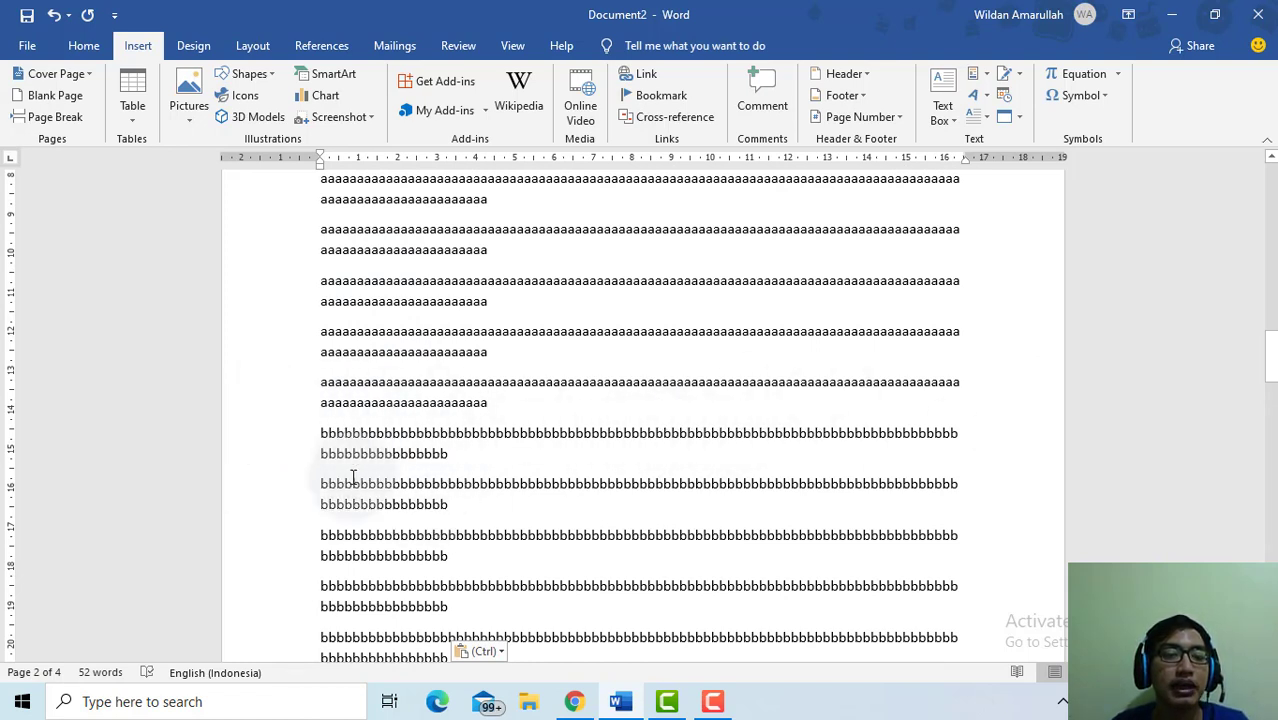
left_click(55, 117)
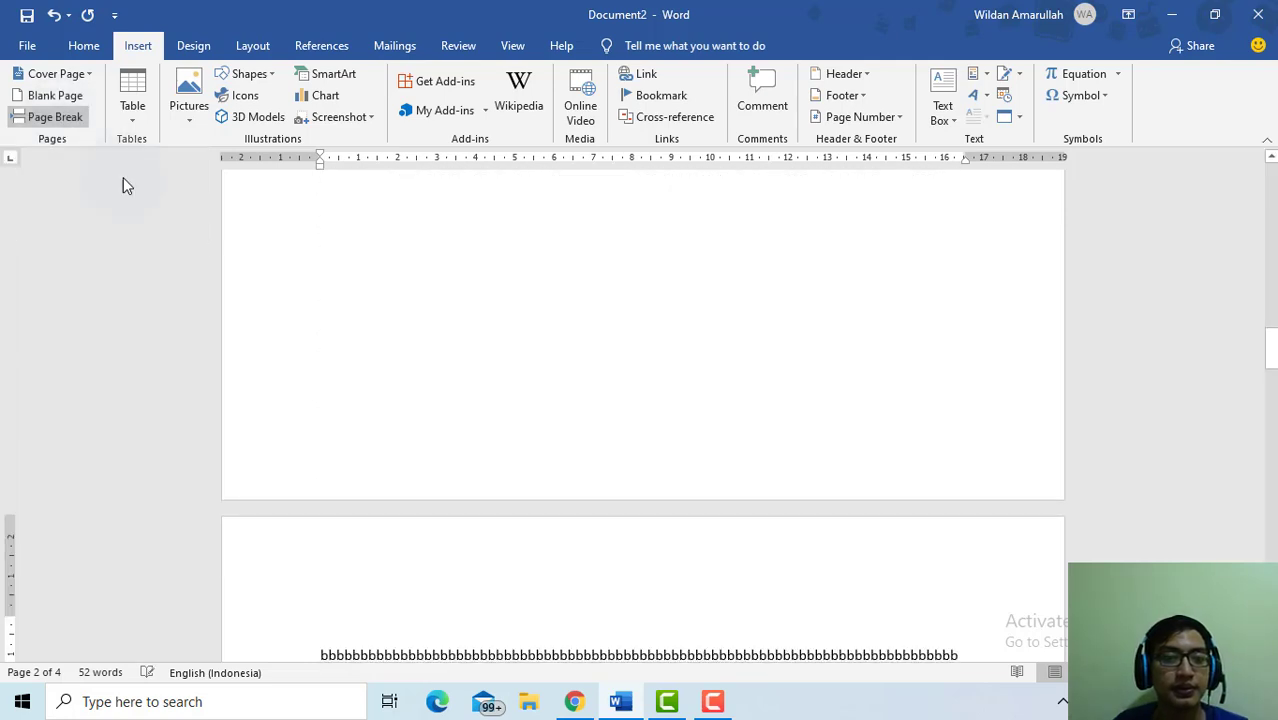
scroll(274, 328, "down", 5)
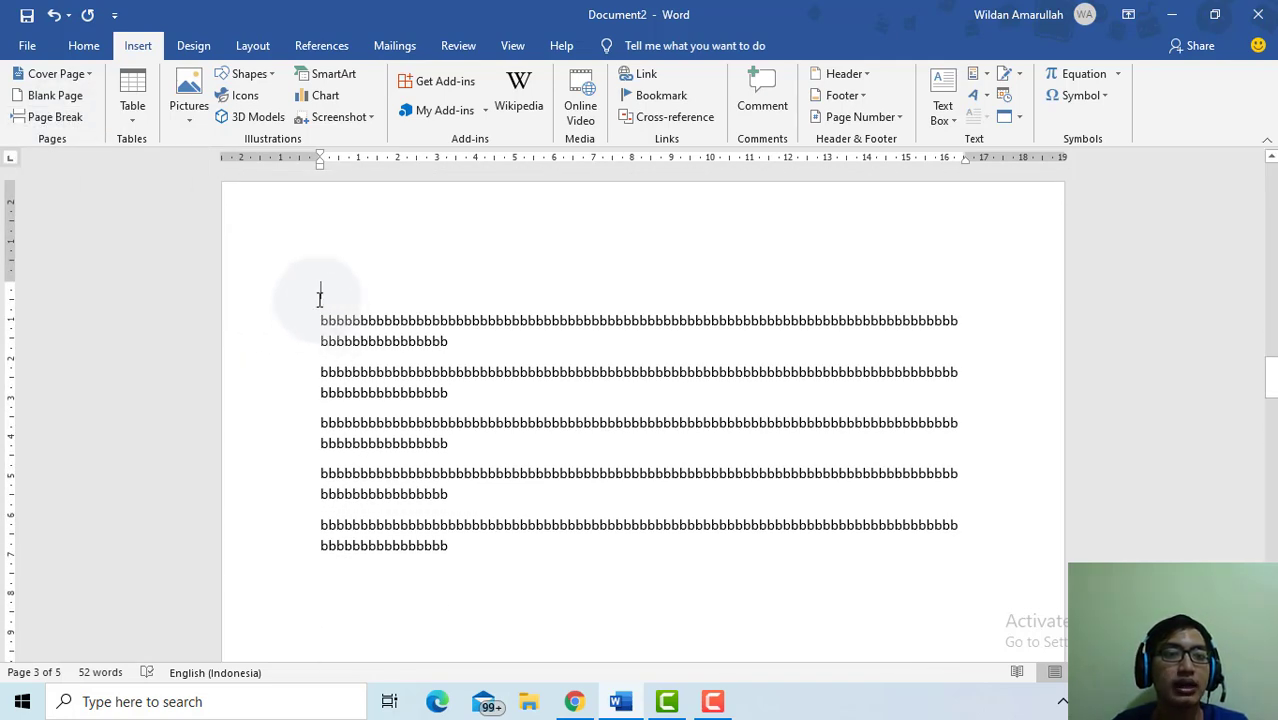
Insert a table of 3 columns and 2 rows directly below the last "a" paragraph on page 2.
scroll(322, 297, "up", 10)
scroll(322, 297, "up", 10)
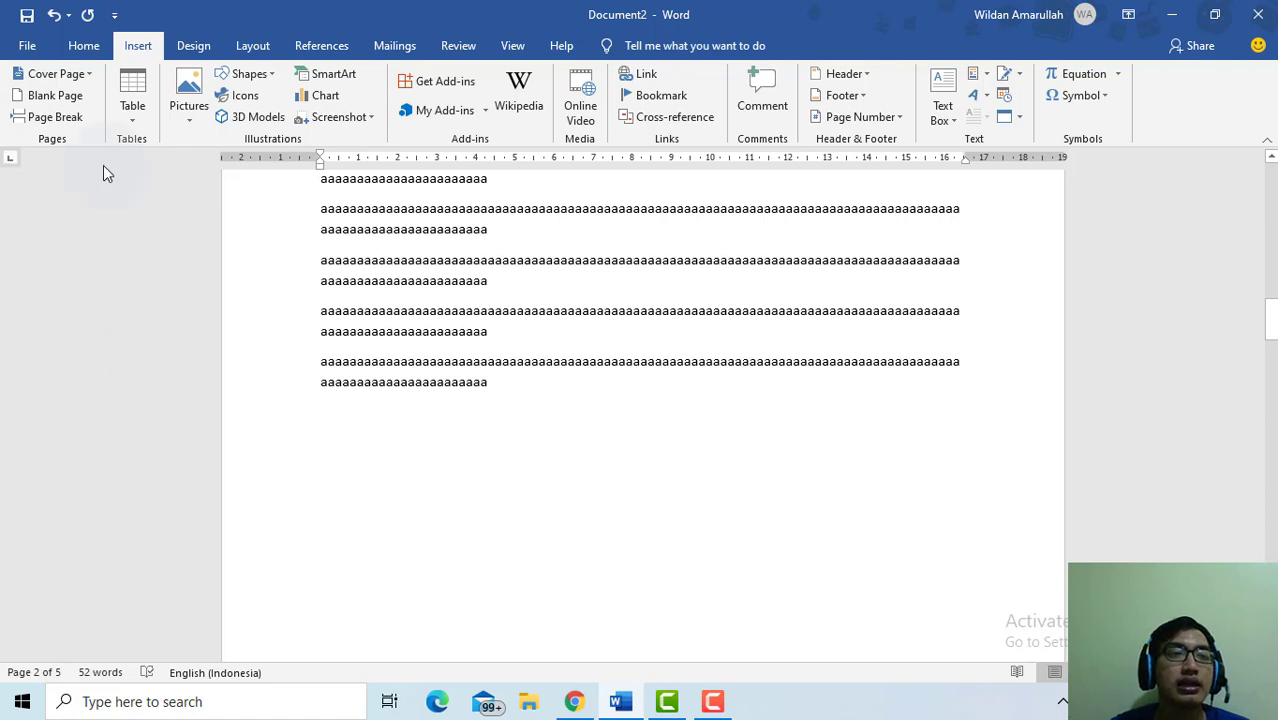
left_click(147, 103)
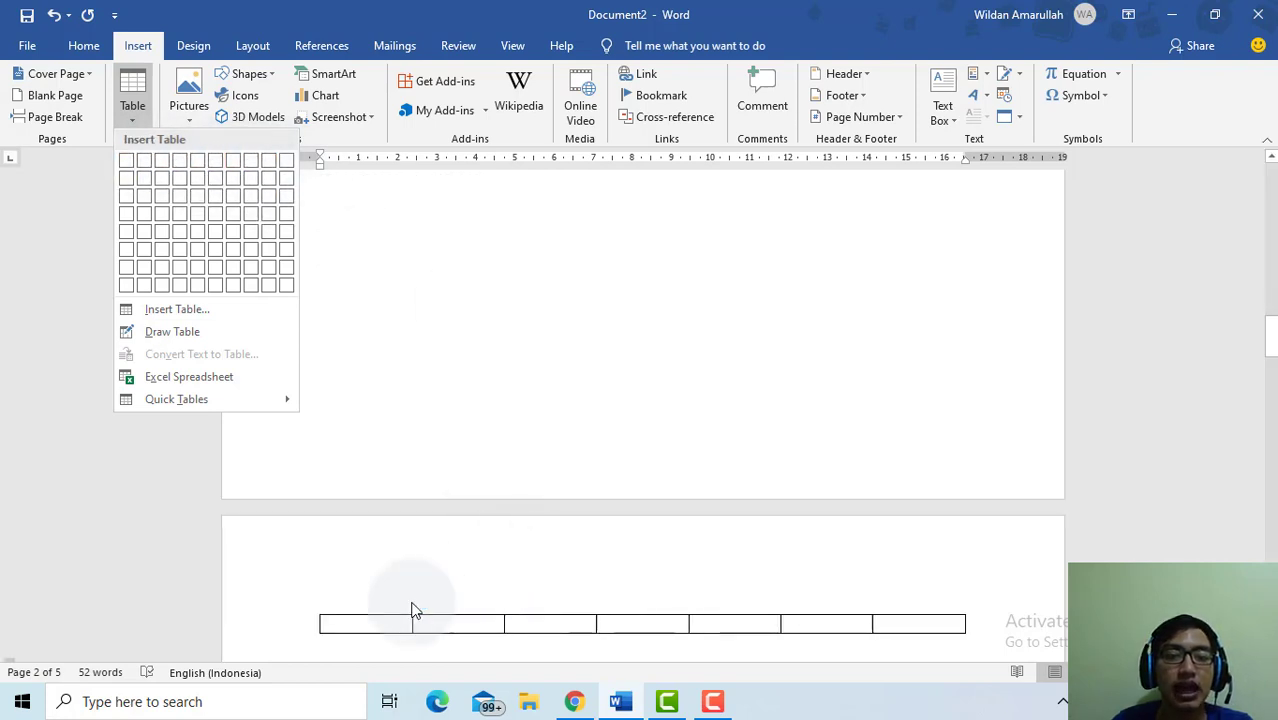
scroll(414, 606, "down", 5)
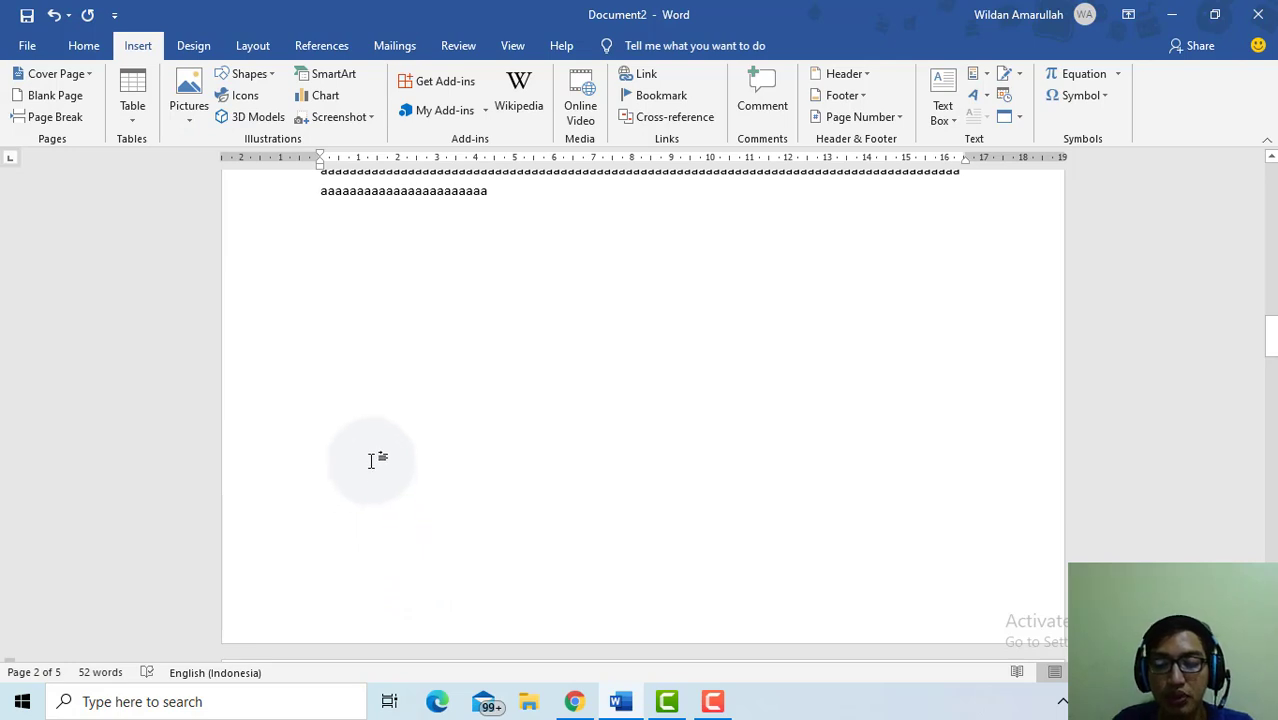
scroll(345, 244, "down", 5)
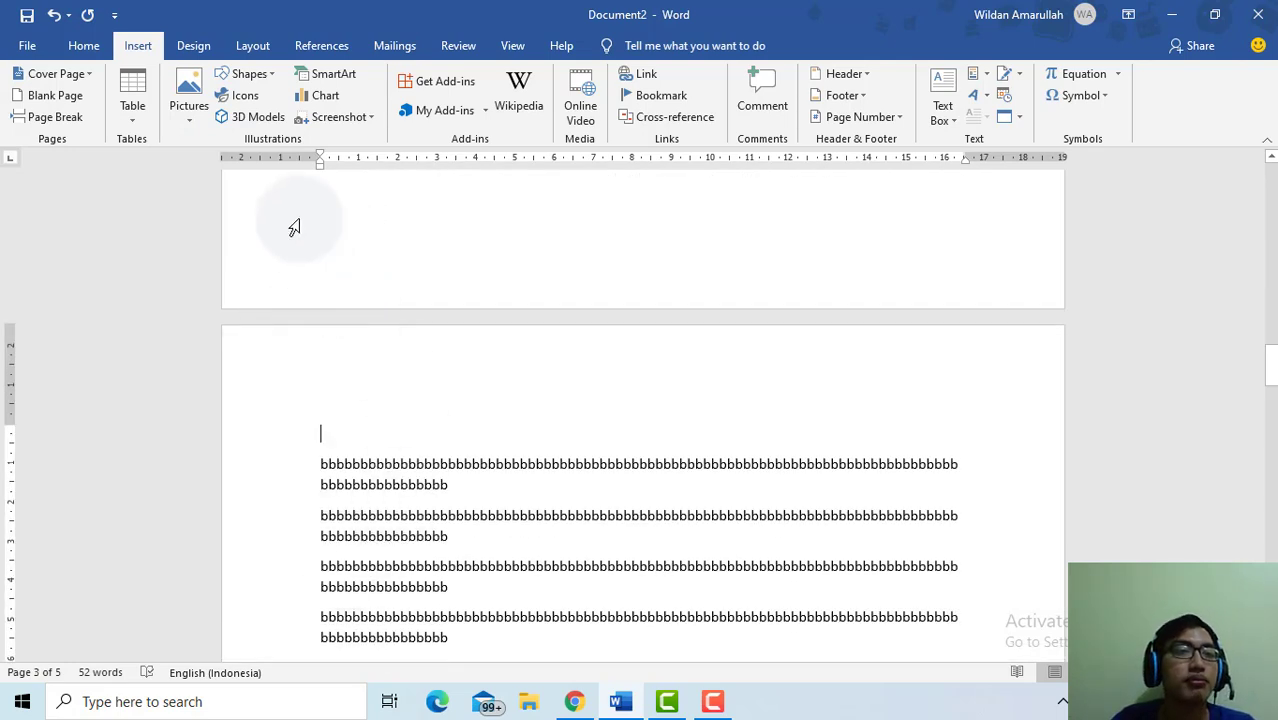
scroll(380, 265, "up", 5)
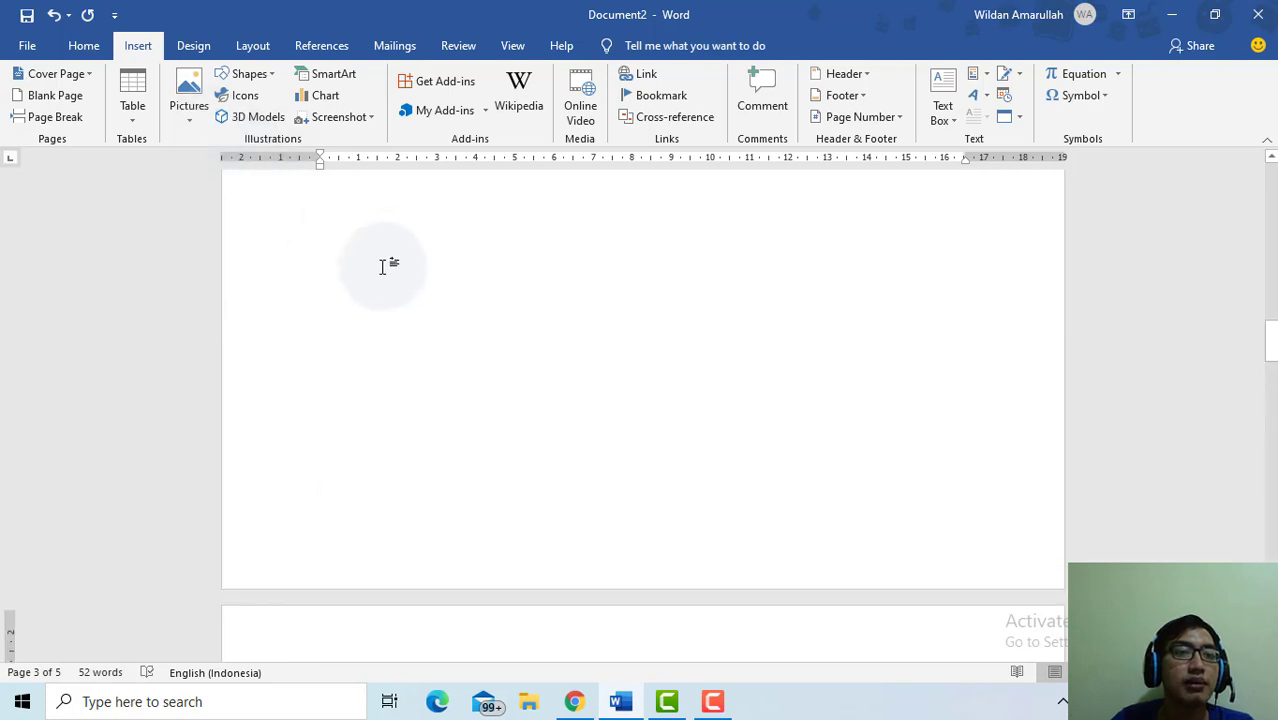
left_click(345, 479)
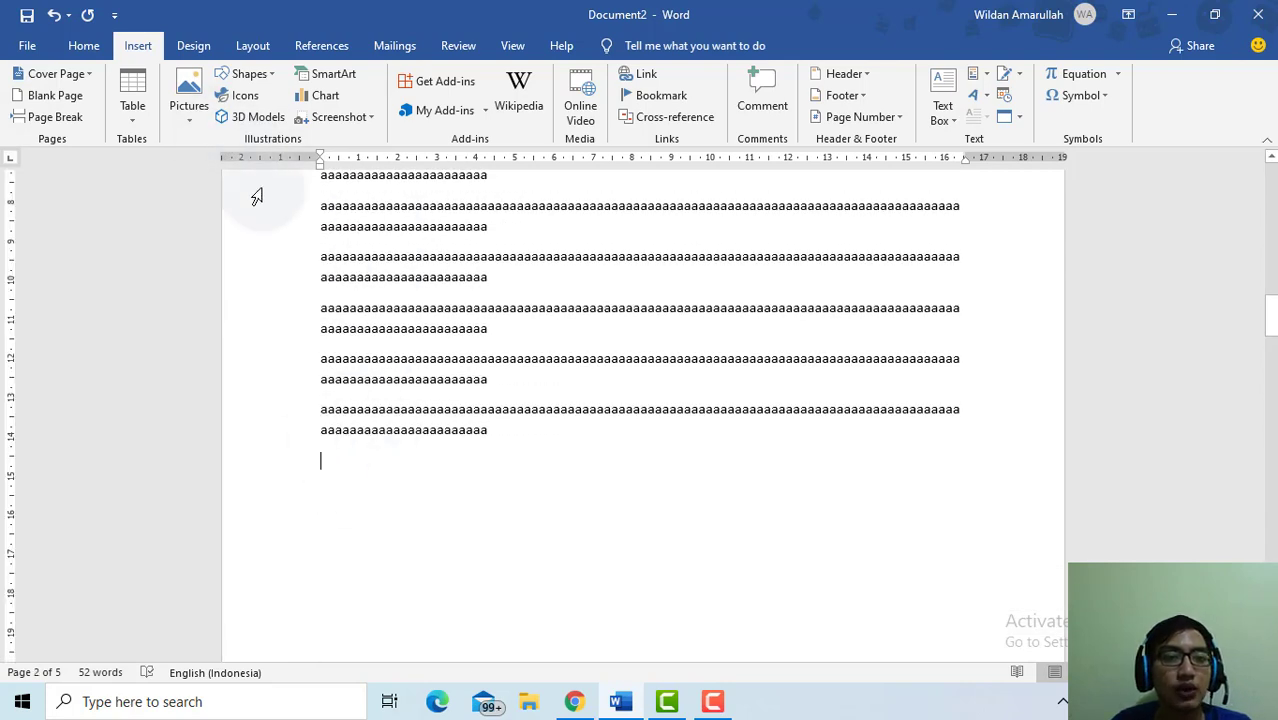
left_click(140, 110)
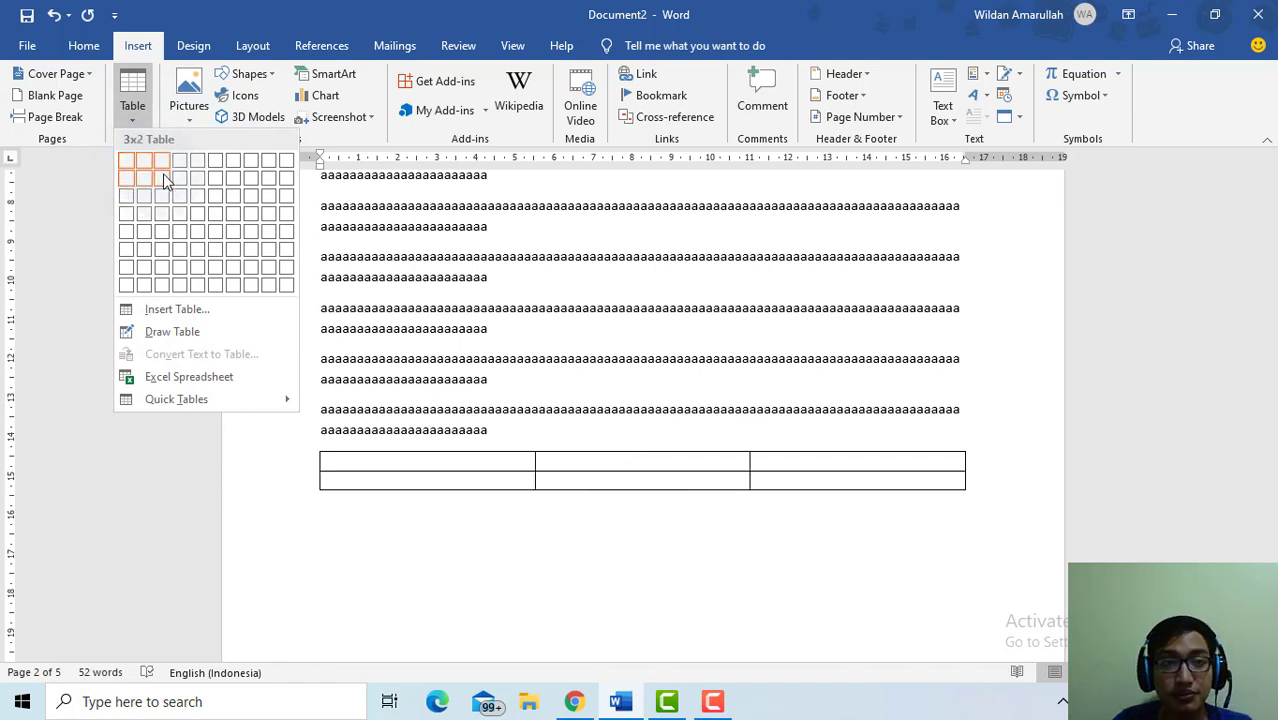
left_click(166, 180)
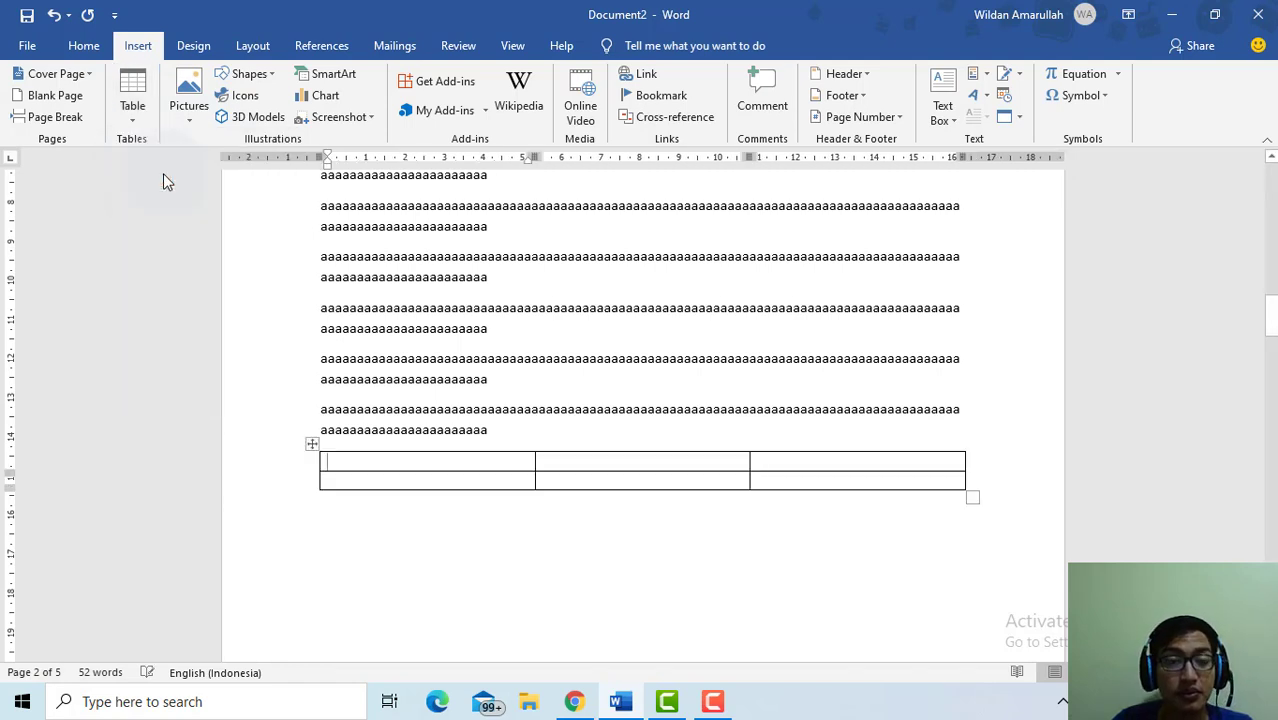
Insert a second table after the first one through the Insert Table dialog, with 3 columns and 2 rows.
double_click(510, 516)
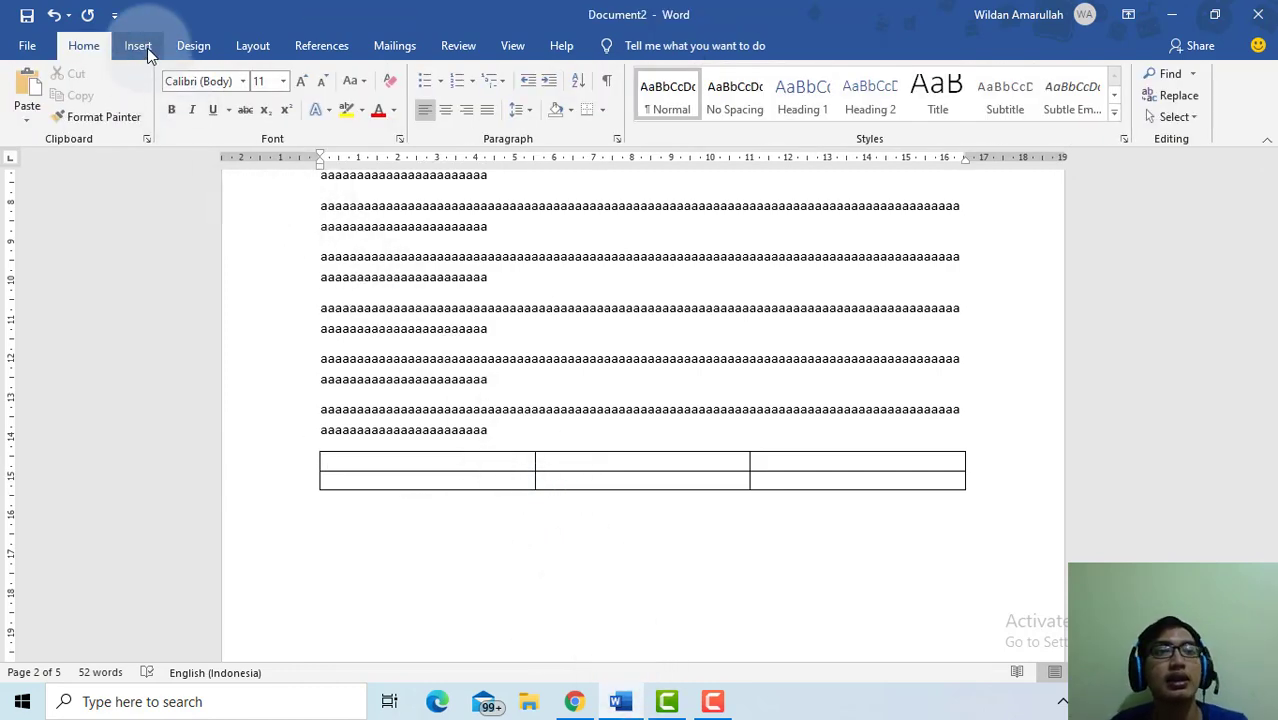
left_click(147, 50)
left_click(132, 95)
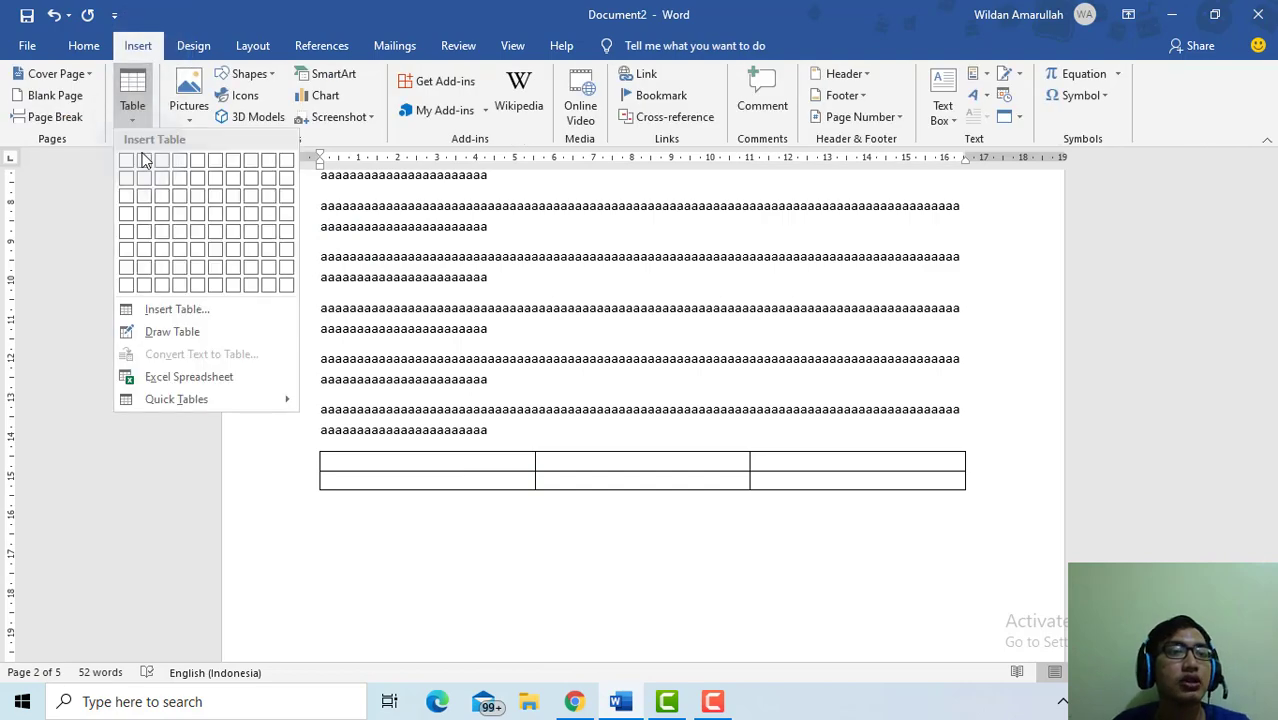
left_click(162, 312)
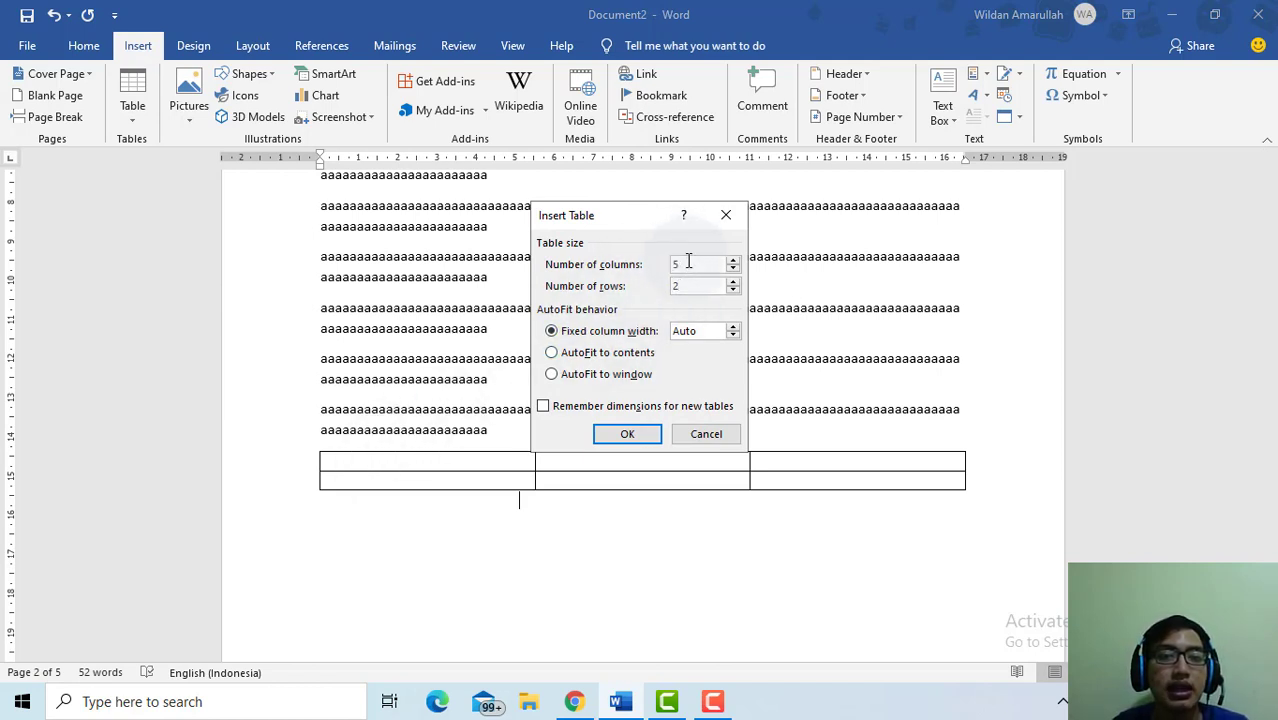
left_click_drag(688, 262, 671, 264)
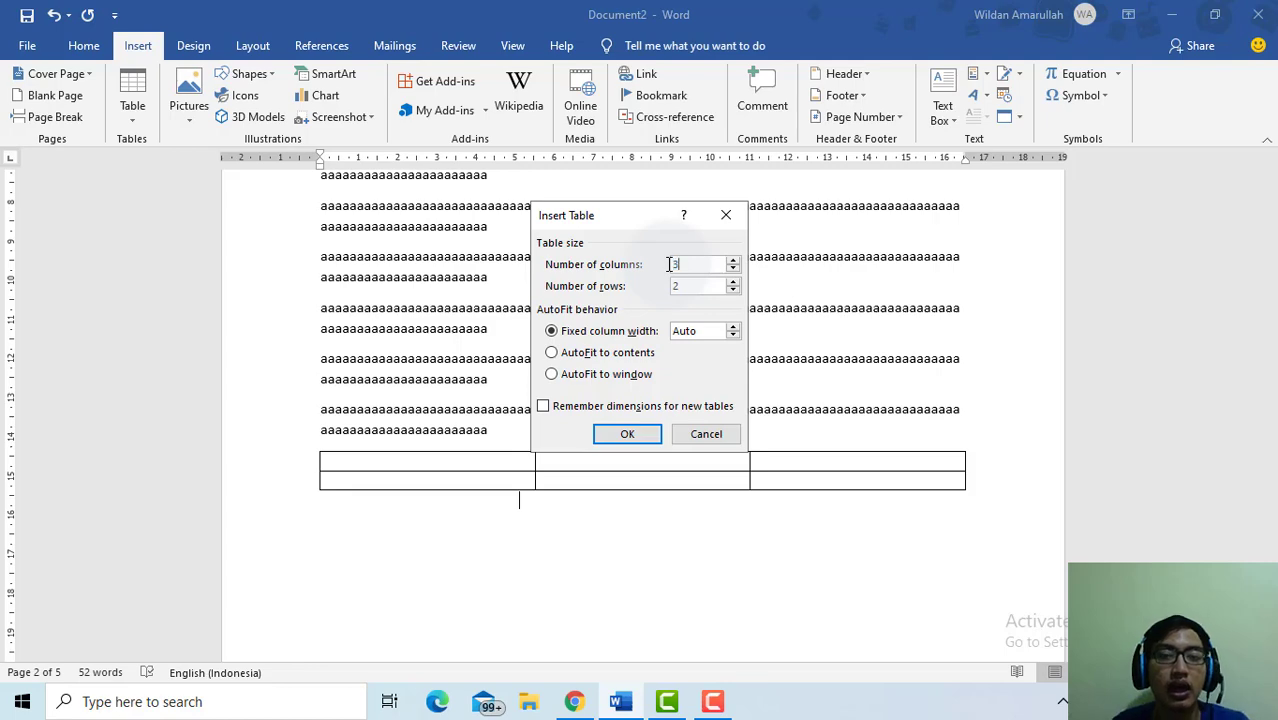
key("Return")
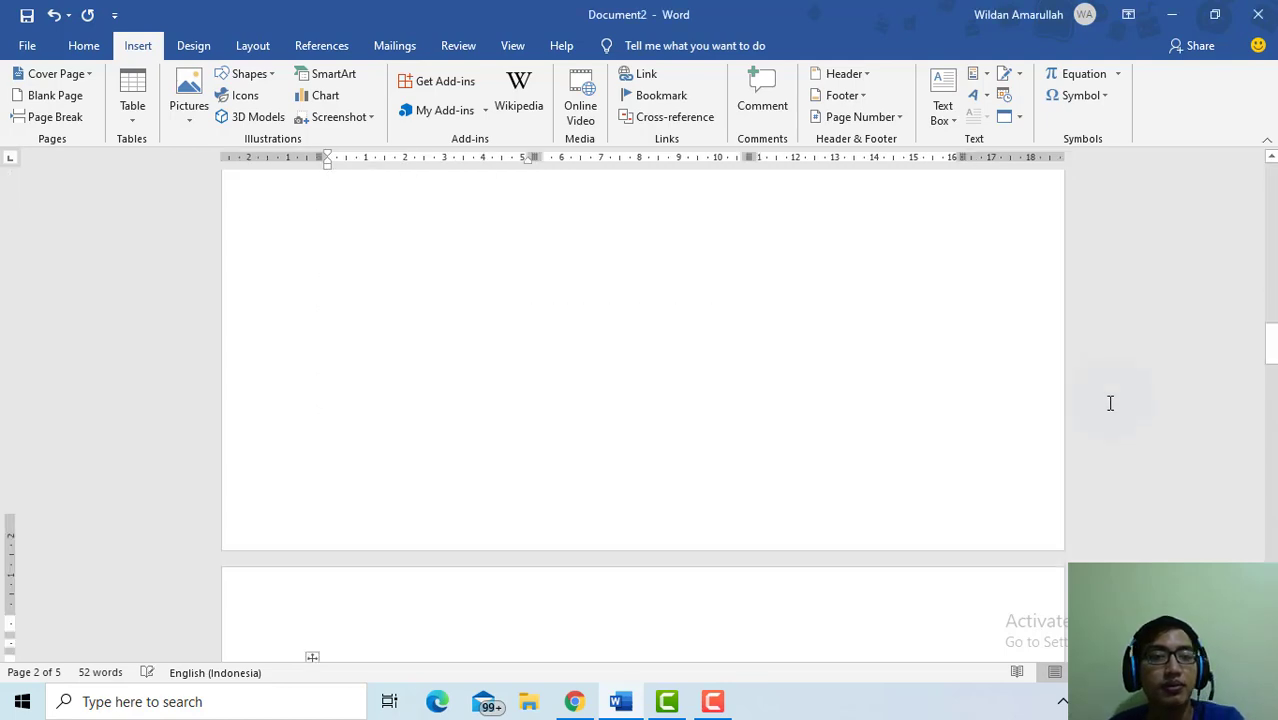
scroll(837, 547, "down", 10)
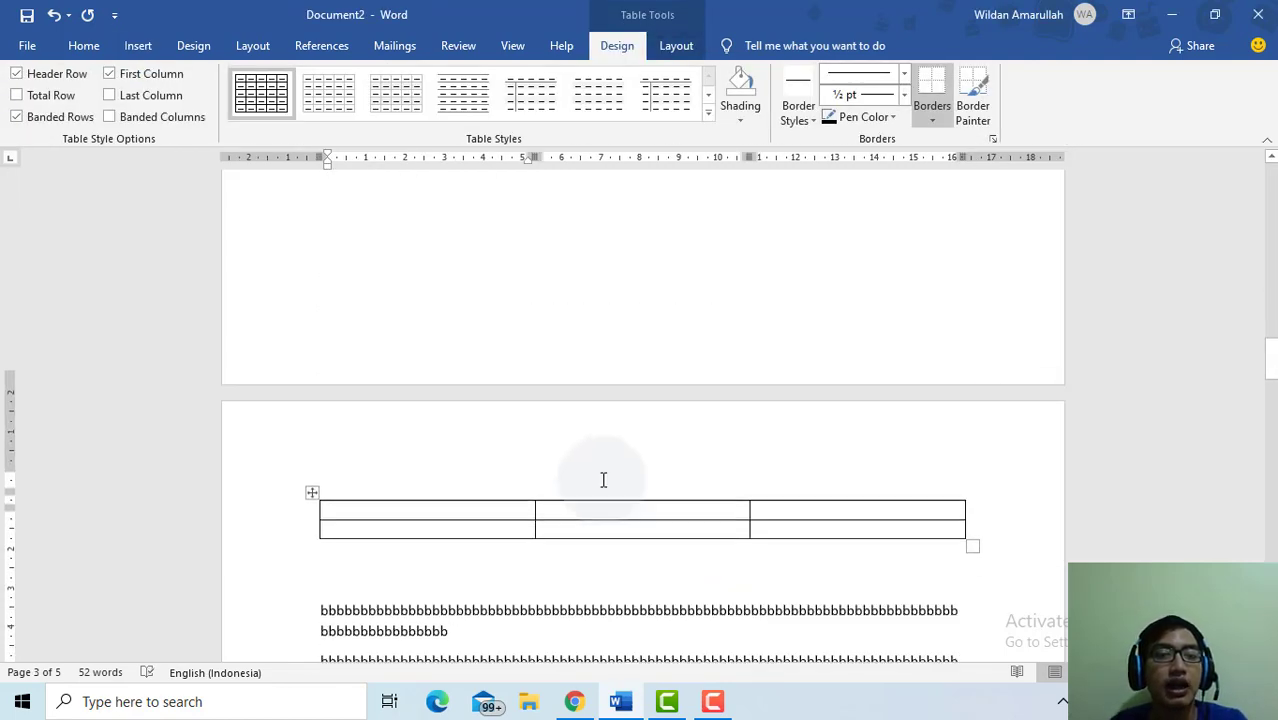
scroll(676, 337, "up", 4)
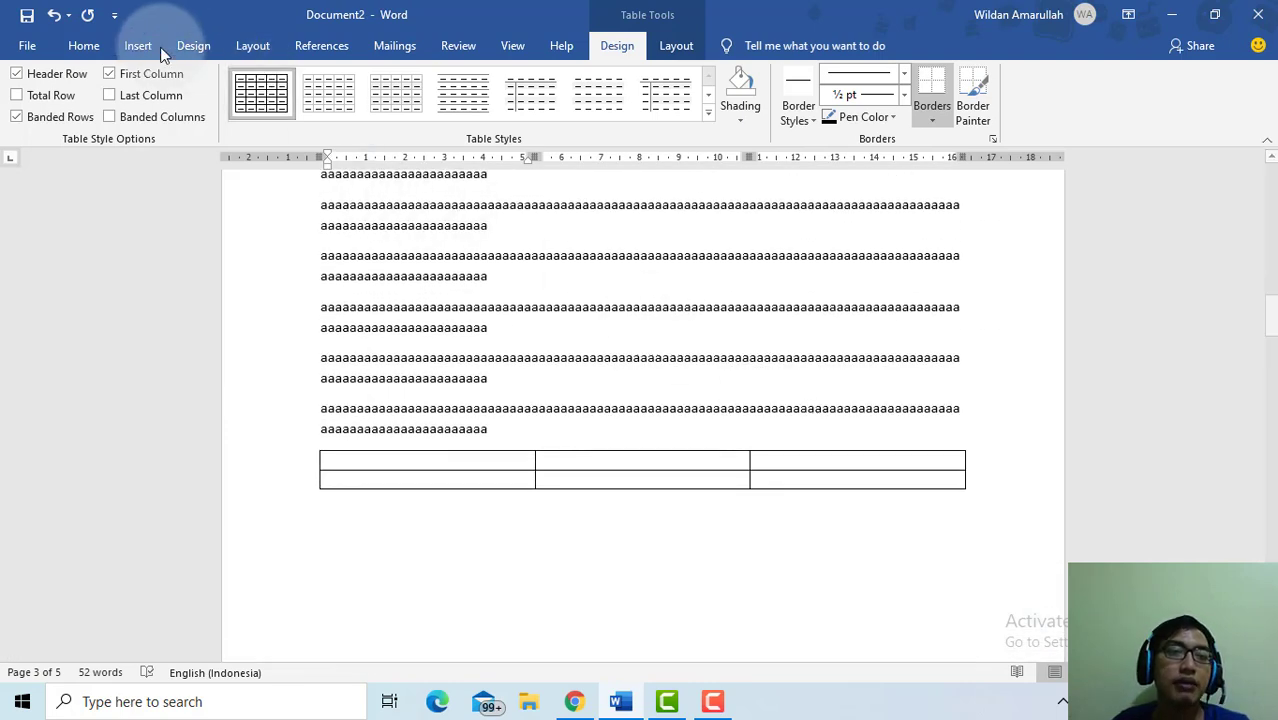
left_click(136, 50)
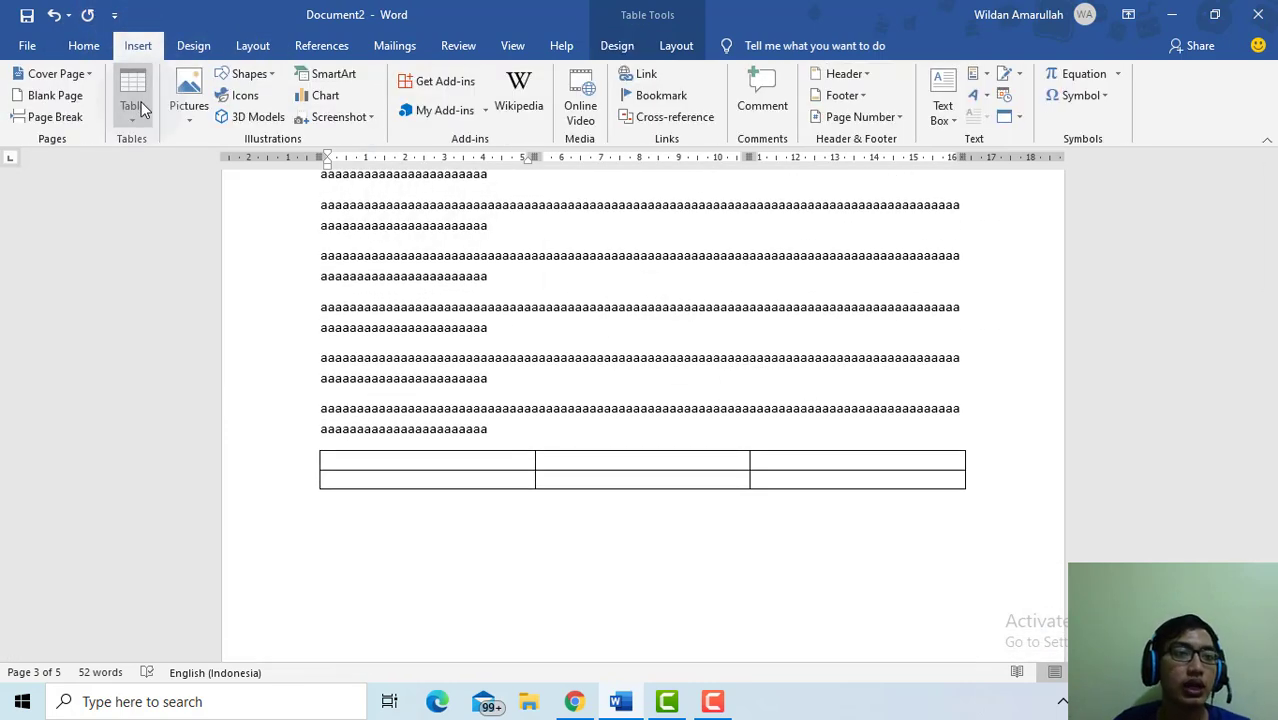
left_click(132, 100)
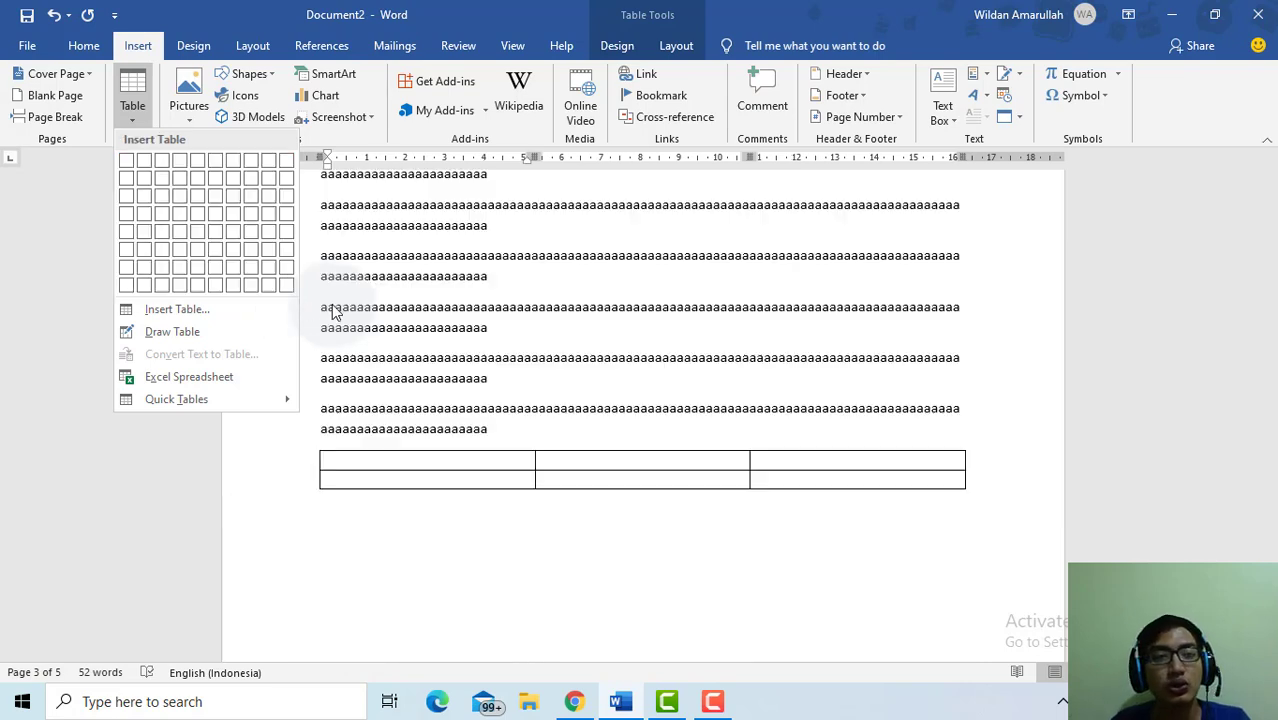
left_click(236, 311)
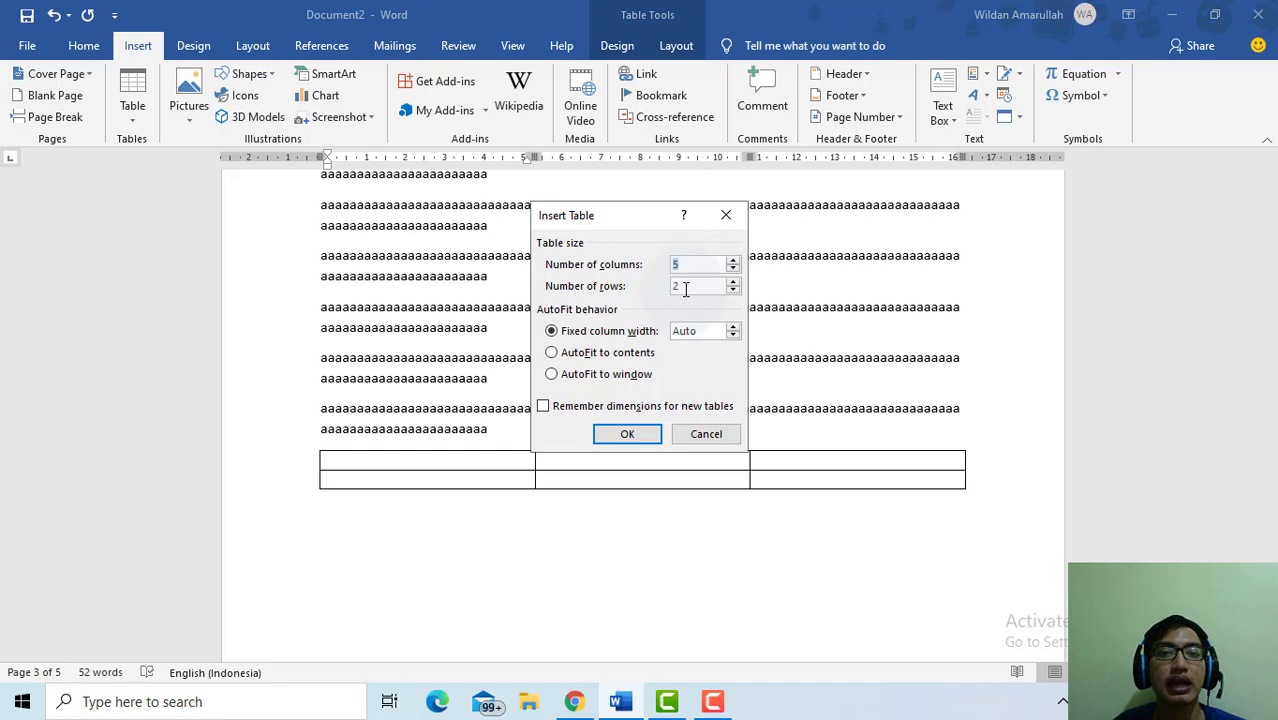
left_click(726, 215)
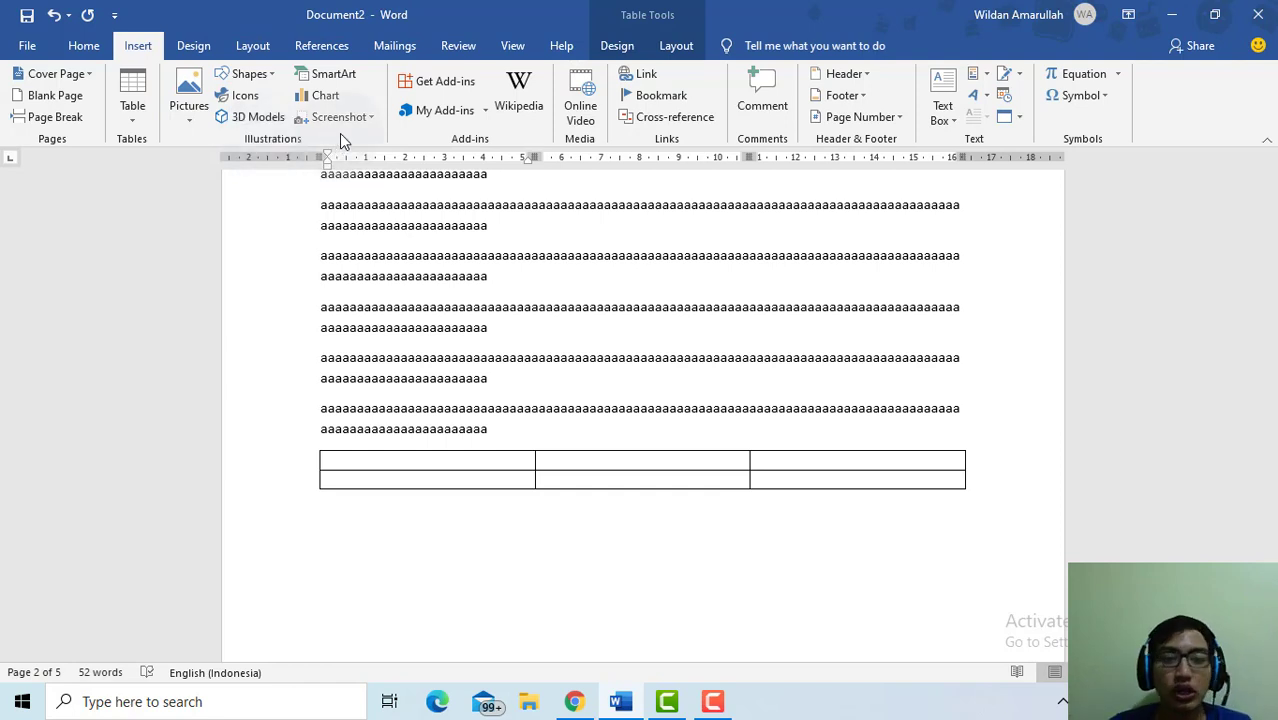
Insert the second "Capture" picture, the desktop with open dialogs, from the Screenshoot folder on this device after the page 2 table.
scroll(350, 420, "down", 5)
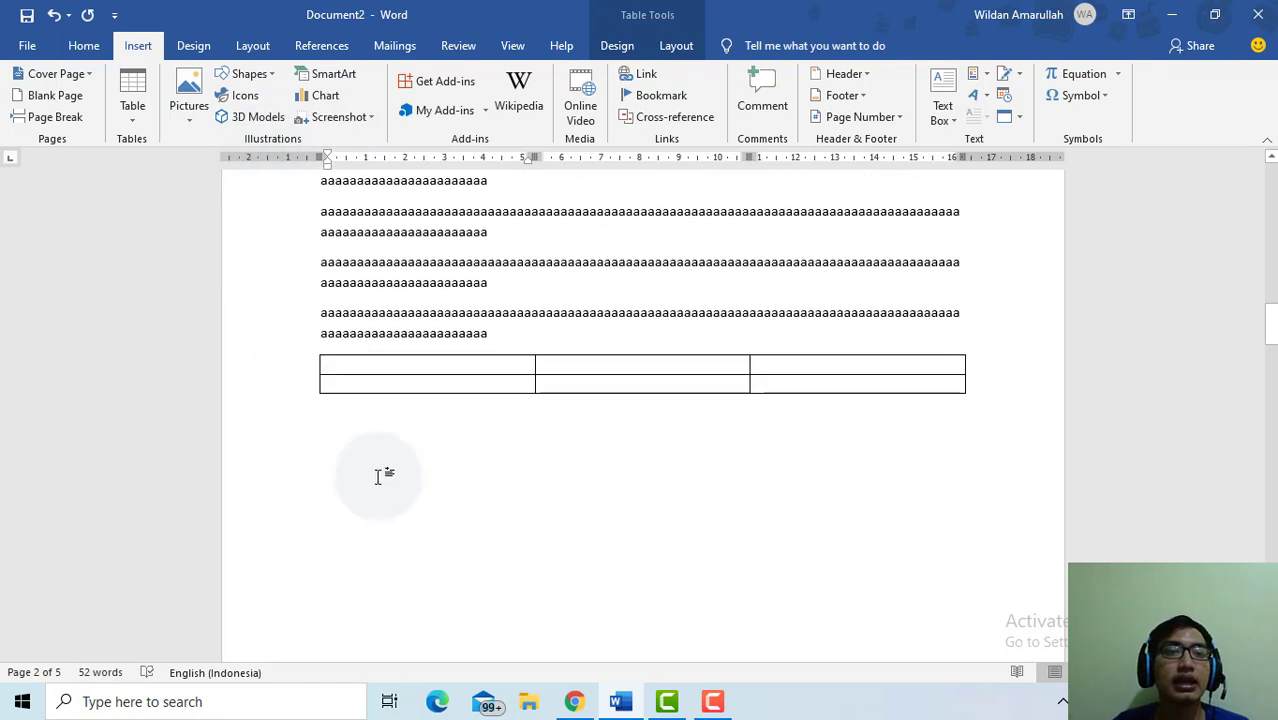
left_click(295, 344)
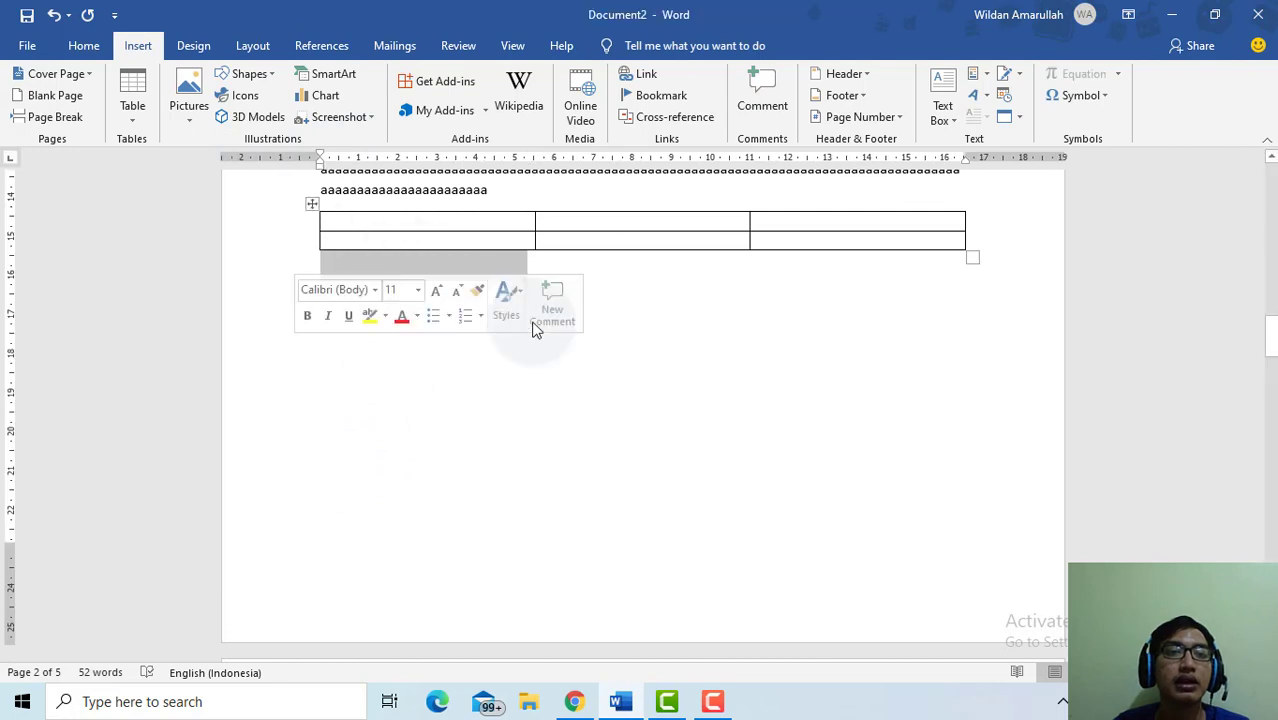
left_click(600, 350)
left_click(345, 260)
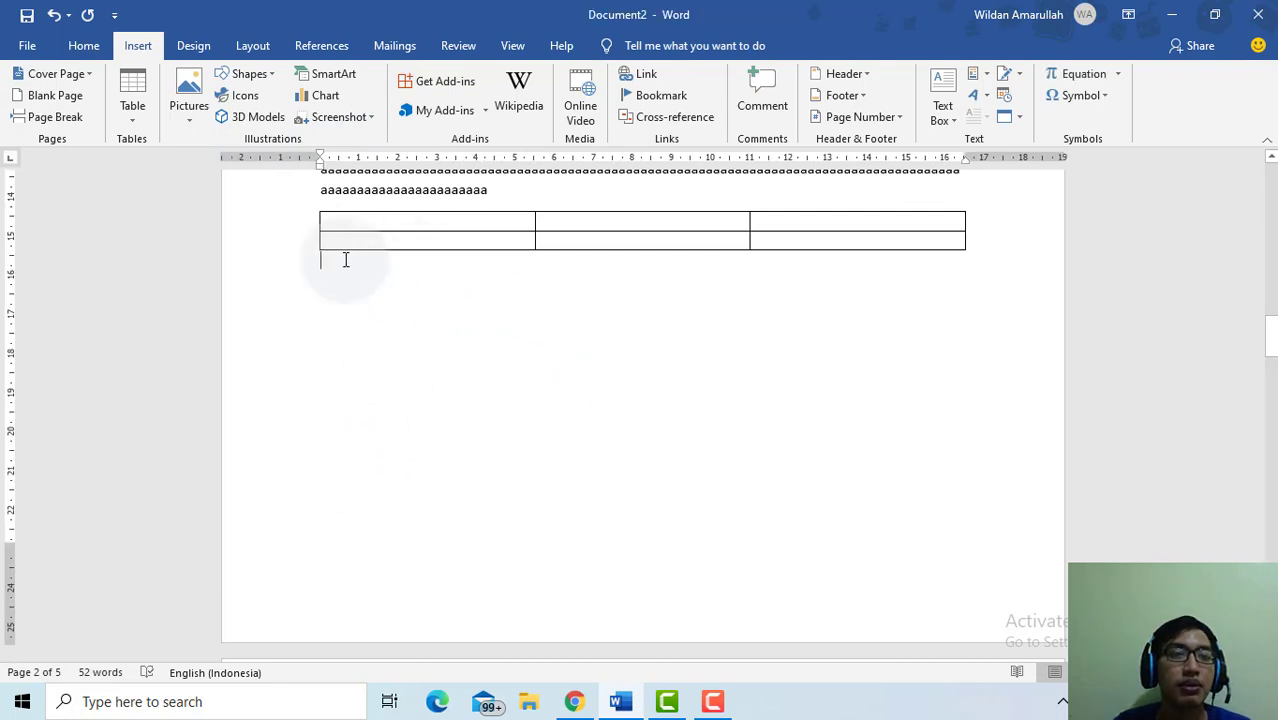
left_click(189, 91)
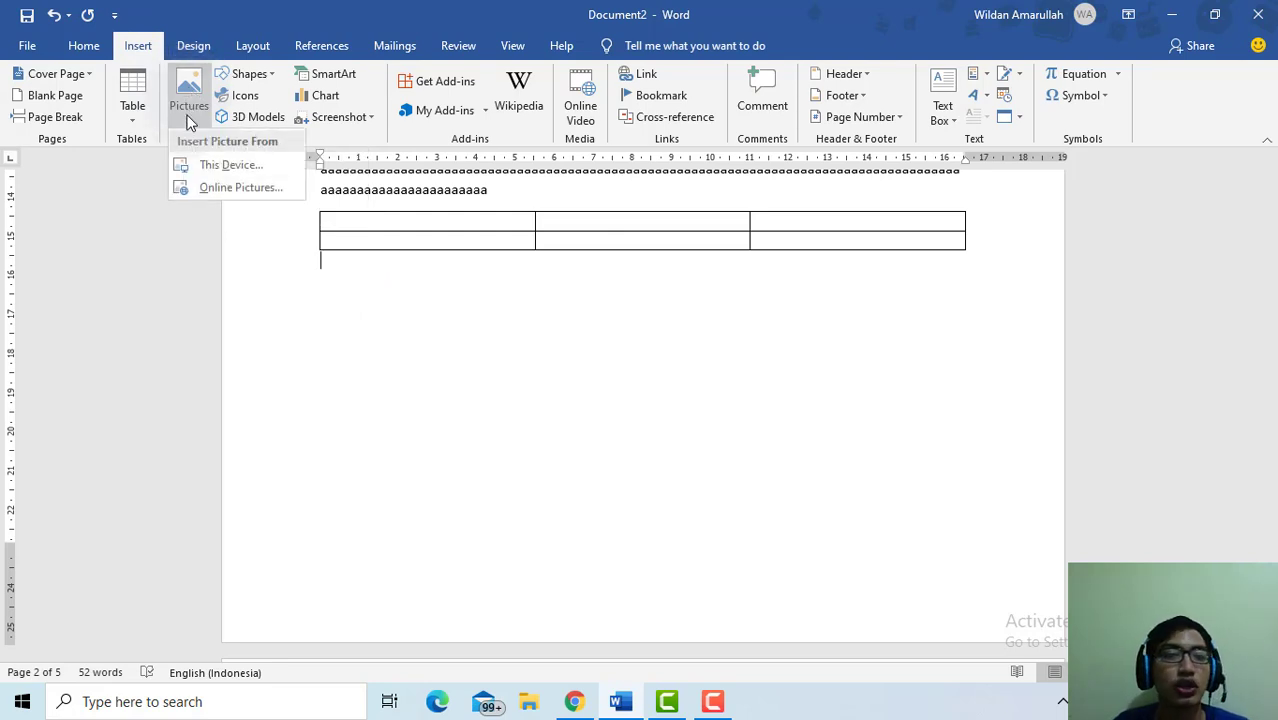
left_click(201, 167)
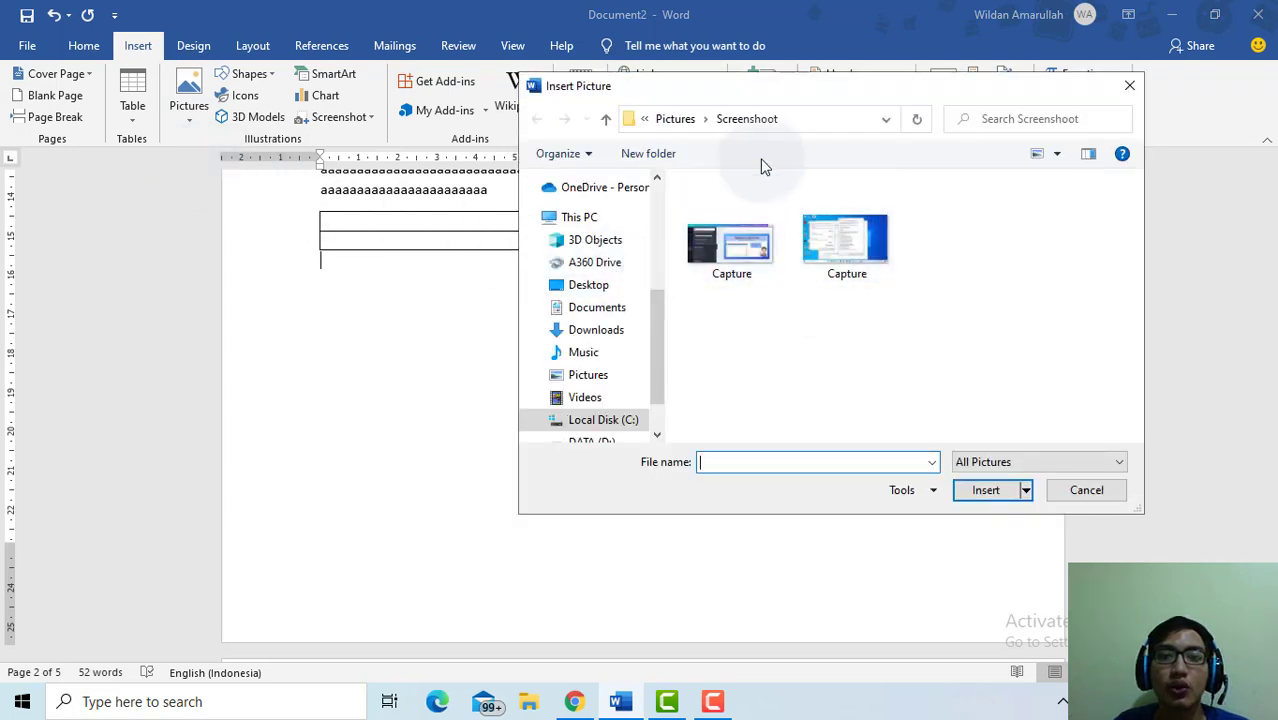
left_click(848, 275)
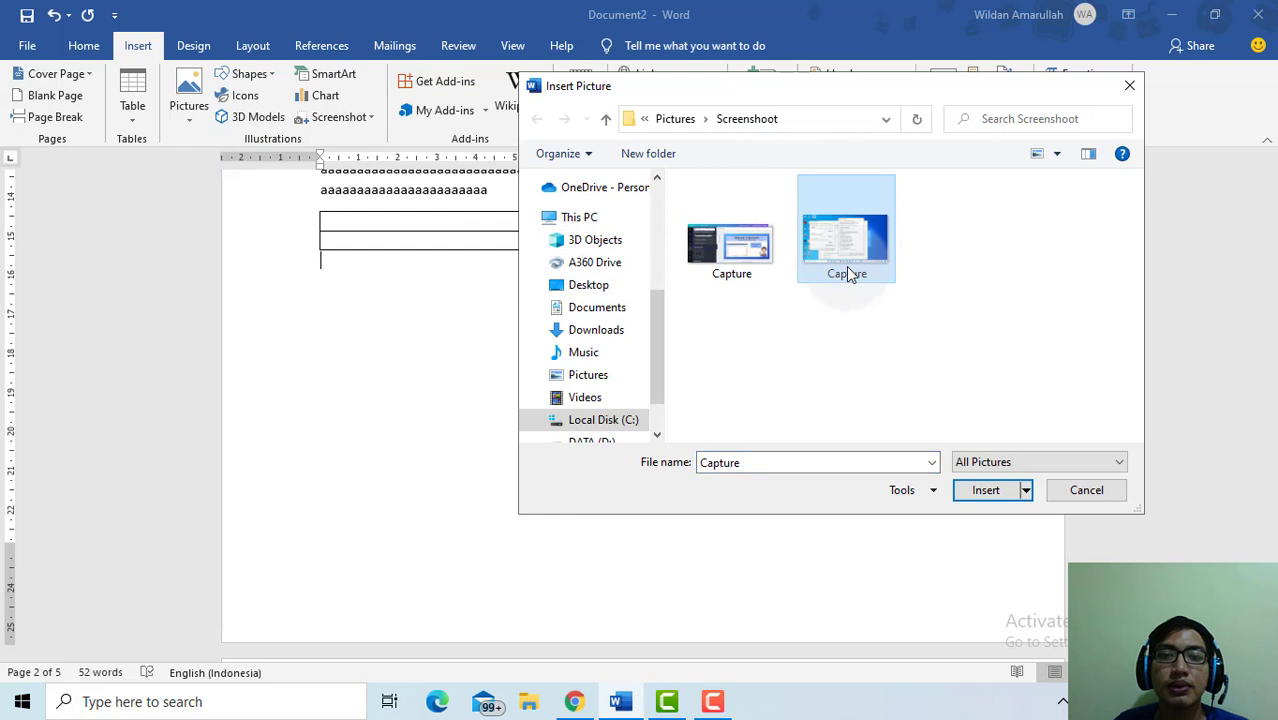
left_click(985, 490)
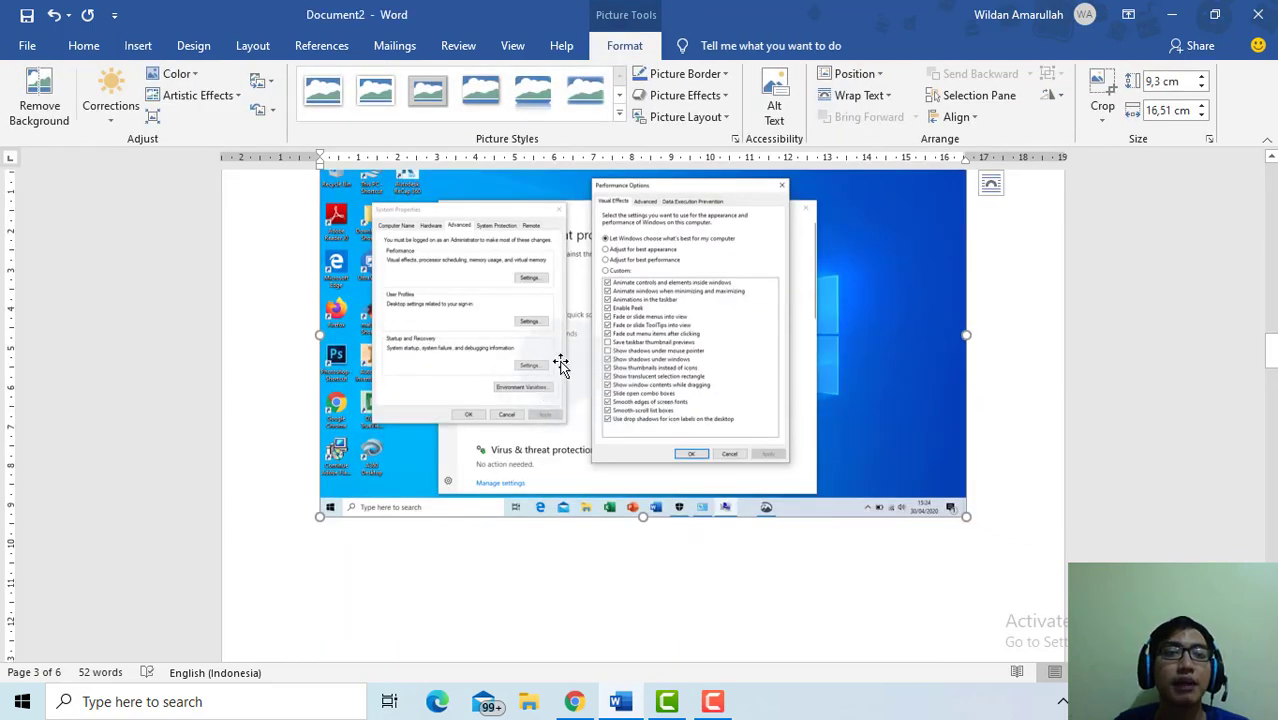
scroll(297, 314, "up", 2)
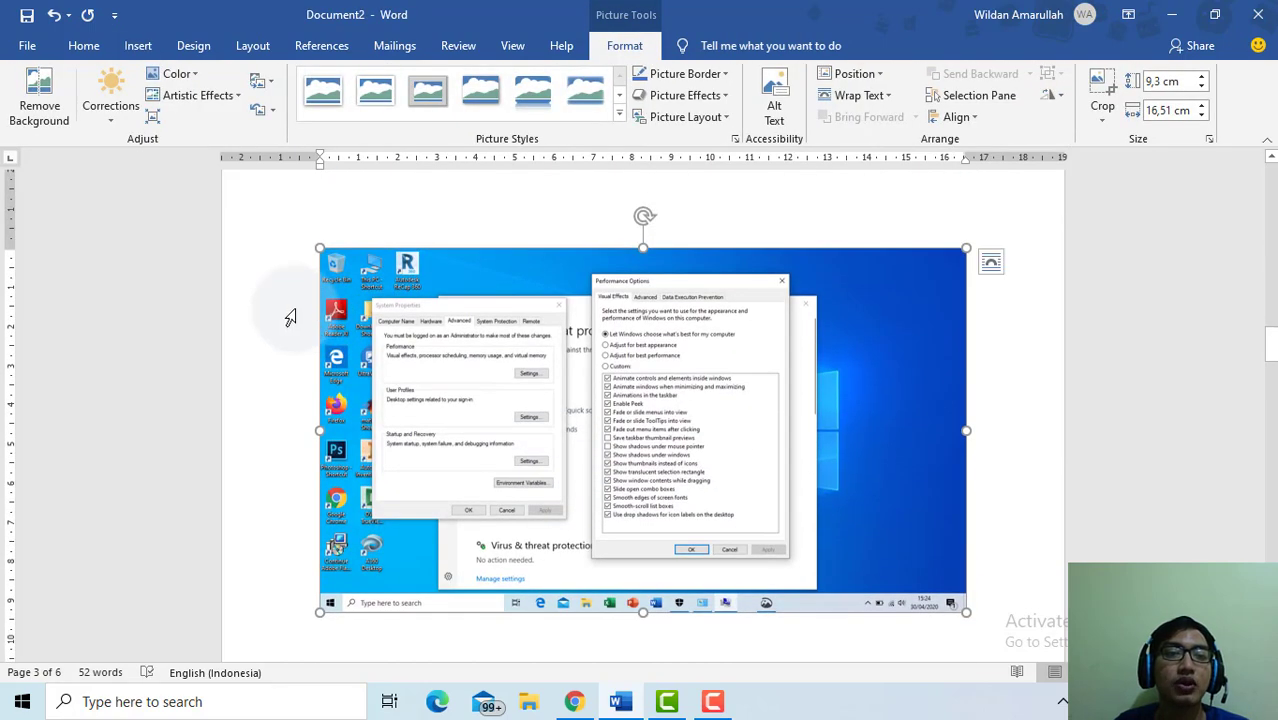
left_click(294, 310)
left_click(488, 373)
scroll(579, 371, "up", 10)
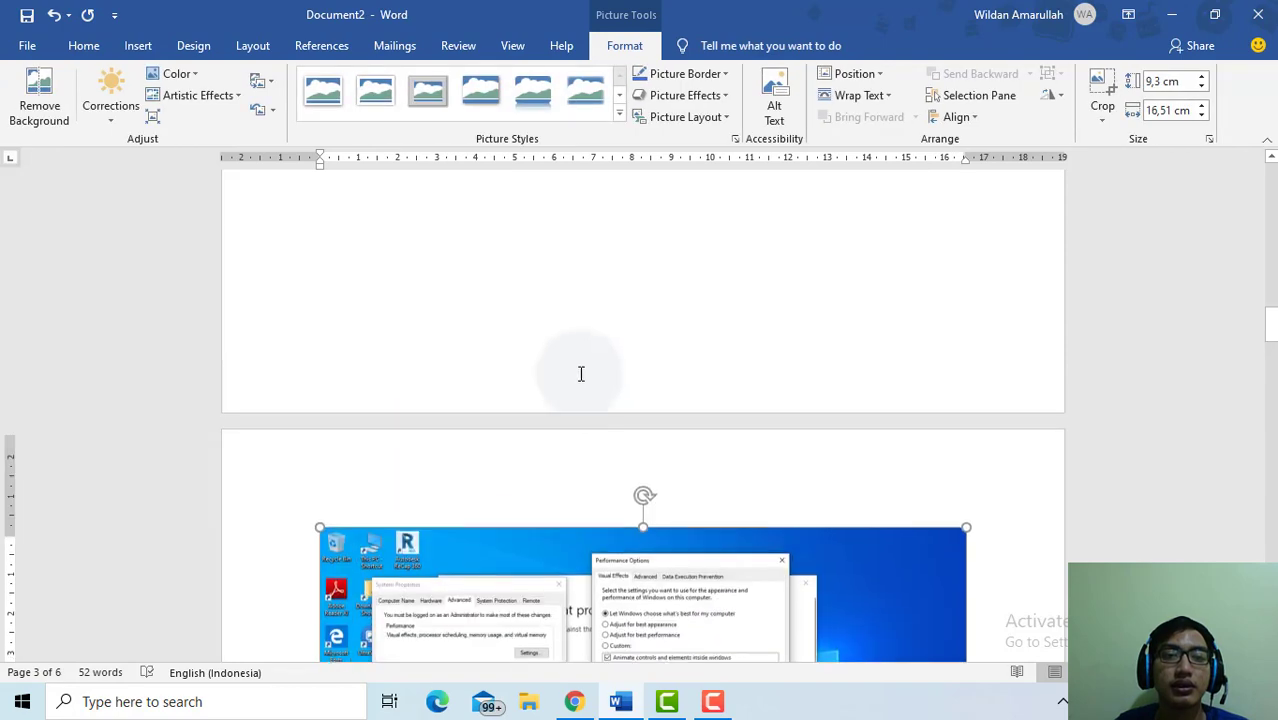
scroll(582, 360, "down", 10)
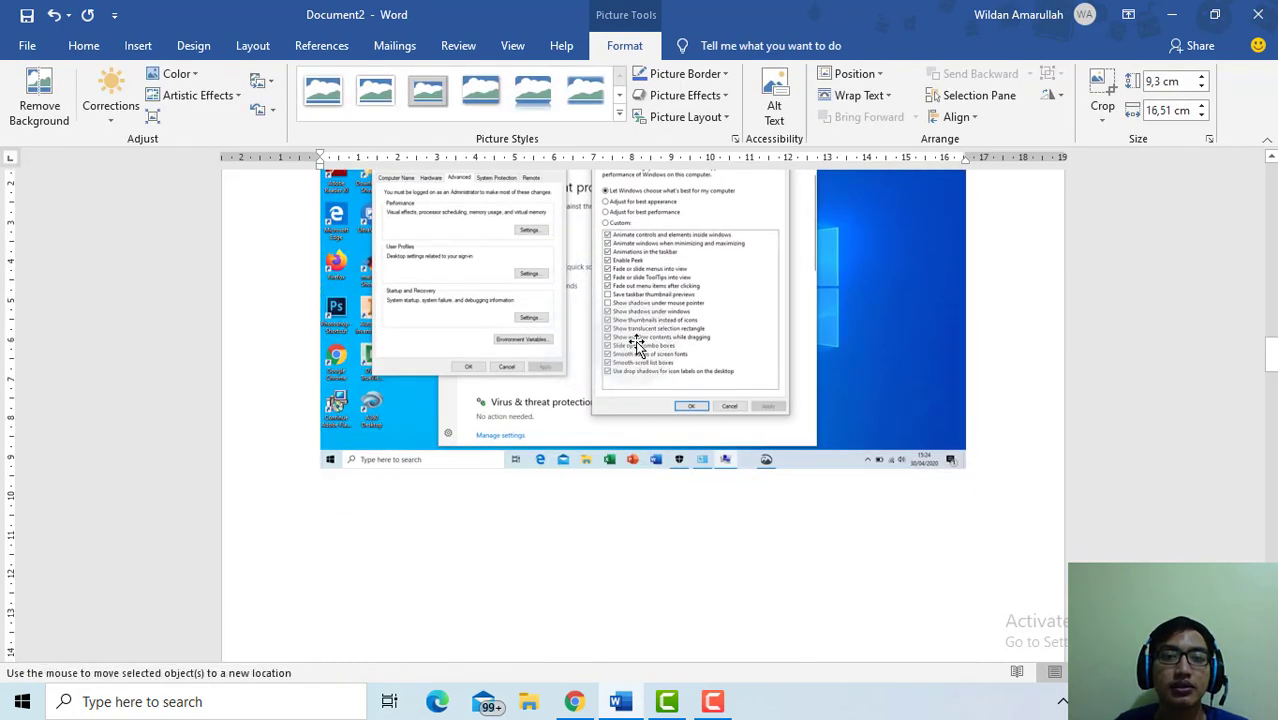
left_click_drag(585, 345, 679, 342)
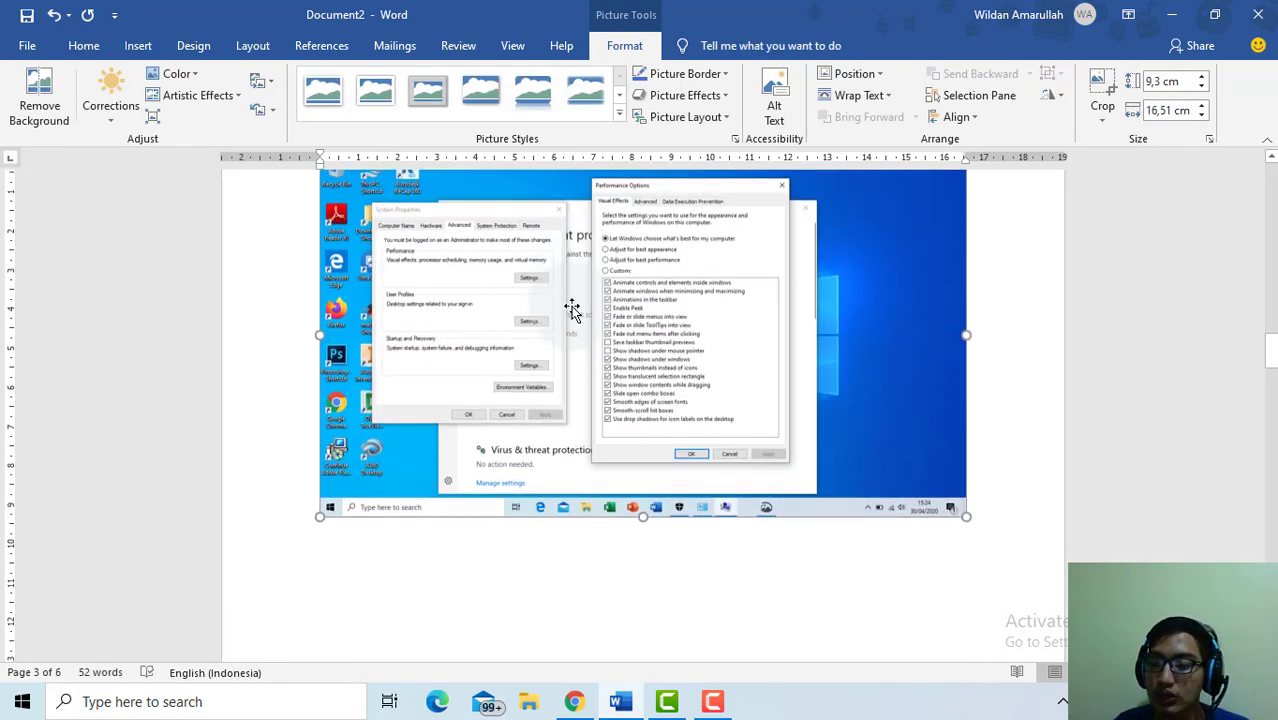
Draw a rectangle shape about 13.6 cm wide and 3.3 cm high below the picture on page 3.
scroll(540, 291, "down", 3)
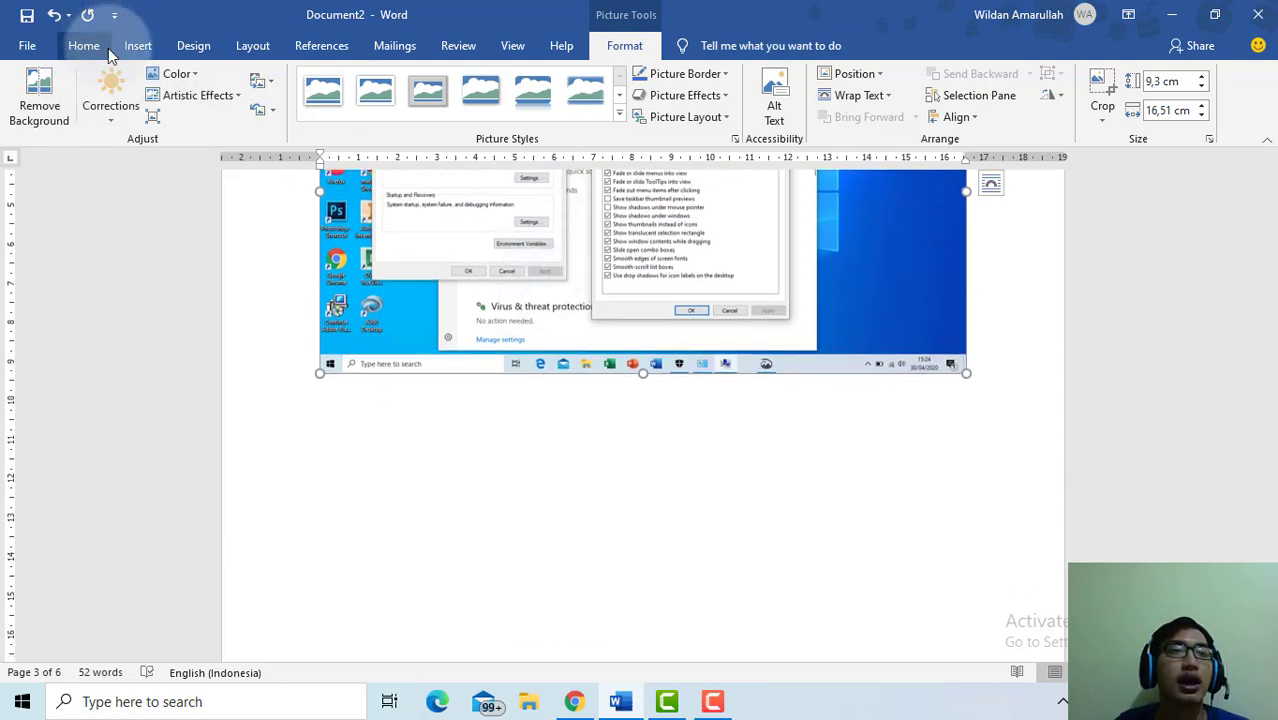
left_click(137, 46)
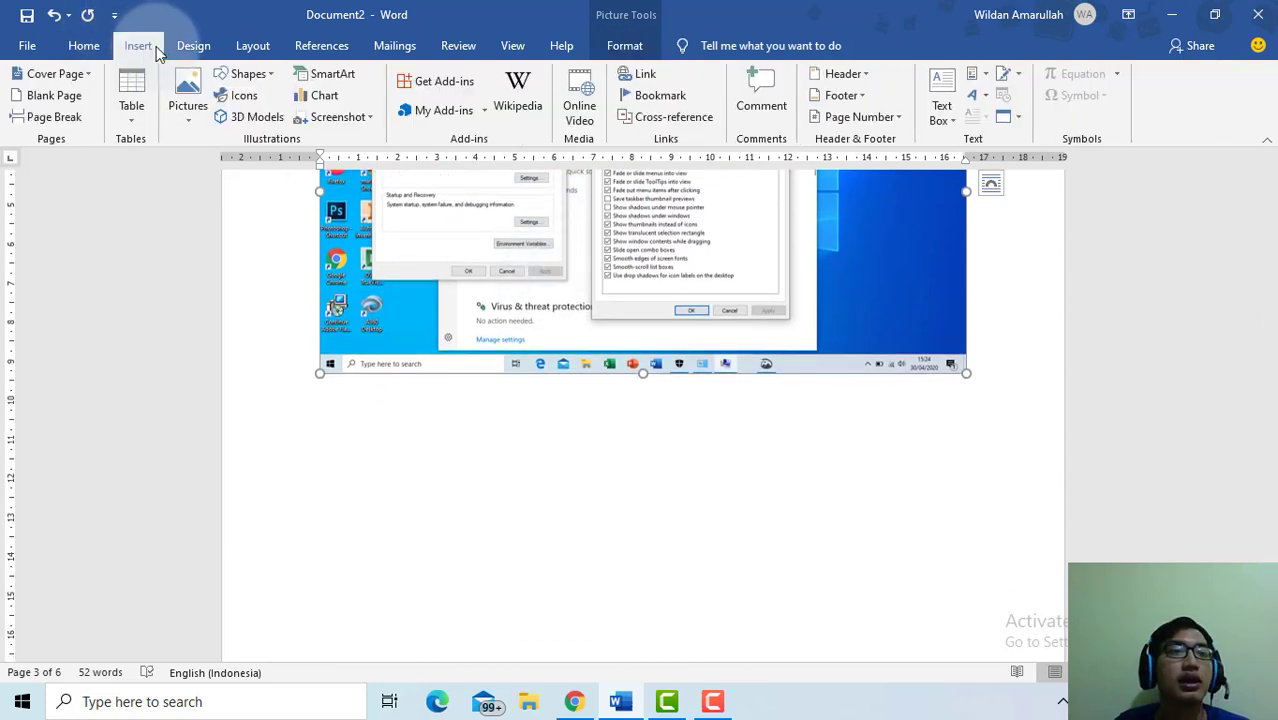
left_click(249, 75)
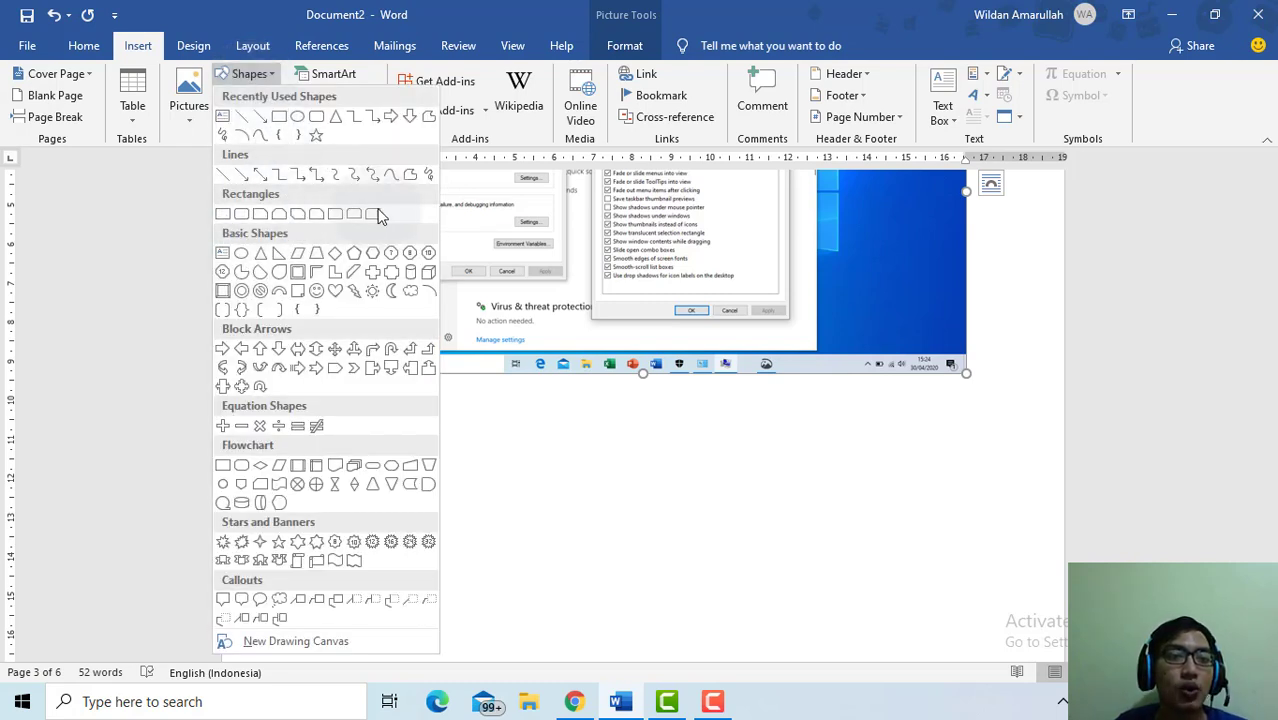
left_click(224, 218)
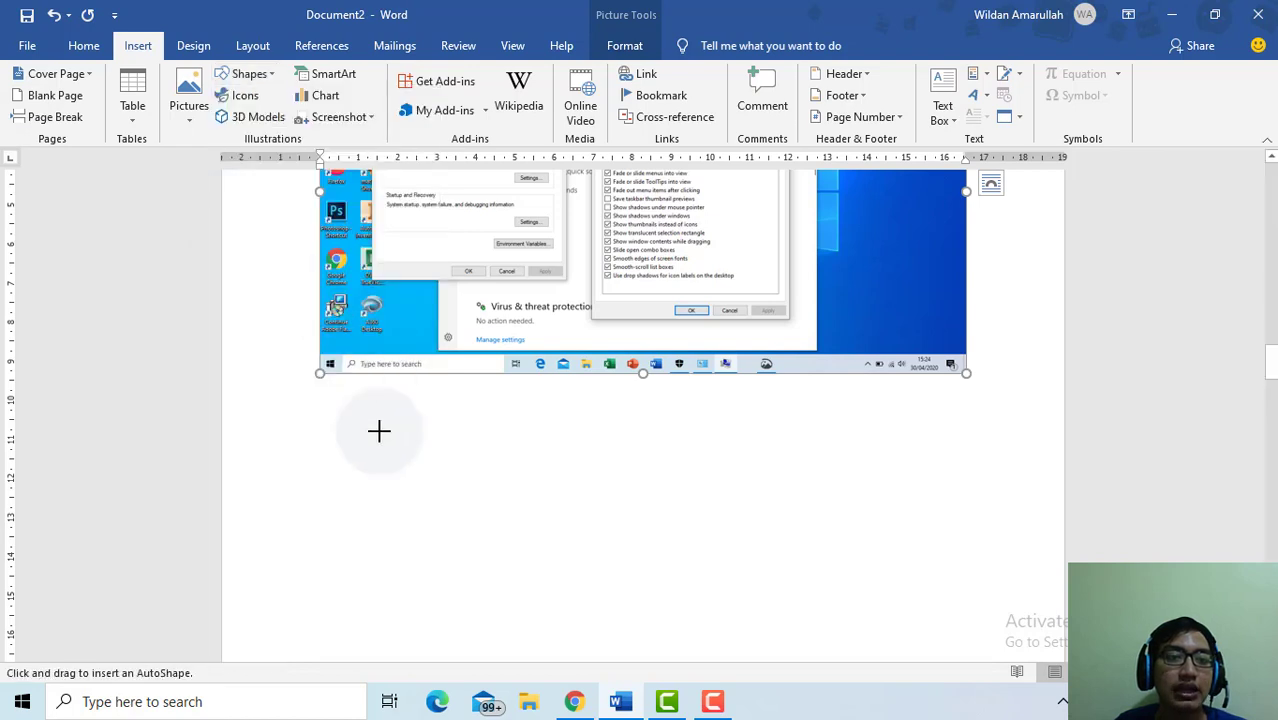
left_click_drag(337, 409, 870, 539)
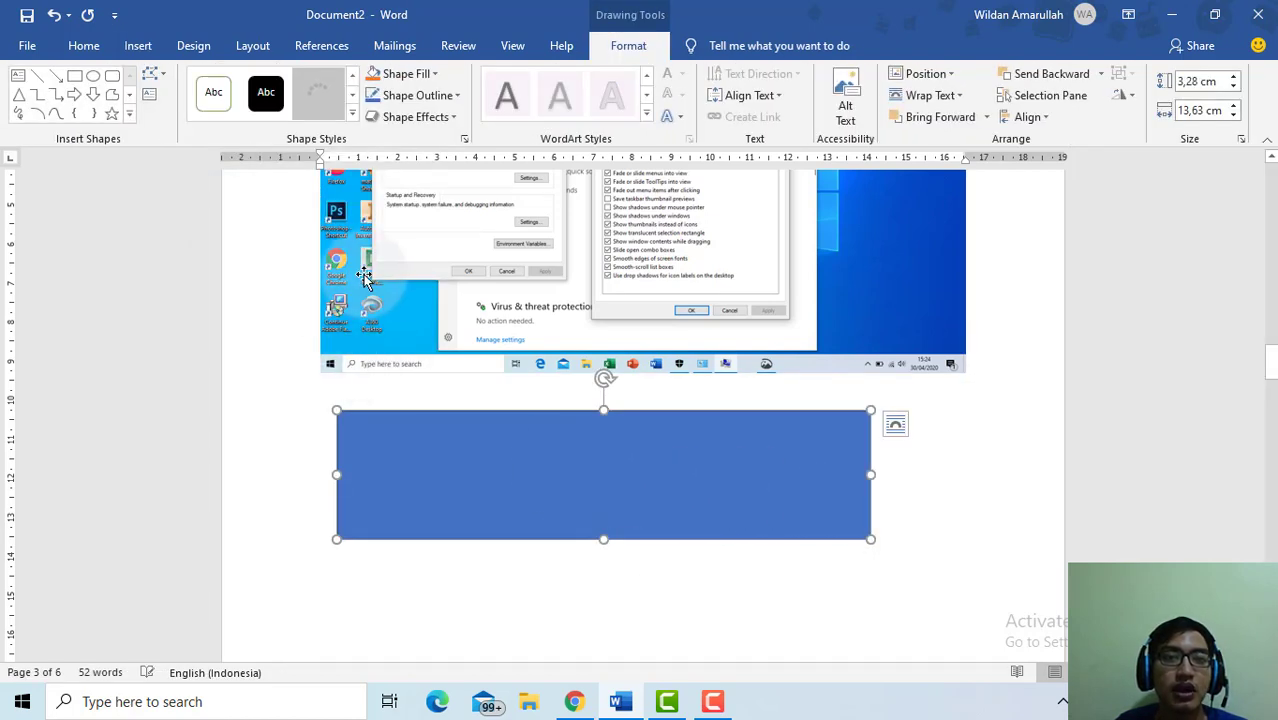
Fill the rectangle below the picture on page 3 with the standard dark blue colour.
left_click(415, 78)
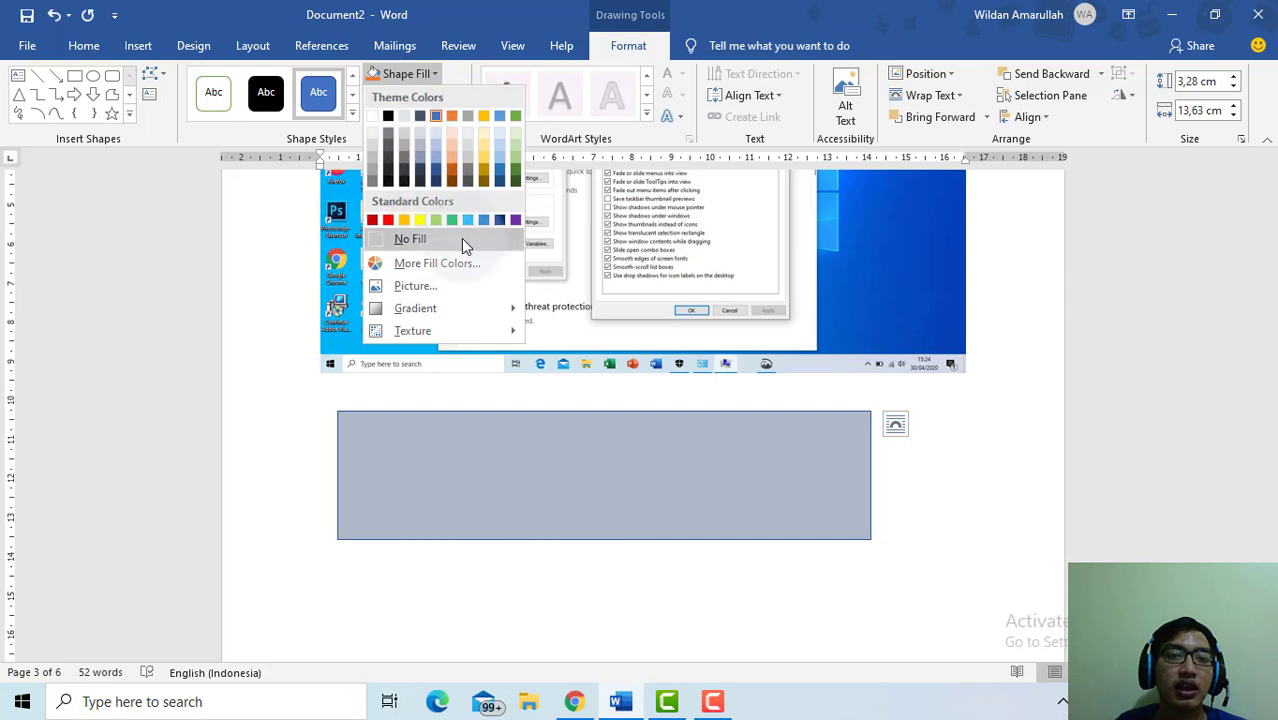
left_click(499, 220)
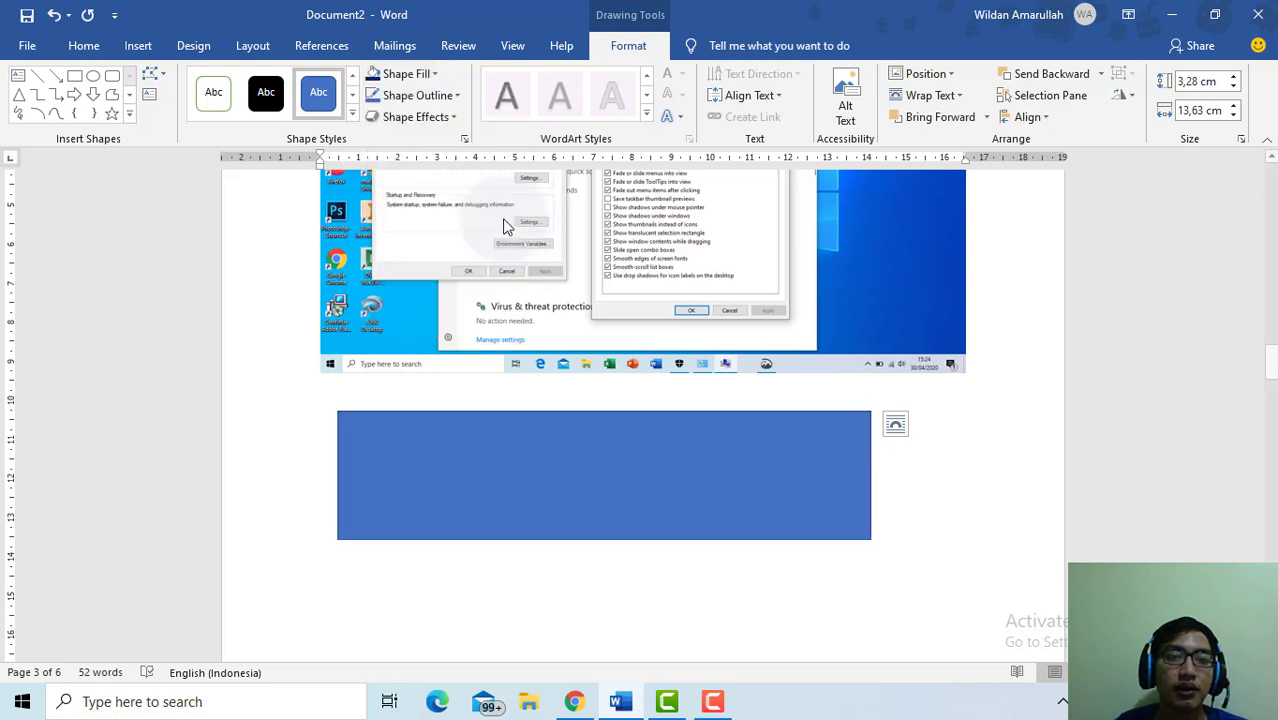
left_click(485, 556)
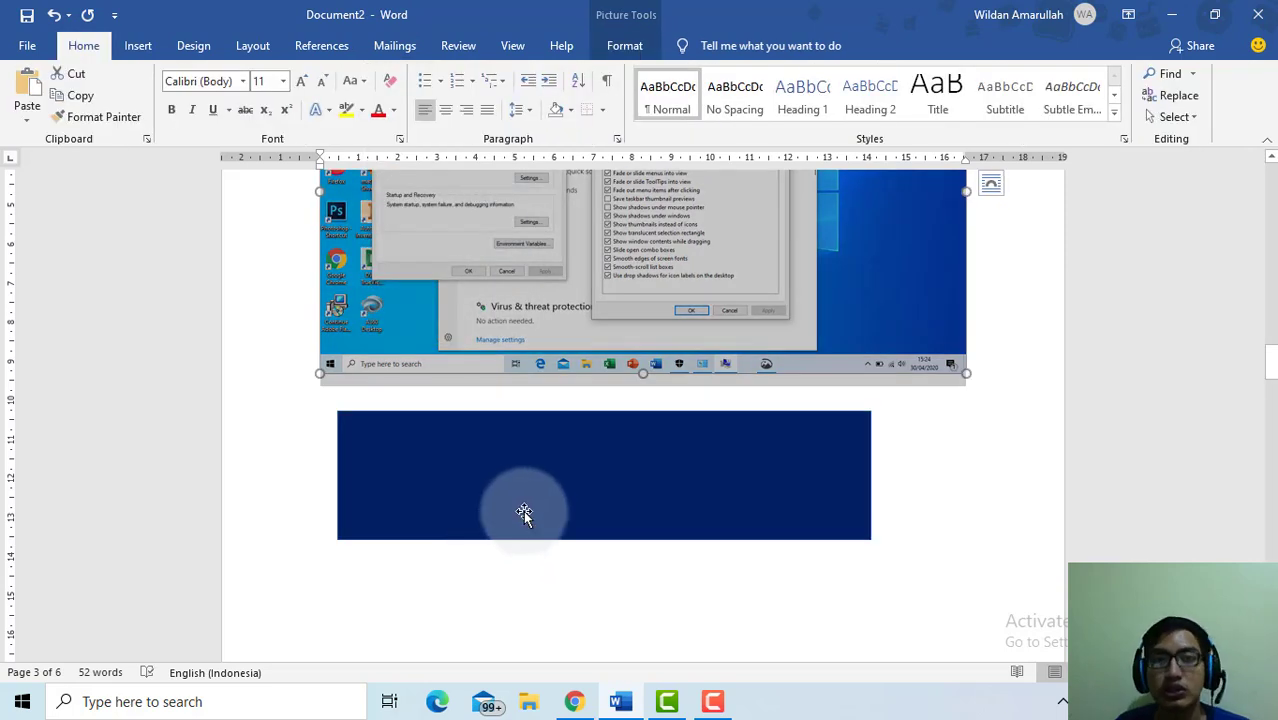
Insert an Organization Chart SmartArt graphic from the Hierarchy category on page 3, with the picture as the insertion point.
left_click(138, 48)
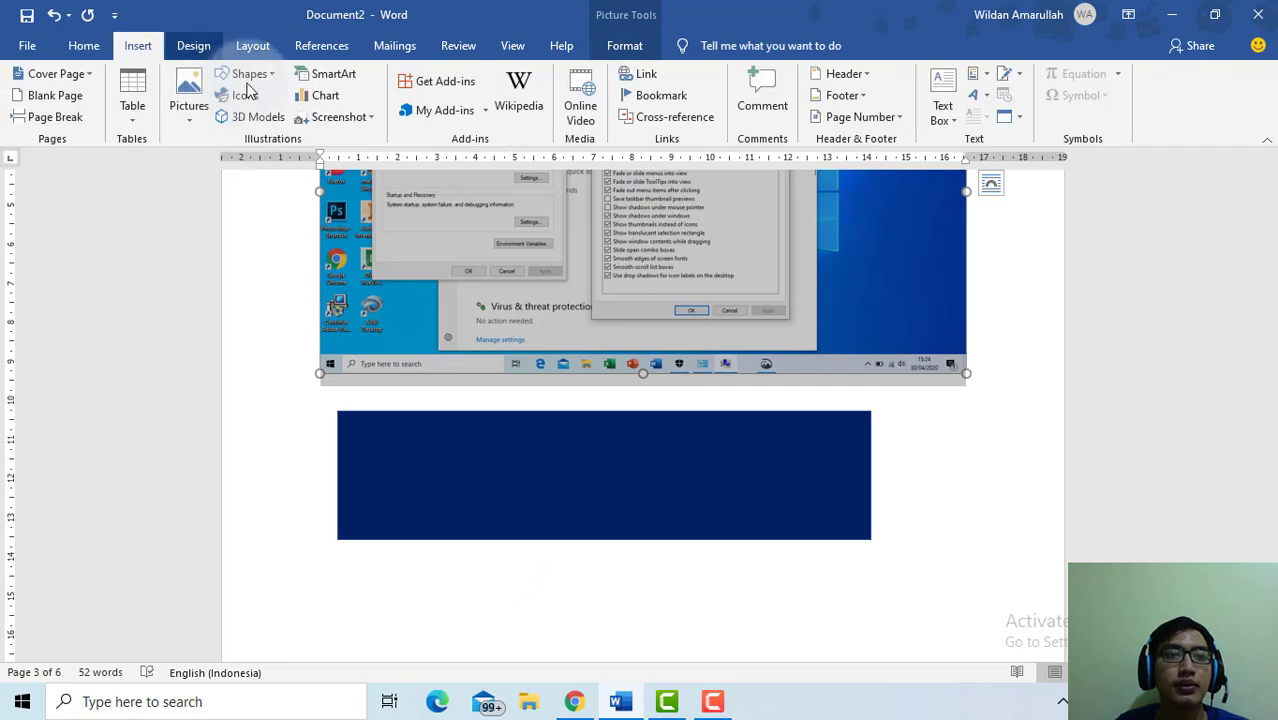
left_click(322, 78)
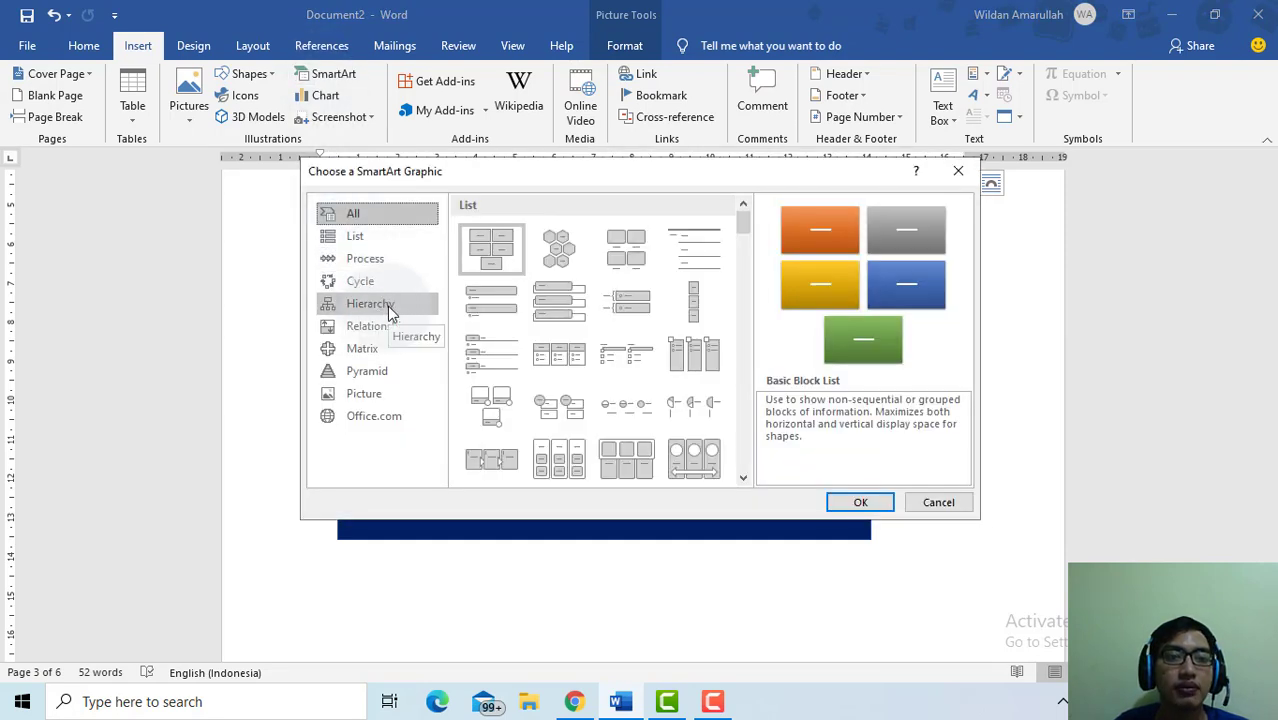
left_click(387, 306)
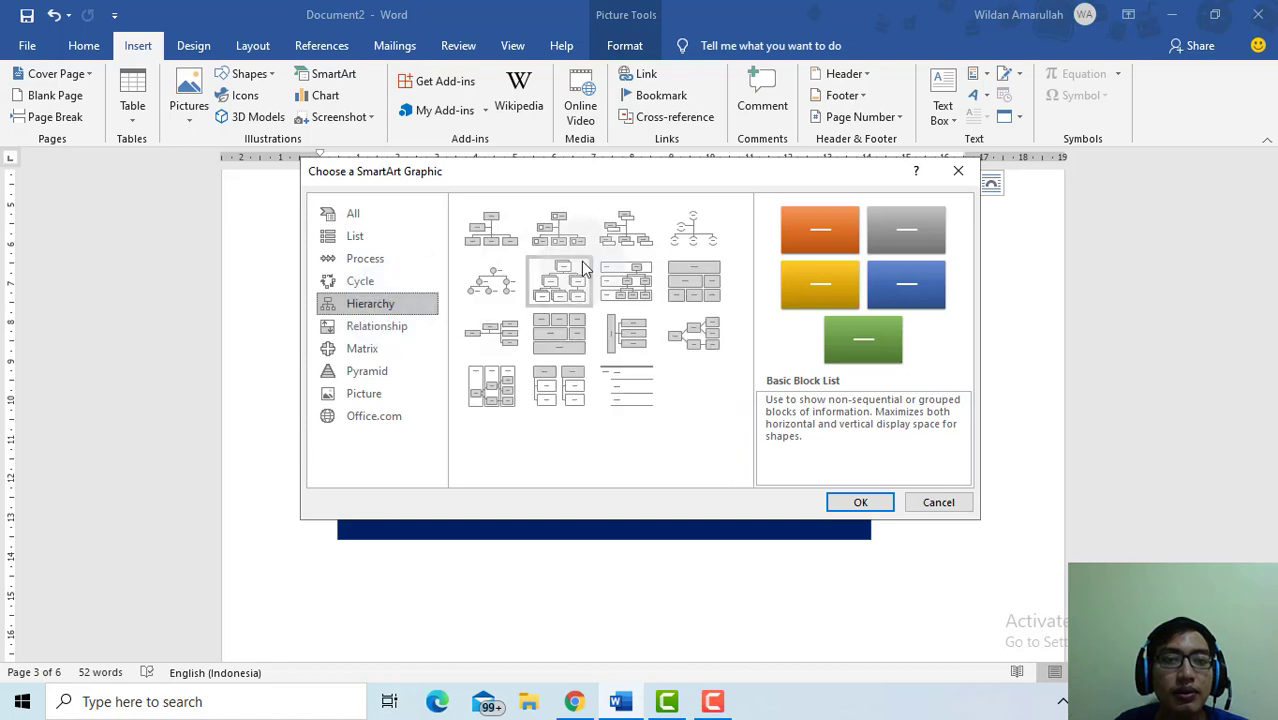
left_click(495, 230)
left_click(857, 503)
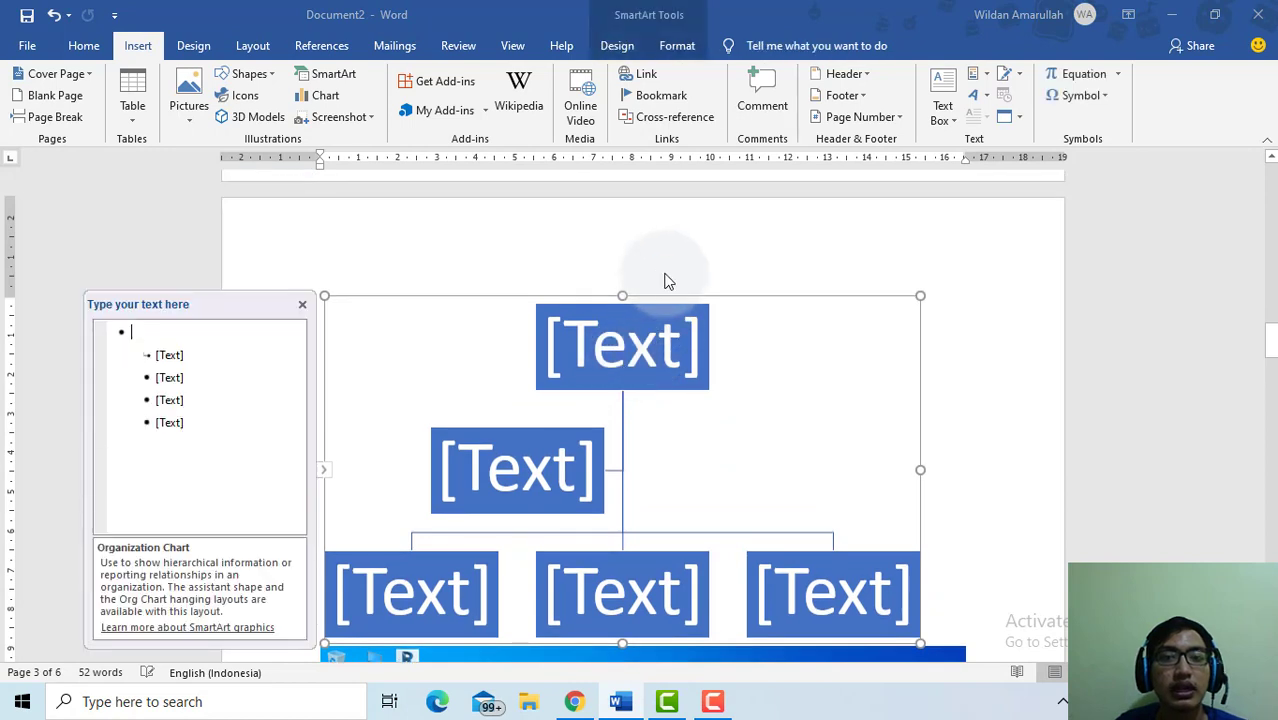
Label the organization chart's top box "Ketua", the assistant box "Wakil ketua" and the first box of the lowest row "Anggota".
left_click(663, 358)
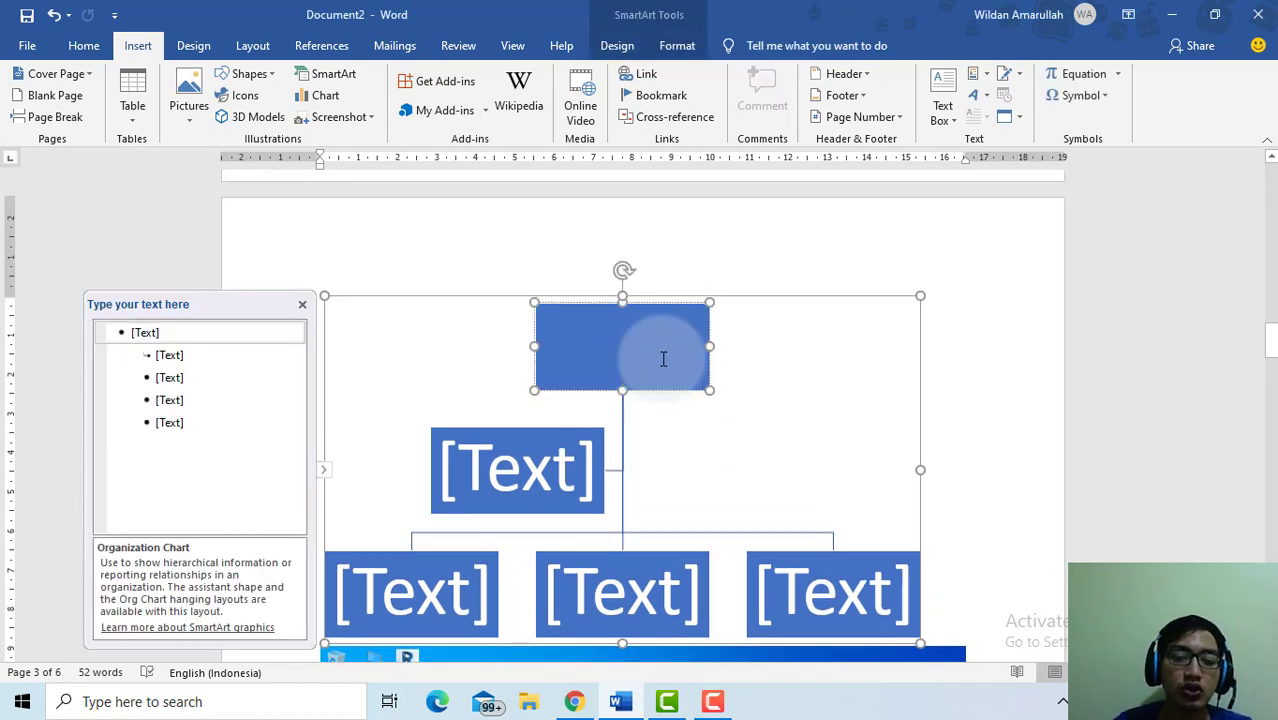
type("Ketua")
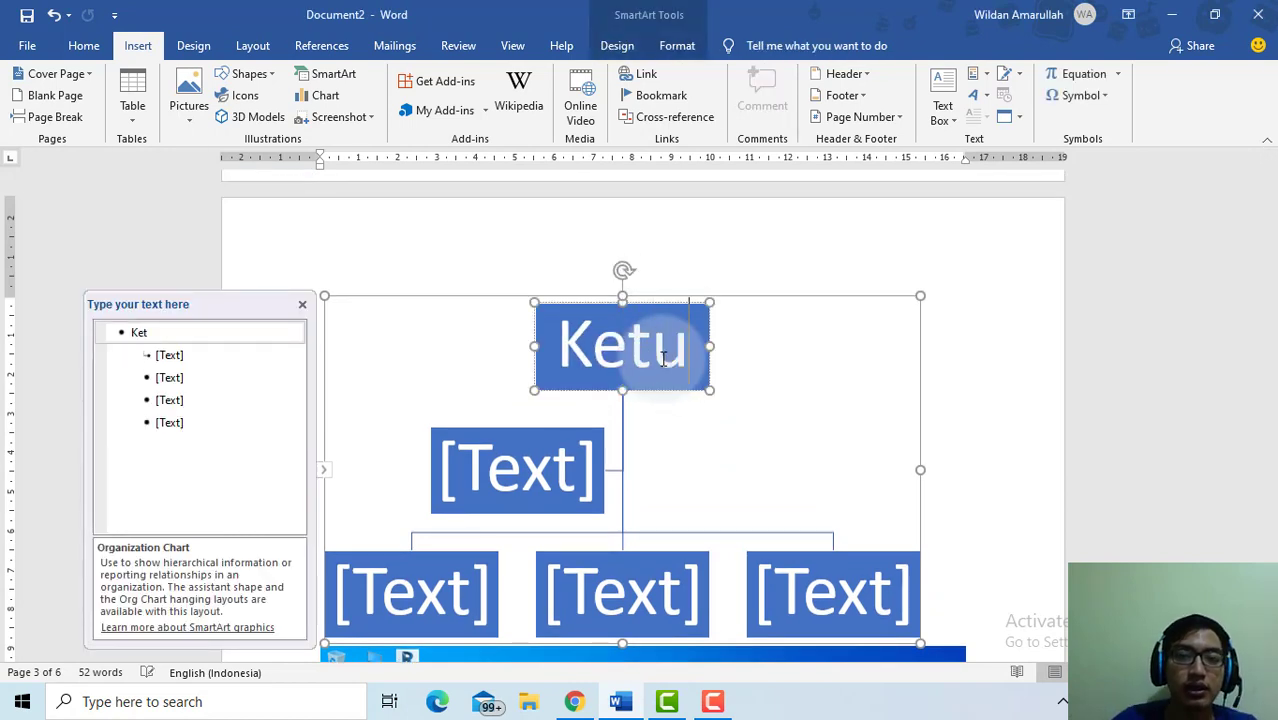
left_click(535, 460)
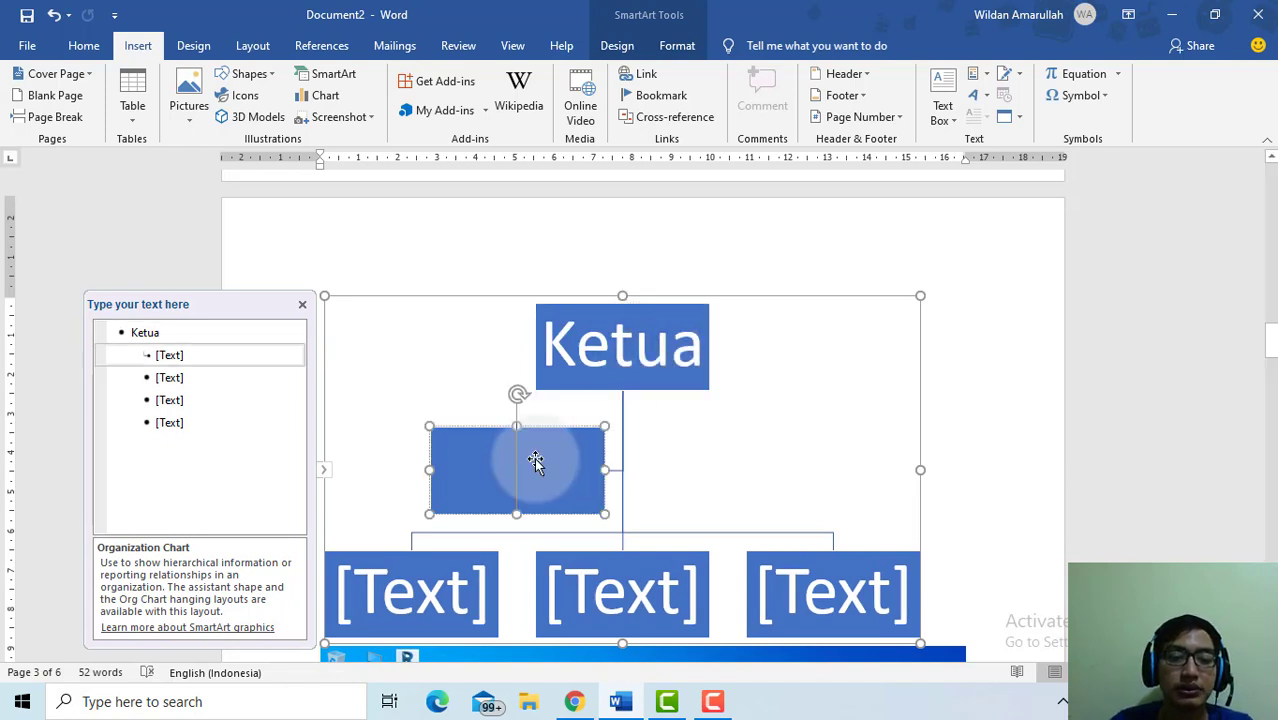
type("Wakil")
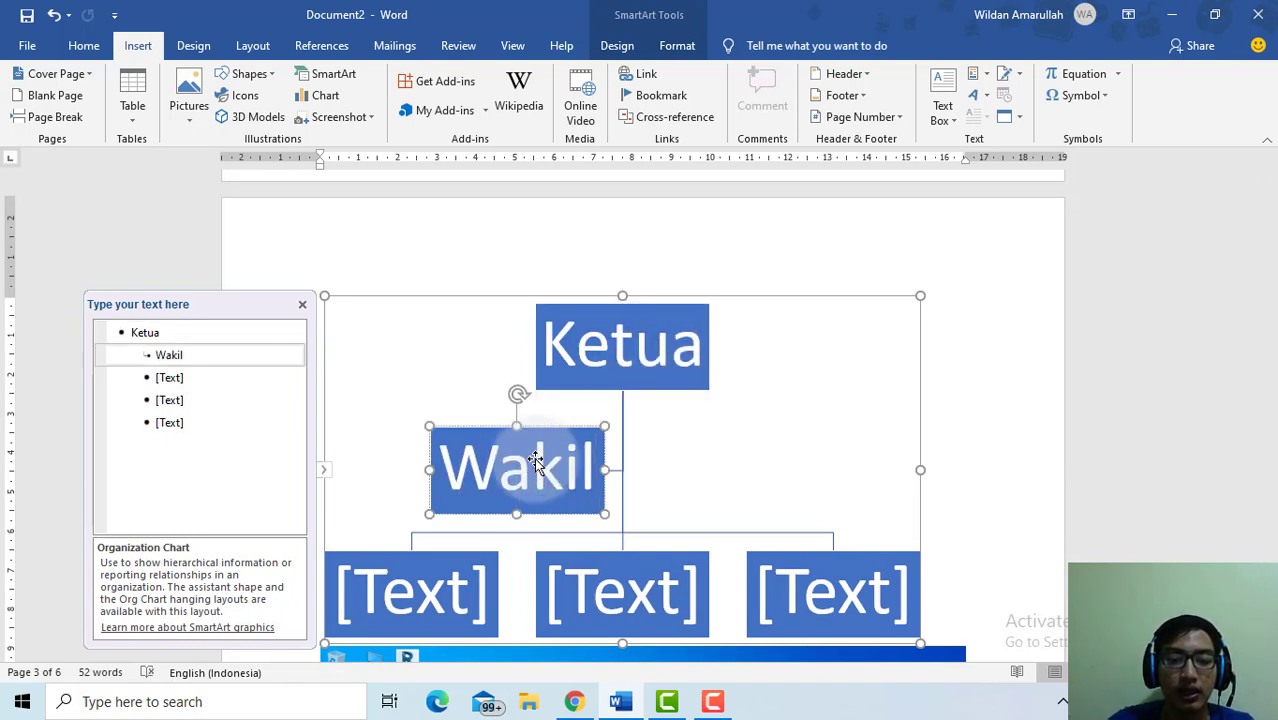
type(" ketua")
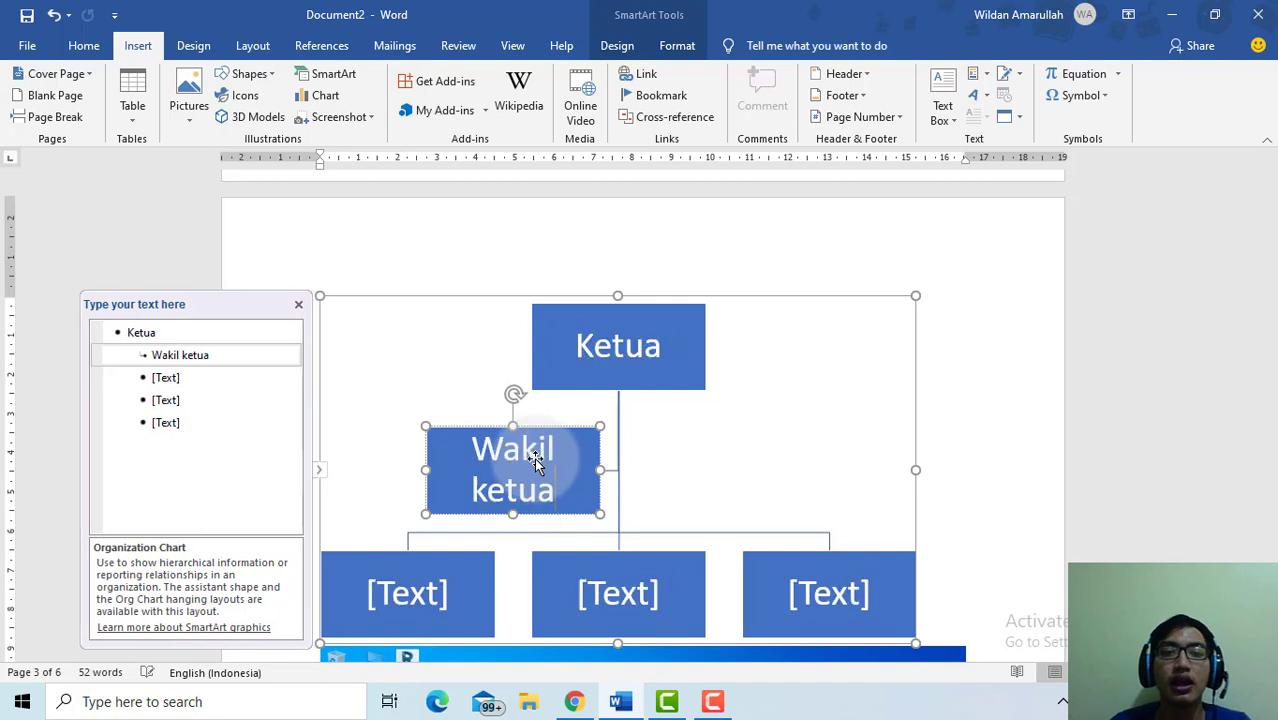
left_click(416, 587)
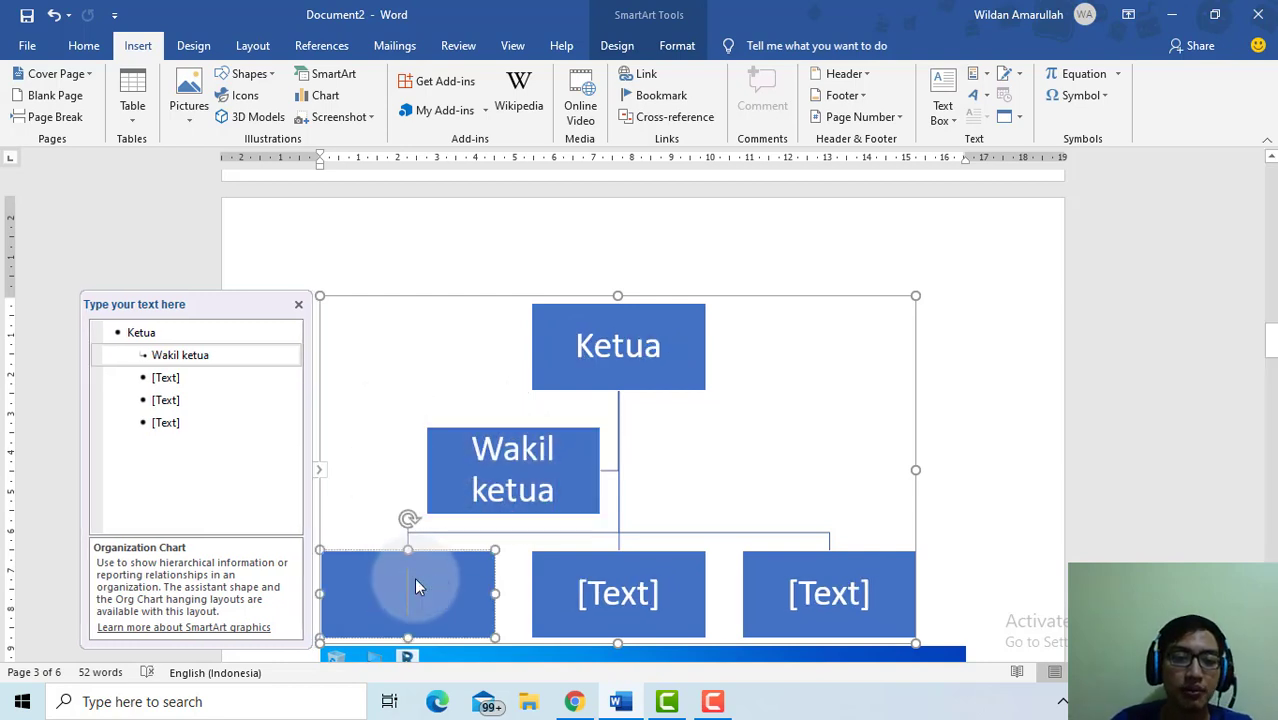
type("Anggota")
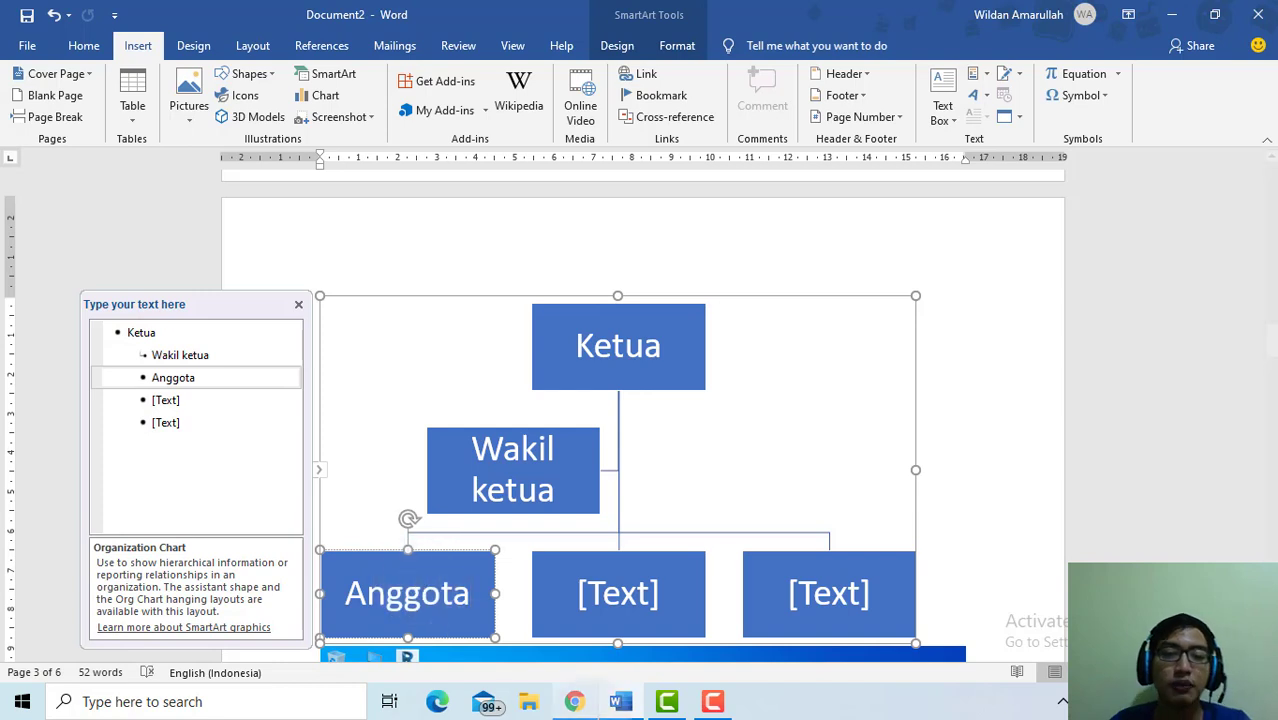
left_click(637, 595)
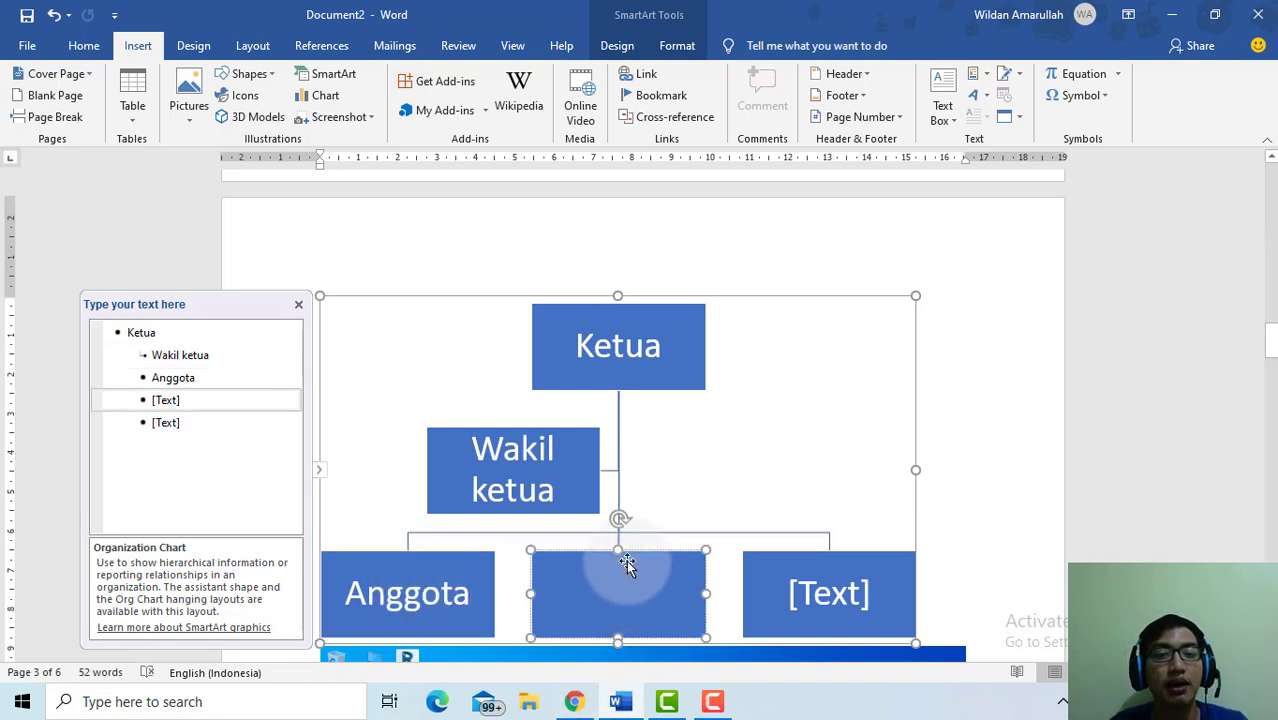
scroll(637, 595, "down", 3)
left_click(839, 260)
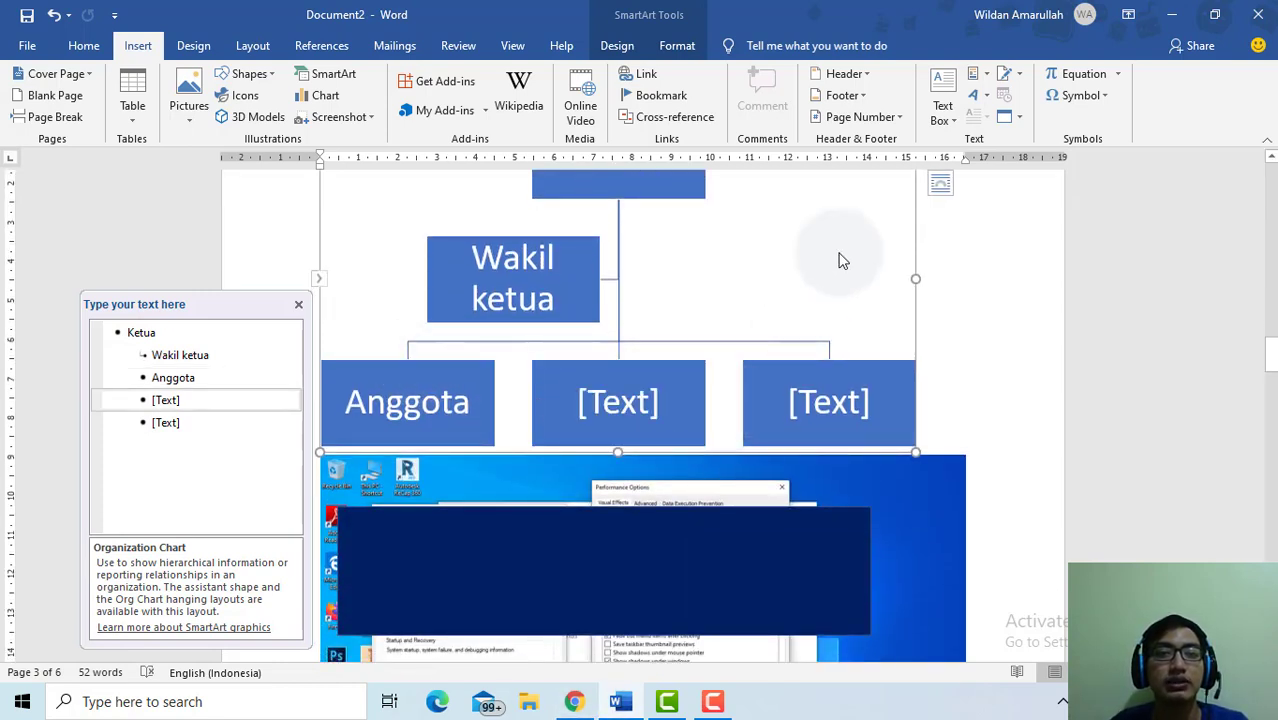
Browse the icon categories and insert the wheelchair icon from People into the first column of the table on page 4.
scroll(696, 229, "down", 8)
left_click(560, 440)
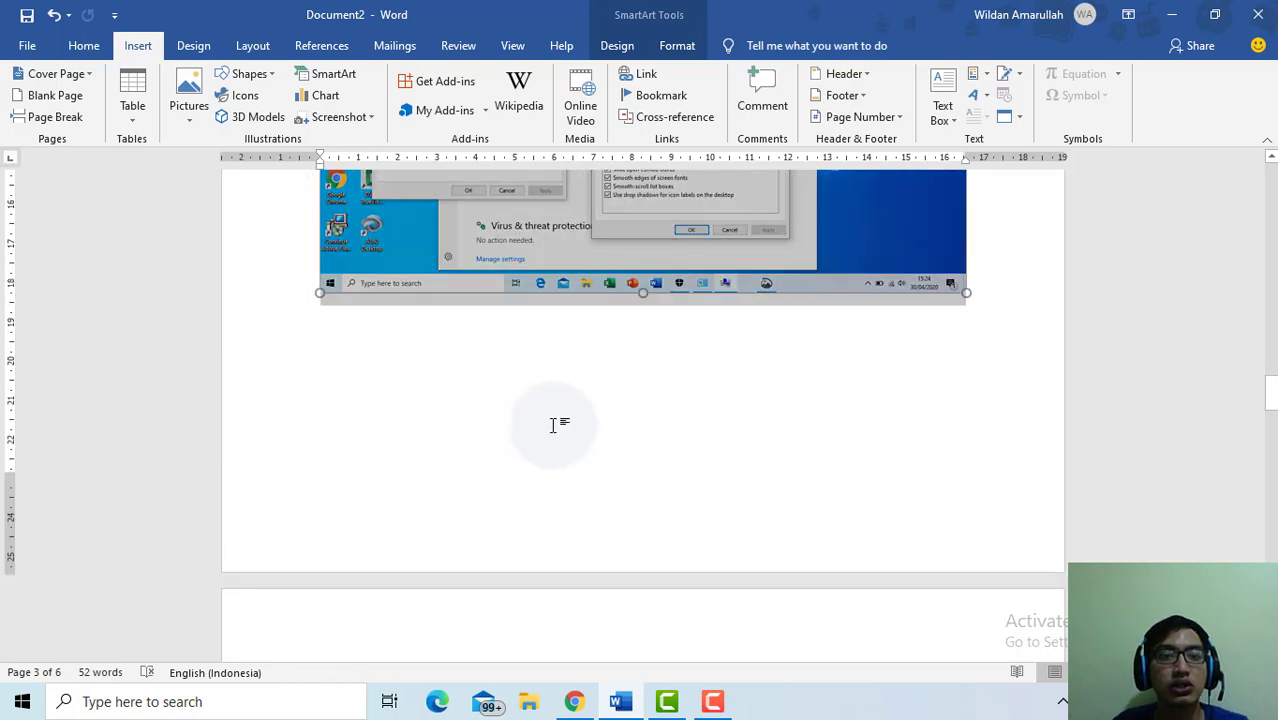
scroll(461, 393, "down", 4)
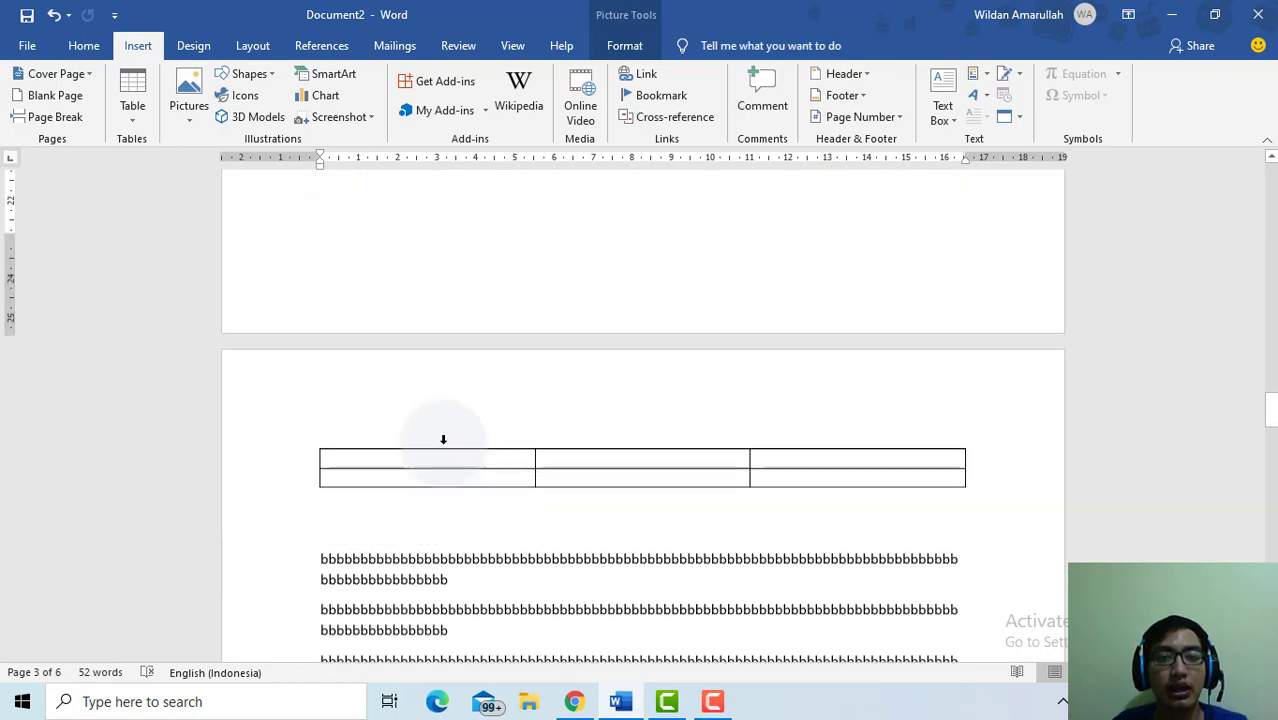
left_click(427, 448)
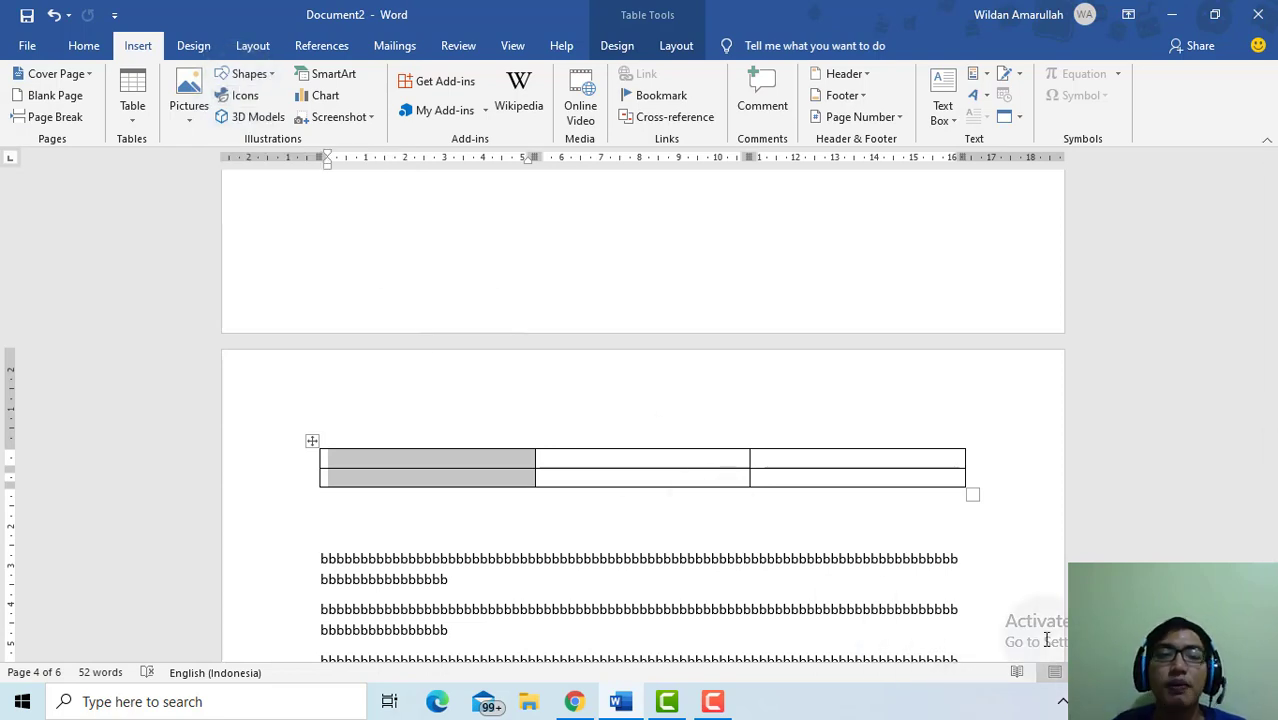
left_click(245, 100)
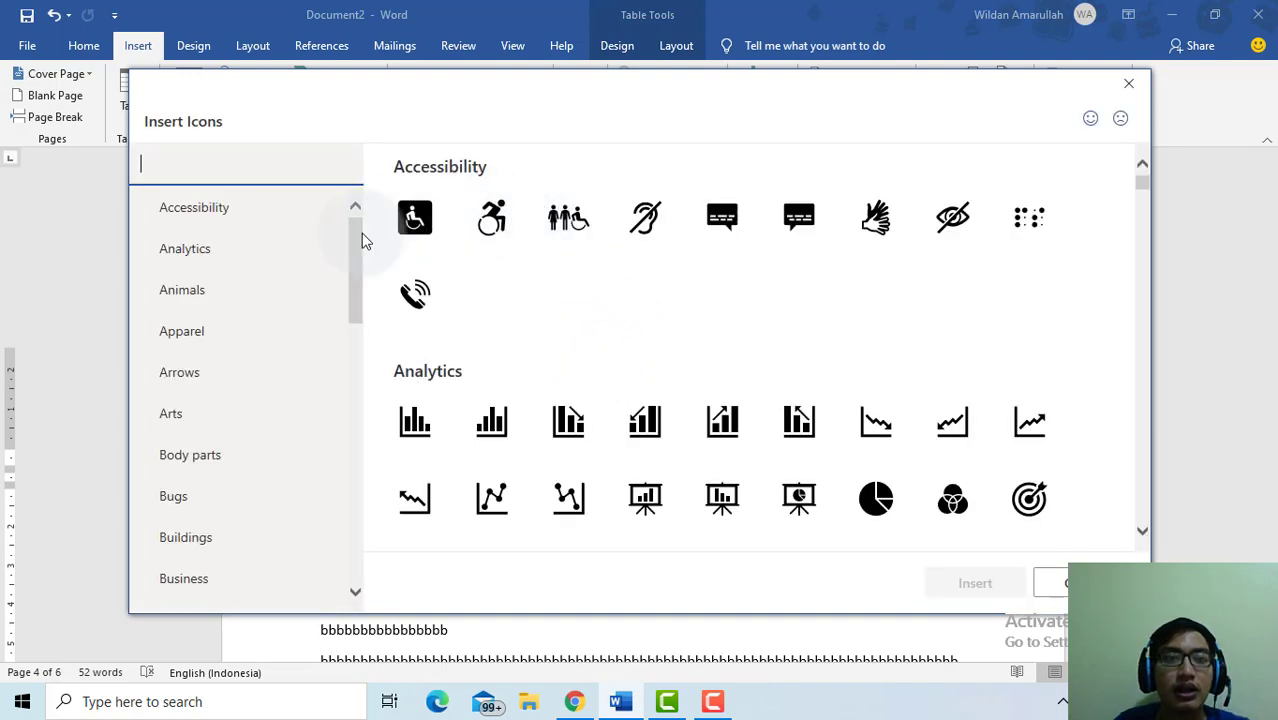
left_click(184, 252)
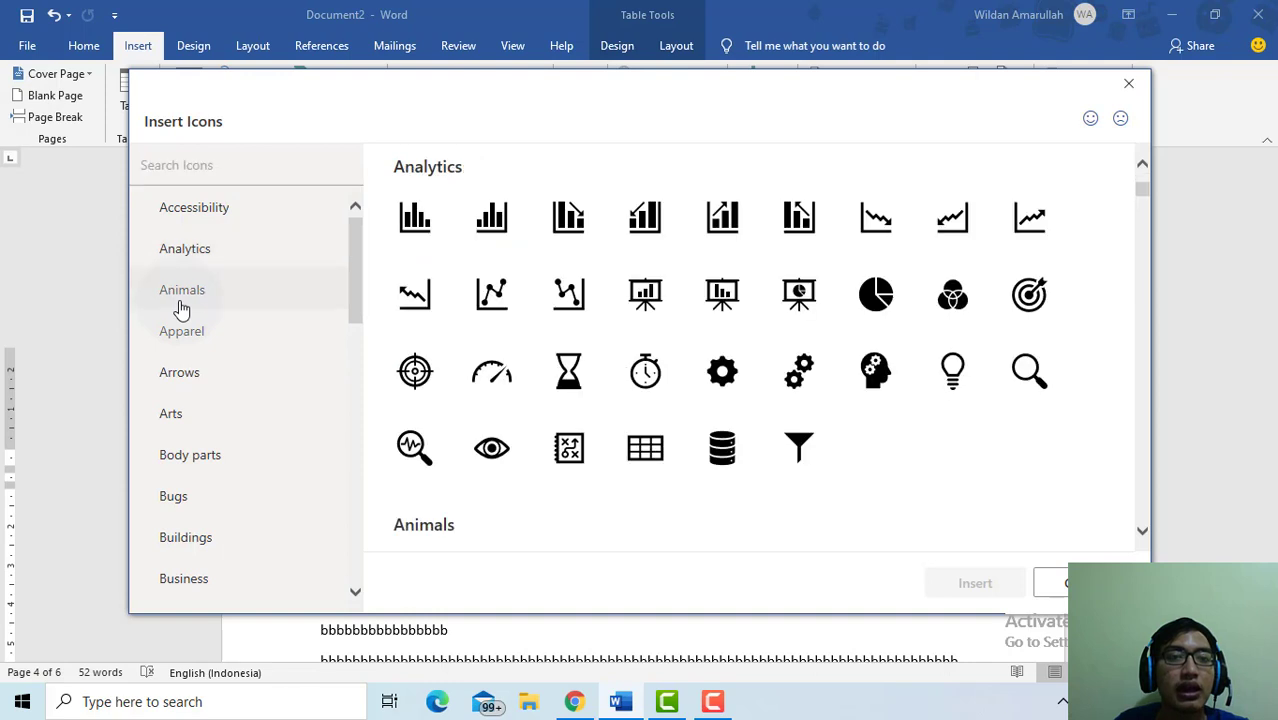
left_click(182, 308)
left_click(195, 368)
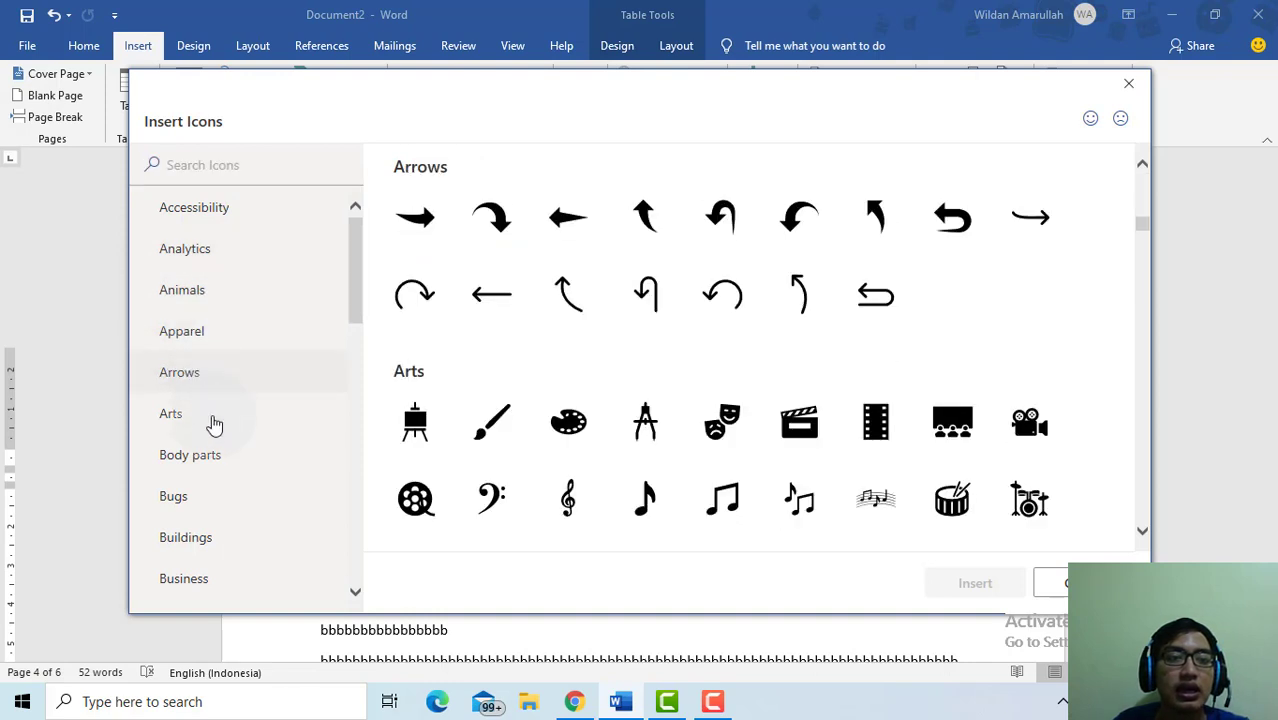
left_click(211, 424)
left_click(218, 455)
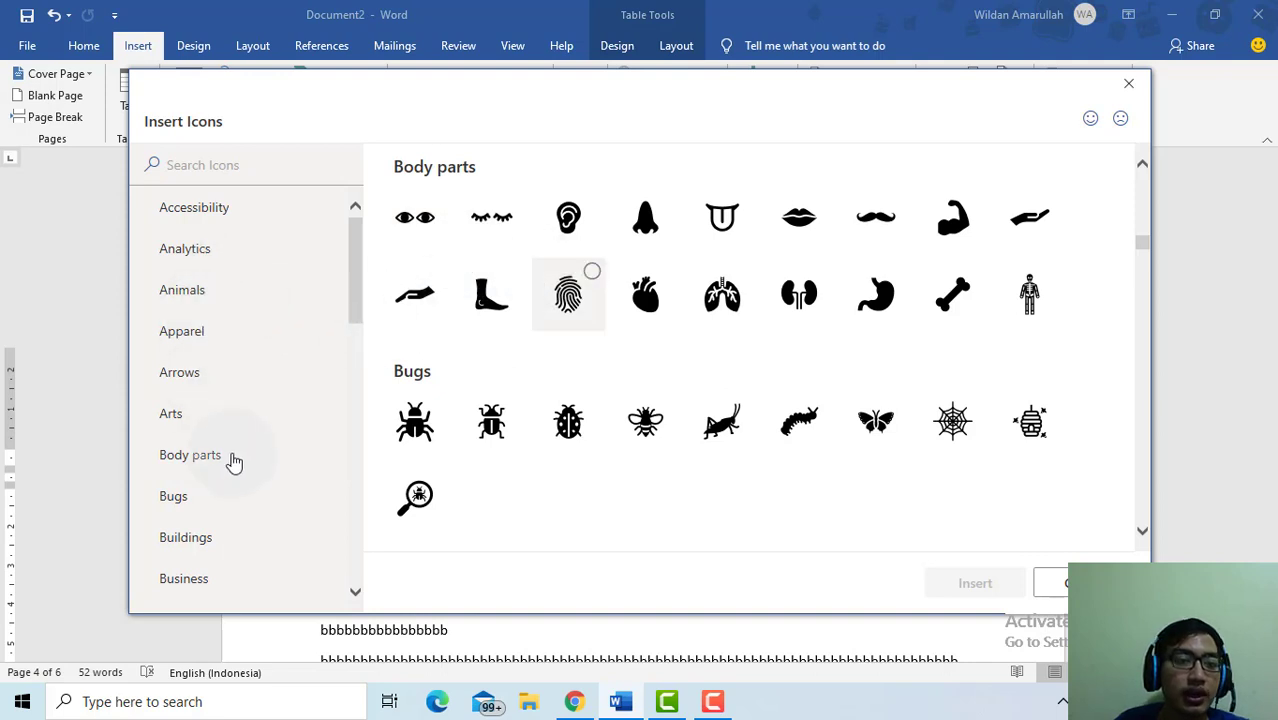
scroll(280, 340, "down", 7)
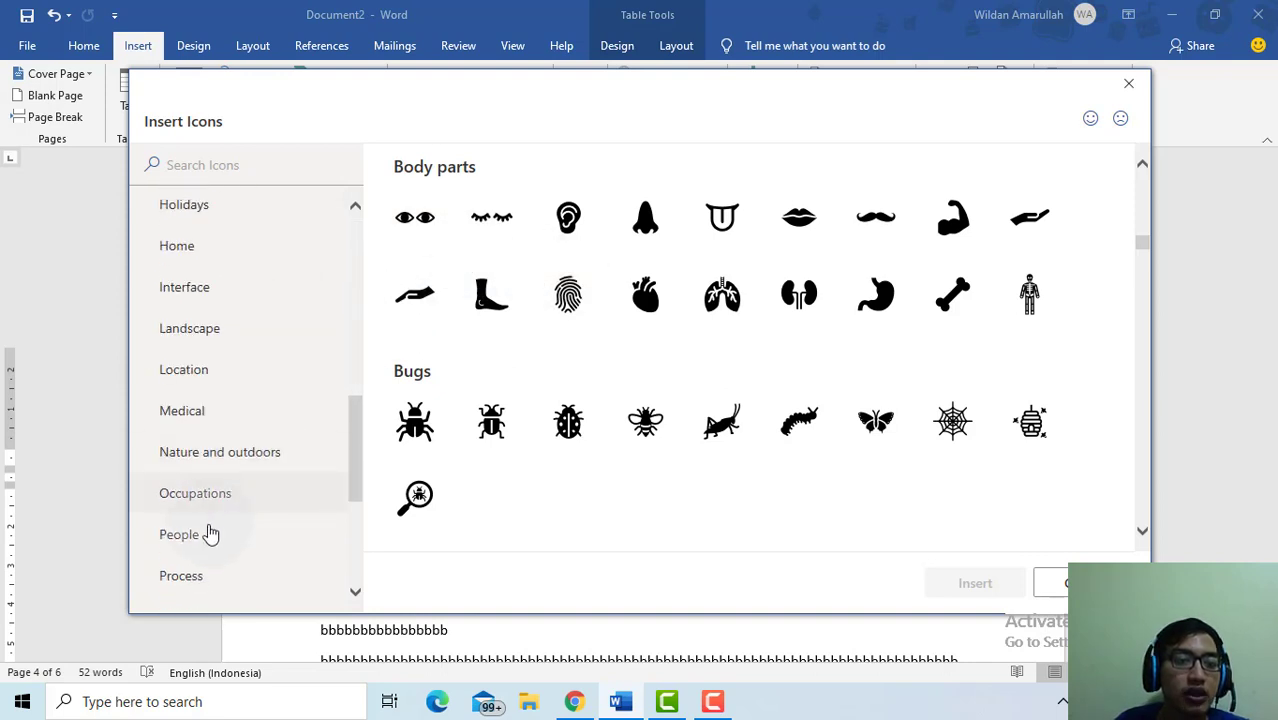
scroll(208, 533, "down", 4)
left_click(258, 349)
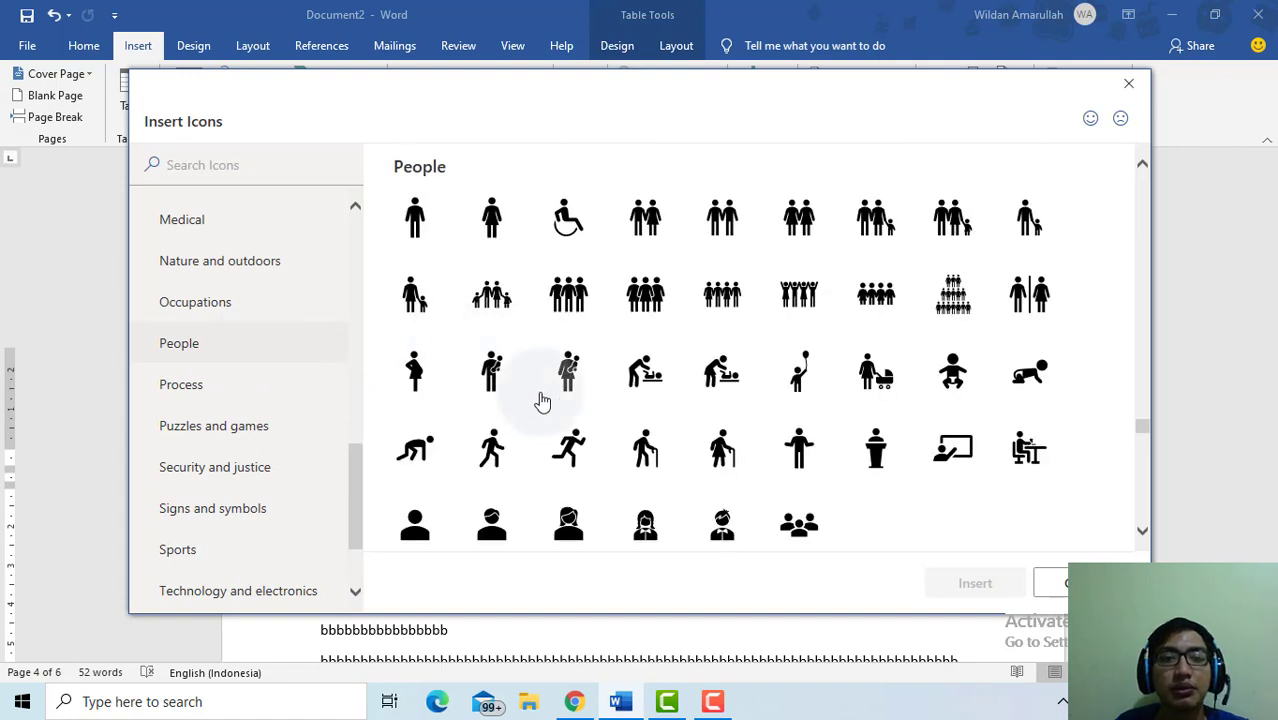
left_click(566, 226)
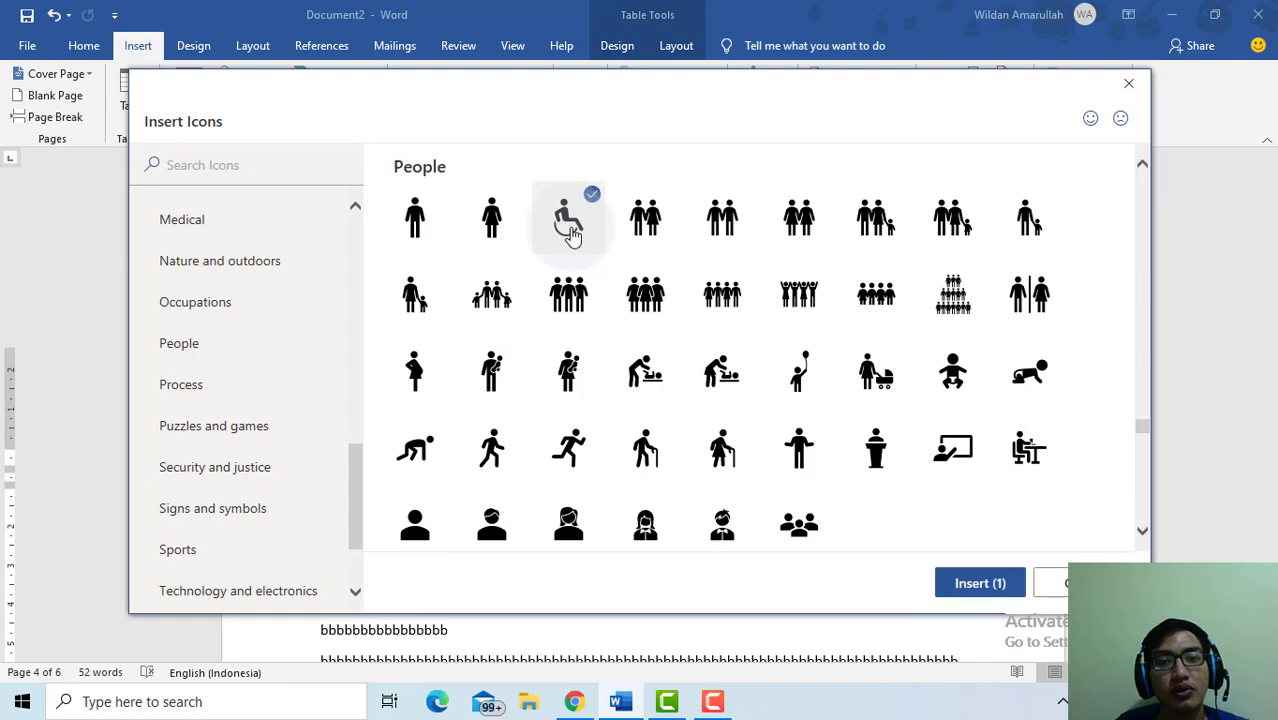
left_click(980, 584)
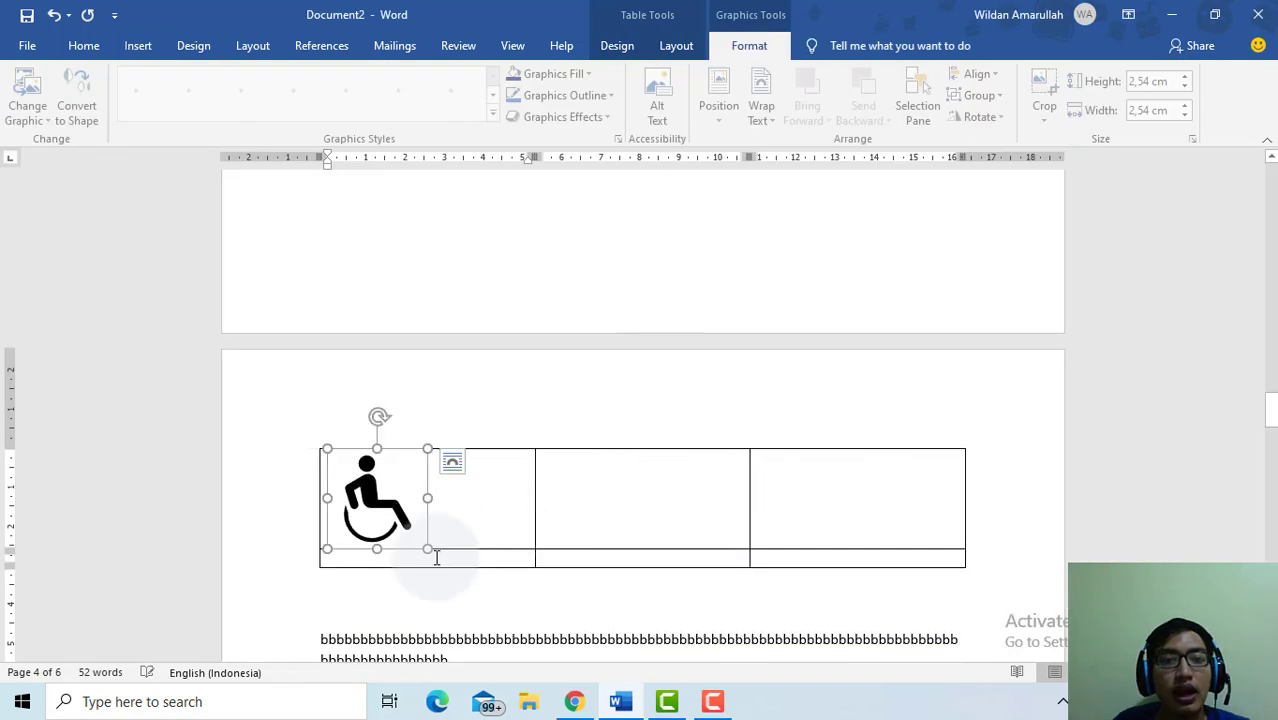
left_click_drag(390, 515, 520, 510)
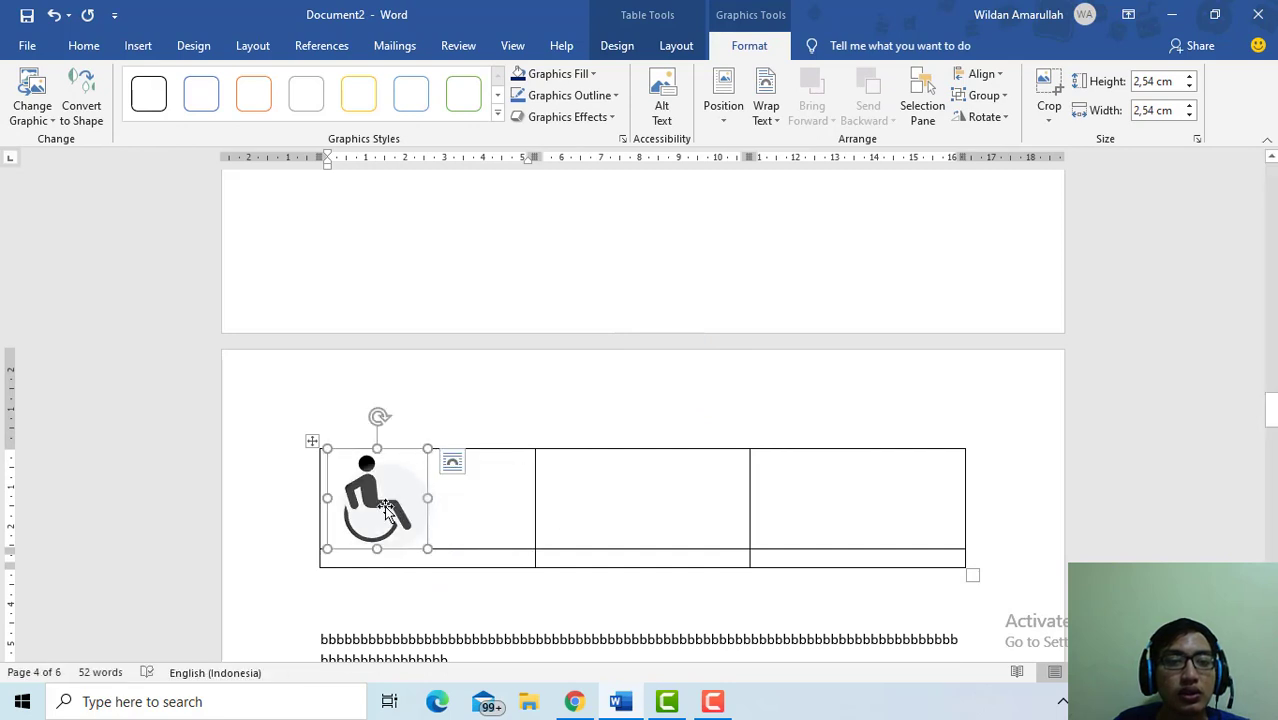
Browse the available chart types and insert a basic Pie chart on the empty line below the table on page 4.
scroll(388, 408, "down", 3)
left_click(388, 408)
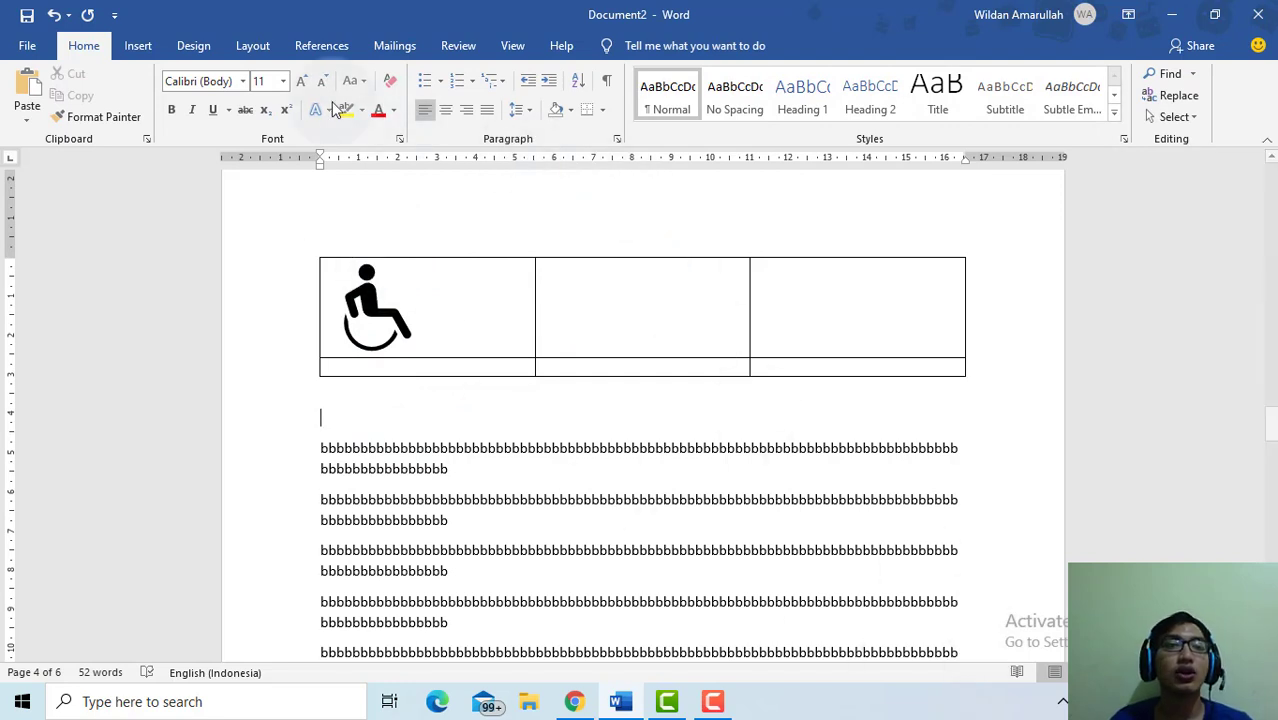
left_click(140, 46)
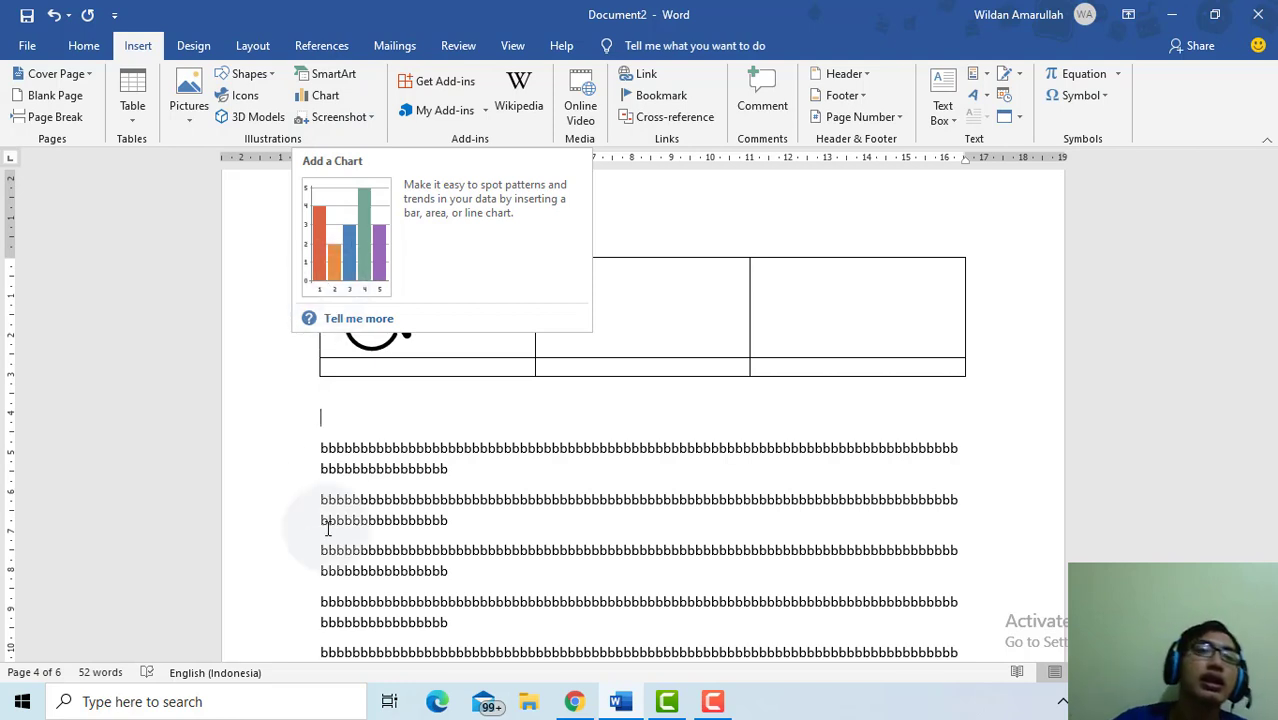
left_click(318, 100)
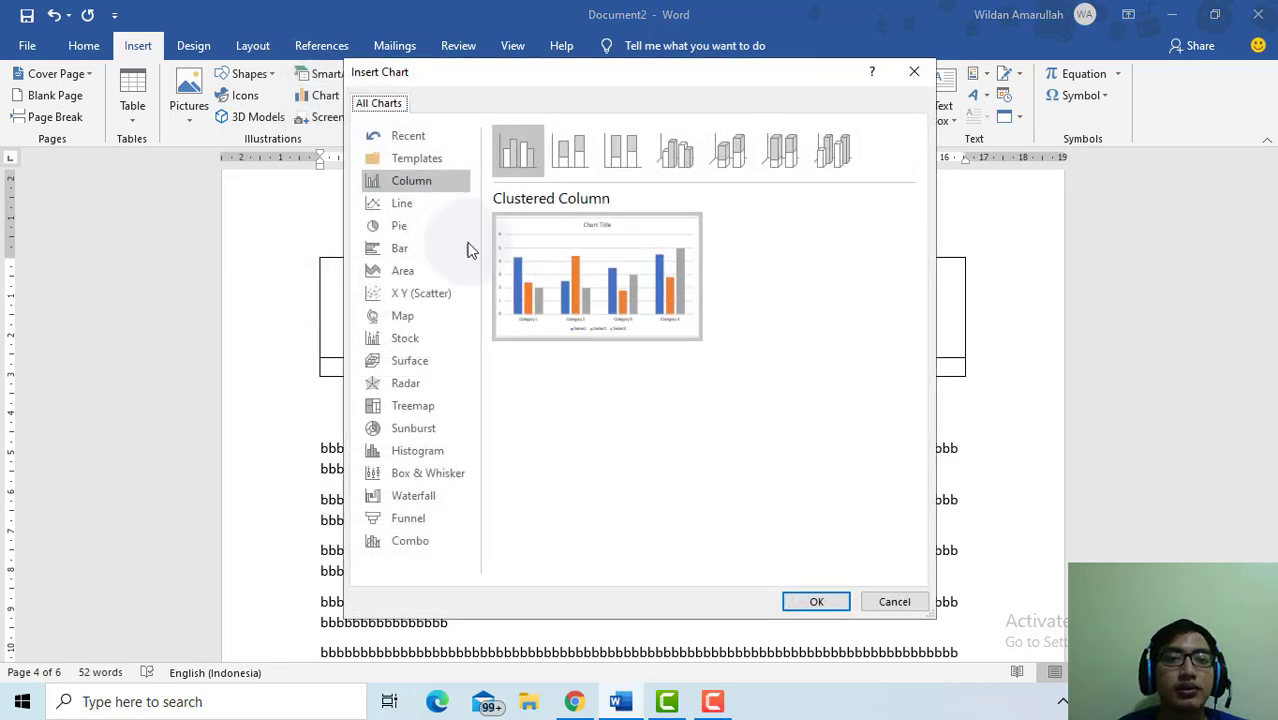
left_click(417, 205)
left_click(417, 230)
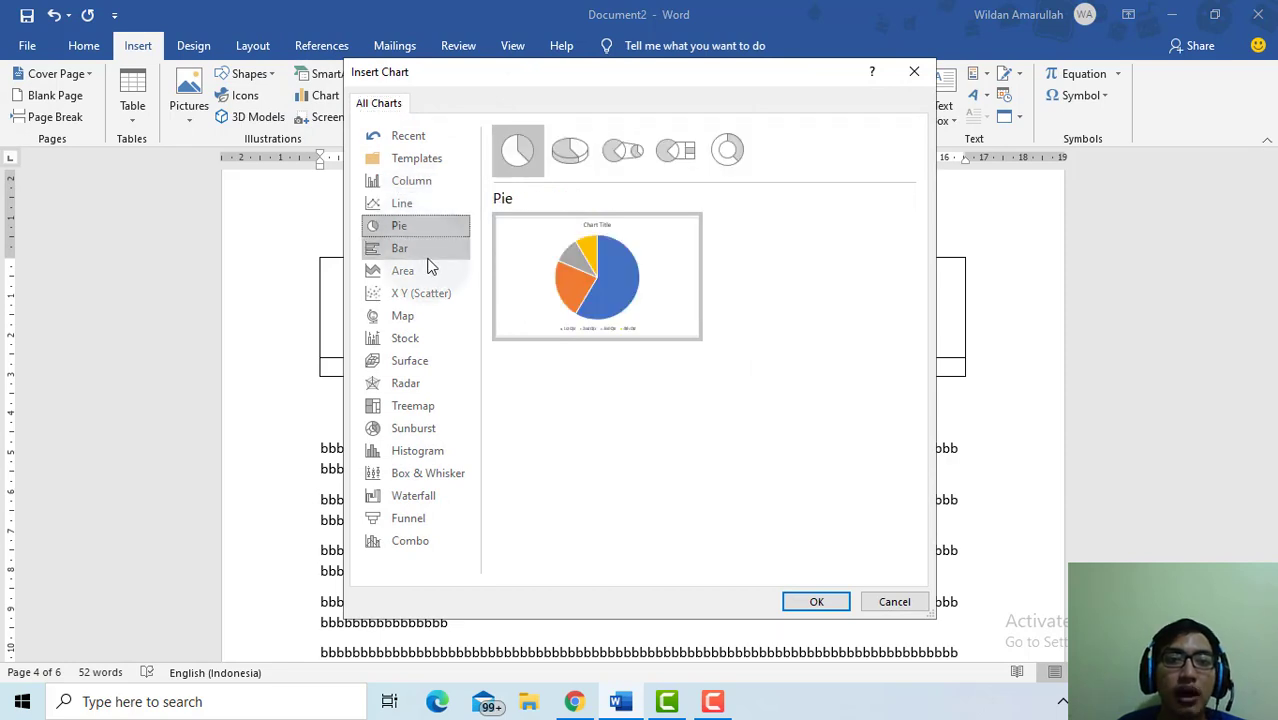
left_click(425, 250)
left_click(428, 270)
left_click(440, 298)
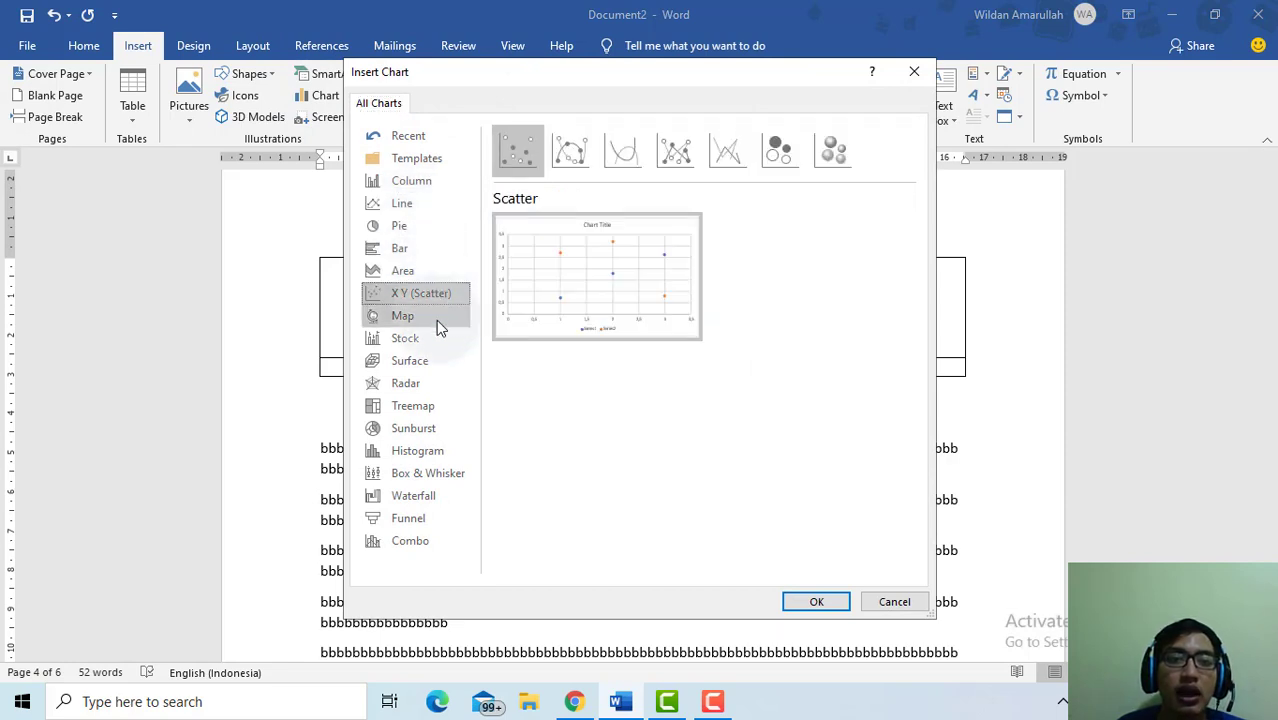
left_click(418, 383)
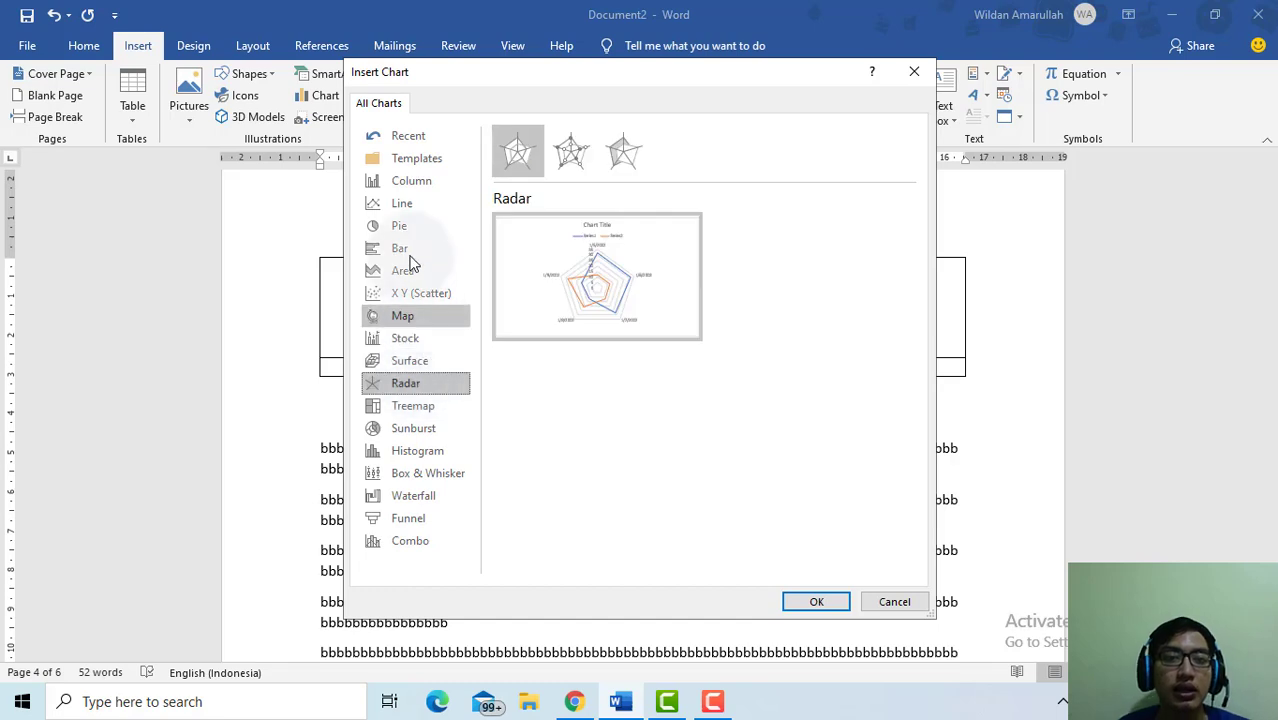
left_click(406, 228)
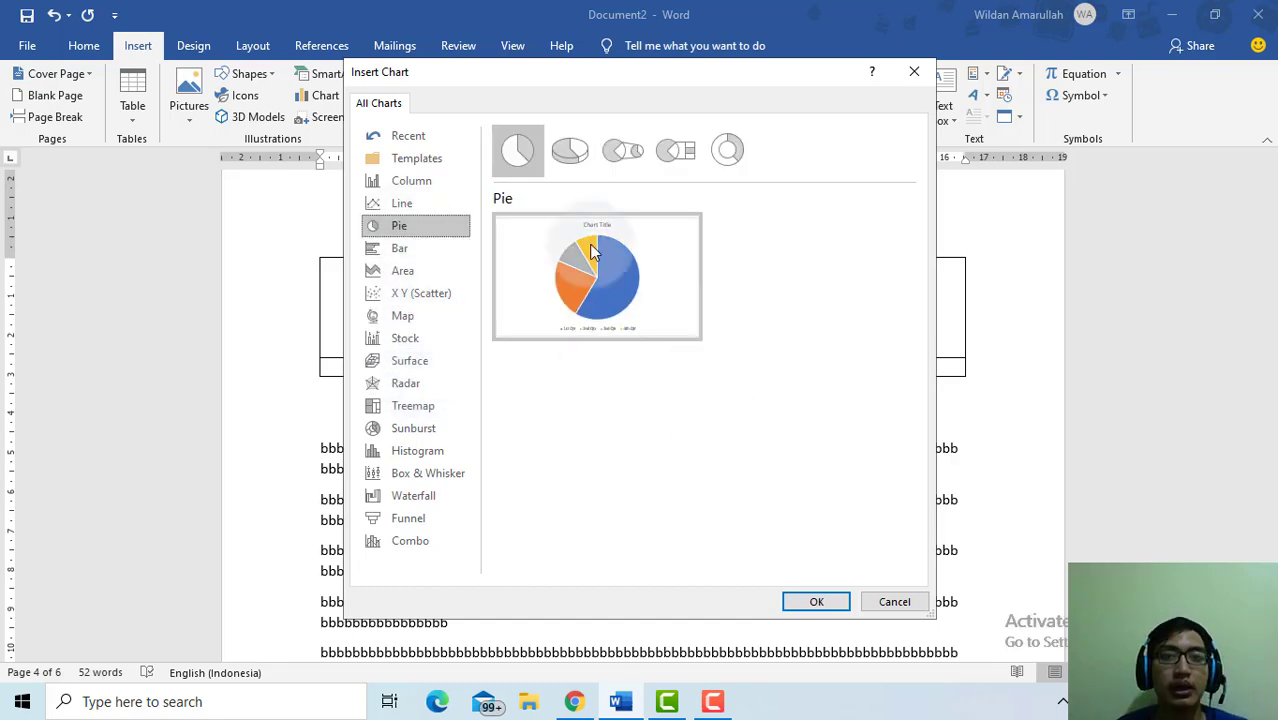
left_click(820, 602)
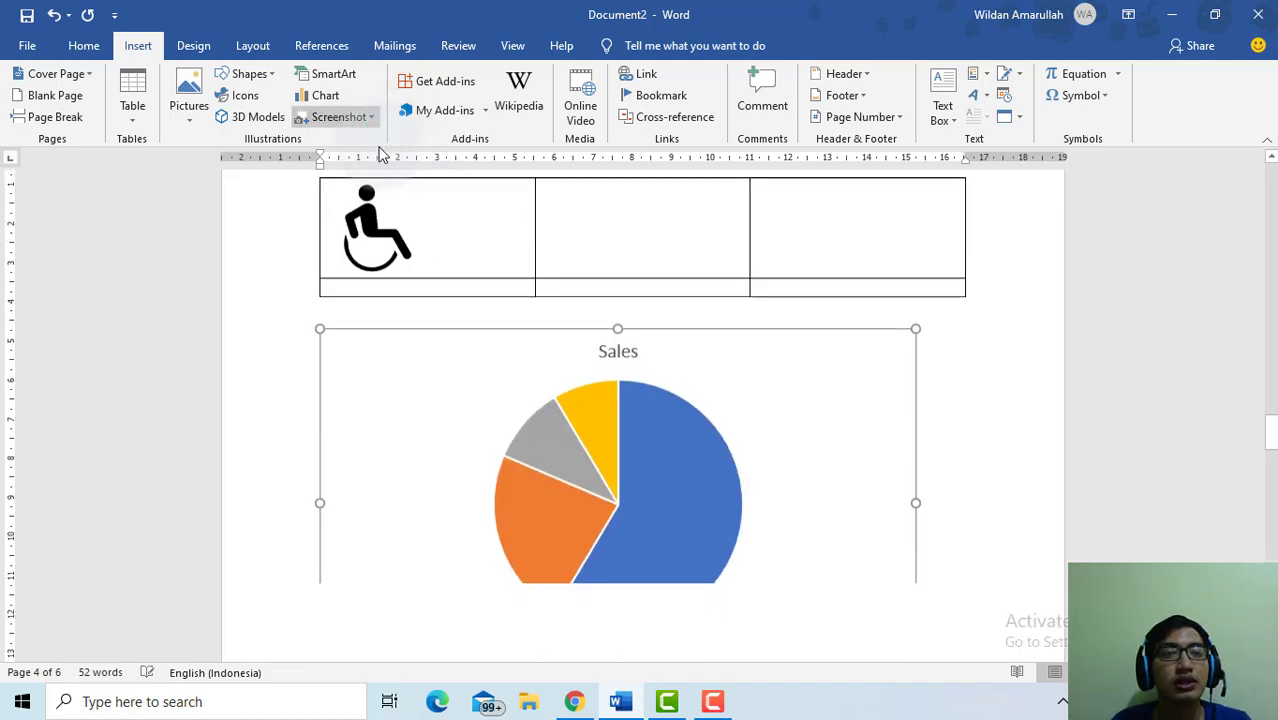
Start inserting a 3D model and browse on DATA (D:) through YouTube (Besi.apk), Word, Postingan 6 and 3D Design to the Bird_v1_L2 folder.
left_click(139, 47)
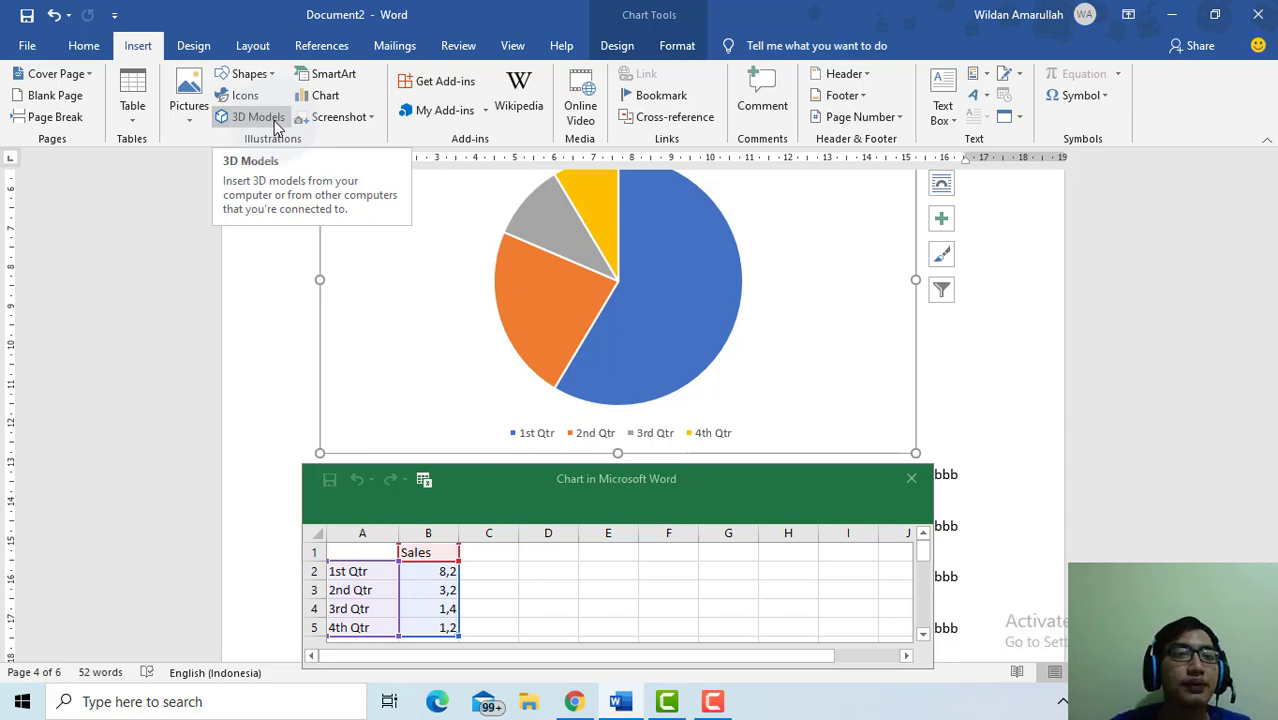
scroll(305, 250, "down", 3)
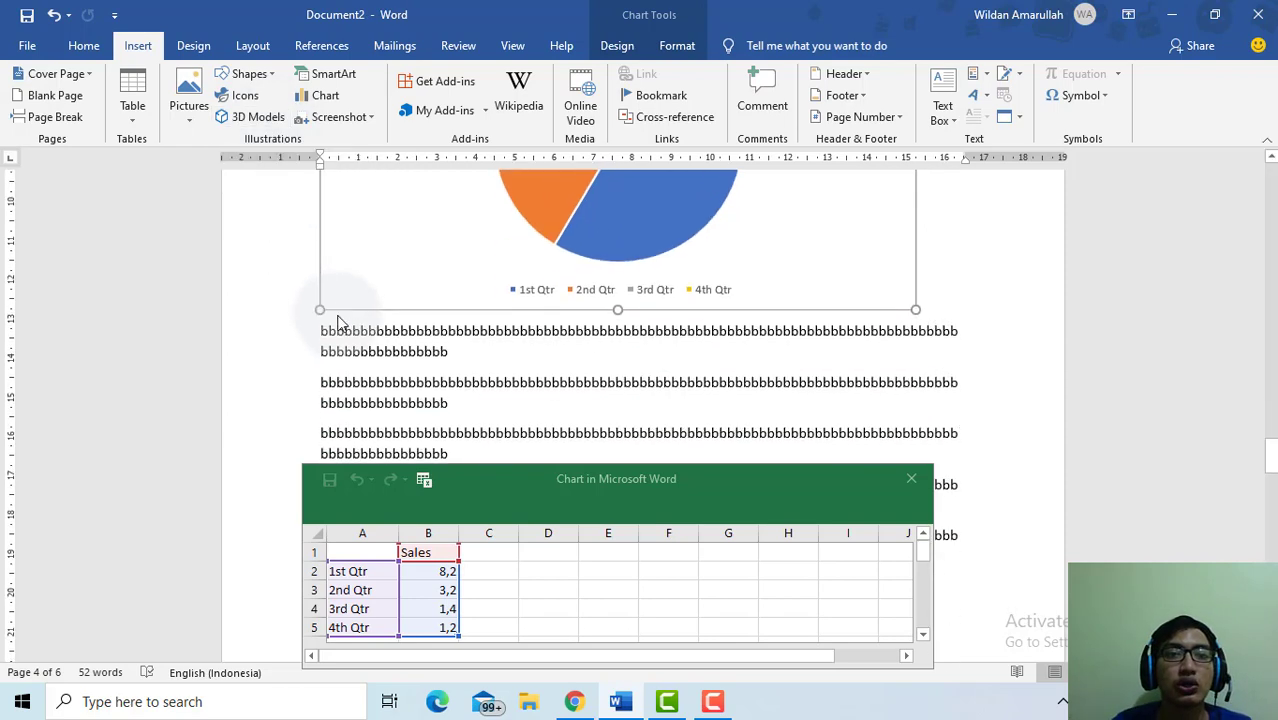
left_click(256, 124)
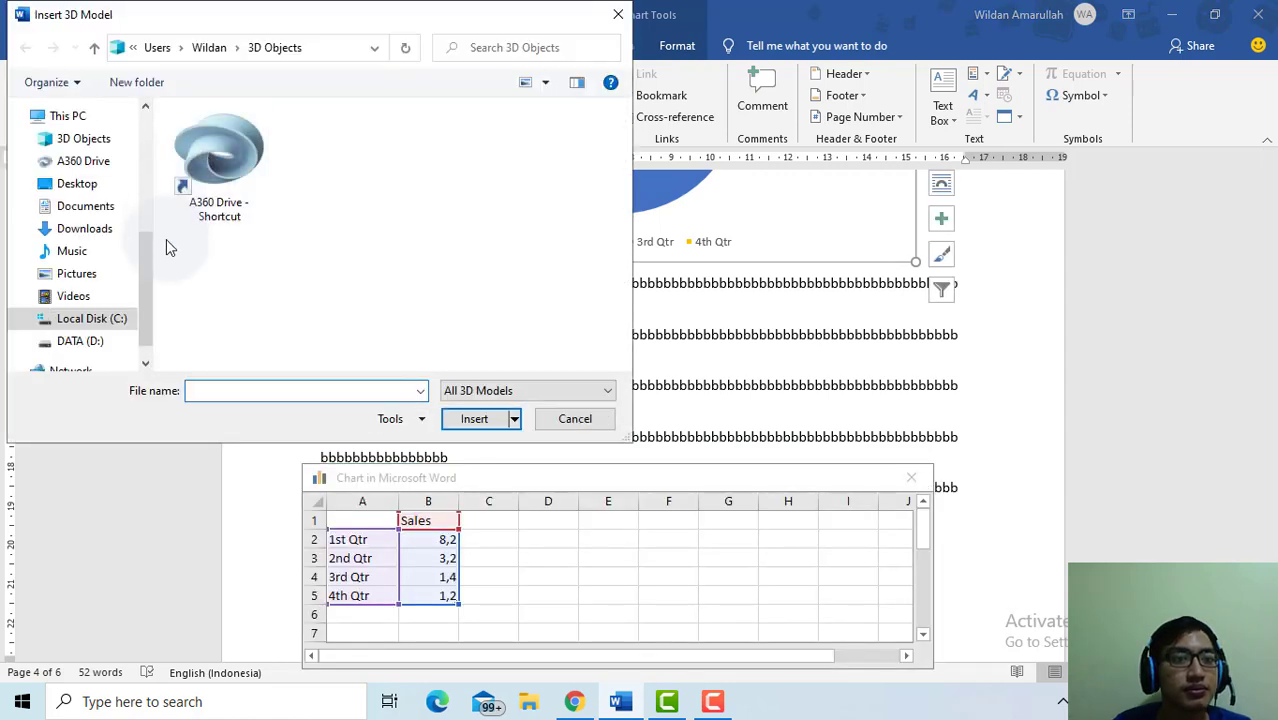
scroll(100, 300, "down", 1)
left_click(108, 314)
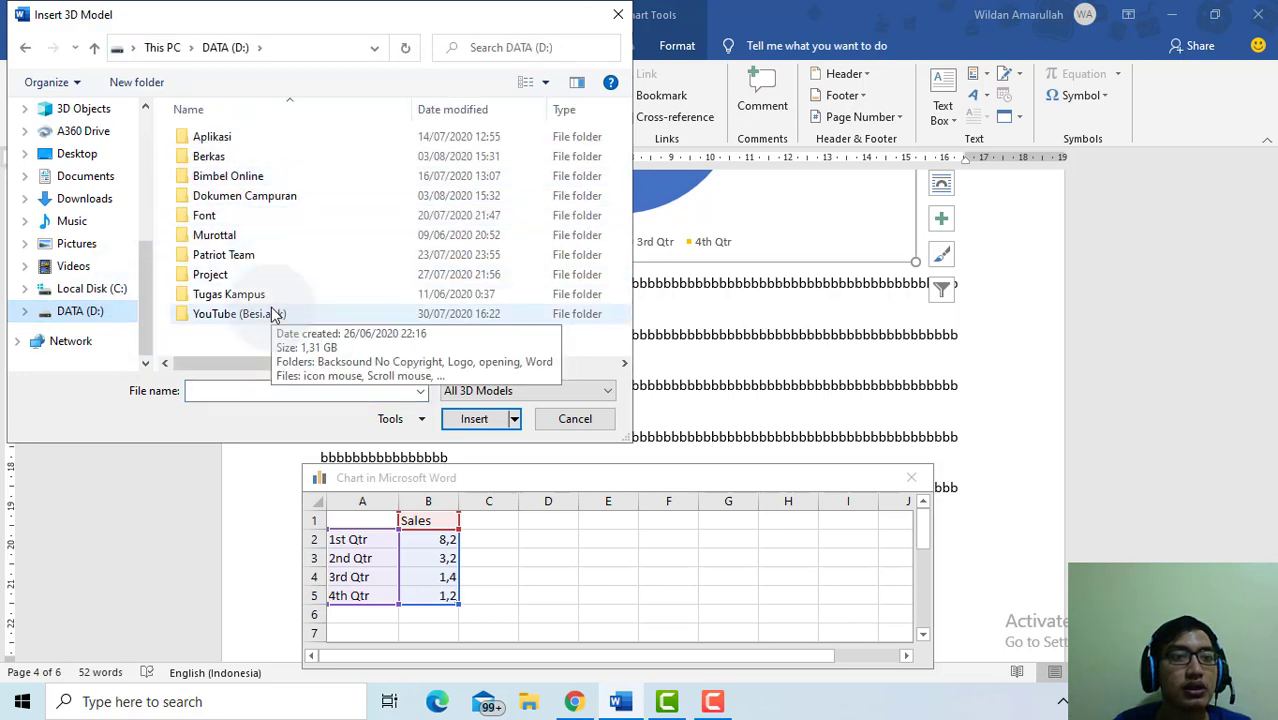
double_click(272, 314)
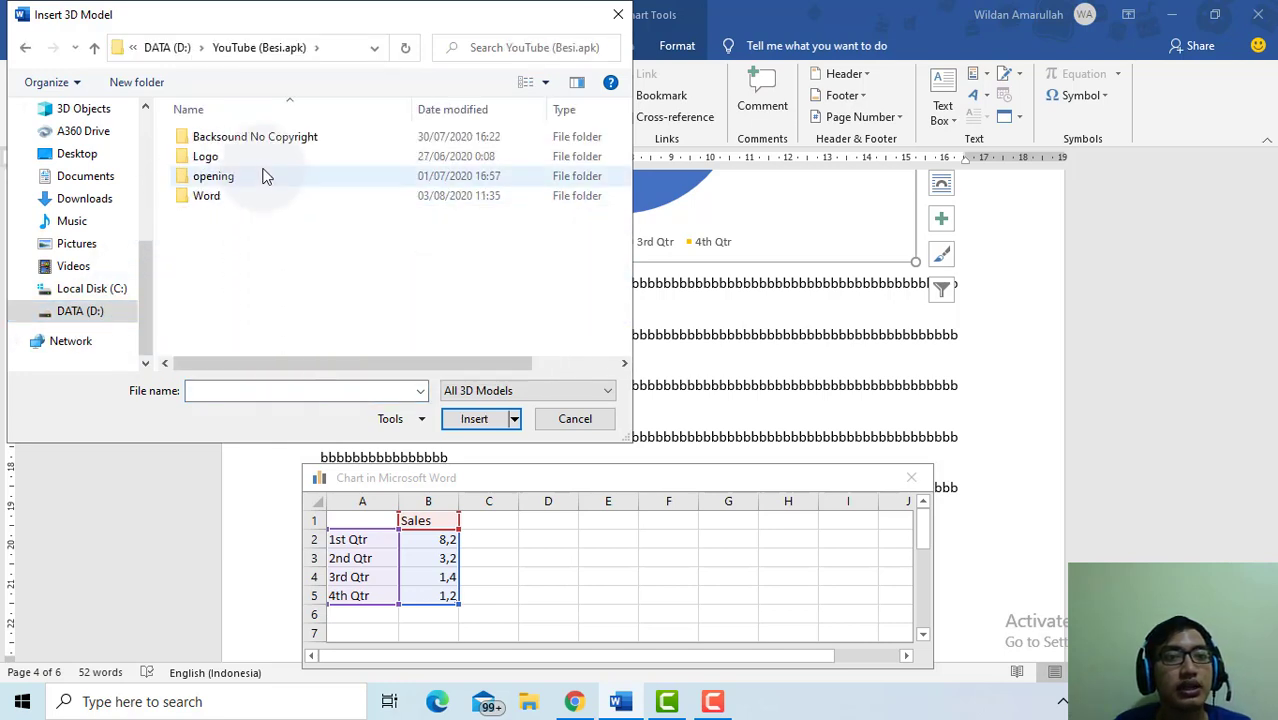
double_click(255, 197)
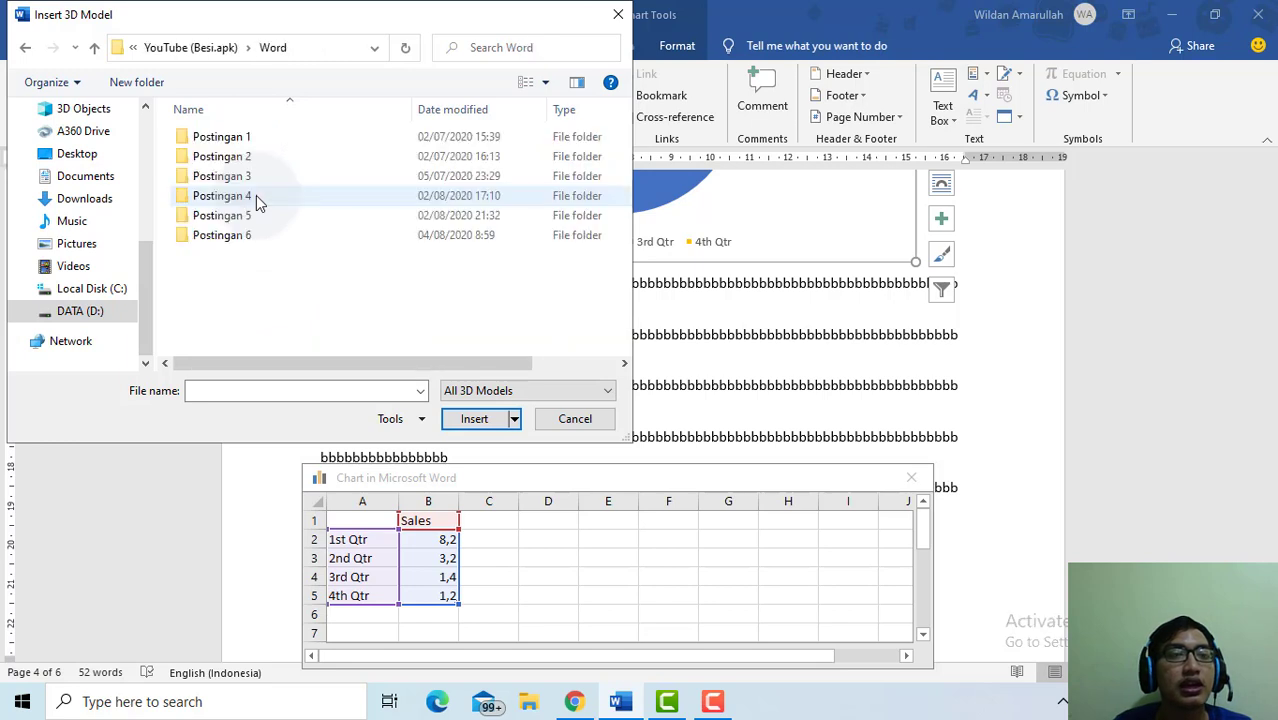
double_click(245, 235)
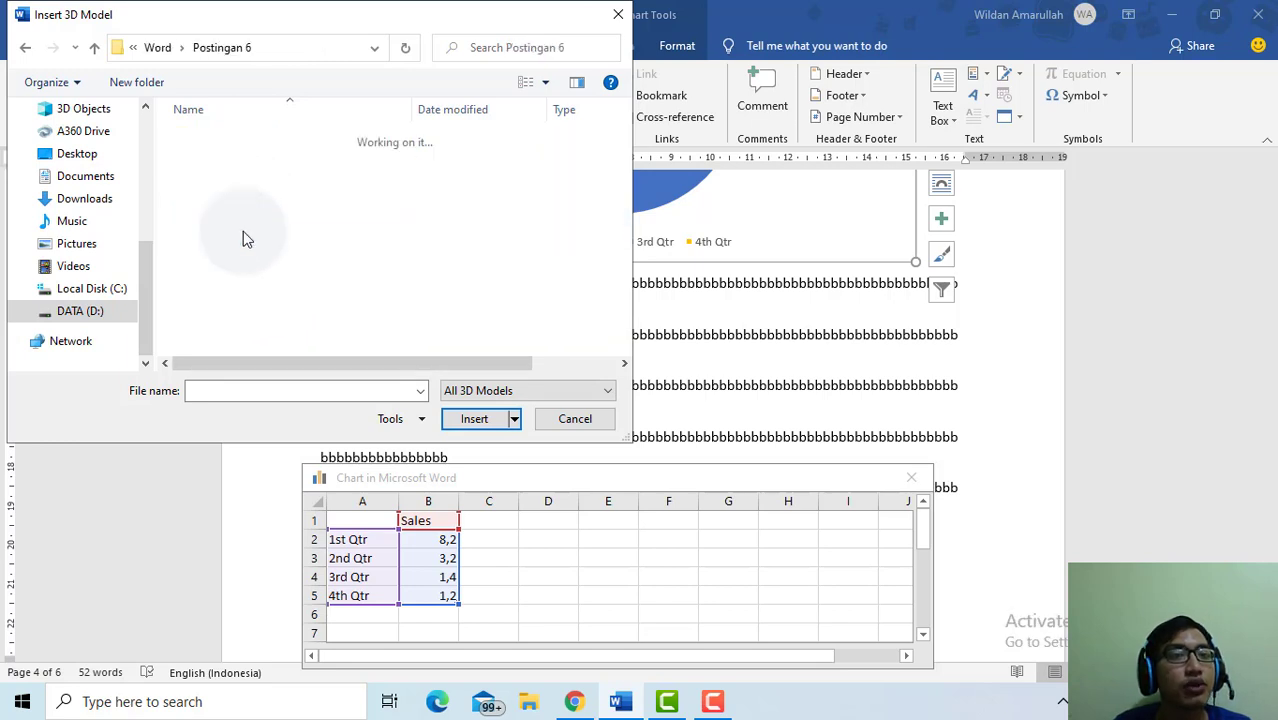
double_click(238, 138)
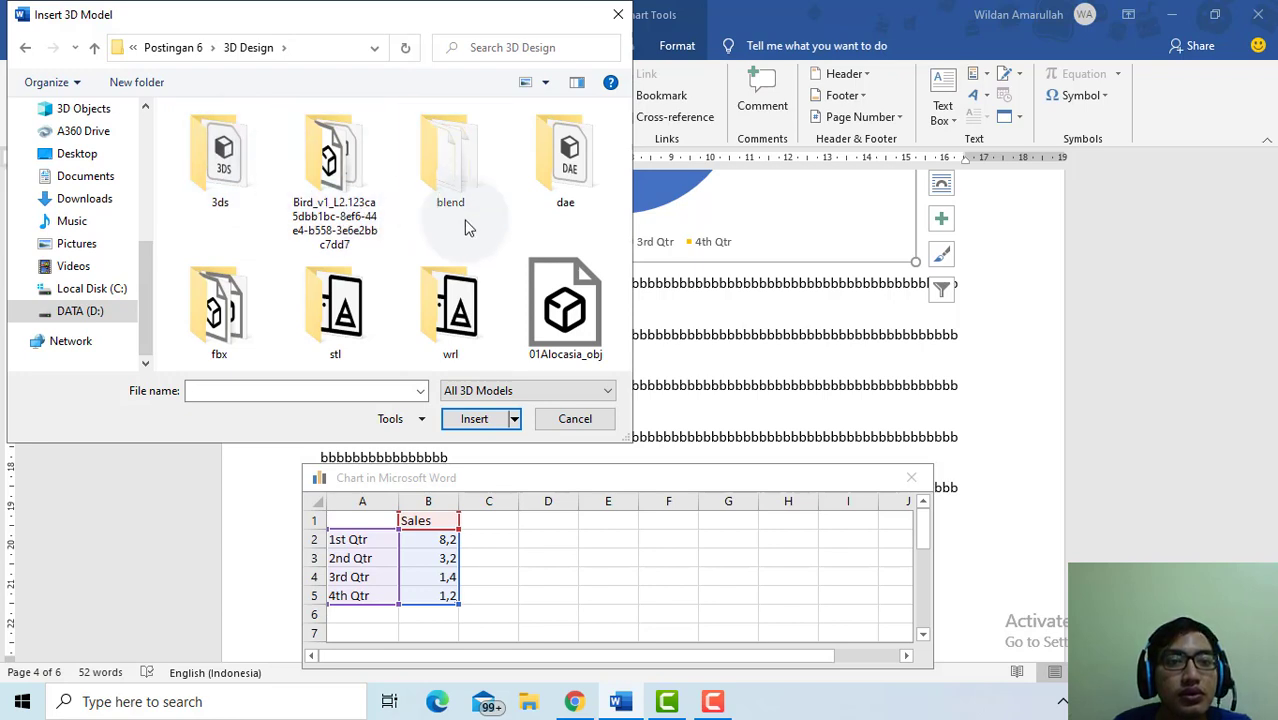
double_click(360, 212)
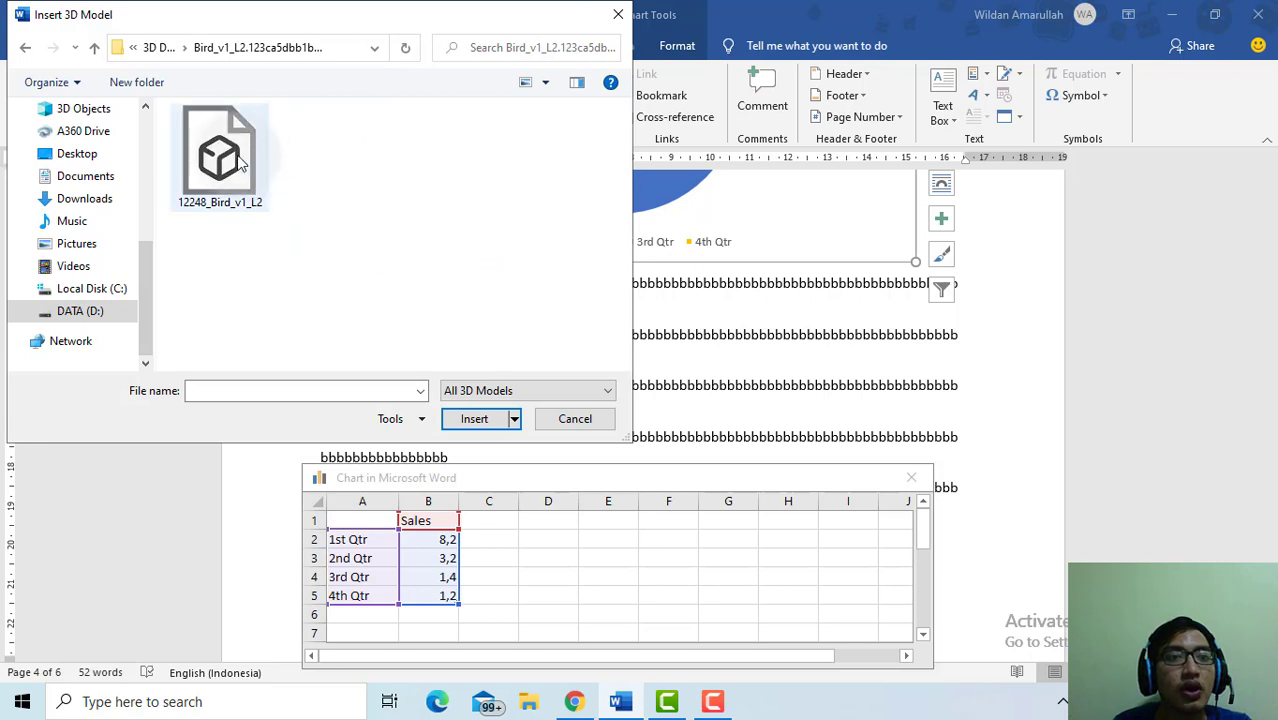
Check the file type of 12248_Bird_v1_L2 in its properties and insert it as a 3D model.
left_click(240, 163)
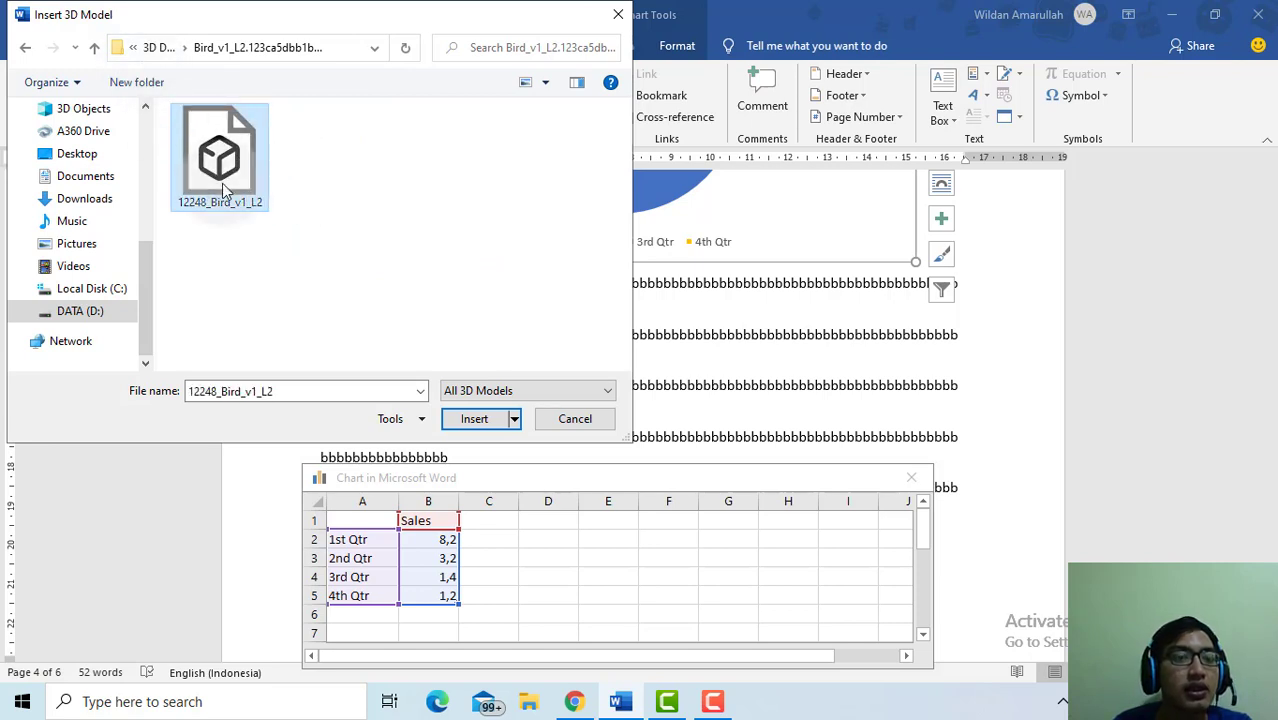
right_click(224, 190)
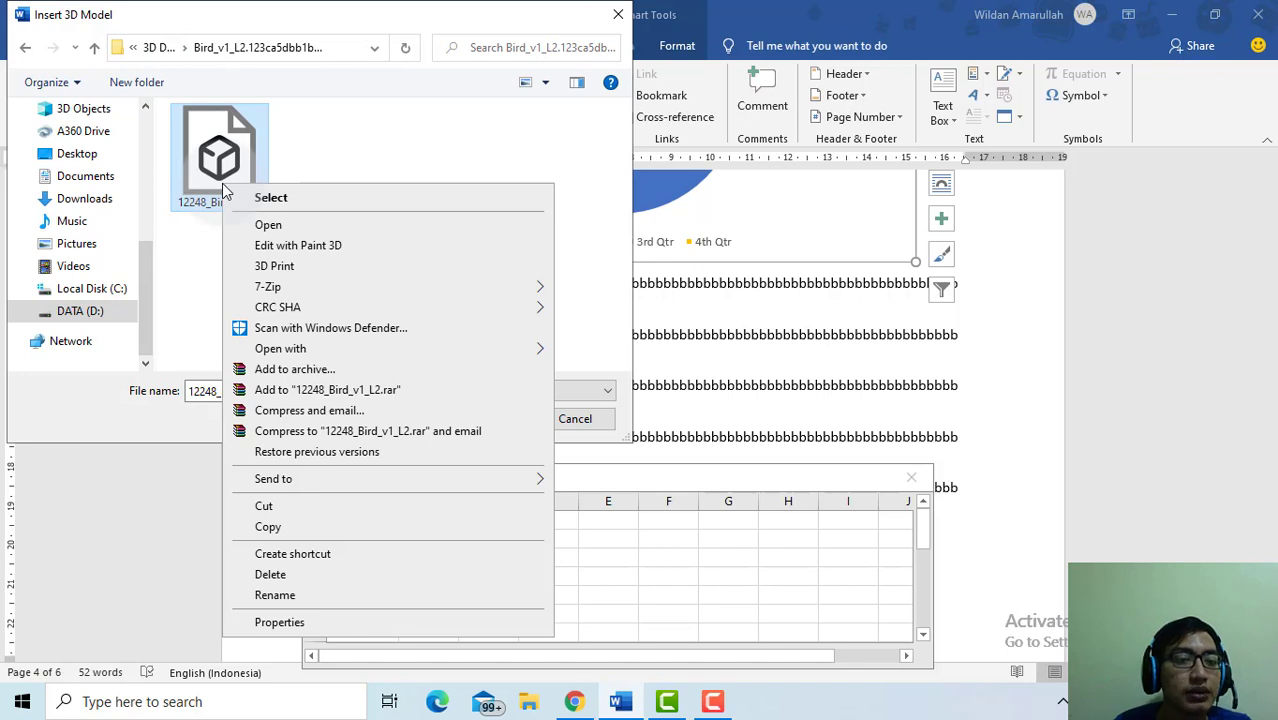
left_click(262, 621)
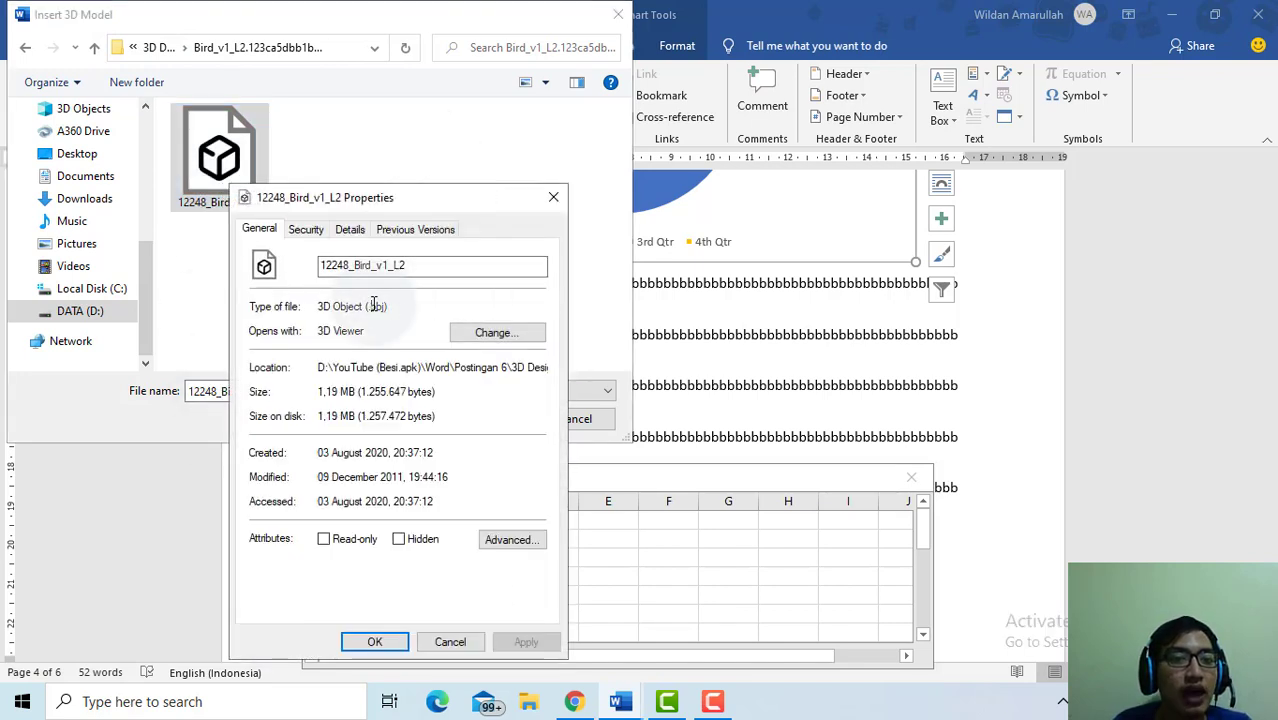
left_click(553, 197)
left_click(472, 418)
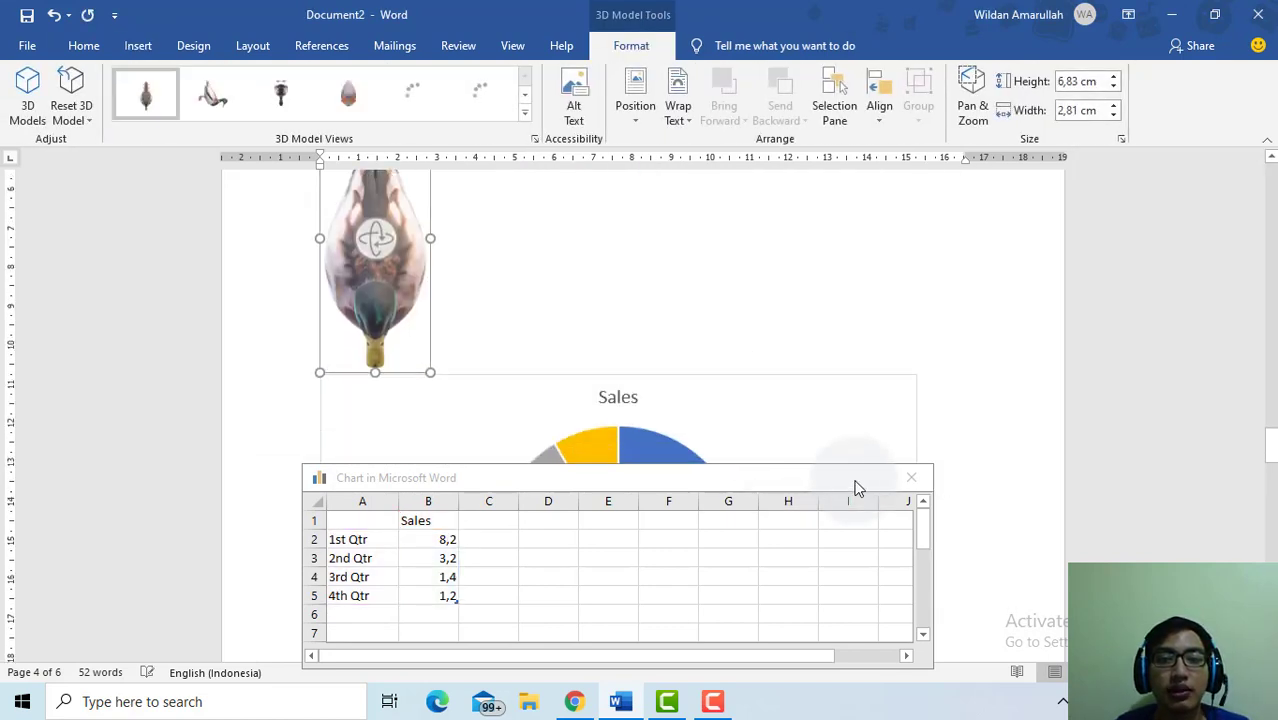
Try to close the chart's data sheet and to move the bird model sideways while it is in line with text.
left_click(912, 476)
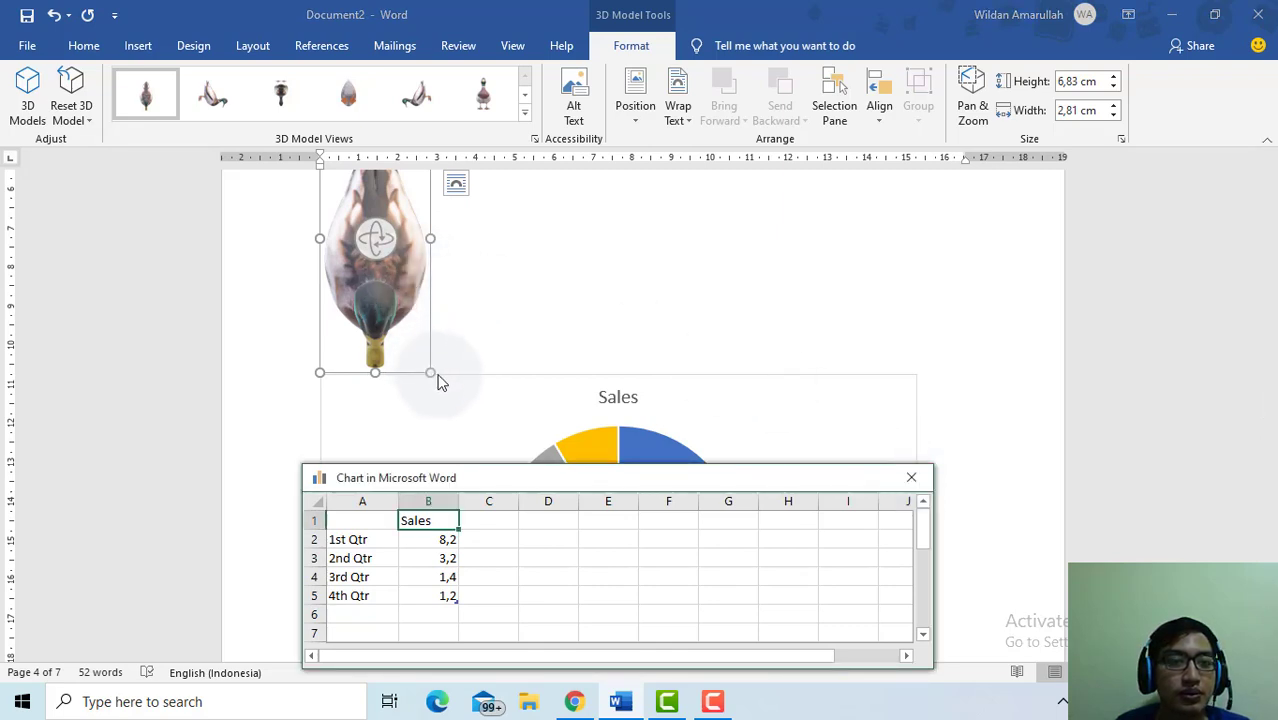
left_click(419, 330)
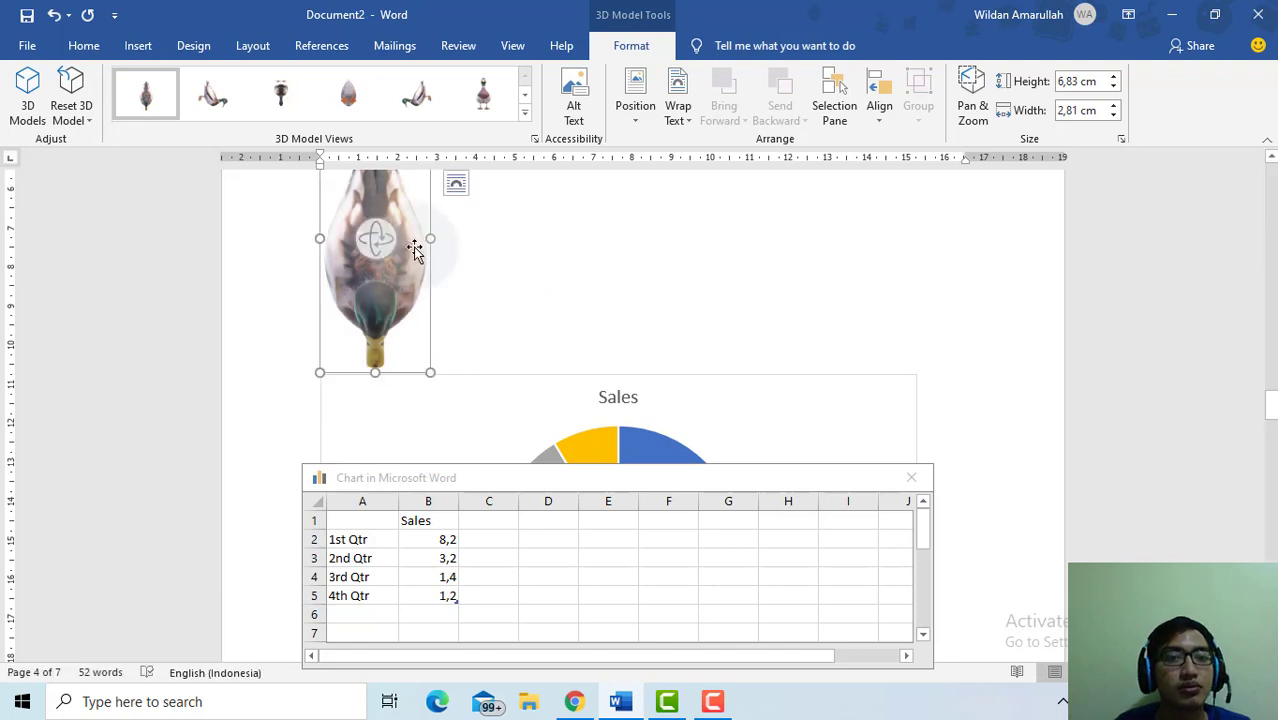
scroll(400, 256, "up", 3)
scroll(393, 290, "down", 1)
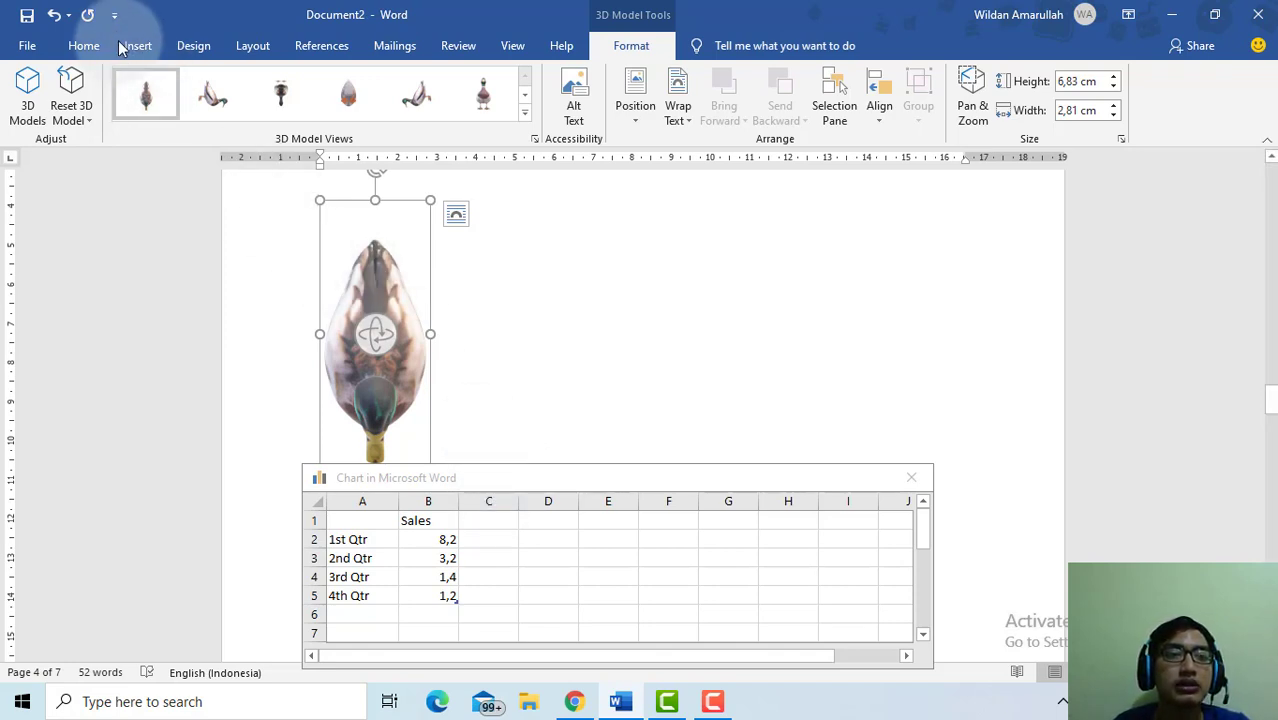
left_click_drag(368, 298, 436, 306)
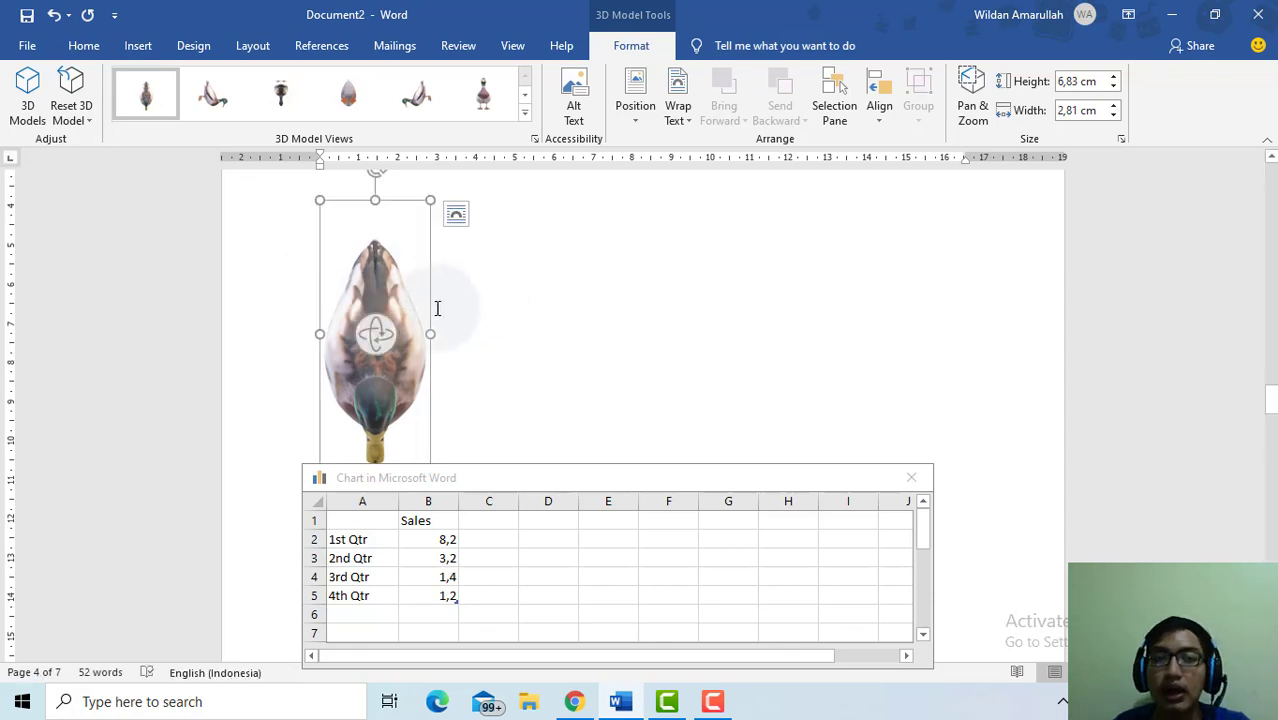
Move the bird model, wrapped as Square, to just right of the page centre above the pie chart and close the chart's data sheet.
left_click(136, 46)
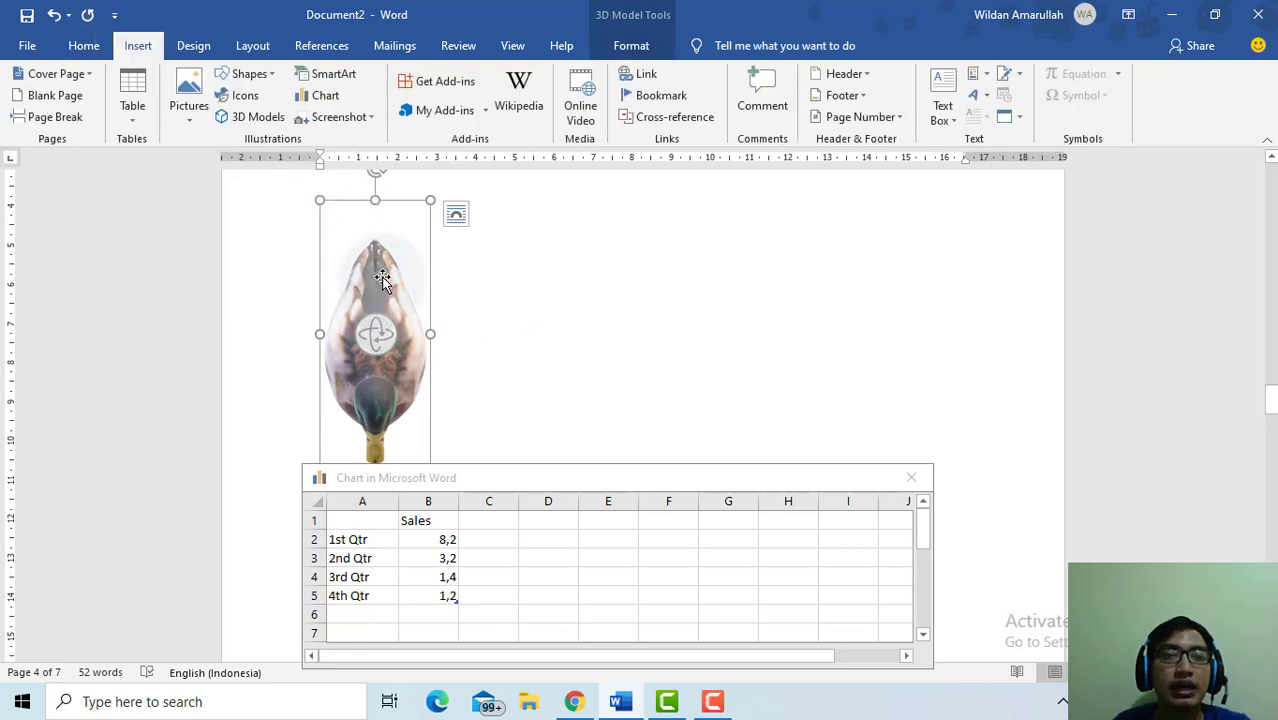
right_click(382, 280)
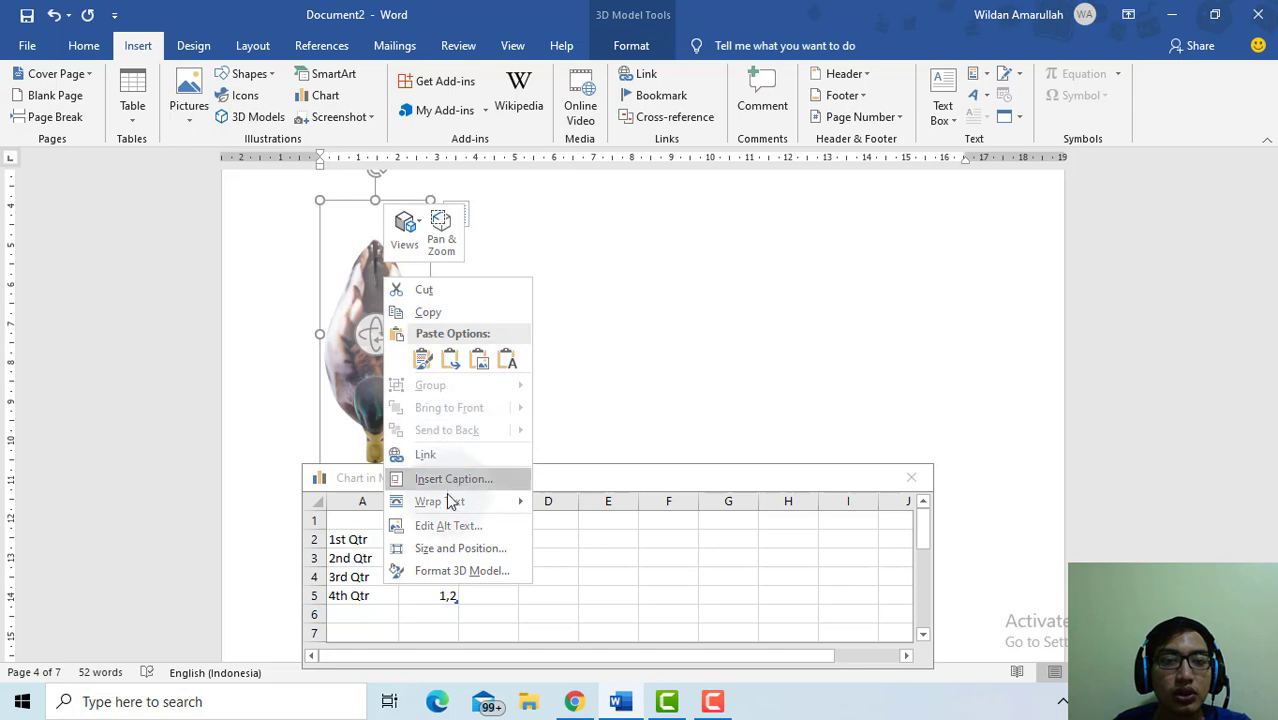
mouse_move(448, 505)
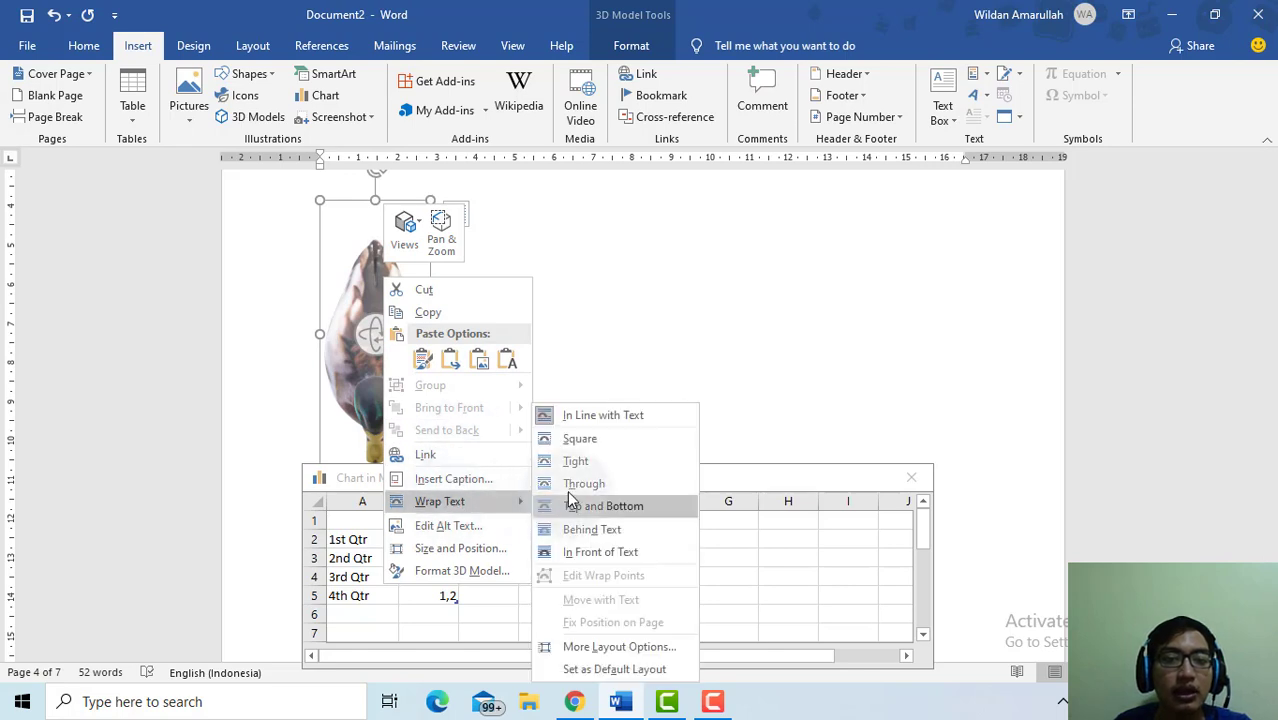
left_click(589, 447)
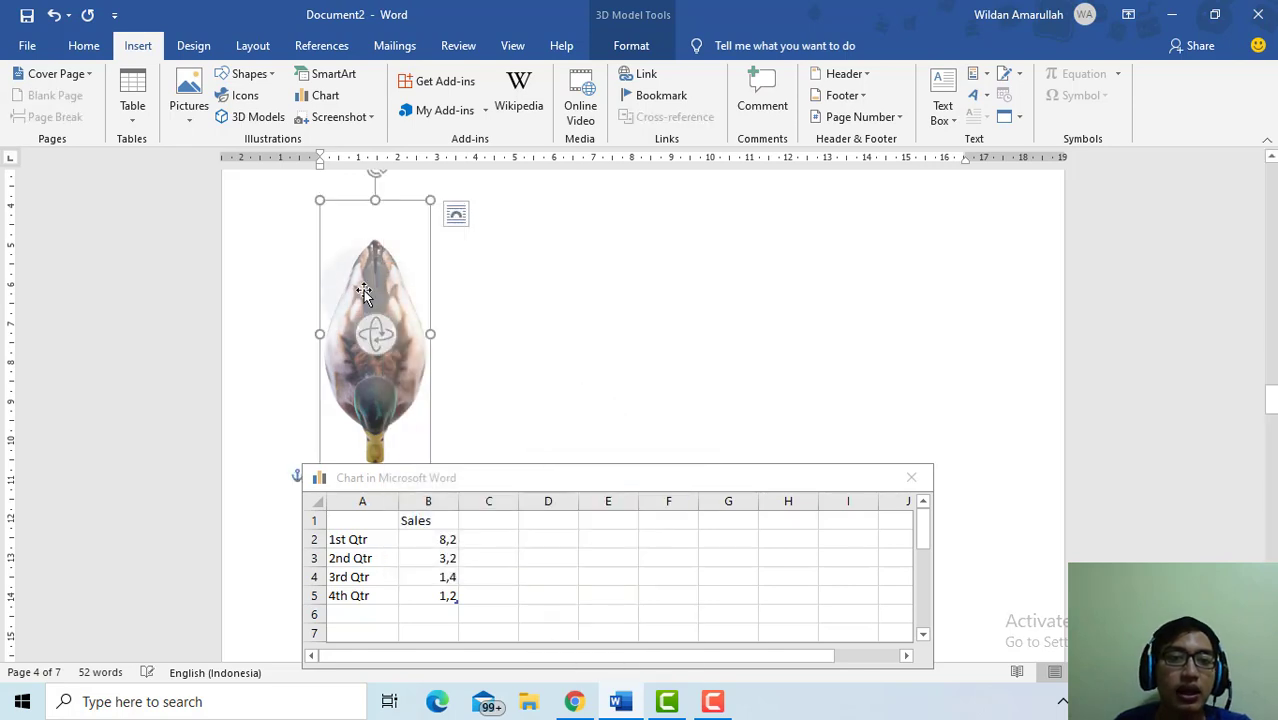
left_click_drag(363, 290, 688, 265)
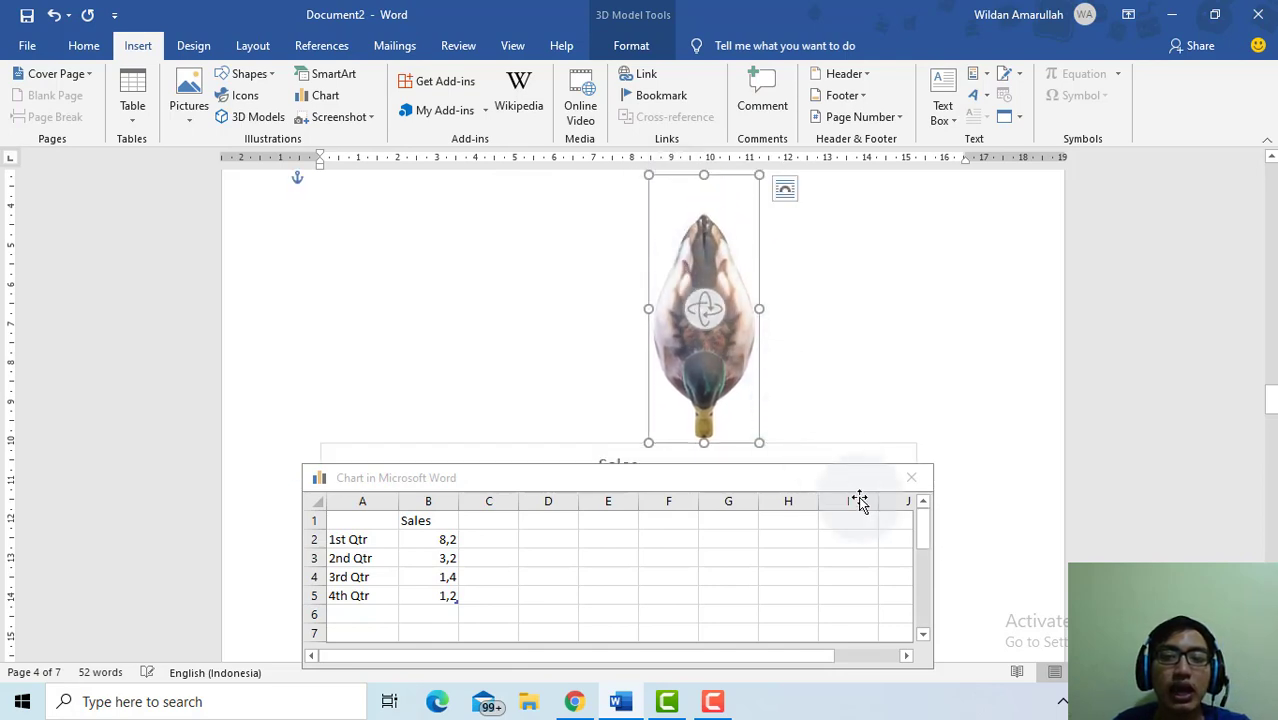
left_click(910, 480)
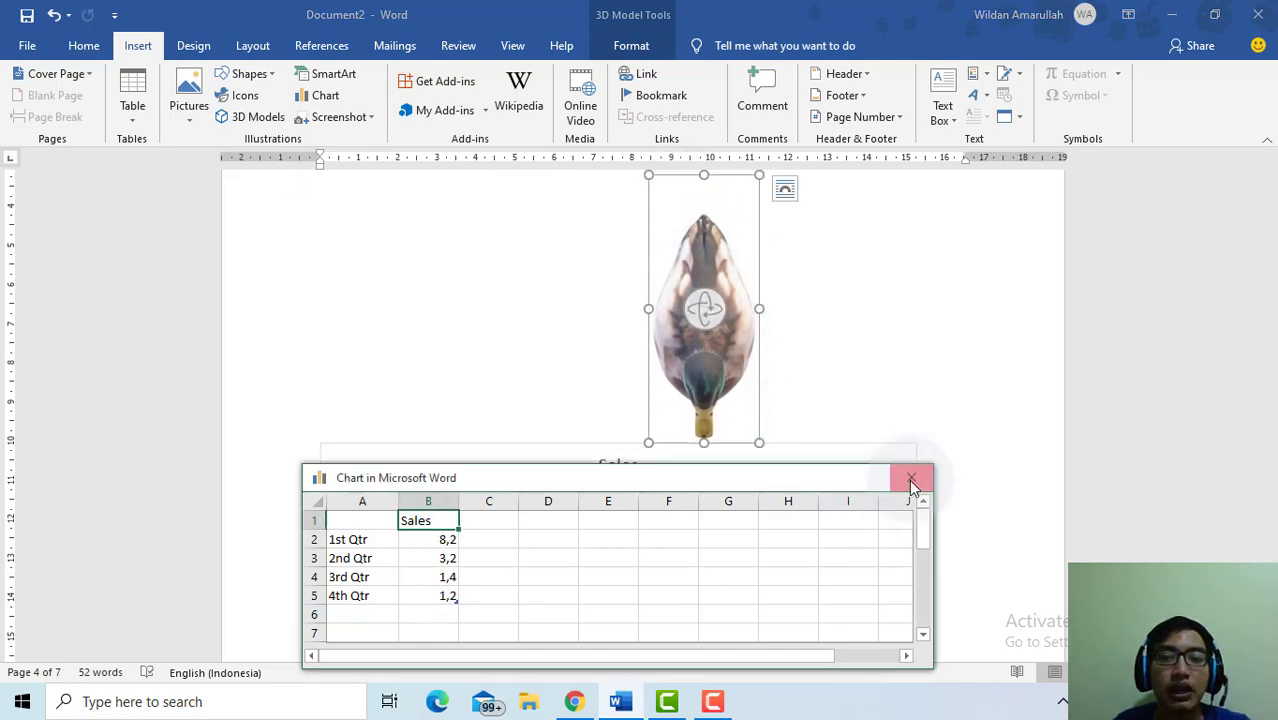
Turn the bird model slightly in 3D and position it in the second row of the table's middle column.
left_click_drag(704, 326, 709, 364)
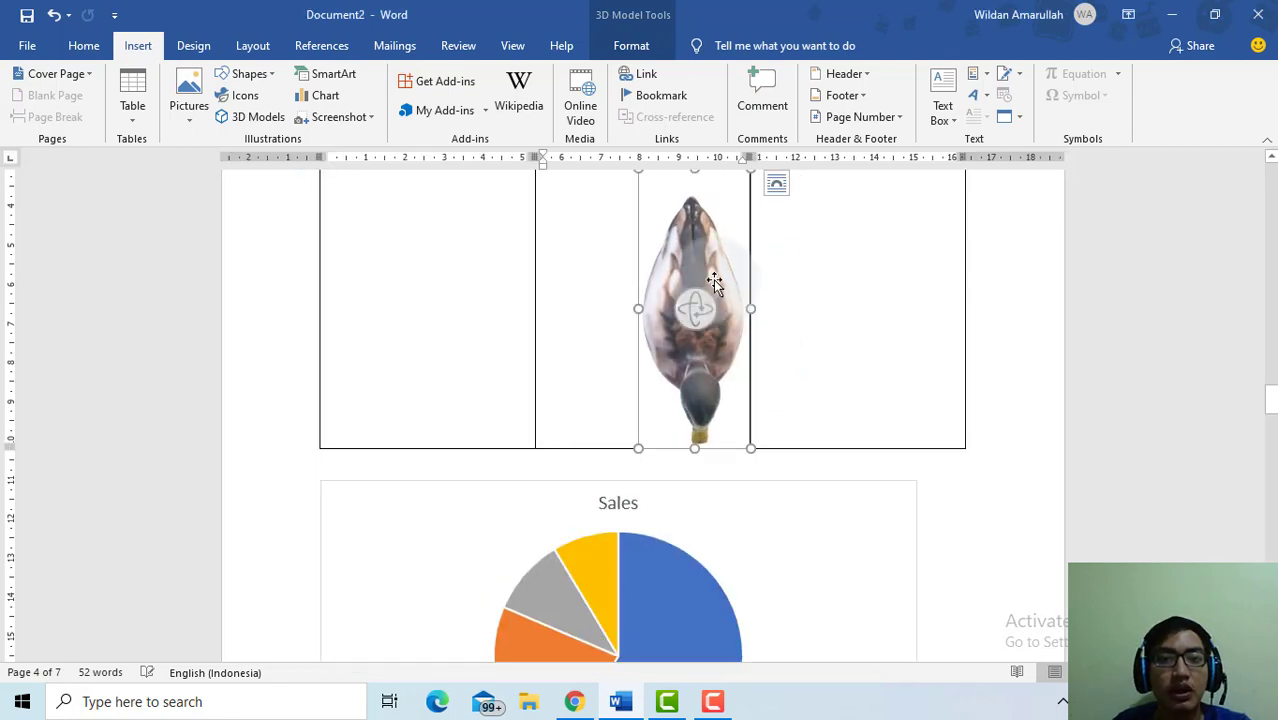
left_click_drag(697, 269, 608, 240)
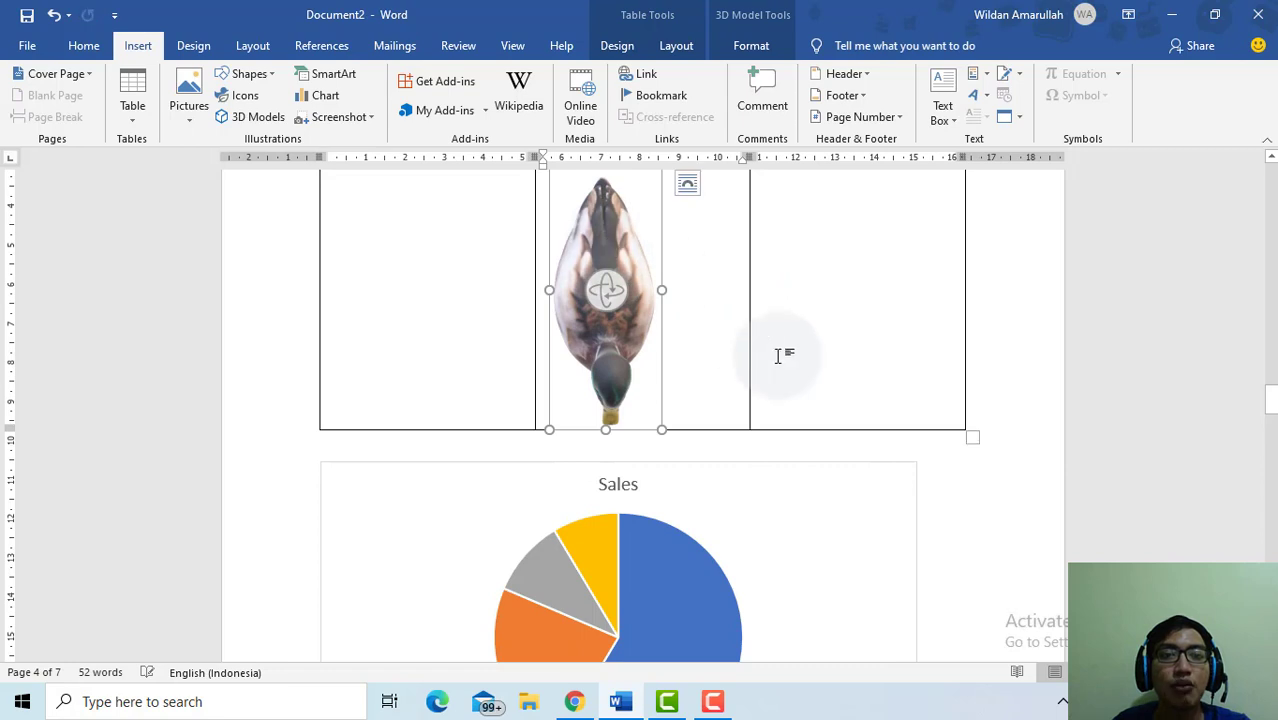
scroll(780, 356, "down", 3)
scroll(770, 357, "up", 7)
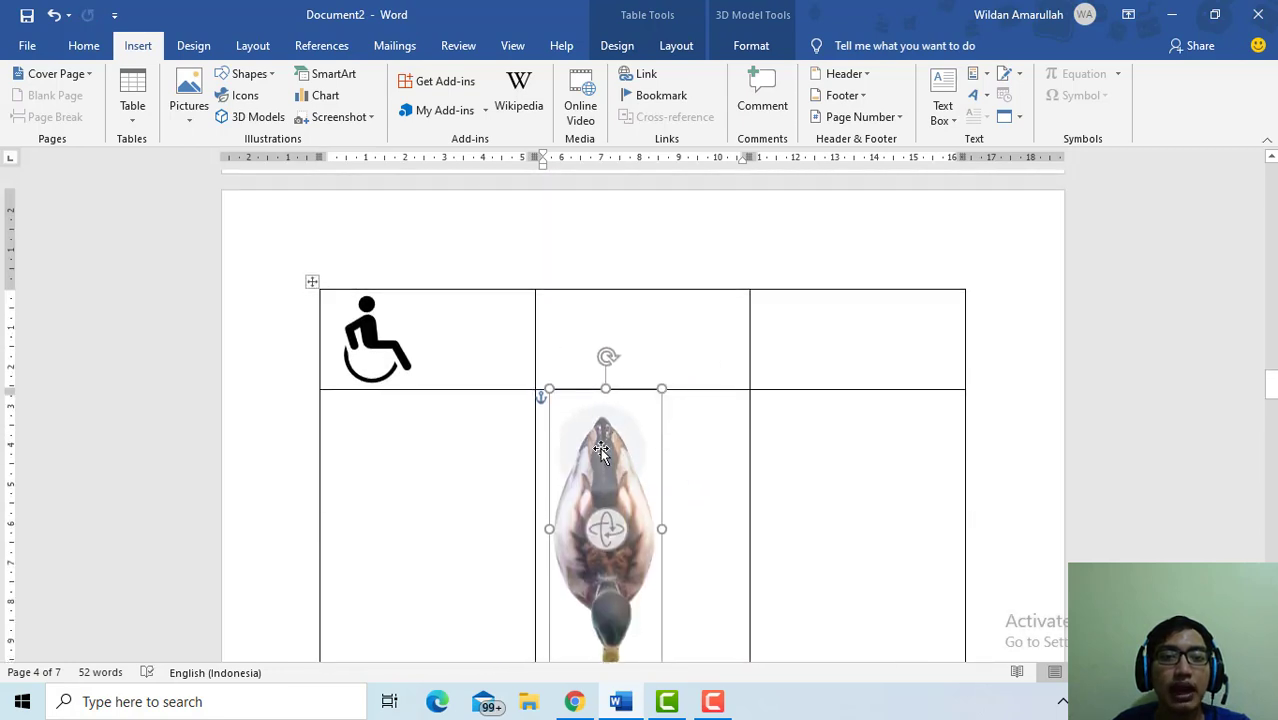
left_click_drag(619, 415, 634, 416)
scroll(634, 416, "down", 3)
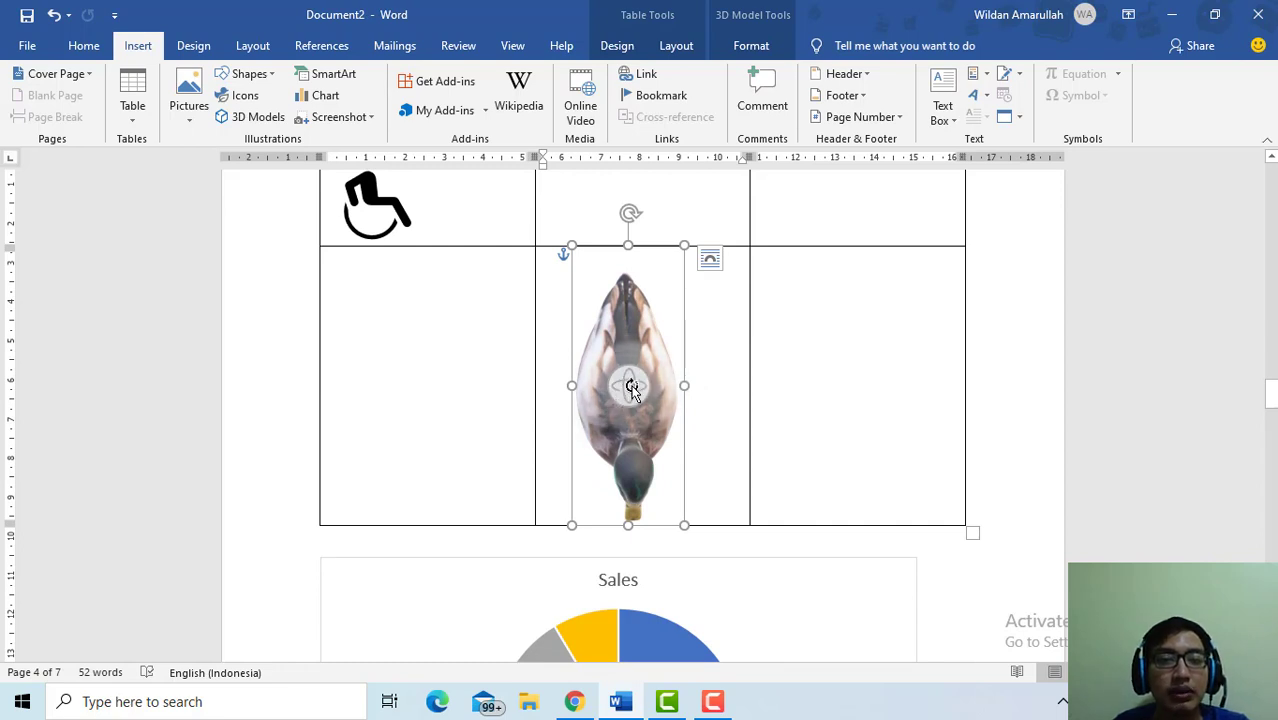
Turn the bird model in 3D to show its front and feet, and place it in the second row of the table's left column.
left_click_drag(632, 390, 618, 418)
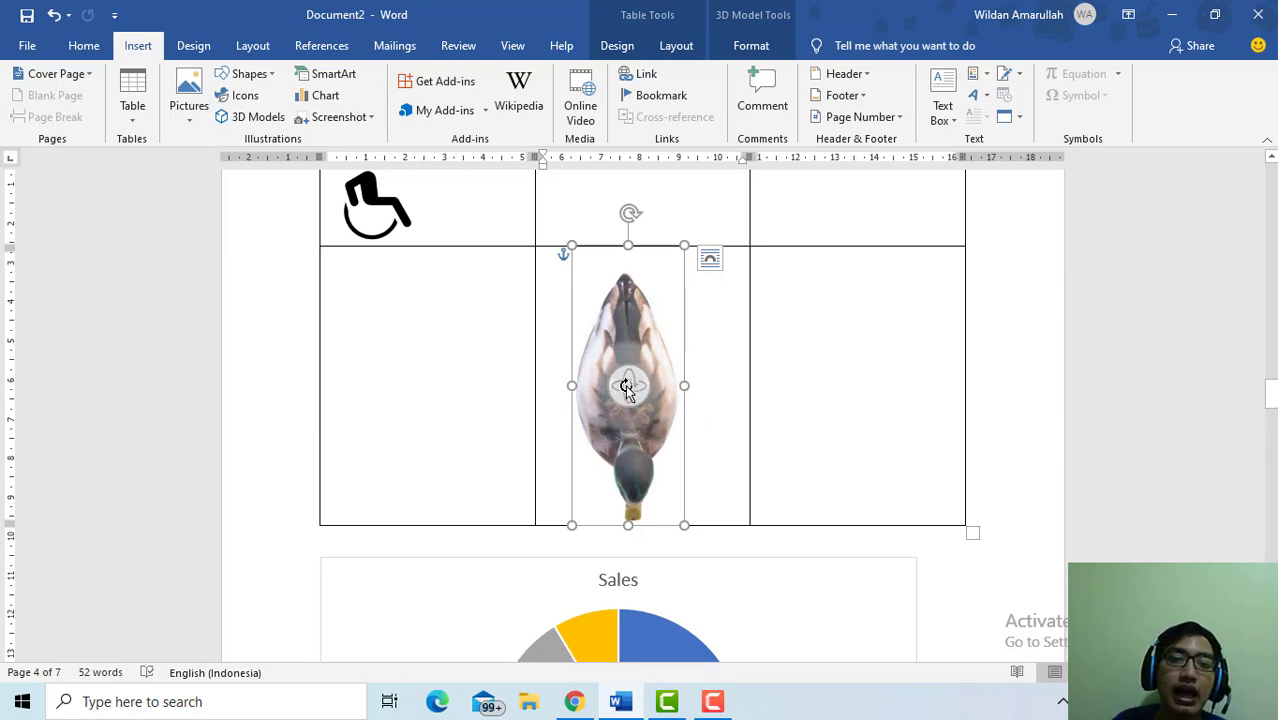
left_click_drag(633, 386, 699, 214)
key("ctrl+z")
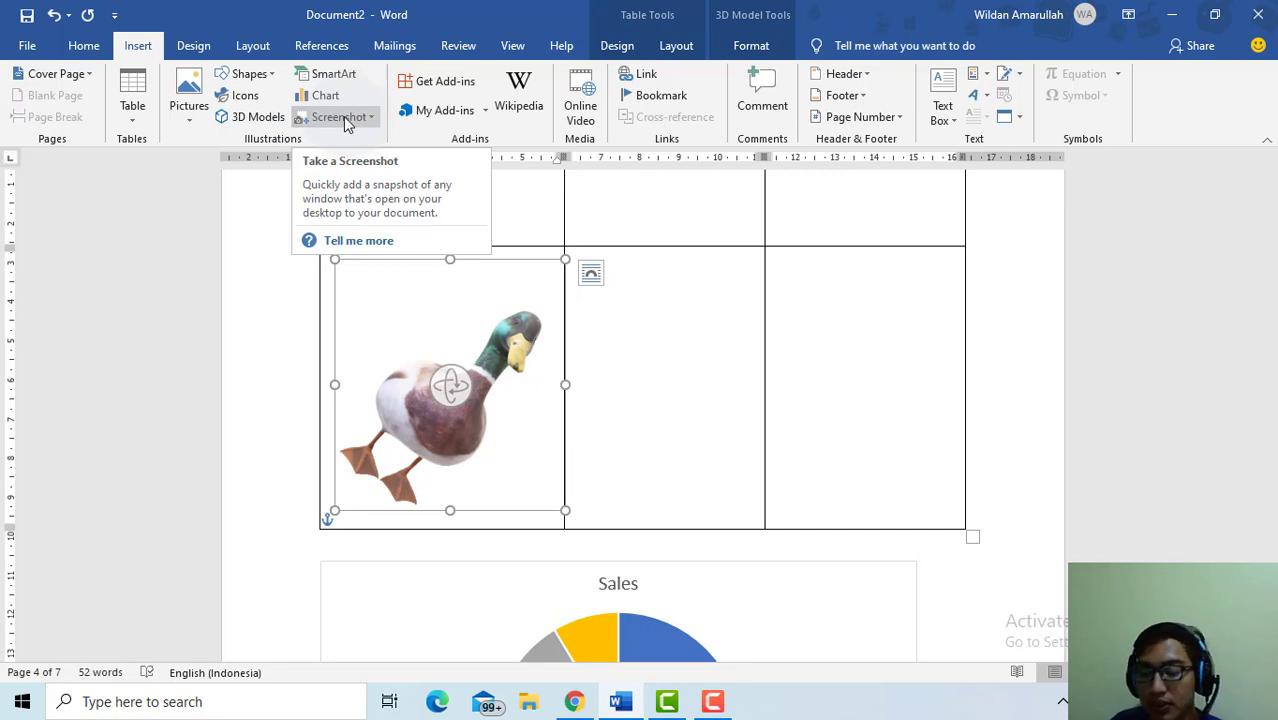
Insert a screen clipping of the paused YouTube video player beneath the bird model in the table's left column.
left_click(343, 116)
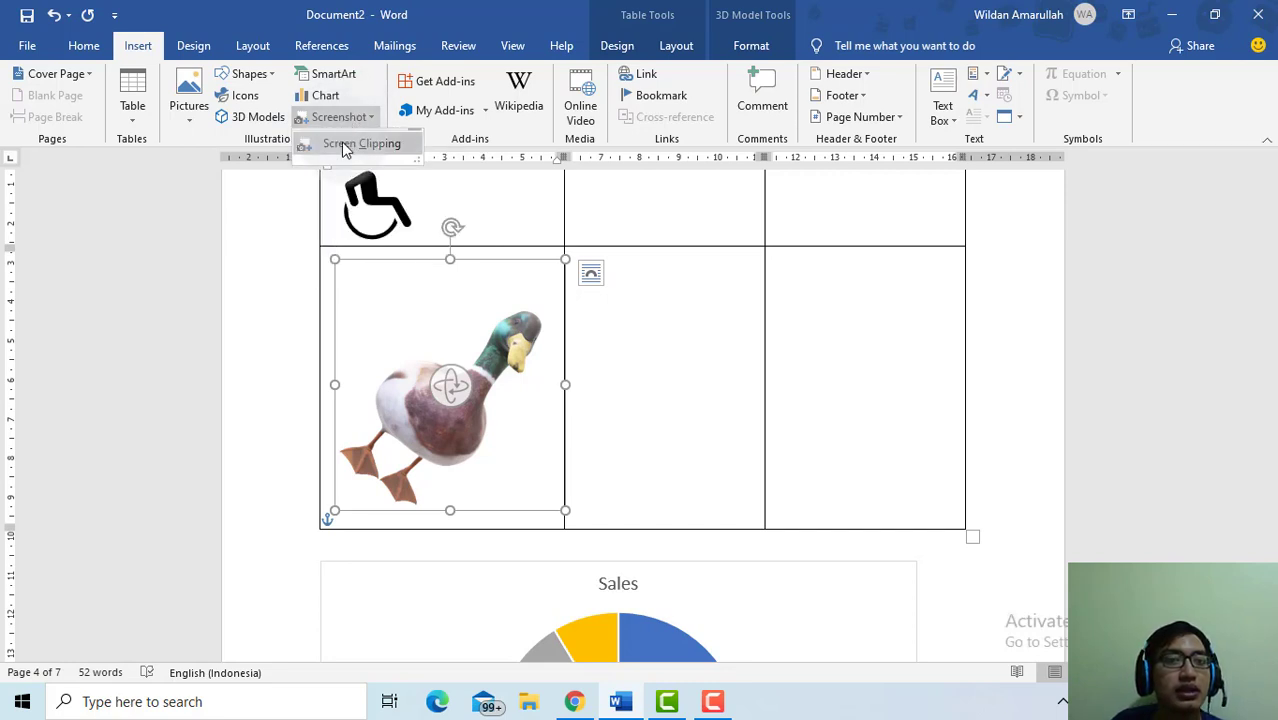
left_click(343, 145)
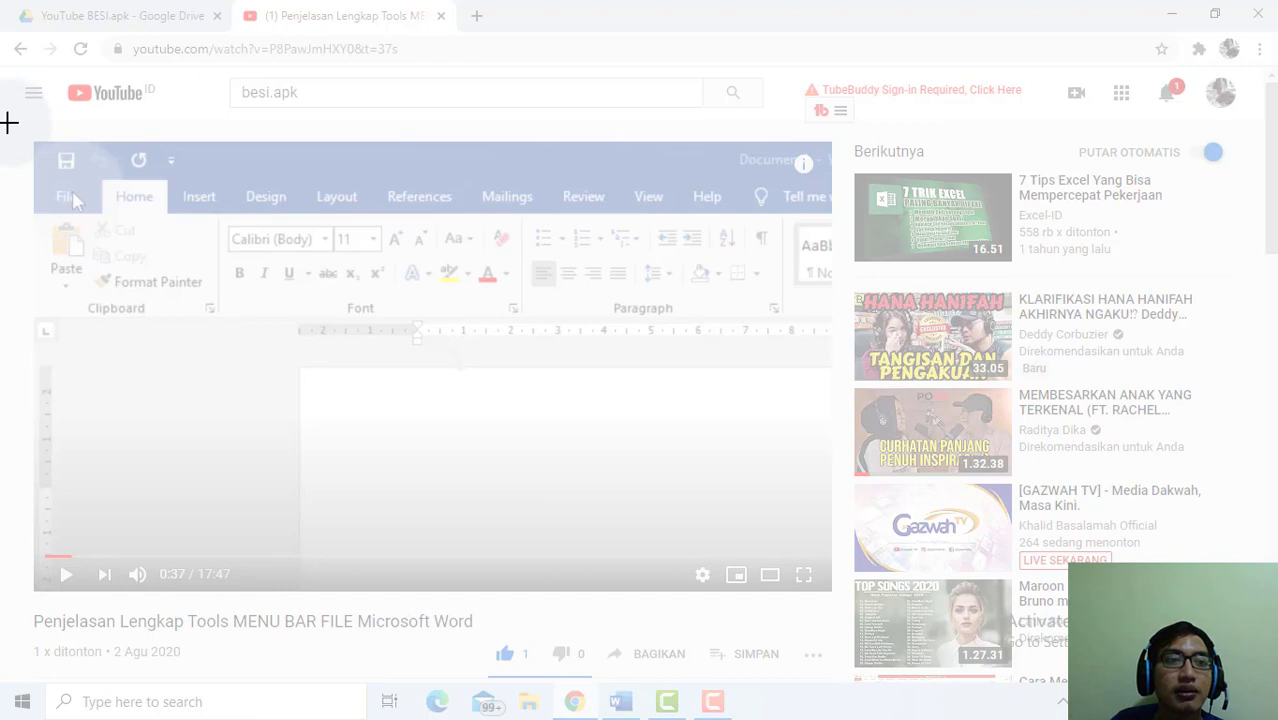
left_click_drag(8, 122, 842, 608)
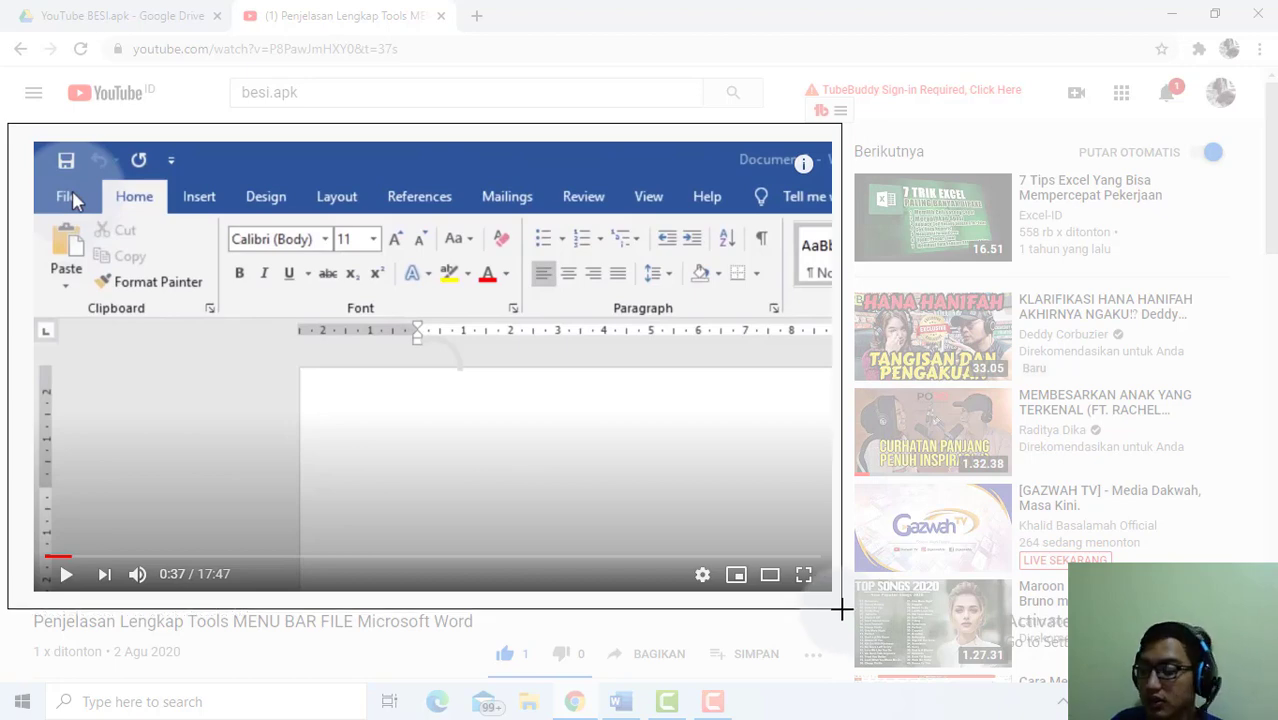
left_click_drag(842, 608, 841, 607)
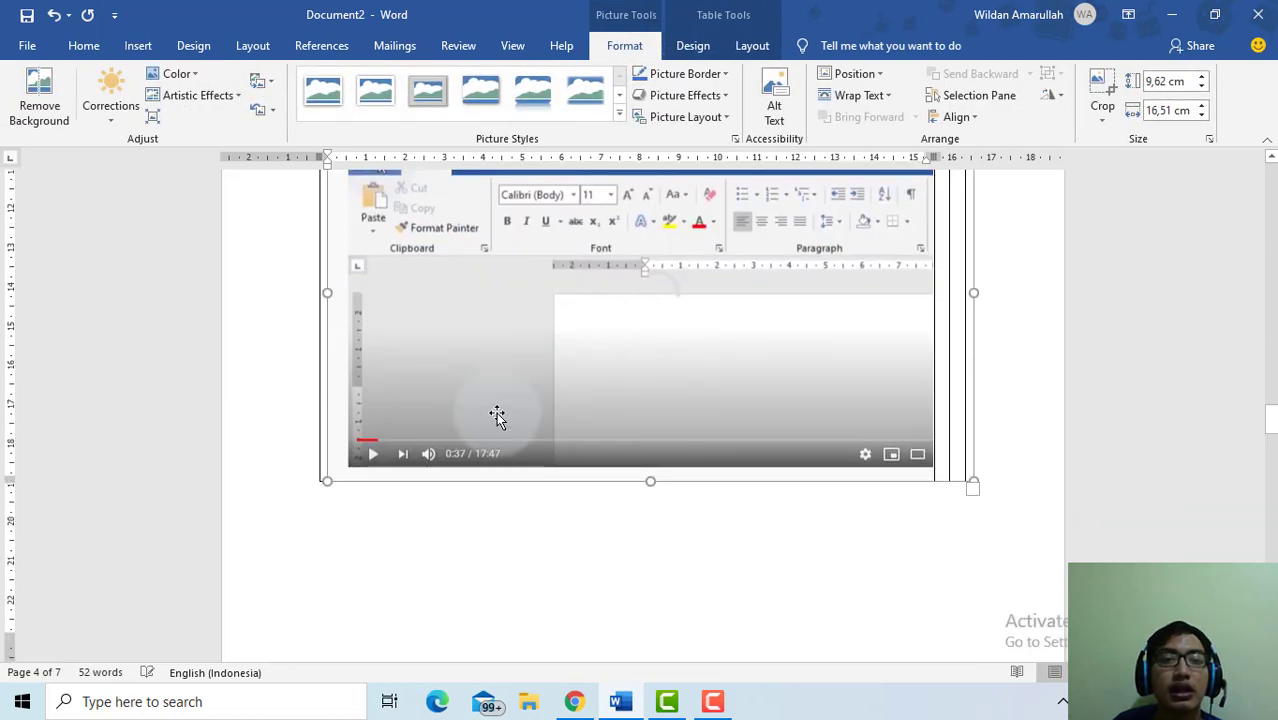
scroll(456, 460, "down", 2)
left_click(456, 460)
scroll(602, 376, "up", 4)
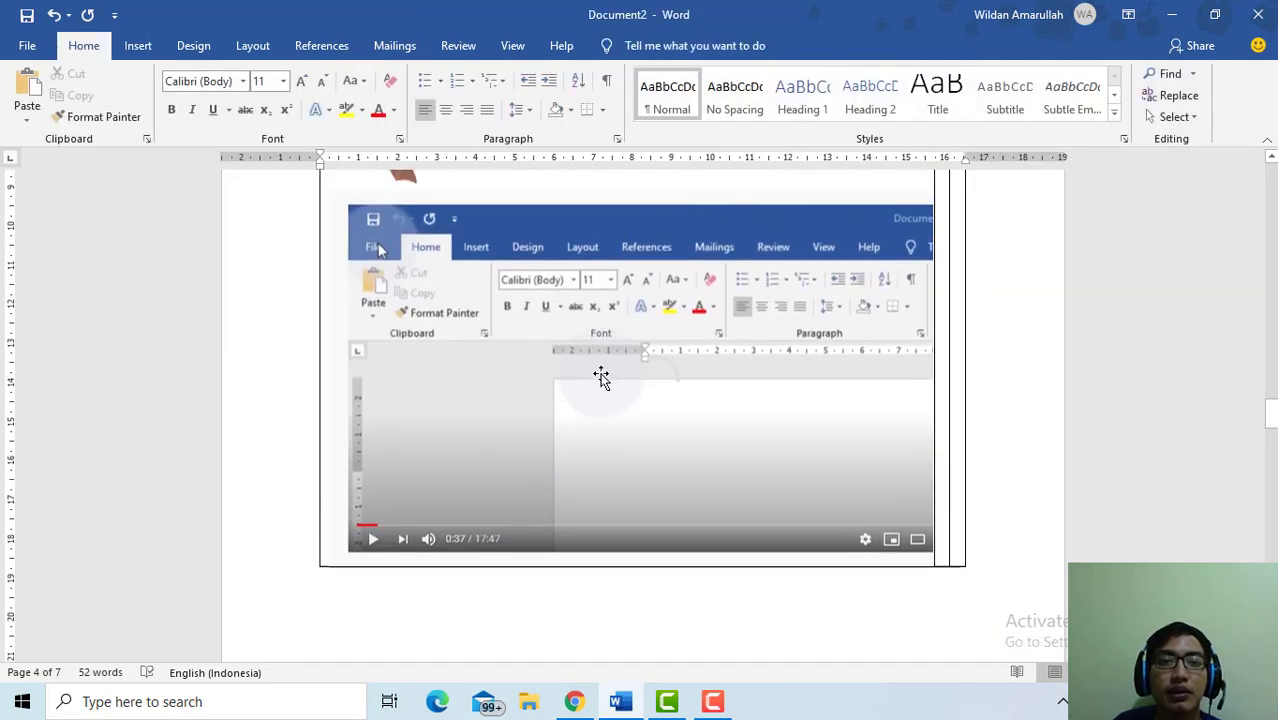
Place the cursor at the start of page 6, after the last paragraph of repeated b letters.
scroll(604, 374, "down", 9)
scroll(604, 374, "down", 10)
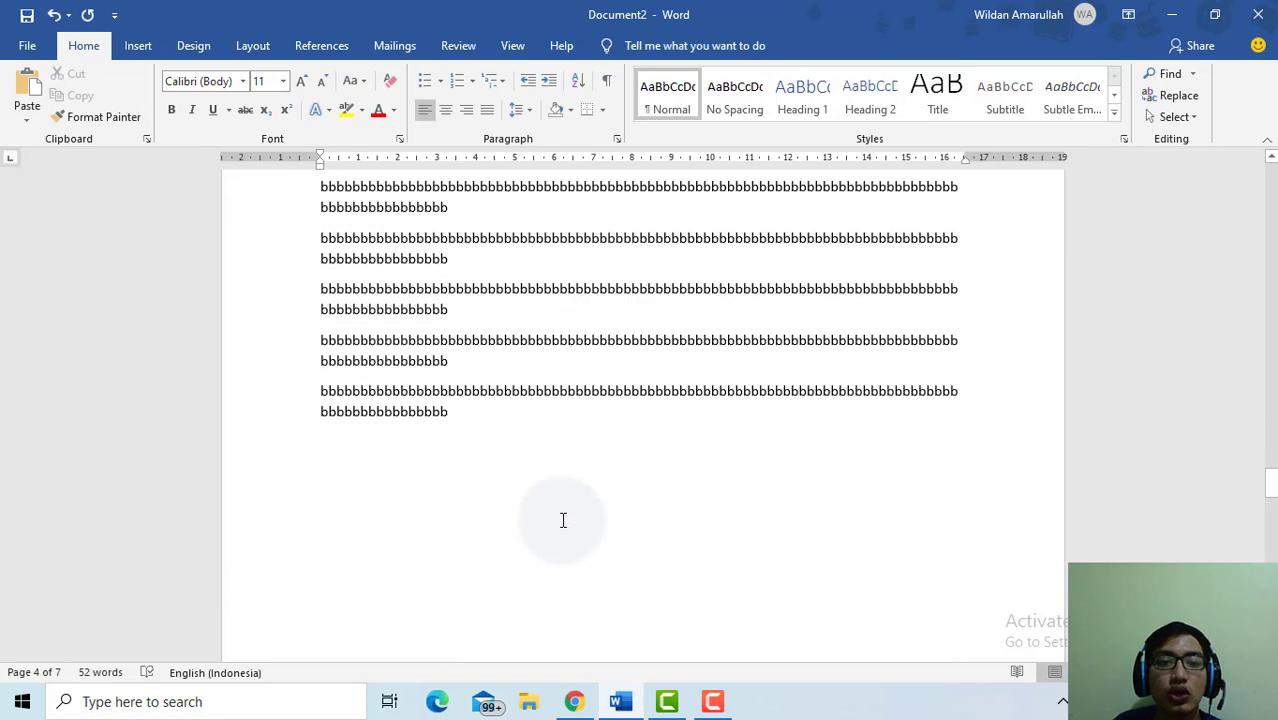
left_click(512, 387)
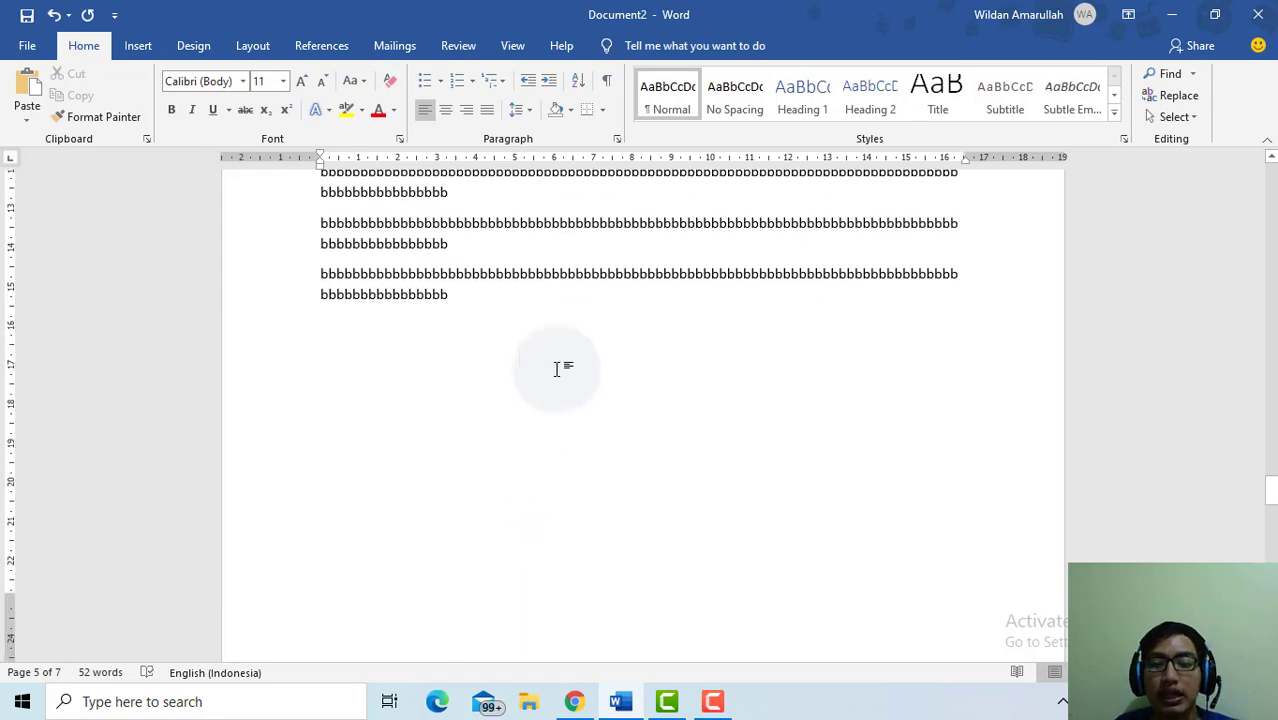
key("ctrl+Return")
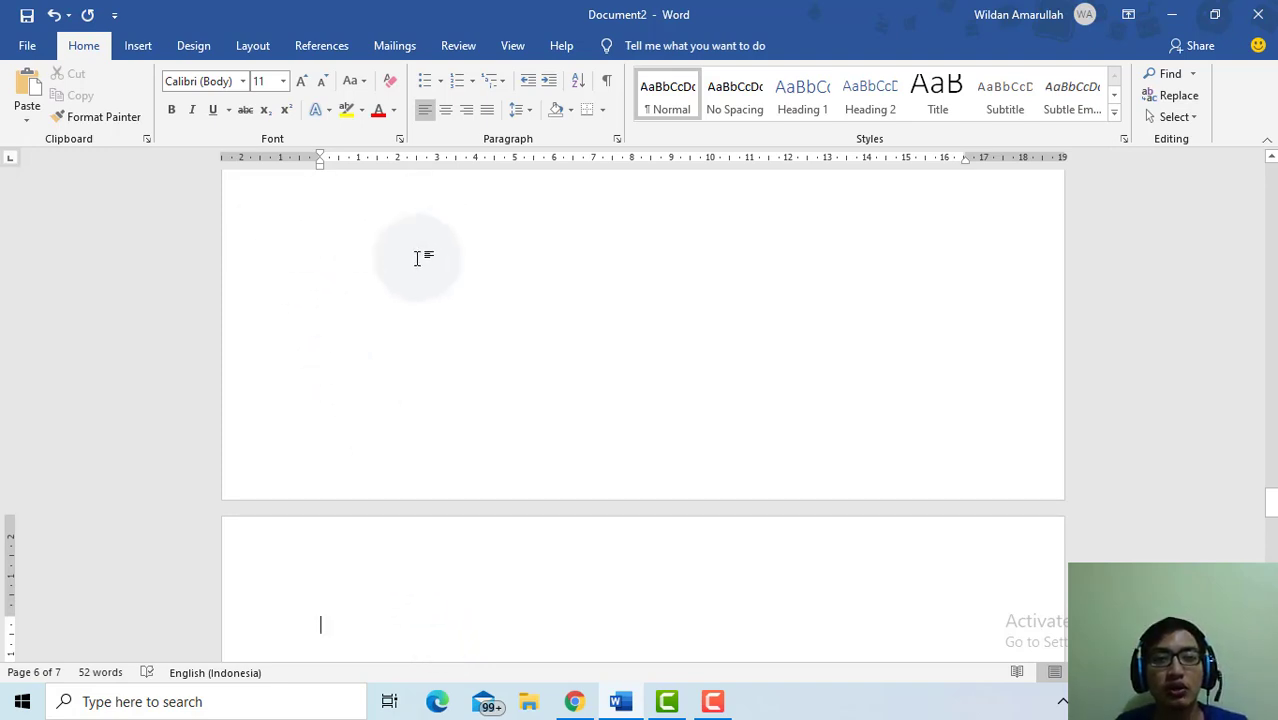
Check the YouTube page in the browser that served as the clipping source, and return to the Word document.
left_click(1176, 20)
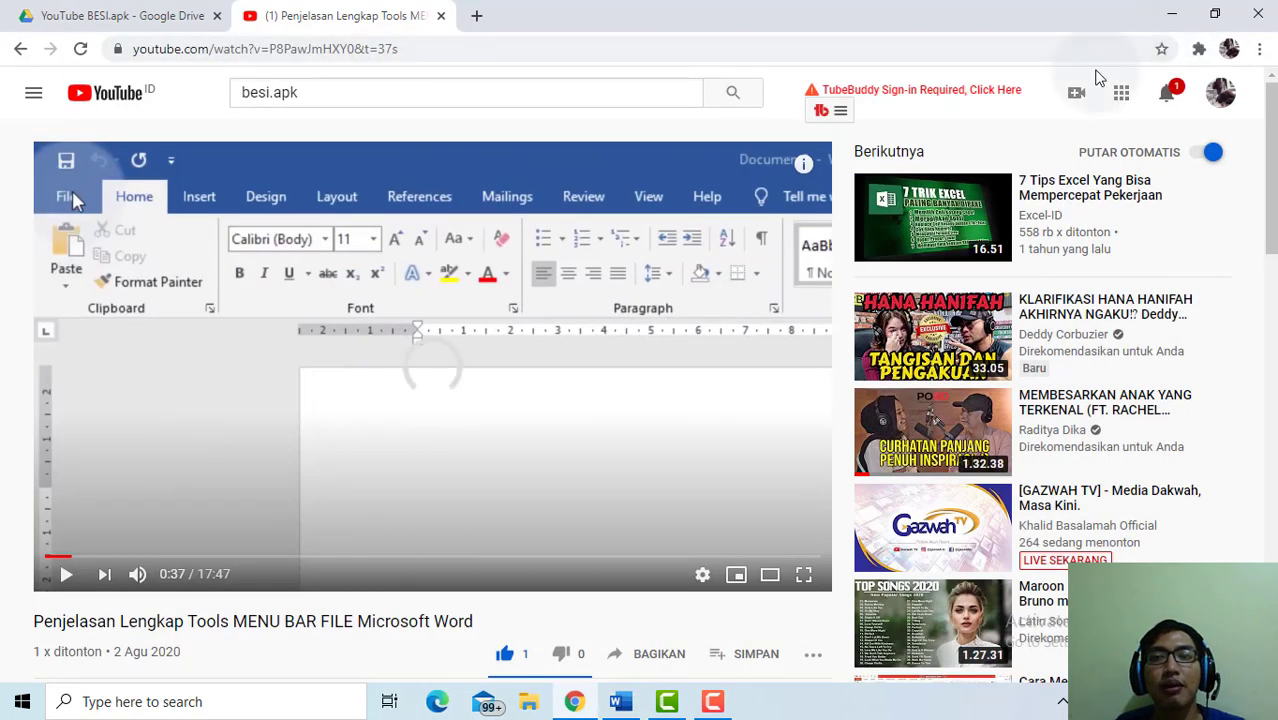
mouse_move(621, 690)
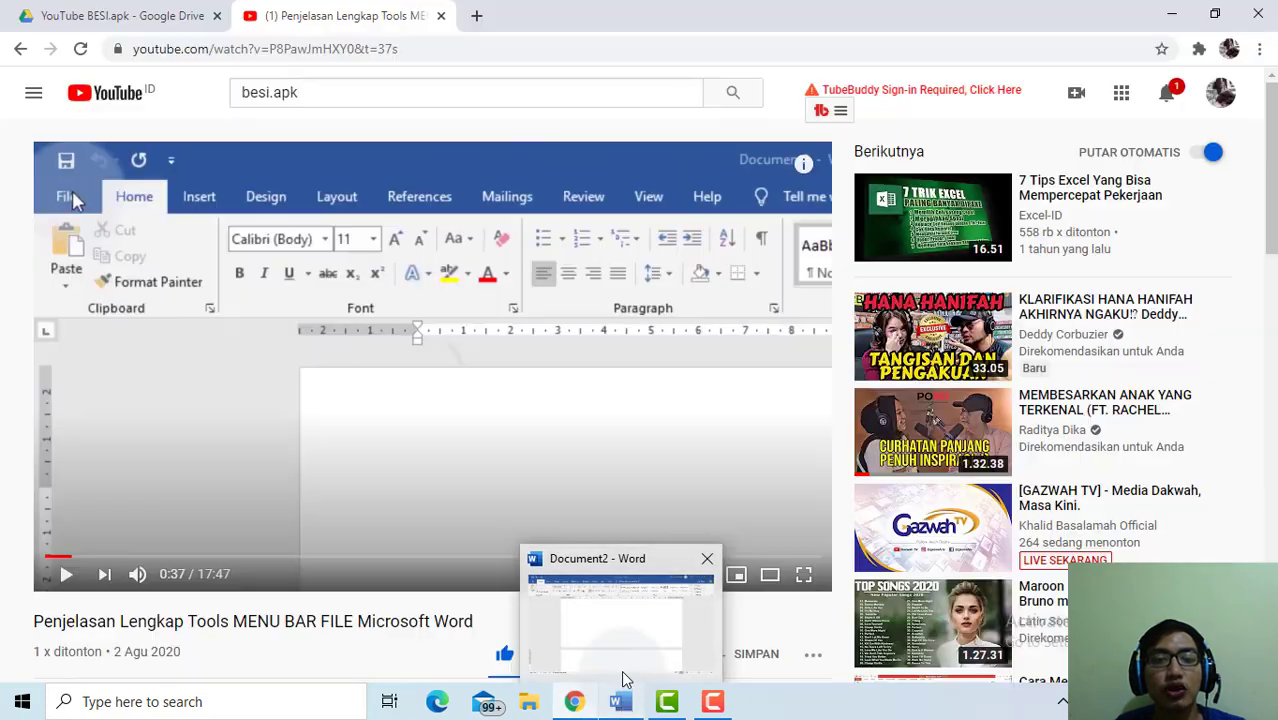
mouse_move(621, 664)
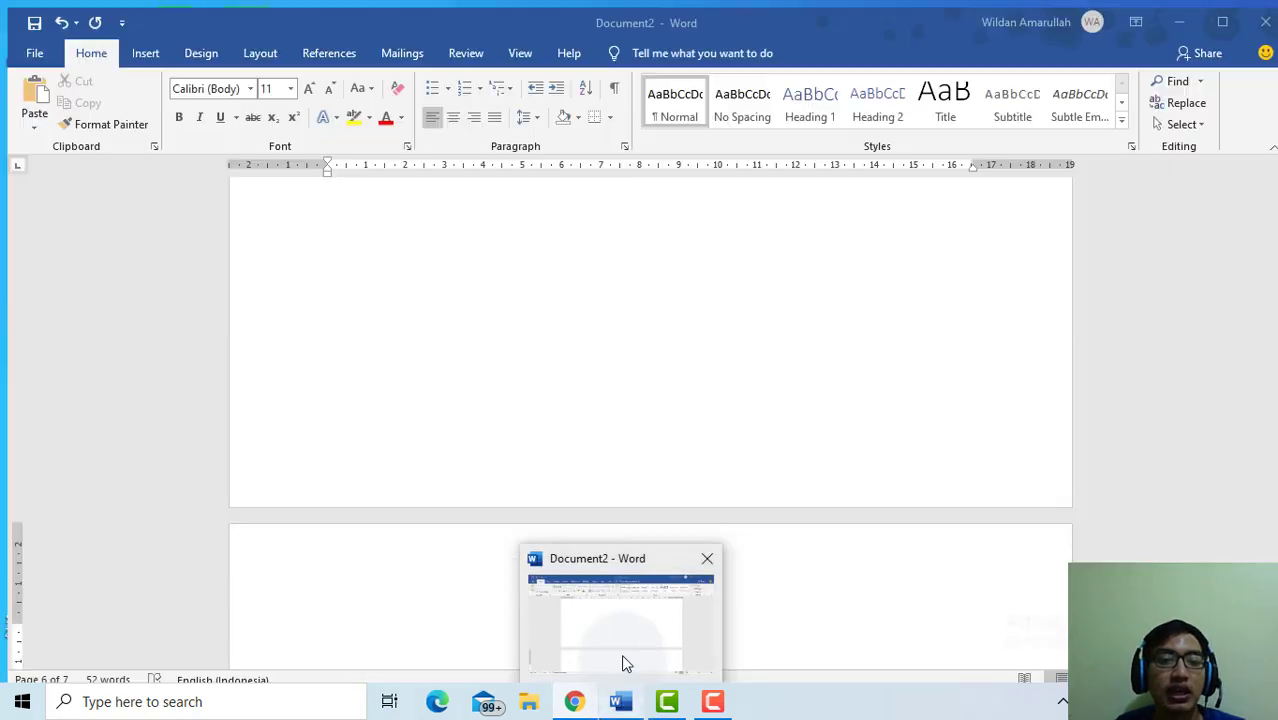
left_click(622, 662)
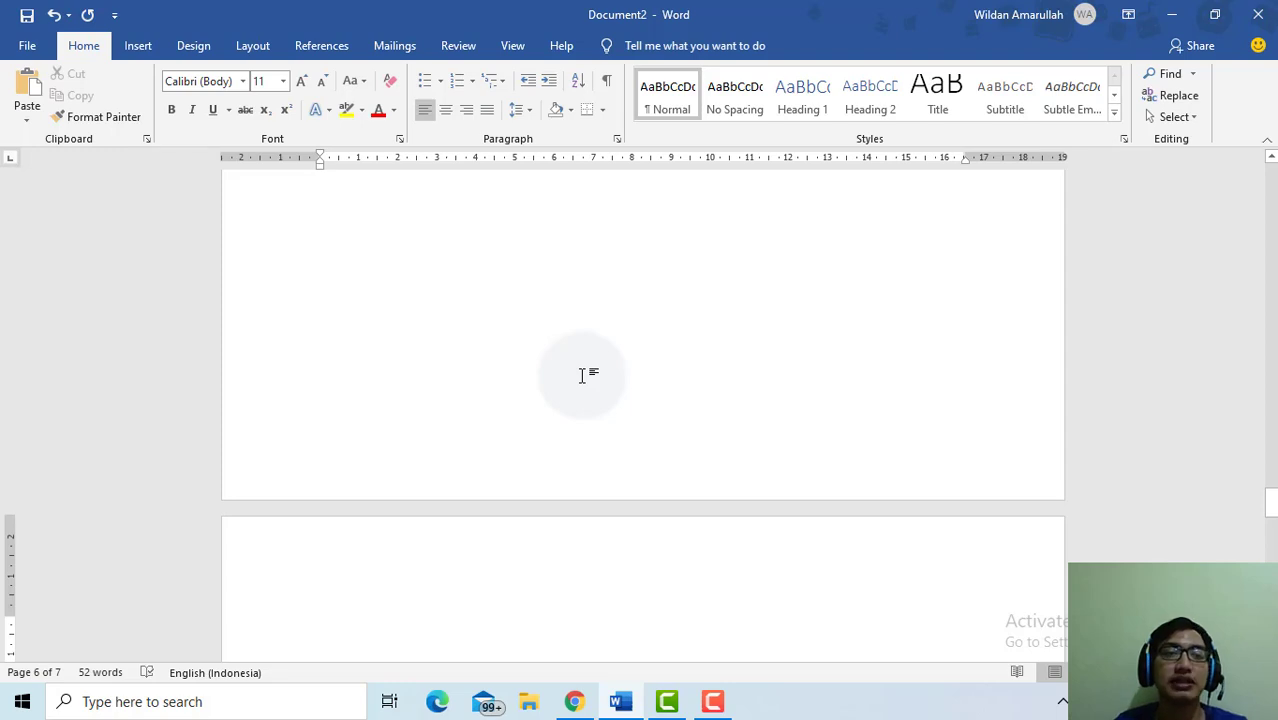
Browse the suggested add-ins in the Office Add-ins store and close the store without adding any.
left_click(136, 46)
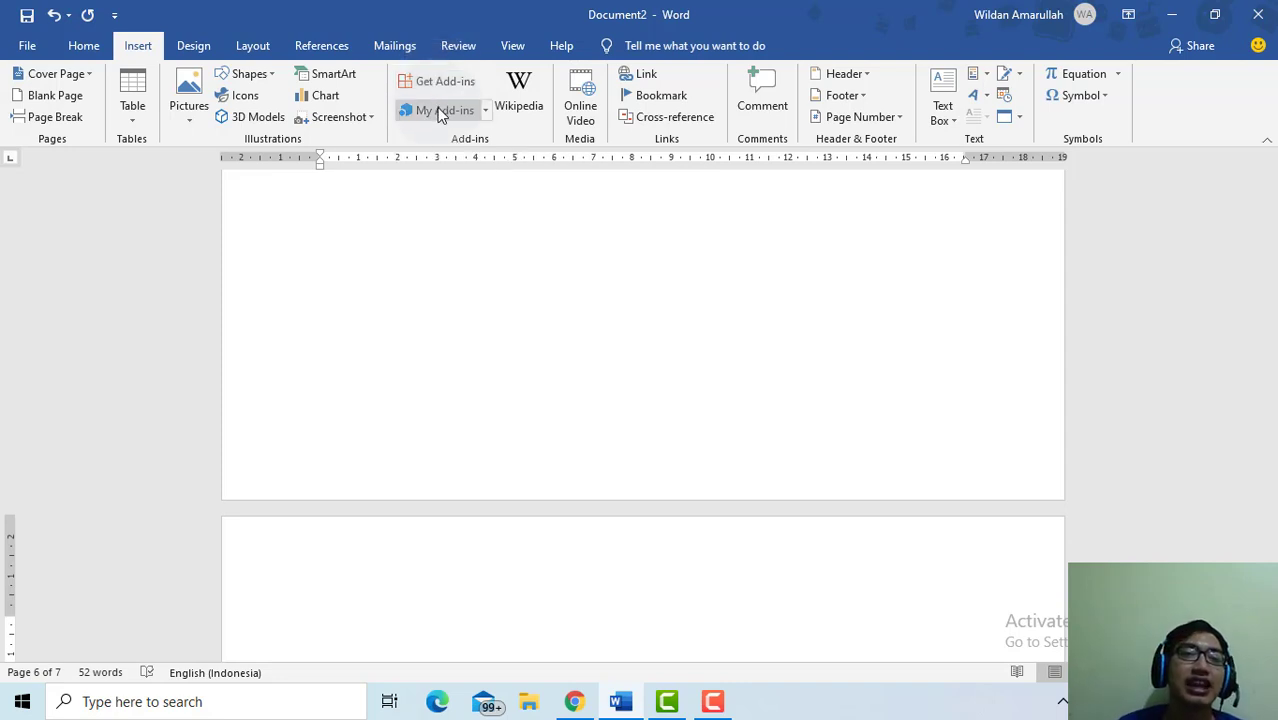
left_click(445, 83)
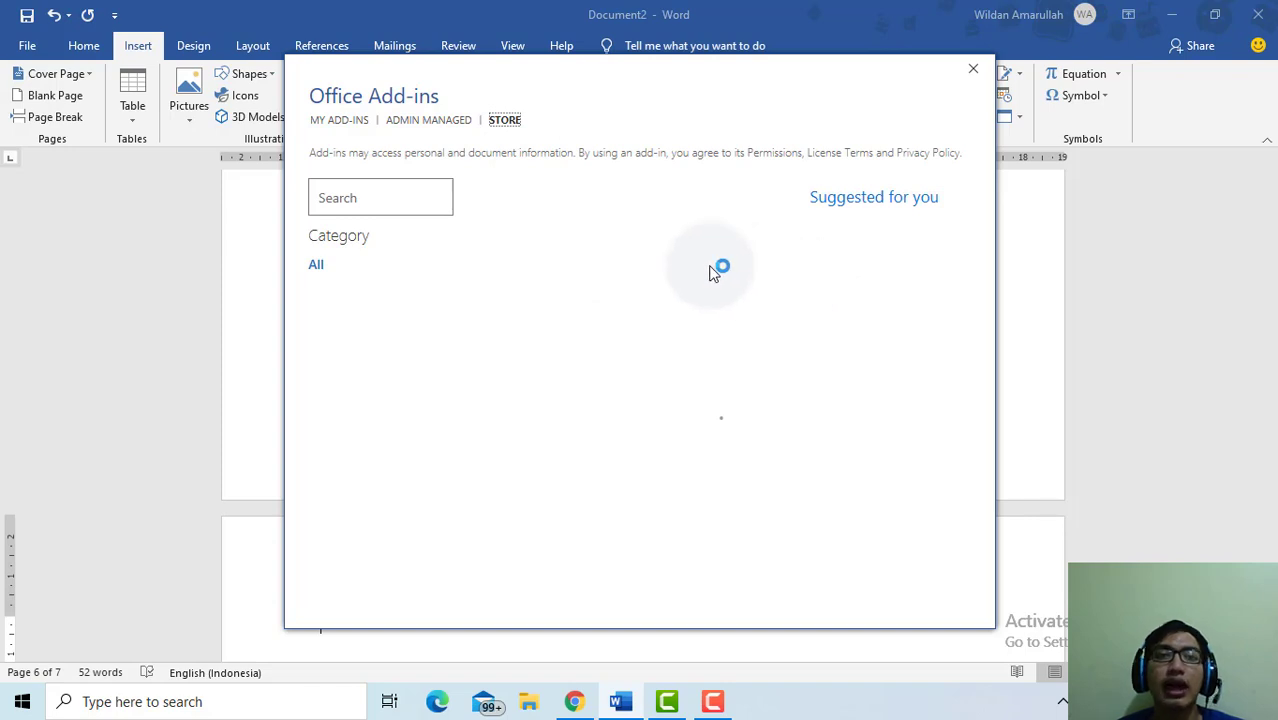
scroll(705, 340, "down", 3)
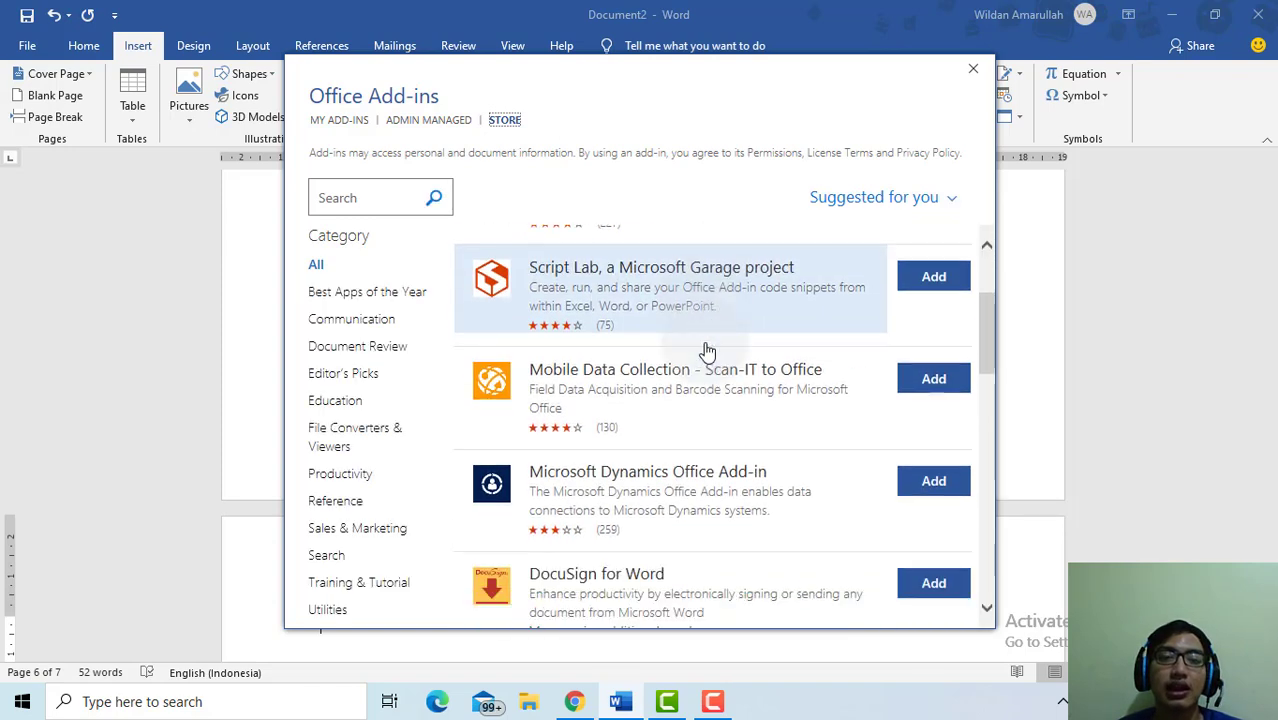
scroll(697, 344, "down", 2)
scroll(697, 345, "up", 5)
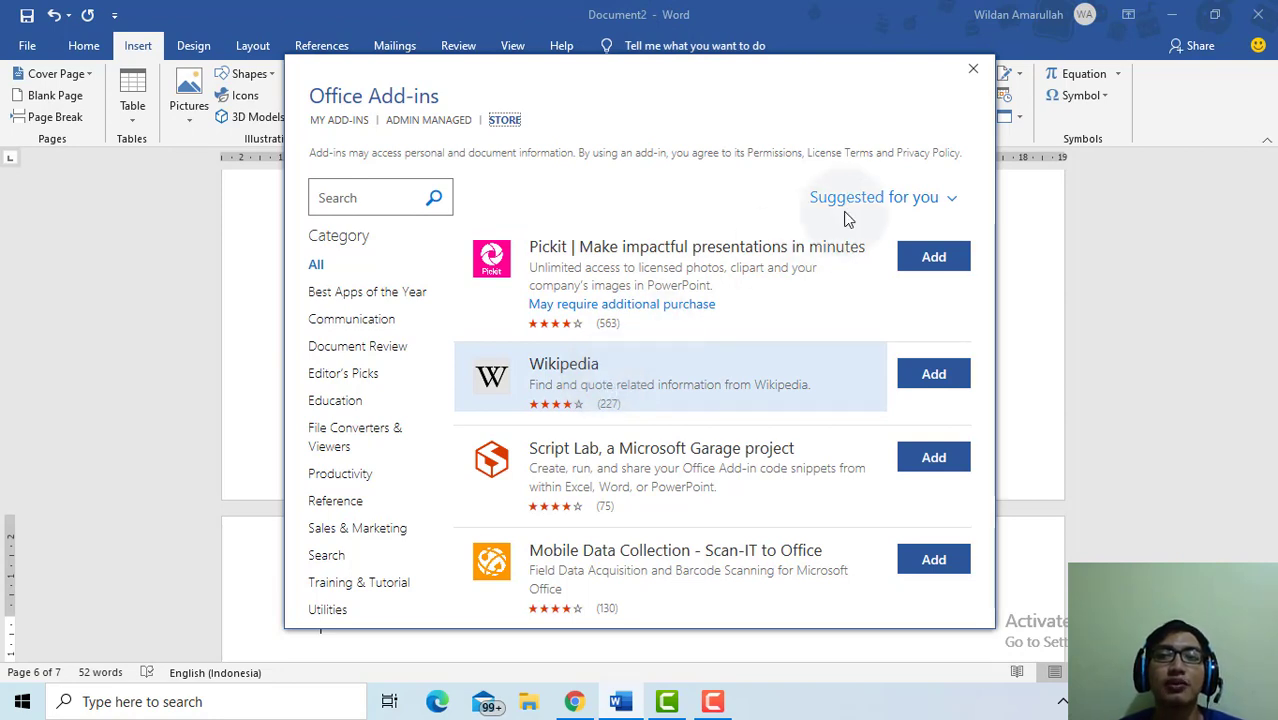
left_click(972, 68)
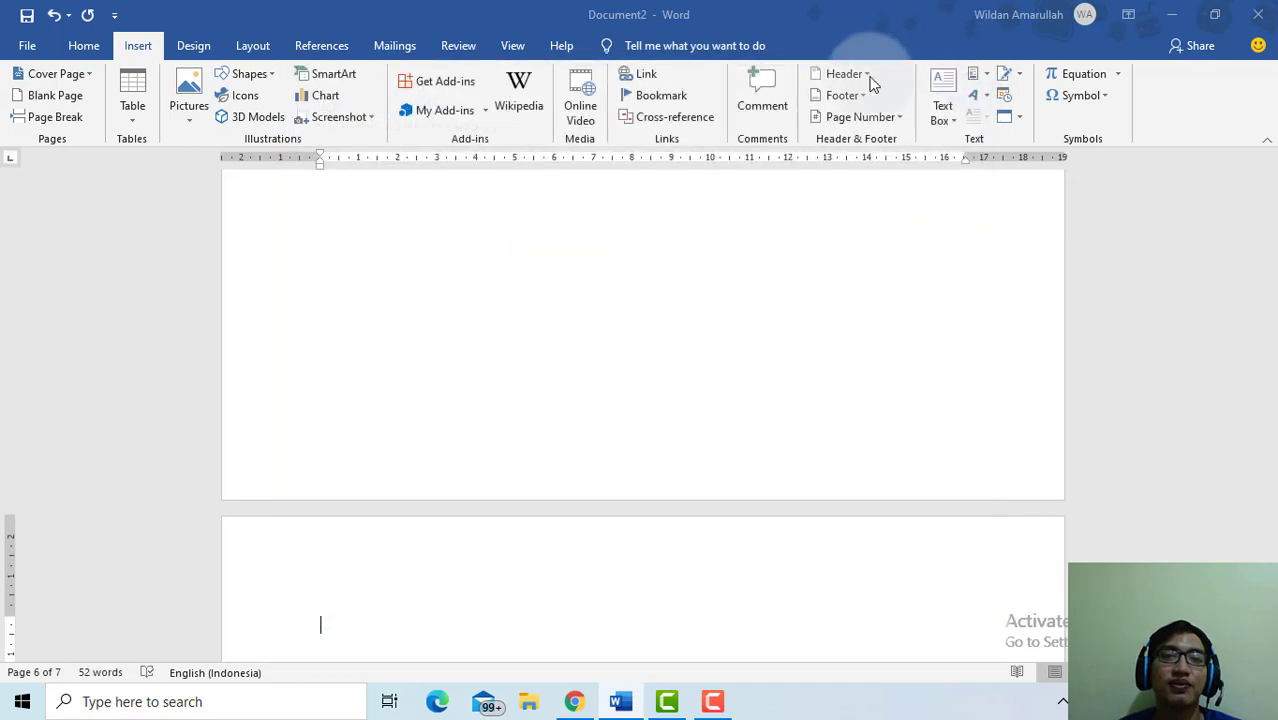
Review the list of personally installed Office add-ins and close it.
left_click(445, 110)
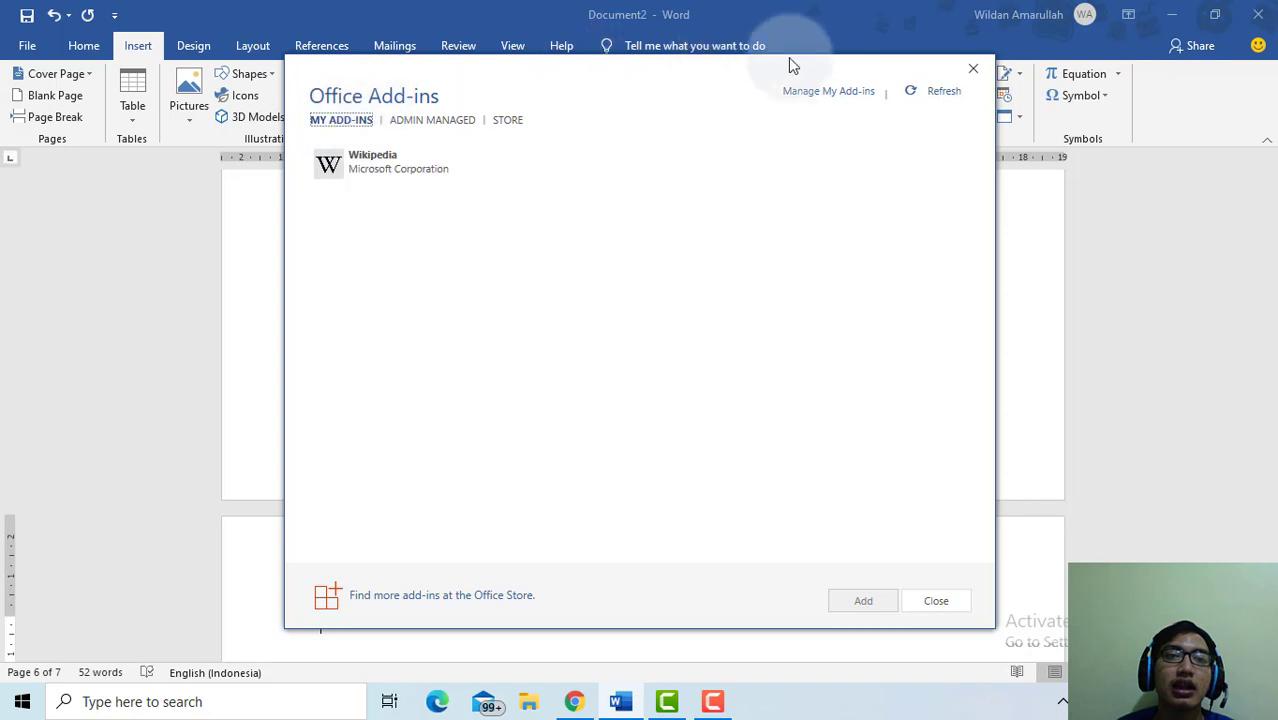
left_click_drag(787, 74, 781, 168)
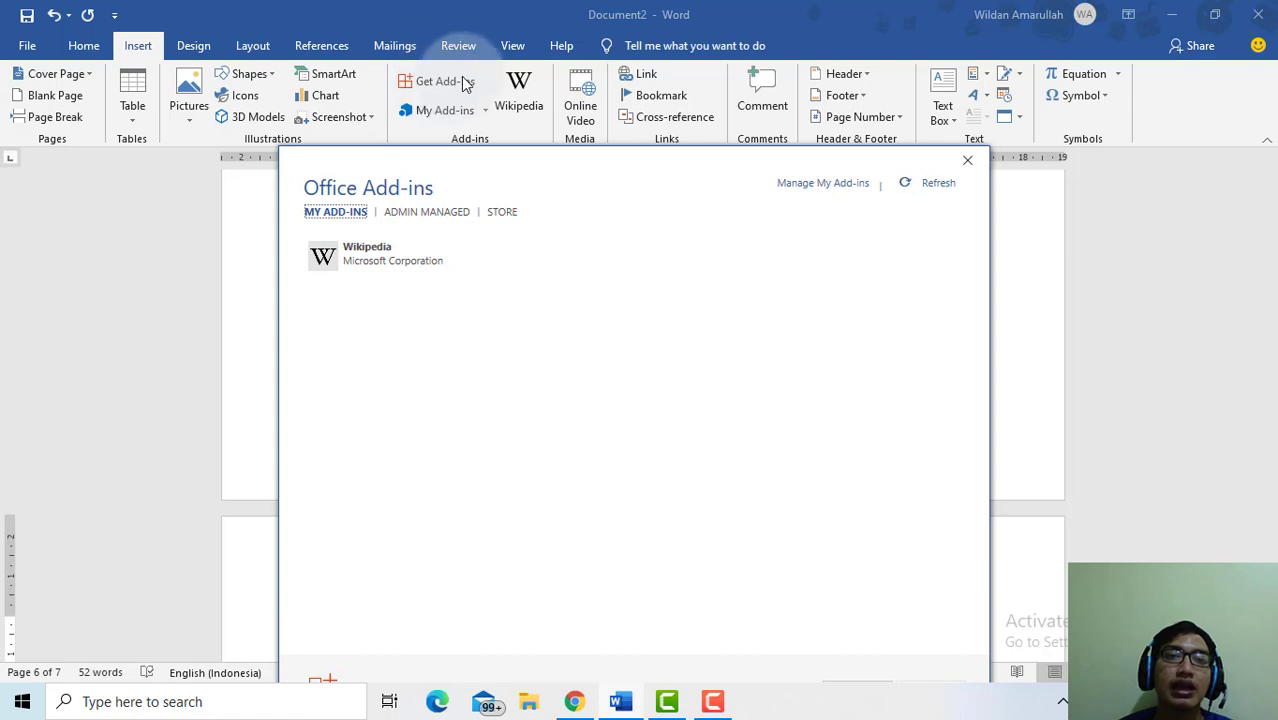
left_click(505, 214)
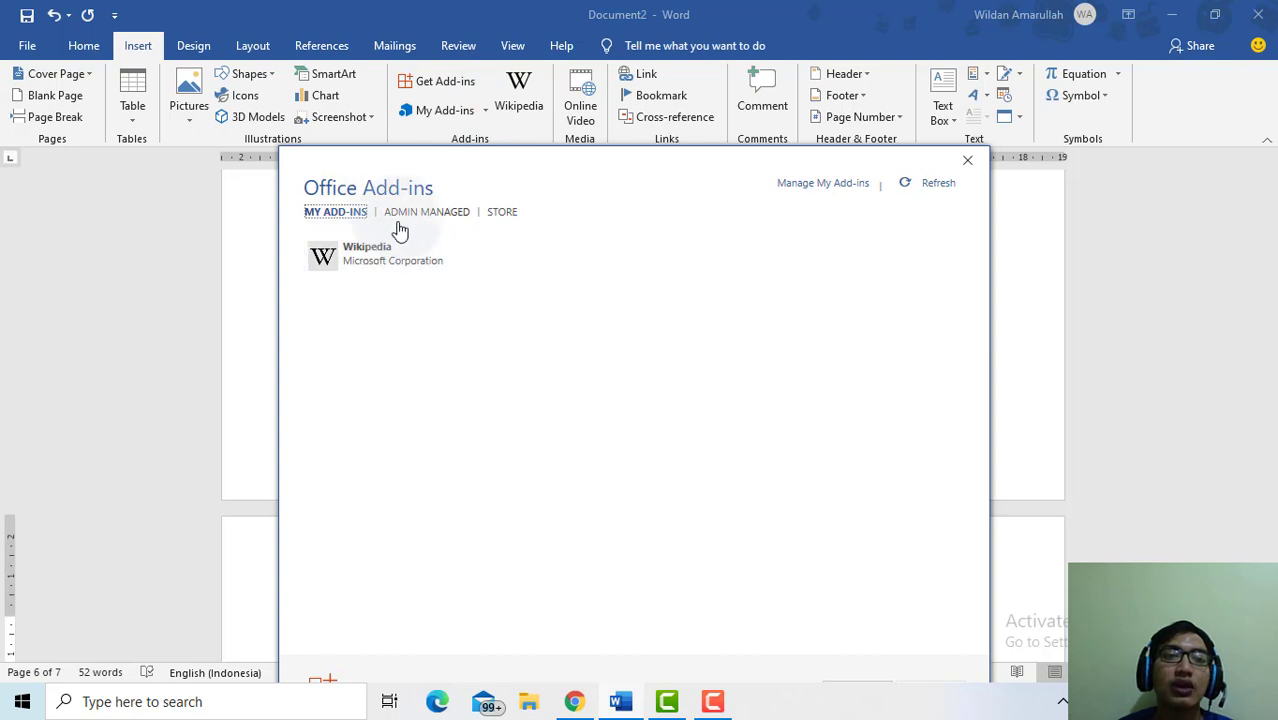
left_click(967, 163)
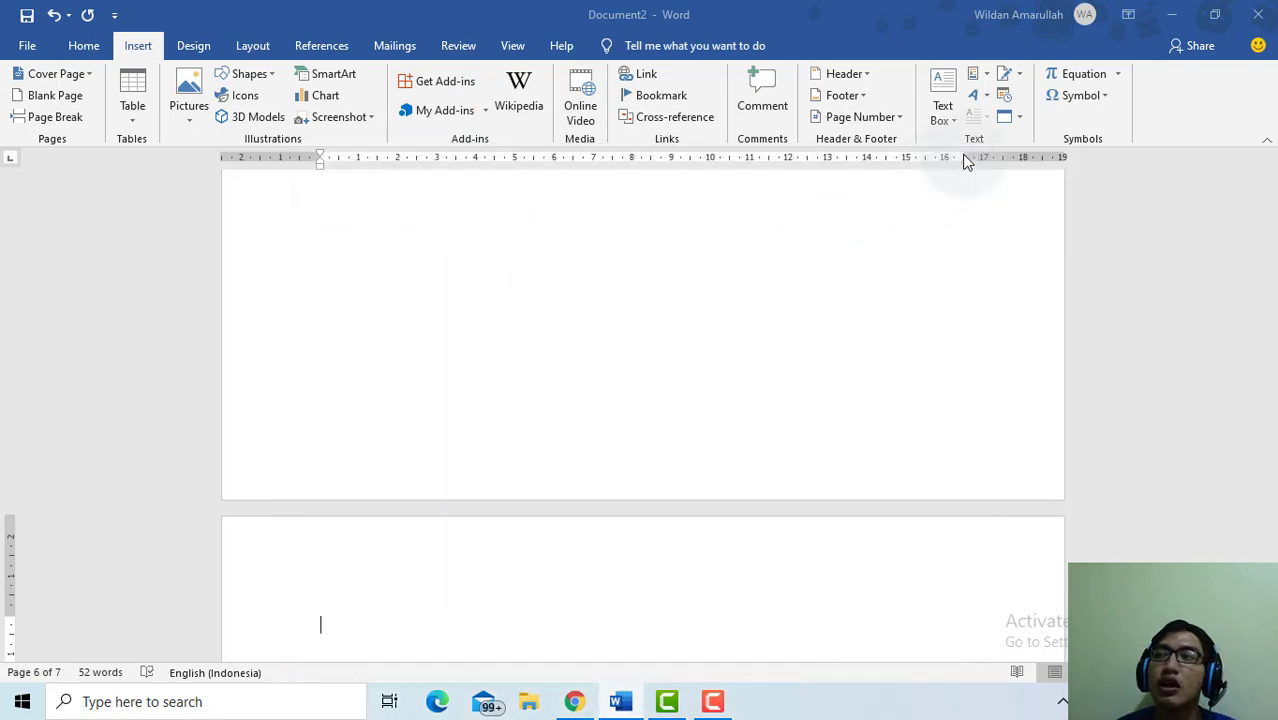
Open the Wikipedia add-in and search it for "school".
left_click(510, 92)
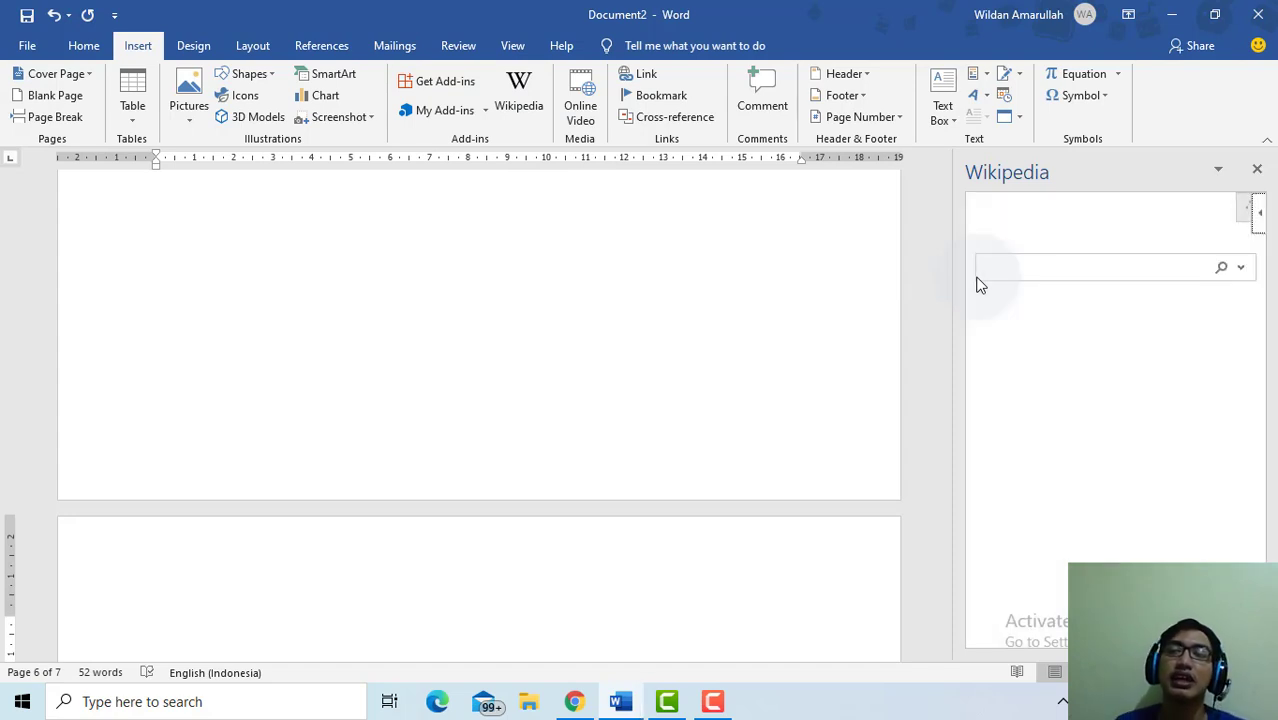
left_click(1028, 265)
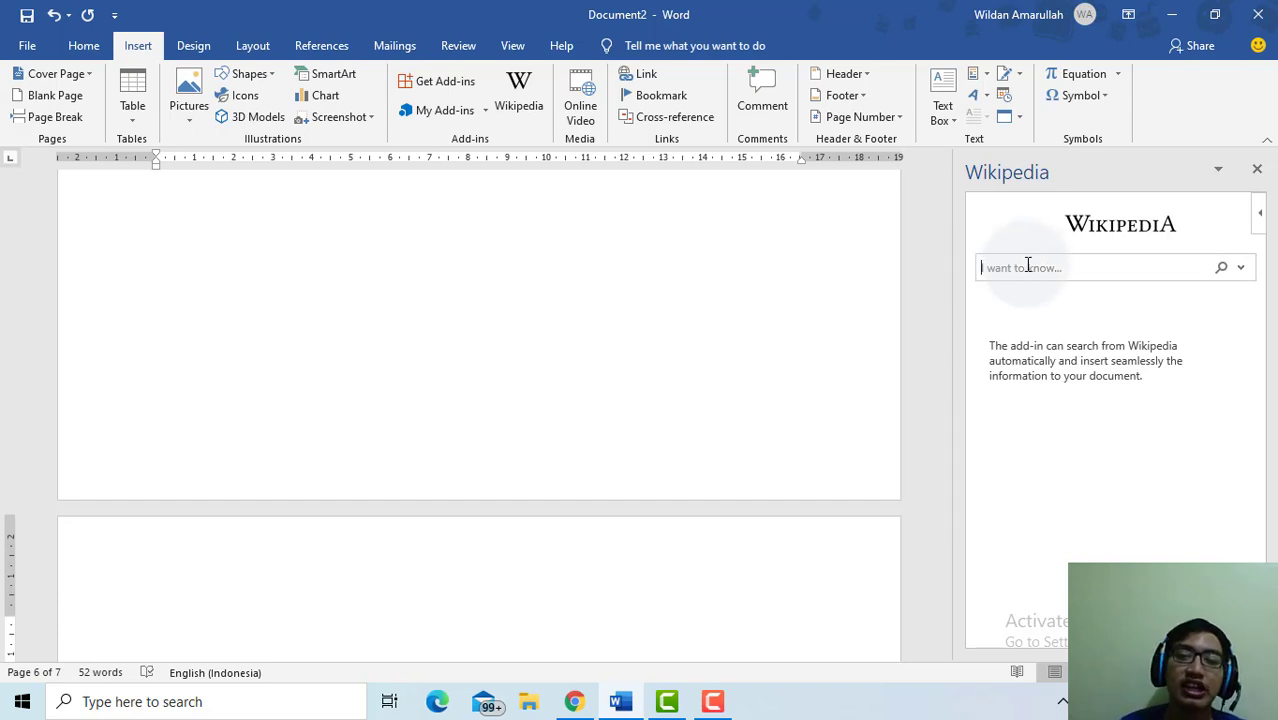
type("s")
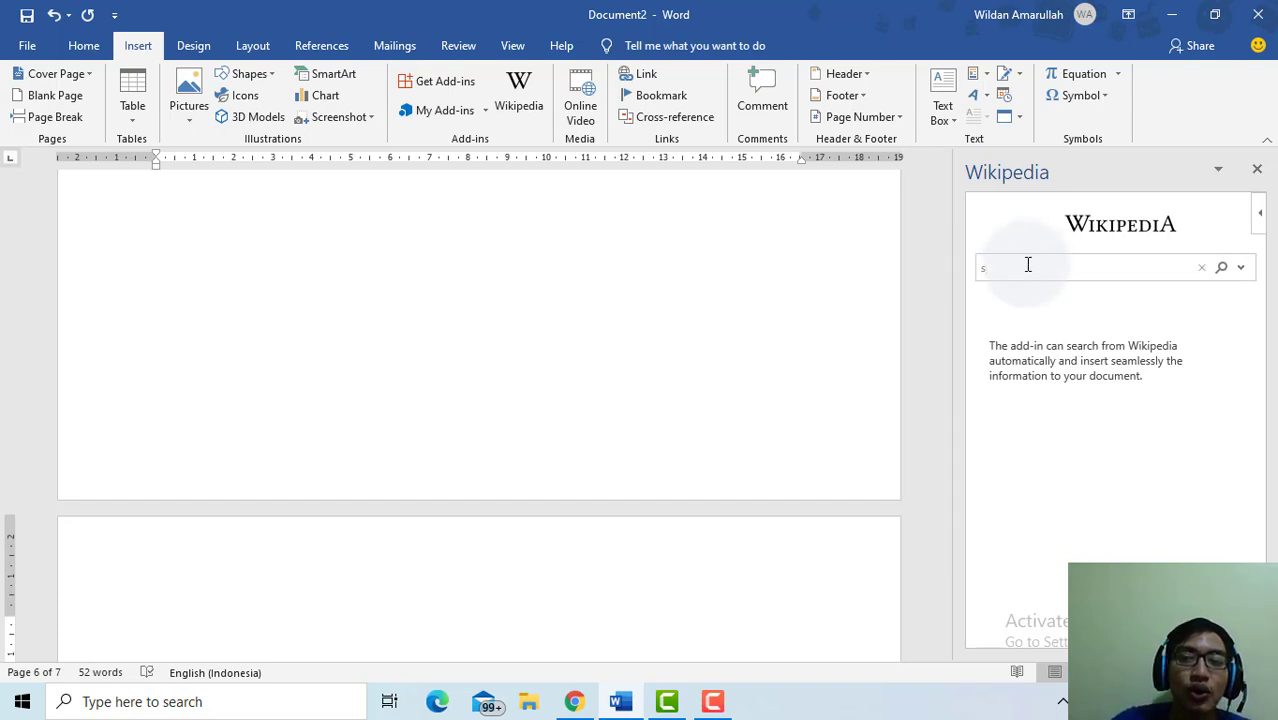
type("choo")
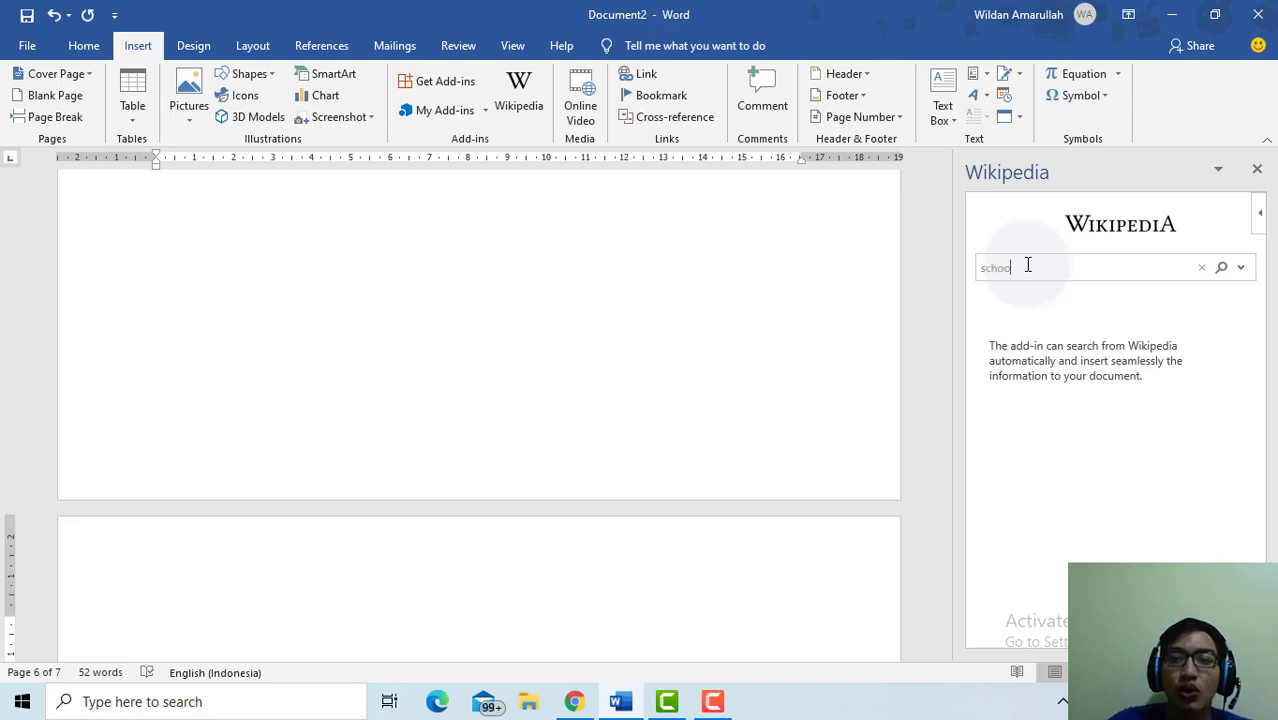
type("l")
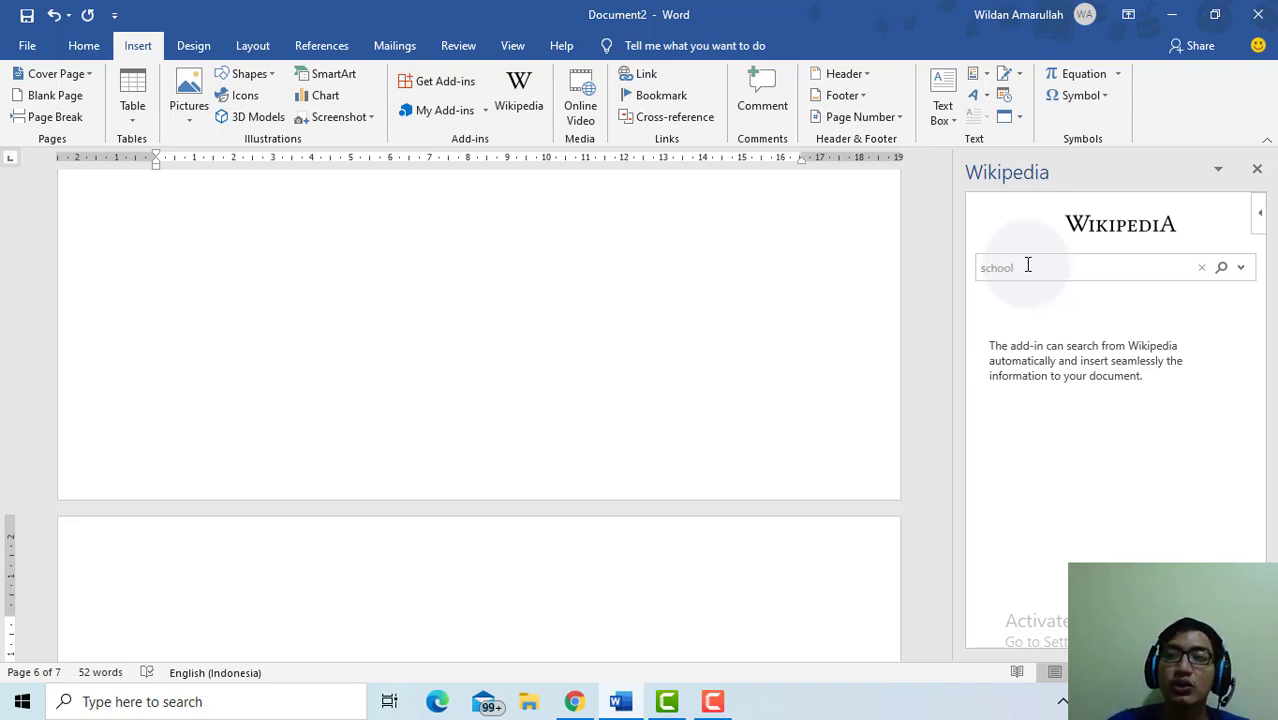
key("Return")
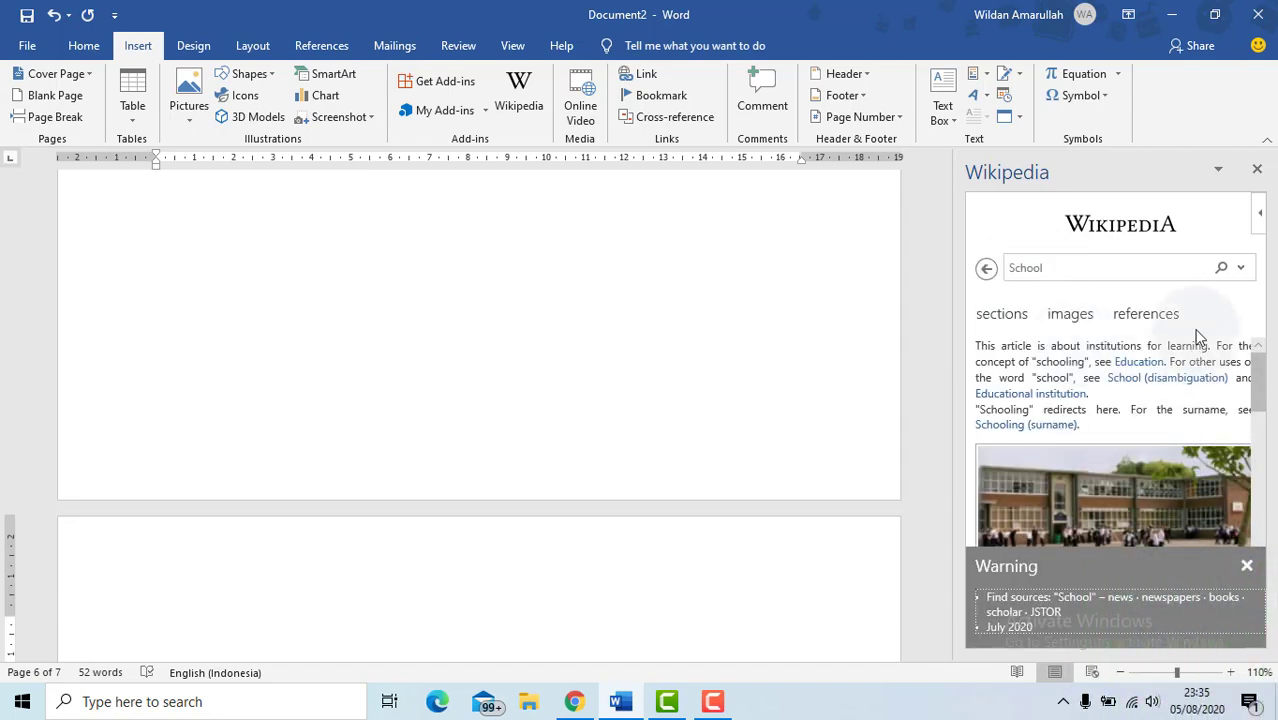
Look through the School article down to its references and close the Wikipedia add-in.
scroll(1150, 380, "down", 3)
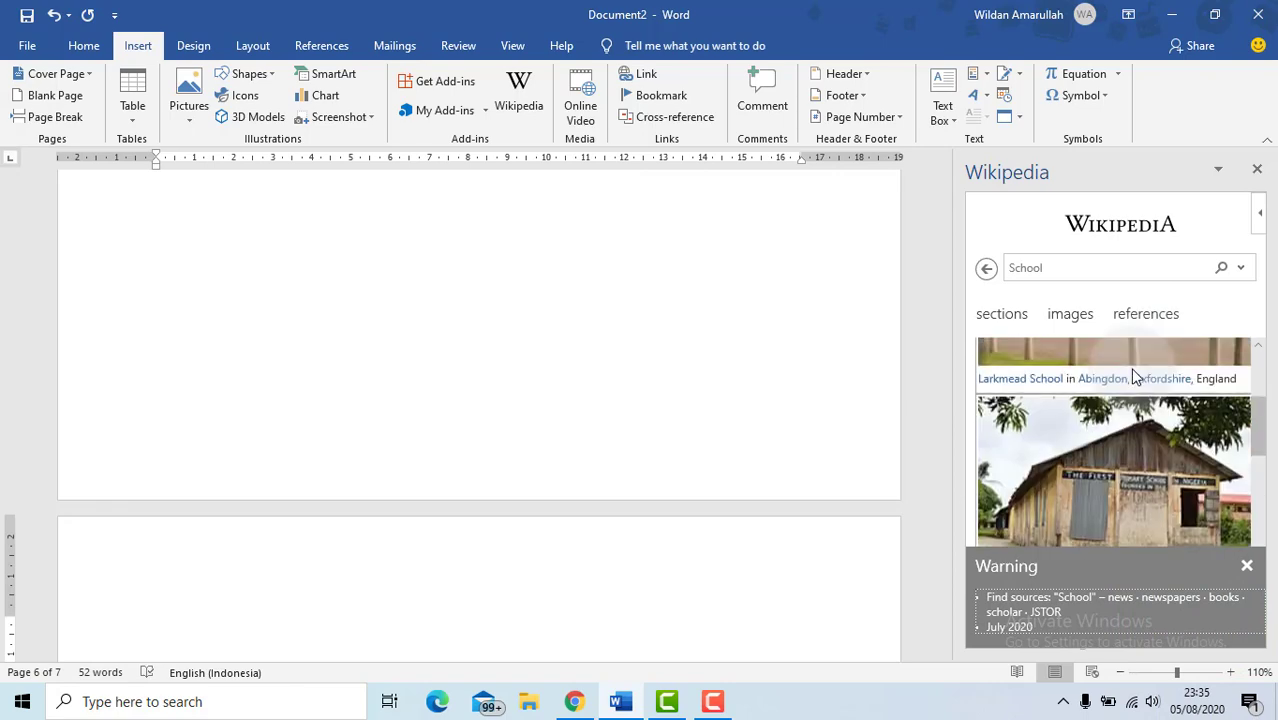
scroll(1133, 377, "down", 10)
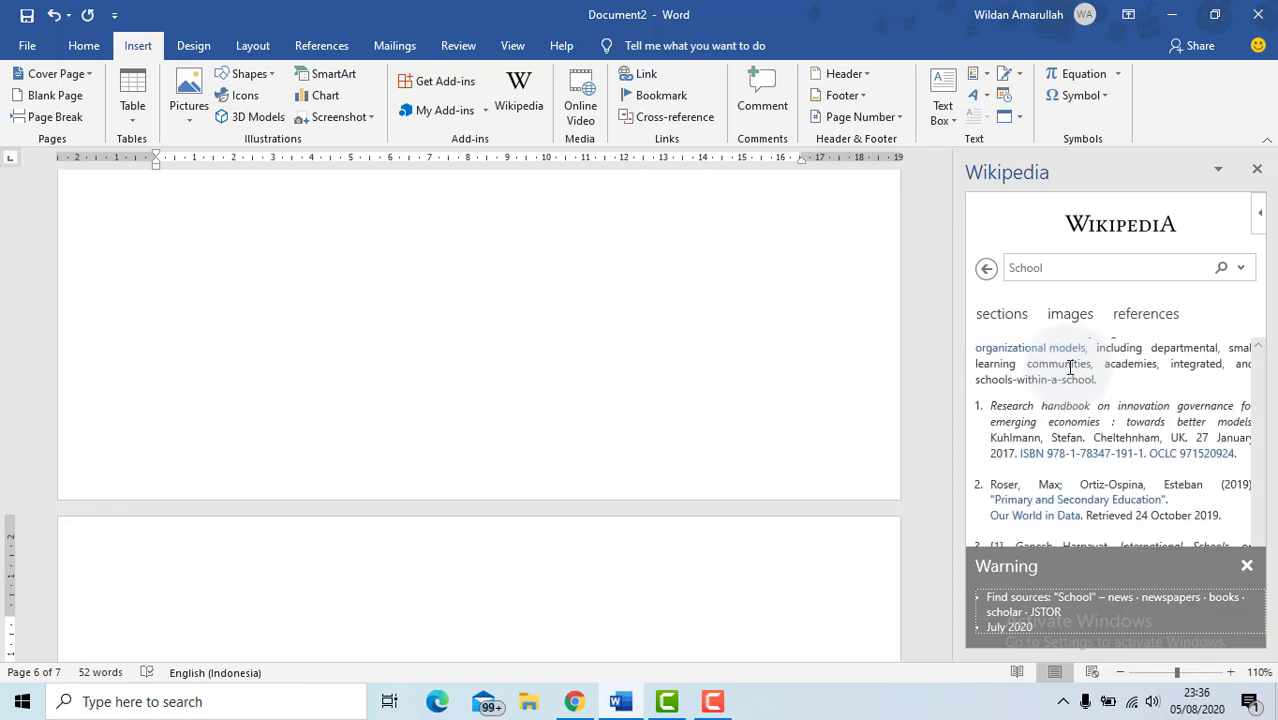
left_click(1257, 170)
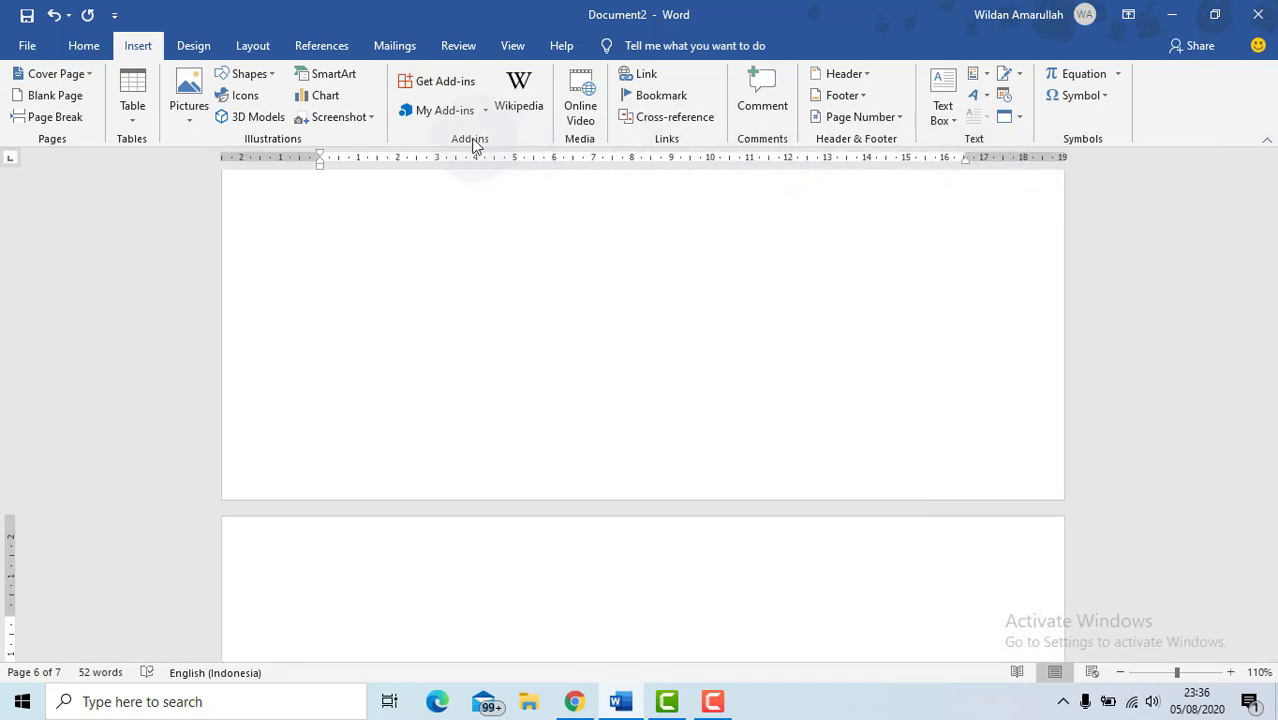
left_click(670, 284)
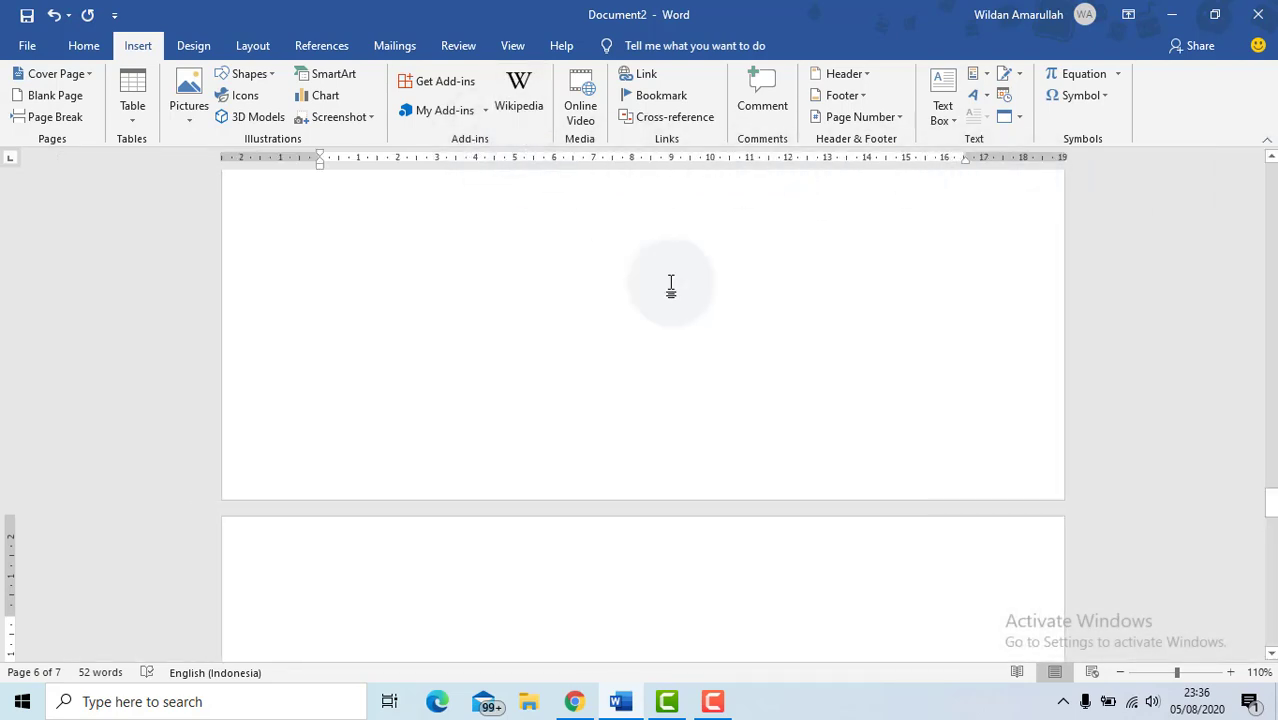
scroll(645, 274, "up", 5)
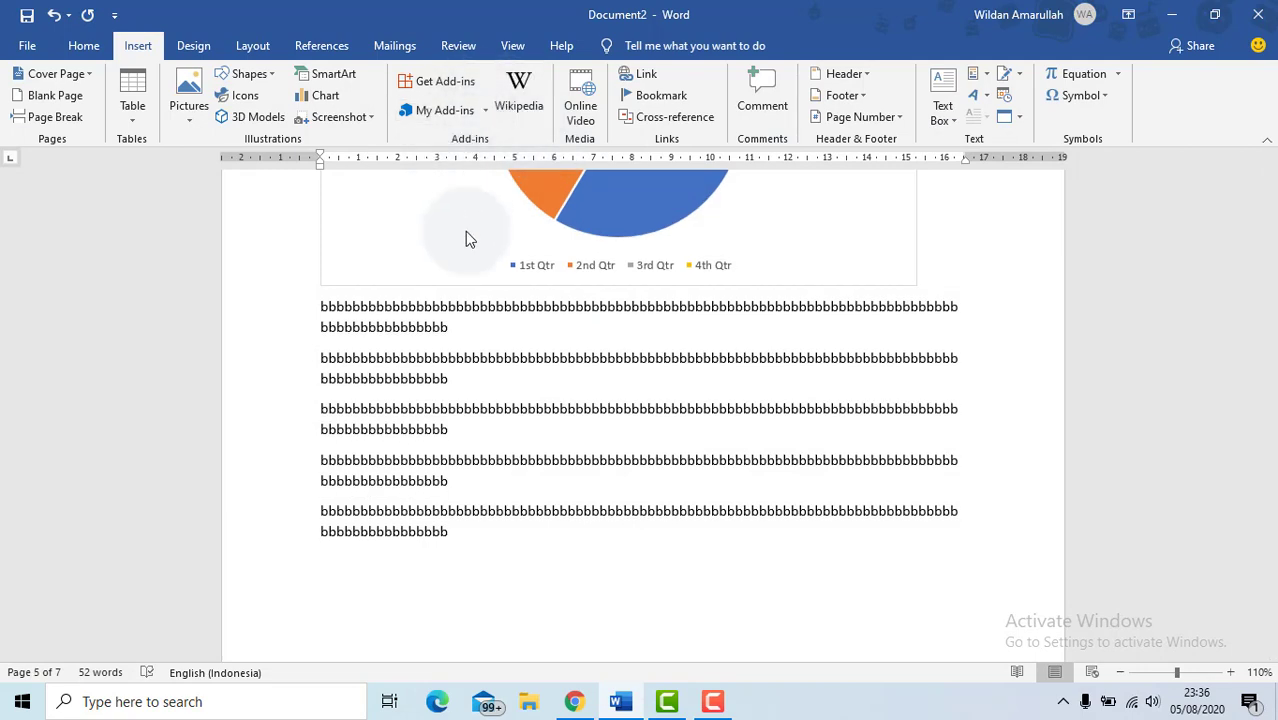
scroll(465, 270, "down", 5)
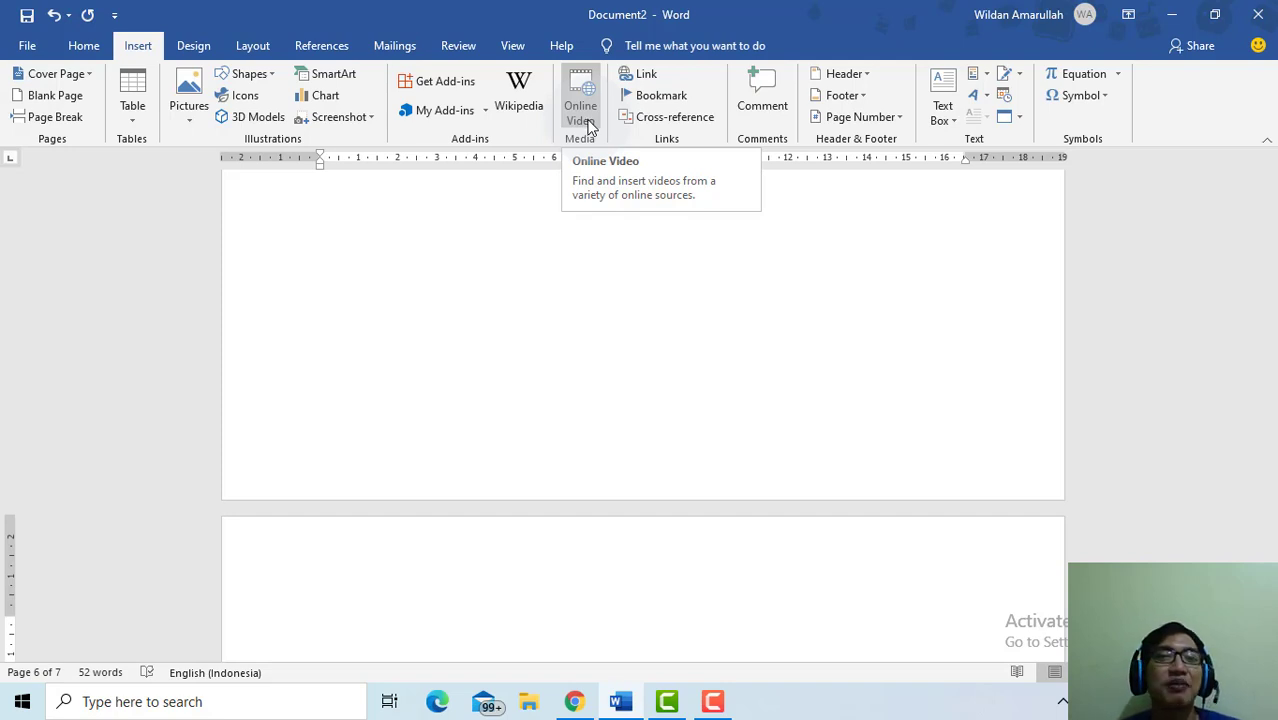
Start inserting an online video, then switch to Chrome and copy the share link of the YouTube video about Word's File menu.
left_click(588, 103)
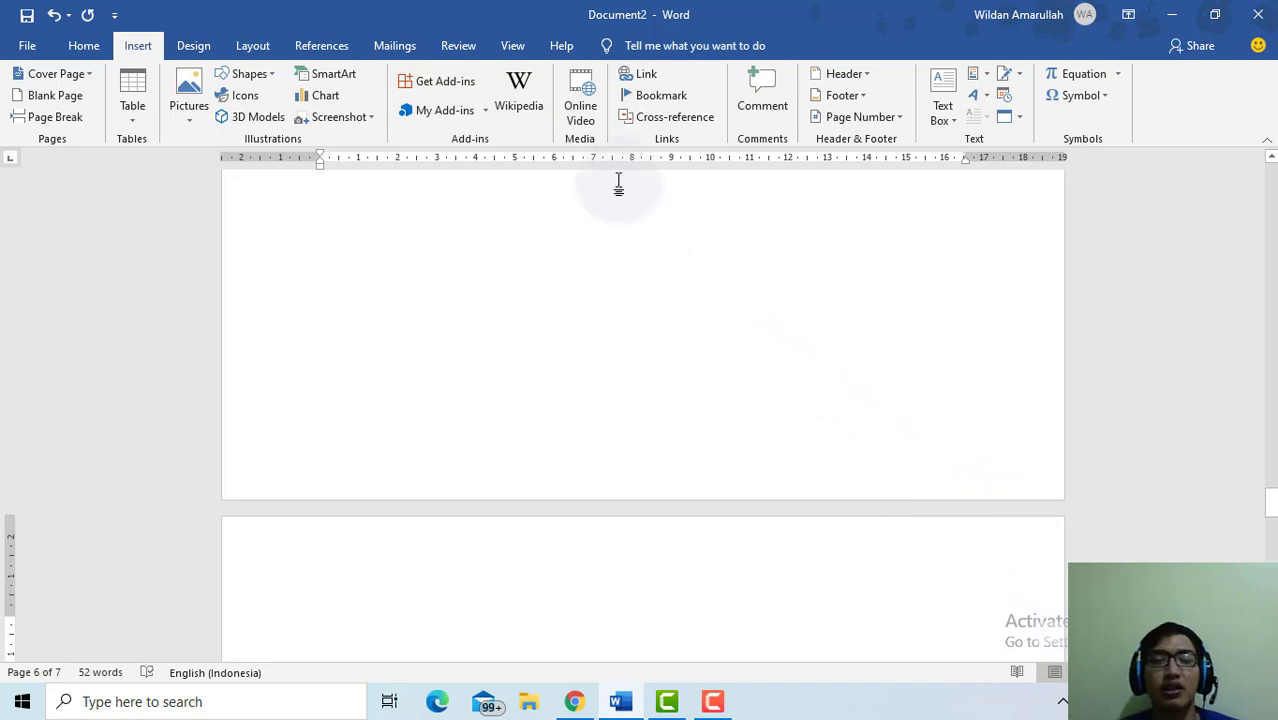
left_click(588, 115)
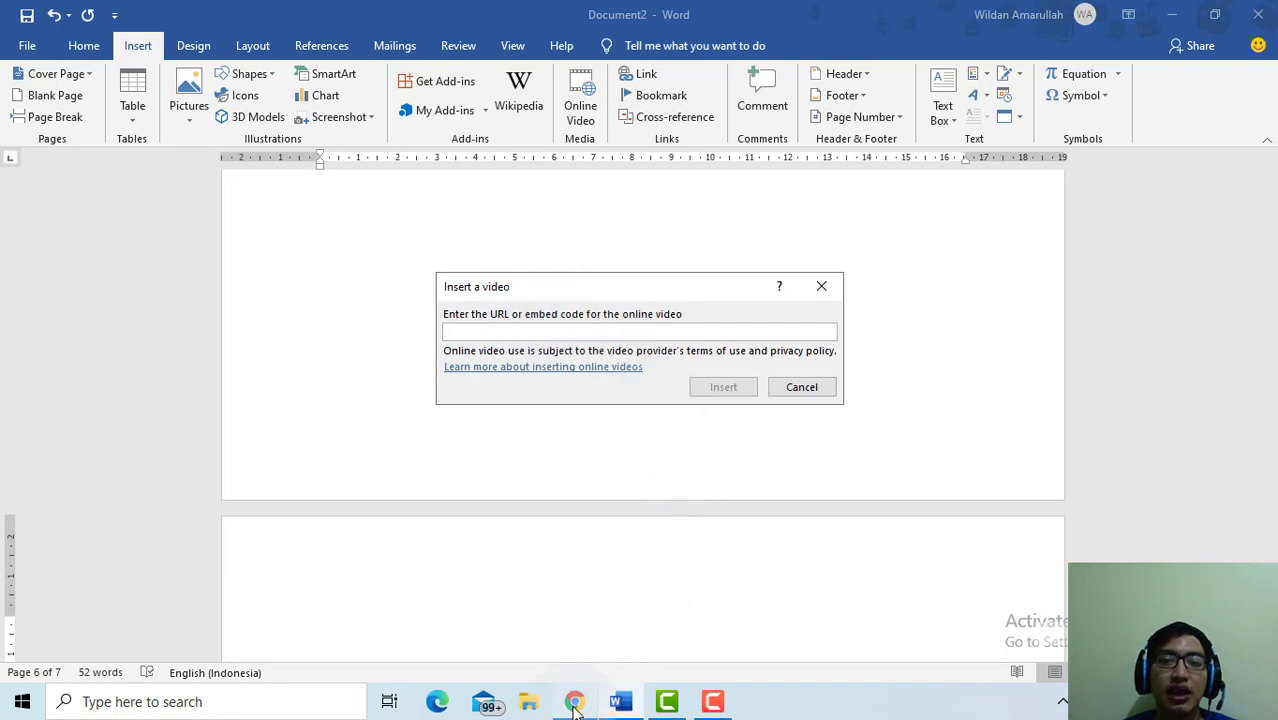
mouse_move(575, 705)
left_click(572, 640)
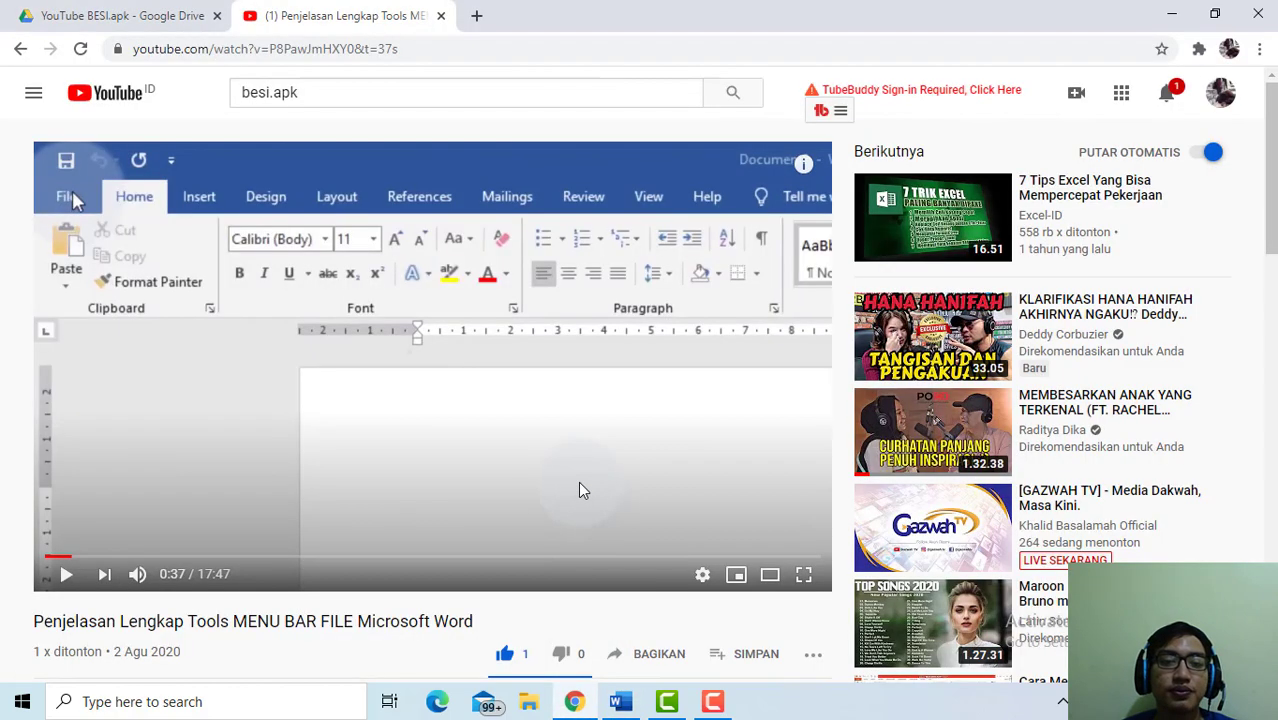
scroll(580, 484, "down", 2)
left_click(623, 478)
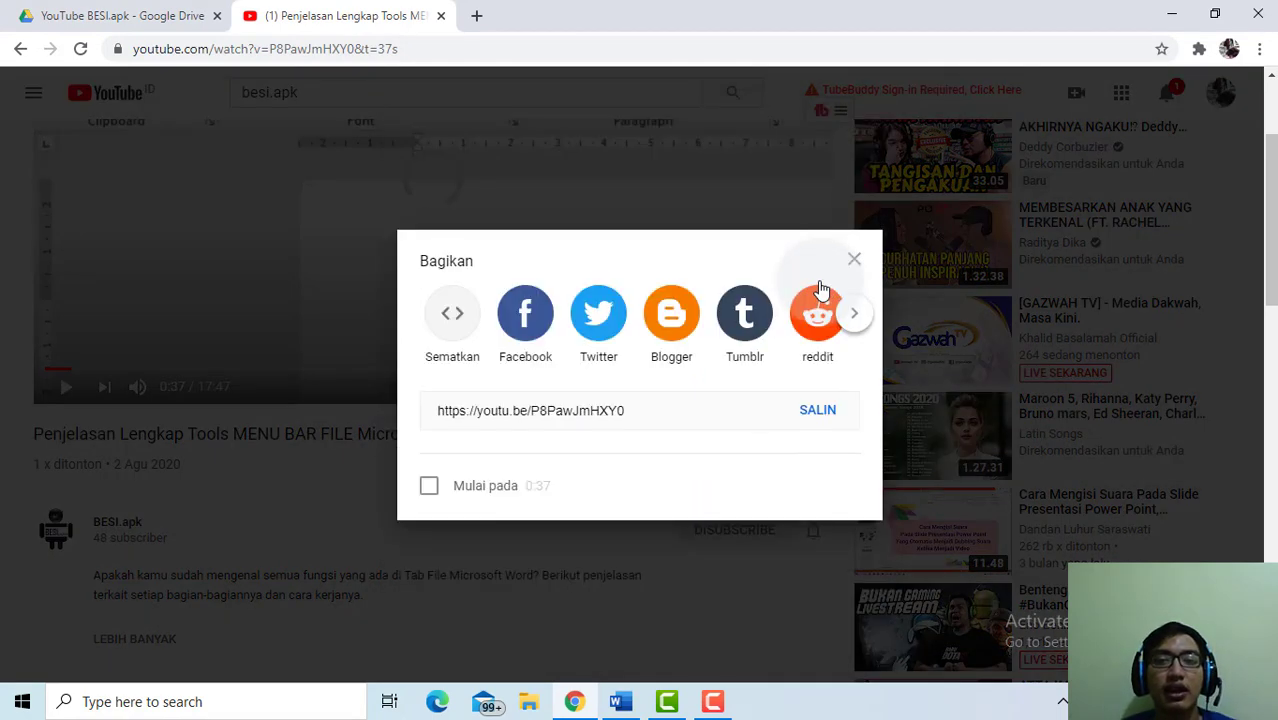
left_click(815, 410)
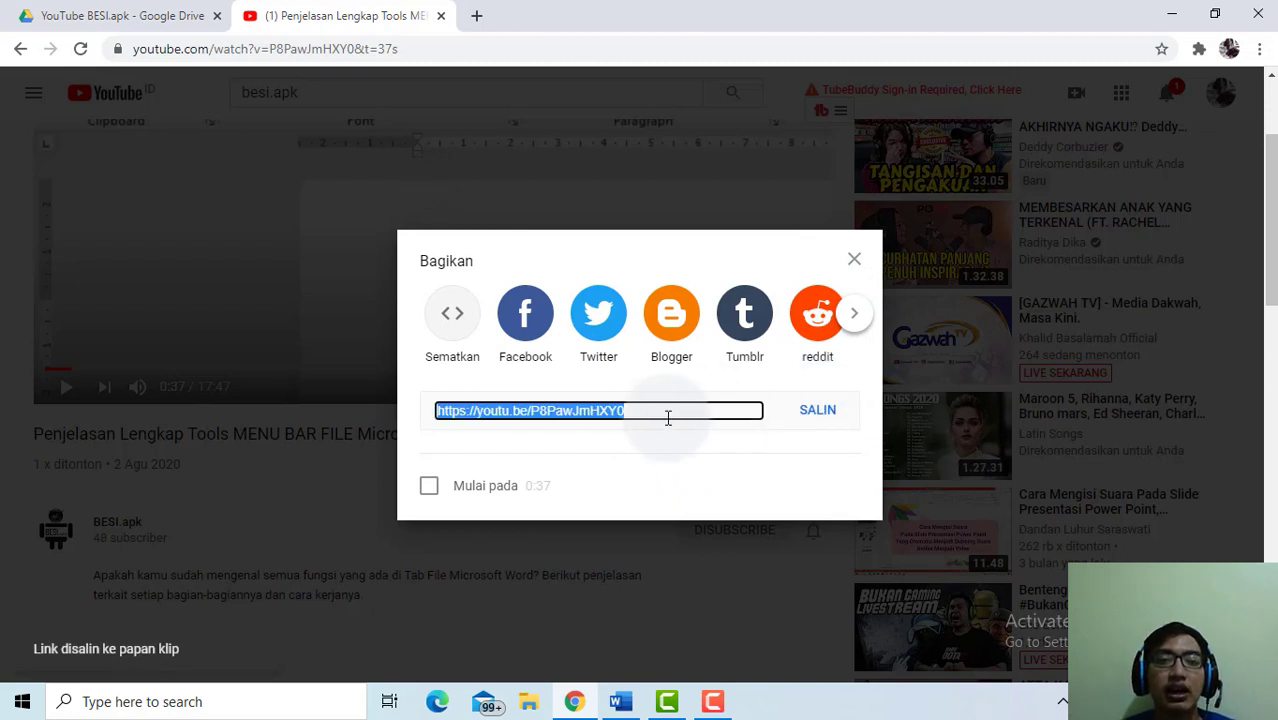
left_click(852, 262)
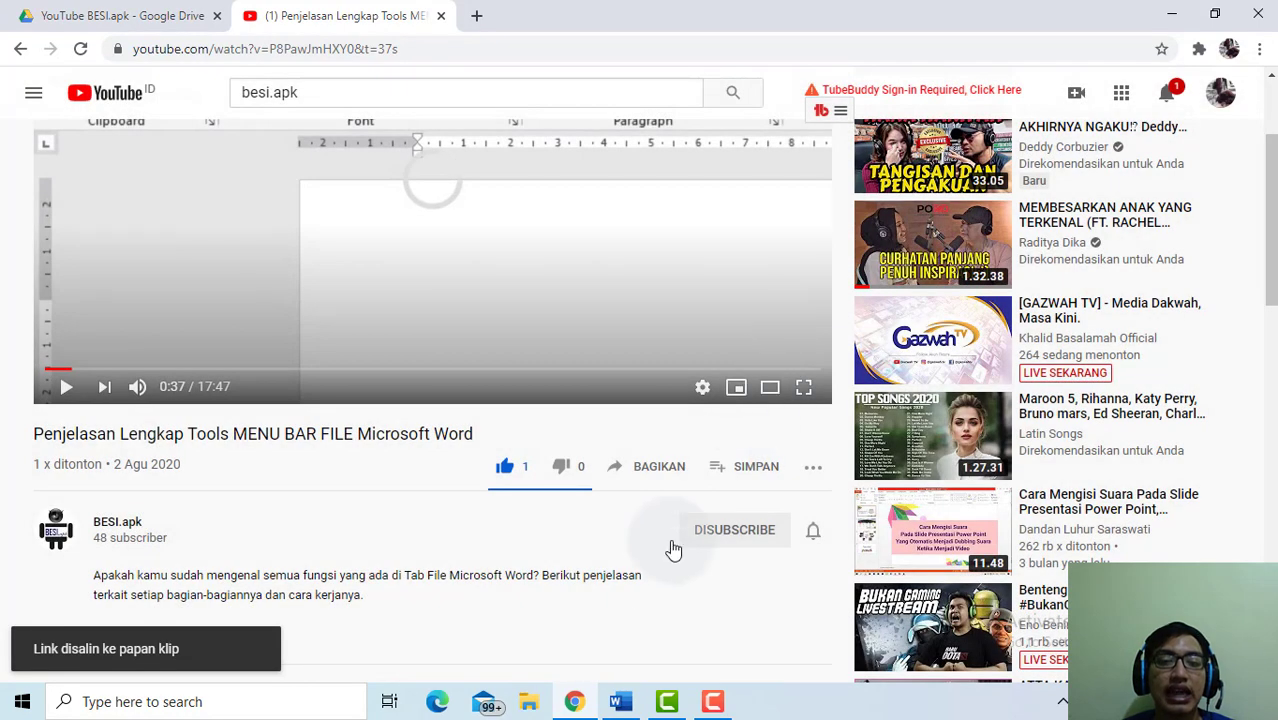
left_click(620, 699)
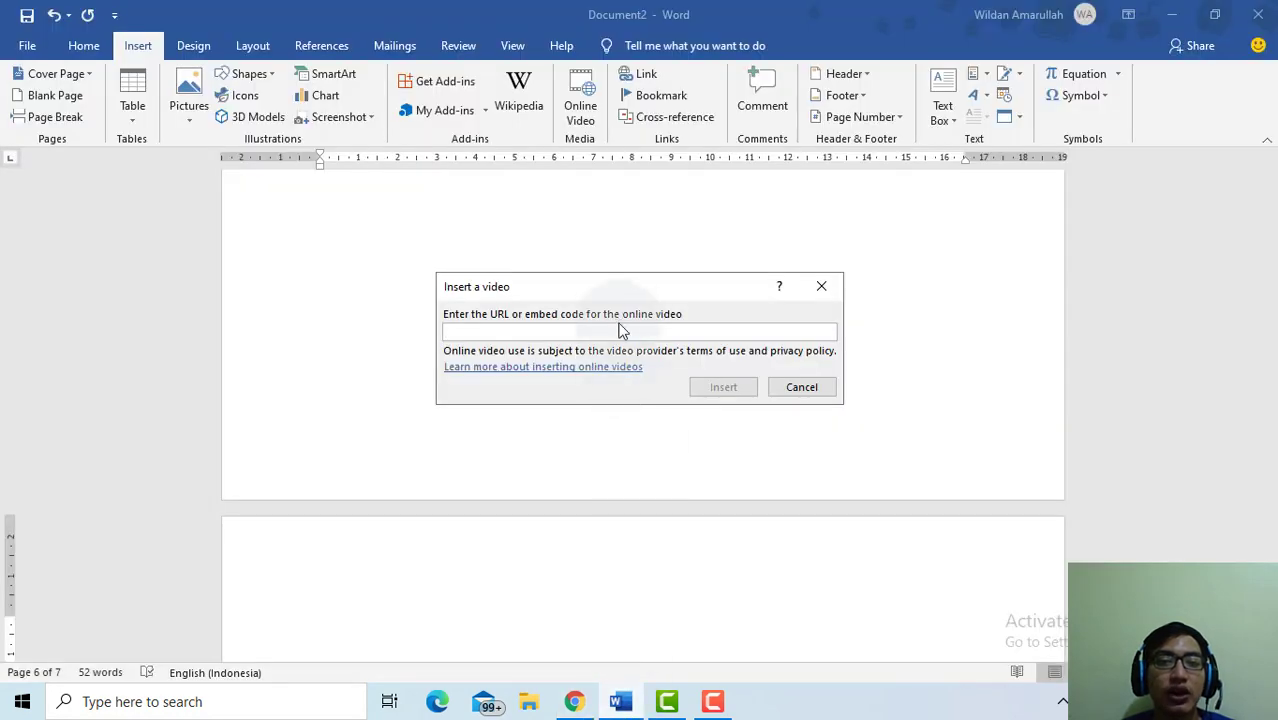
key("ctrl+v")
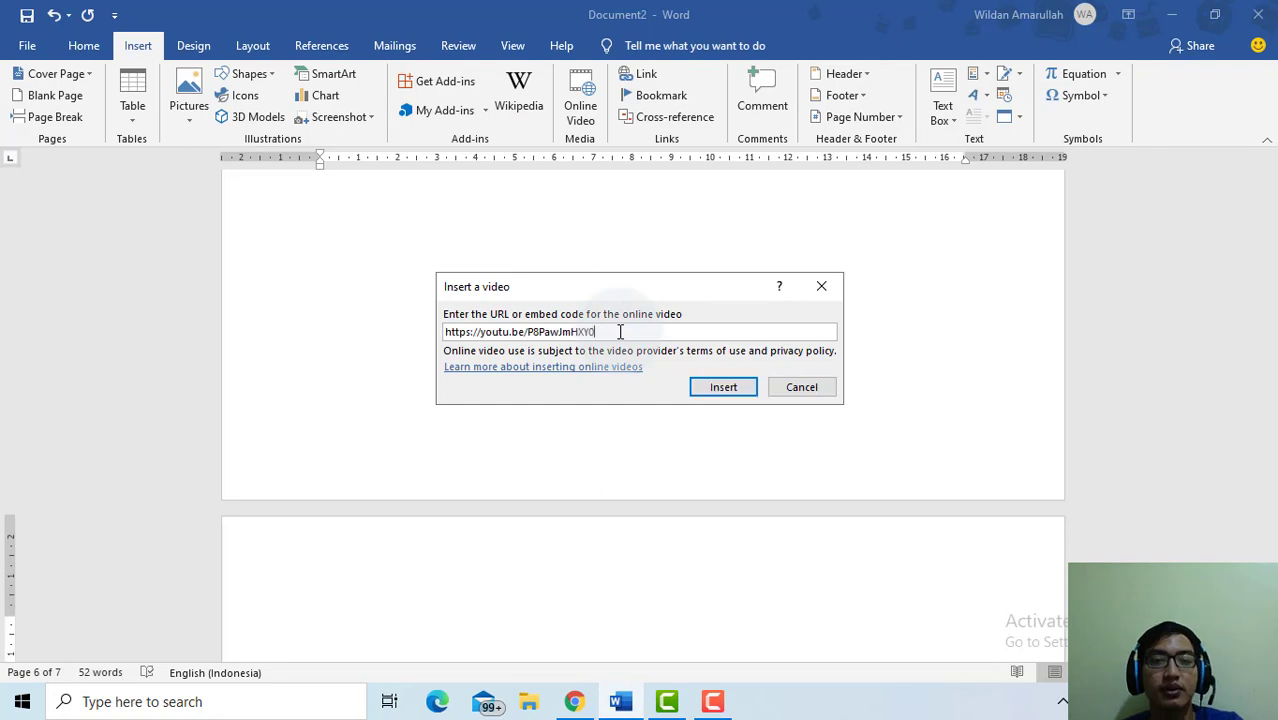
left_click(750, 392)
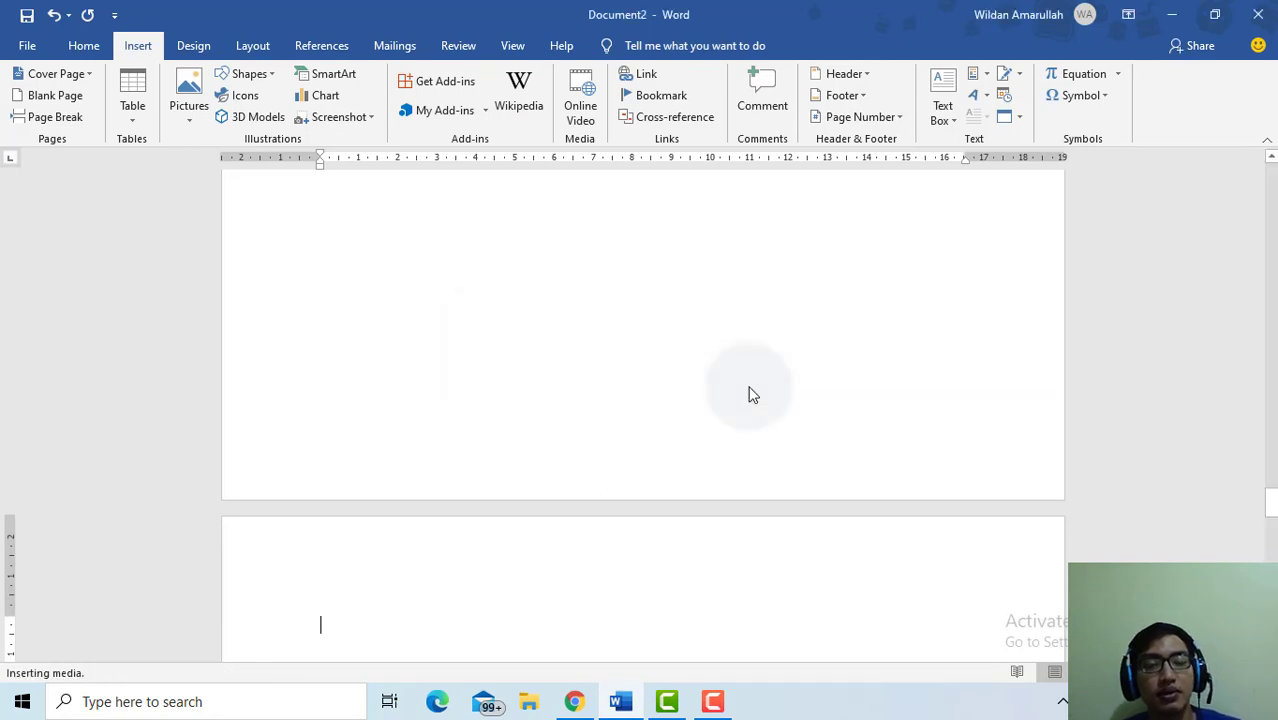
scroll(750, 392, "down", 6)
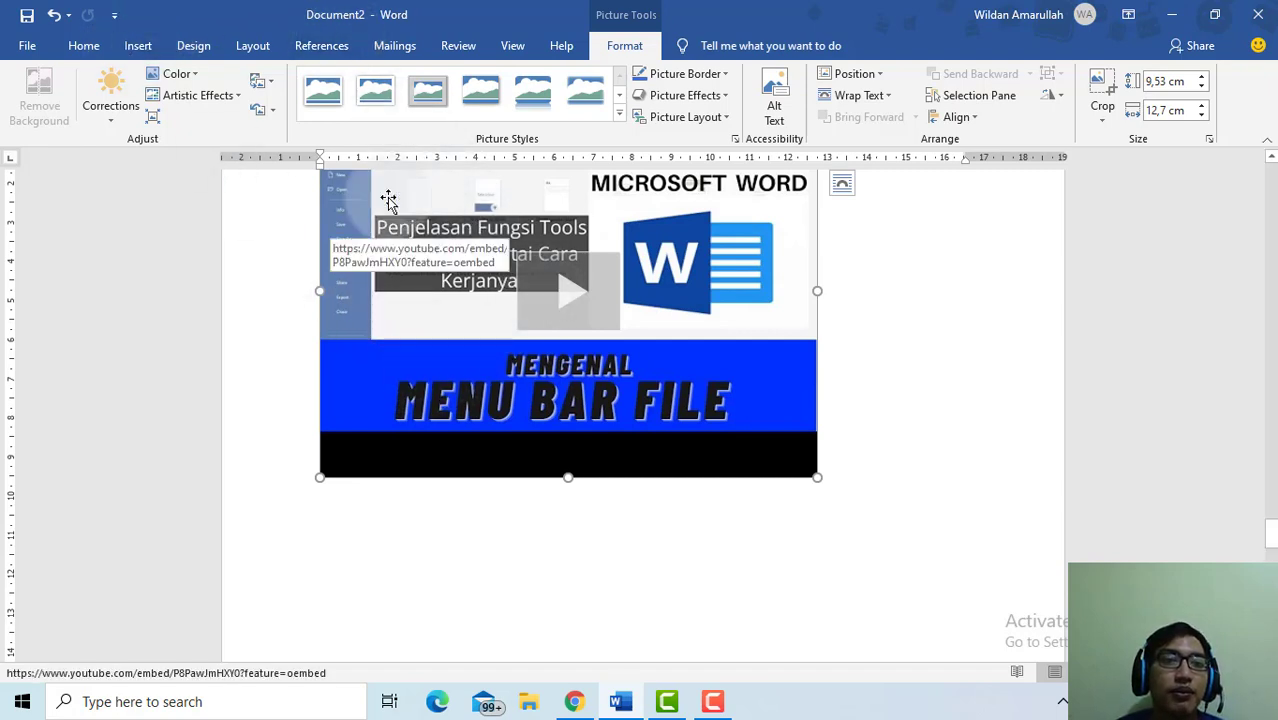
Place the cursor in the blank area below the inserted video.
left_click(138, 45)
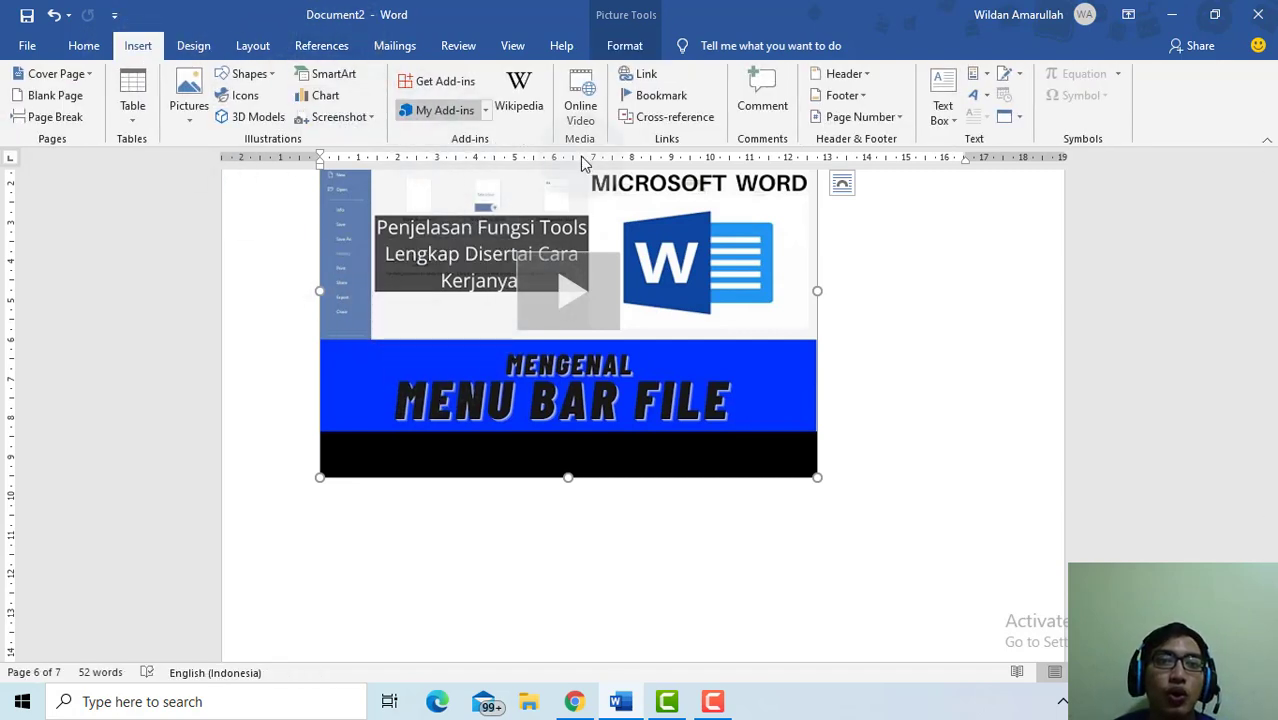
left_click(562, 304)
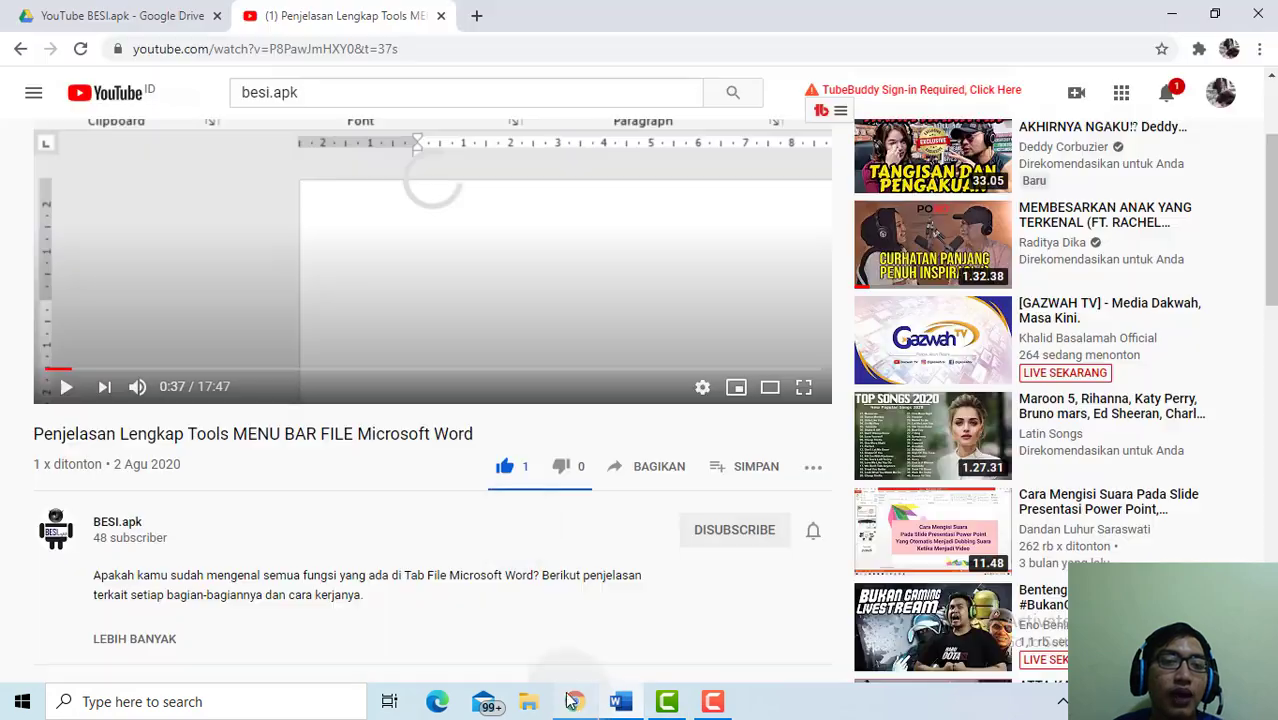
left_click(620, 701)
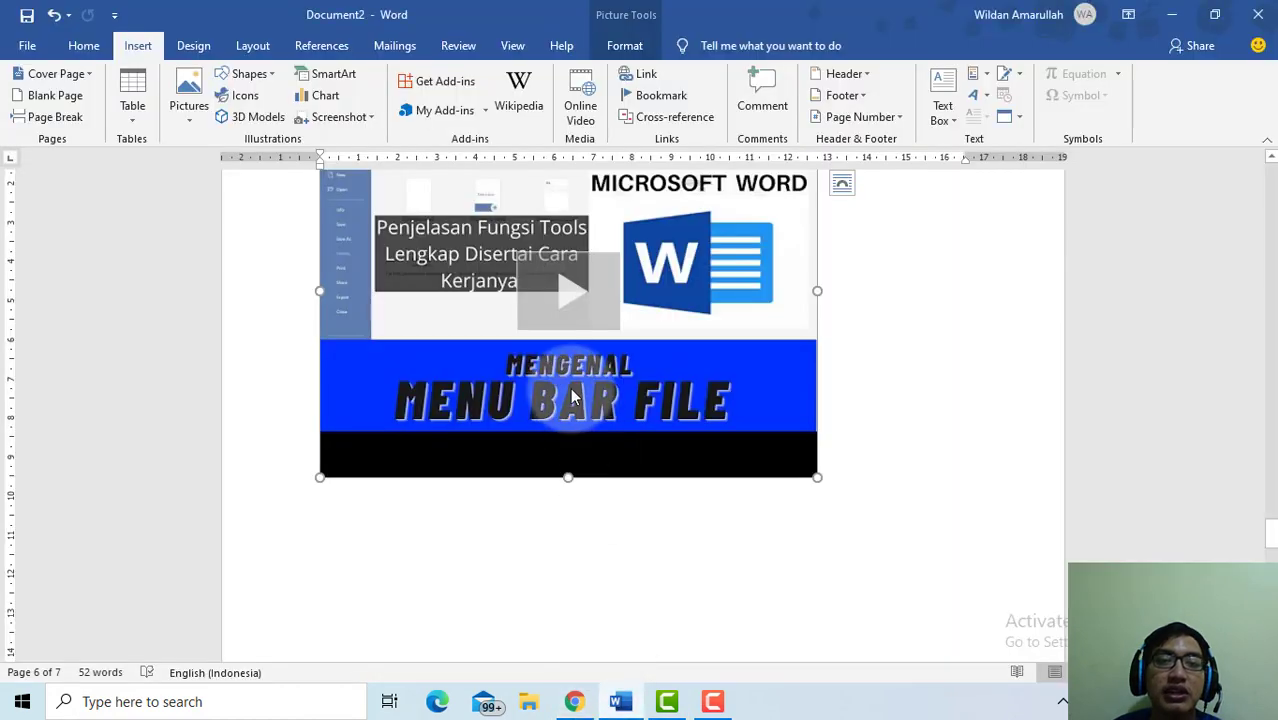
scroll(722, 245, "up", 1)
scroll(722, 240, "down", 6)
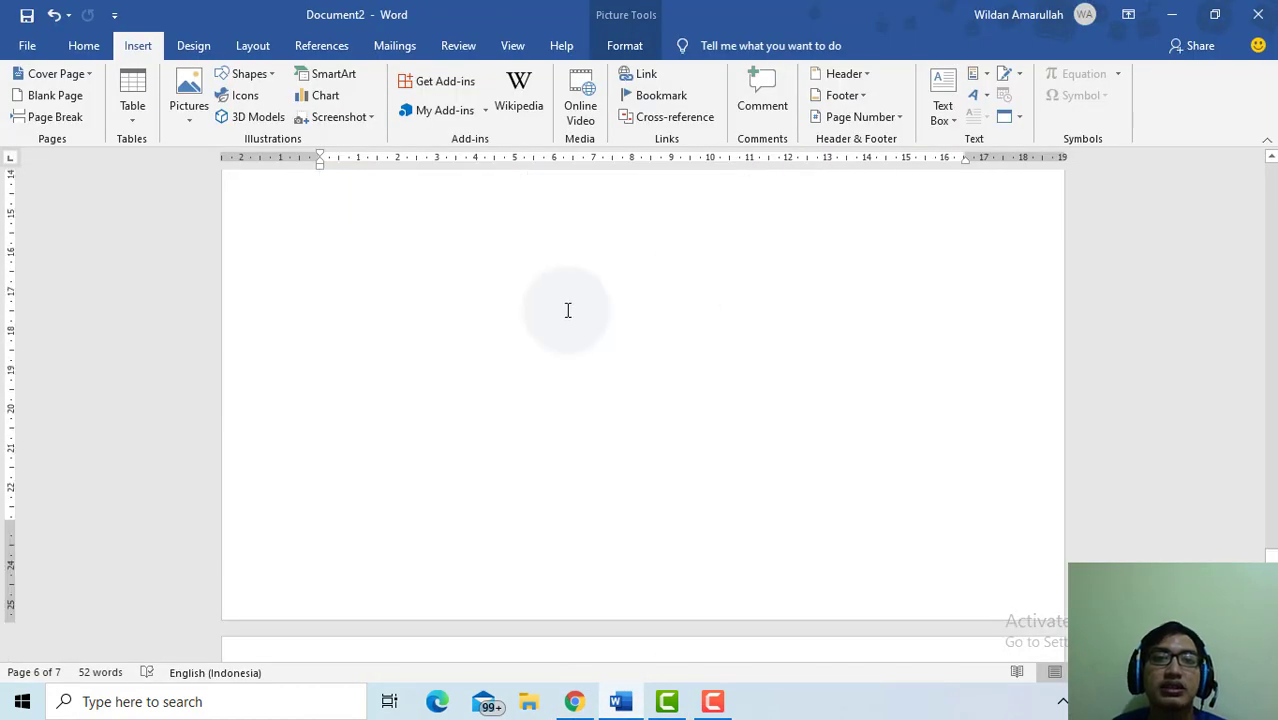
scroll(565, 308, "up", 2)
left_click(542, 347)
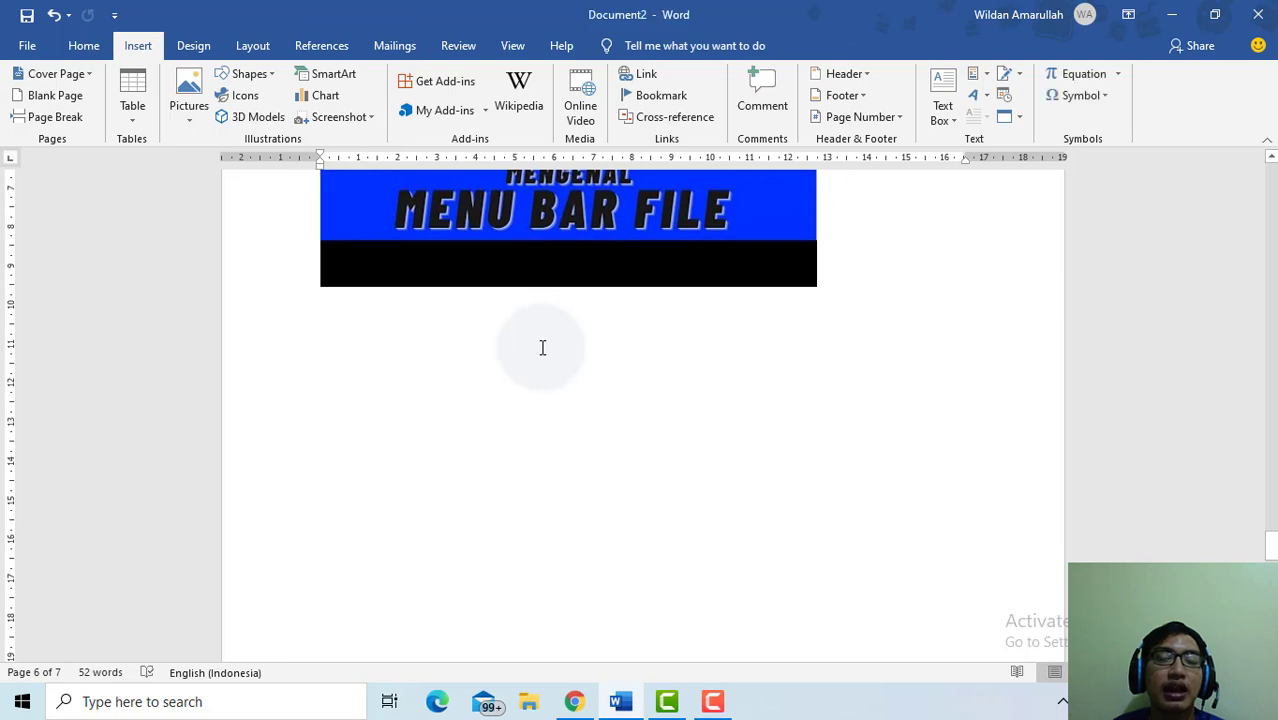
scroll(468, 290, "up", 2)
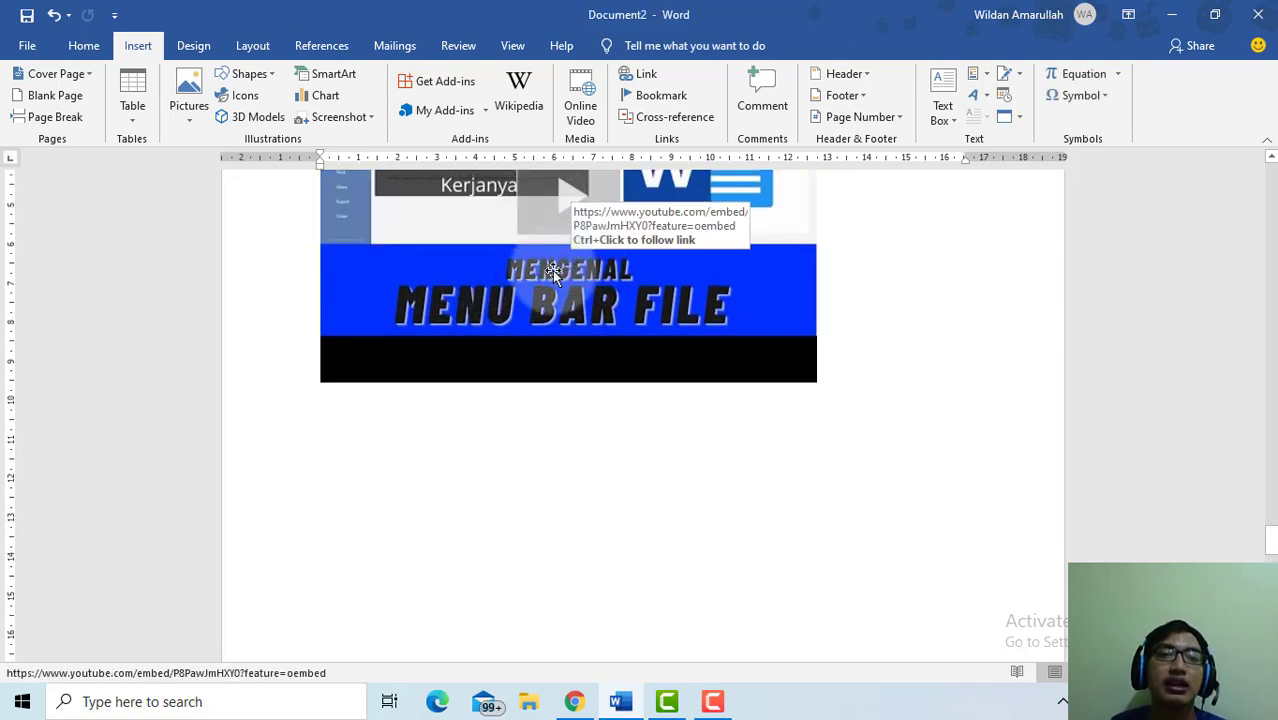
scroll(555, 268, "up", 3)
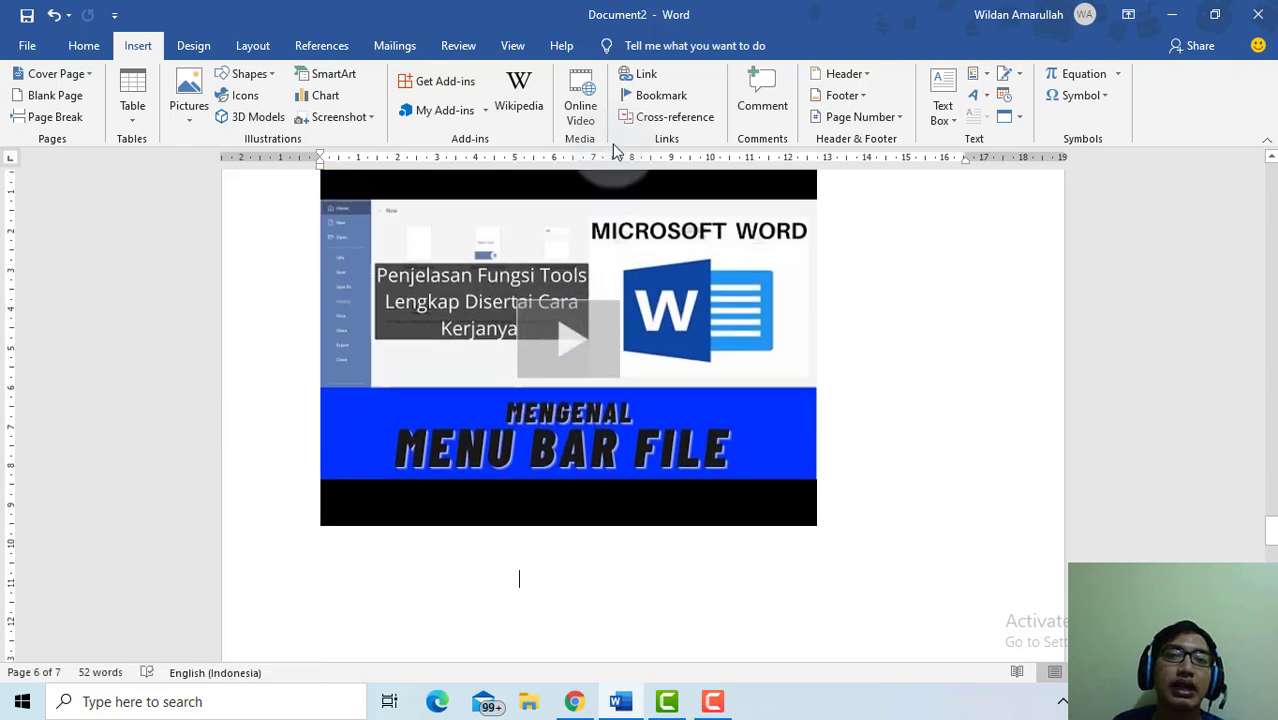
left_click(633, 73)
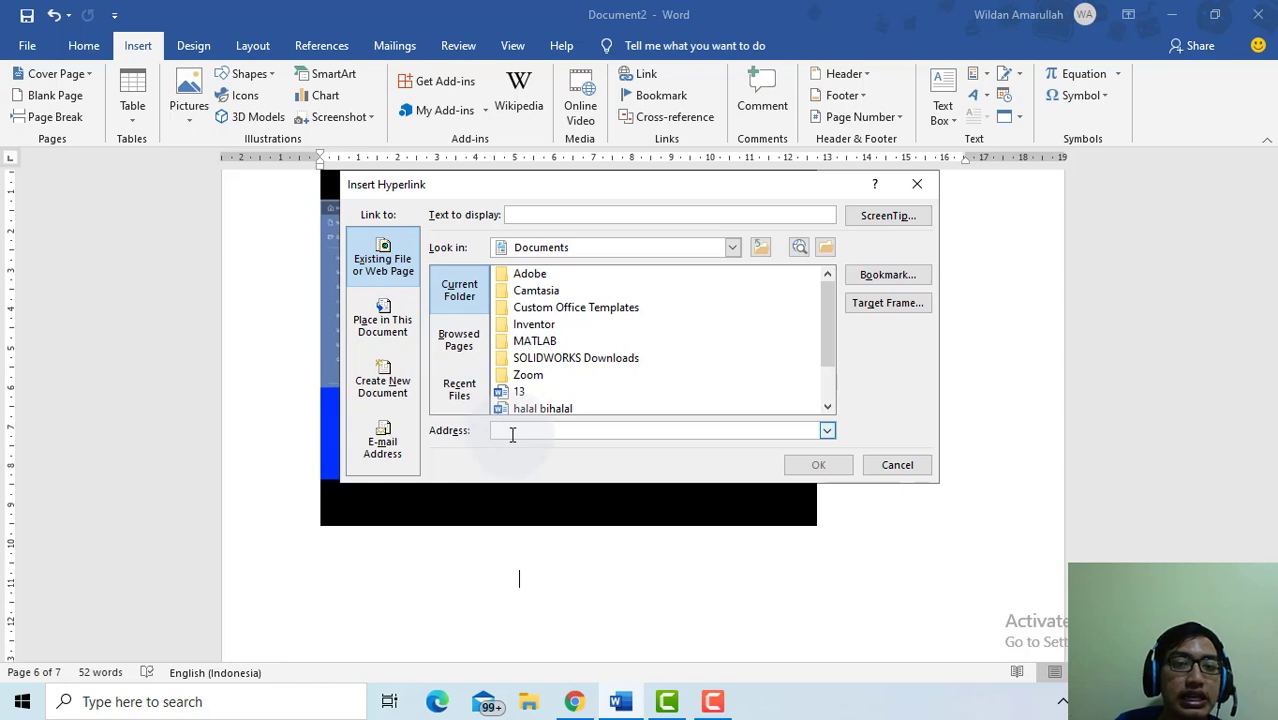
scroll(548, 370, "down", 1)
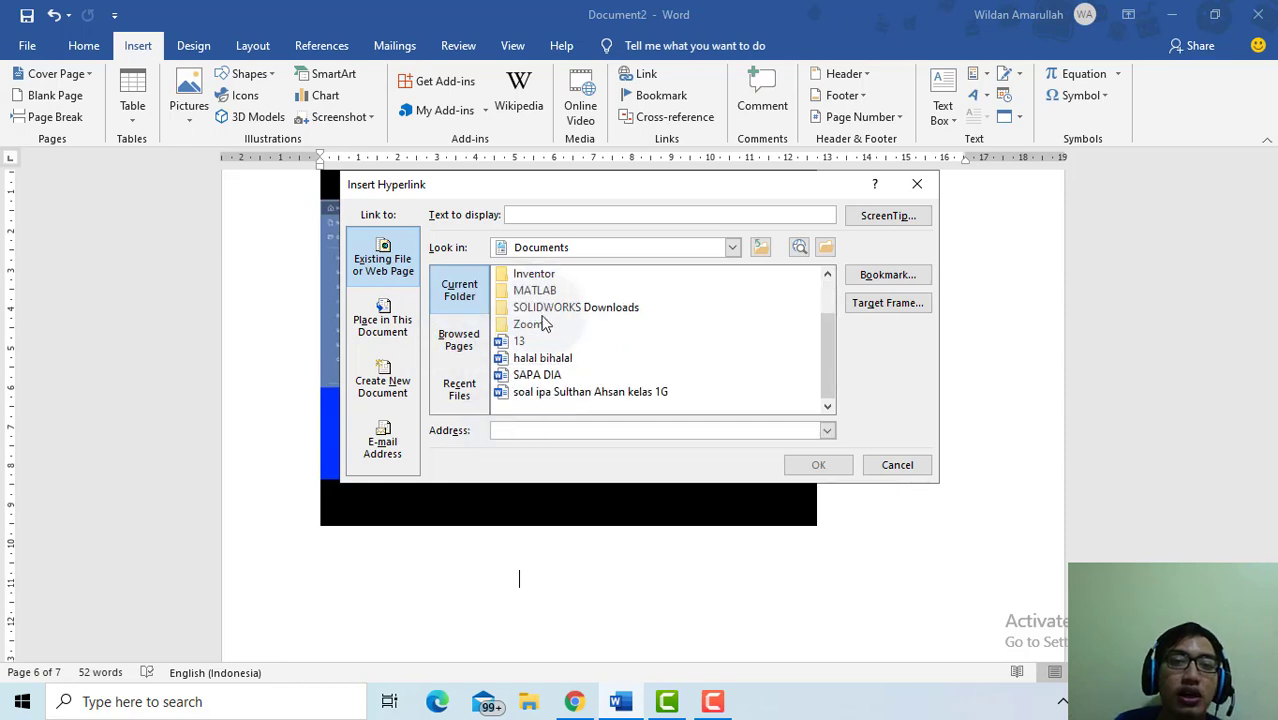
left_click(521, 375)
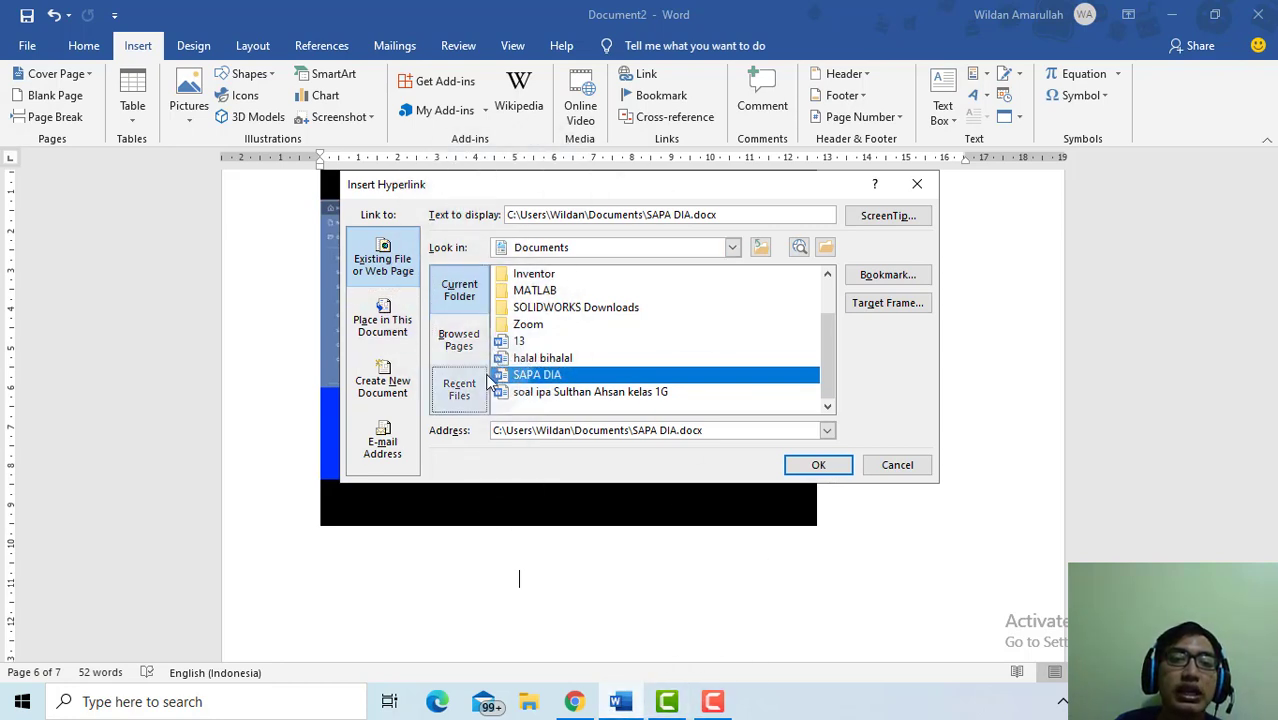
left_click(710, 430)
left_click_drag(710, 430, 463, 422)
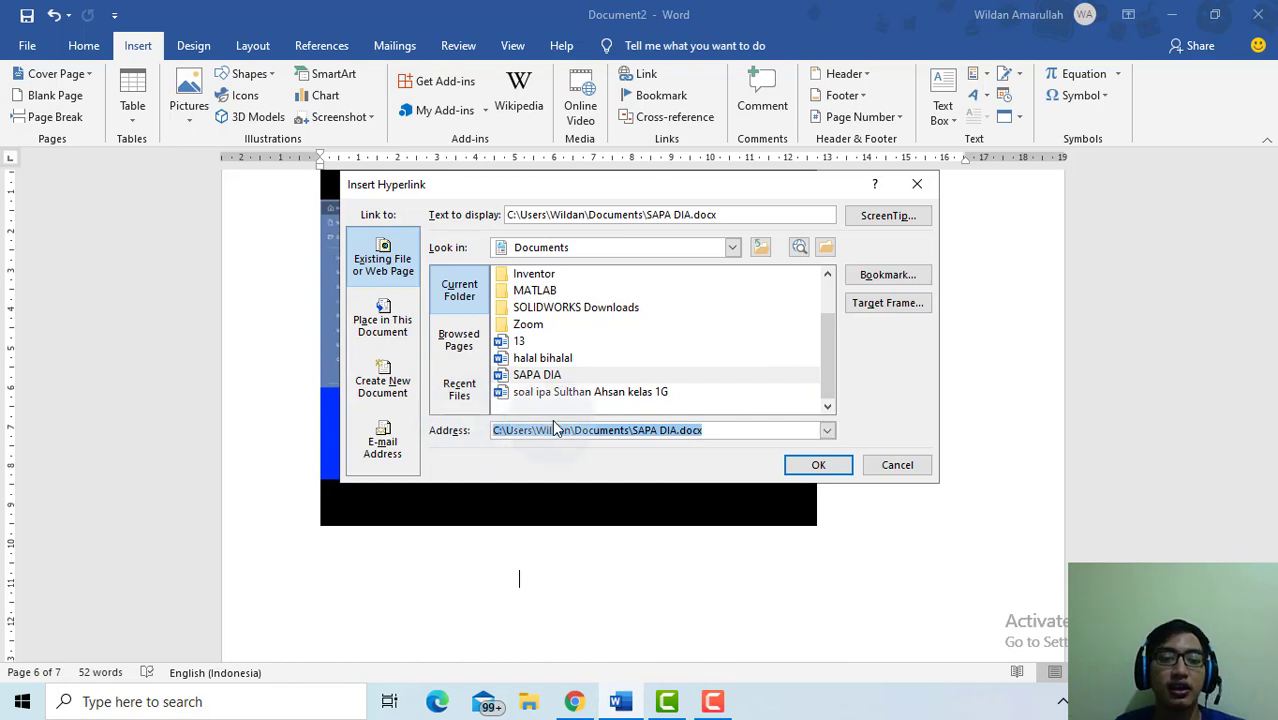
type("https://youtu.be/P8PawJmHXY0")
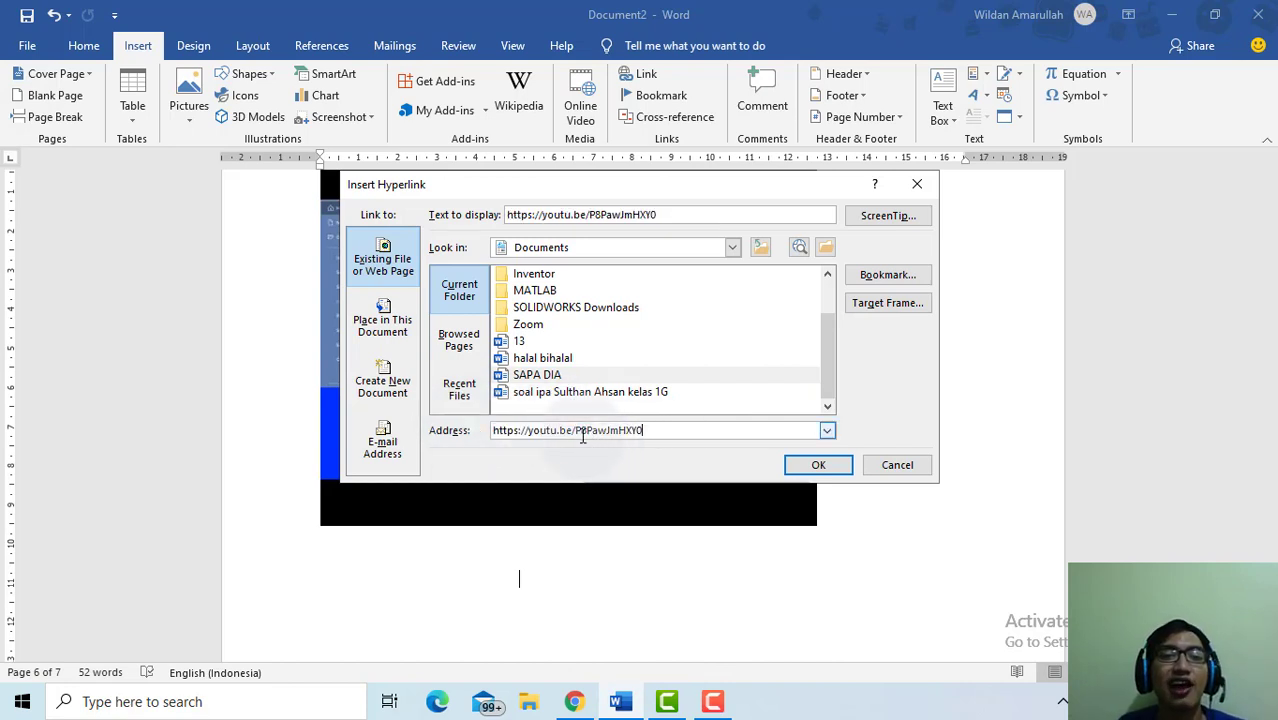
left_click(818, 465)
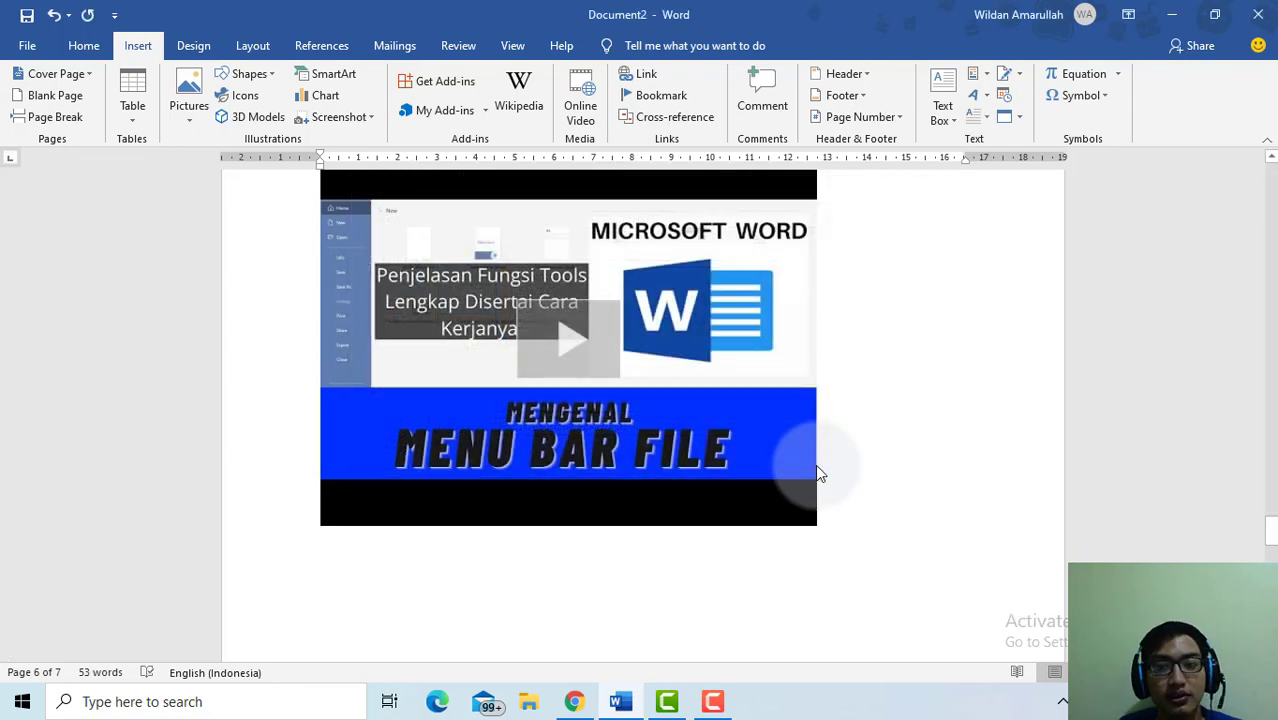
Remove the break before the YouTube hyperlink so that it sits directly below the video.
scroll(826, 440, "up", 5)
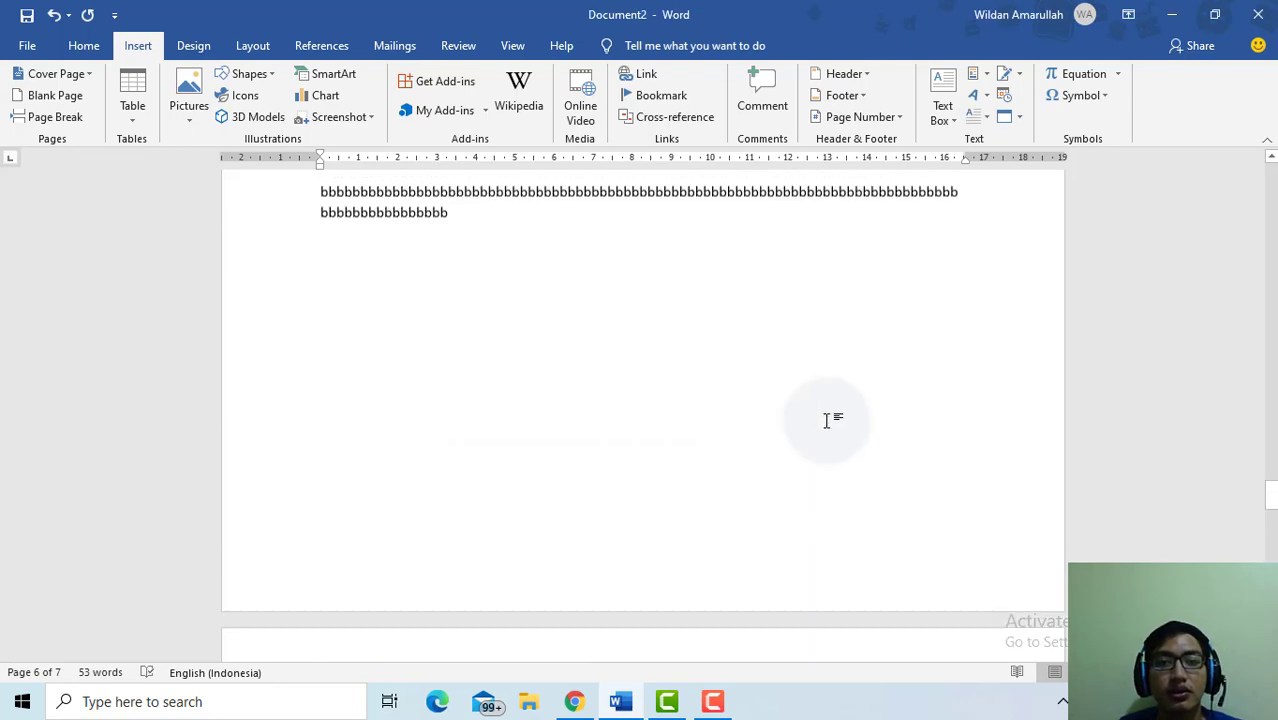
scroll(826, 420, "down", 10)
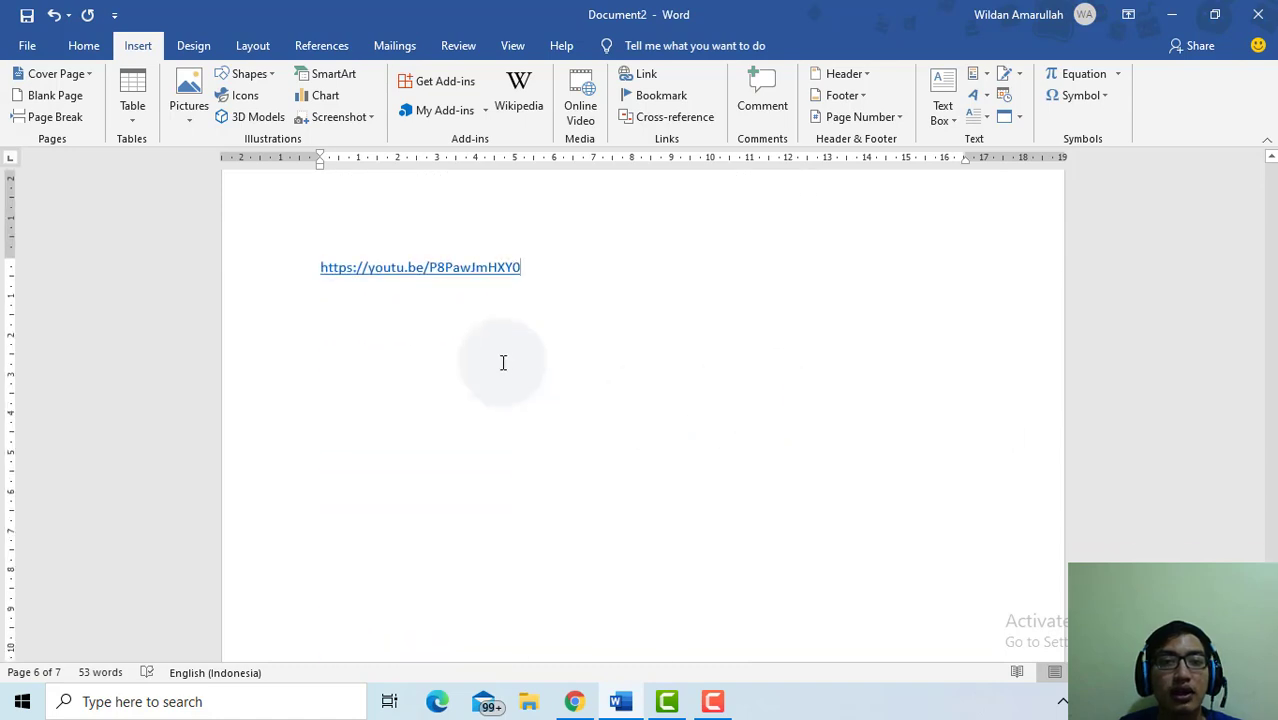
scroll(503, 362, "up", 2)
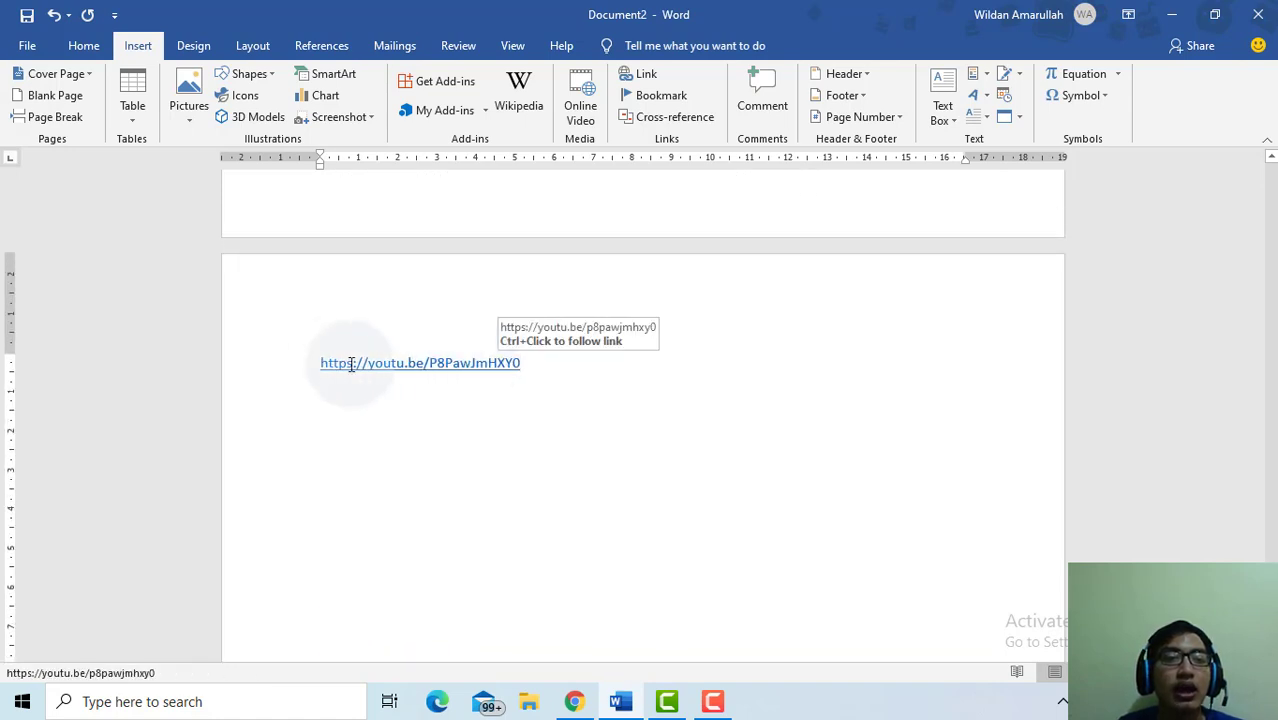
left_click(320, 363)
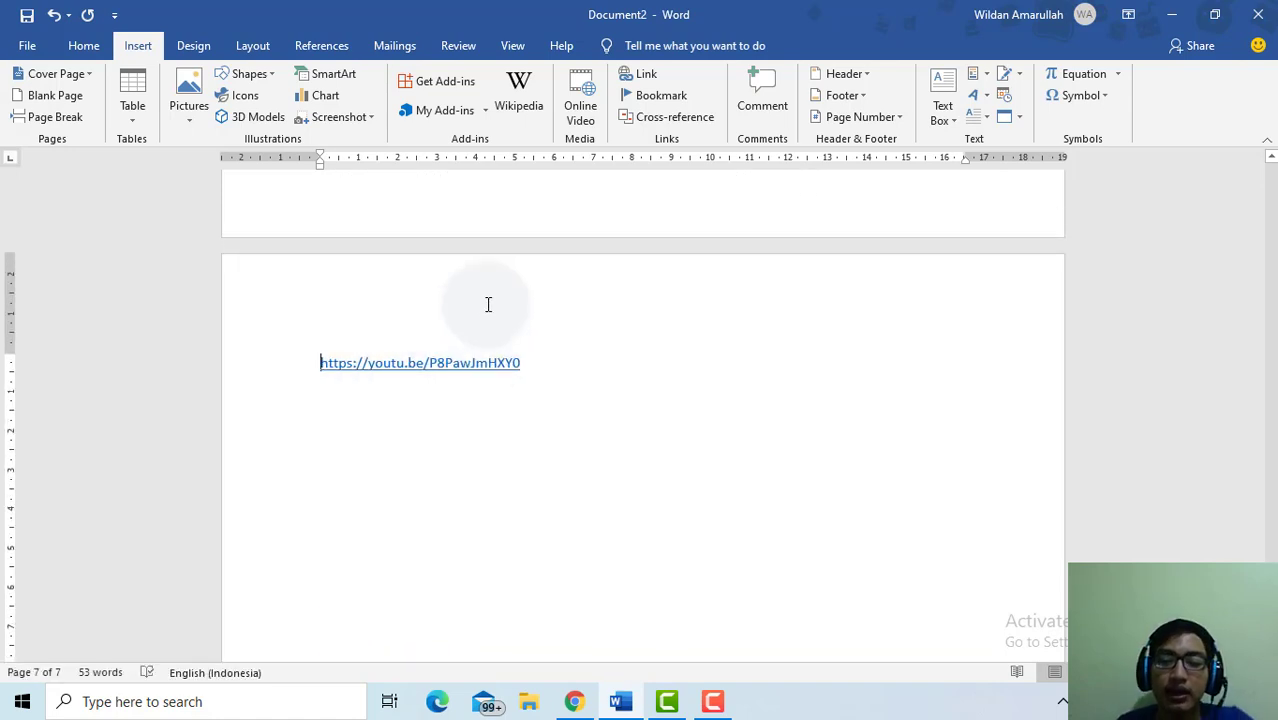
key("BackSpace")
scroll(484, 326, "up", 9)
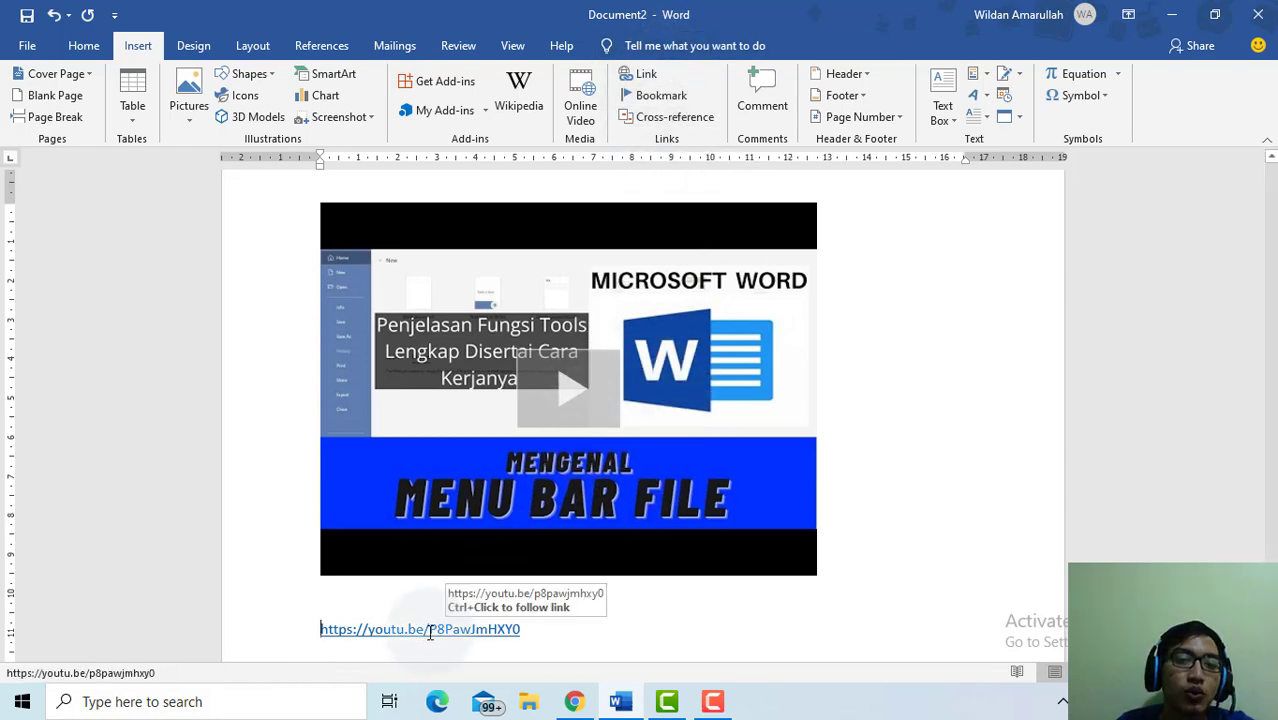
Review the inserted elements throughout the document, from the table on page 2 to the video and hyperlink at the end.
scroll(583, 390, "up", 10)
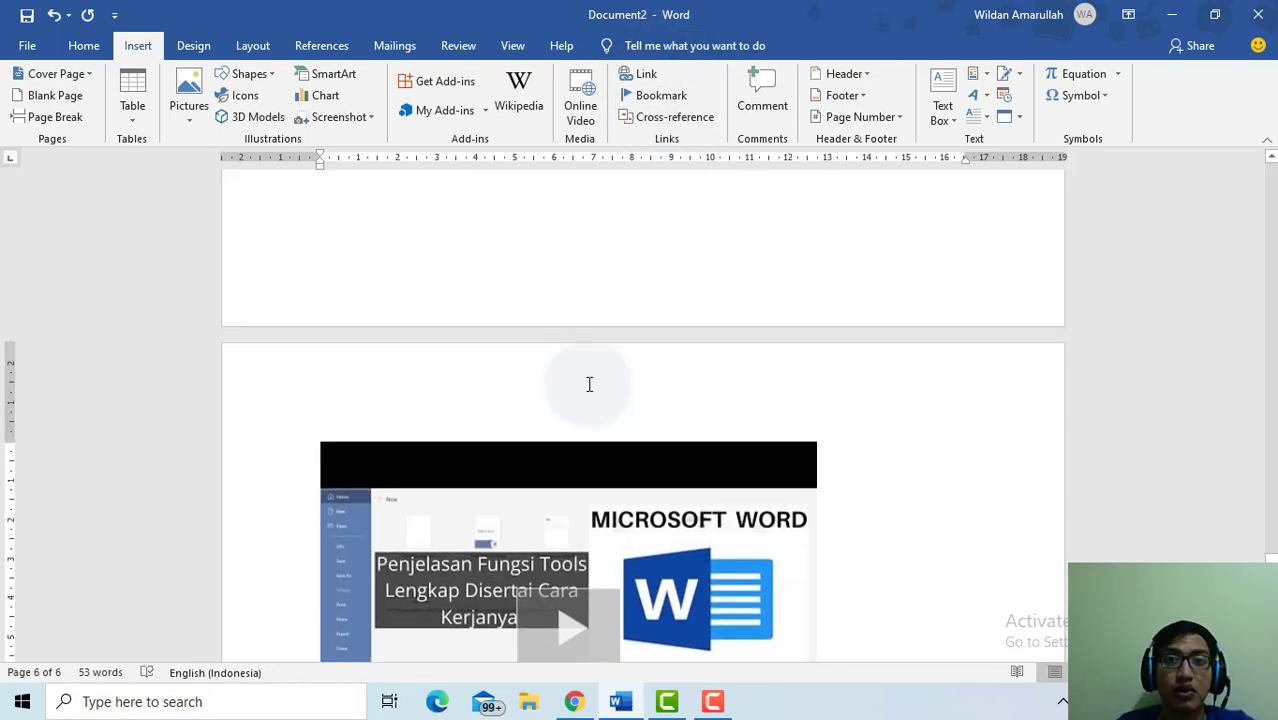
scroll(586, 383, "up", 15)
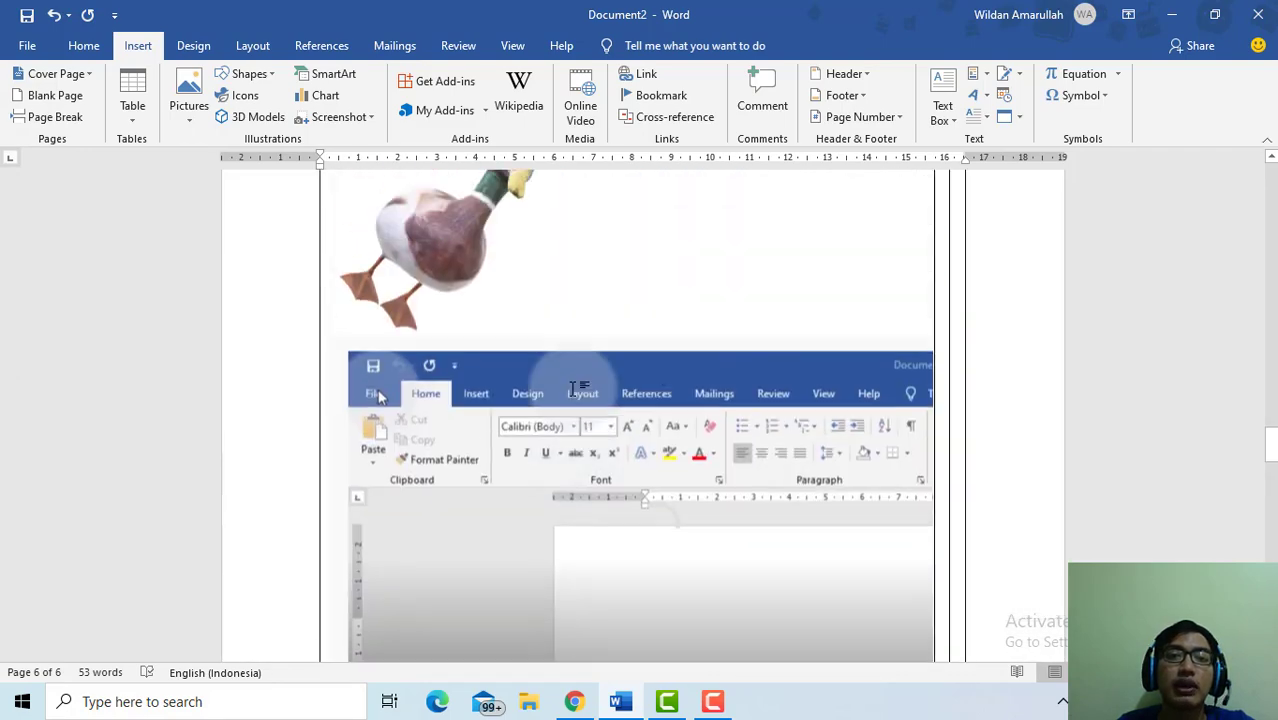
scroll(574, 384, "up", 15)
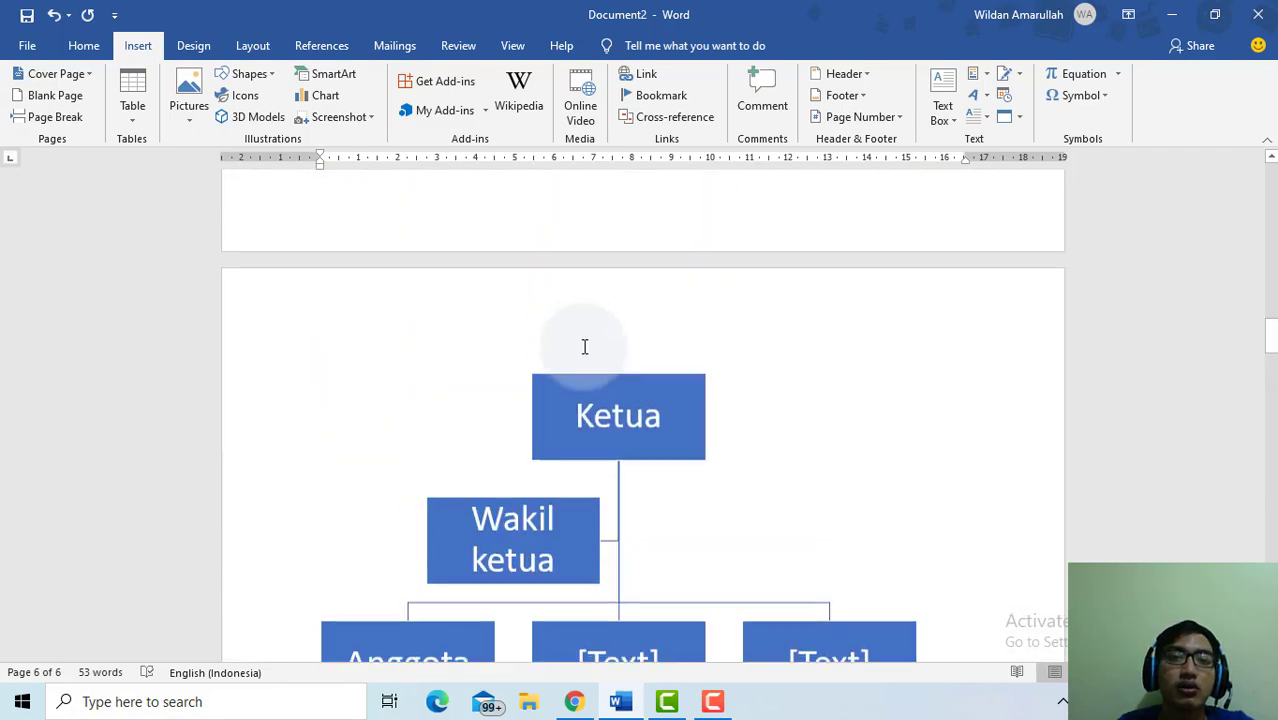
scroll(591, 312, "up", 5)
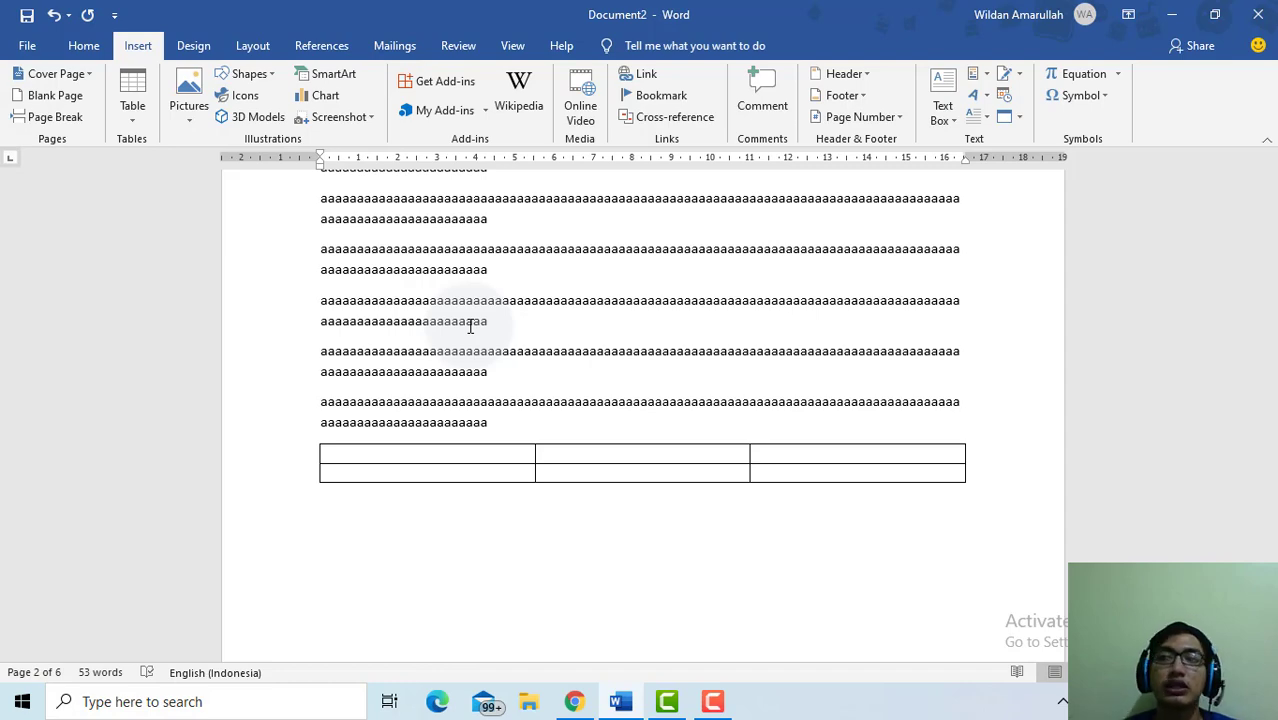
scroll(470, 326, "down", 15)
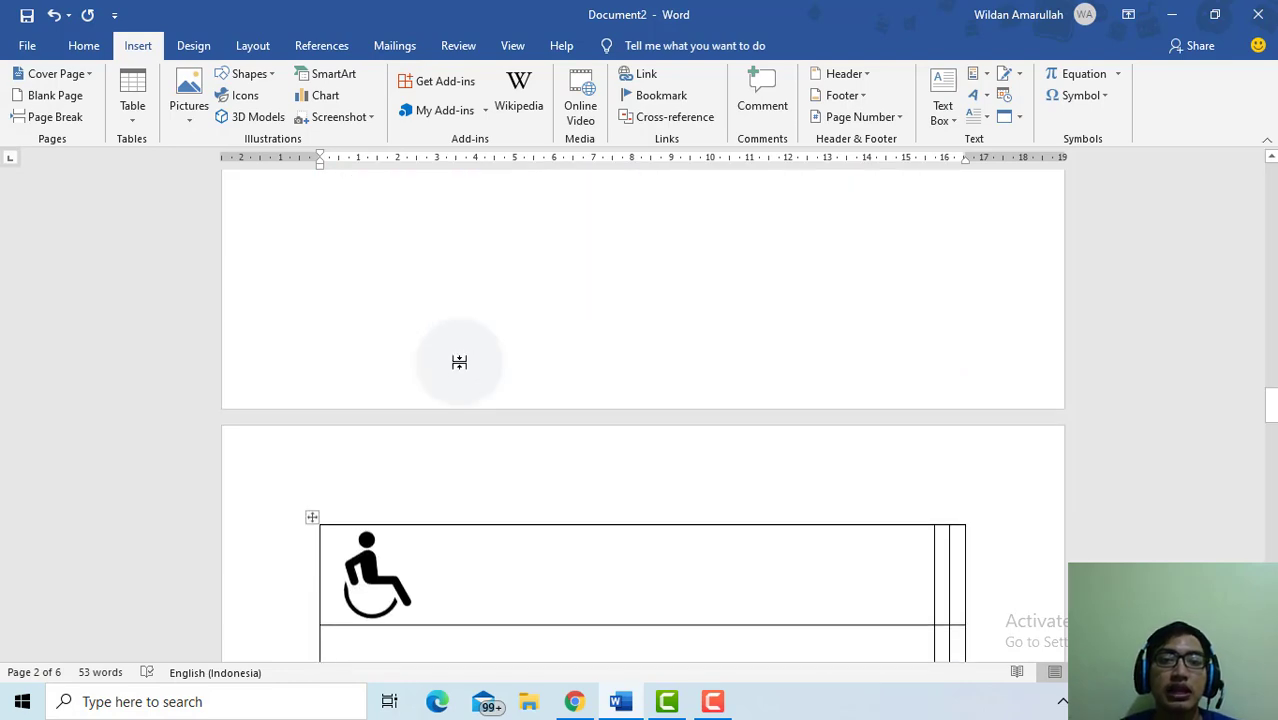
scroll(459, 362, "down", 15)
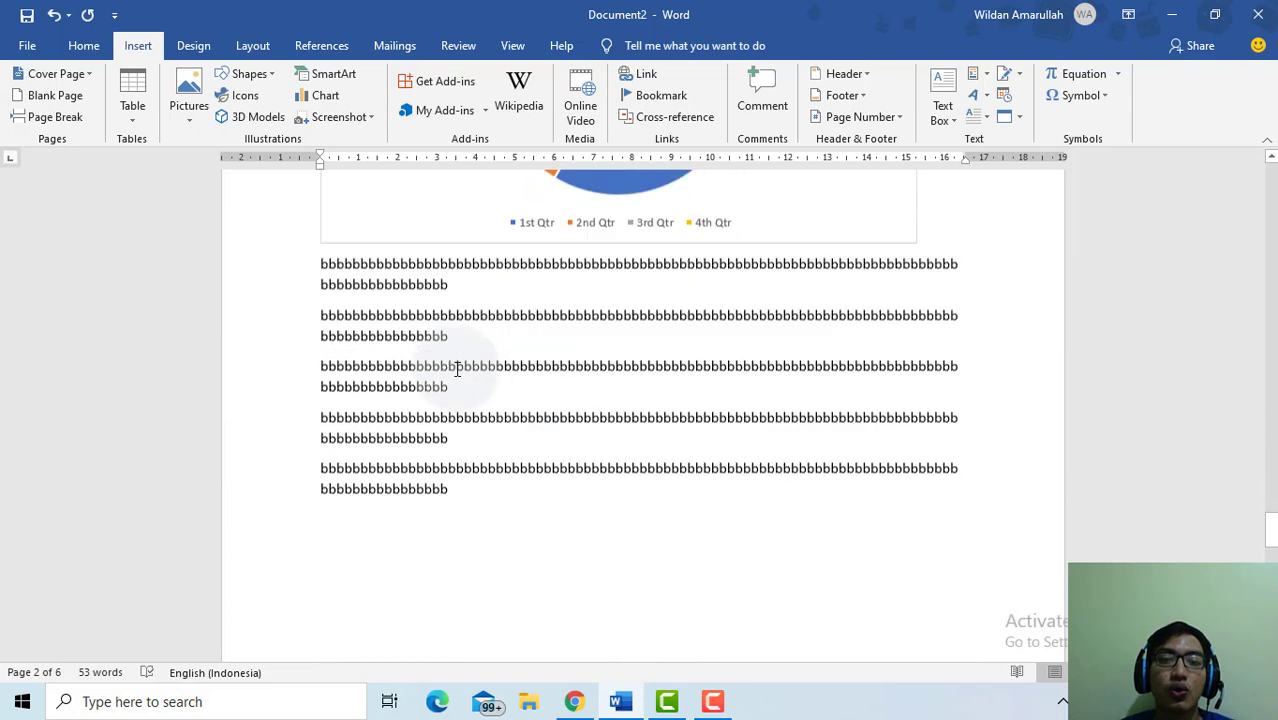
scroll(457, 369, "down", 10)
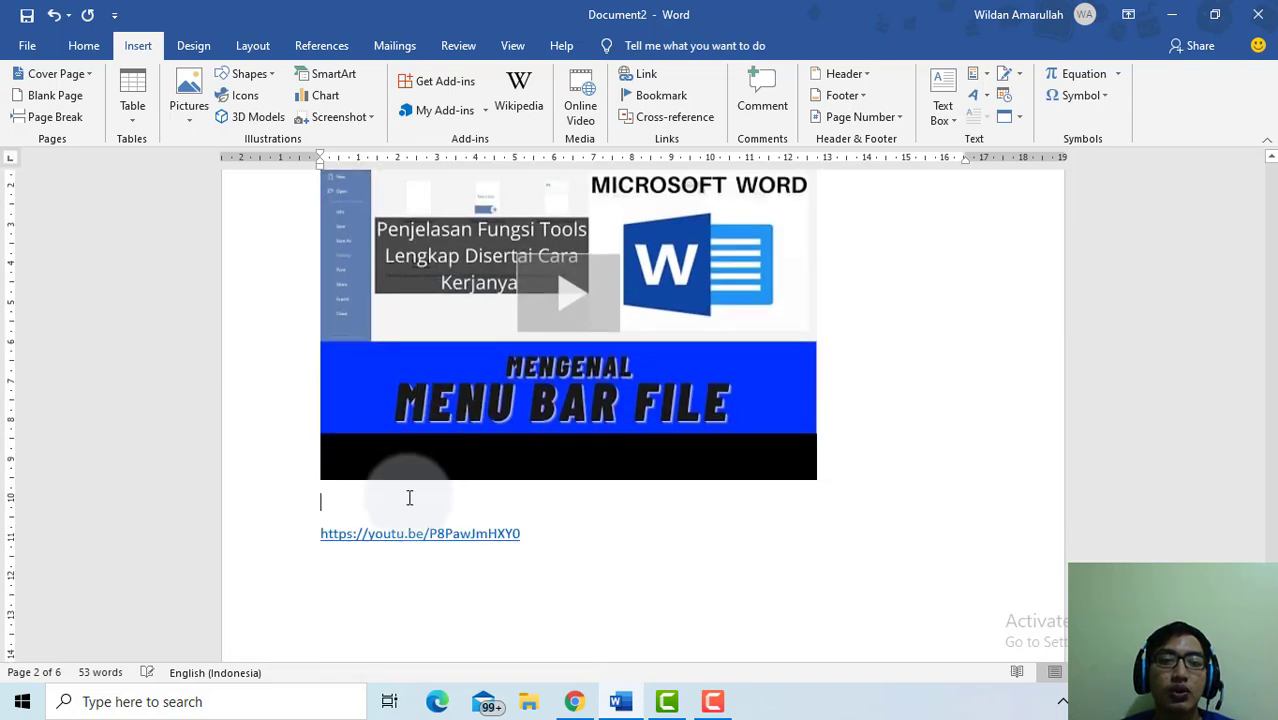
Add the text "YouTube" on the blank line between the video and its hyperlink, correcting the spelling.
type("YouTube")
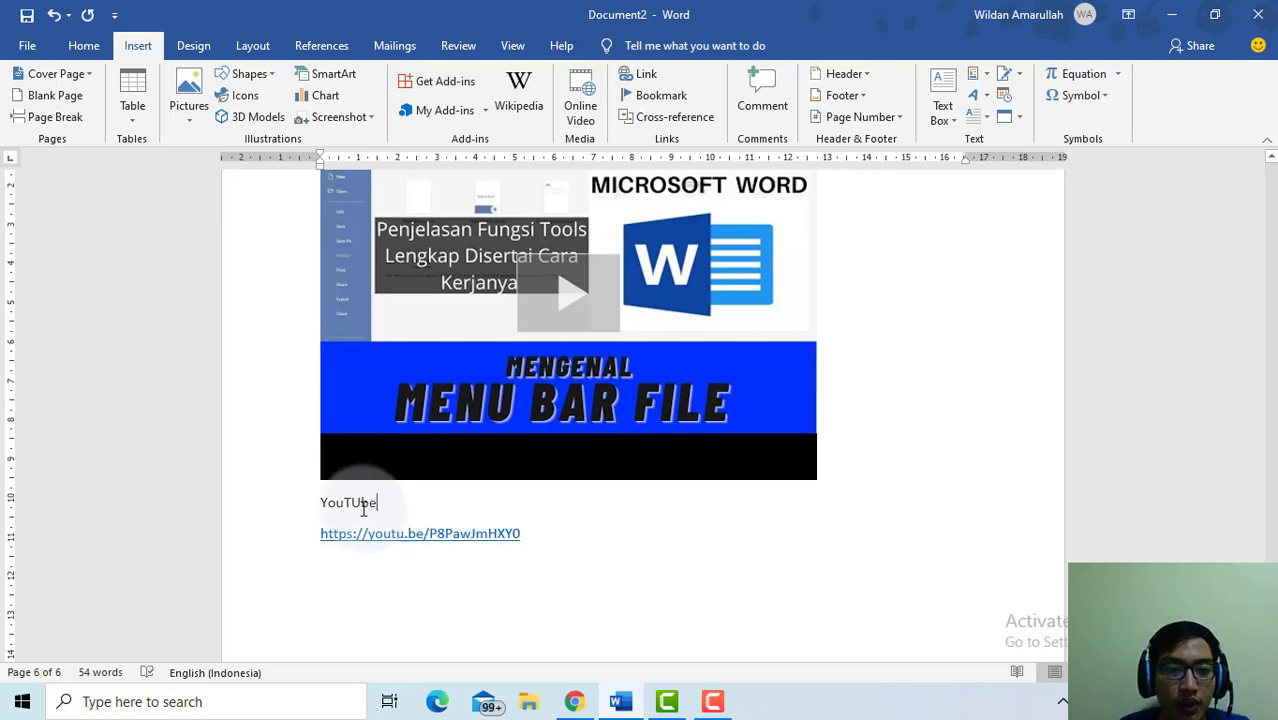
key("Left")
key("Left")
key("BackSpace")
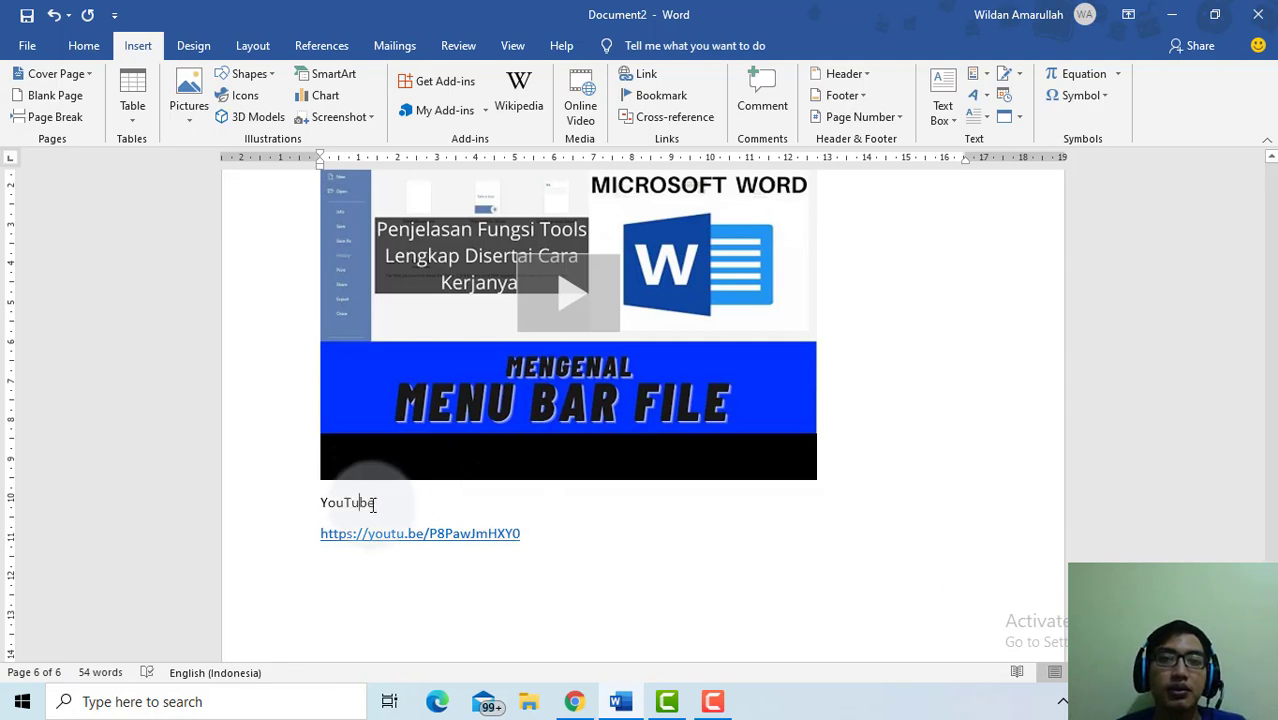
Bookmark the "YouTube" text below the video under the name Youtube.
left_click_drag(372, 504, 318, 503)
left_click(330, 504)
left_click(373, 505)
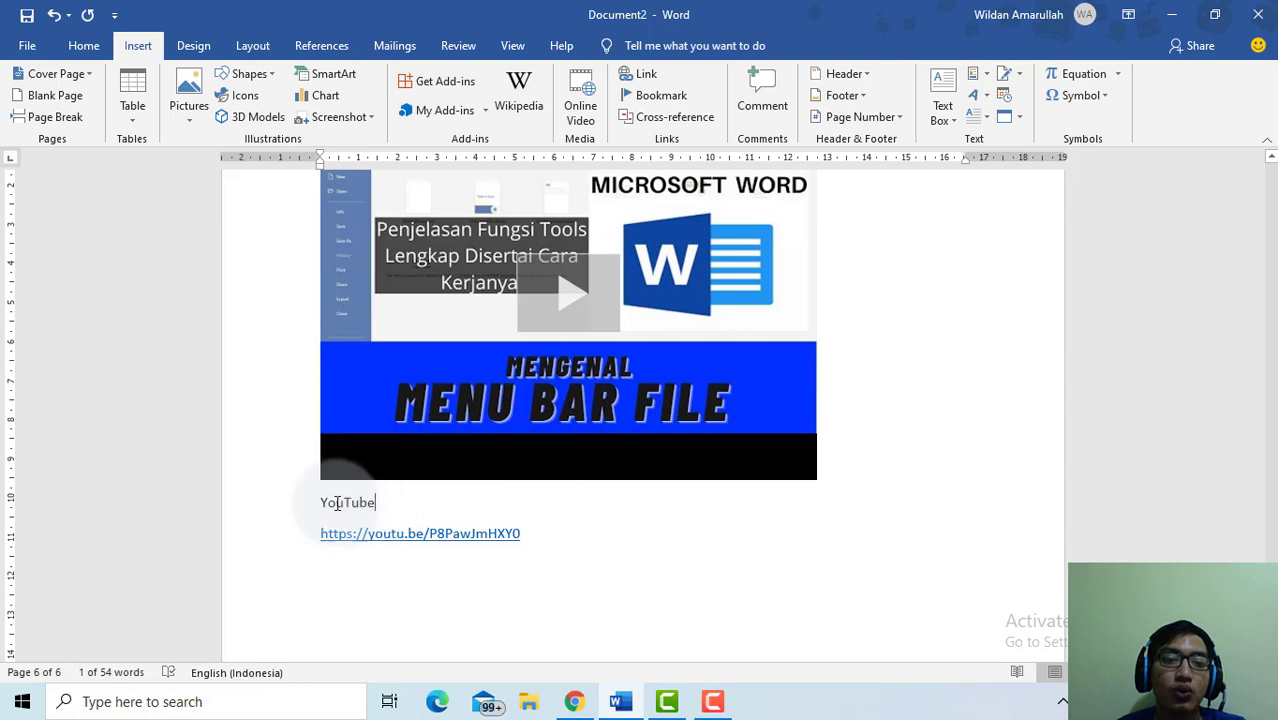
left_click(285, 502)
left_click(630, 100)
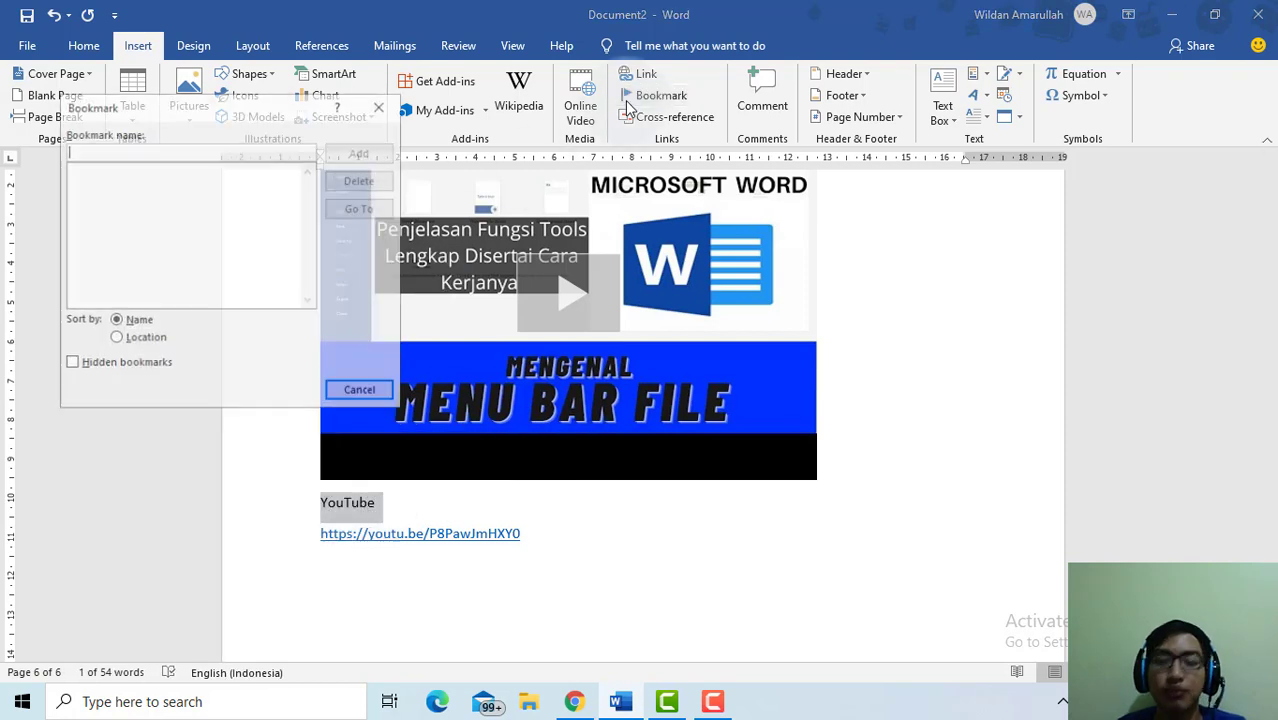
left_click(235, 153)
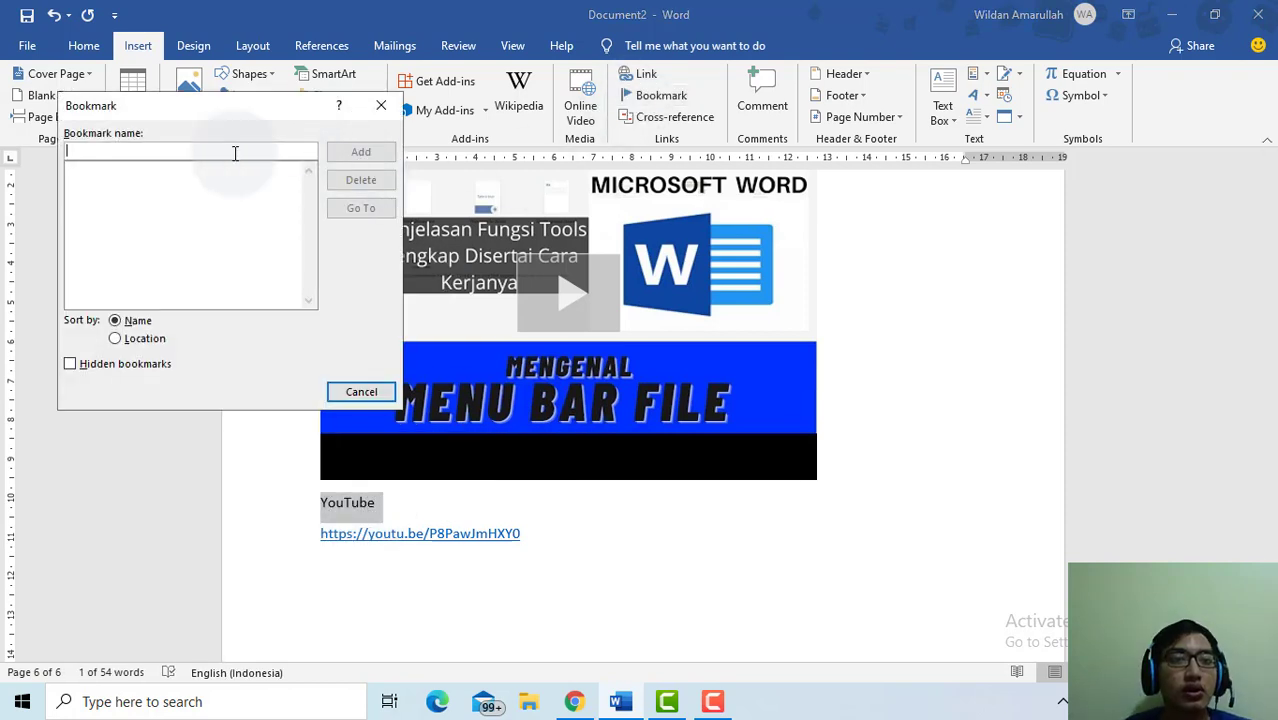
type("d")
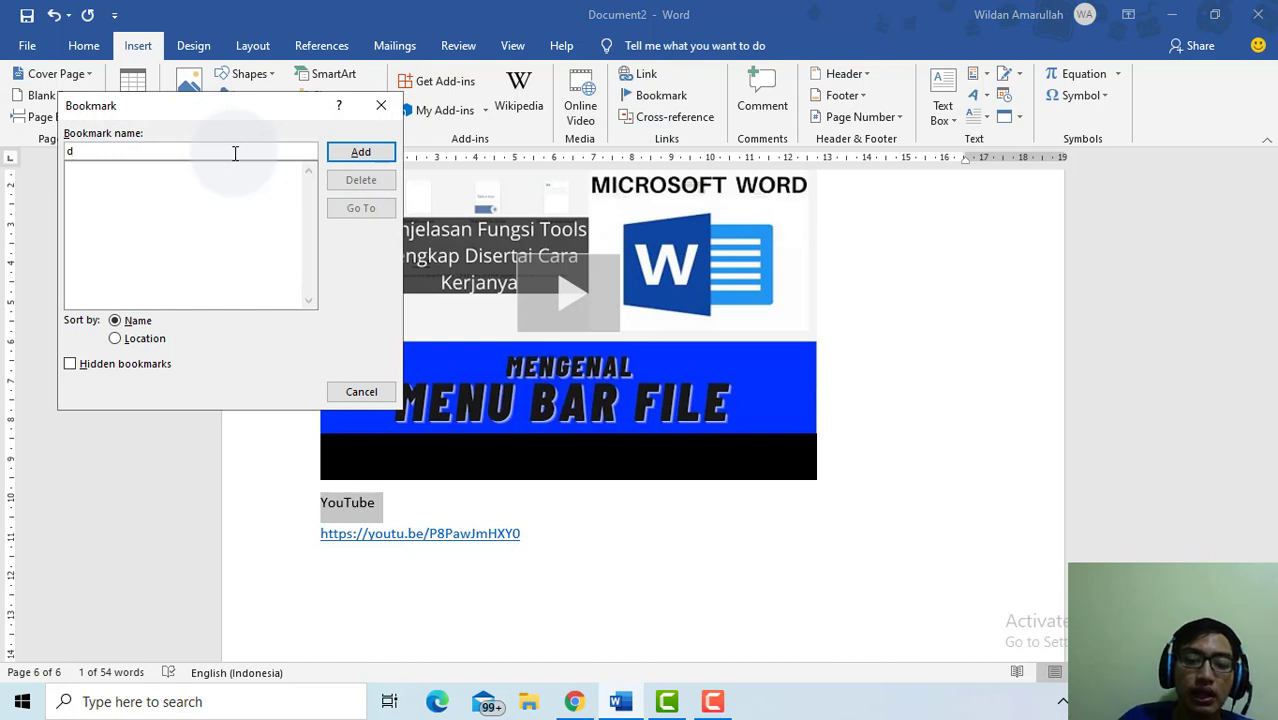
key("BackSpace")
type("Youtube")
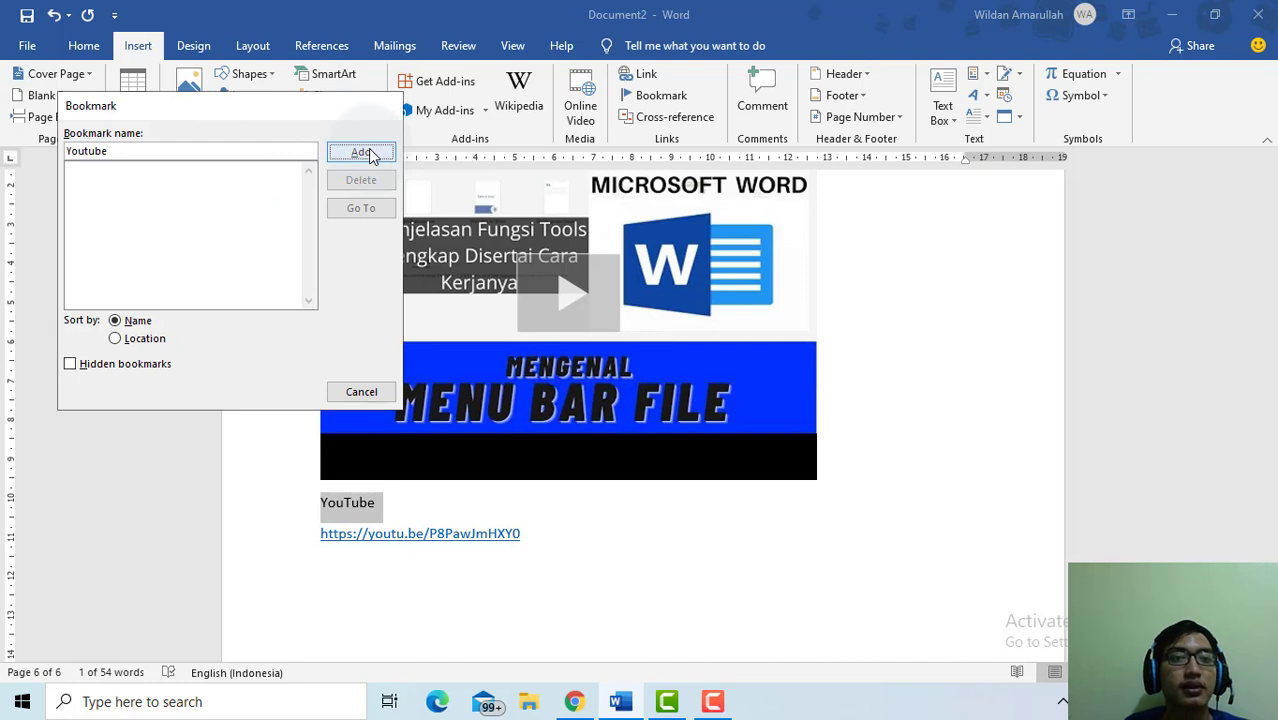
left_click(362, 153)
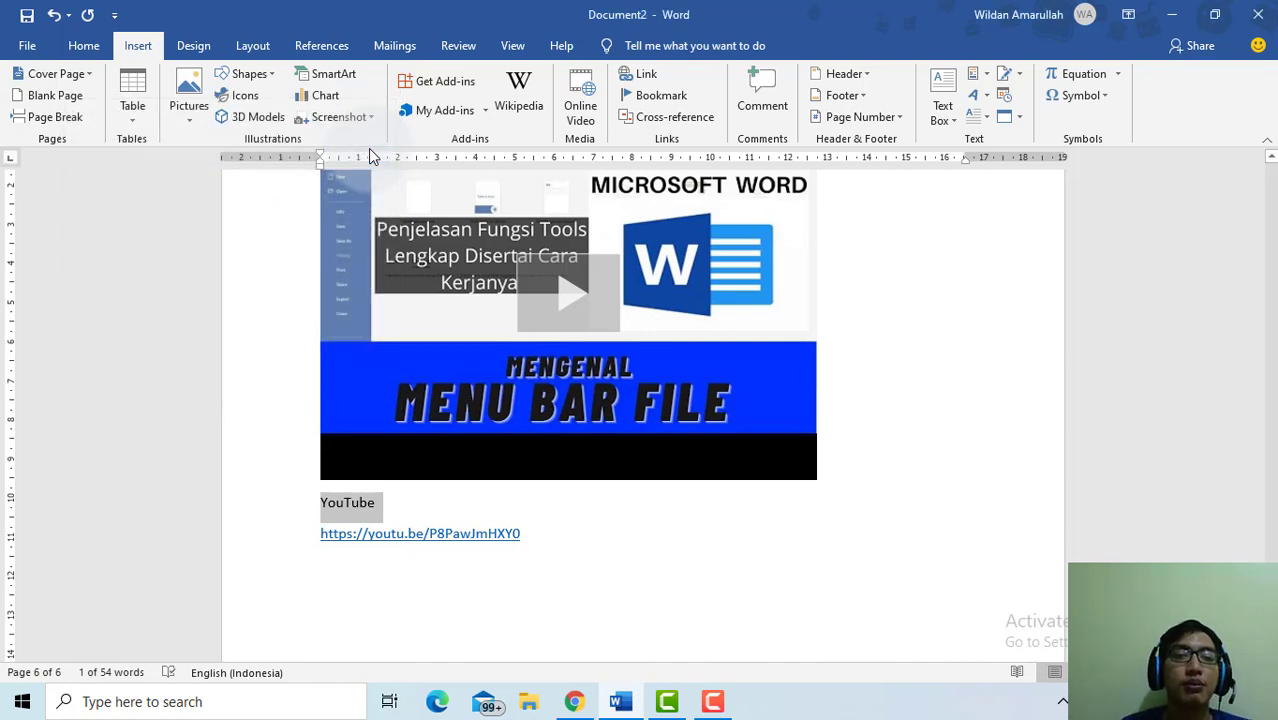
left_click(383, 510)
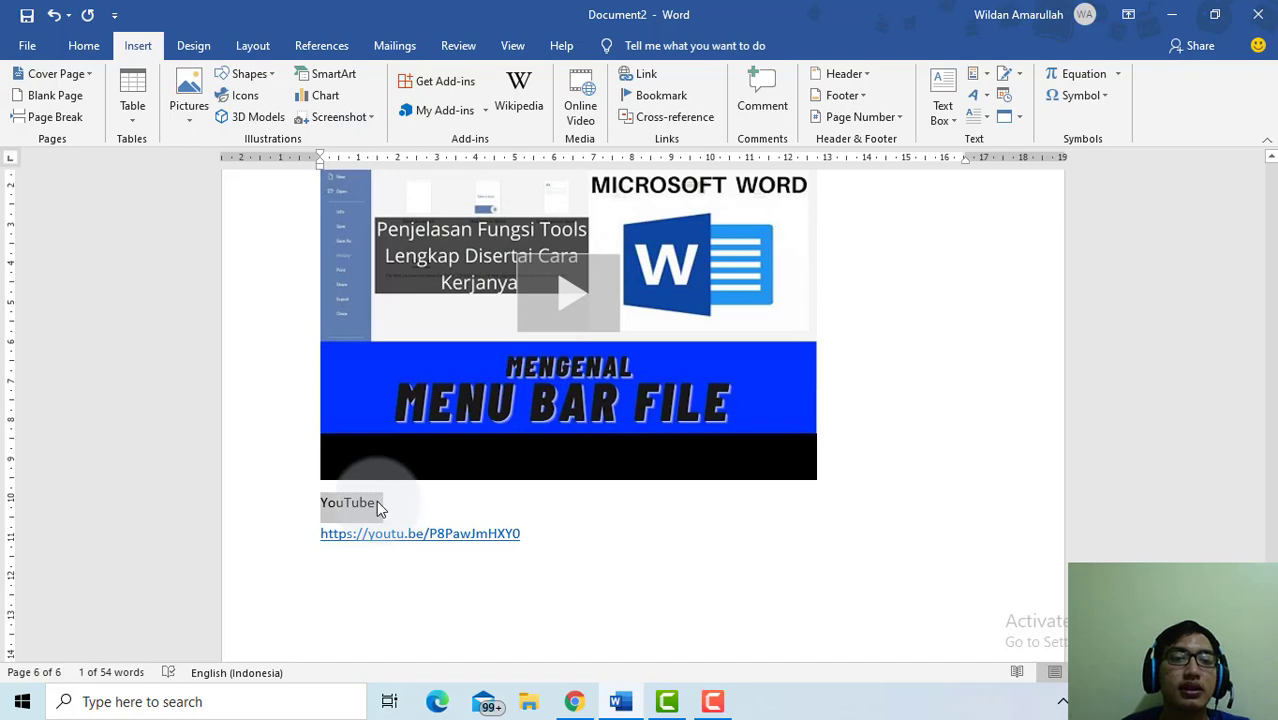
left_click(376, 500)
Return to the cover page and go to the Youtube bookmark from there.
scroll(414, 444, "up", 10)
scroll(681, 399, "up", 4)
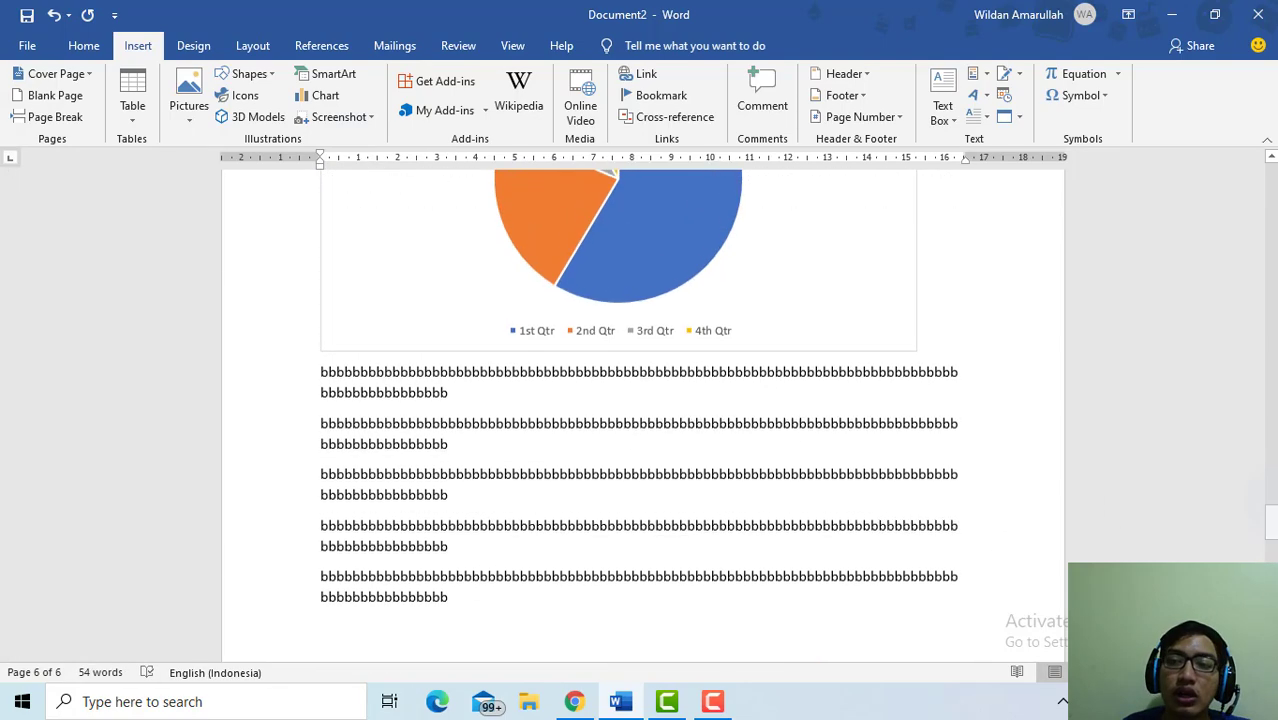
left_click_drag(1272, 526, 1275, 112)
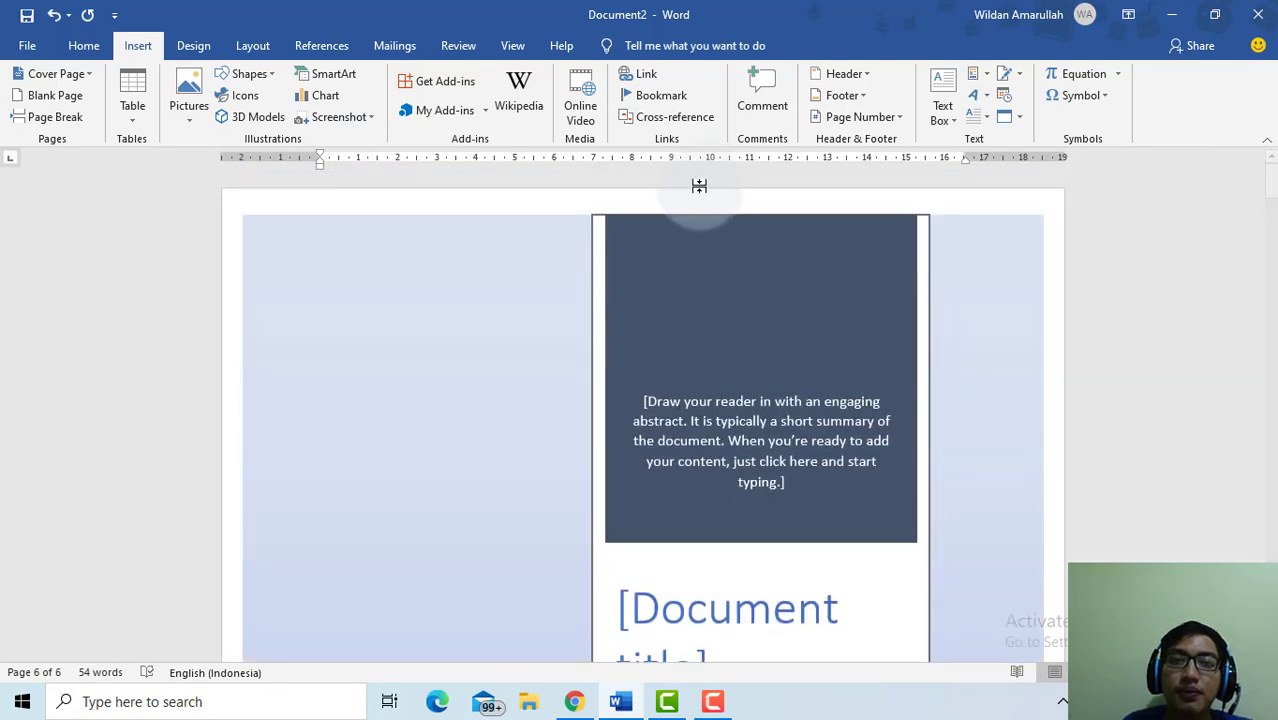
left_click(652, 95)
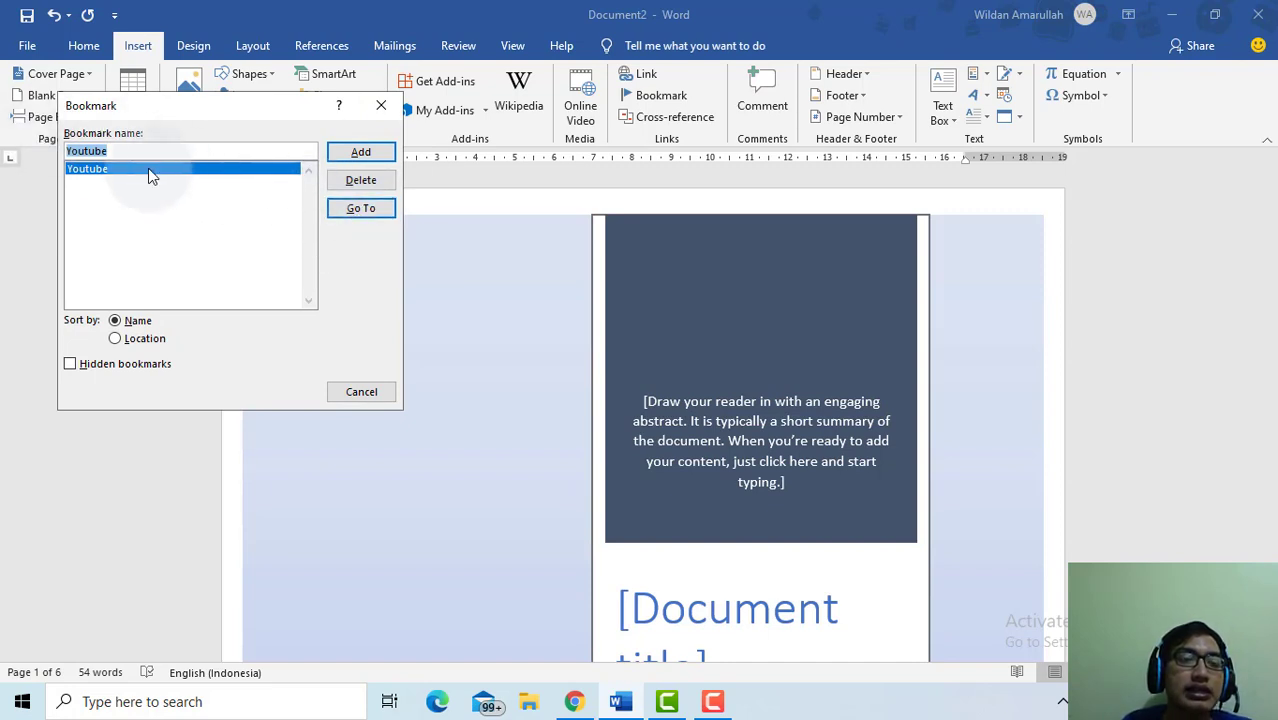
left_click(360, 209)
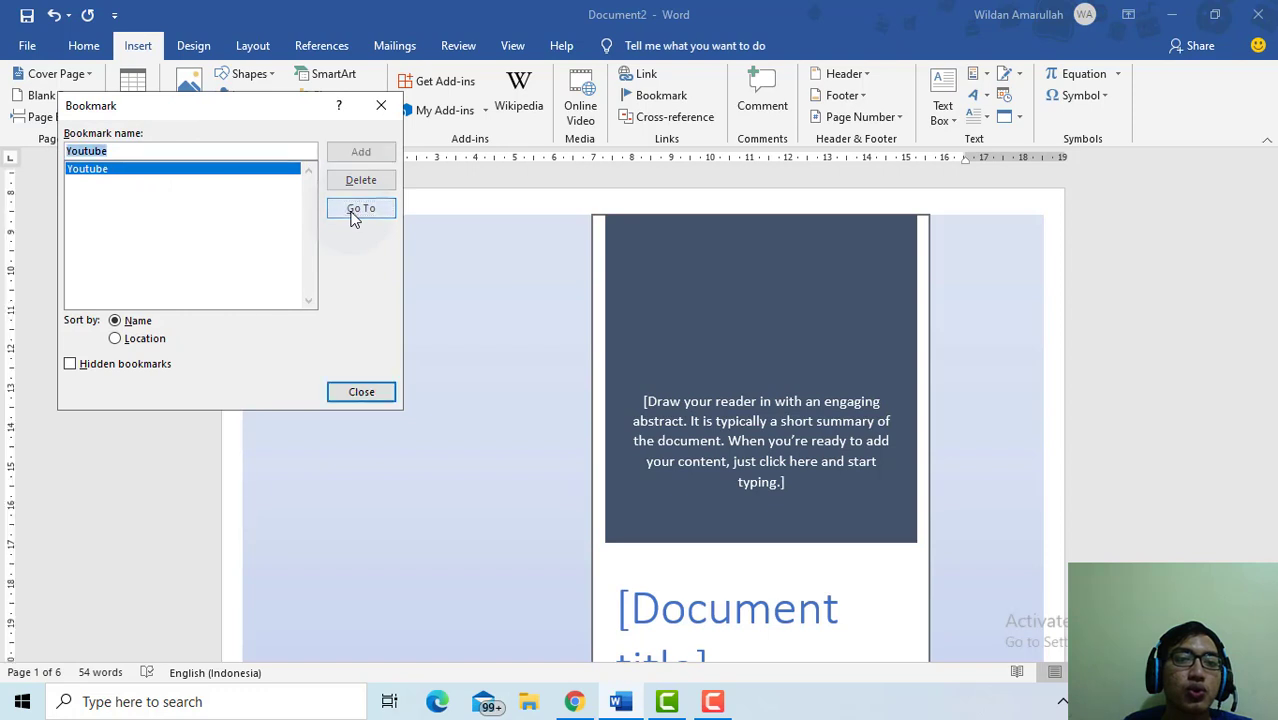
left_click(381, 105)
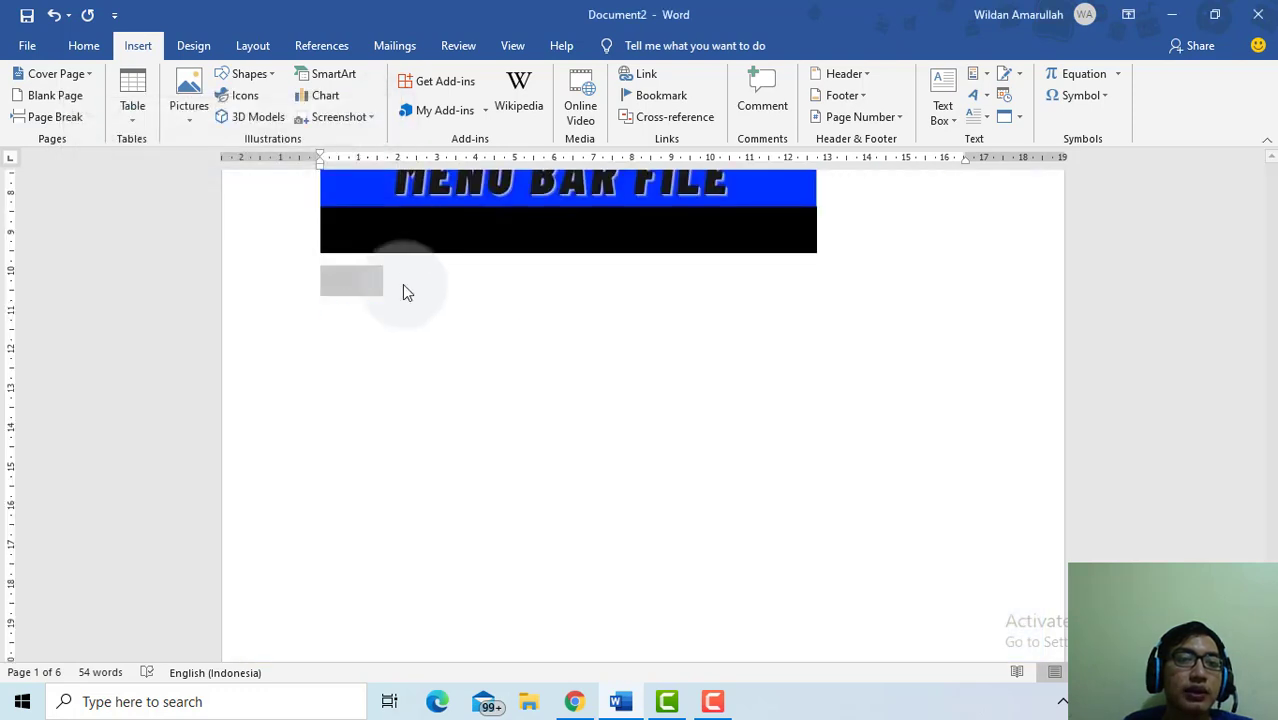
left_click(390, 287)
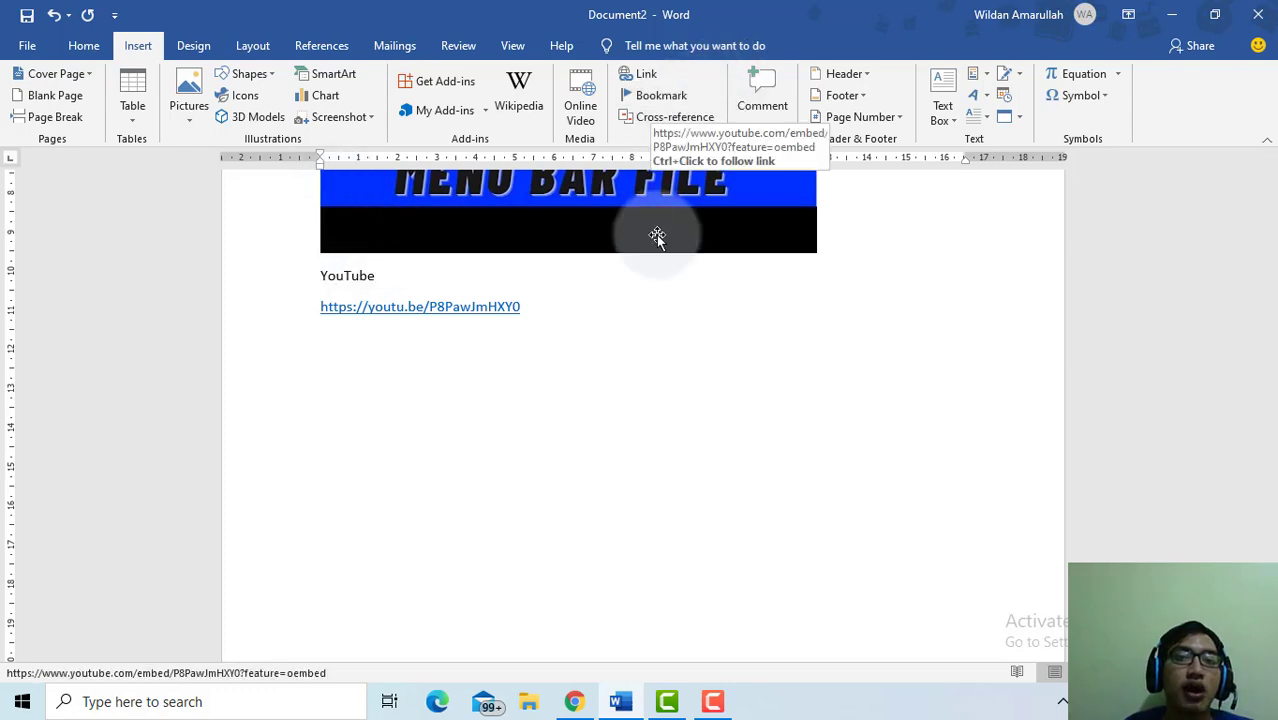
Look through the pages around the video and the filler paragraphs for a place to put a cross-reference.
scroll(609, 277, "up", 8)
scroll(609, 277, "up", 8)
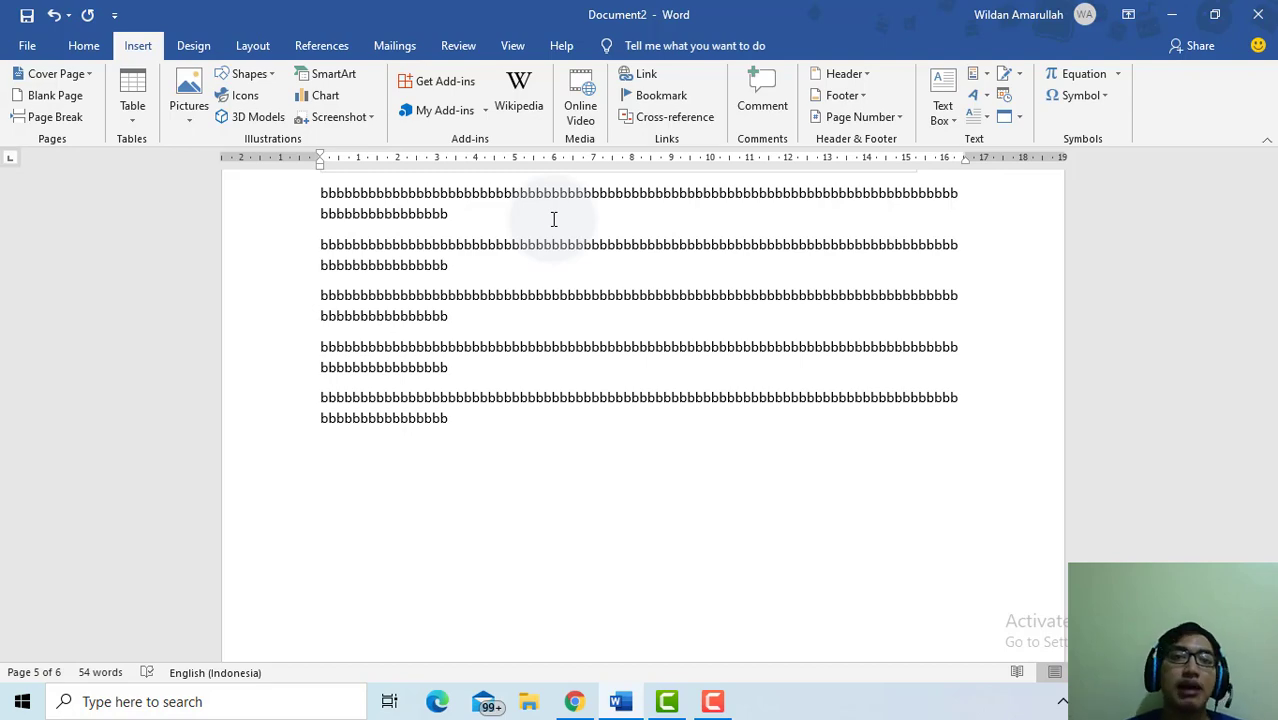
scroll(553, 219, "up", 15)
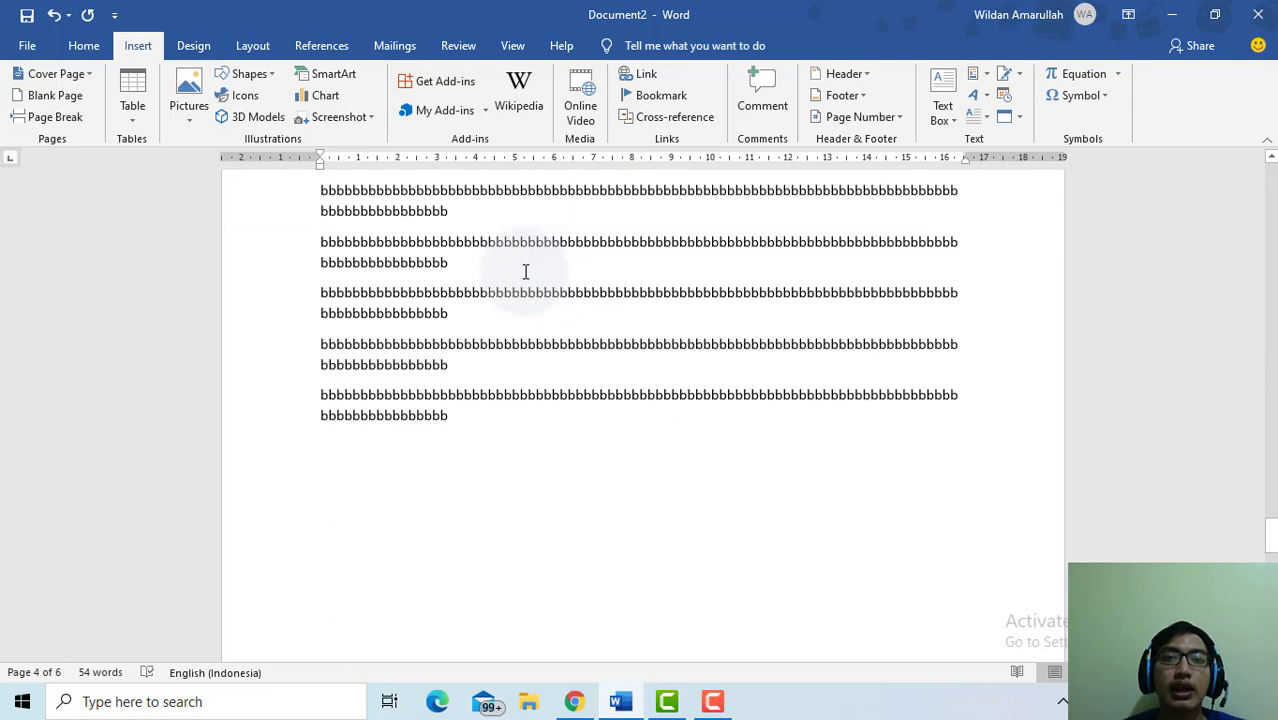
scroll(525, 271, "down", 10)
scroll(598, 275, "up", 2)
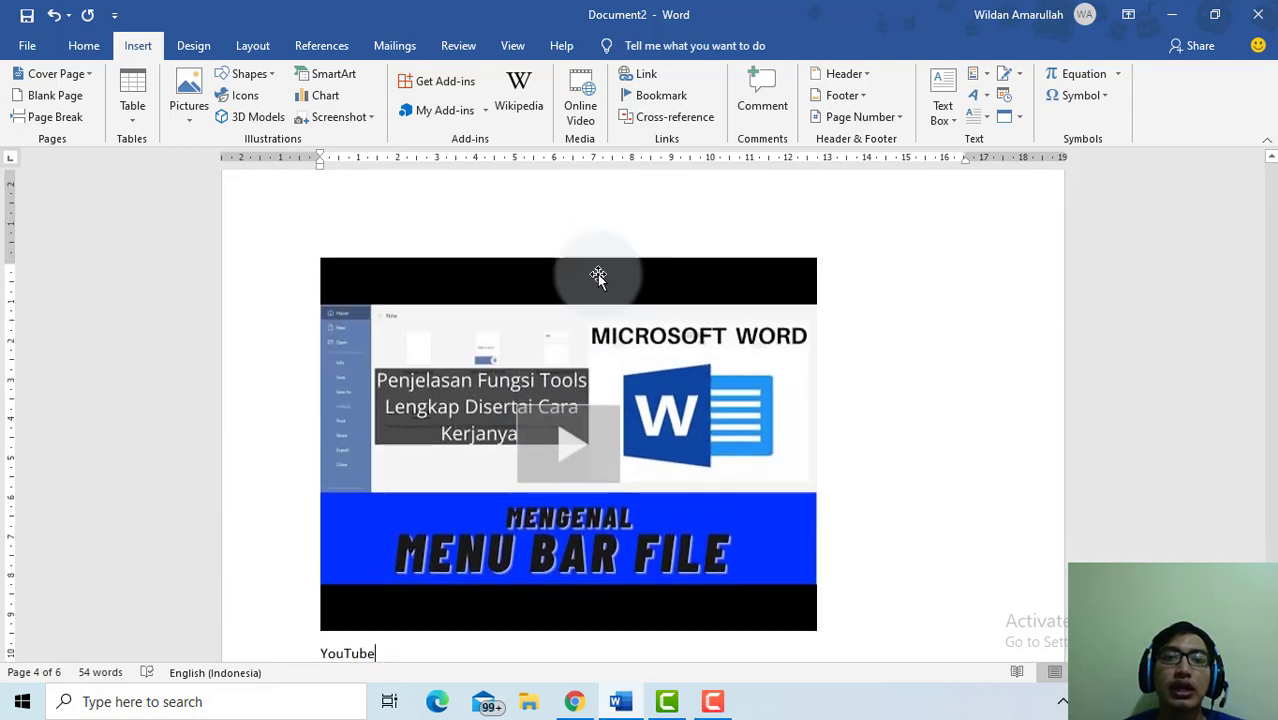
scroll(637, 343, "up", 3)
scroll(628, 345, "down", 1)
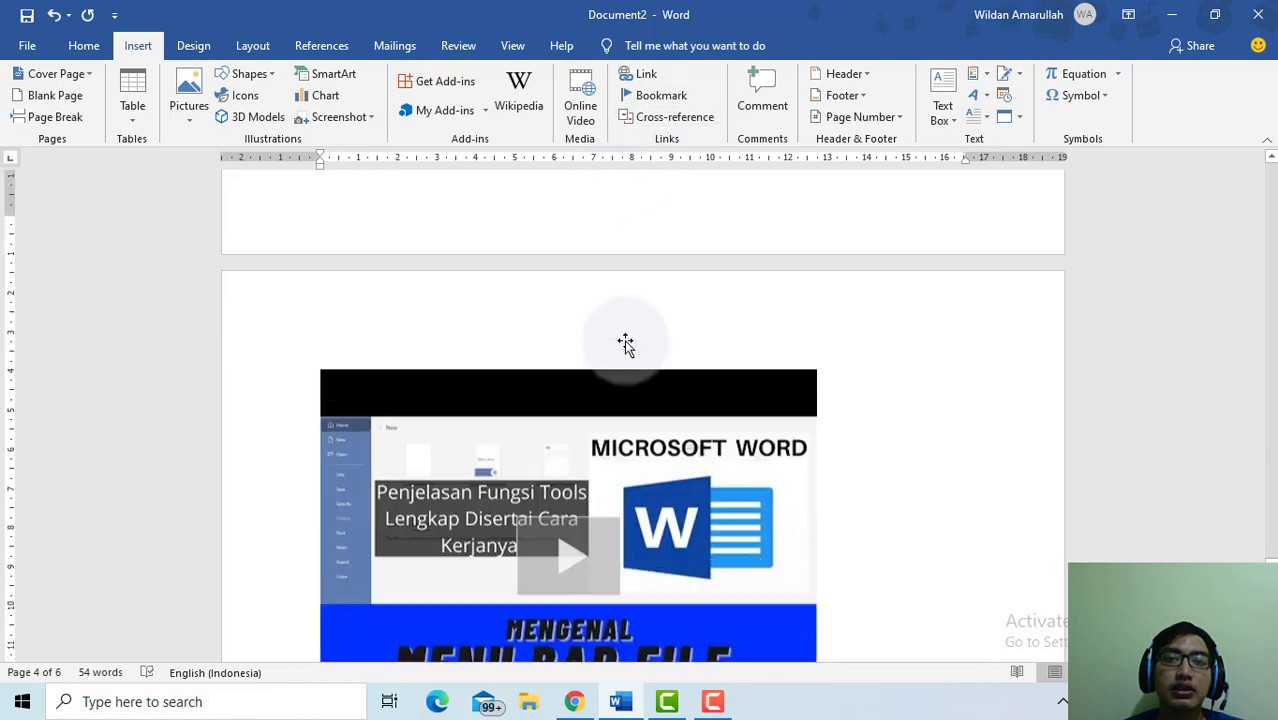
scroll(448, 571, "down", 3)
scroll(368, 600, "down", 3)
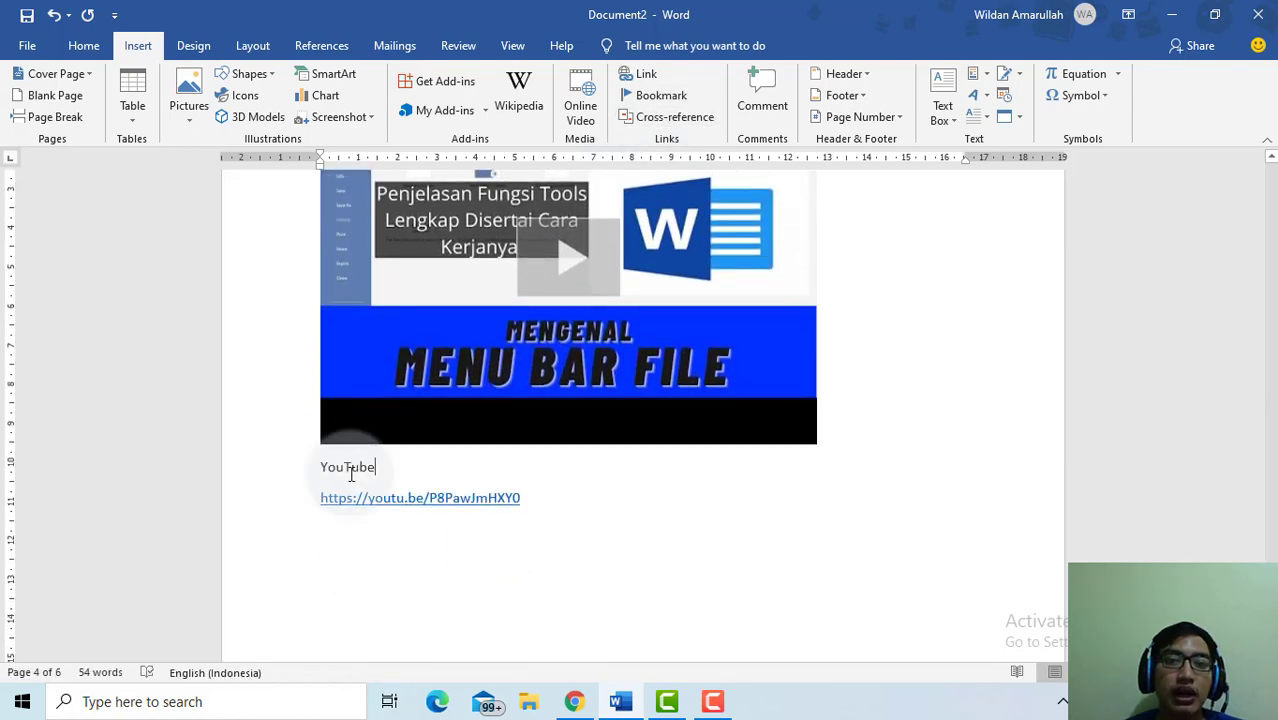
scroll(464, 365, "down", 10)
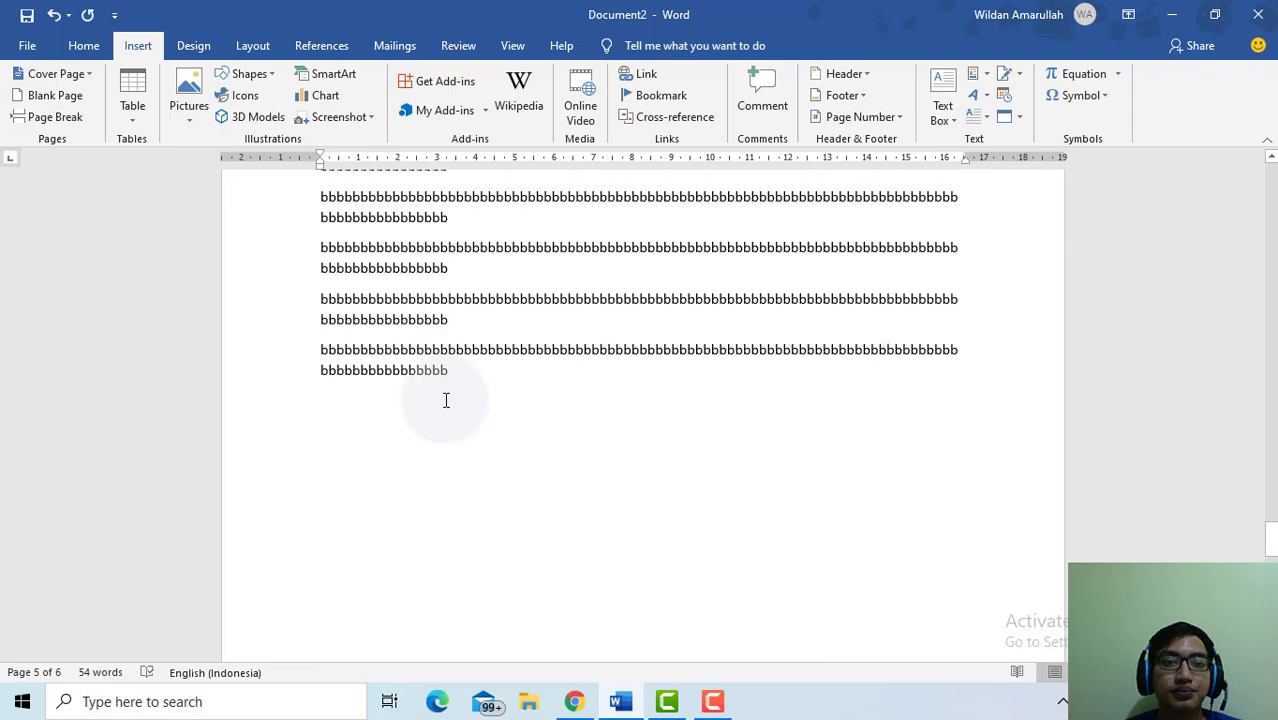
Insert a hyperlinked cross-reference to the Youtube bookmark's page number on the blank line below the page 4 table.
left_click(446, 400)
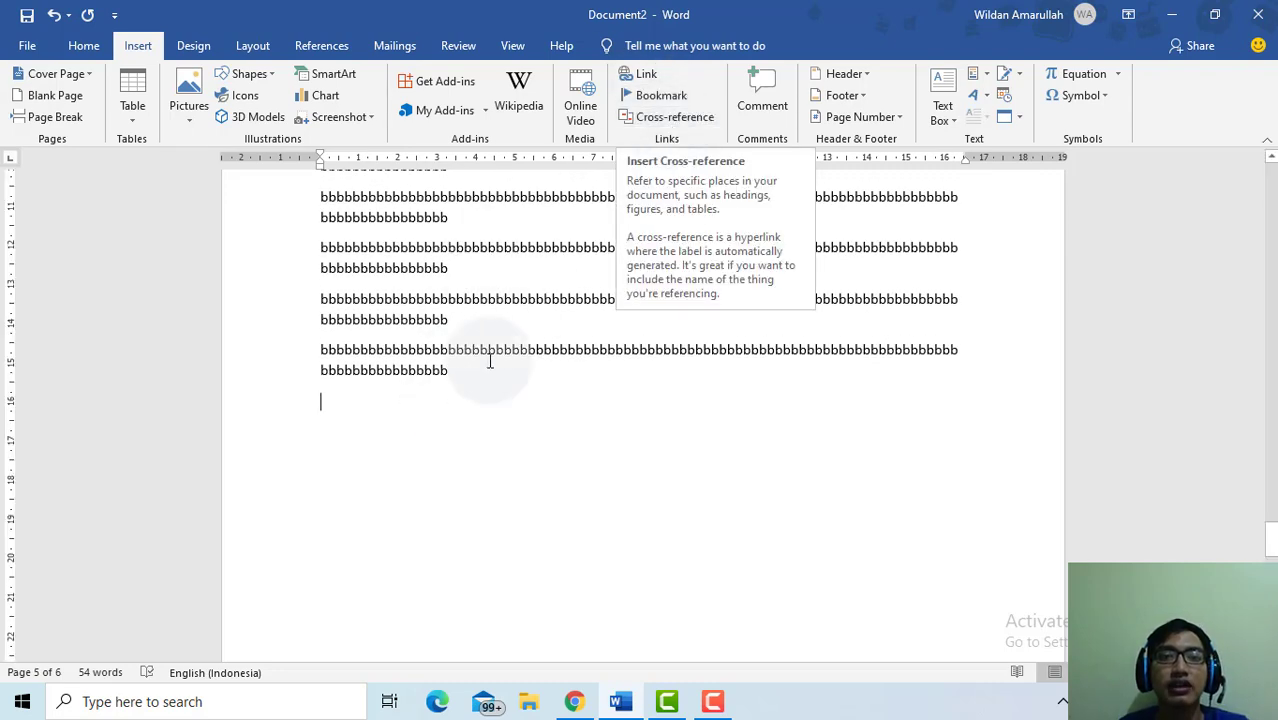
scroll(460, 352, "up", 10)
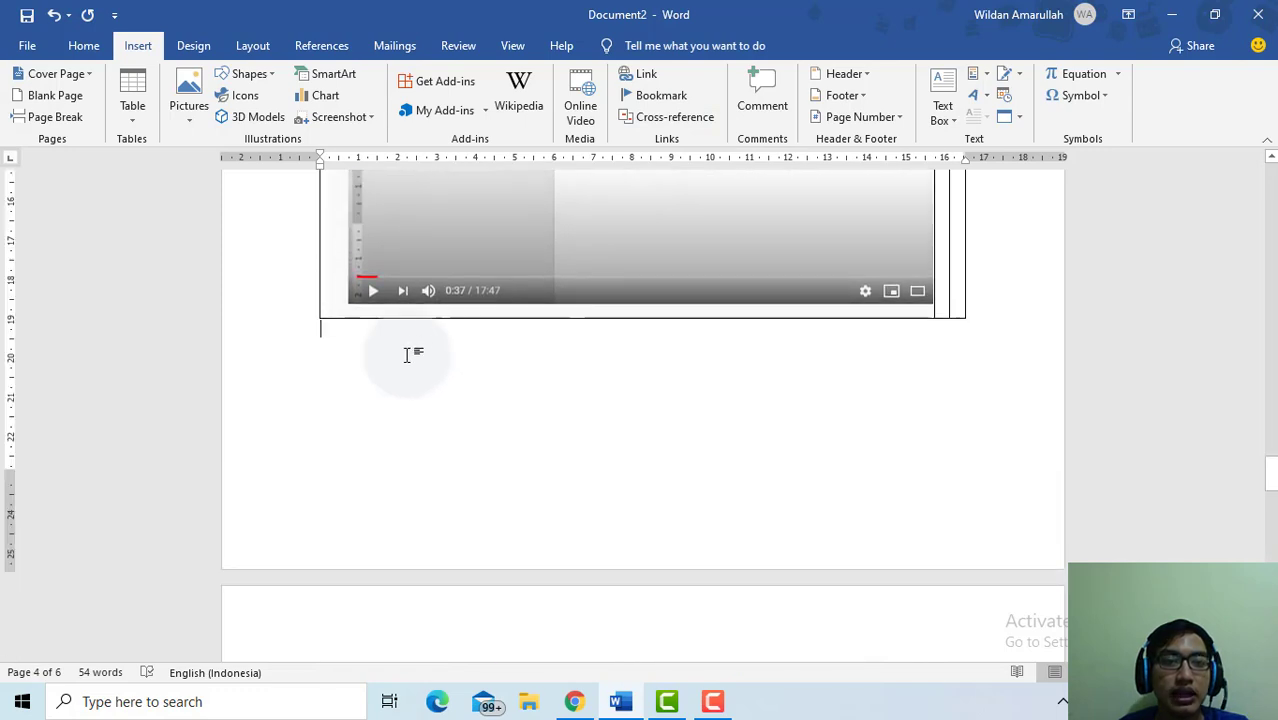
scroll(507, 388, "up", 4)
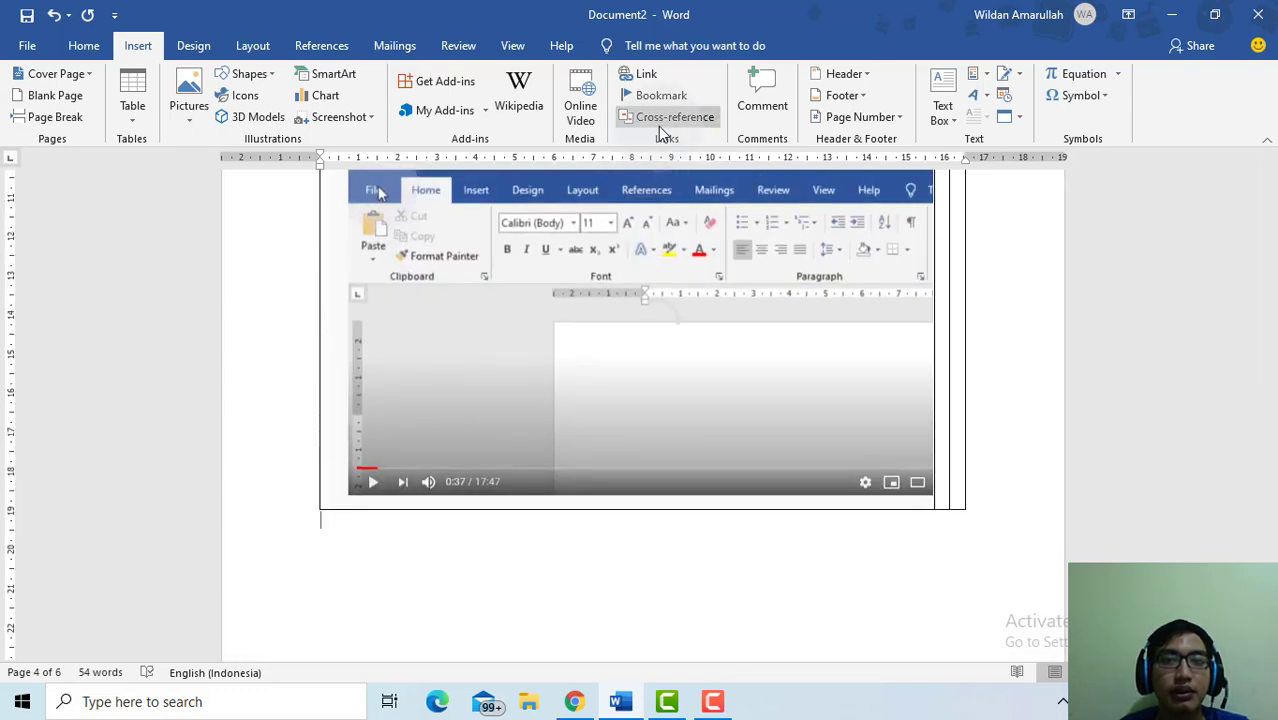
left_click(664, 117)
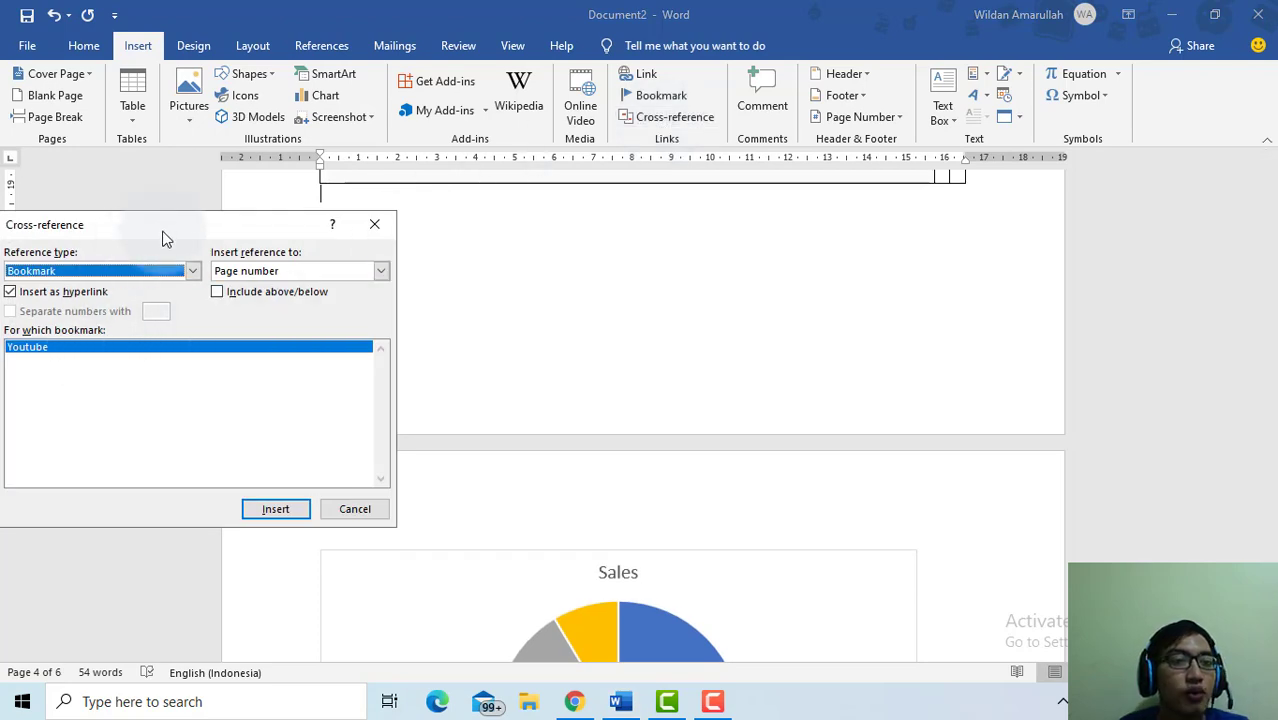
left_click_drag(165, 240, 488, 210)
left_click(516, 244)
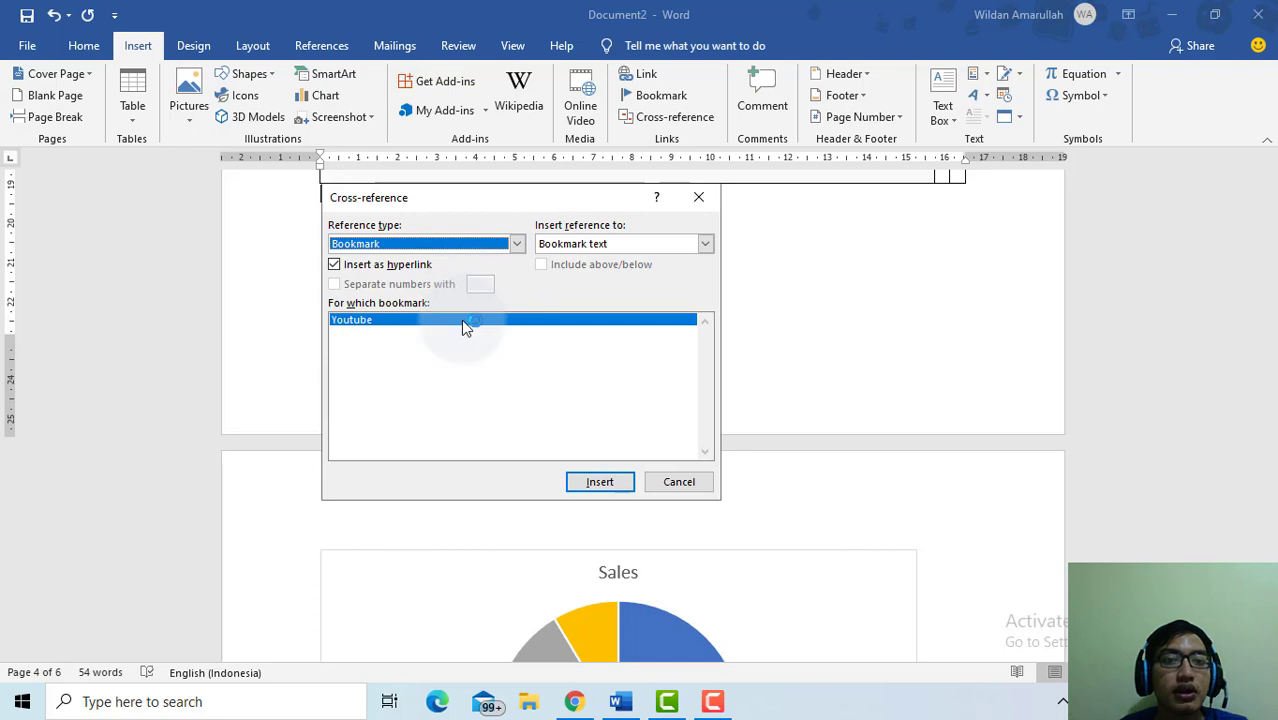
left_click(461, 320)
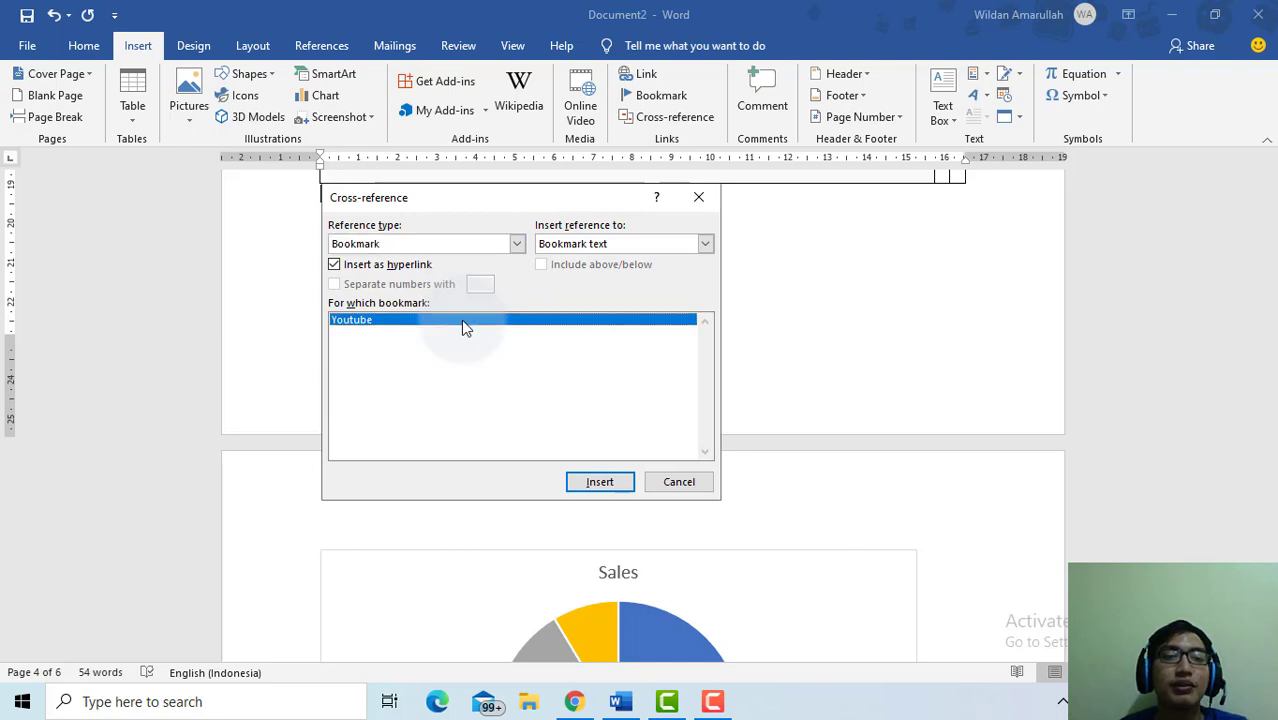
left_click(706, 244)
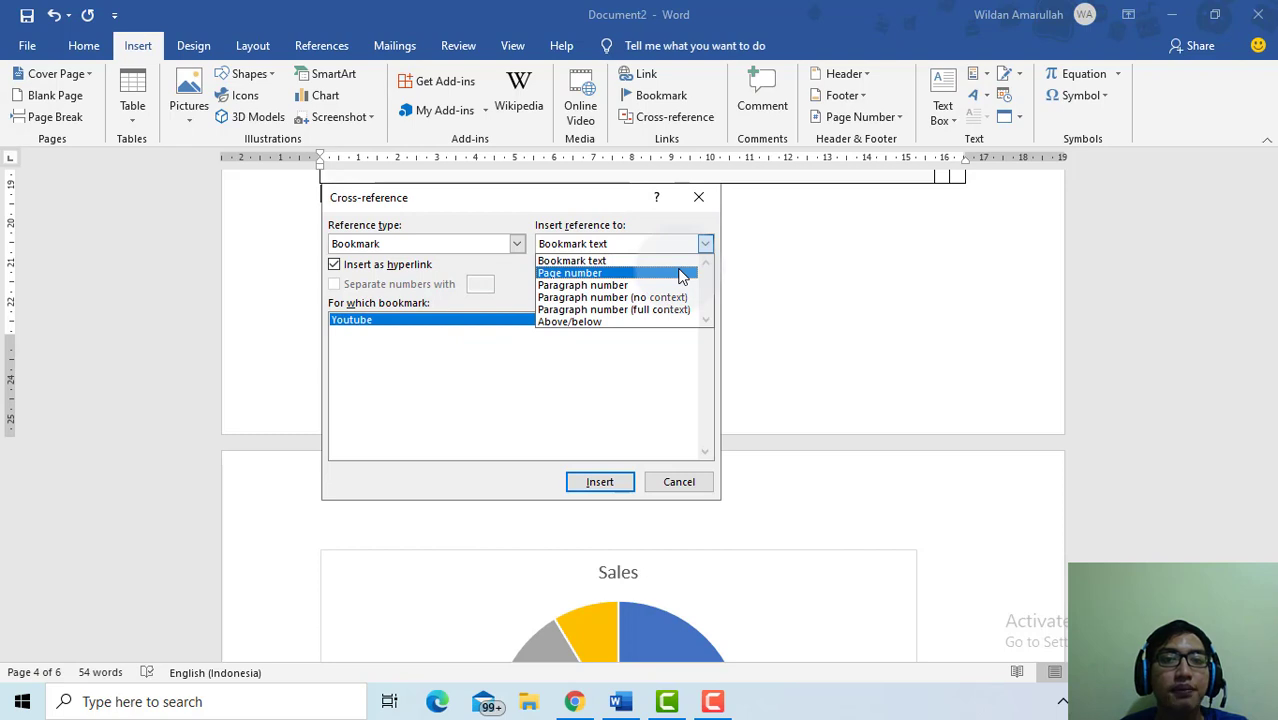
left_click(680, 274)
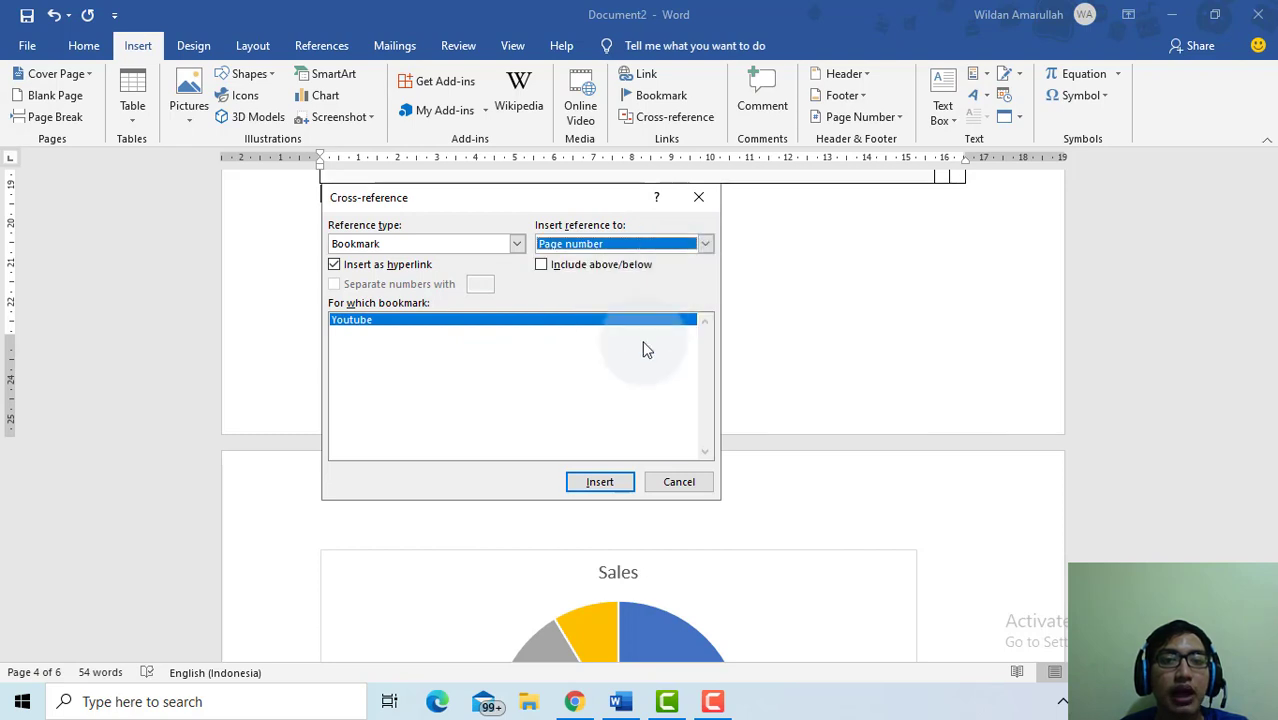
left_click(600, 483)
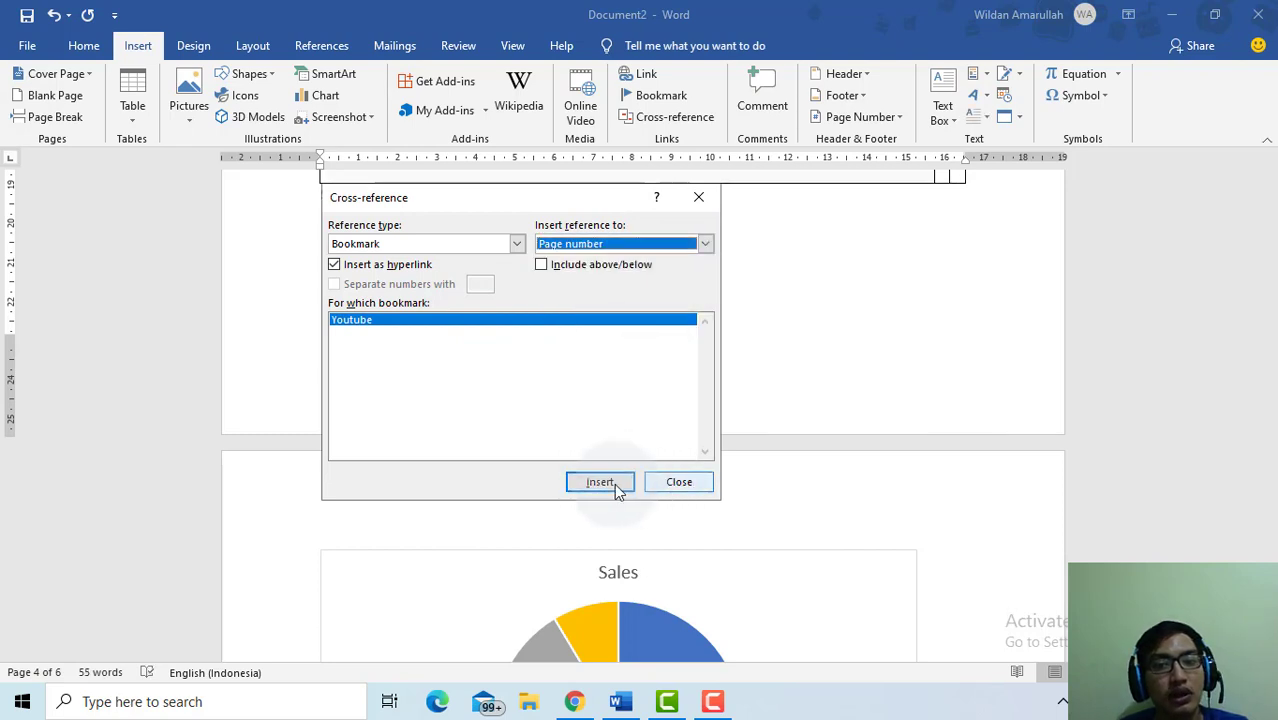
left_click(665, 485)
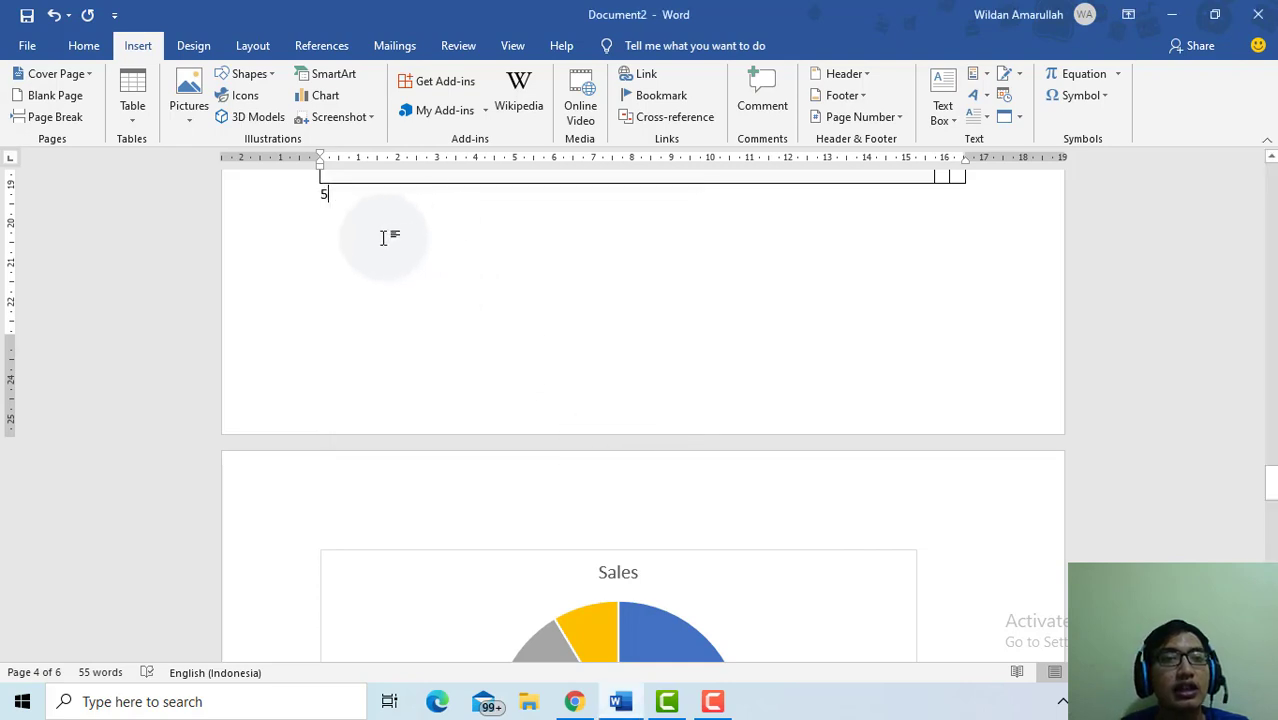
Add the word "Page" in front of the cross-reference number below the table.
scroll(334, 280, "up", 2)
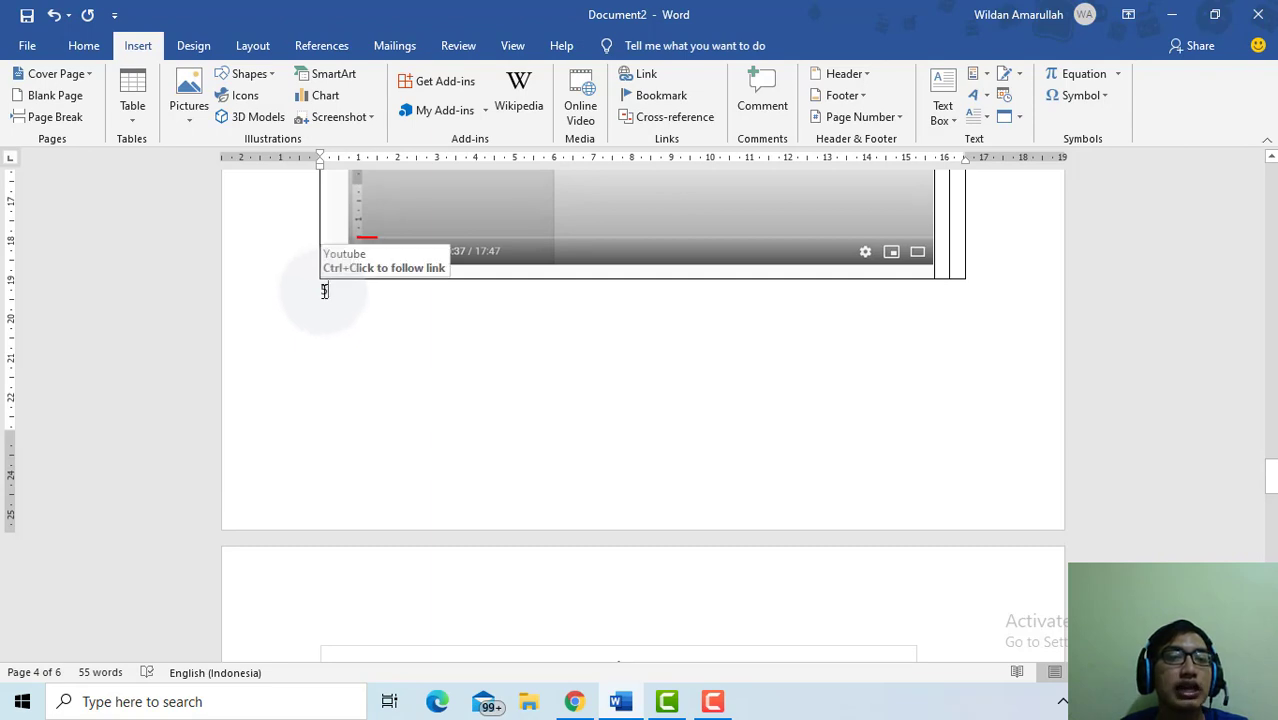
left_click(324, 291)
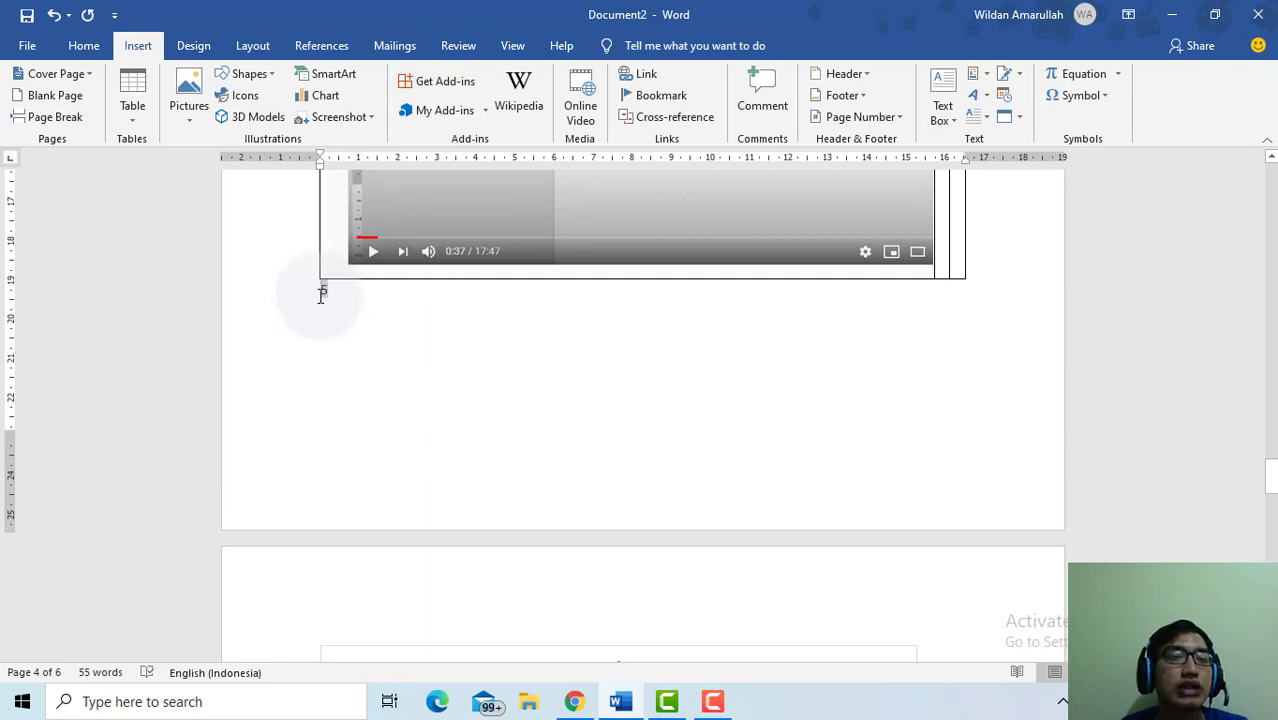
double_click(319, 291)
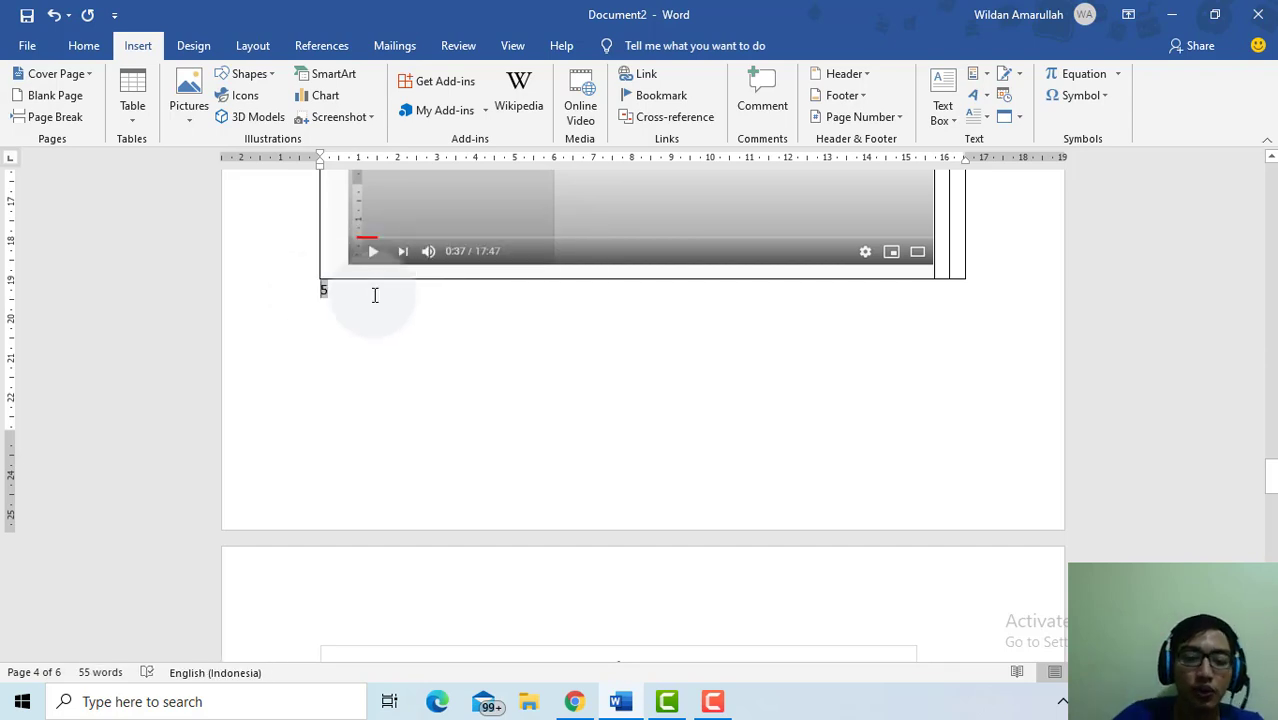
type("page")
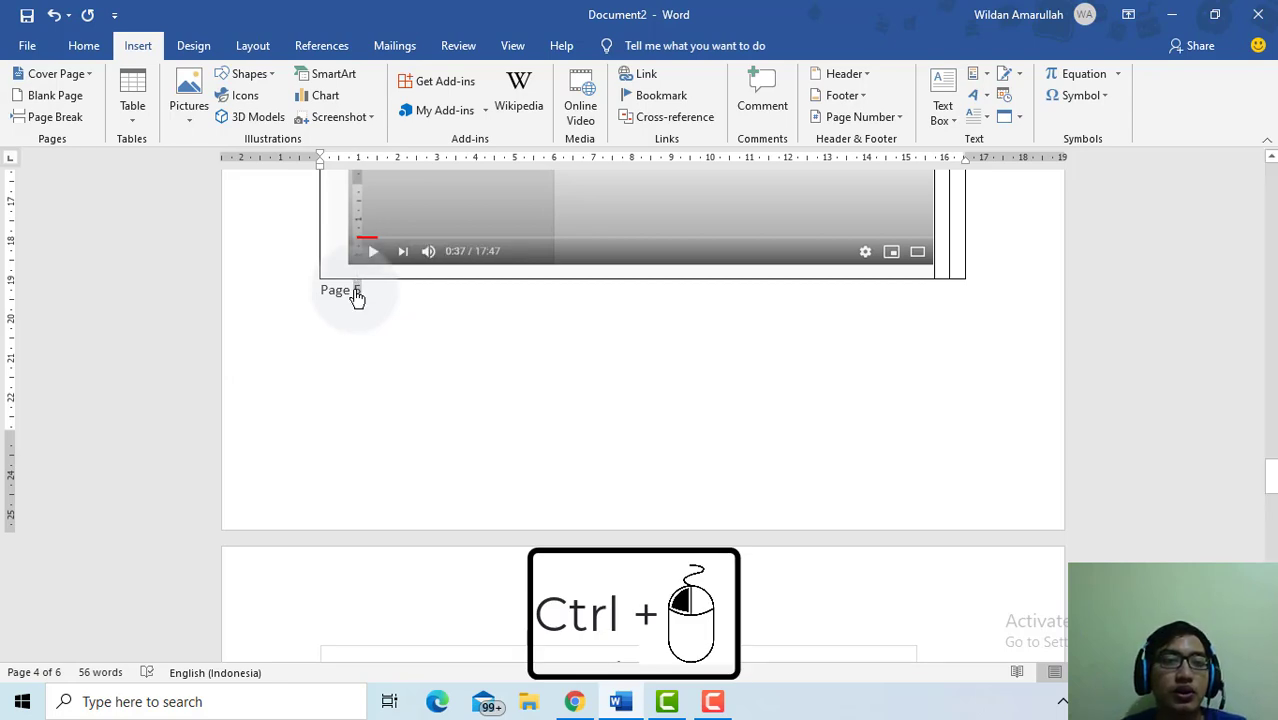
Follow the cross-reference below the page 4 table to the YouTube text and return to the screenshot picture on page 3.
left_click(355, 290, "ctrl")
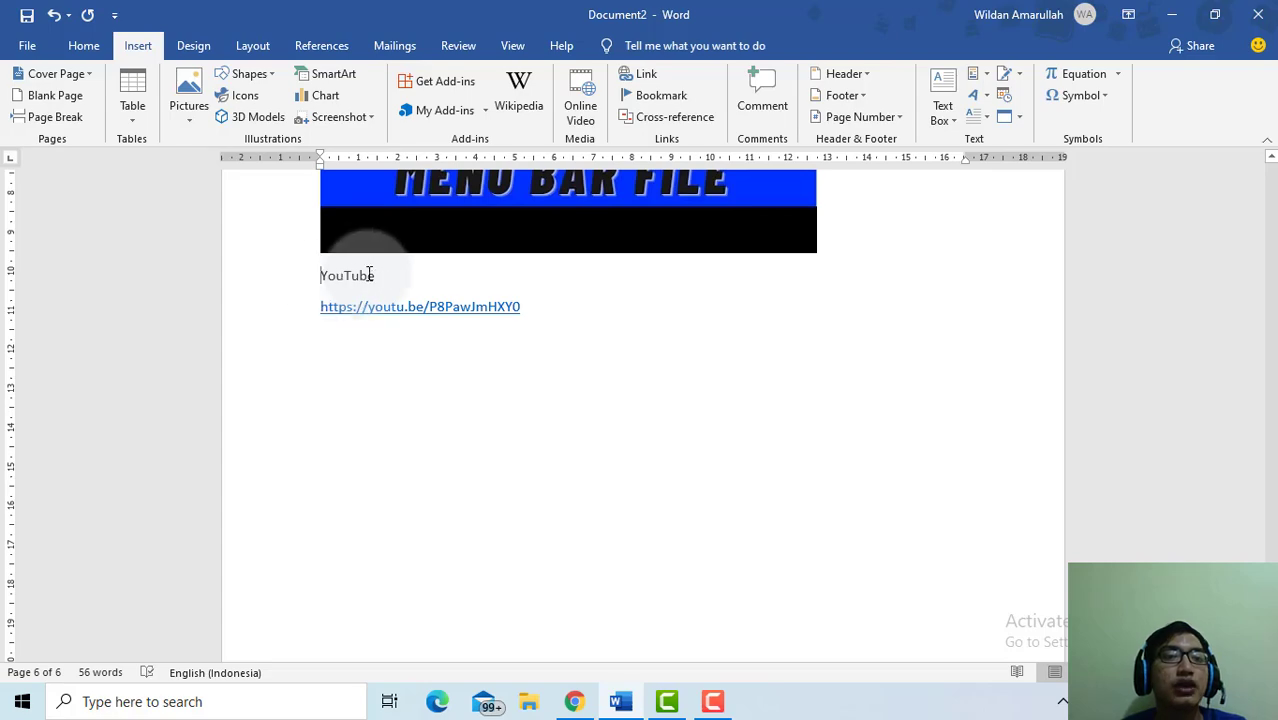
scroll(365, 276, "down", 1)
scroll(365, 276, "up", 10)
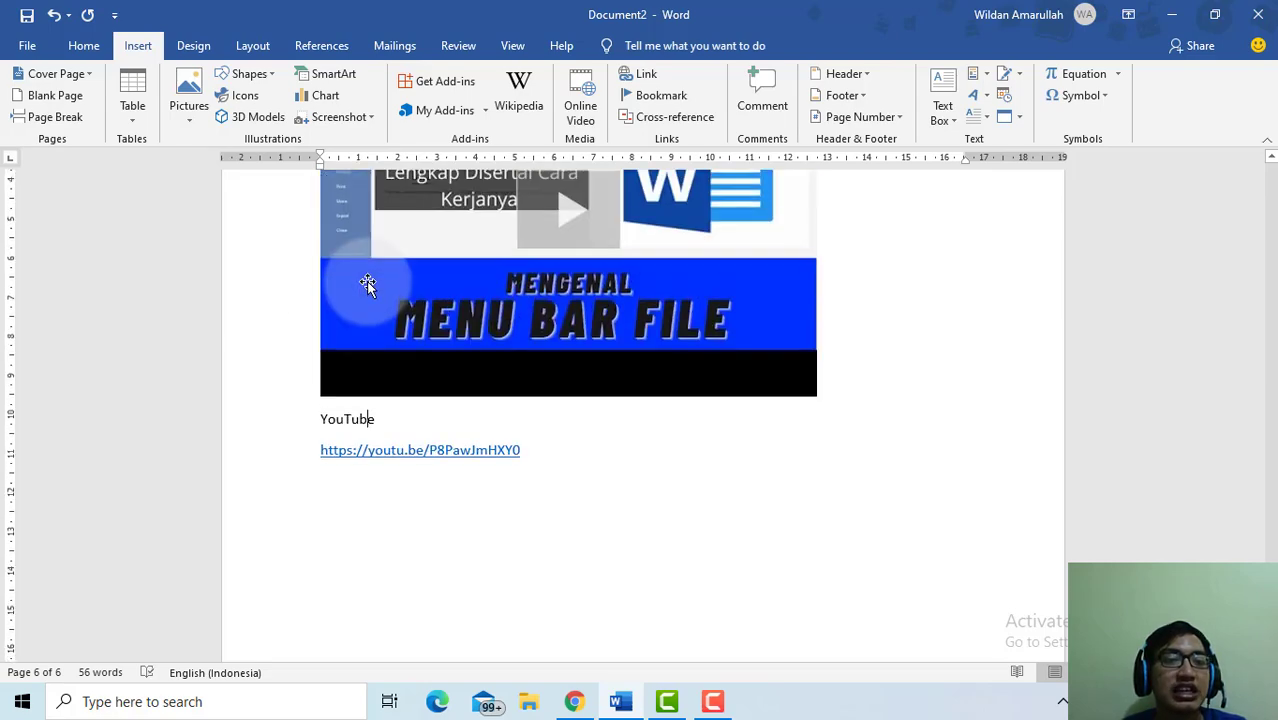
scroll(370, 283, "up", 15)
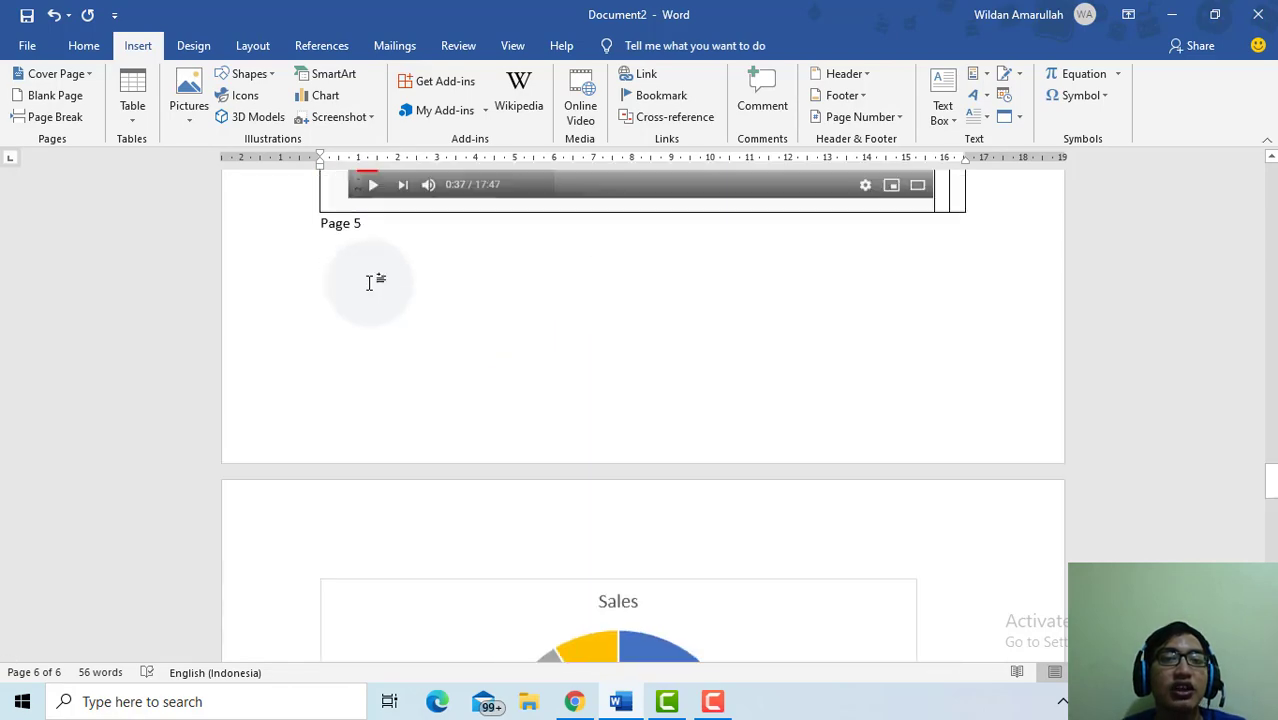
scroll(370, 283, "up", 10)
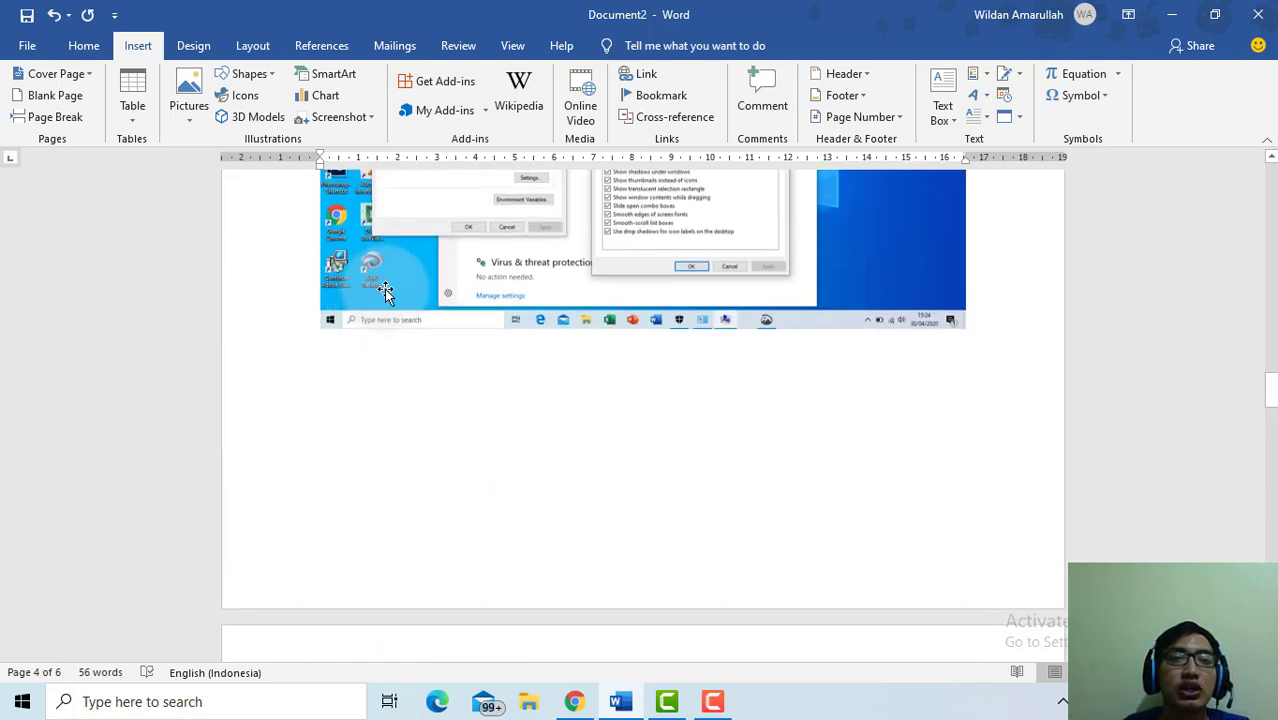
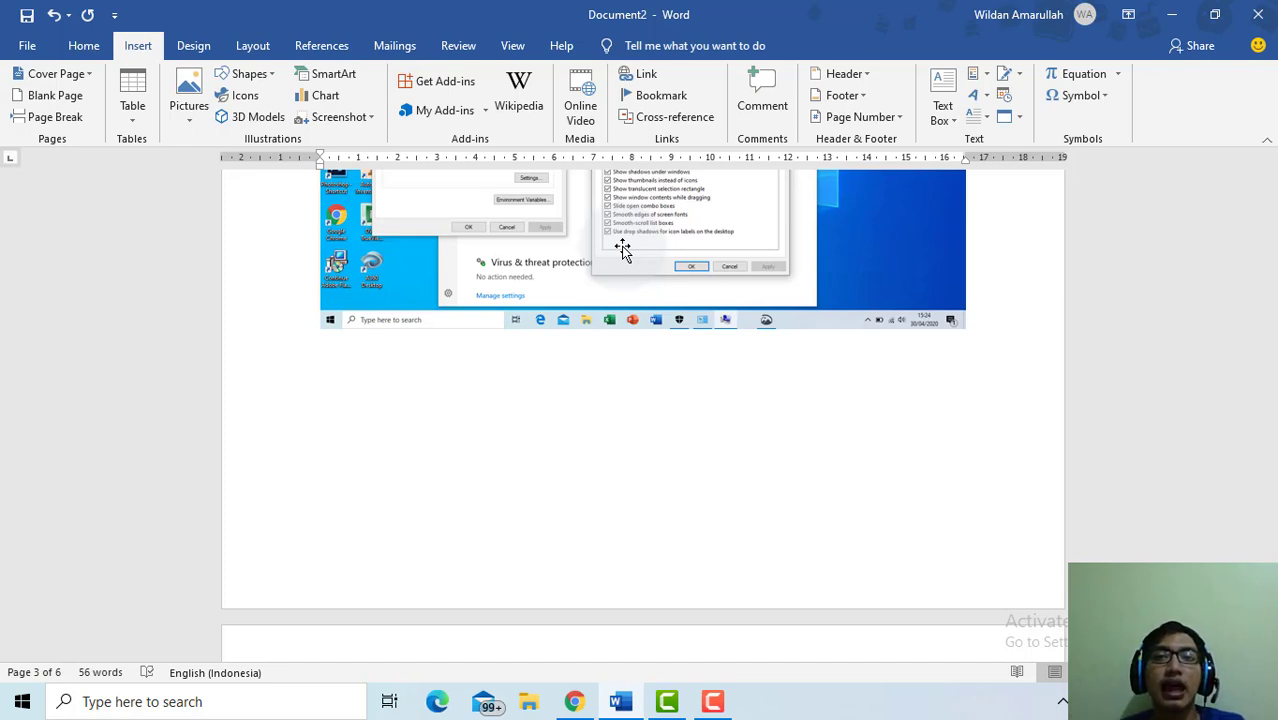
scroll(622, 250, "up", 1)
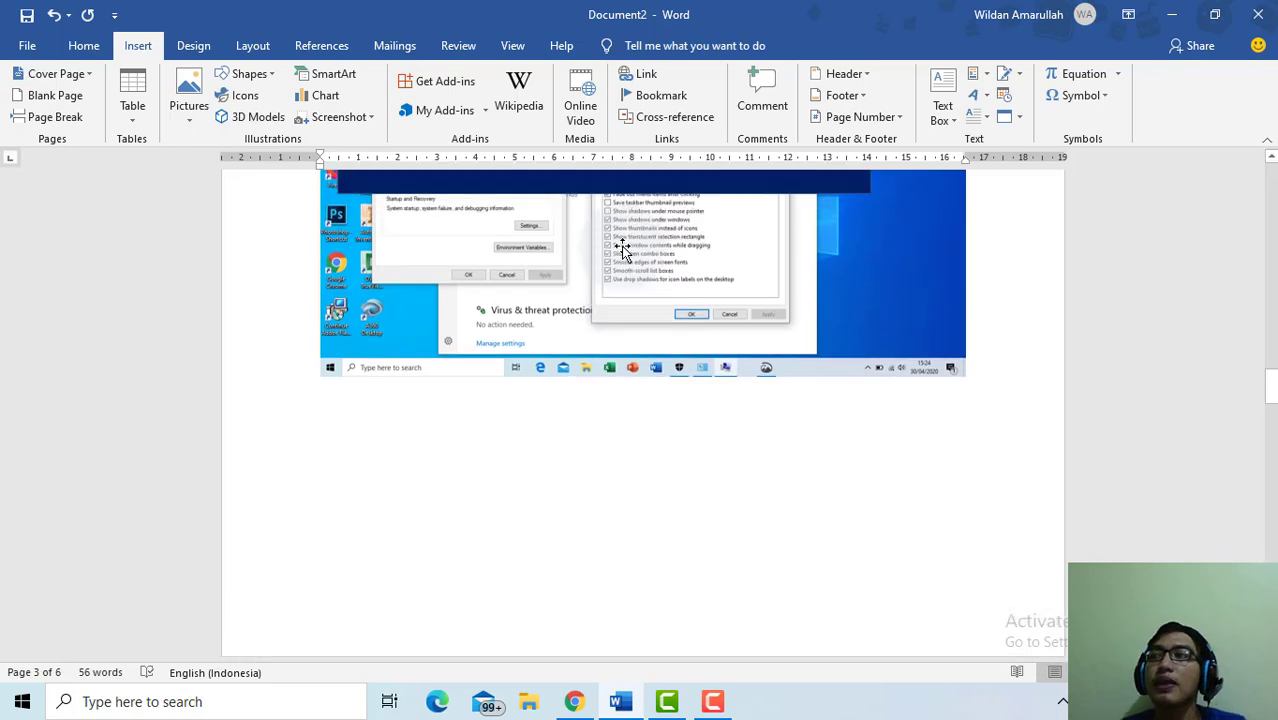
Move the dark blue rectangle off the desktop screenshot and up onto the organization chart, between the Ketua box and the Anggota row.
scroll(663, 357, "up", 7)
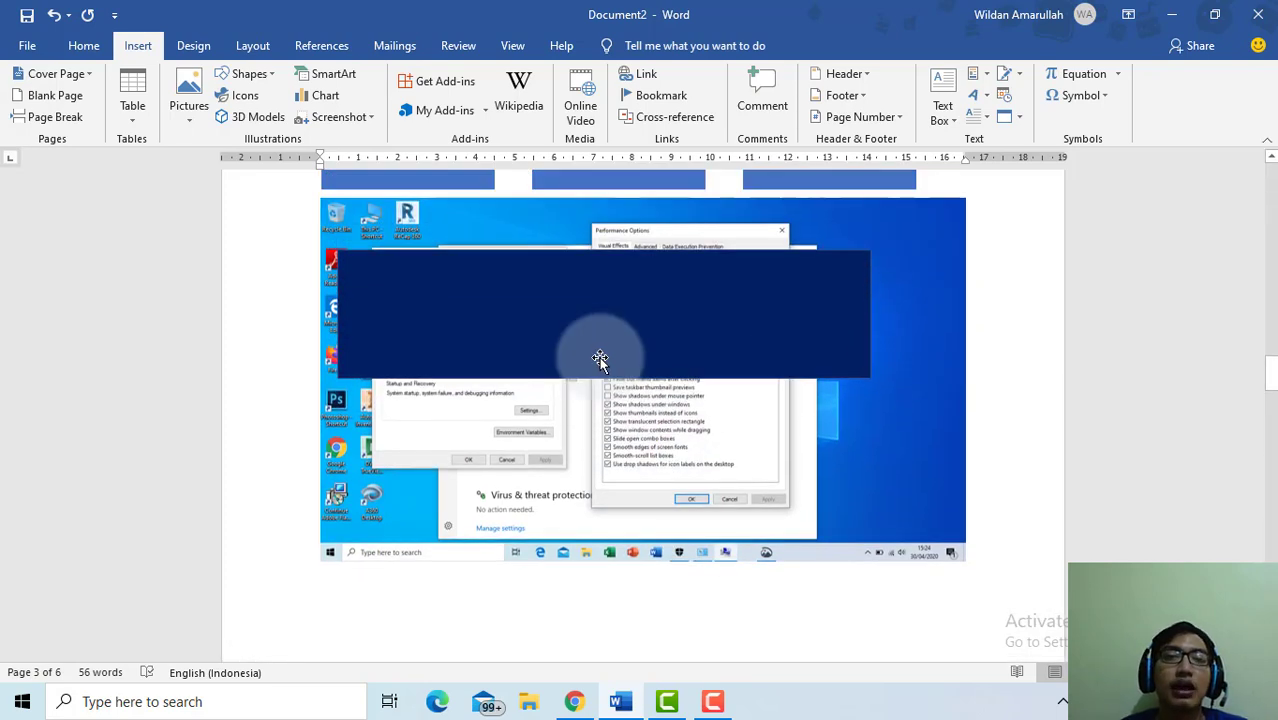
scroll(580, 349, "up", 1)
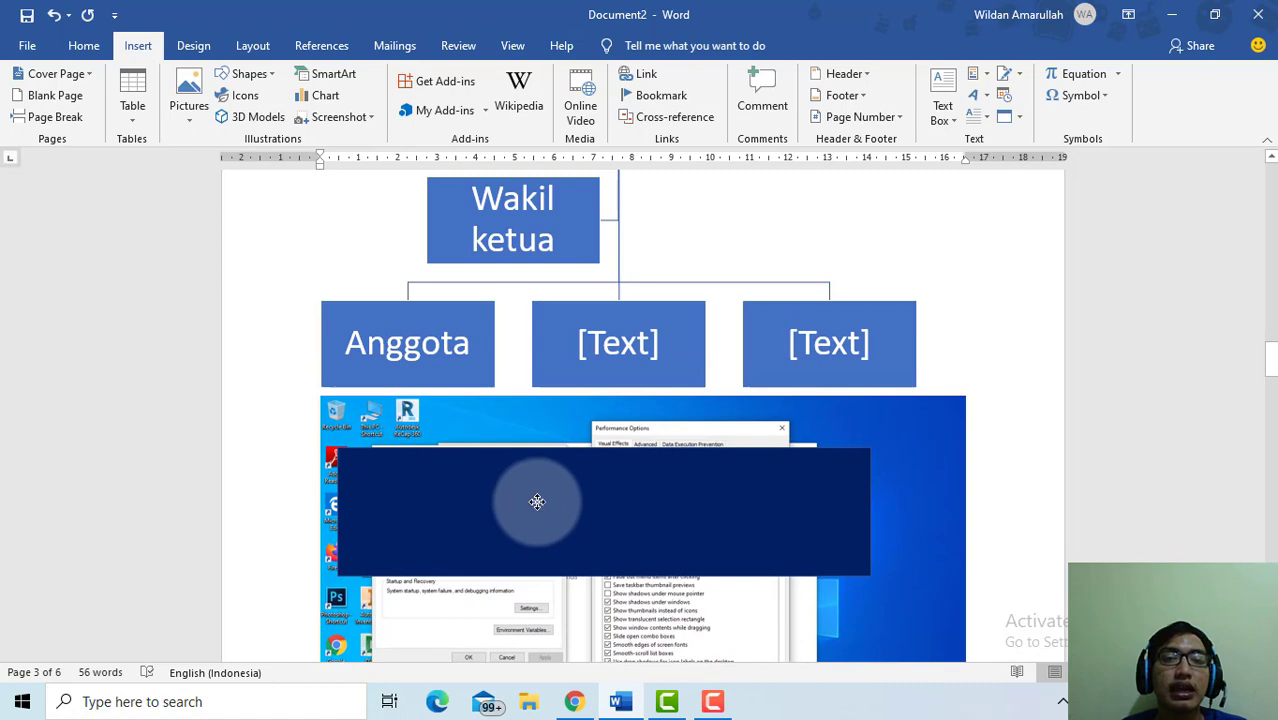
left_click_drag(535, 503, 551, 294)
scroll(585, 351, "up", 6)
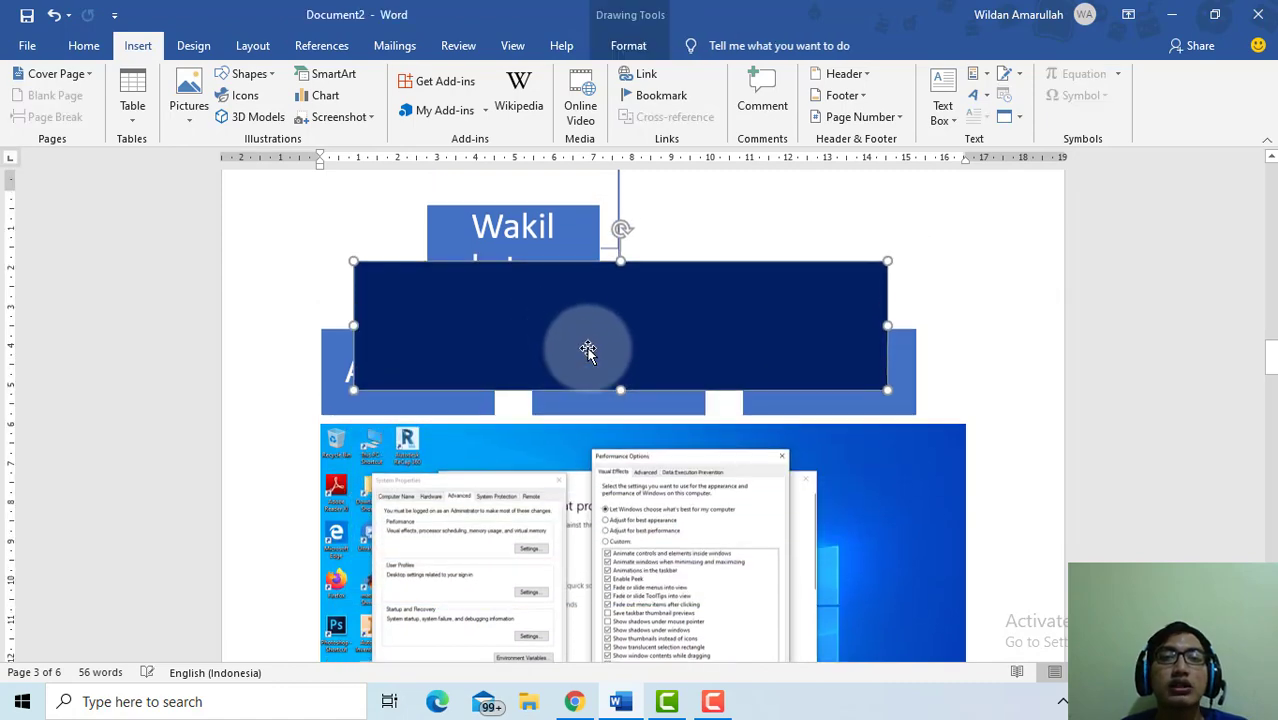
scroll(587, 350, "down", 10)
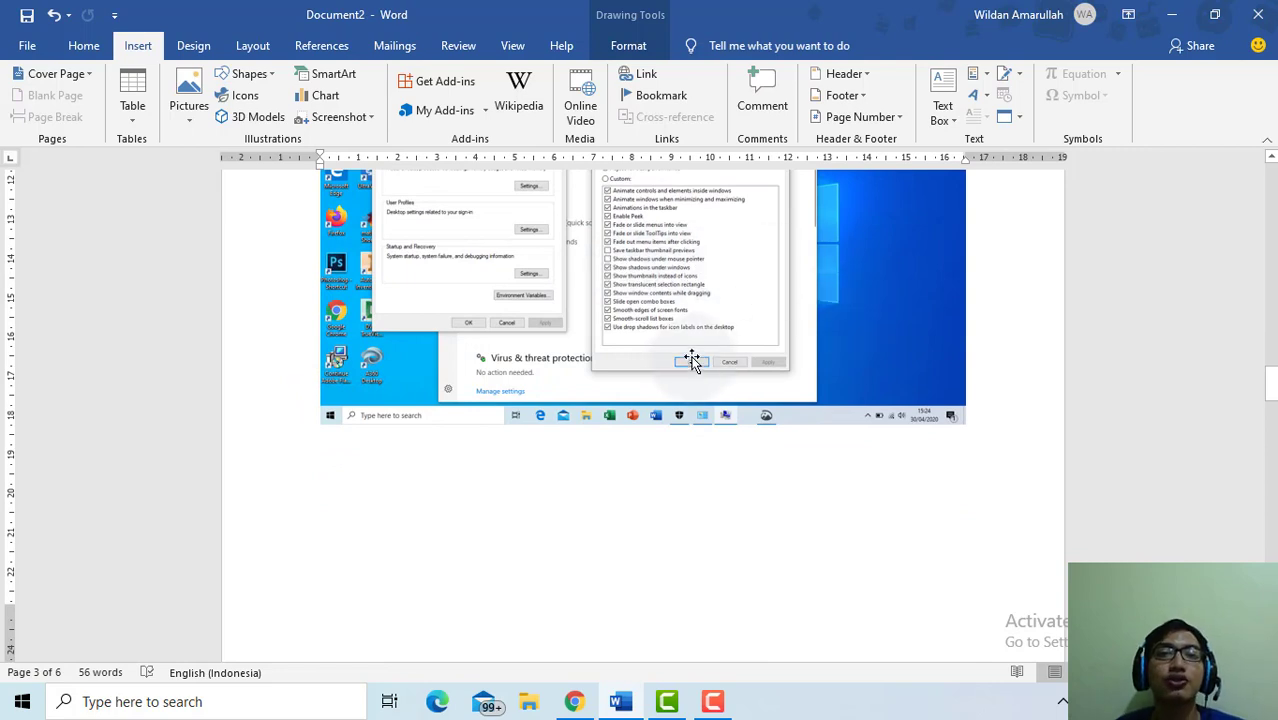
scroll(680, 352, "up", 1)
scroll(613, 232, "up", 5)
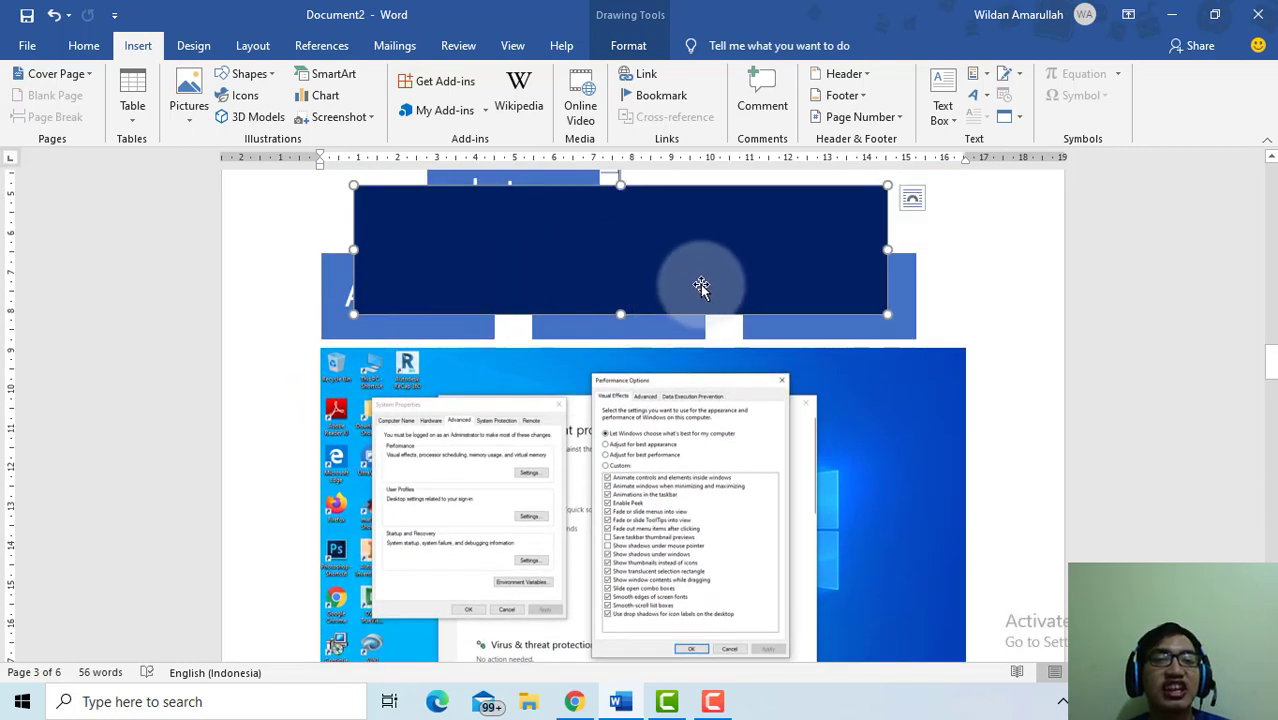
scroll(631, 350, "up", 5)
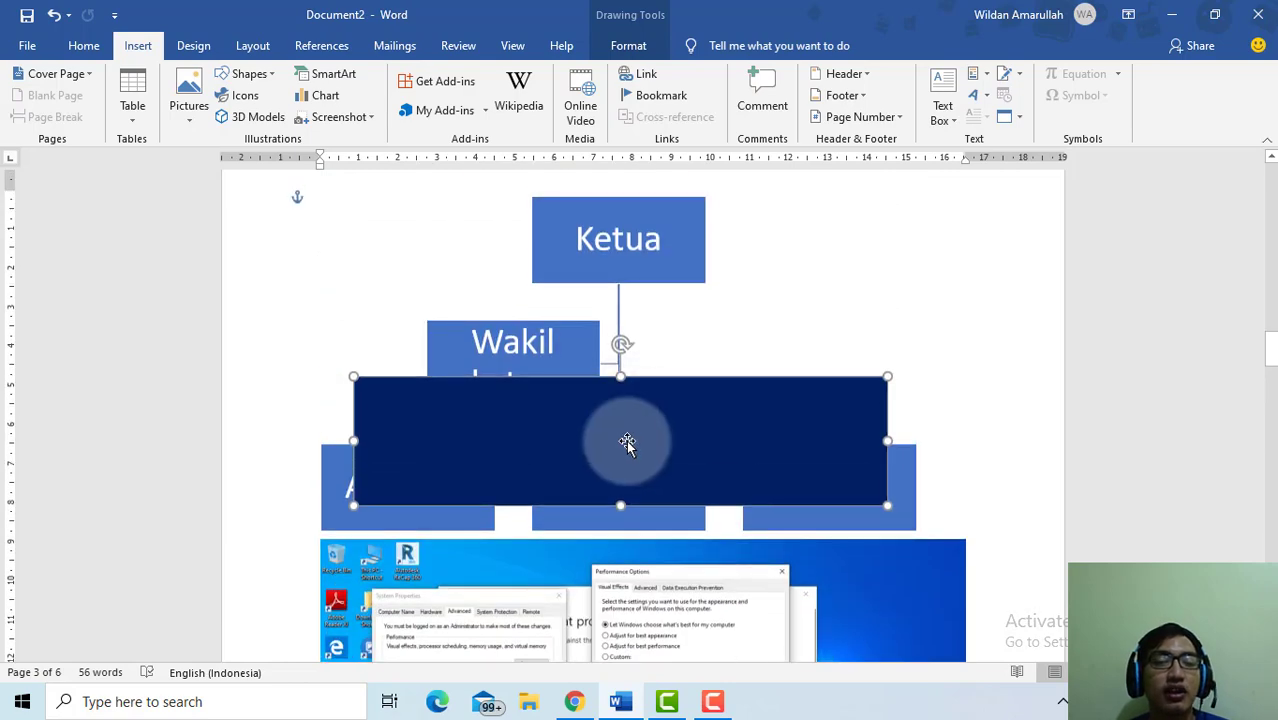
left_click_drag(625, 442, 627, 335)
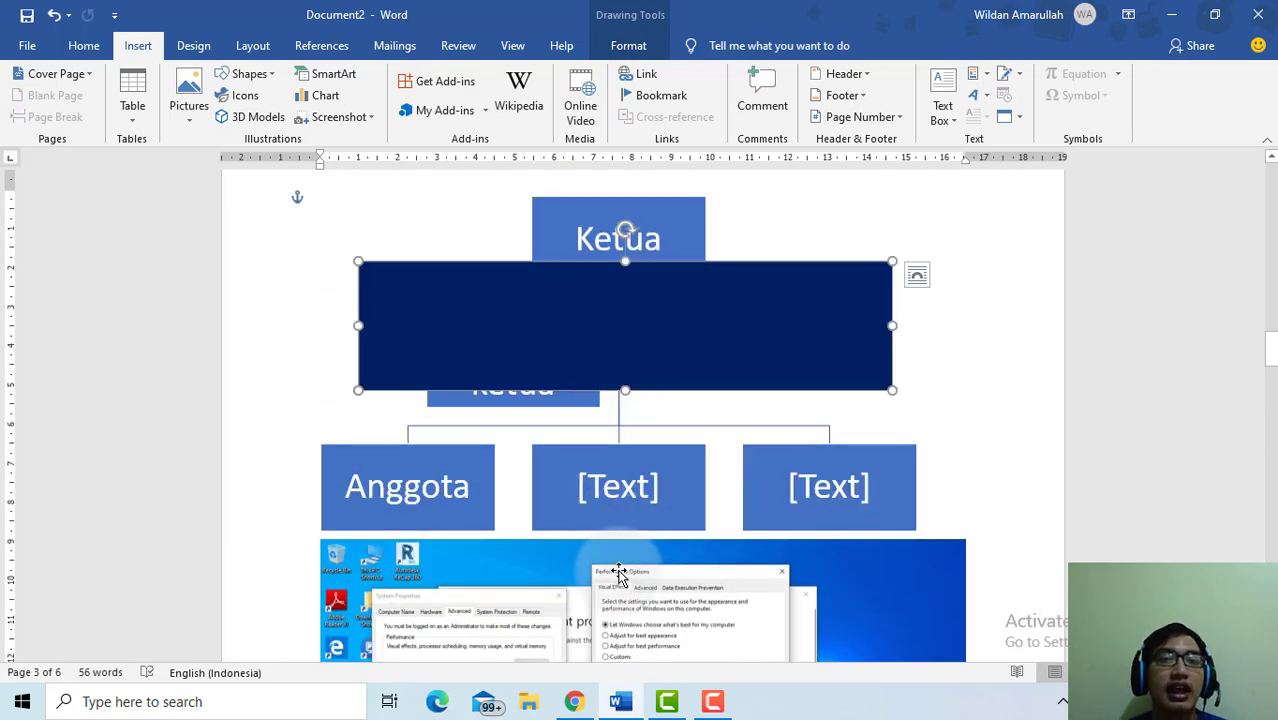
Insert a blank comment at the organization chart with the dark blue rectangle selected.
scroll(724, 240, "up", 4)
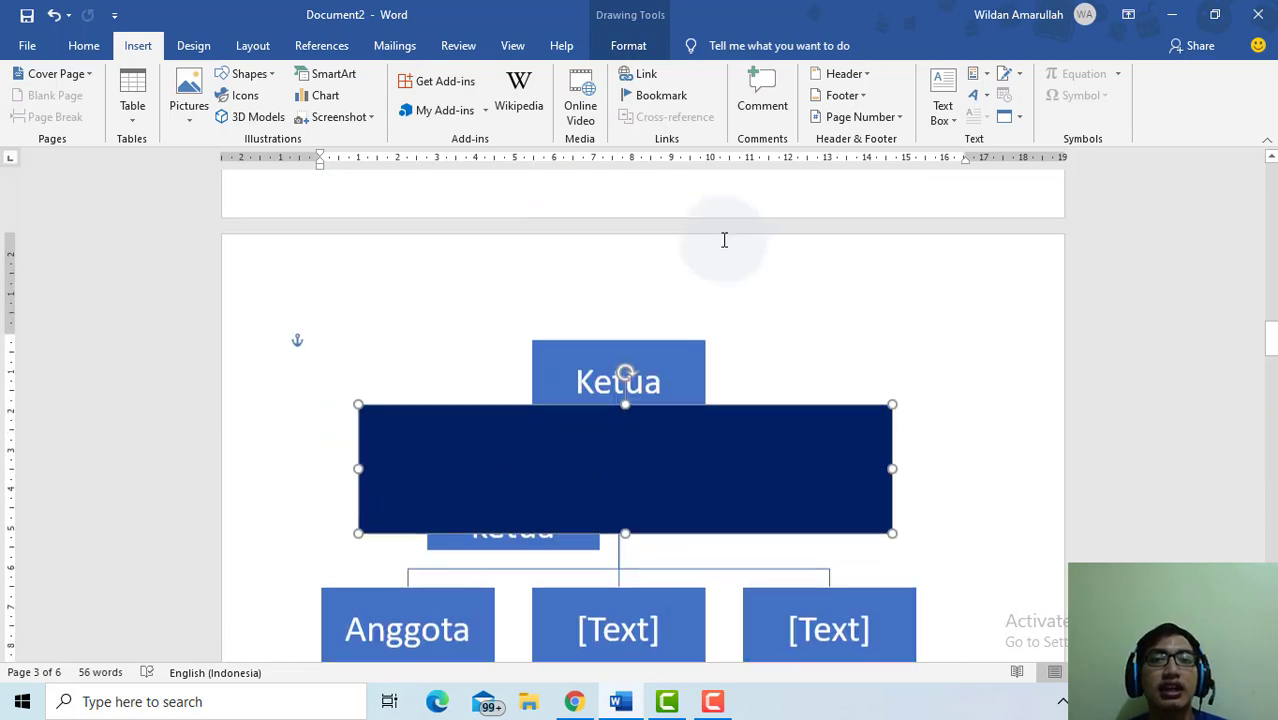
left_click(785, 105)
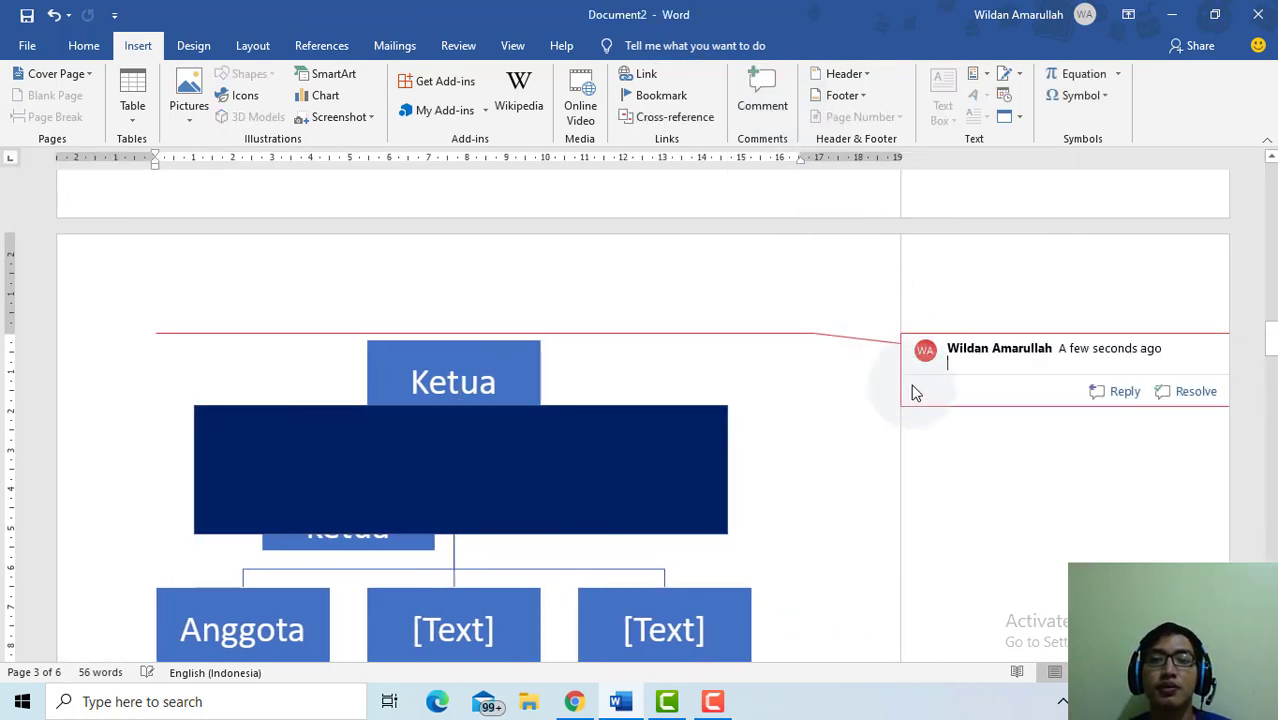
Attach a new comment to the first paragraph of repeated b's below the Sales pie chart.
scroll(899, 422, "down", 10)
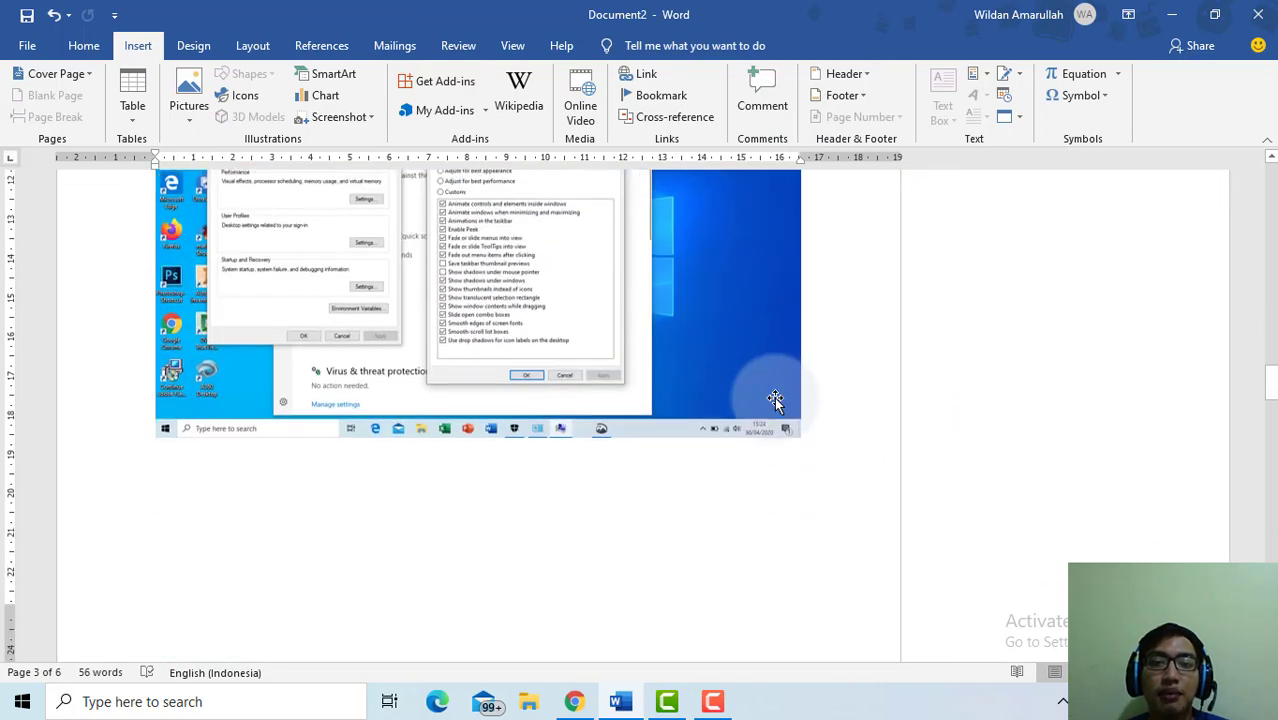
scroll(775, 400, "down", 20)
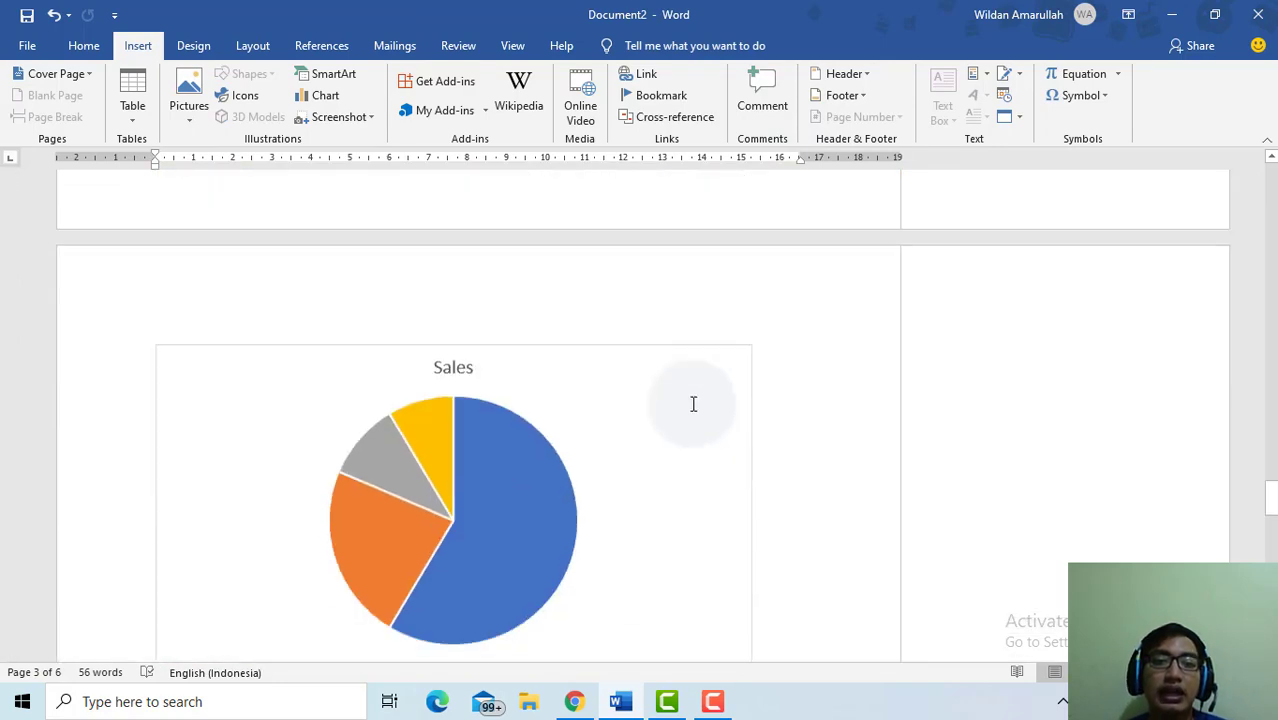
scroll(685, 405, "down", 5)
scroll(400, 380, "up", 2)
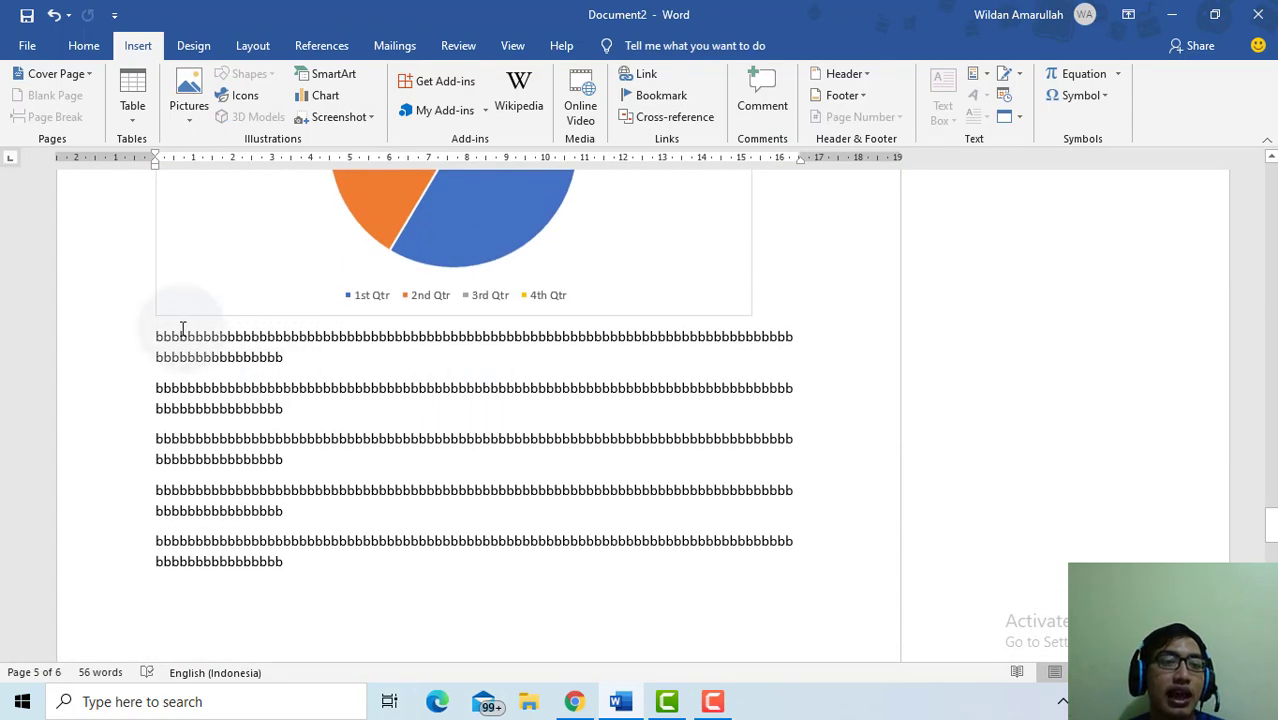
left_click_drag(157, 334, 316, 378)
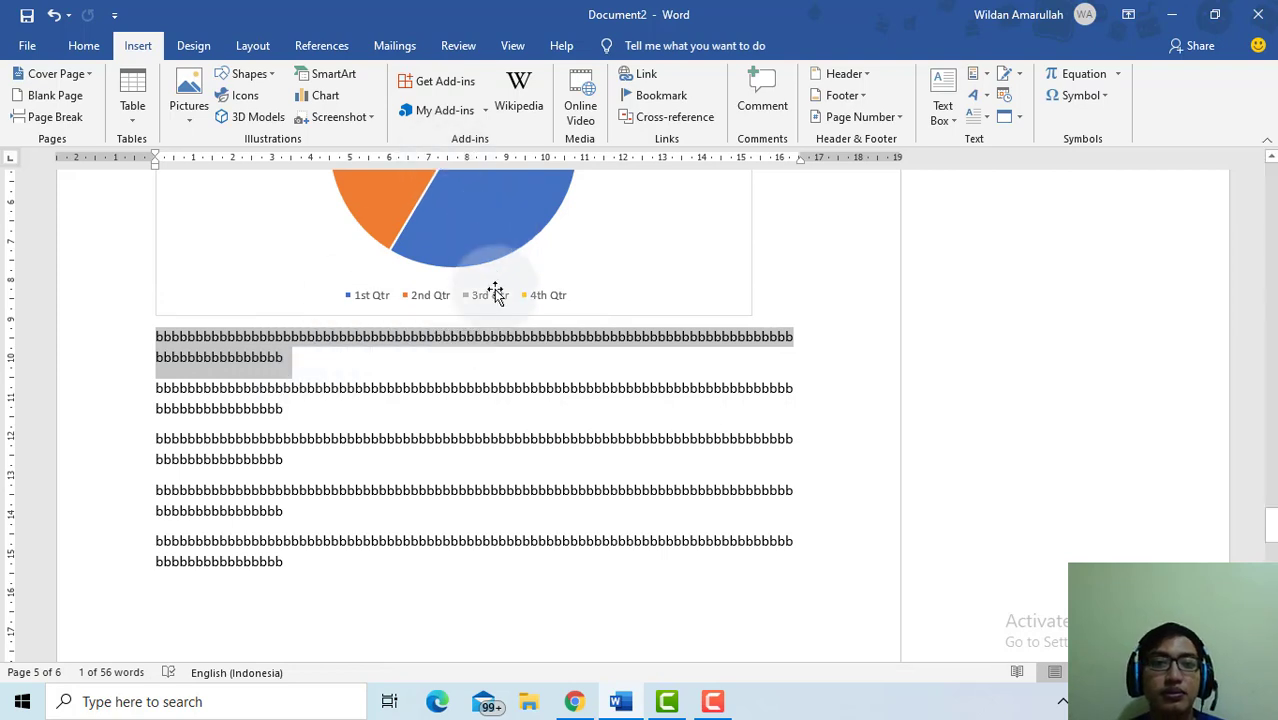
right_click(475, 341)
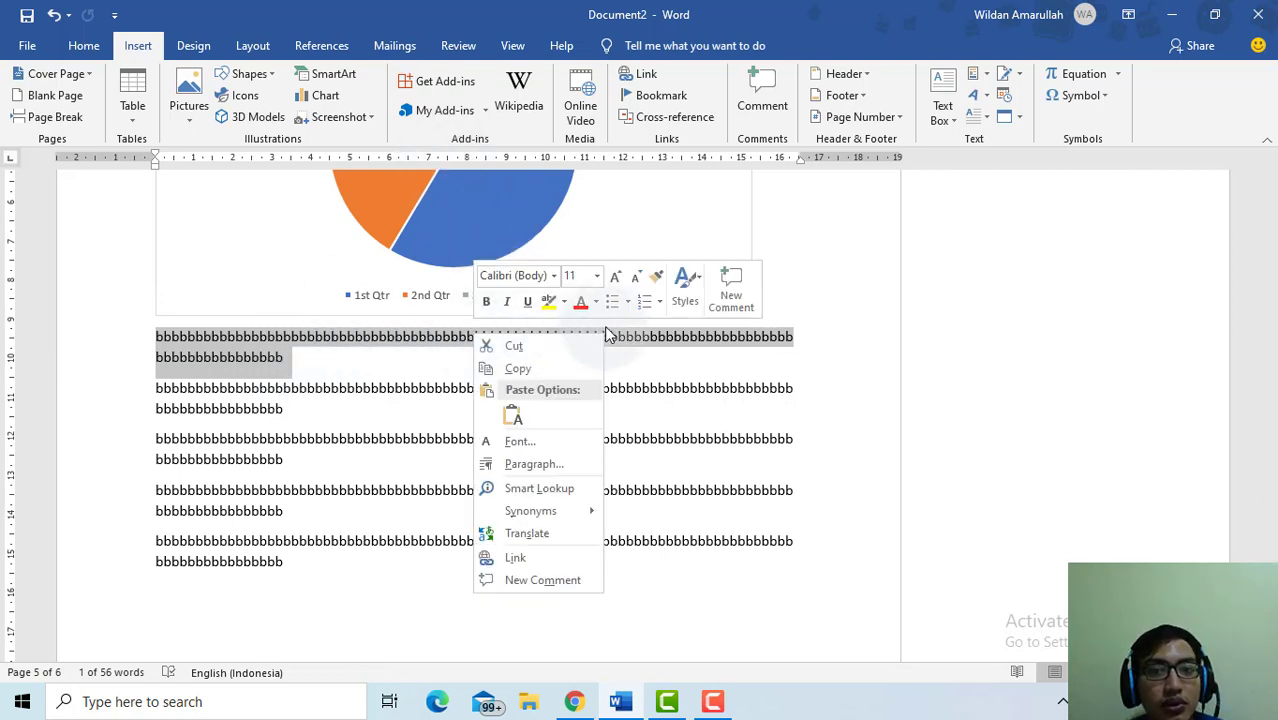
left_click(735, 290)
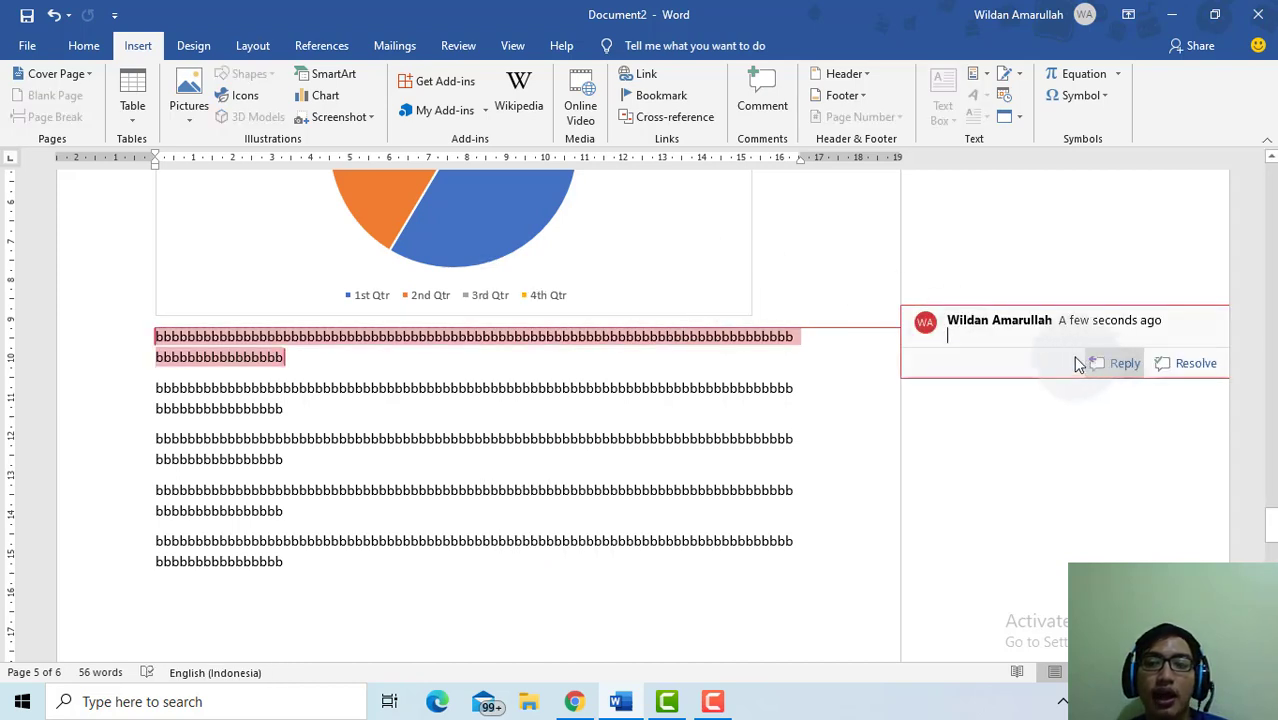
Write "Ngomong apaan sih?" as the text of the comment on the first paragraph below the chart.
left_click(953, 338)
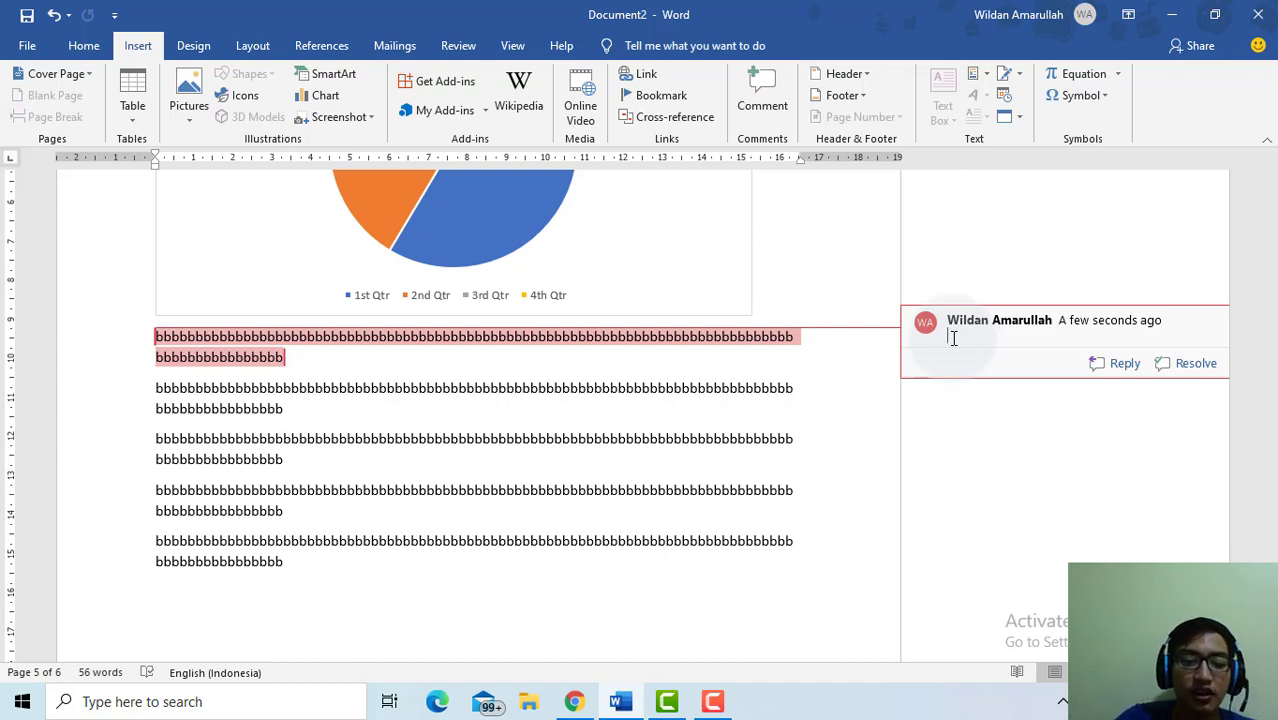
type("Ne")
type("o")
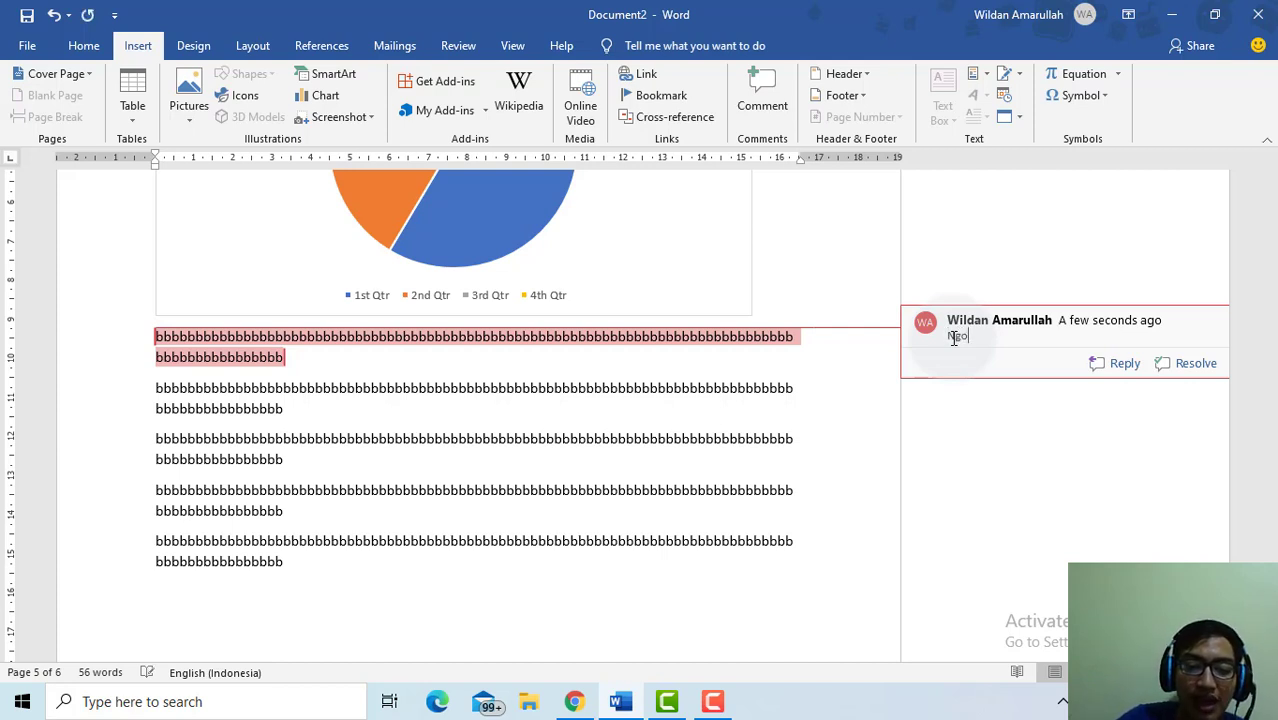
type("mong")
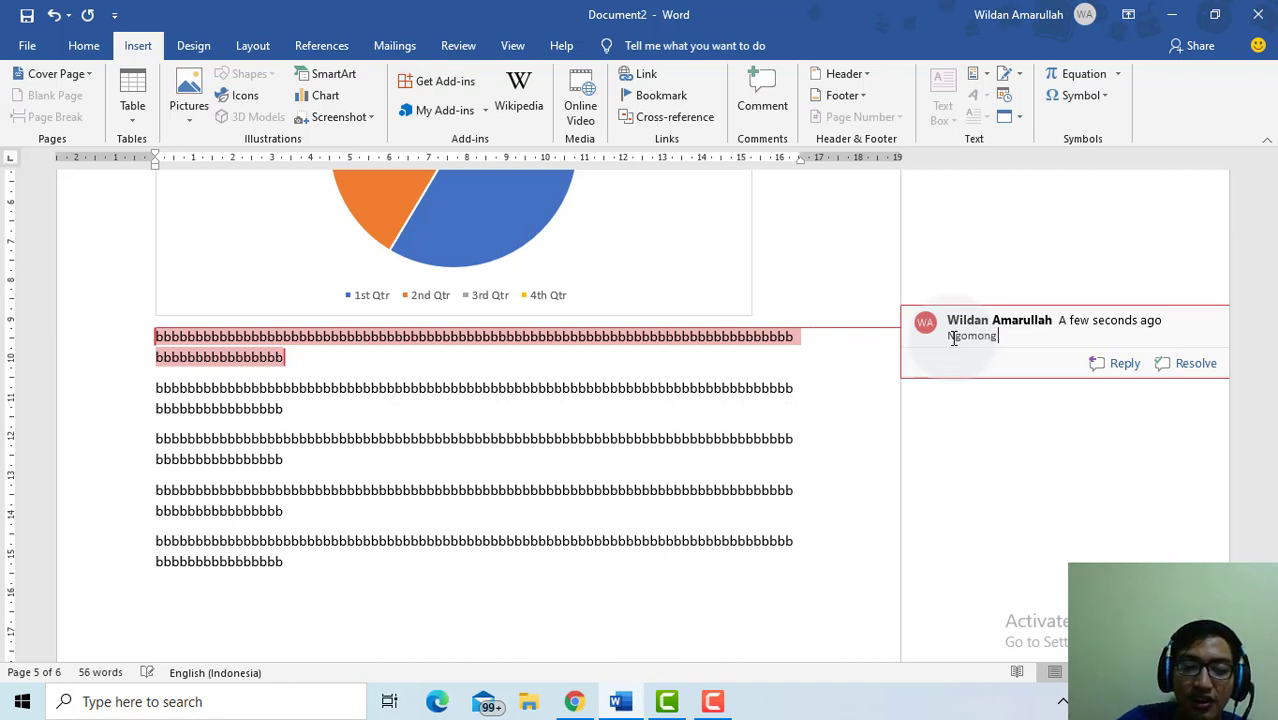
type(" apaa")
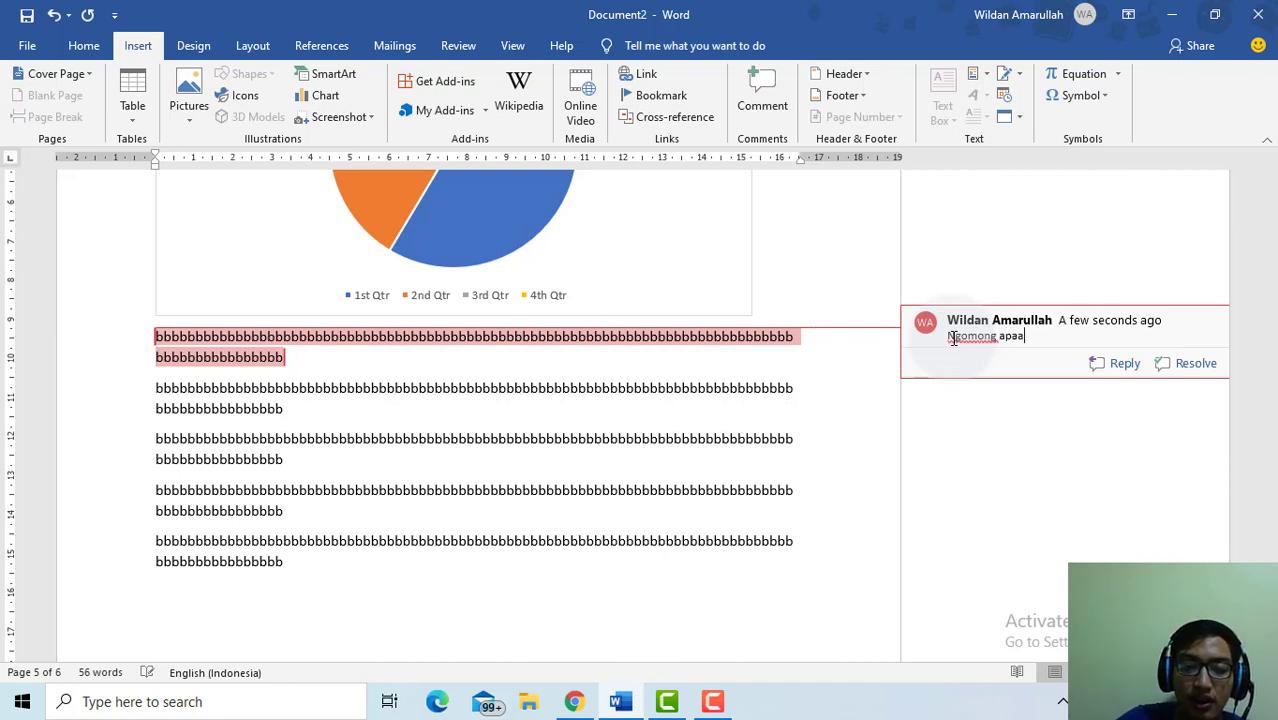
type("n sig")
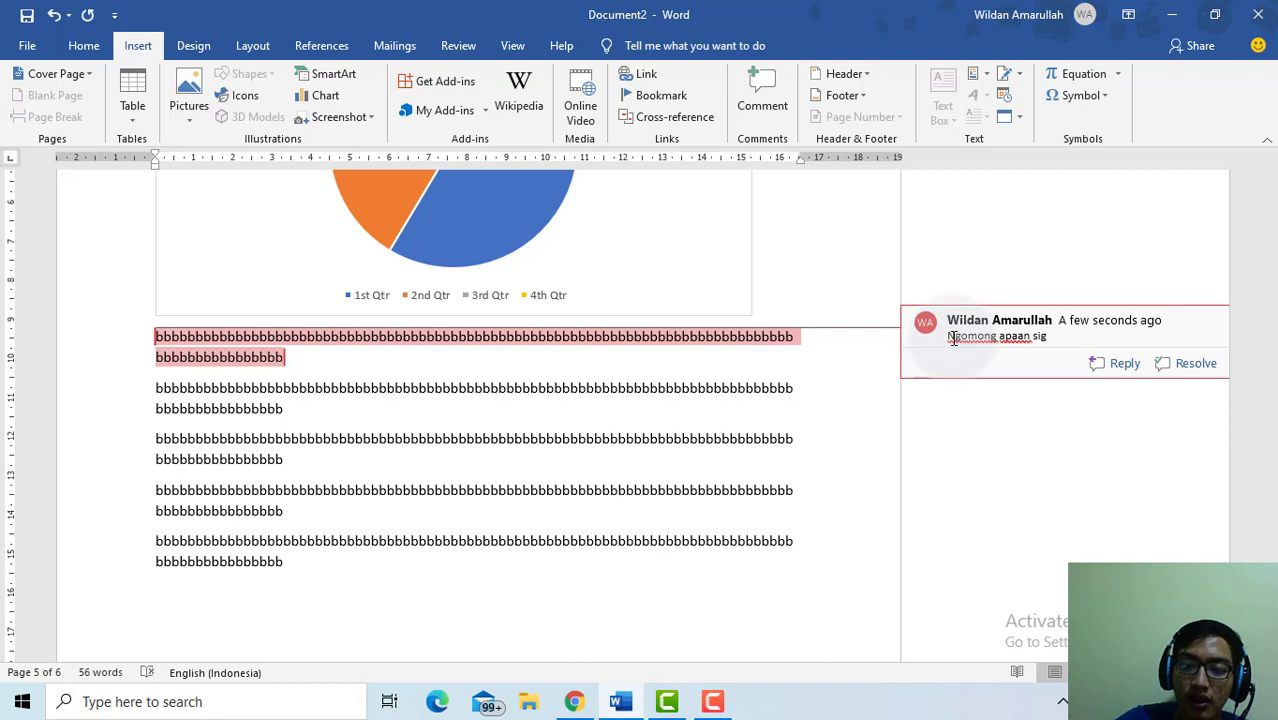
key("BackSpace")
type("h")
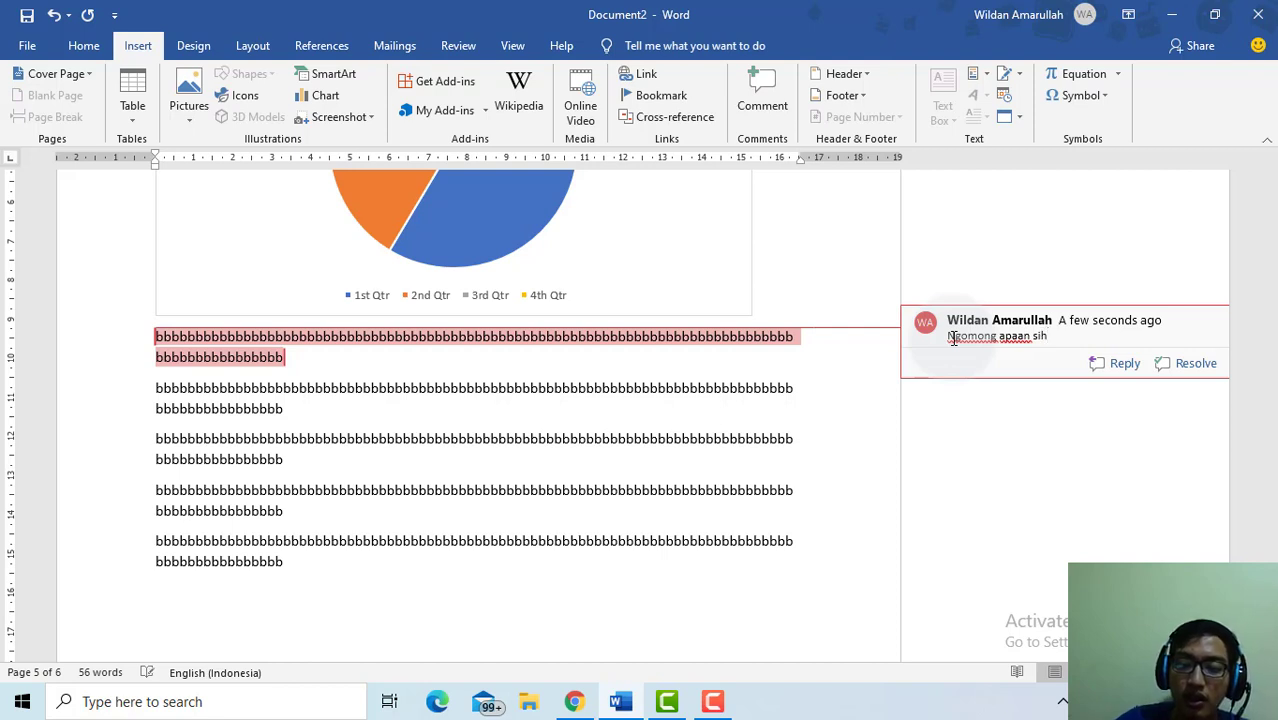
type("?")
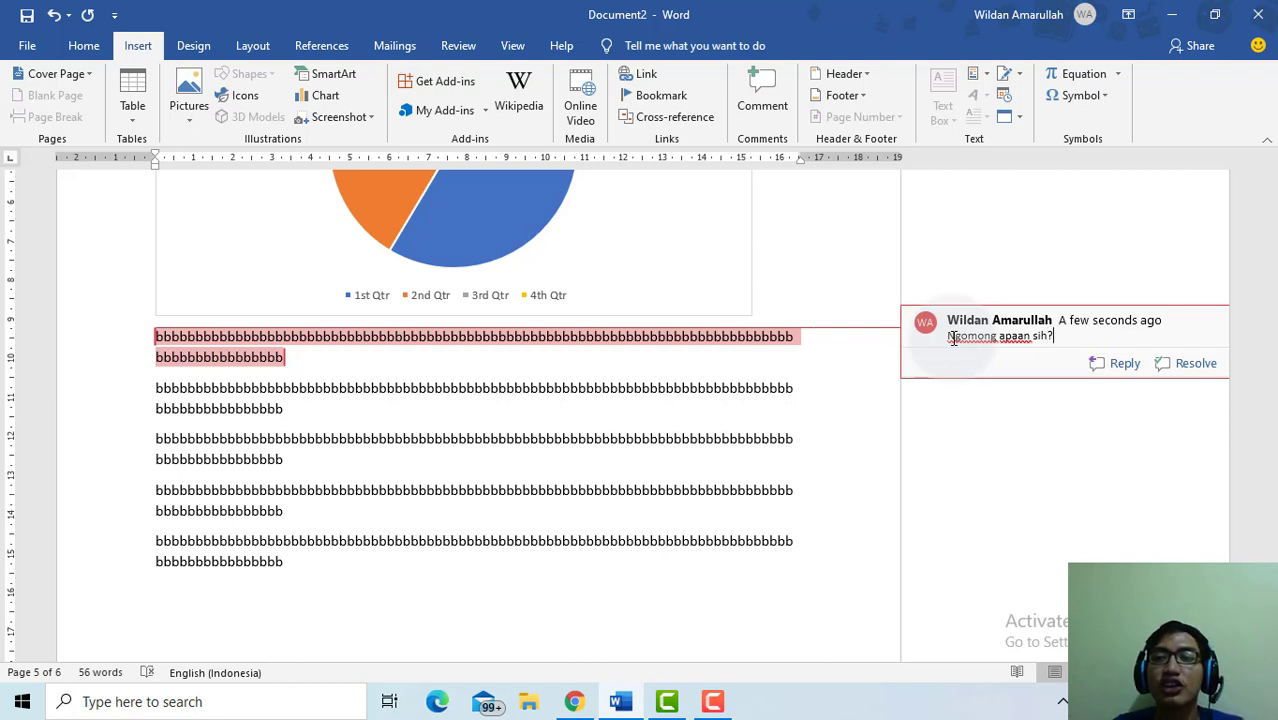
key("Return")
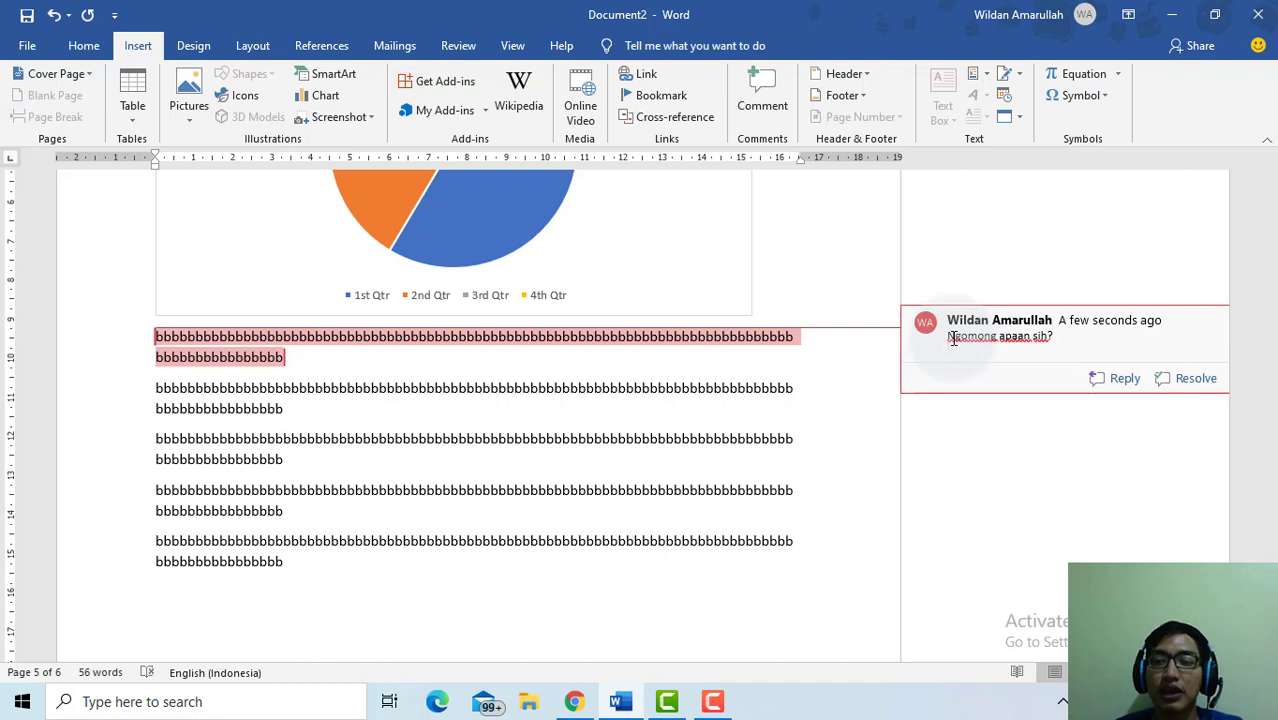
key("BackSpace")
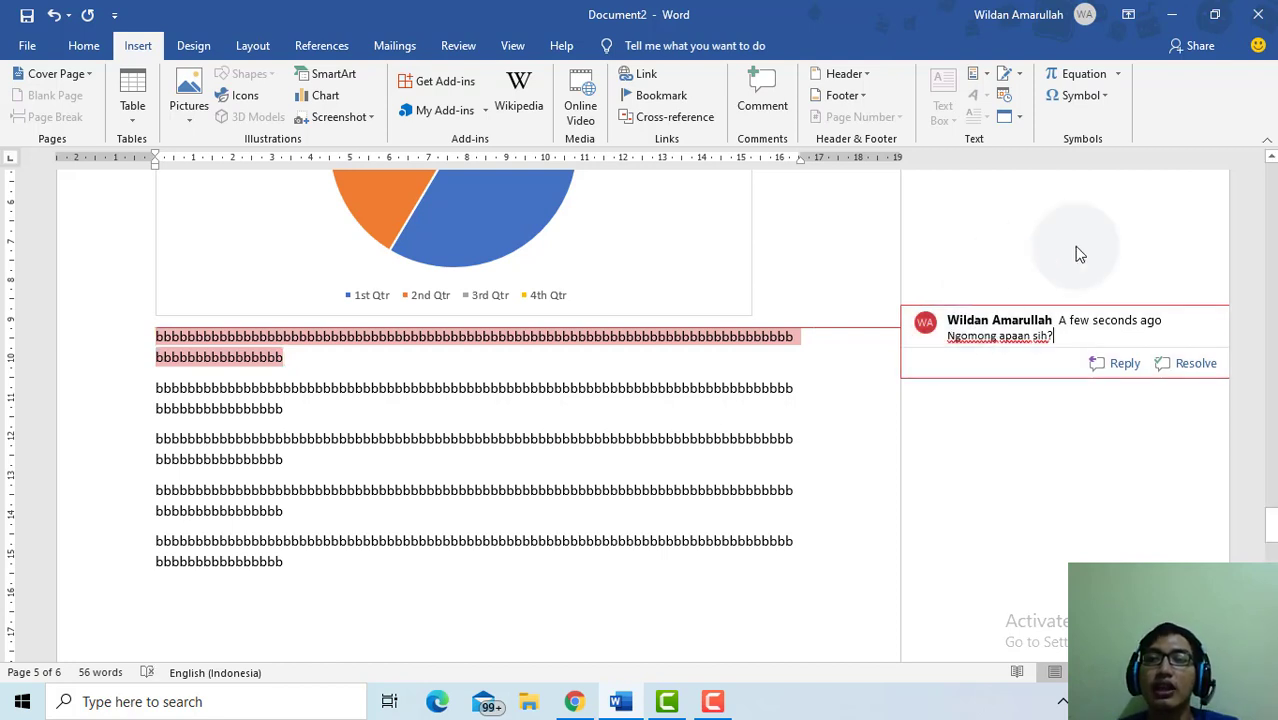
Add the reply "Gak jelas" to the comment on the first paragraph below the pie chart.
scroll(1004, 246, "up", 2)
scroll(1004, 246, "up", 3)
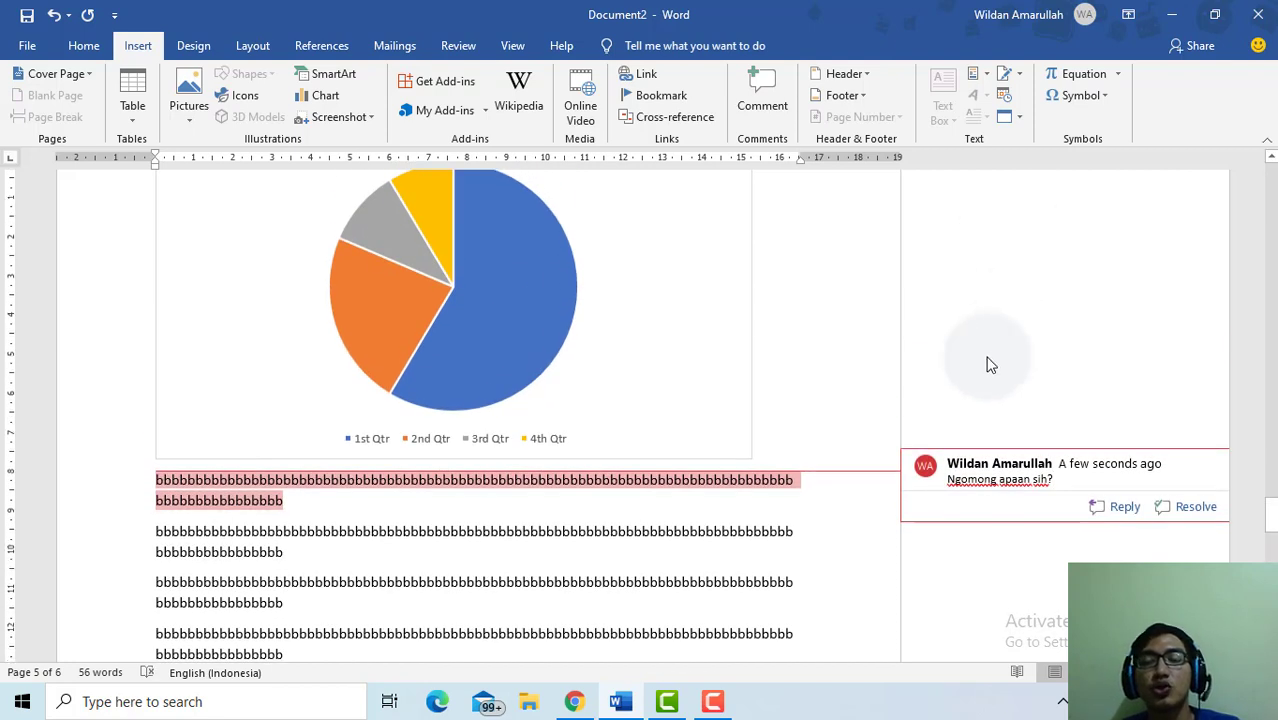
scroll(970, 543, "down", 2)
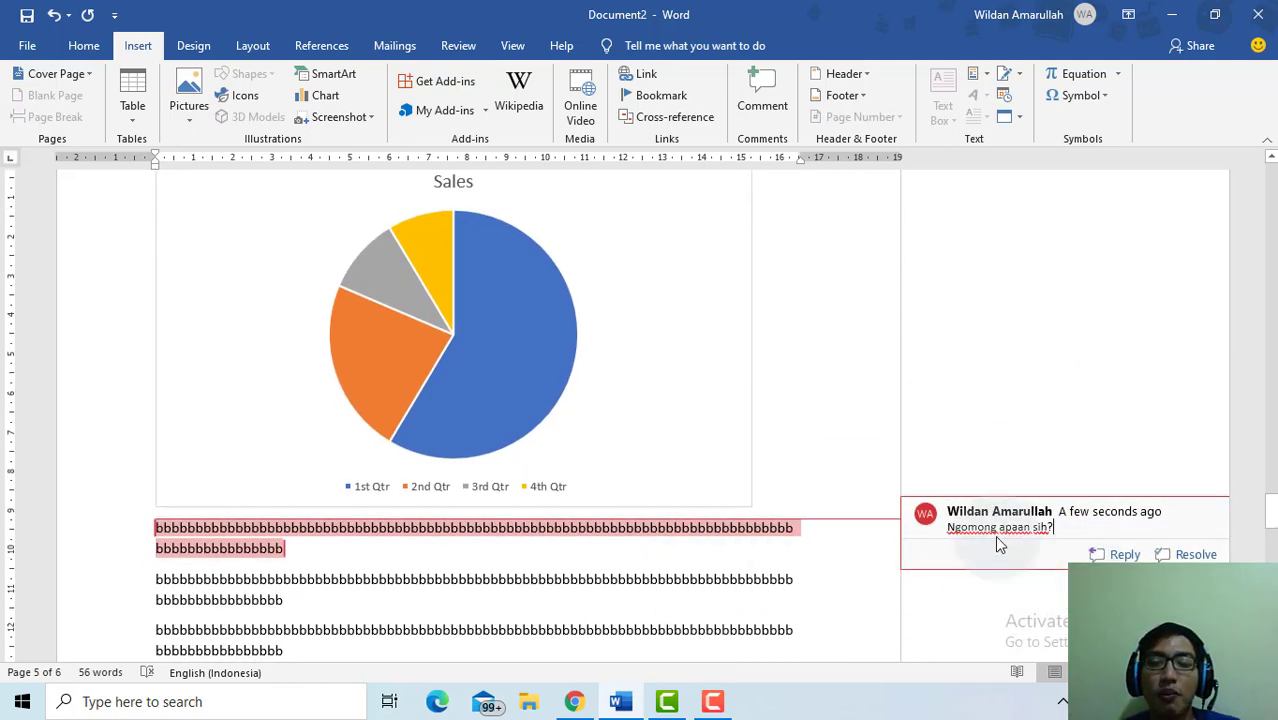
scroll(1066, 356, "up", 4)
scroll(1059, 321, "down", 7)
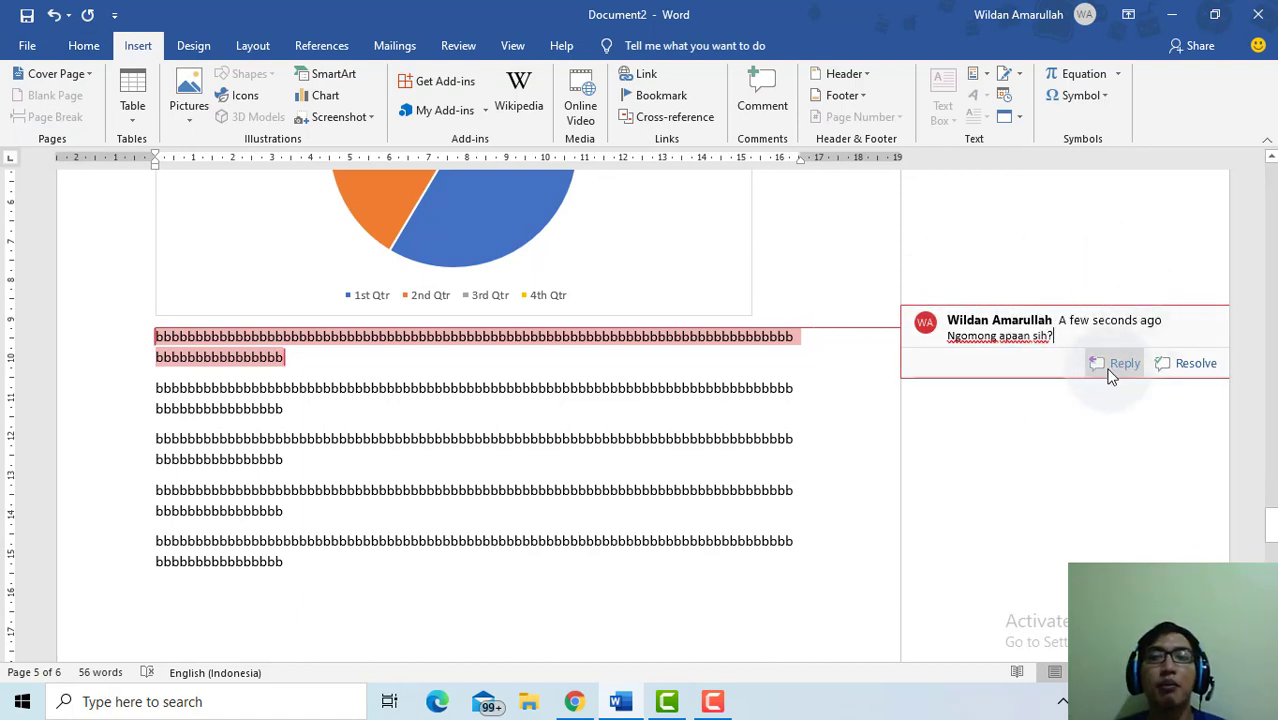
left_click(1112, 376)
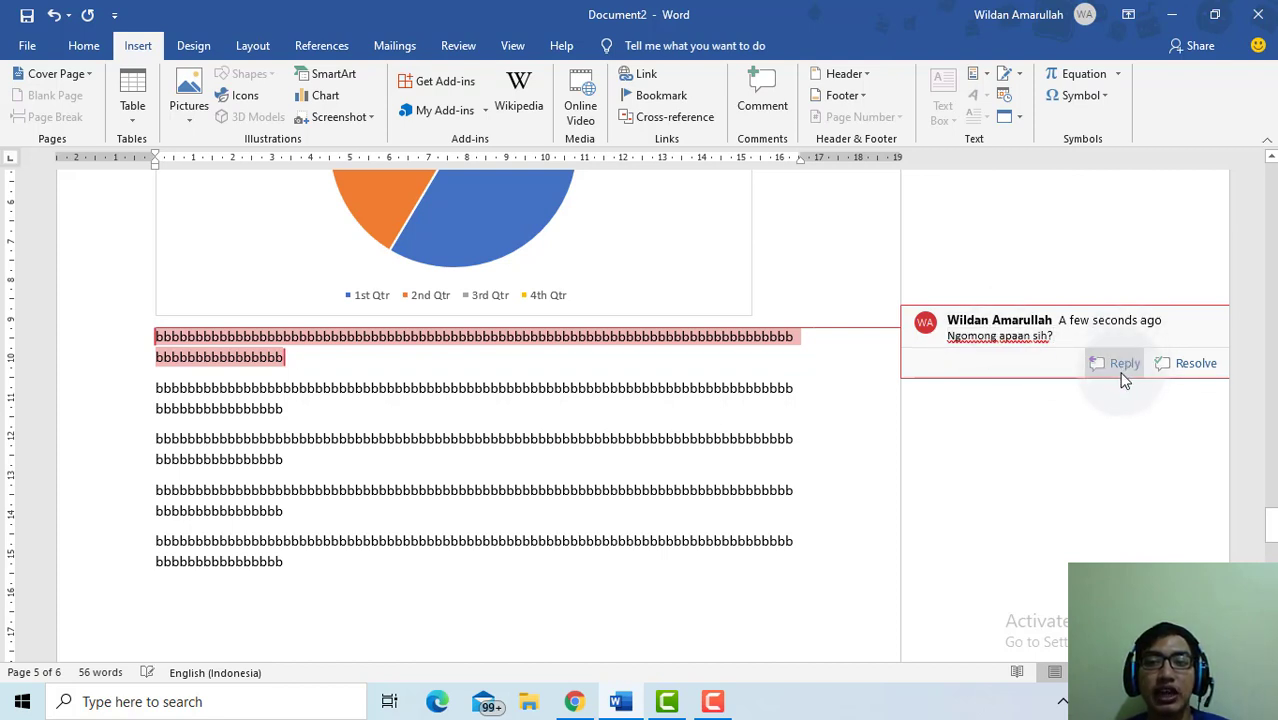
left_click(1120, 372)
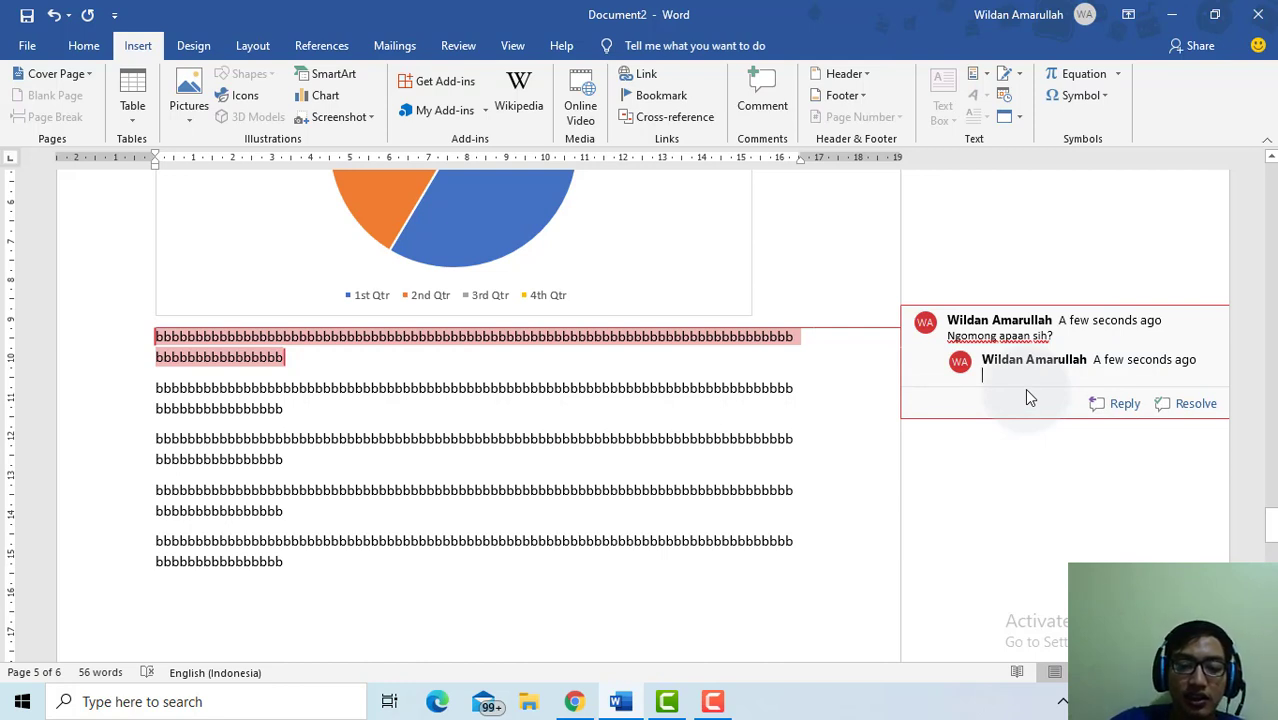
type("Gak jelas")
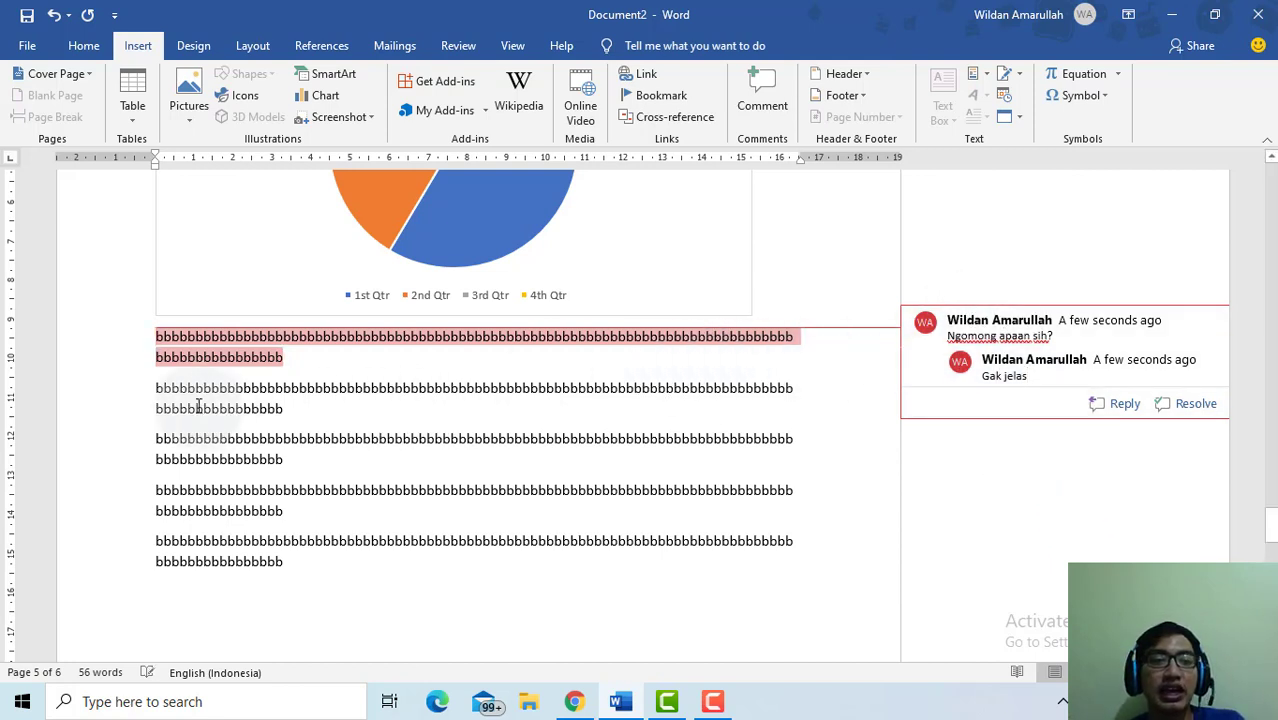
Select the commented paragraph below the pie chart and mark its comment thread as resolved.
left_click(202, 360)
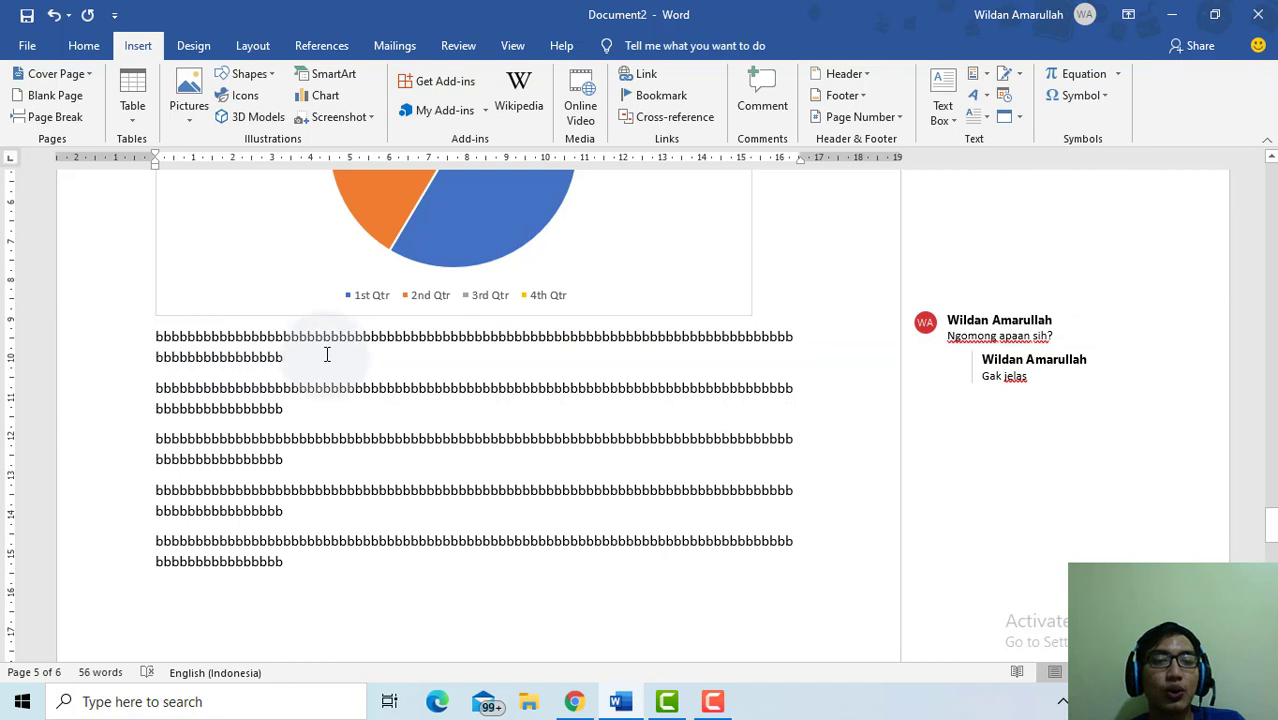
mouse_move(300, 343)
left_mouse_down()
mouse_move(132, 326)
mouse_move(289, 355)
left_mouse_up()
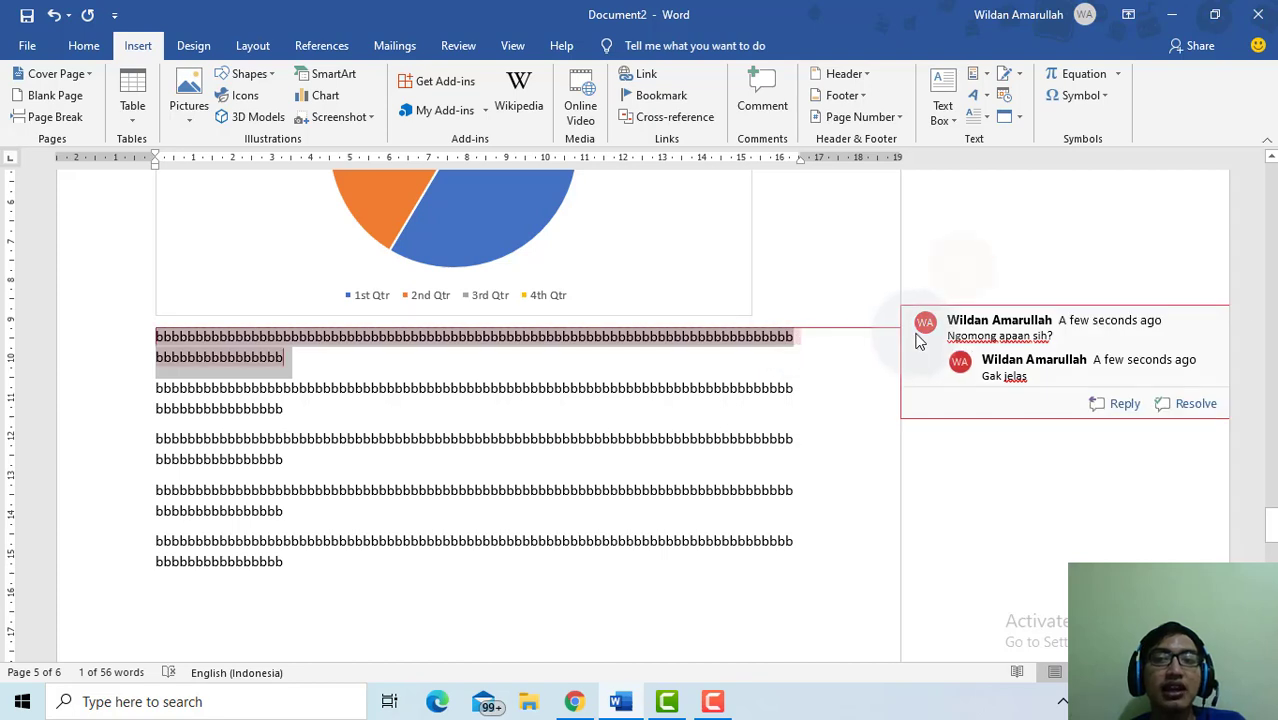
left_click(920, 341)
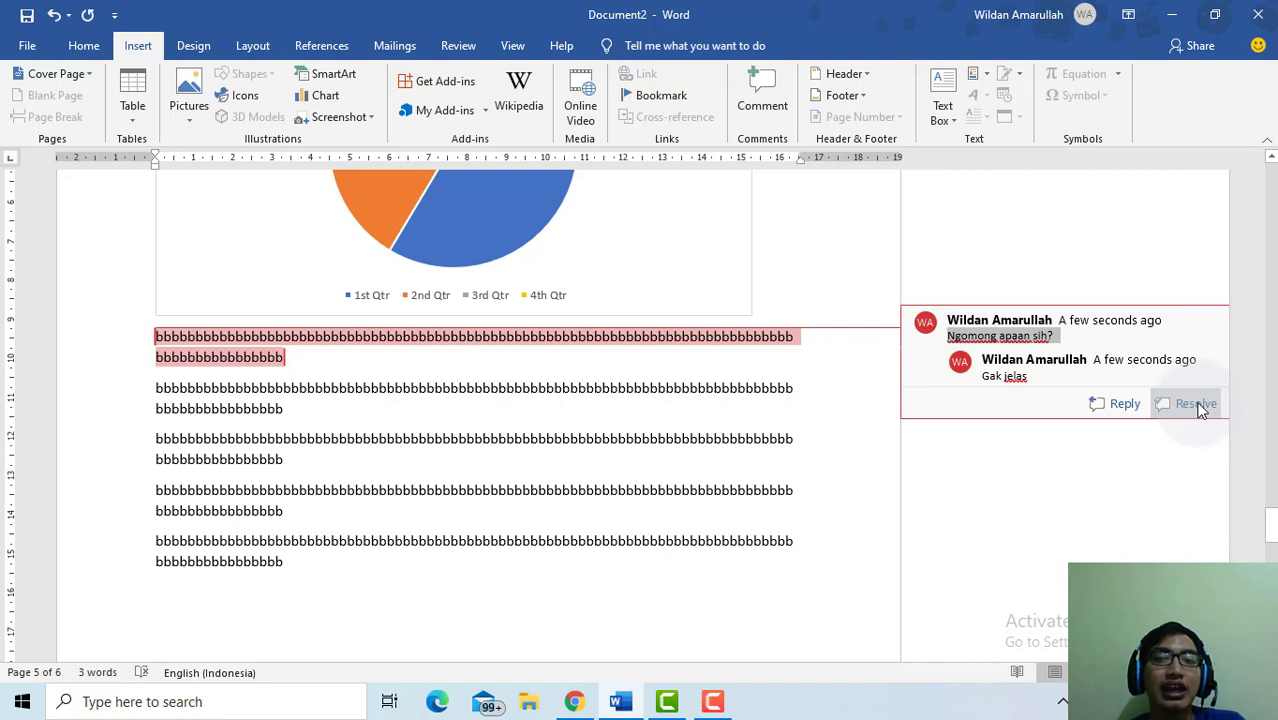
left_click(1197, 405)
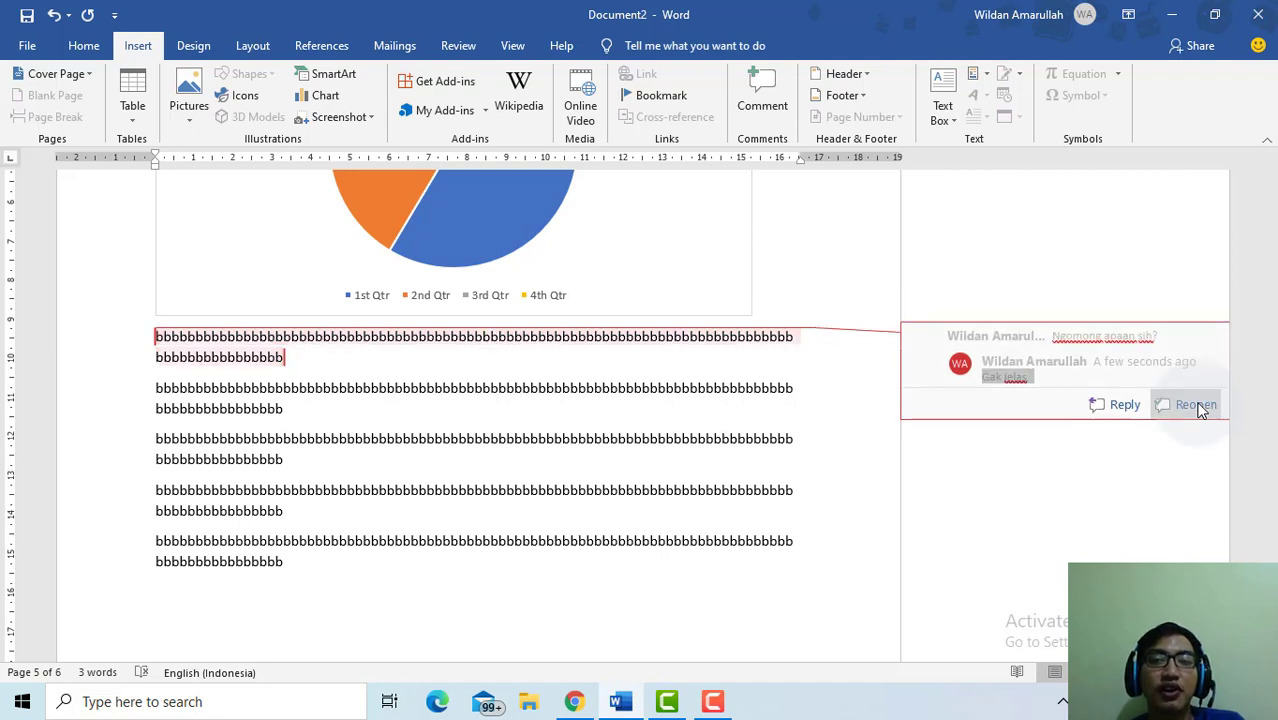
scroll(1013, 291, "up", 5)
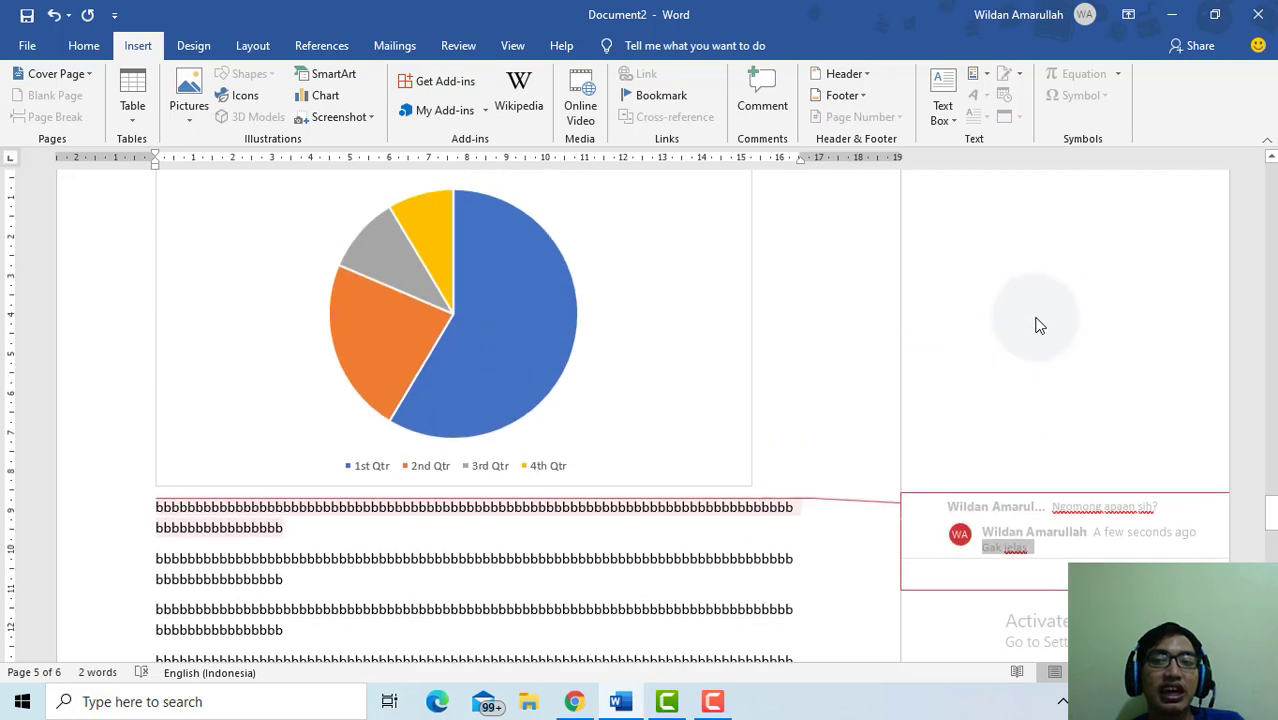
Mark the empty comment on the Ketua organization chart as resolved.
scroll(1043, 464, "up", 15)
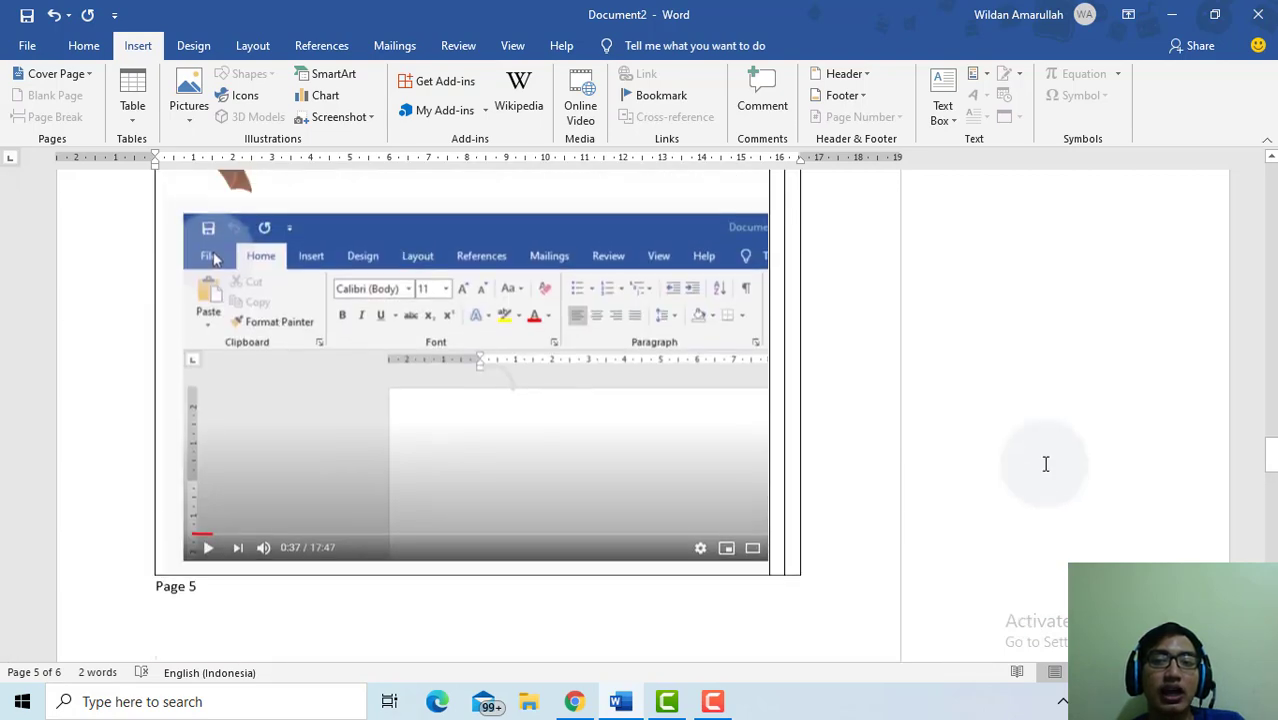
scroll(1045, 470, "up", 8)
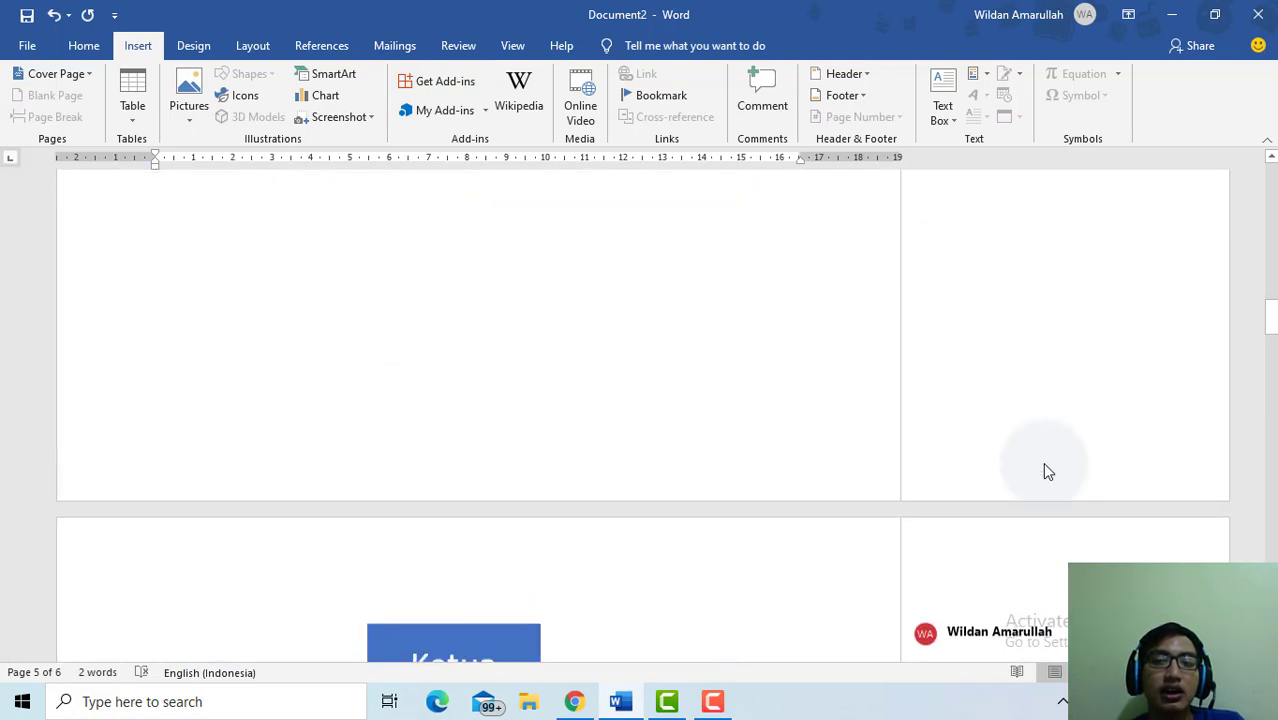
scroll(1045, 470, "down", 3)
scroll(990, 450, "down", 3)
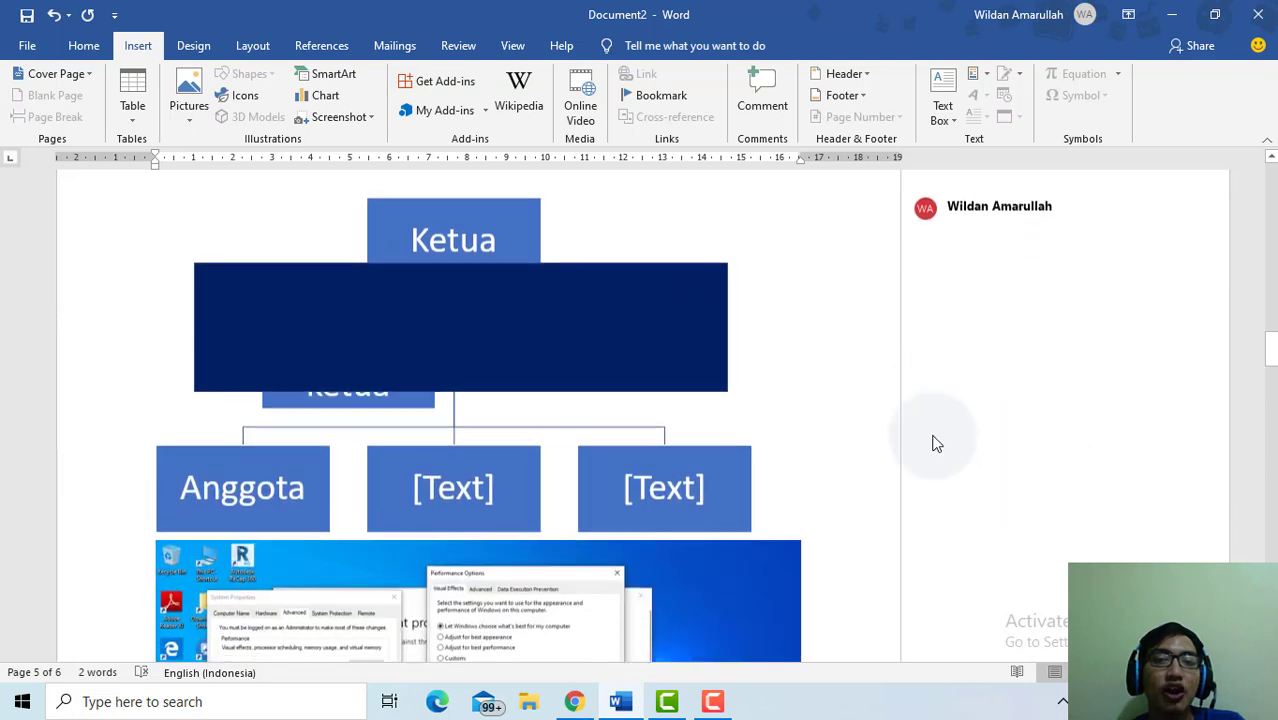
left_click(1058, 241)
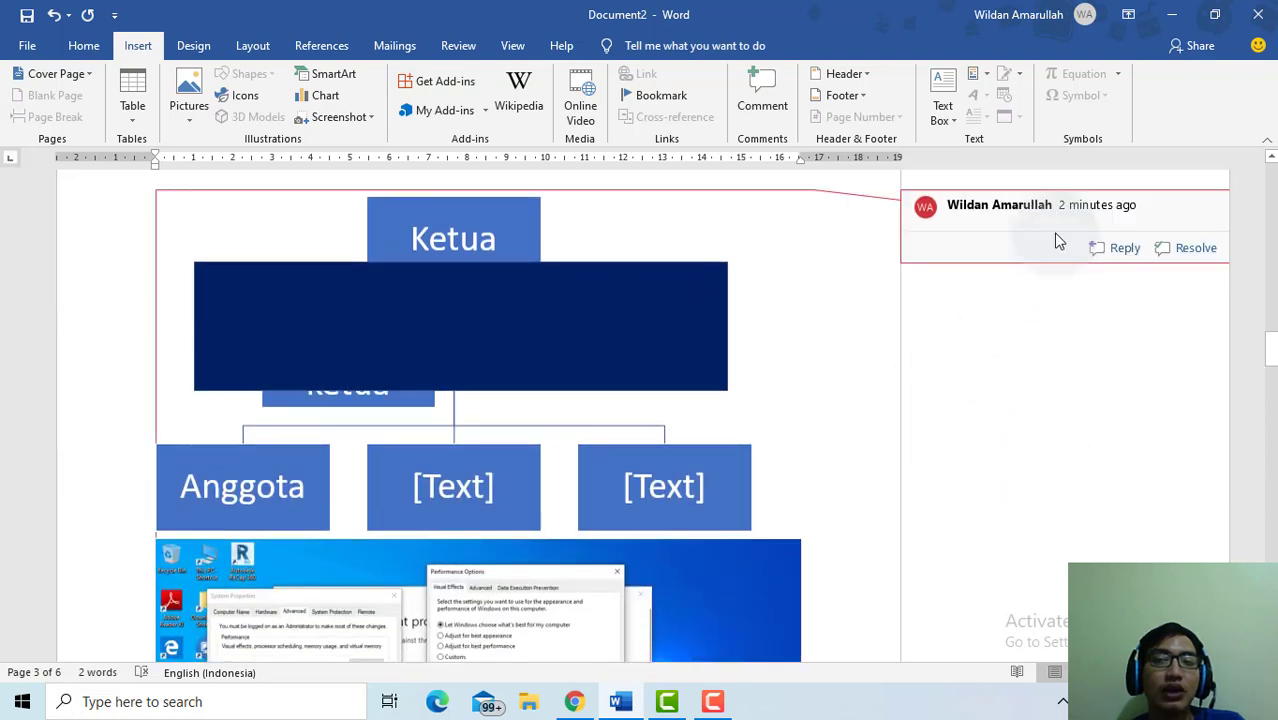
left_click(1189, 251)
Delete the empty comment attached to the Ketua organization chart.
scroll(990, 580, "down", 10)
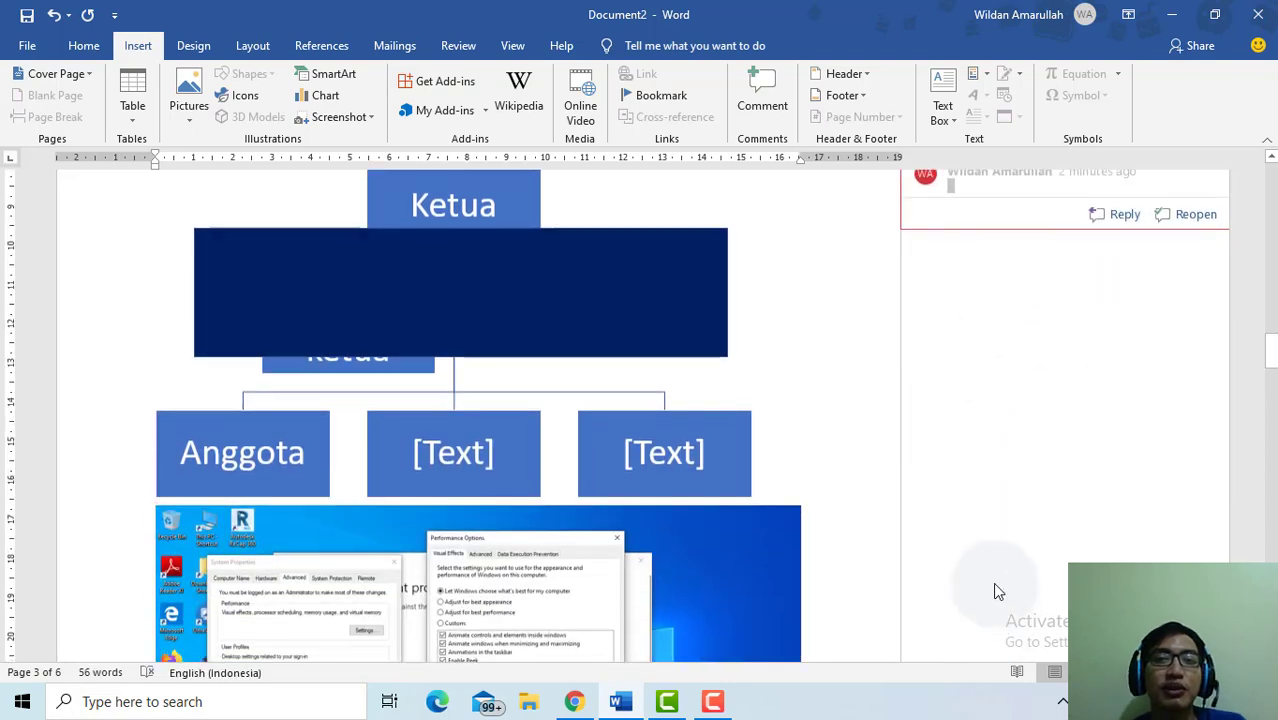
scroll(967, 451, "down", 5)
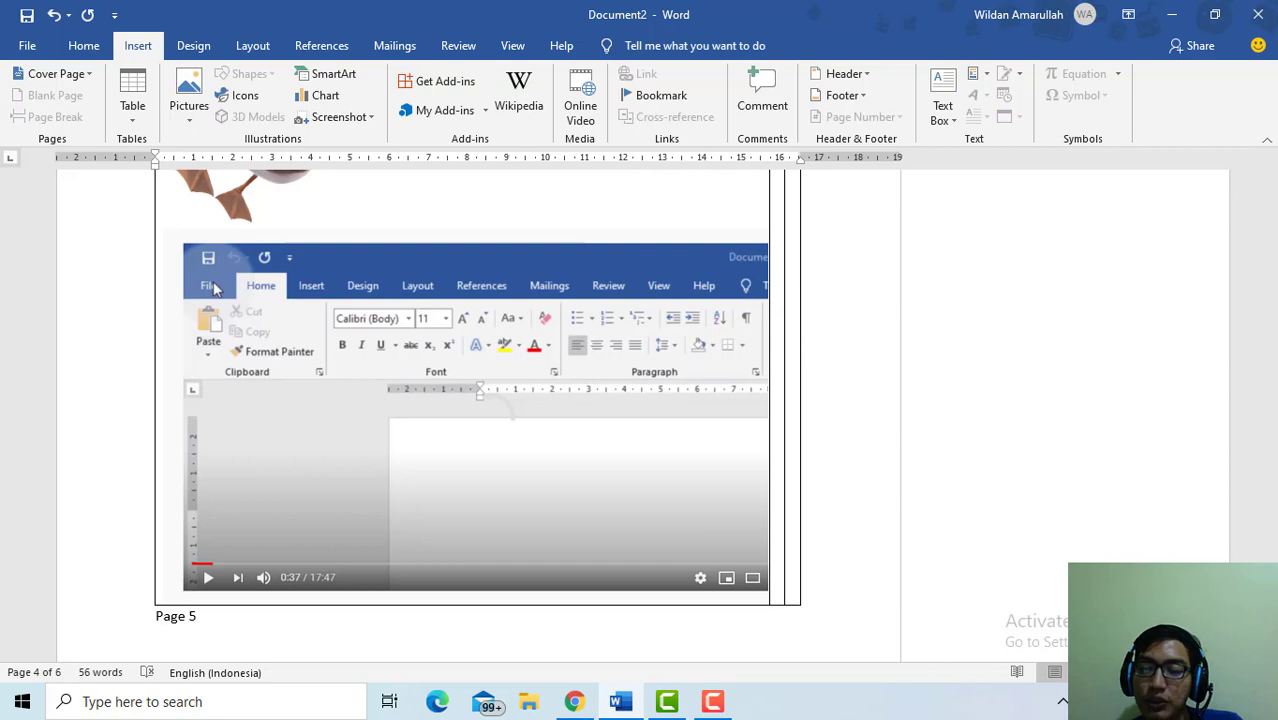
scroll(1120, 500, "up", 10)
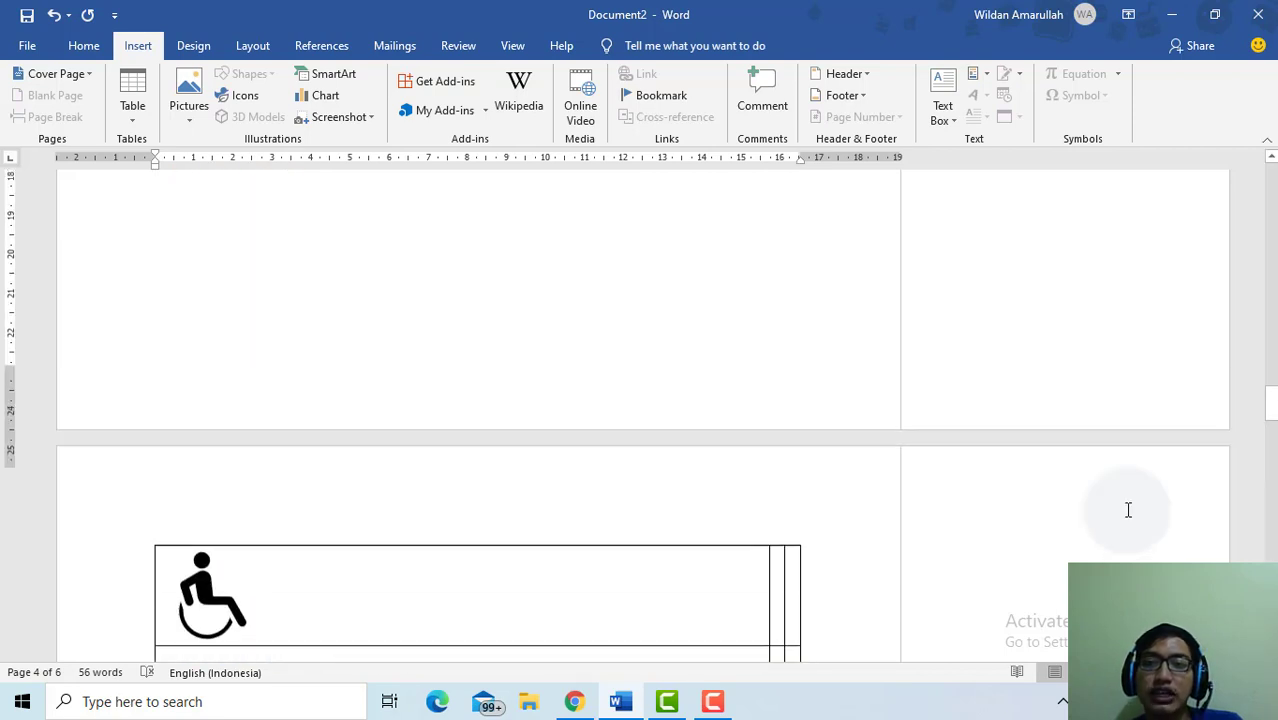
scroll(1098, 471, "up", 4)
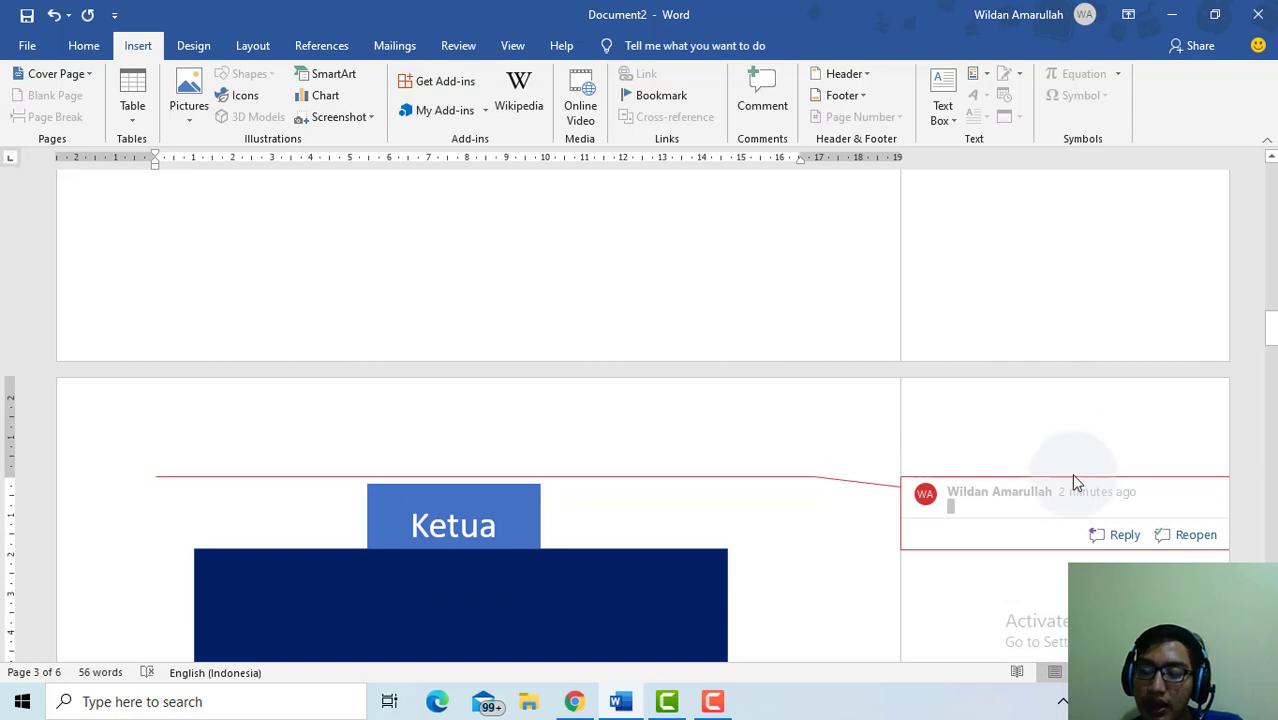
right_click(1040, 500)
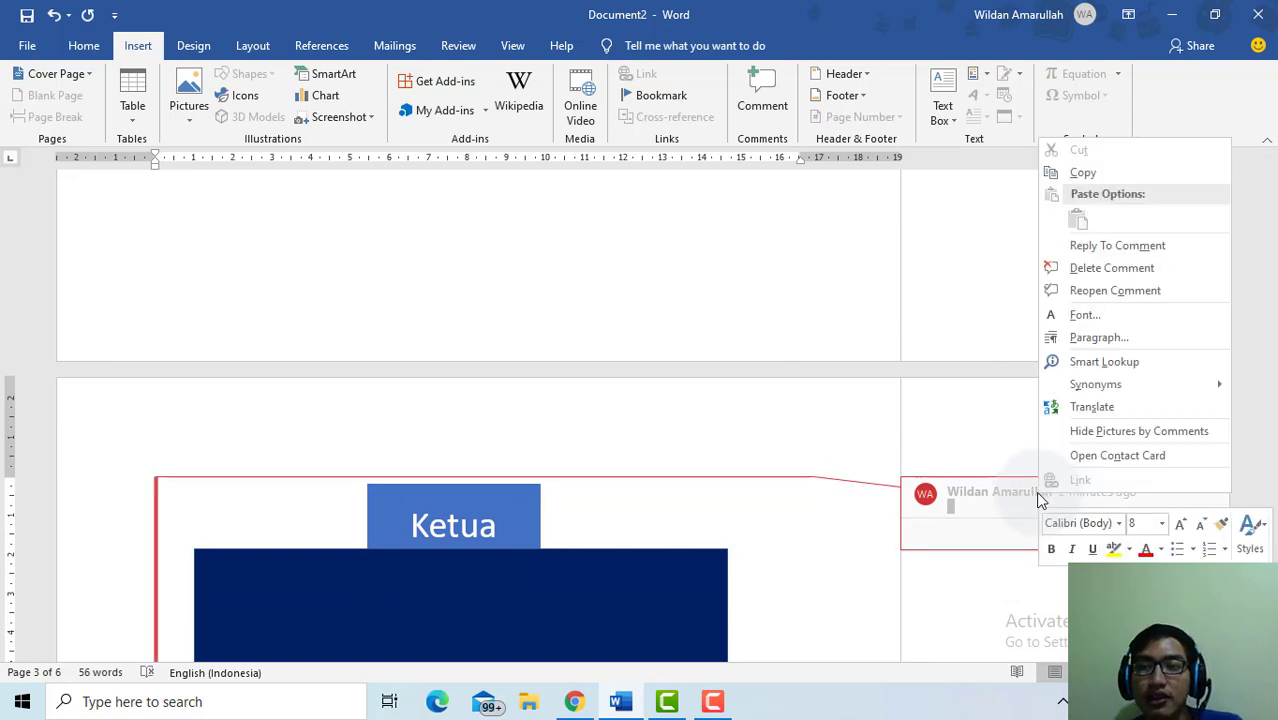
left_click(1110, 268)
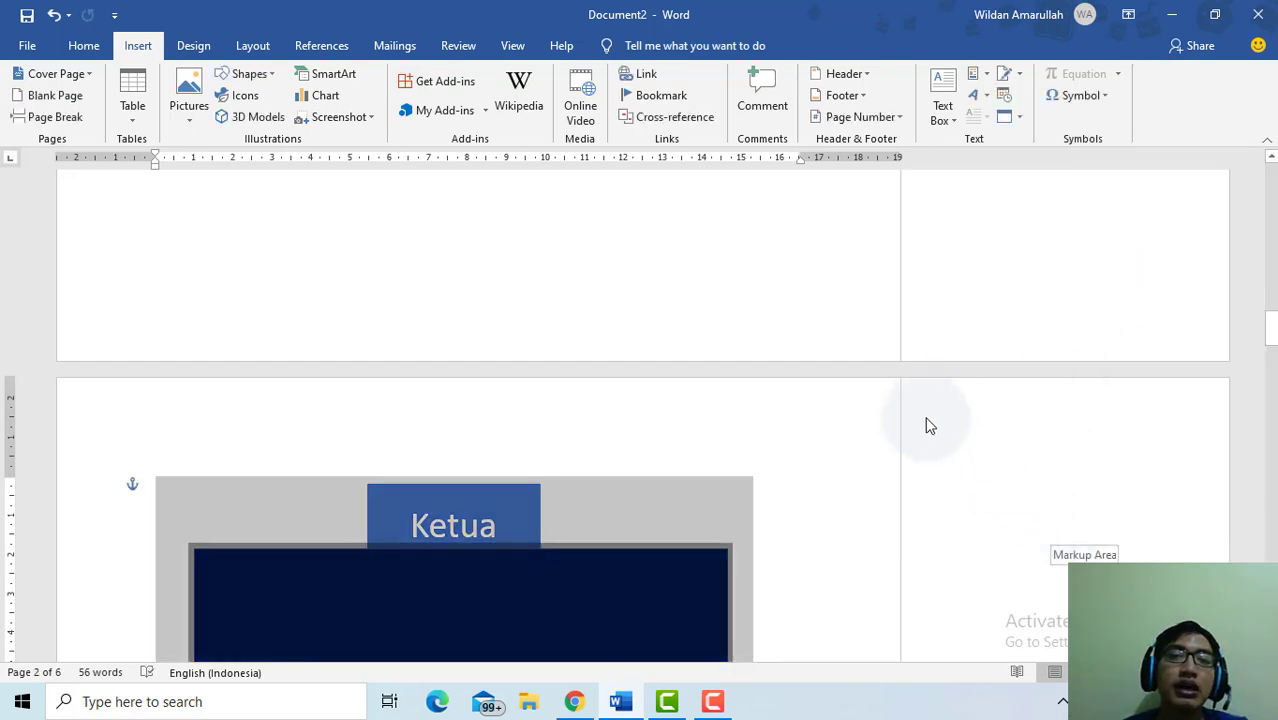
Turn off the display of comments alongside the document and turn it back on.
scroll(920, 425, "down", 3)
scroll(829, 429, "down", 2)
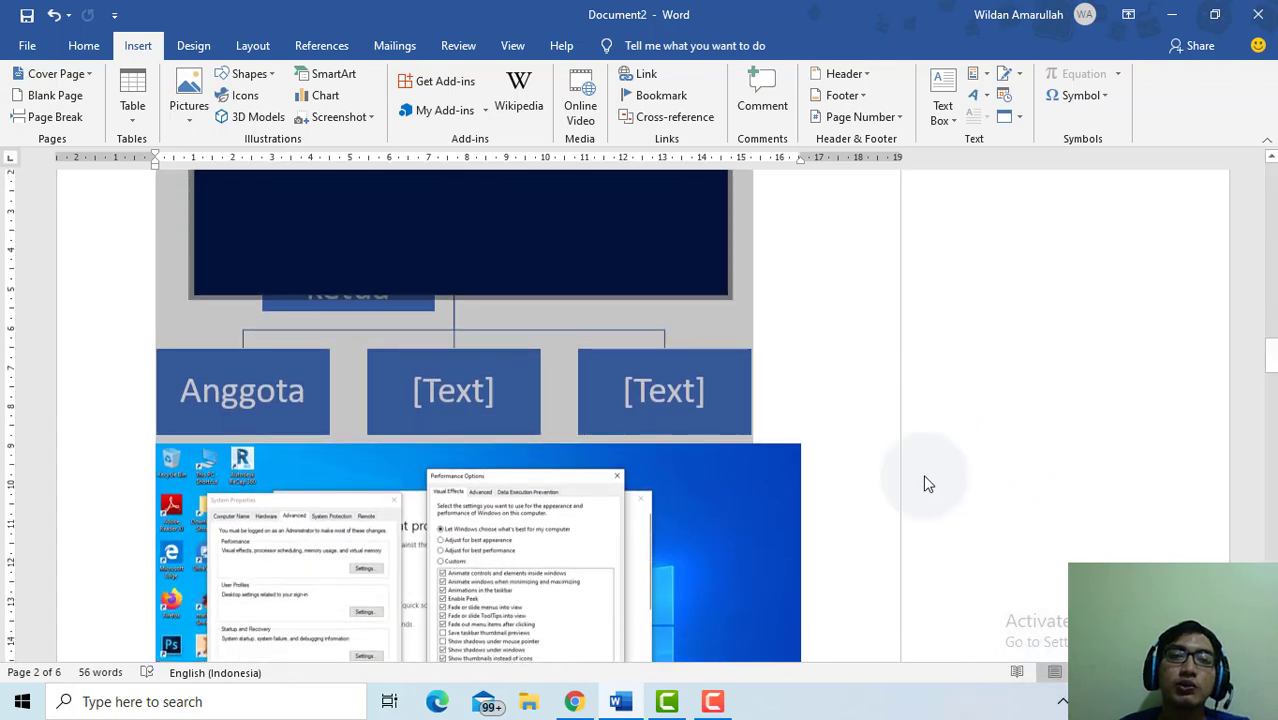
left_click(463, 50)
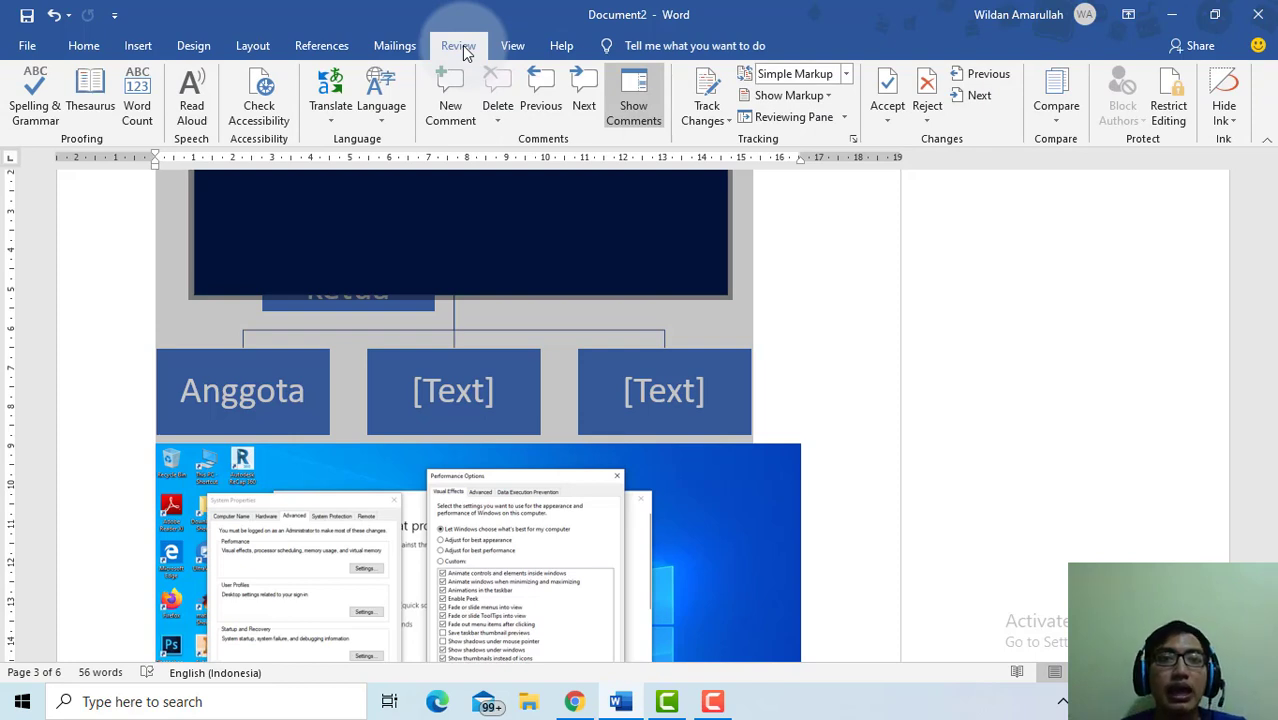
left_click(637, 112)
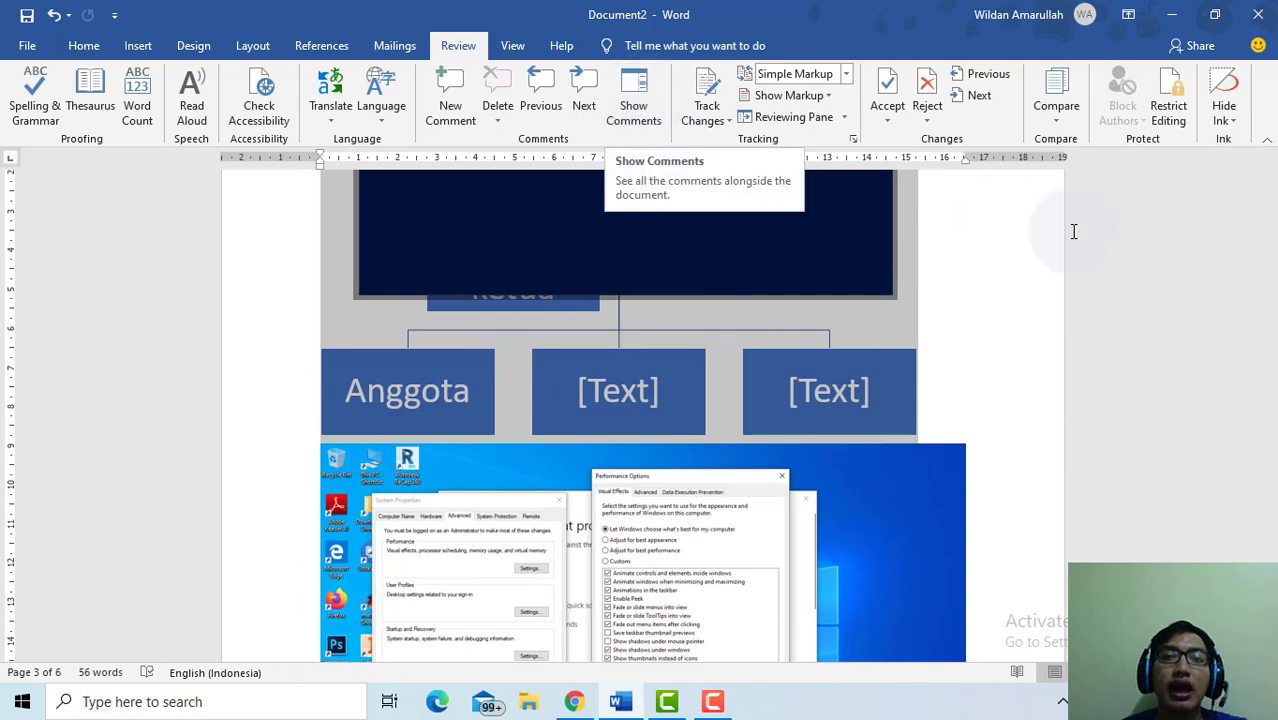
left_click(658, 103)
Go to the commented paragraph below the Sales pie chart and hide the comments shown alongside the document.
scroll(961, 257, "down", 5)
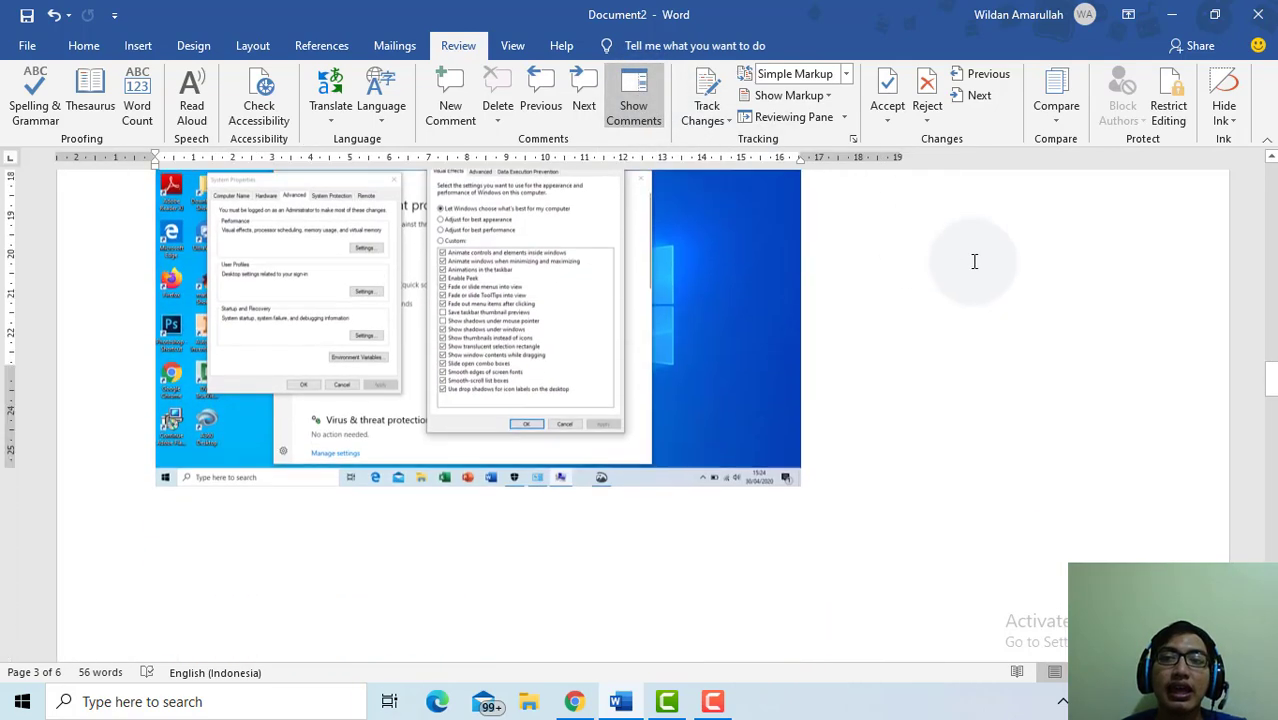
scroll(975, 300, "down", 20)
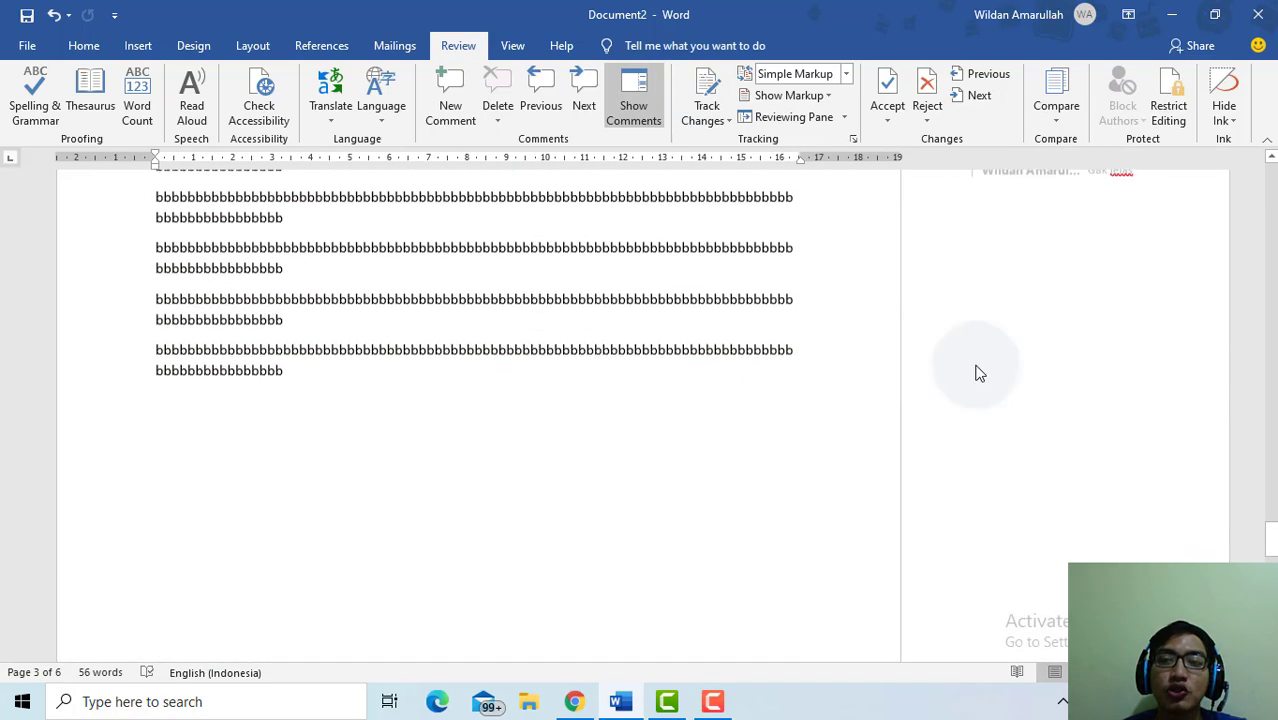
scroll(990, 320, "up", 2)
left_click(624, 112)
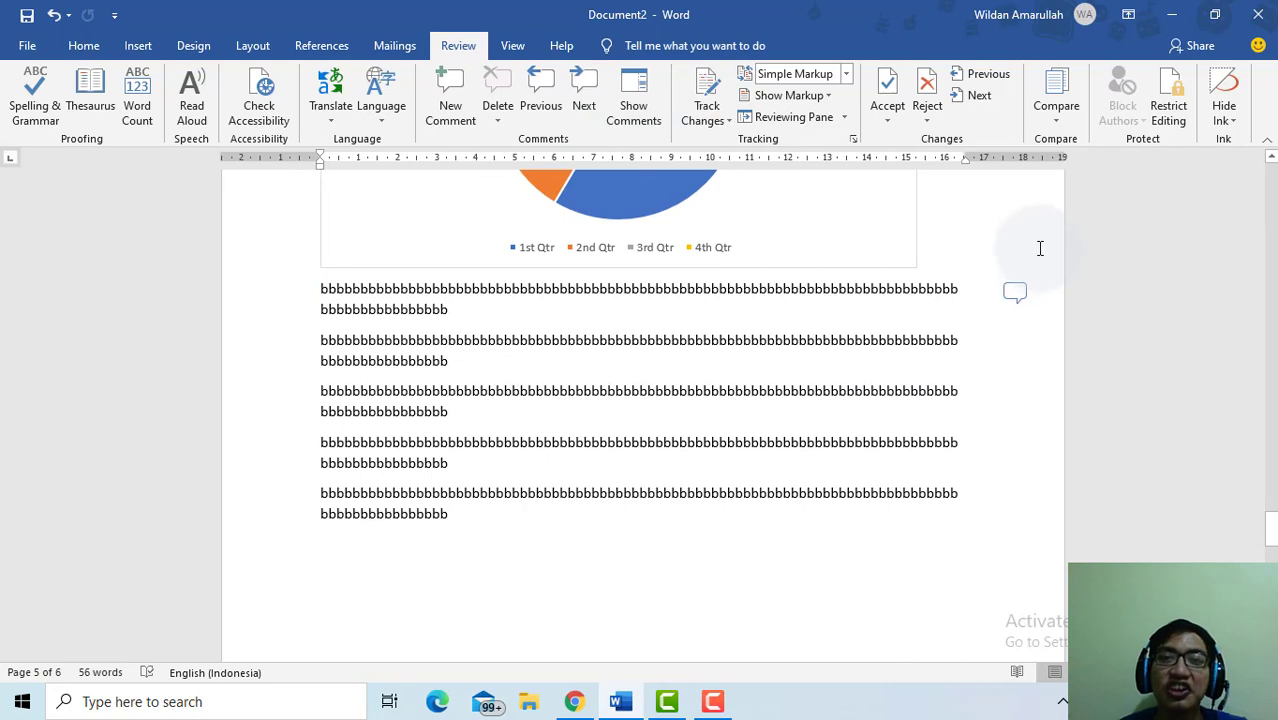
scroll(1040, 248, "up", 3)
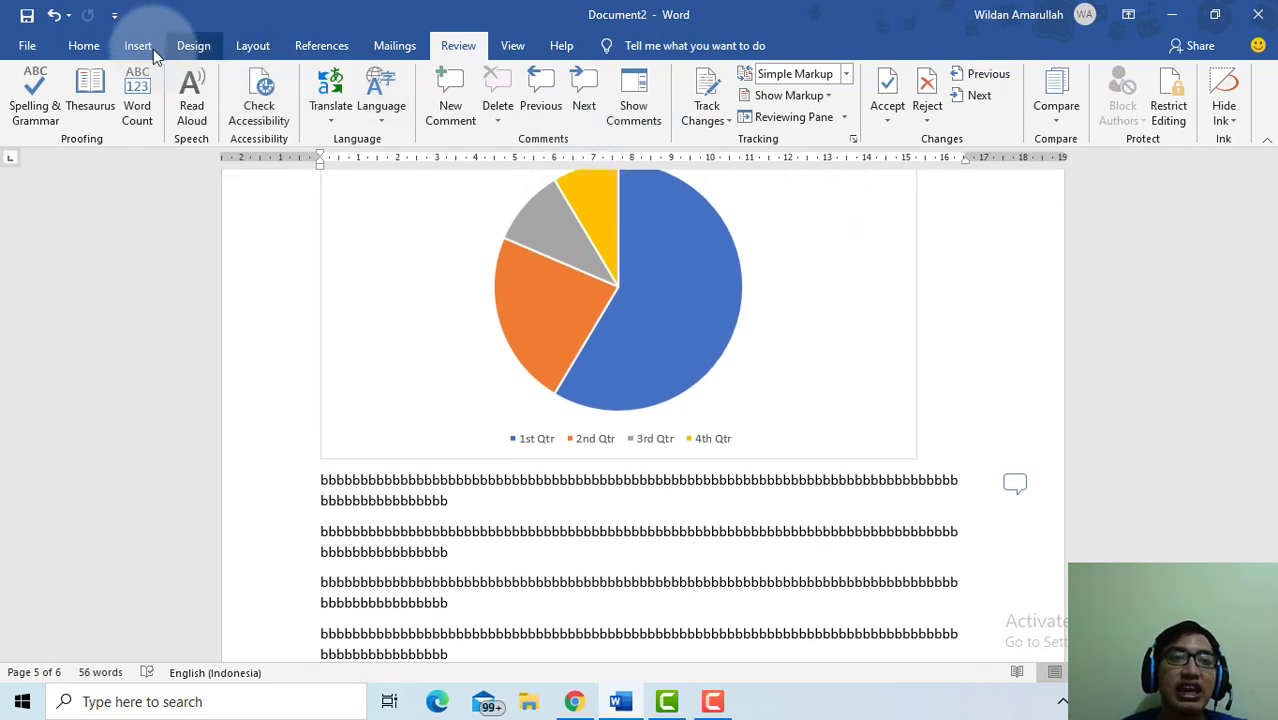
Insert the built-in Blank header and select its placeholder text on the page with the duck picture.
left_click(138, 47)
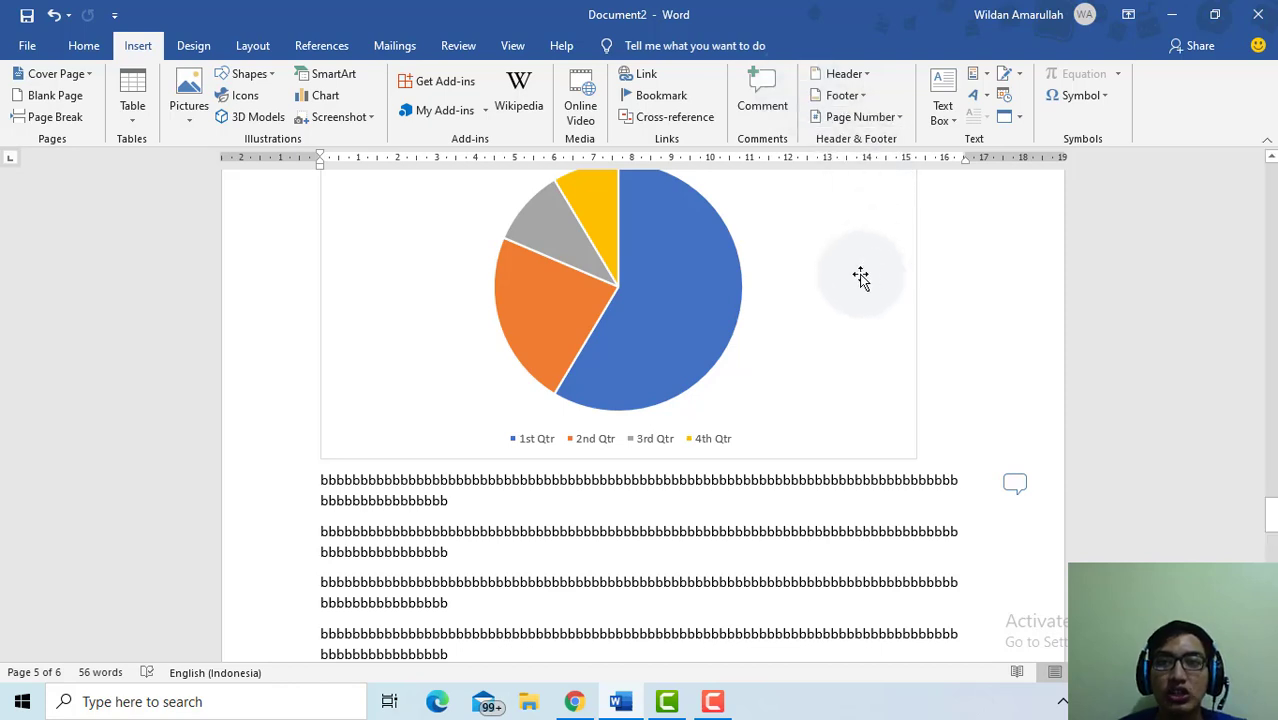
scroll(860, 276, "up", 4)
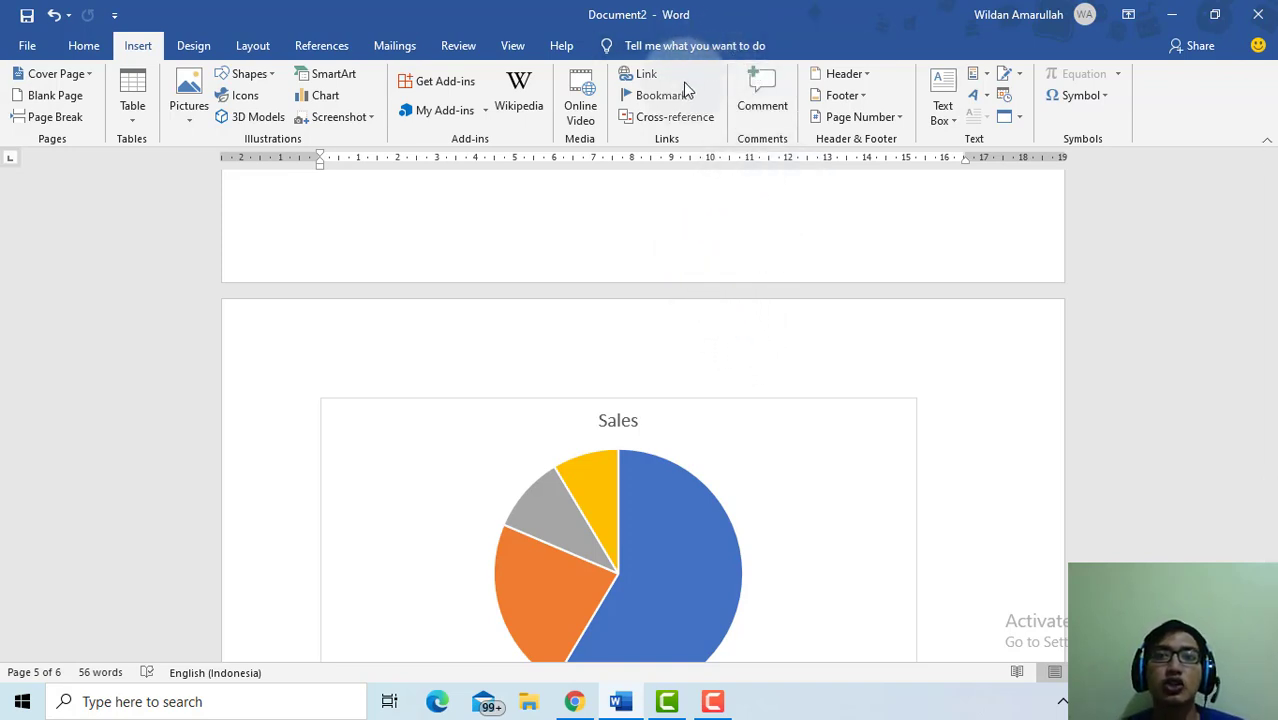
left_click(843, 76)
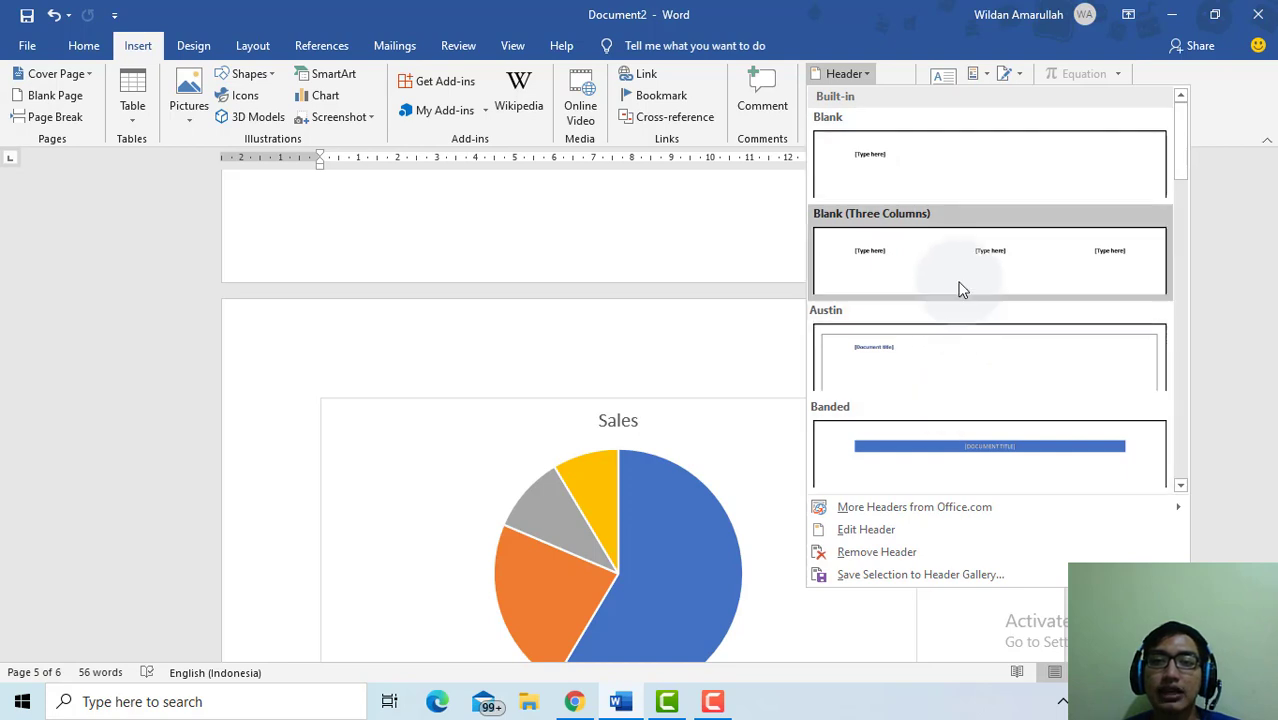
key("Escape")
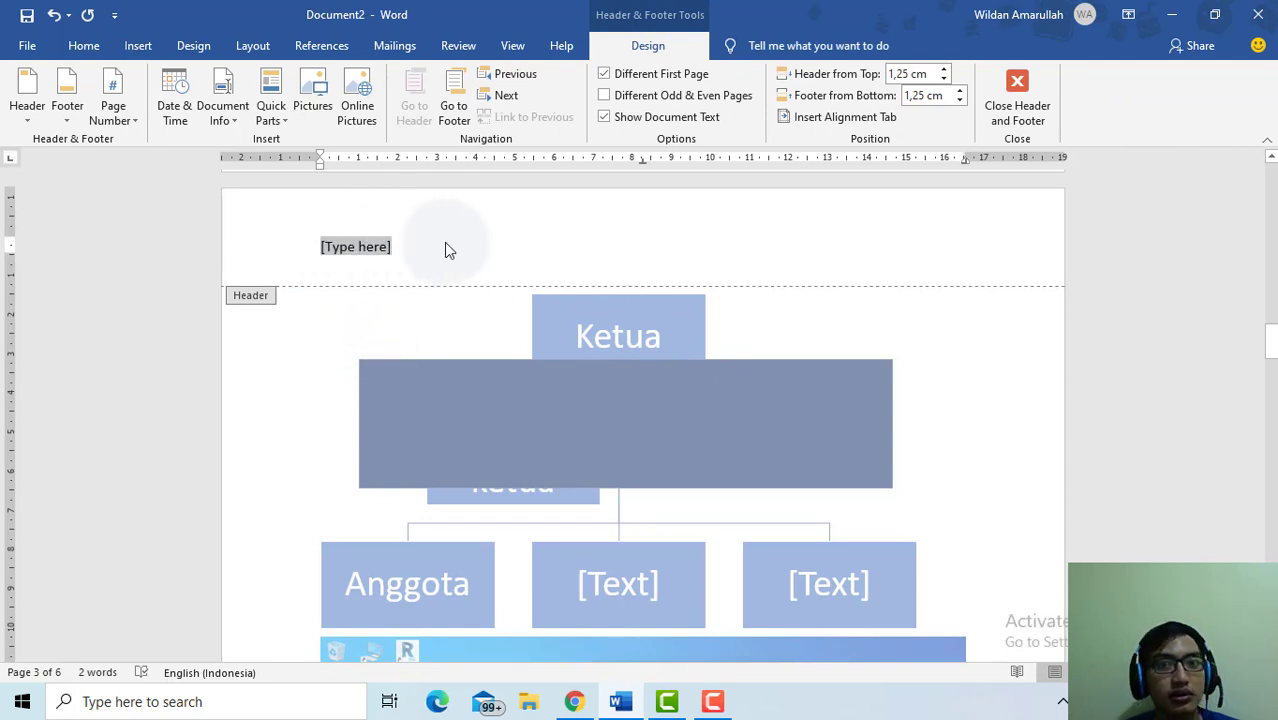
scroll(430, 240, "down", 2)
scroll(405, 234, "up", 2)
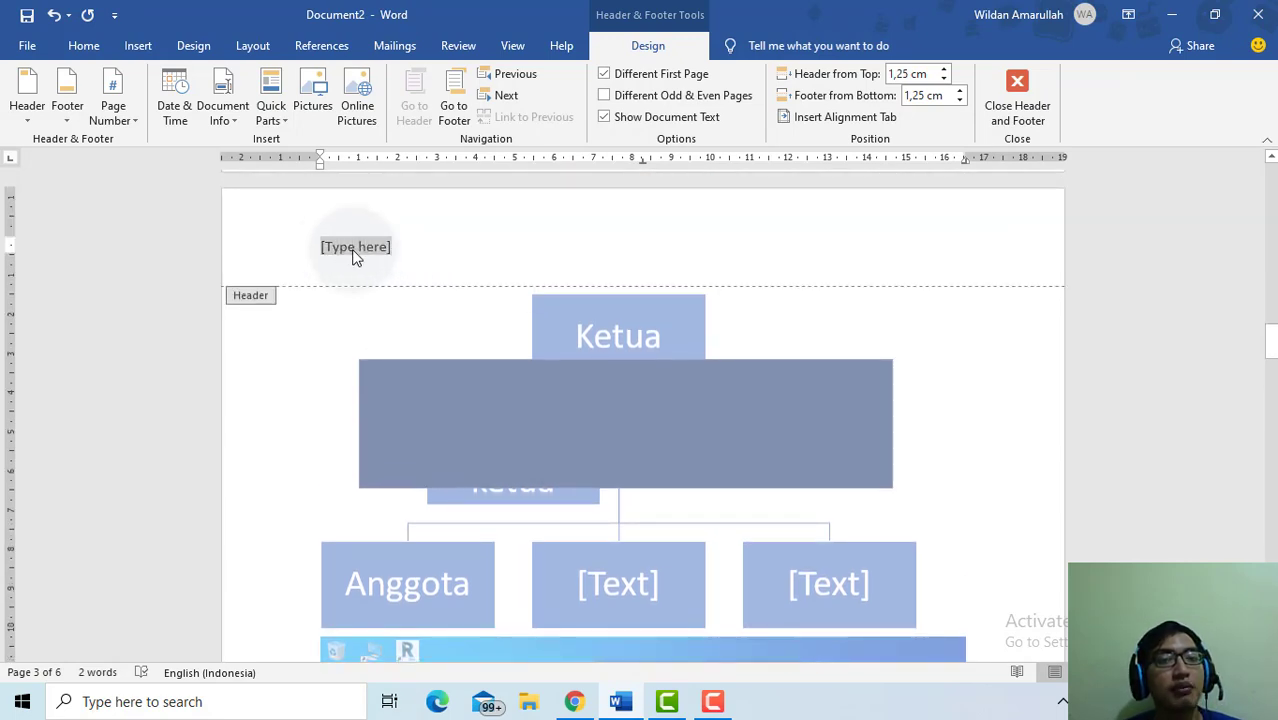
scroll(300, 297, "down", 10)
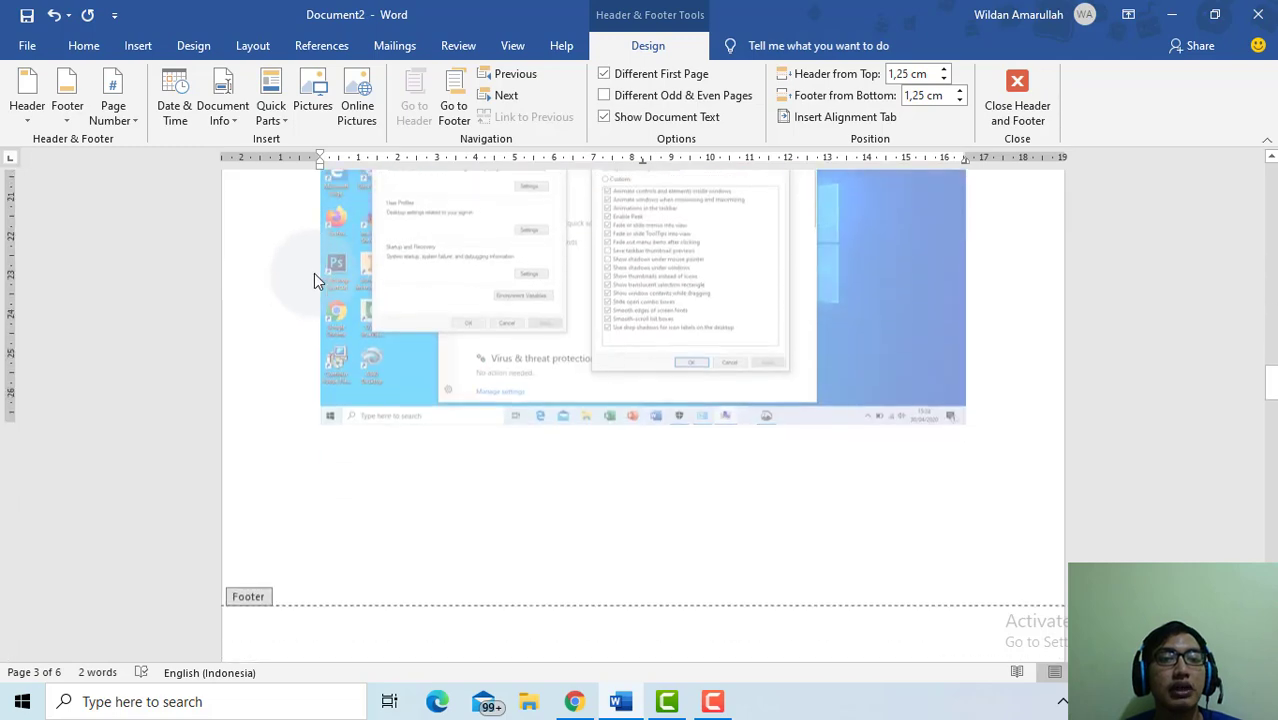
scroll(315, 273, "down", 1)
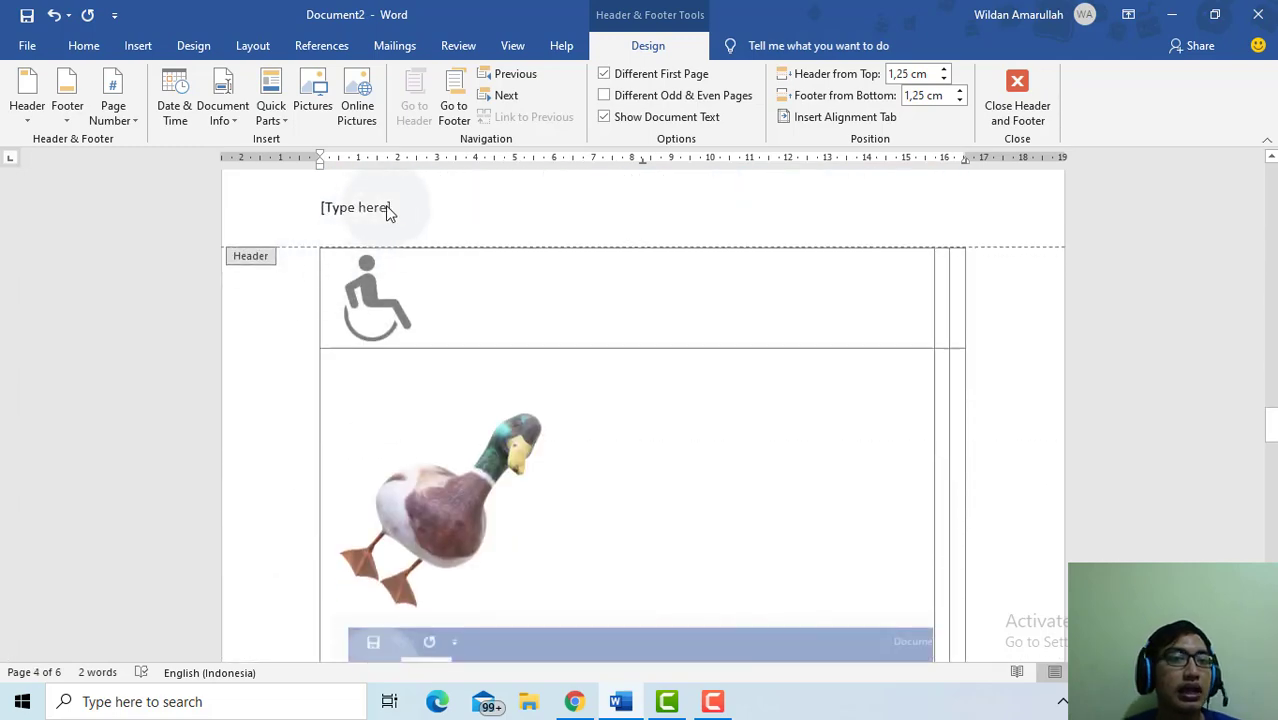
left_click(390, 210)
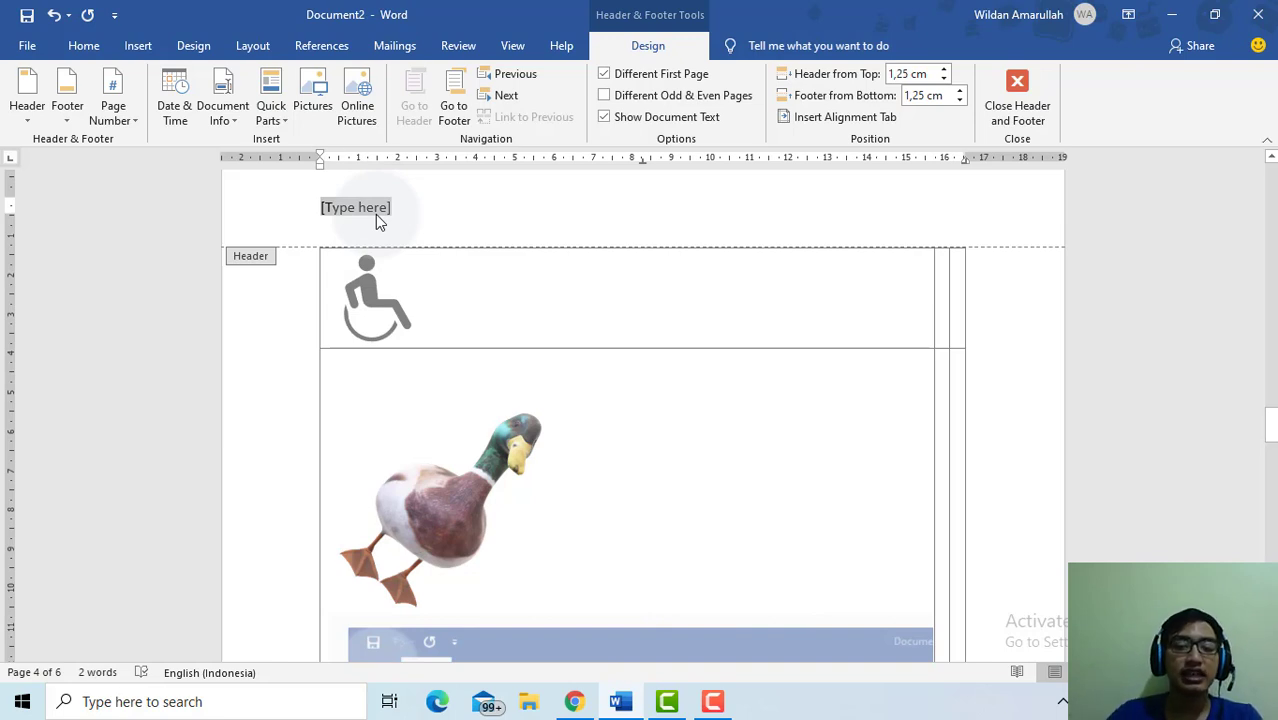
type("u")
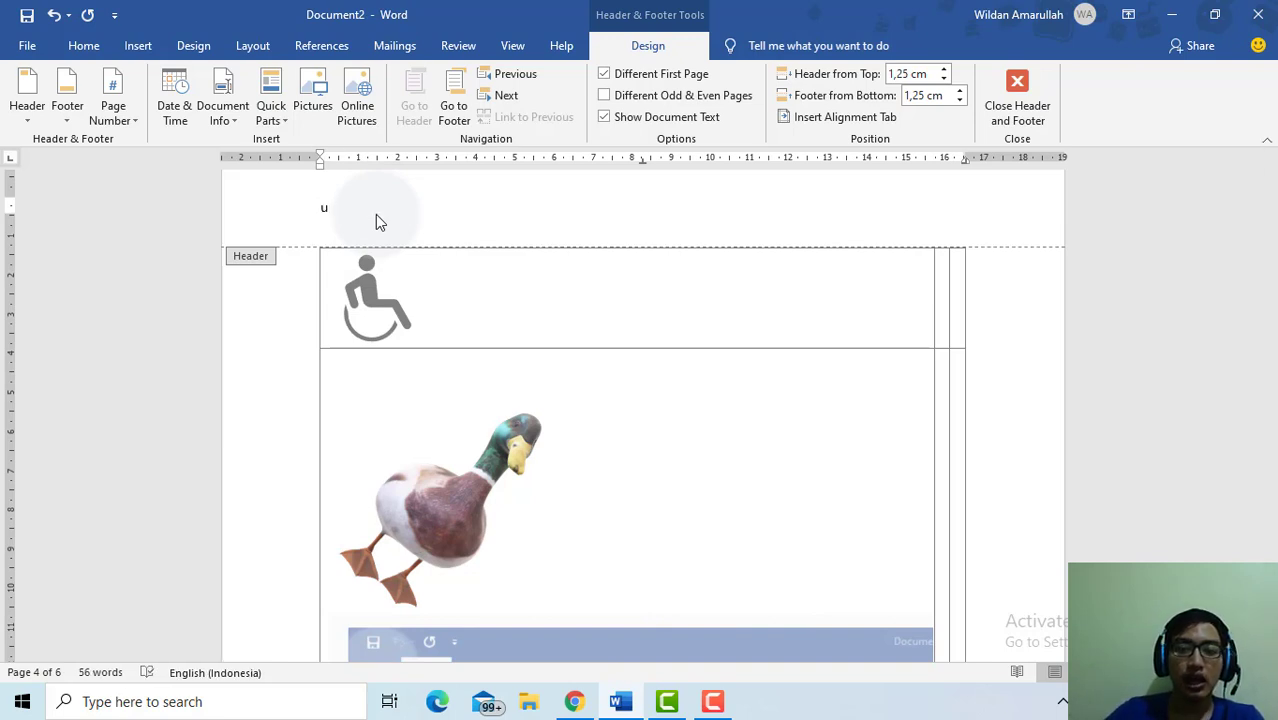
type("p")
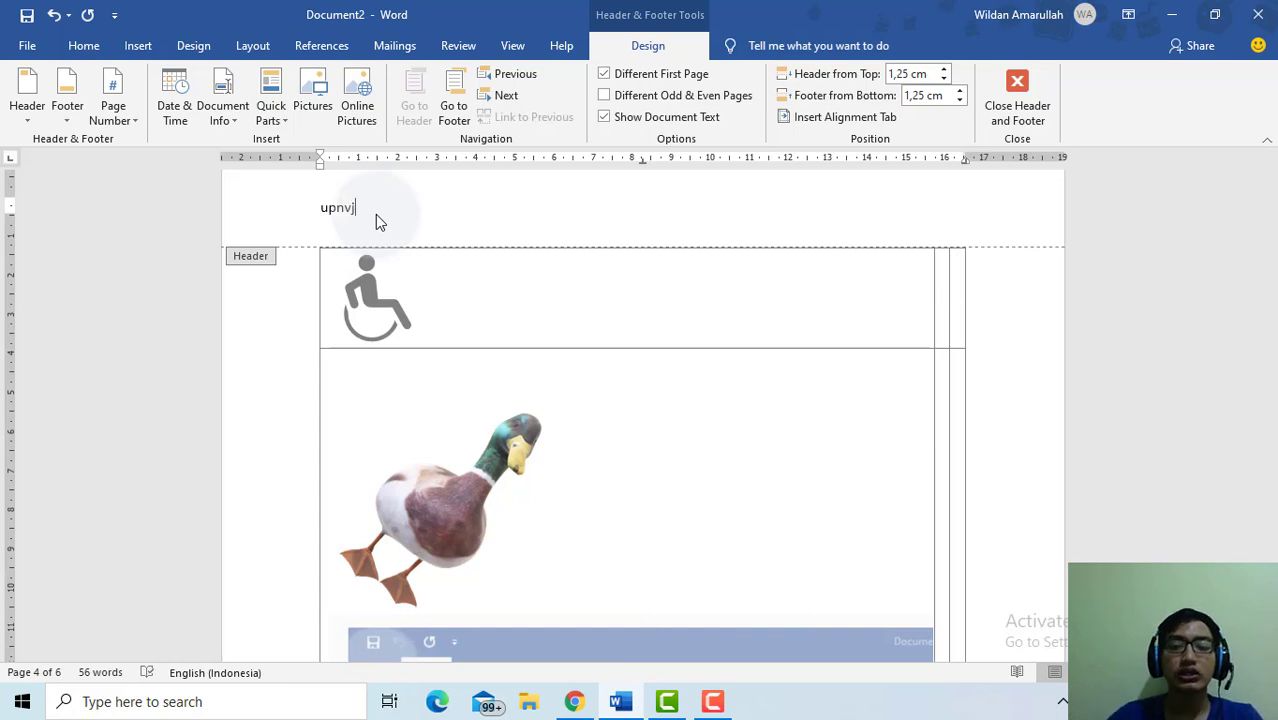
type("nv")
key("BackSpace")
key("BackSpace")
key("BackSpace")
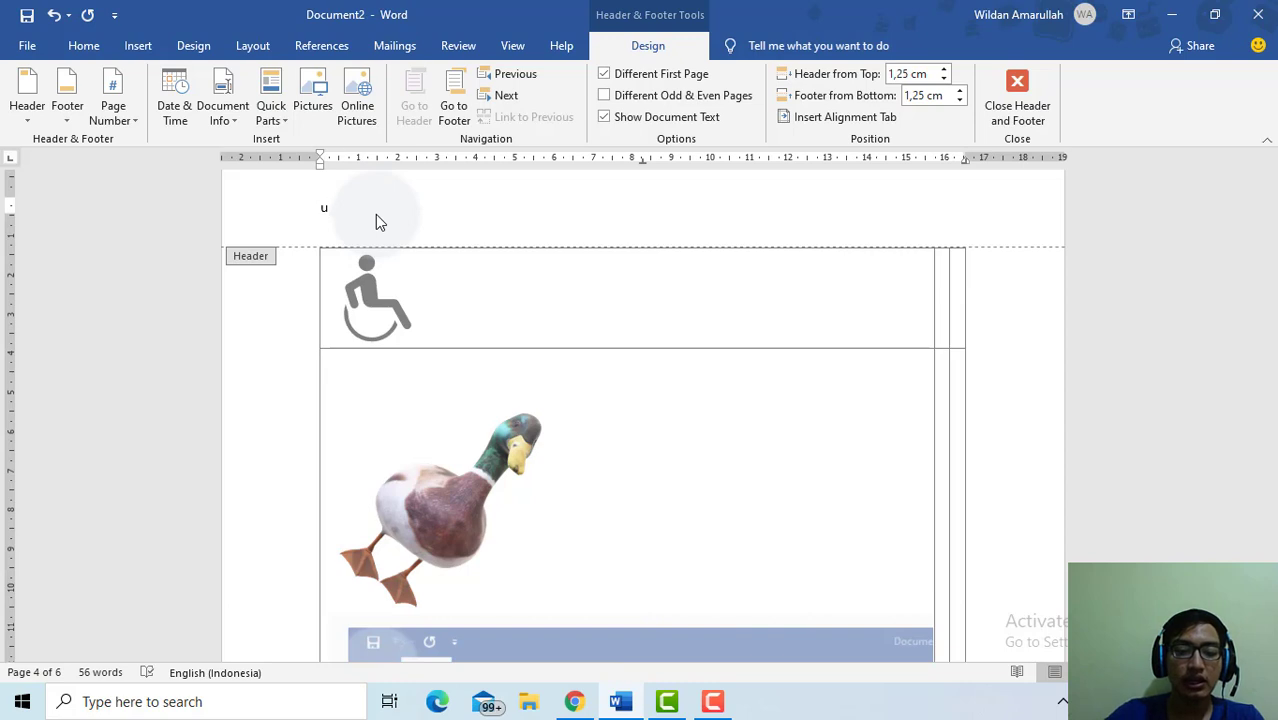
type("niver")
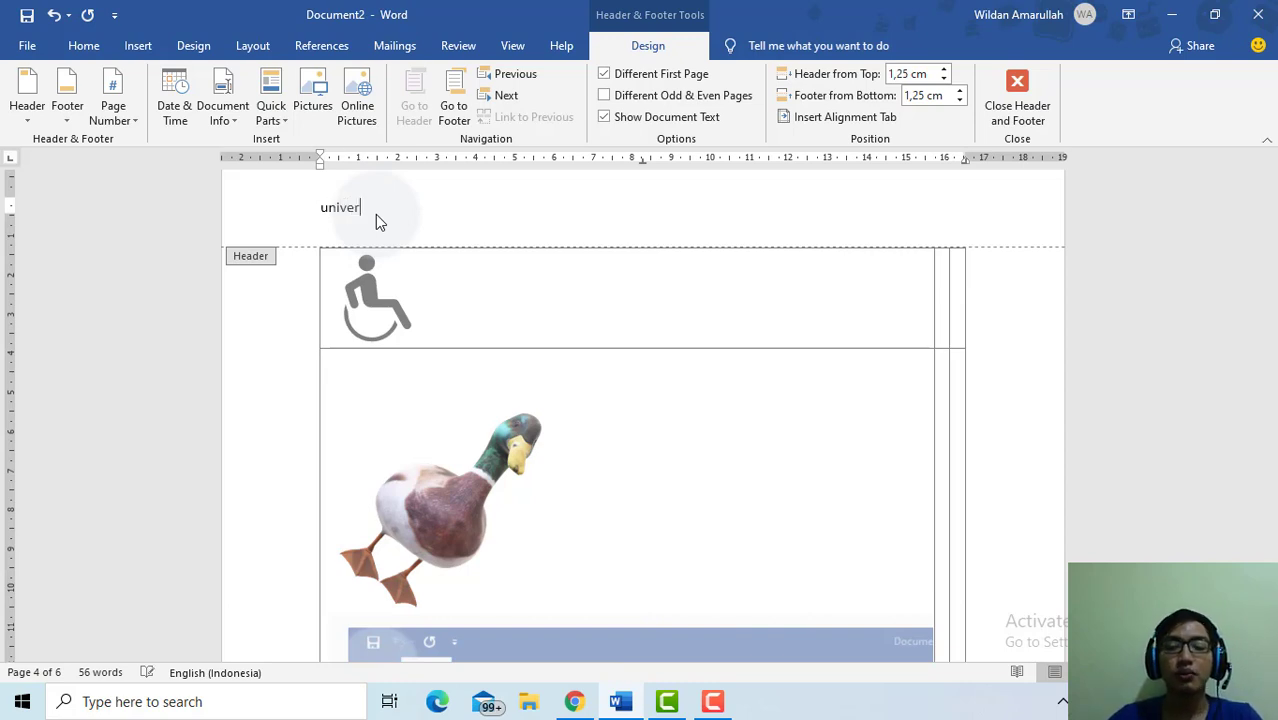
key("BackSpace")
key("BackSpace")
key("BackSpace")
key("BackSpace")
key("BackSpace")
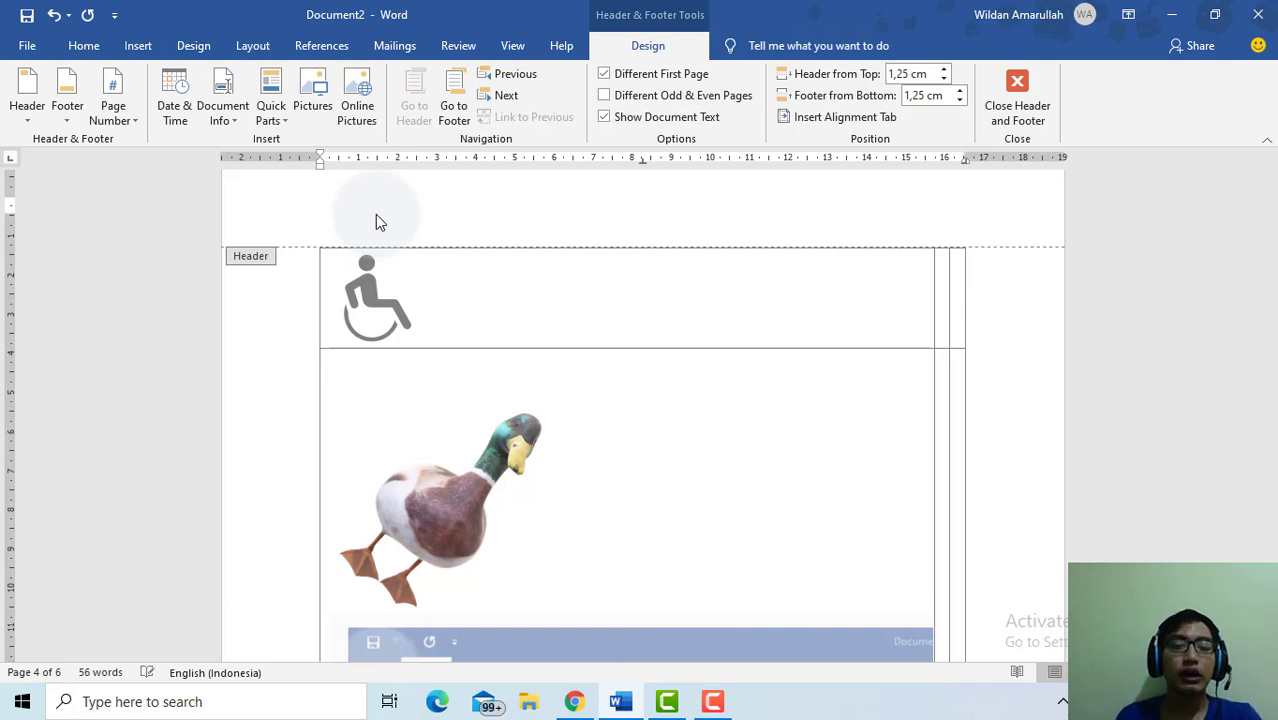
Write "Jurnal scien" as the header text and close header editing.
type("jurn")
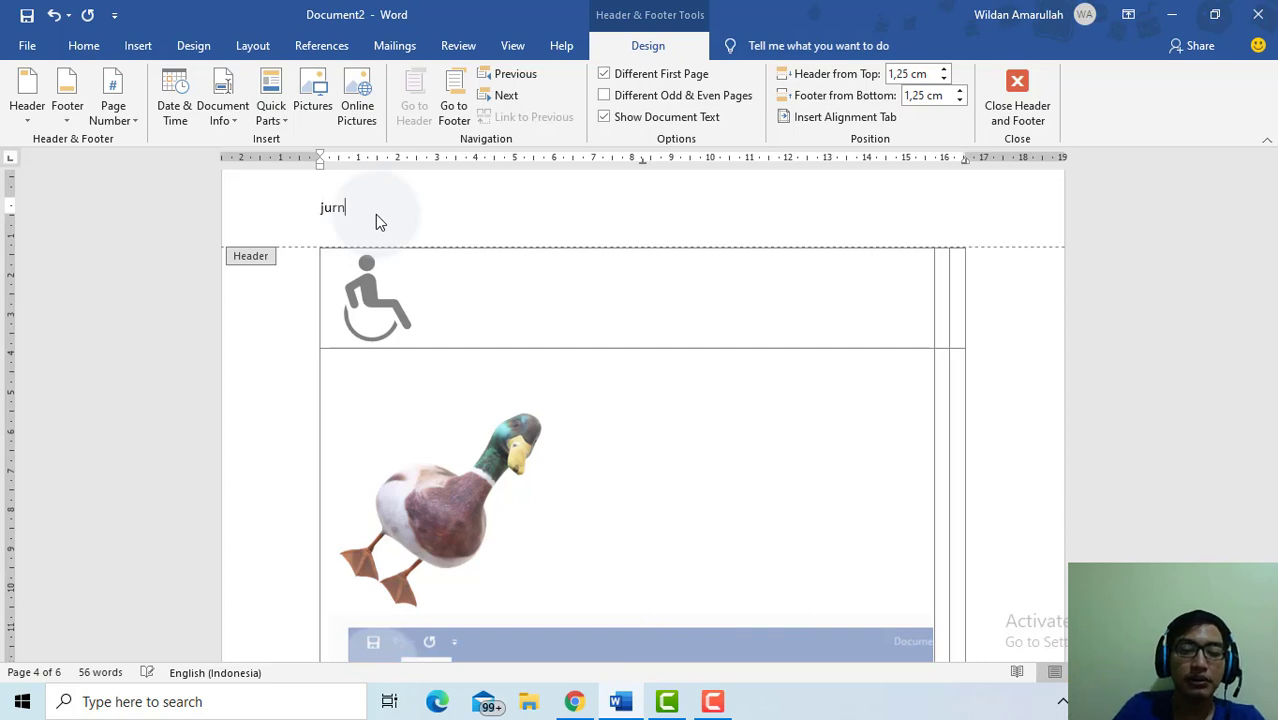
type("al sc")
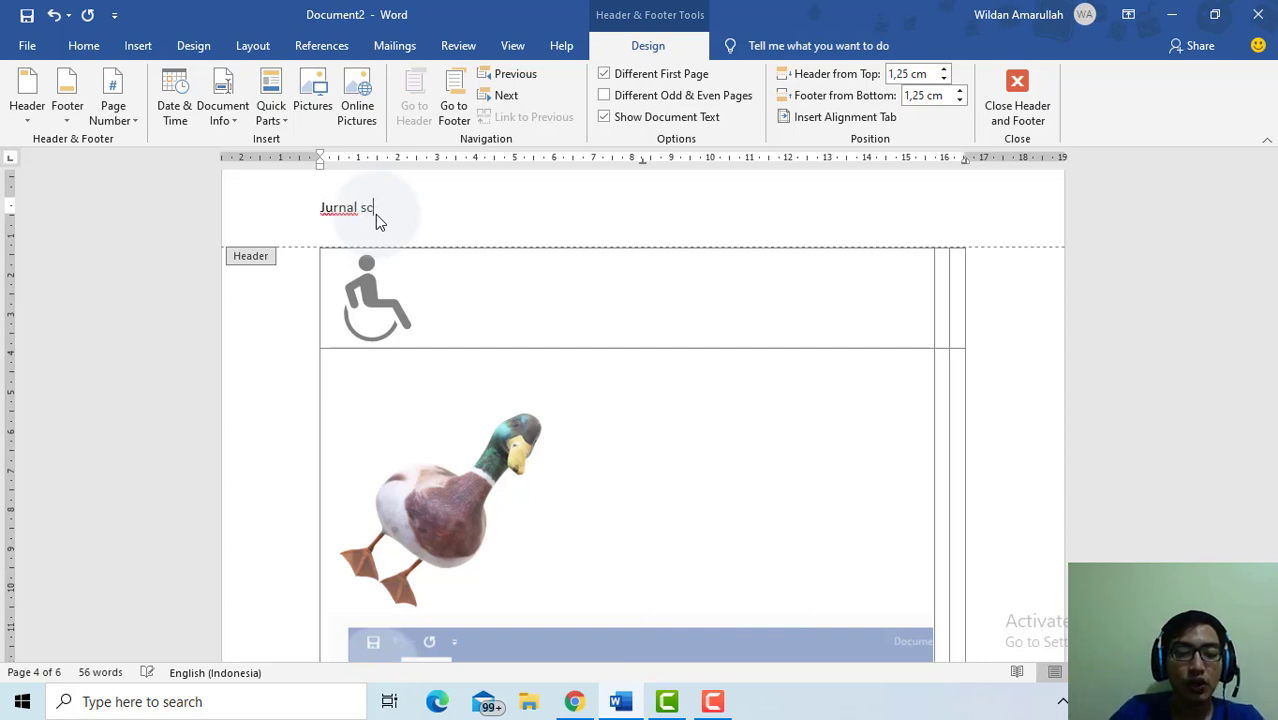
type("ien")
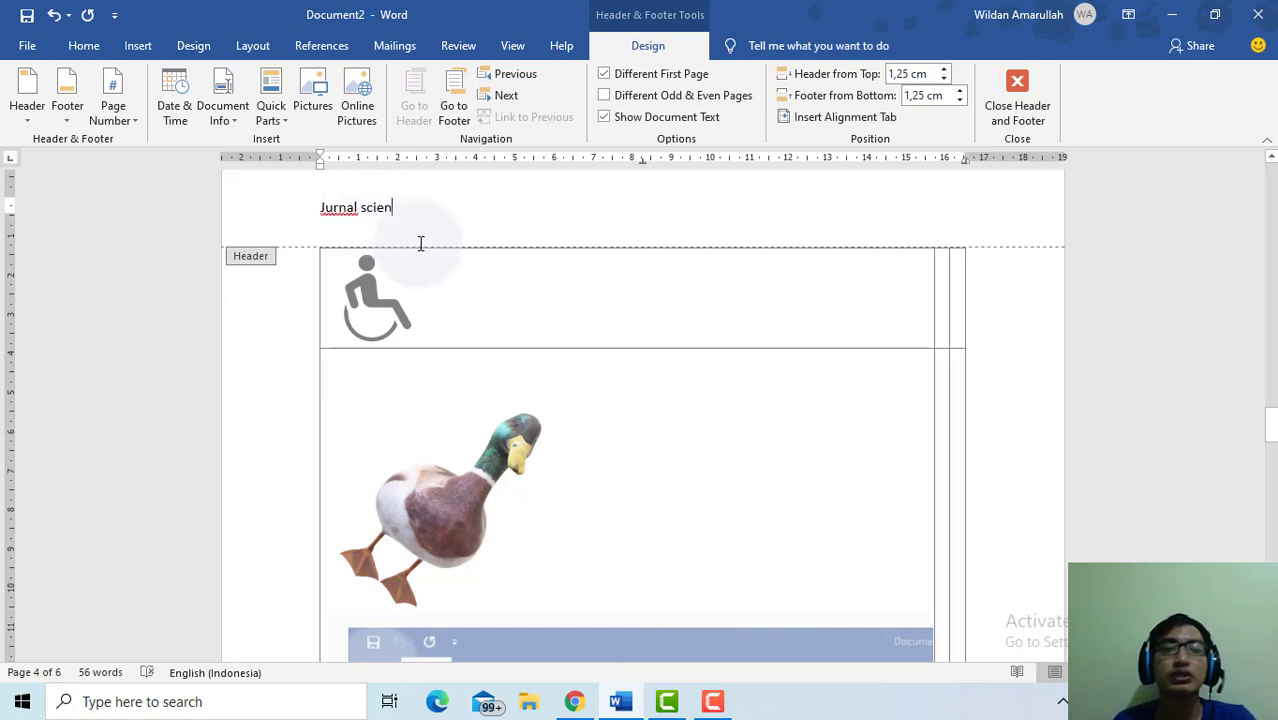
left_click(1018, 95)
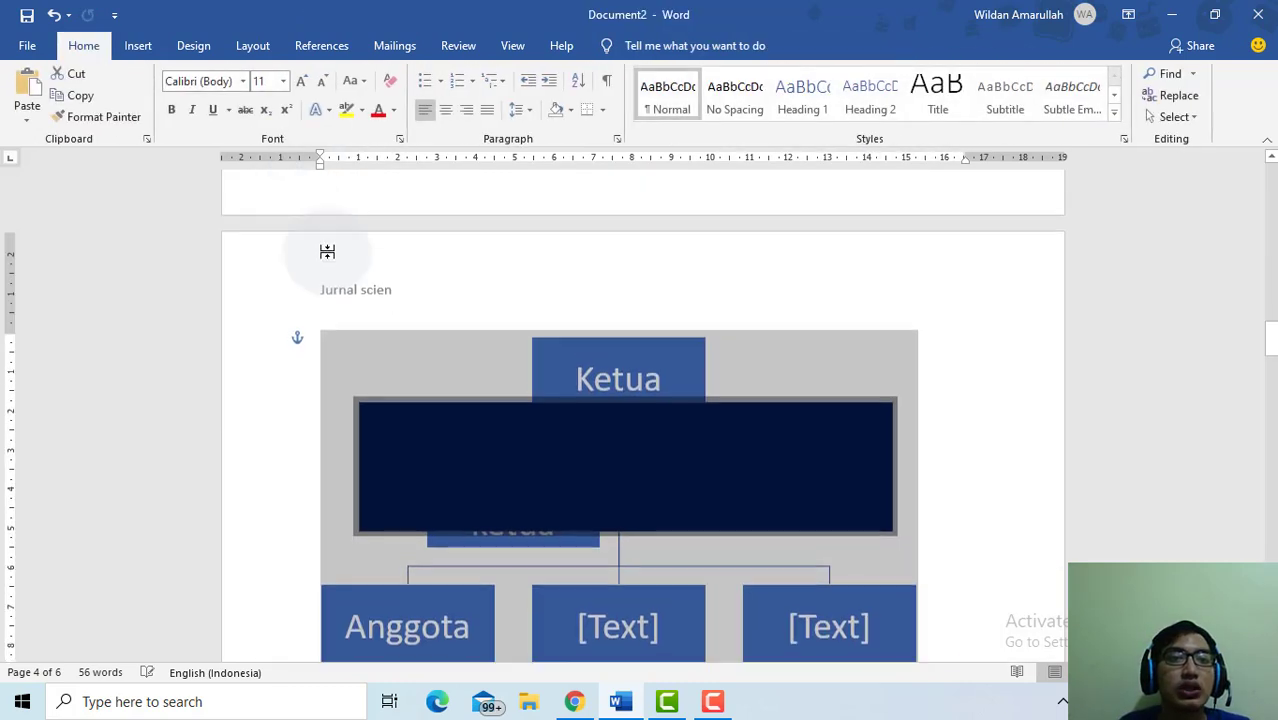
left_click(140, 47)
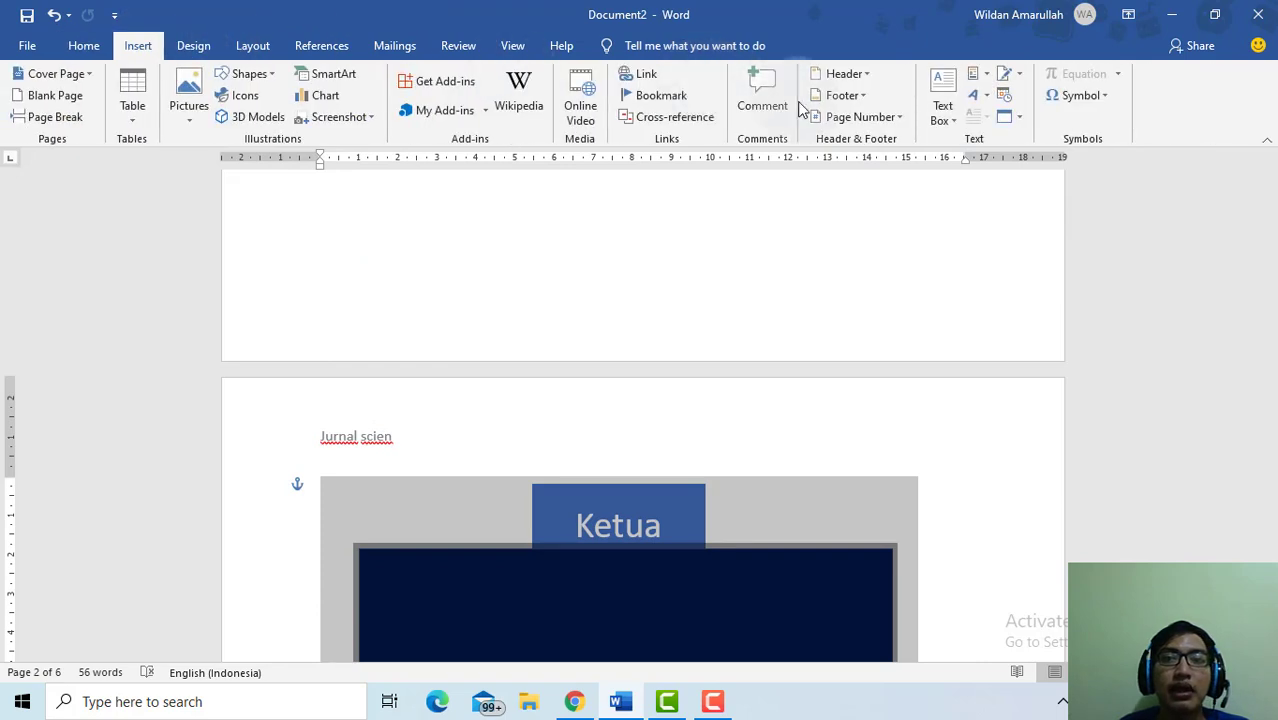
Insert the built-in Blank footer and replace it with Plain Number 2 page numbers at the bottom of the page.
left_click(849, 98)
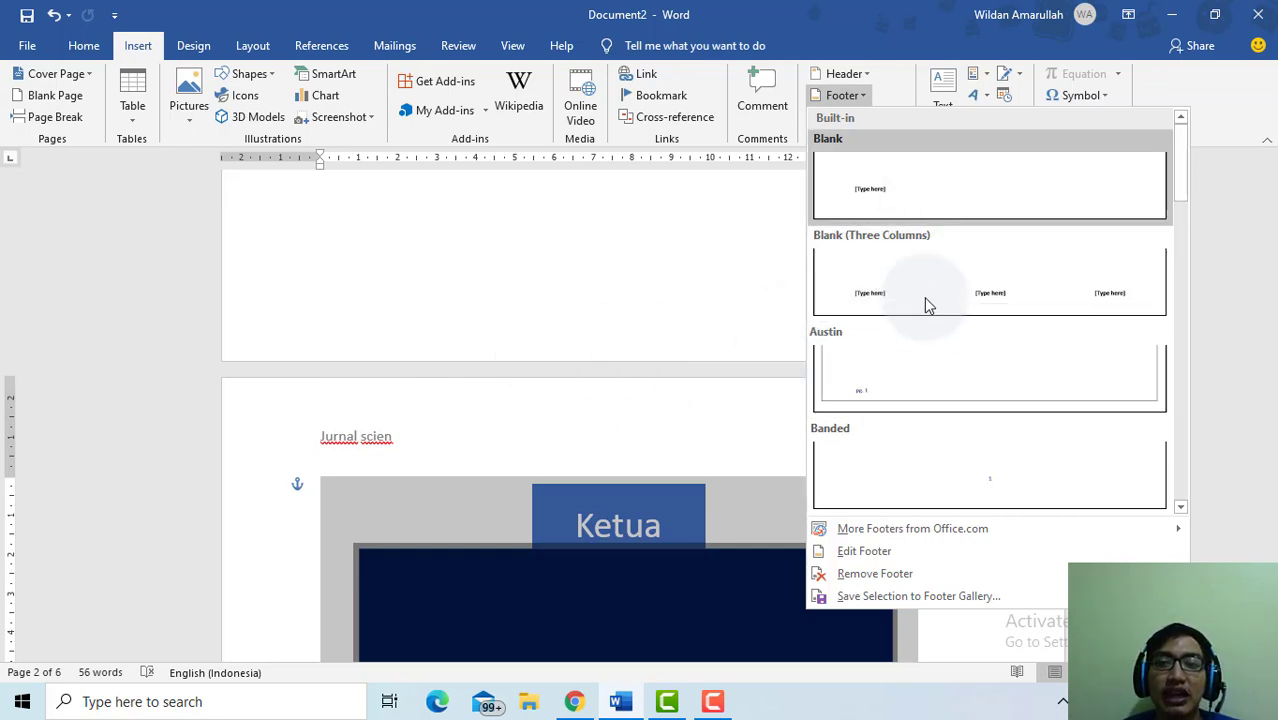
left_click(975, 188)
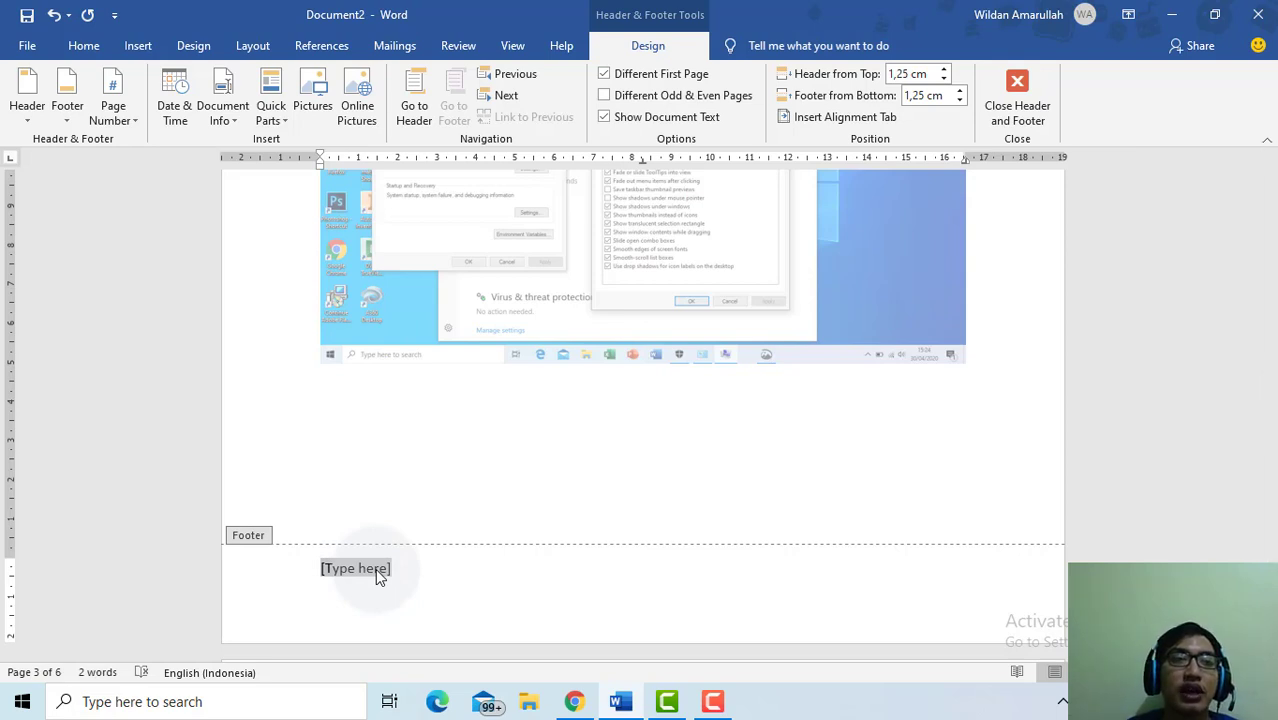
left_click(136, 46)
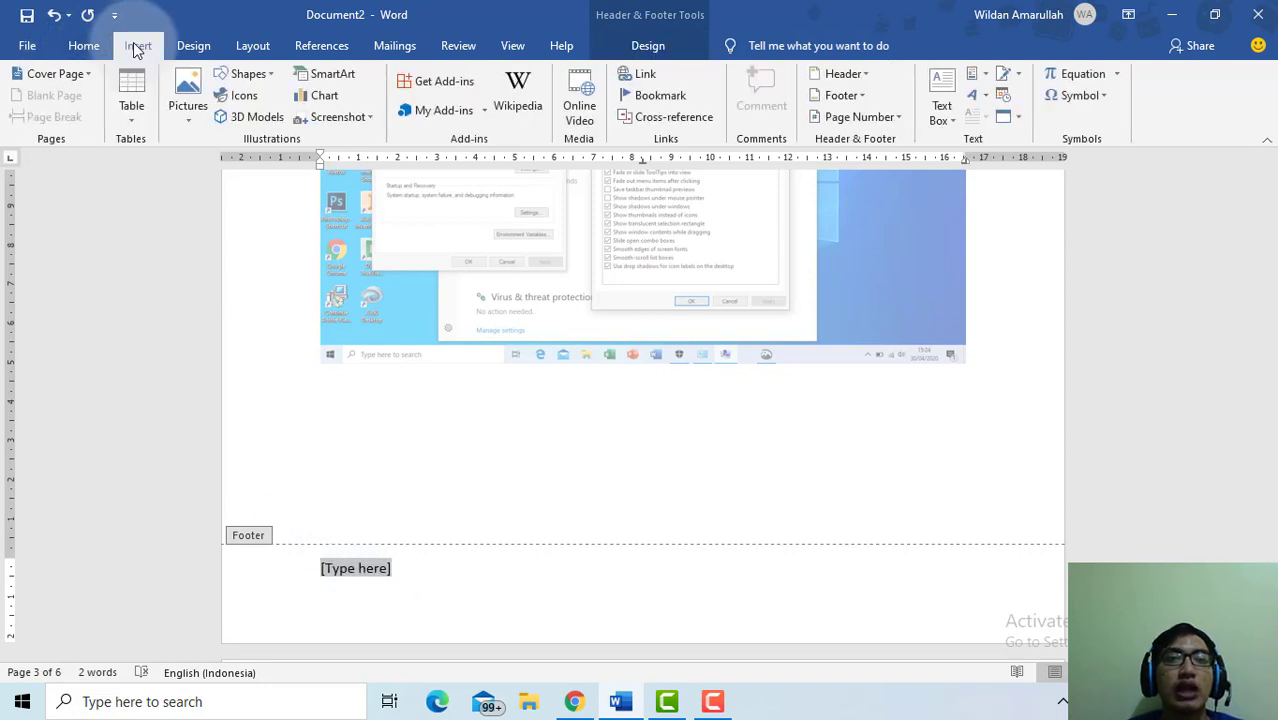
left_click(880, 118)
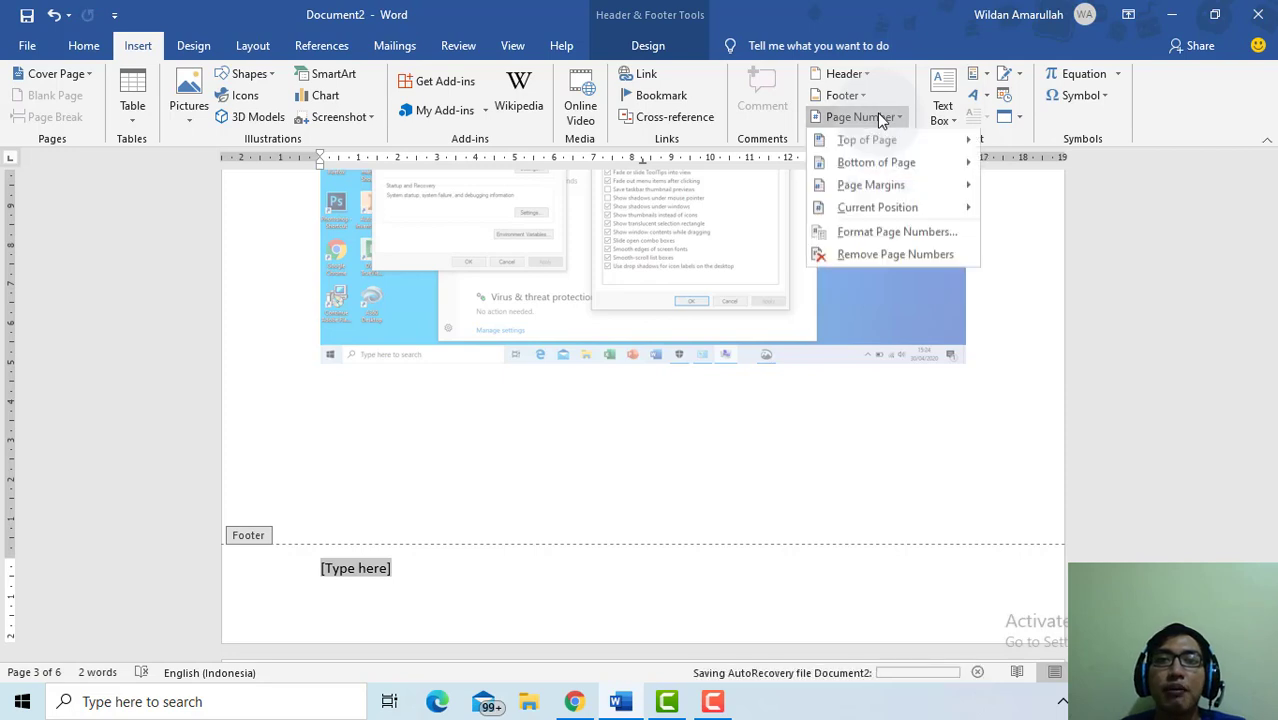
mouse_move(884, 150)
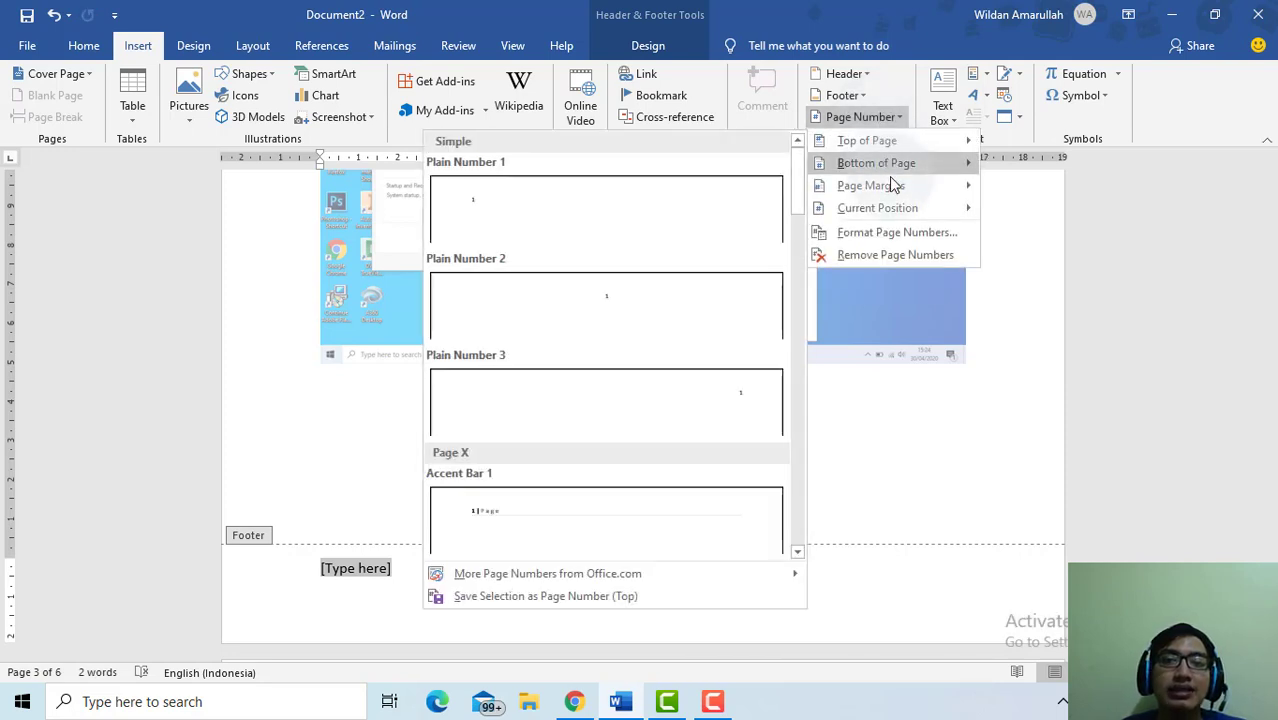
mouse_move(898, 172)
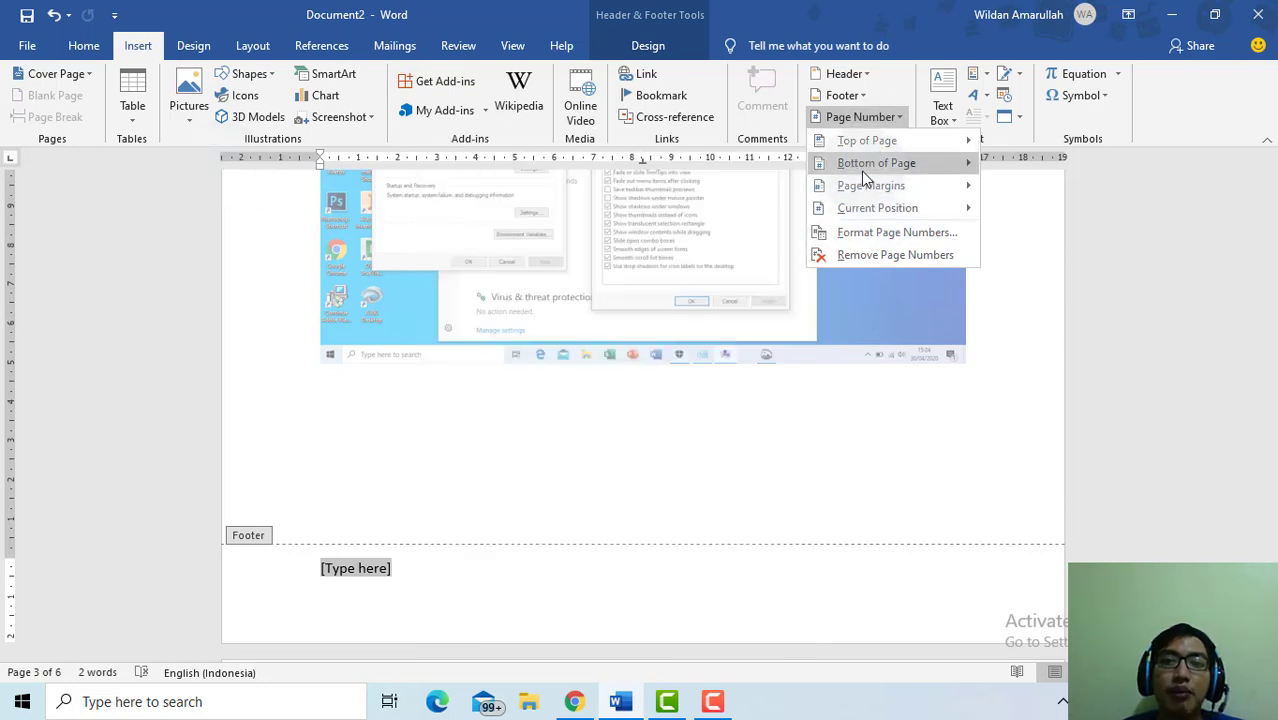
mouse_move(861, 171)
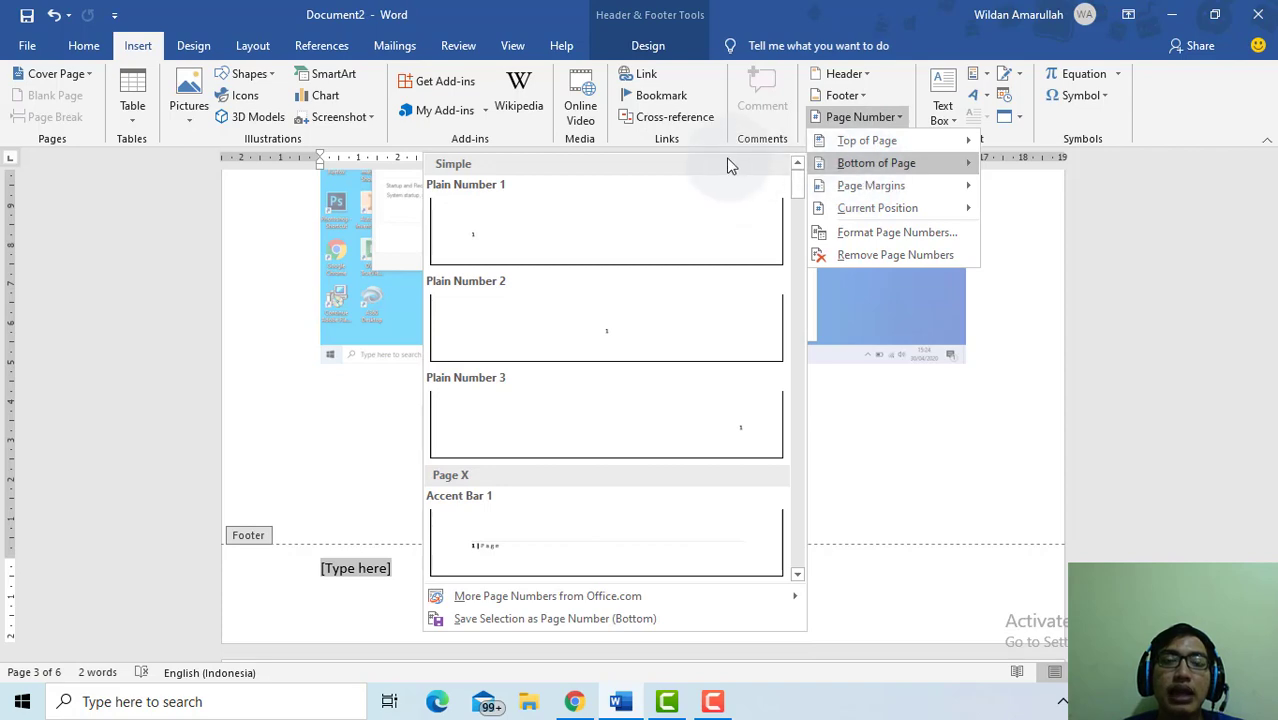
left_click(644, 318)
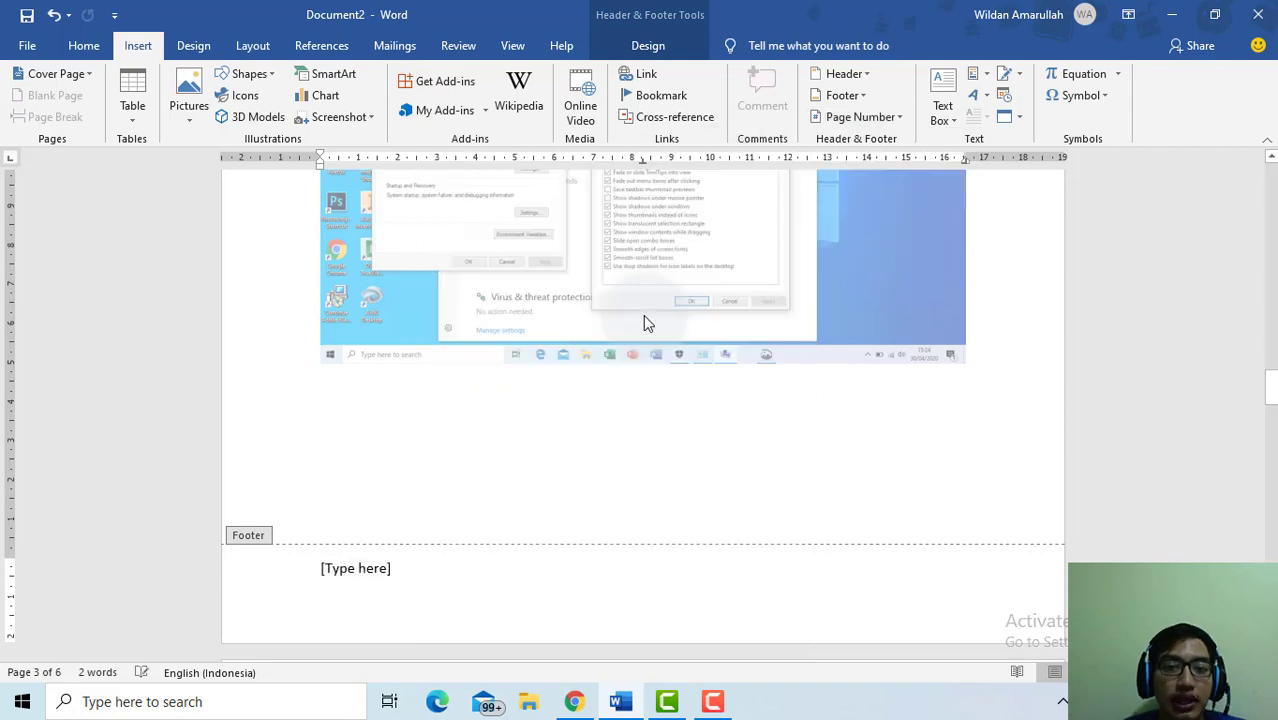
Look through the pages from the cover page onward to examine the footer page numbers and the repeated header text.
scroll(633, 534, "up", 20)
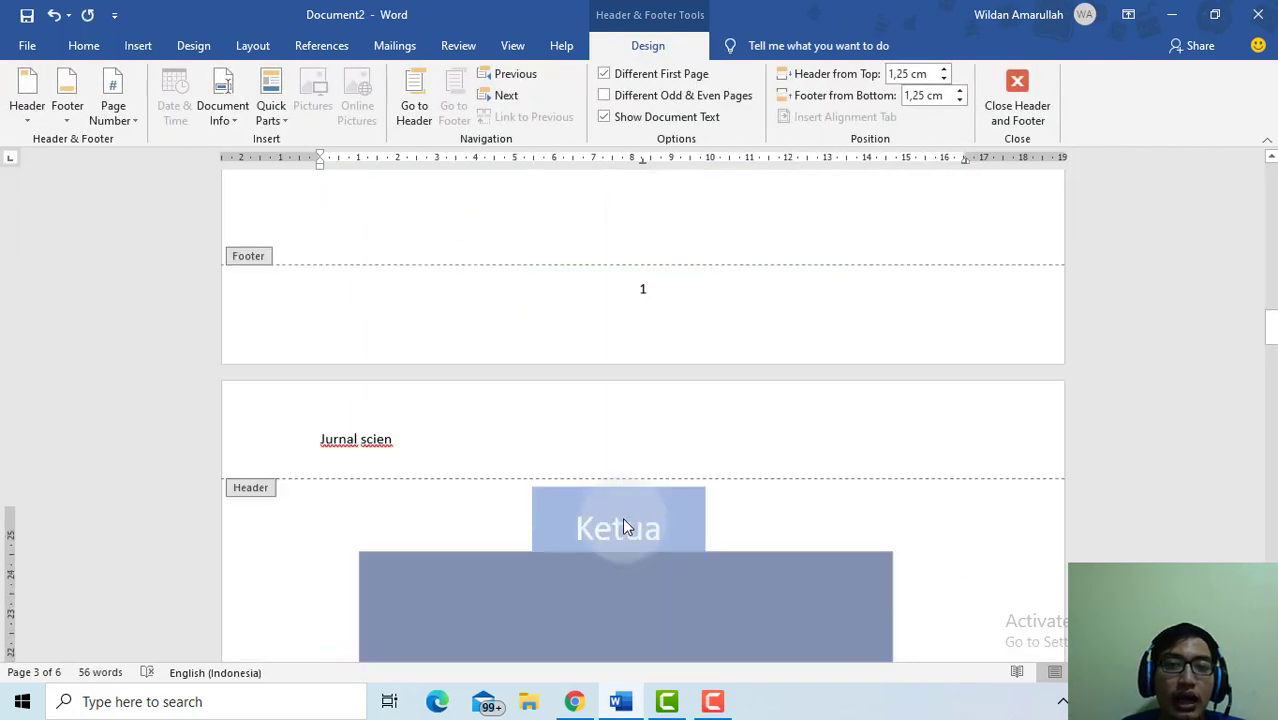
scroll(636, 480, "up", 10)
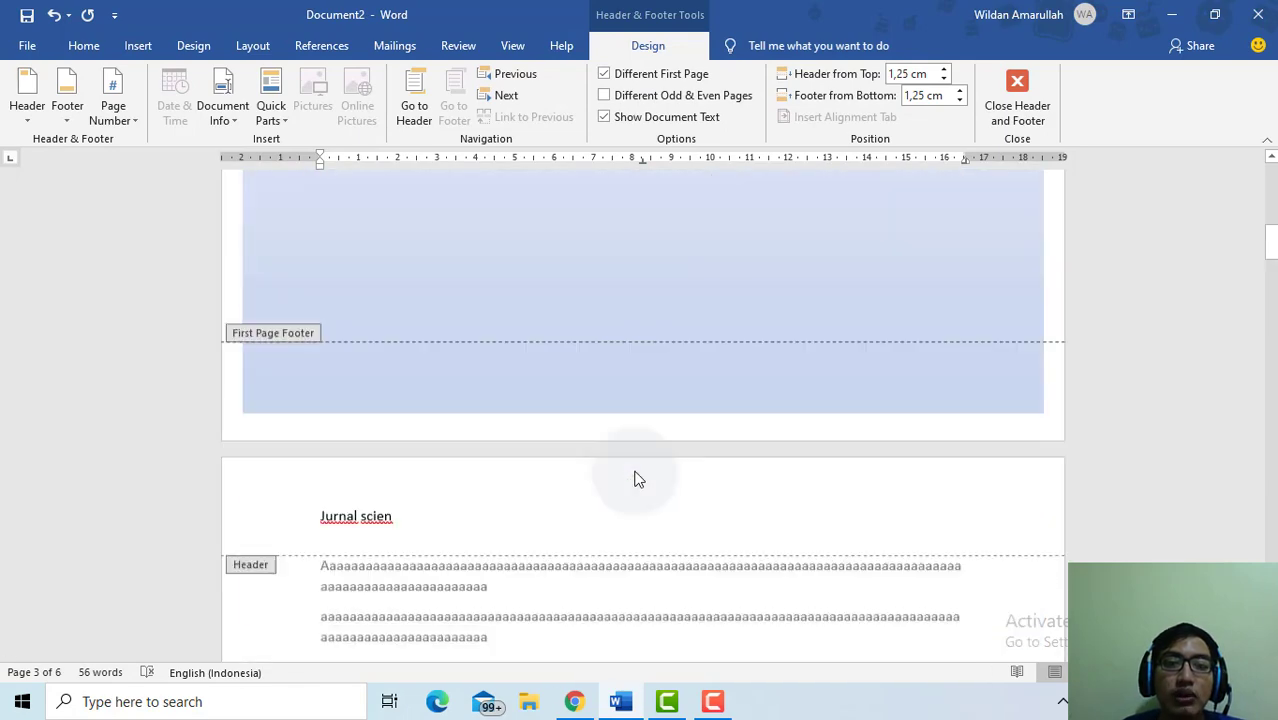
scroll(649, 414, "up", 10)
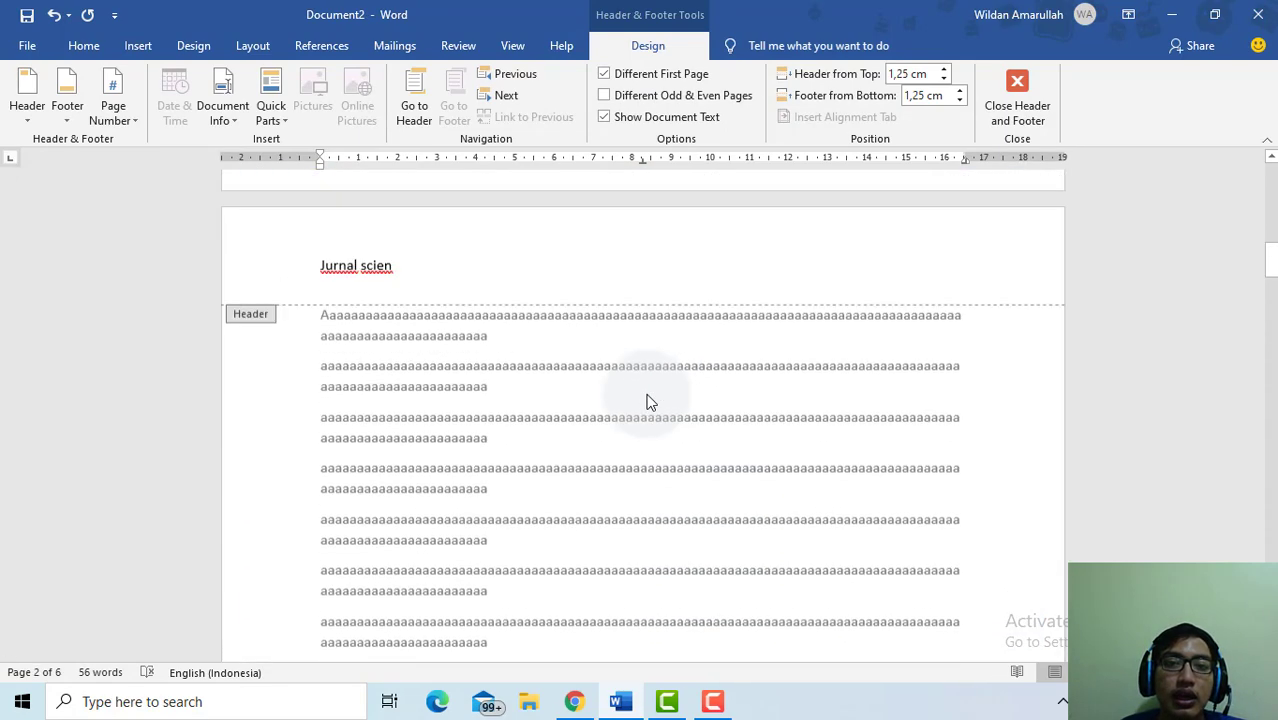
scroll(649, 347, "up", 8)
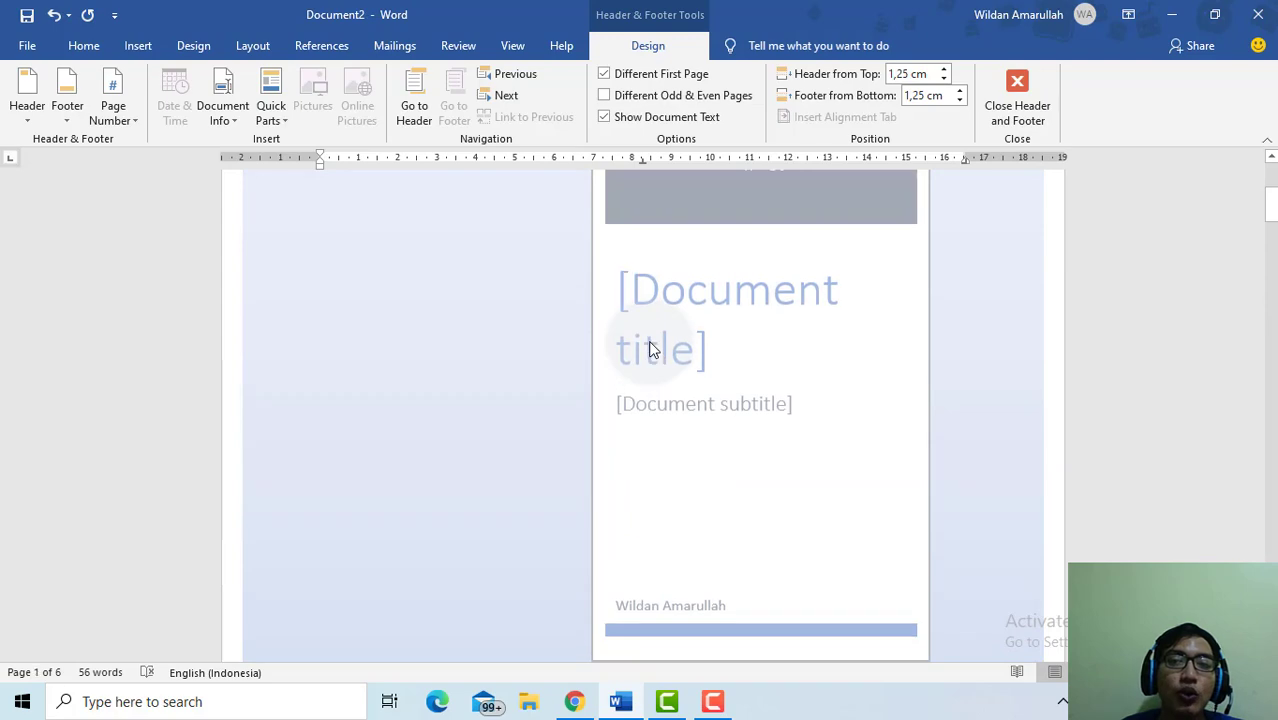
scroll(649, 347, "up", 1)
scroll(649, 350, "down", 12)
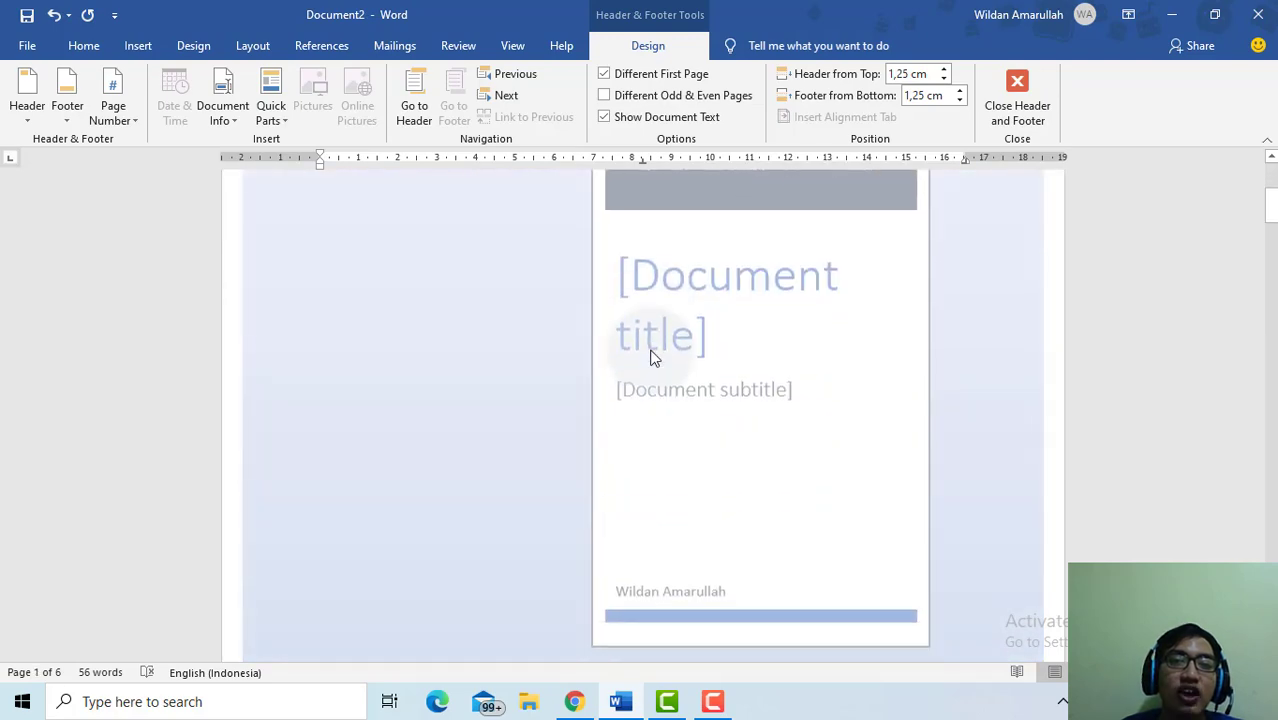
scroll(650, 357, "down", 10)
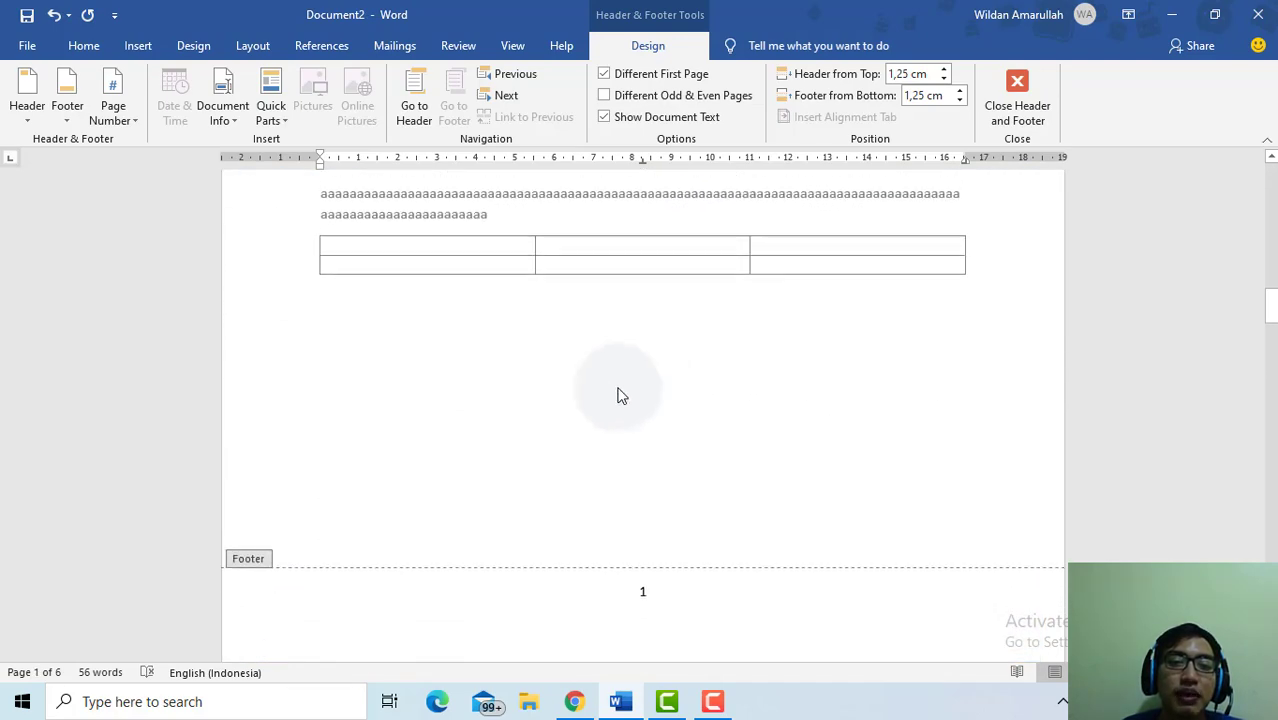
scroll(665, 432, "down", 12)
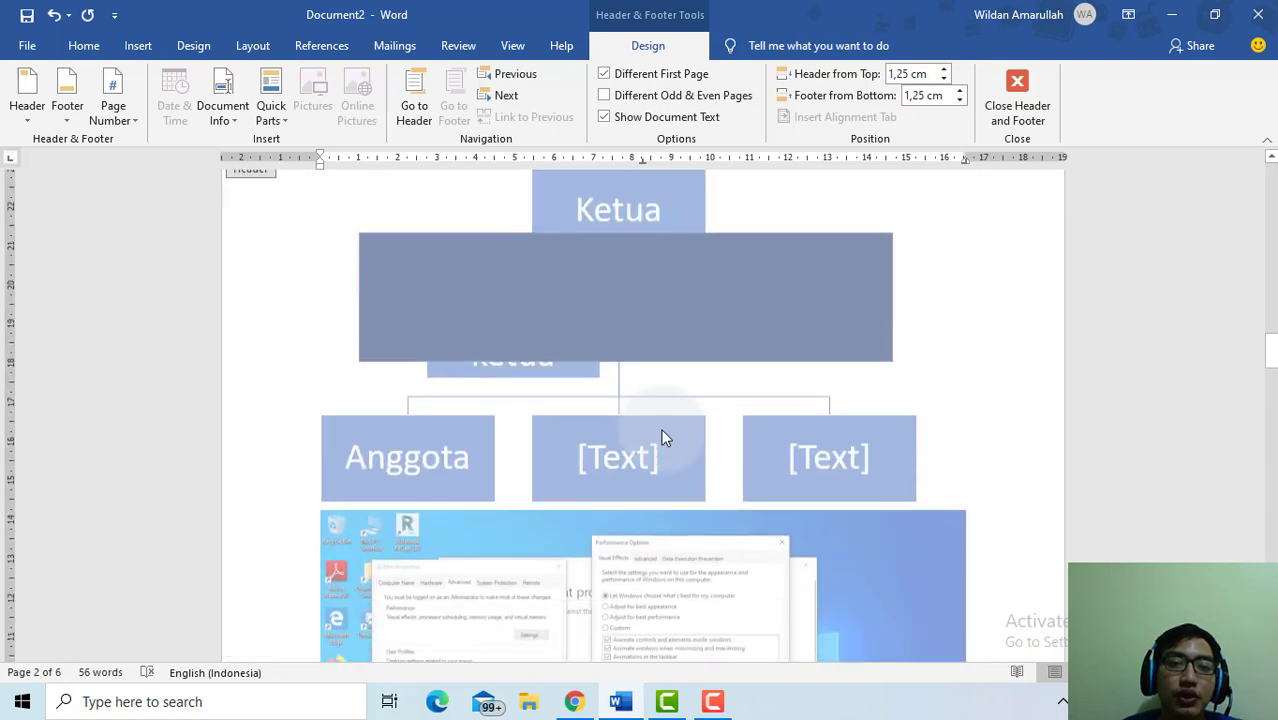
scroll(656, 432, "down", 8)
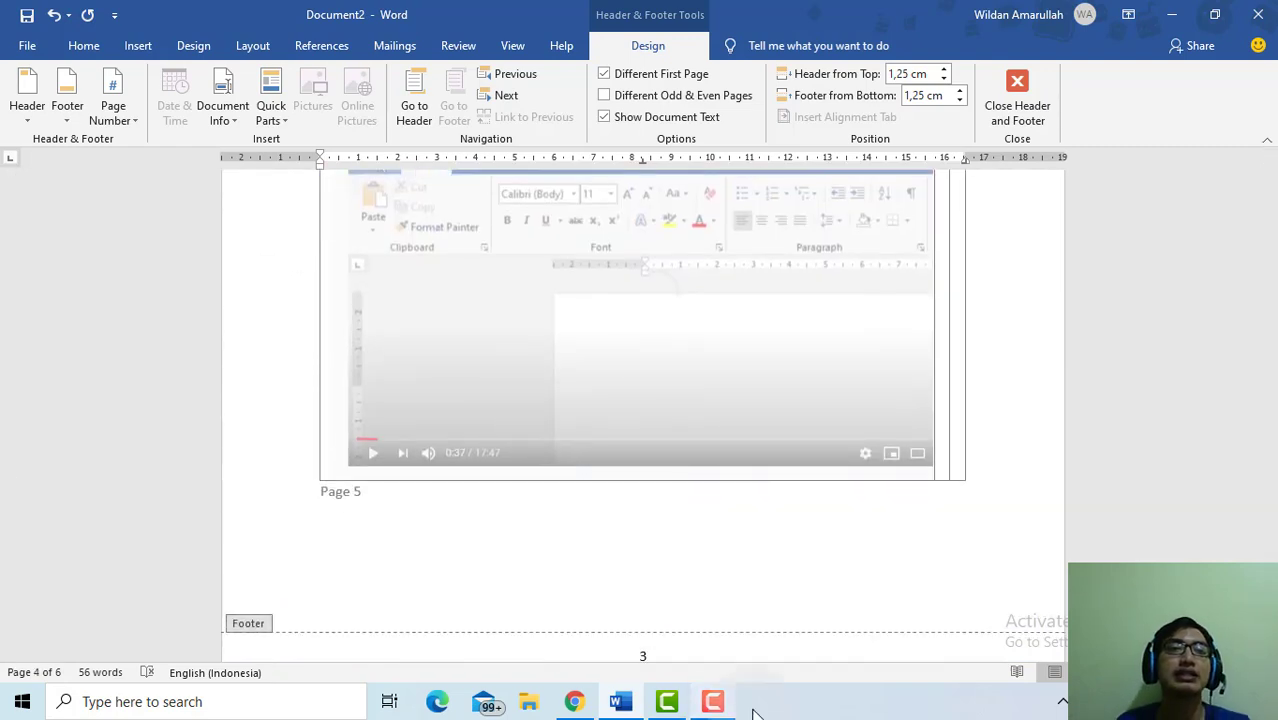
scroll(961, 457, "down", 3)
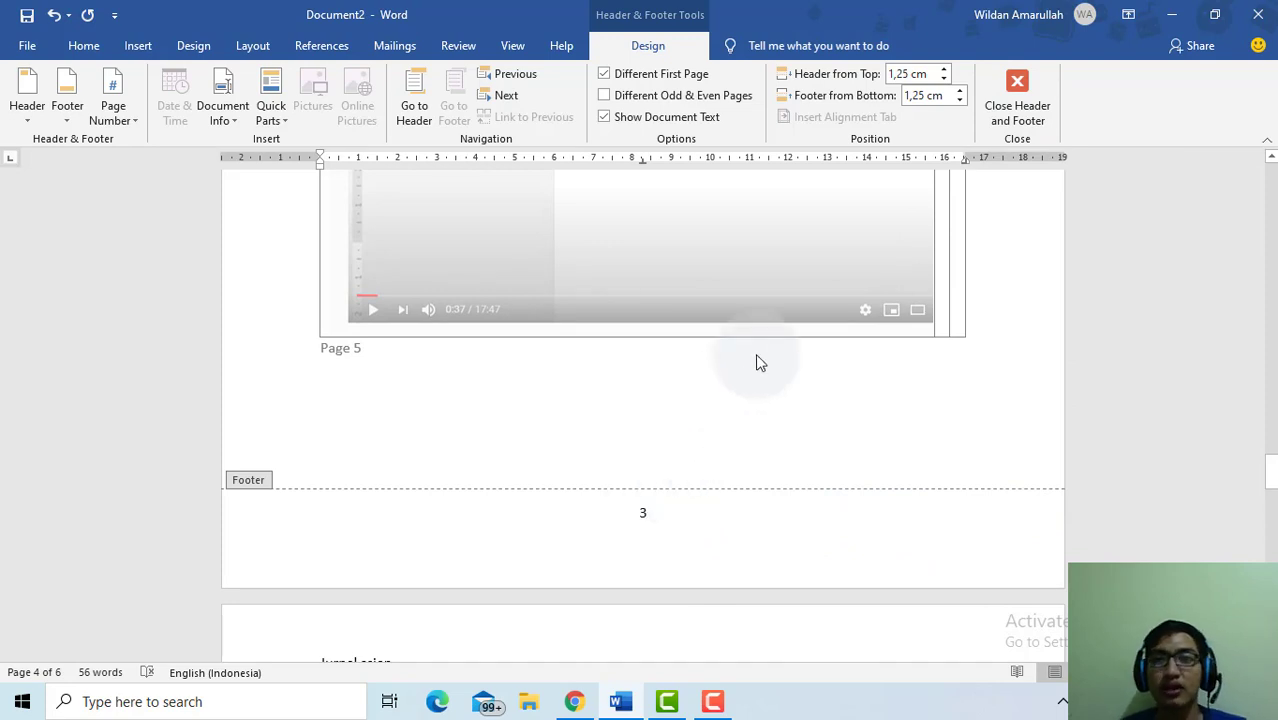
Close header and footer editing and return to the pages around the Ketua organization chart.
left_click(1018, 100)
scroll(553, 300, "down", 5)
scroll(515, 218, "up", 7)
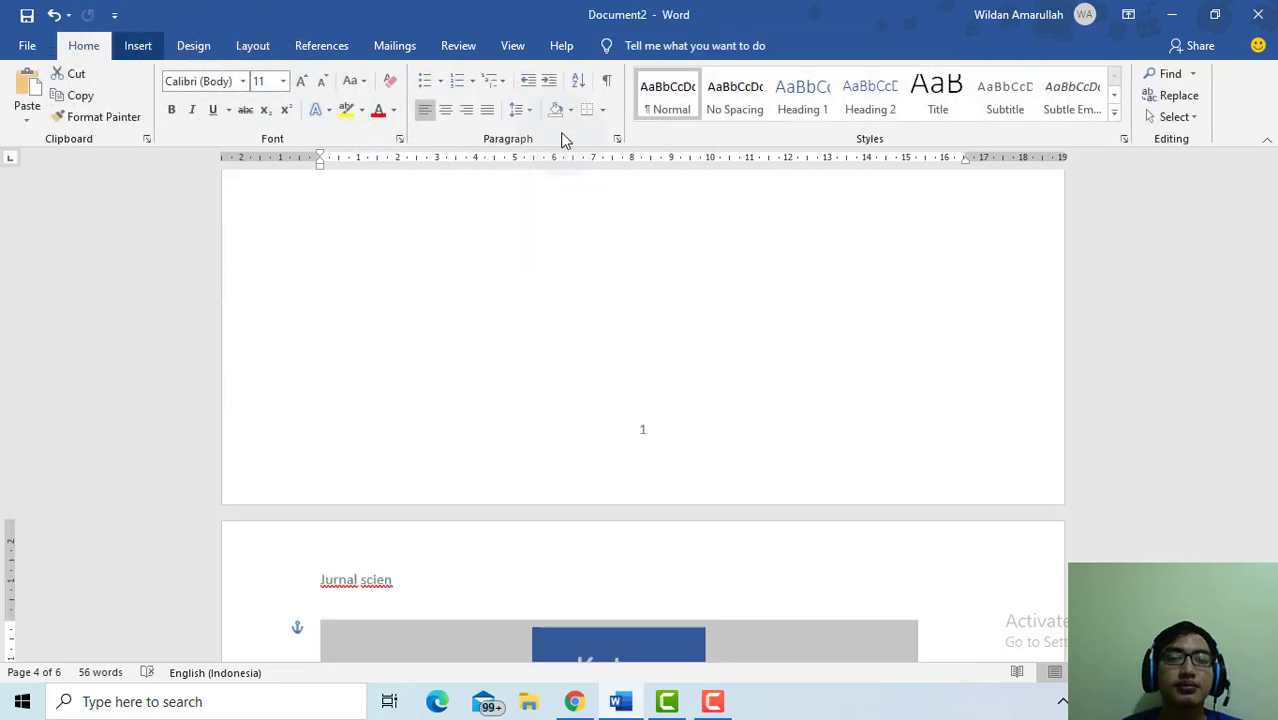
Insert the built-in Austin Quote text box at the first paragraph on the page after the cover.
left_click(130, 47)
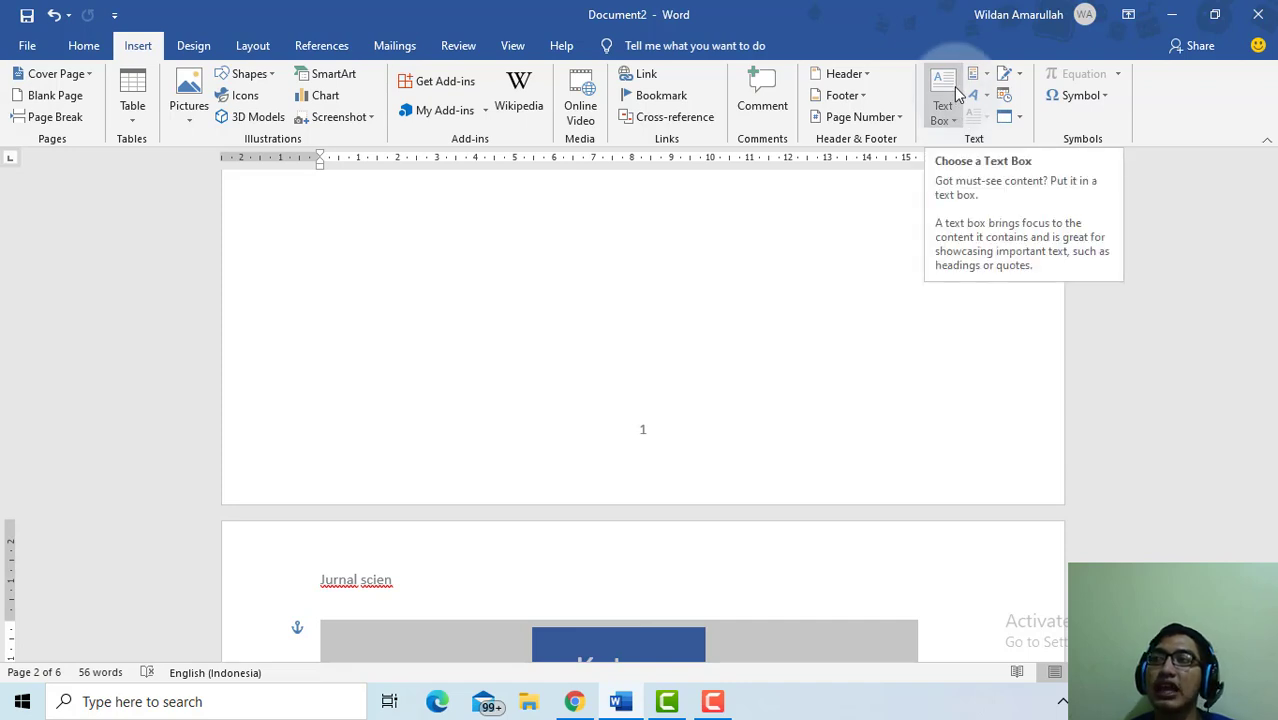
scroll(864, 305, "down", 10)
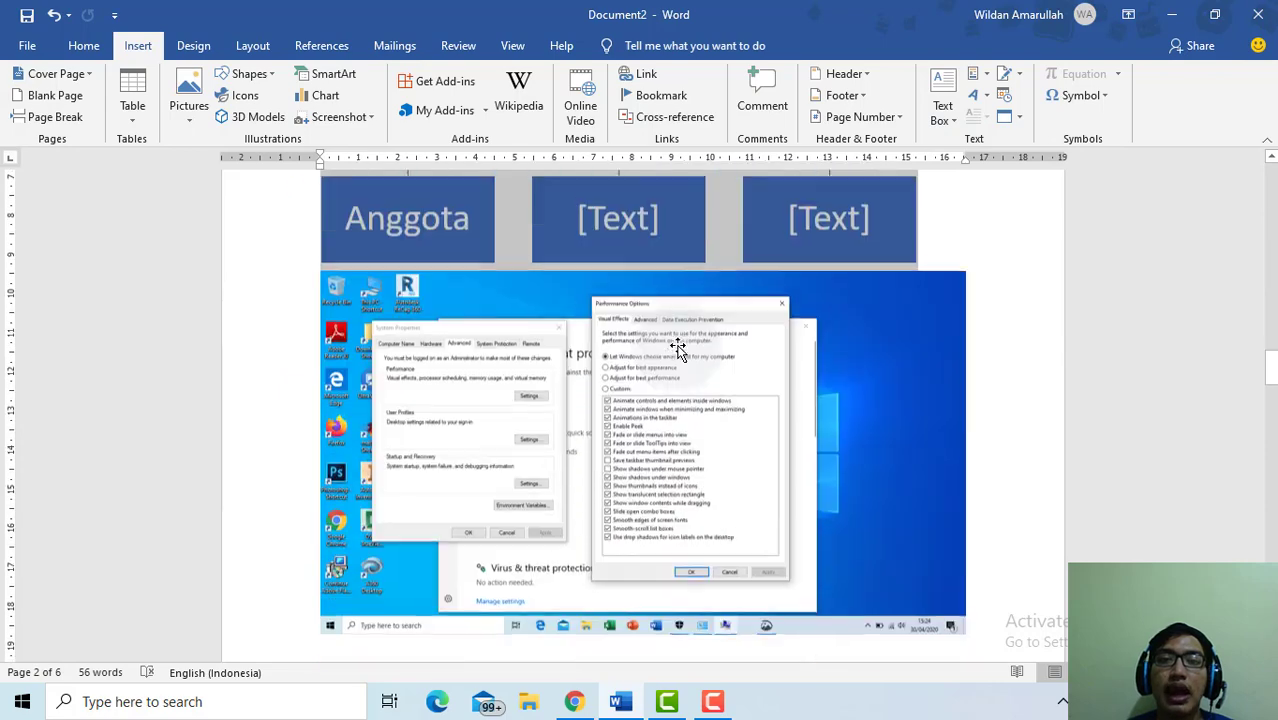
scroll(678, 348, "up", 12)
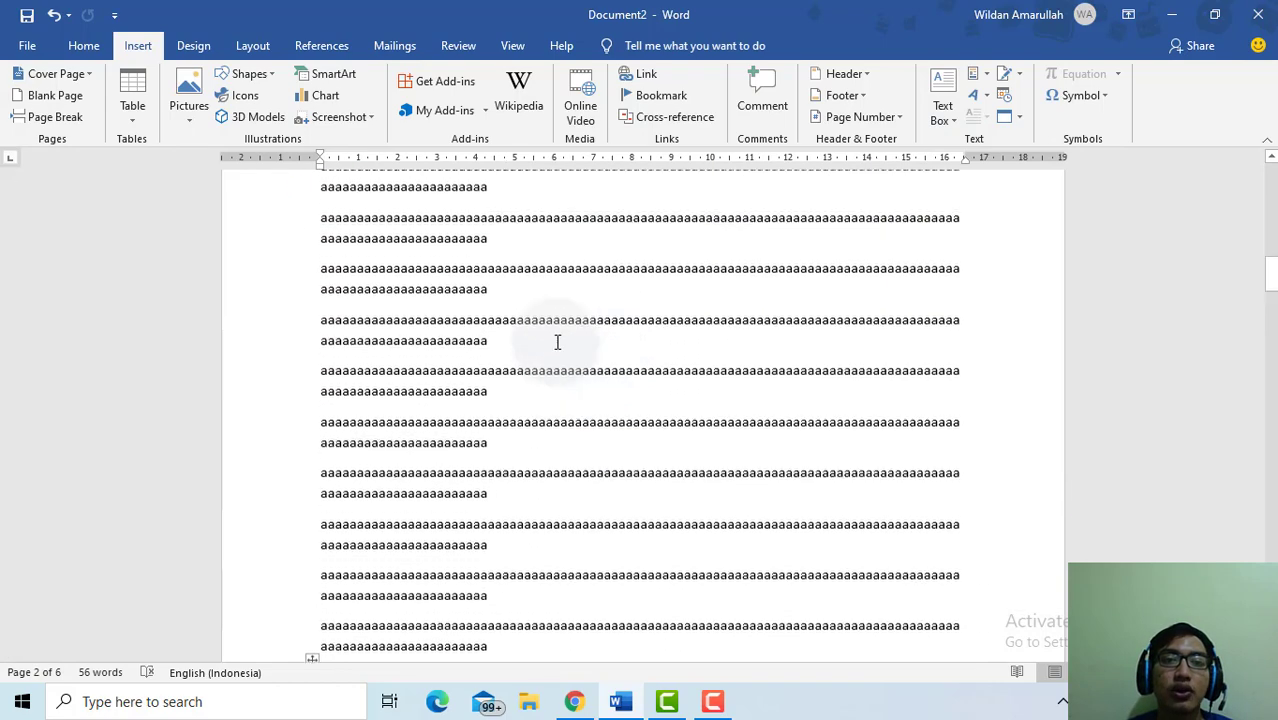
scroll(558, 342, "up", 3)
left_click(437, 355)
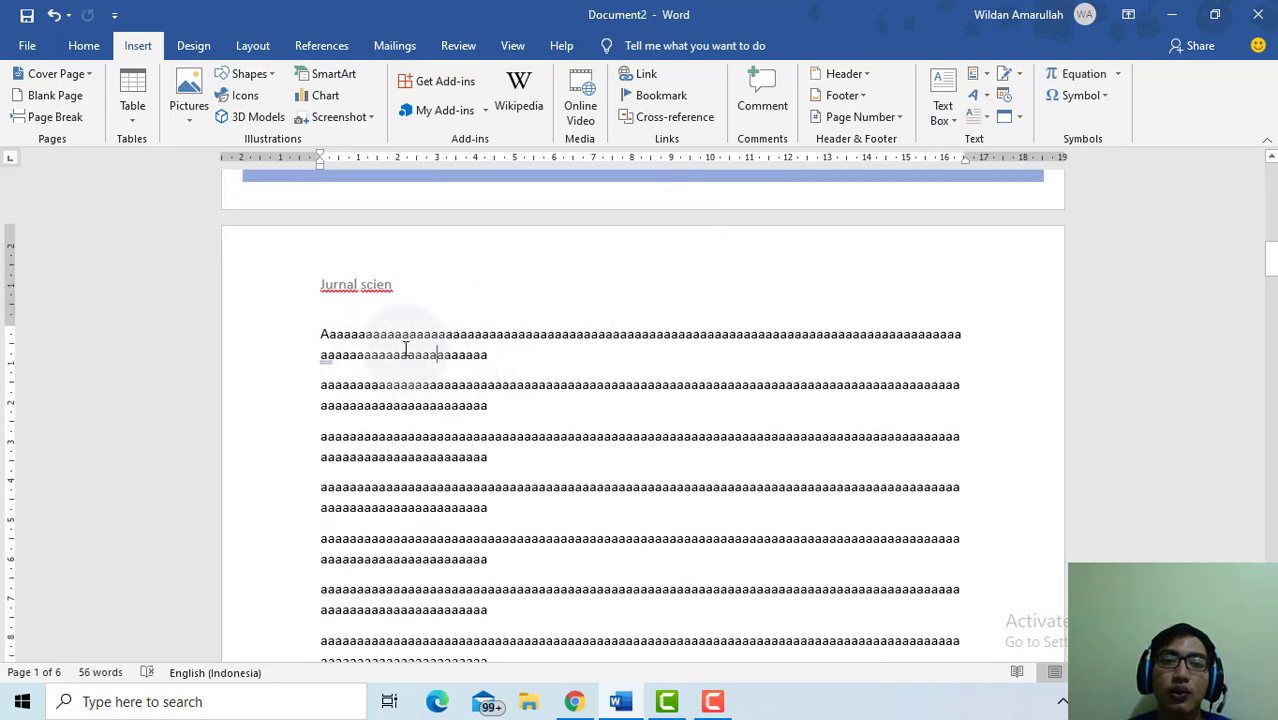
left_click(946, 88)
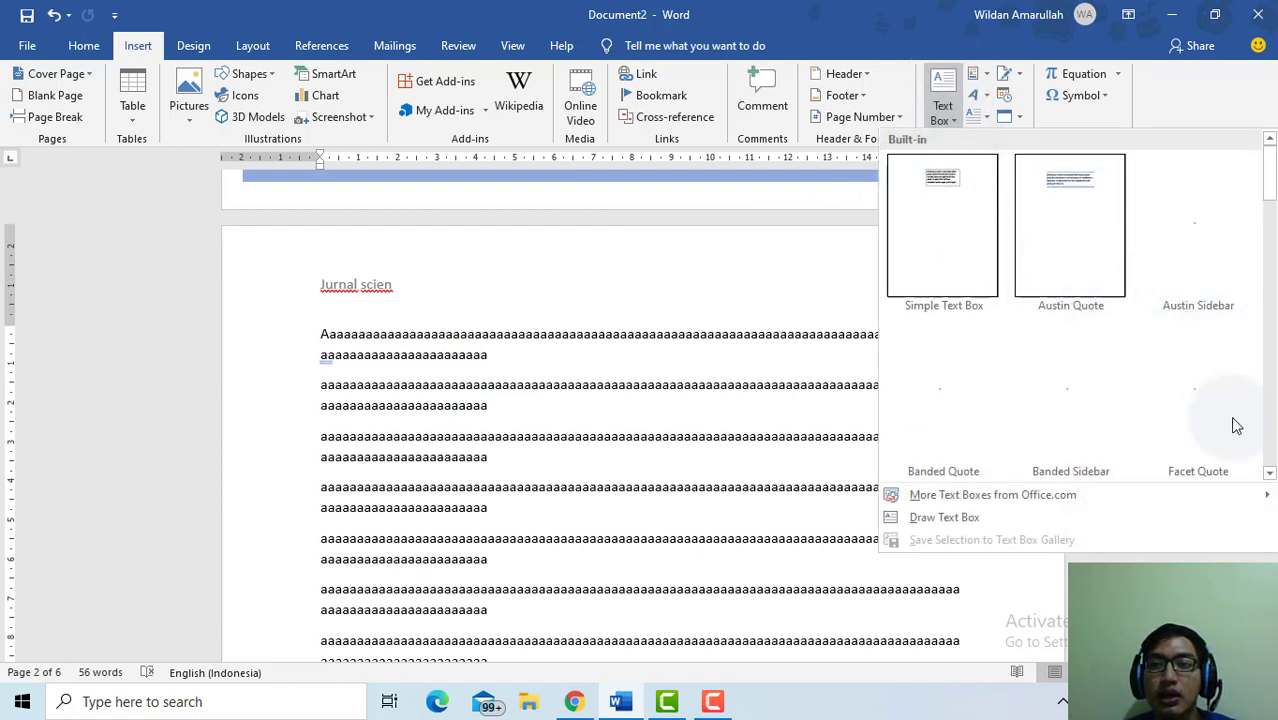
left_click(1070, 236)
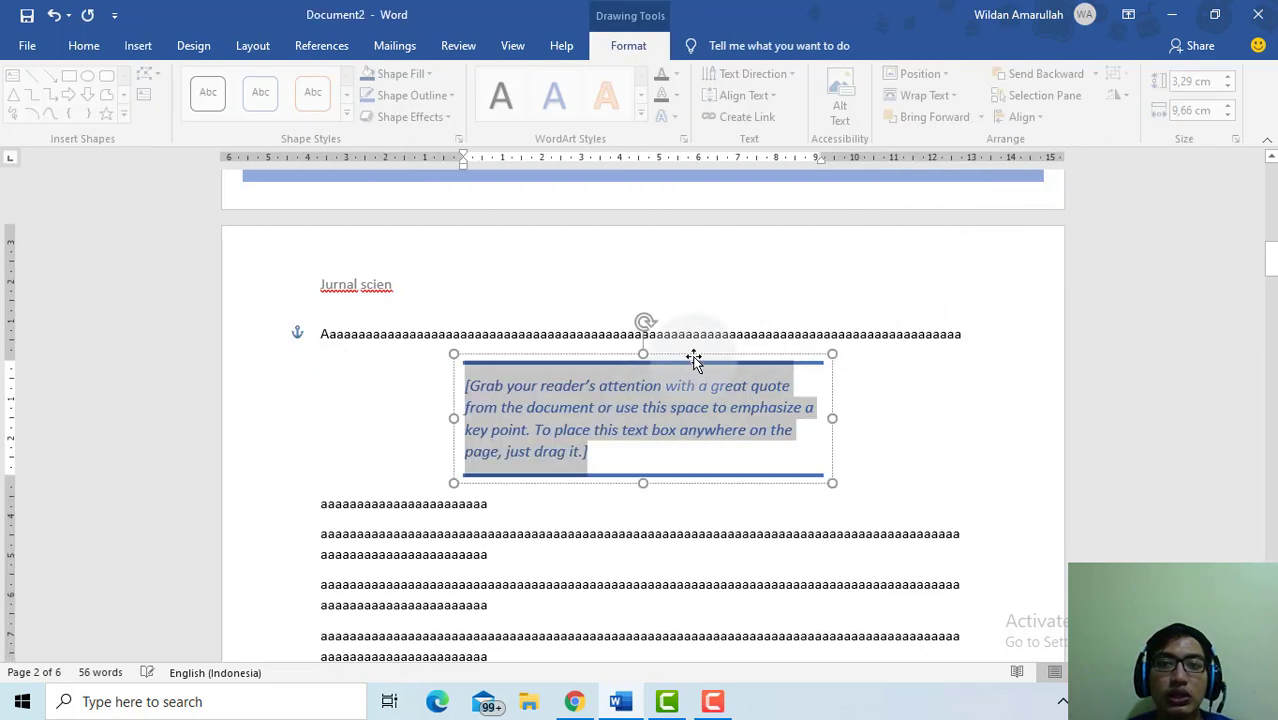
Reposition the quote text box so it sits between the two lines of the first paragraph, slightly right of the page centre.
left_click(693, 358)
left_click(687, 463)
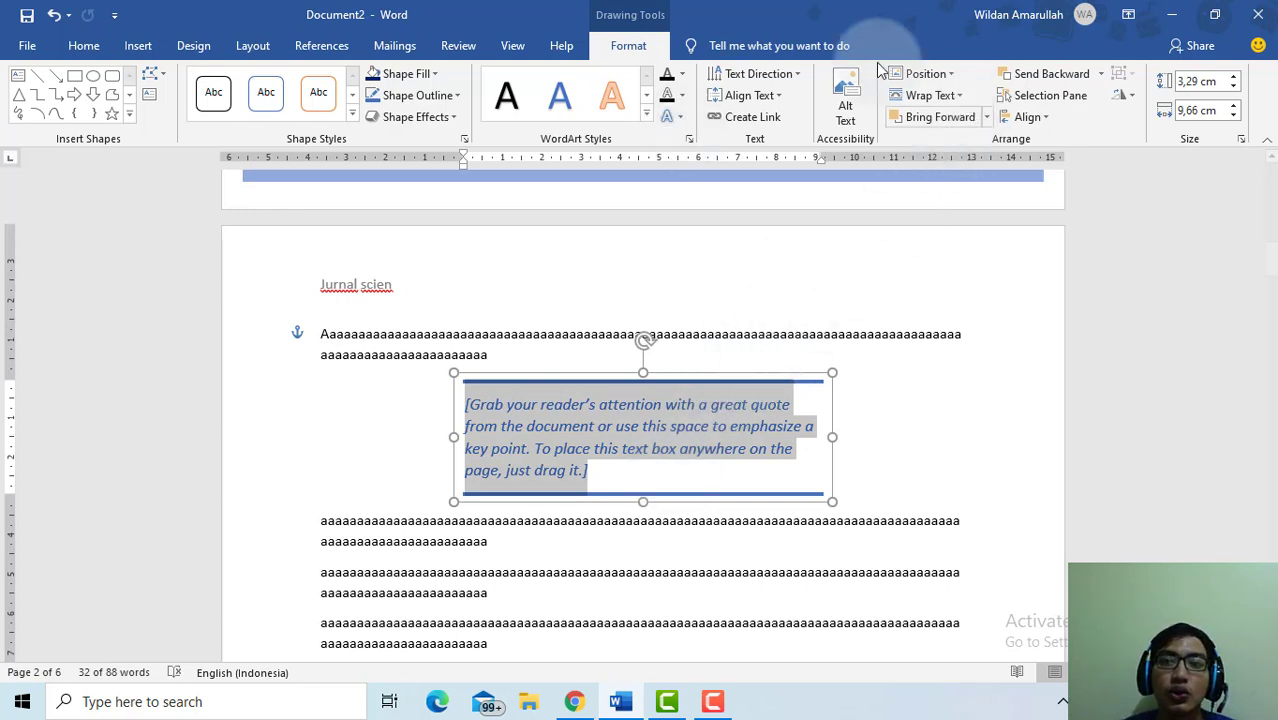
left_click(84, 46)
left_click(137, 46)
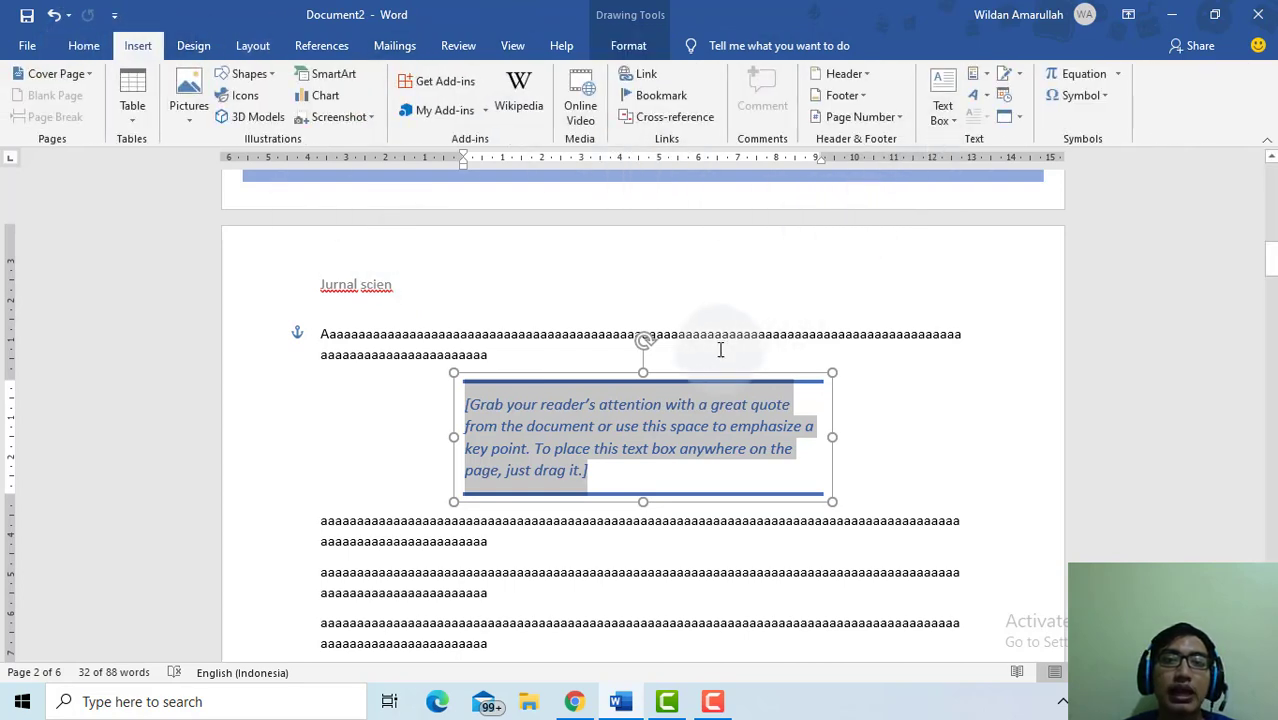
left_click_drag(713, 370, 756, 352)
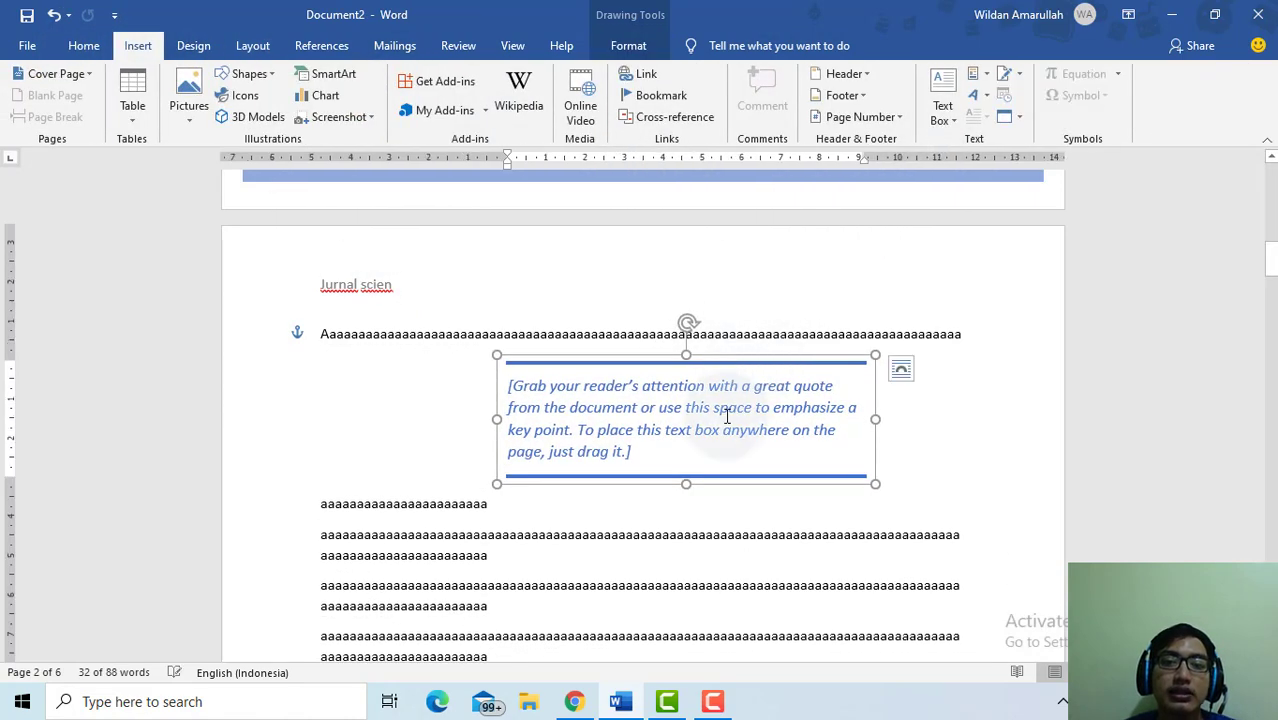
Replace the placeholder text in the quote text box with "dadadadafdafafaf".
triple_click(599, 418)
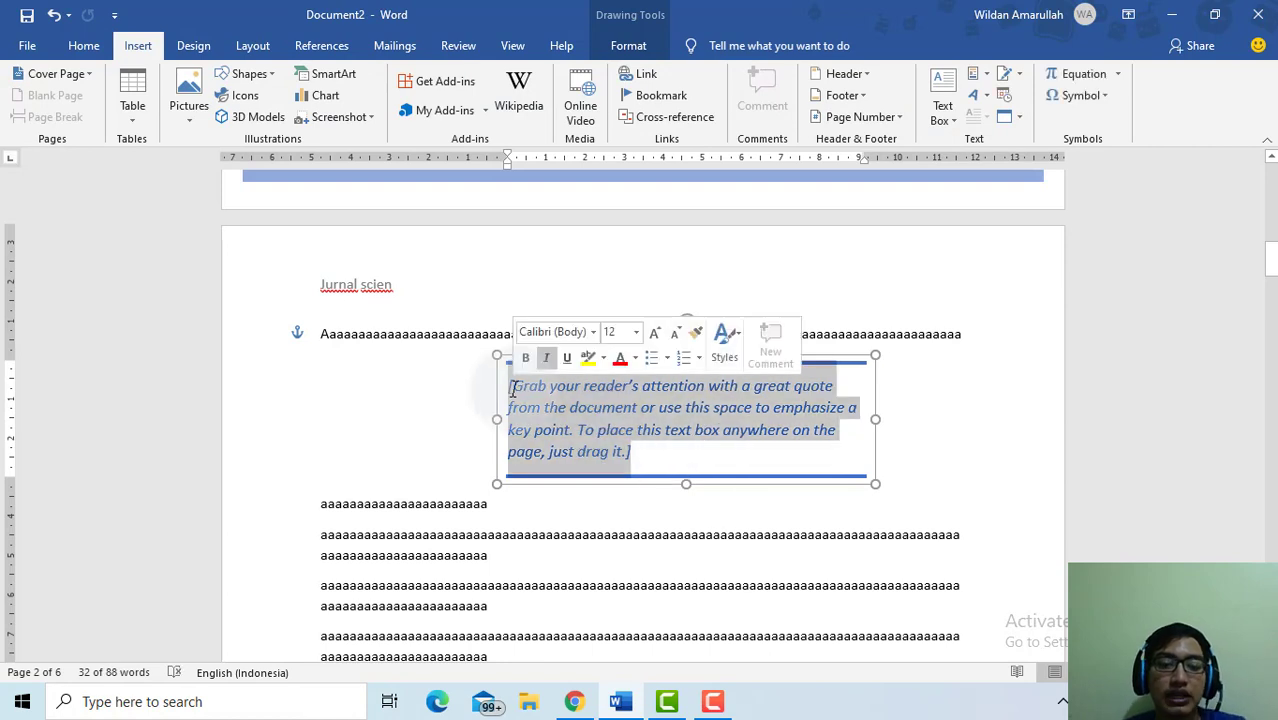
key("BackSpace")
type("dadadadaf")
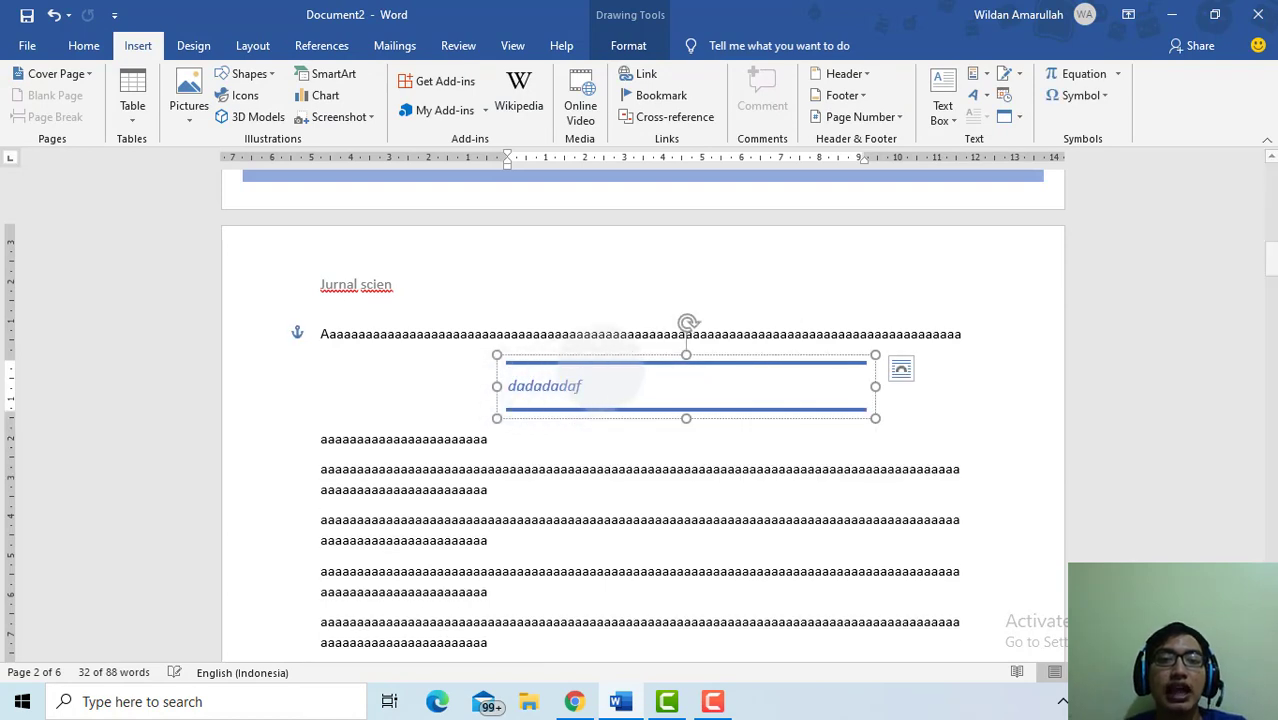
type("dafafaf")
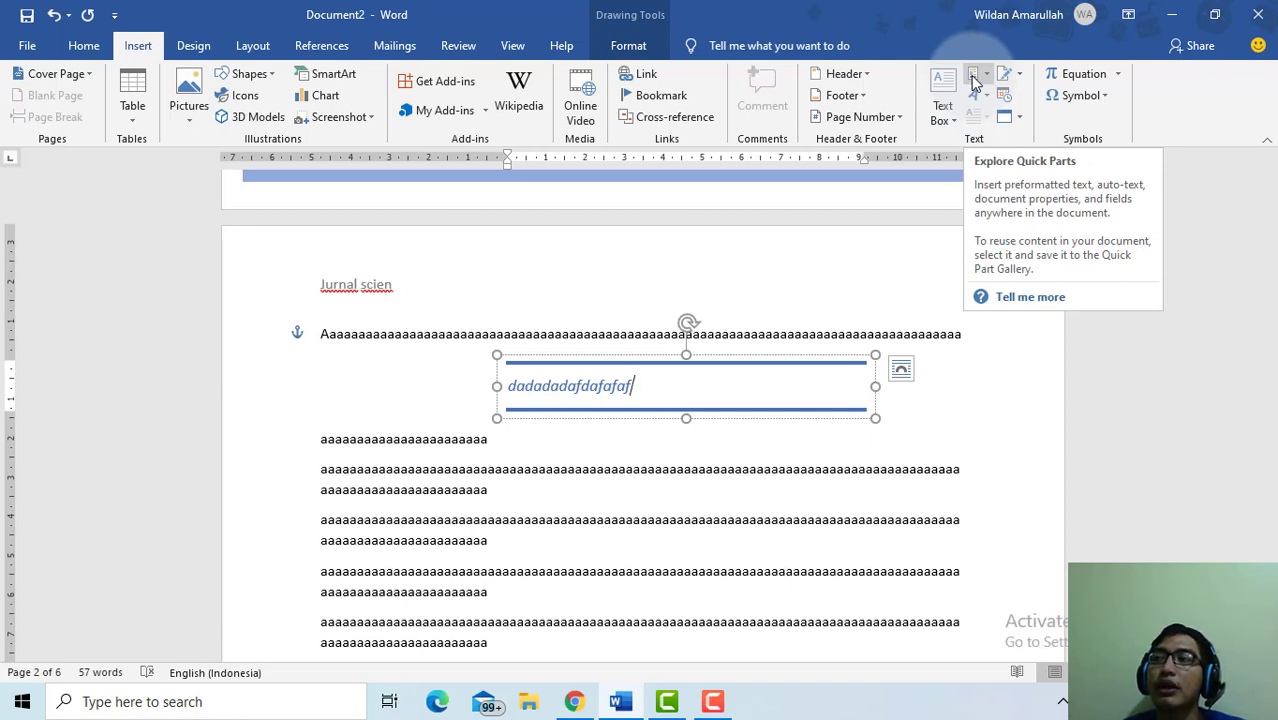
Place the insertion point on an empty line below the desktop screenshot picture on page 3.
scroll(477, 455, "up", 3)
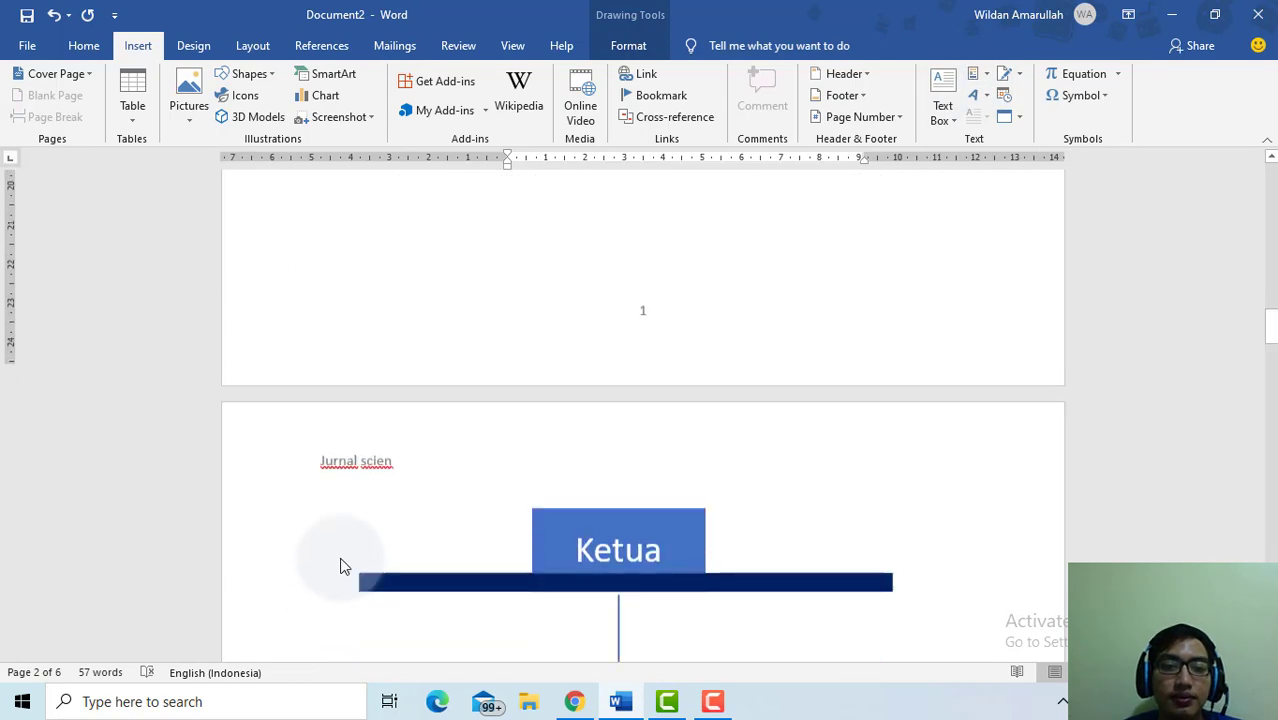
scroll(340, 566, "down", 20)
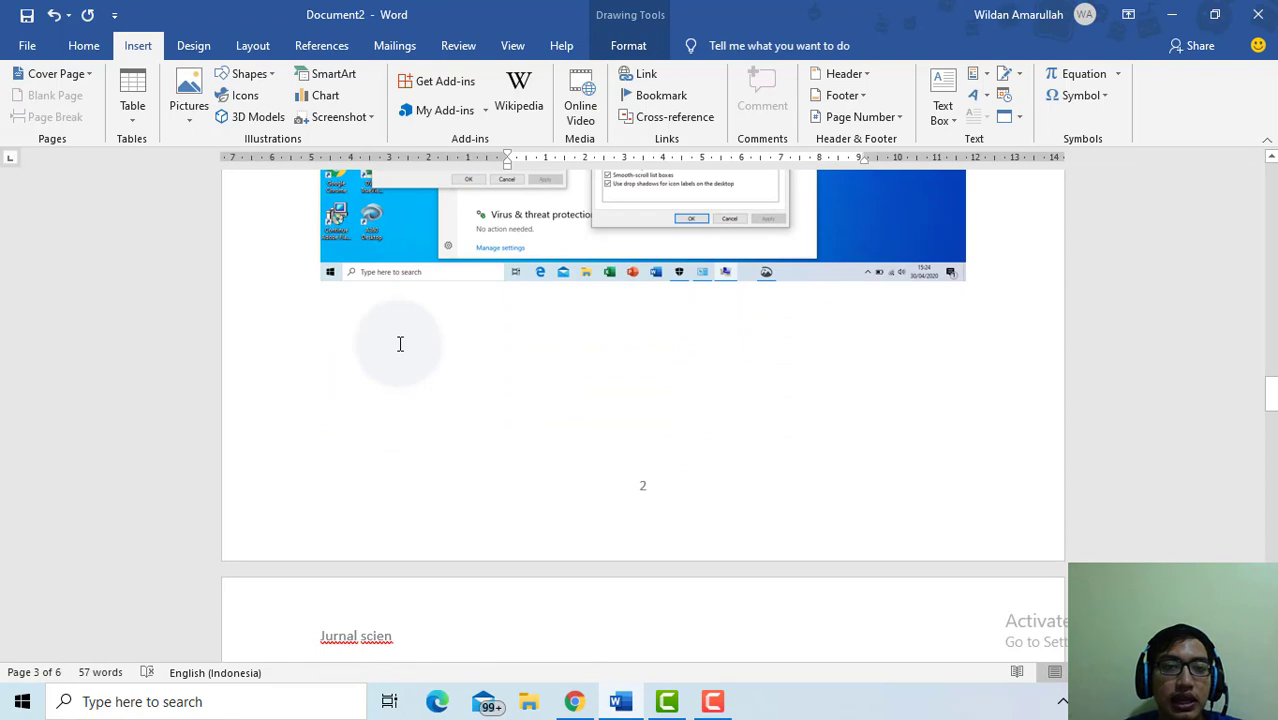
left_click(399, 344)
left_click(986, 300)
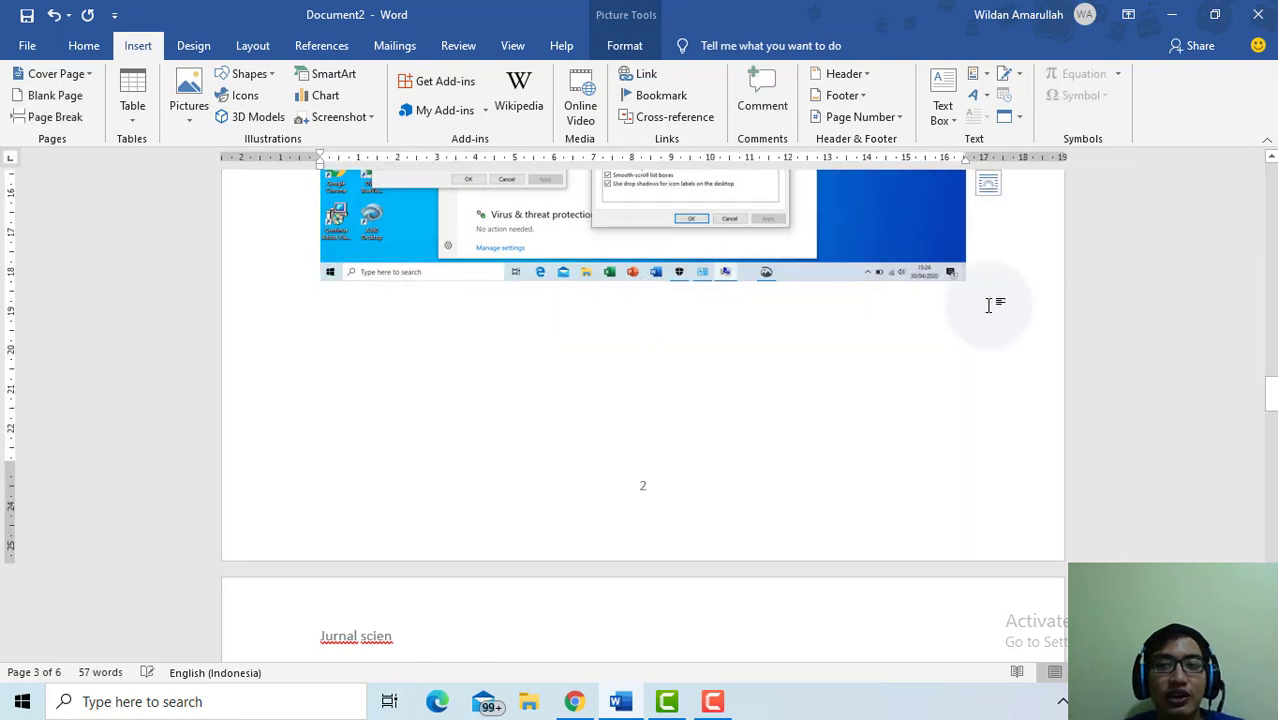
left_click(984, 302)
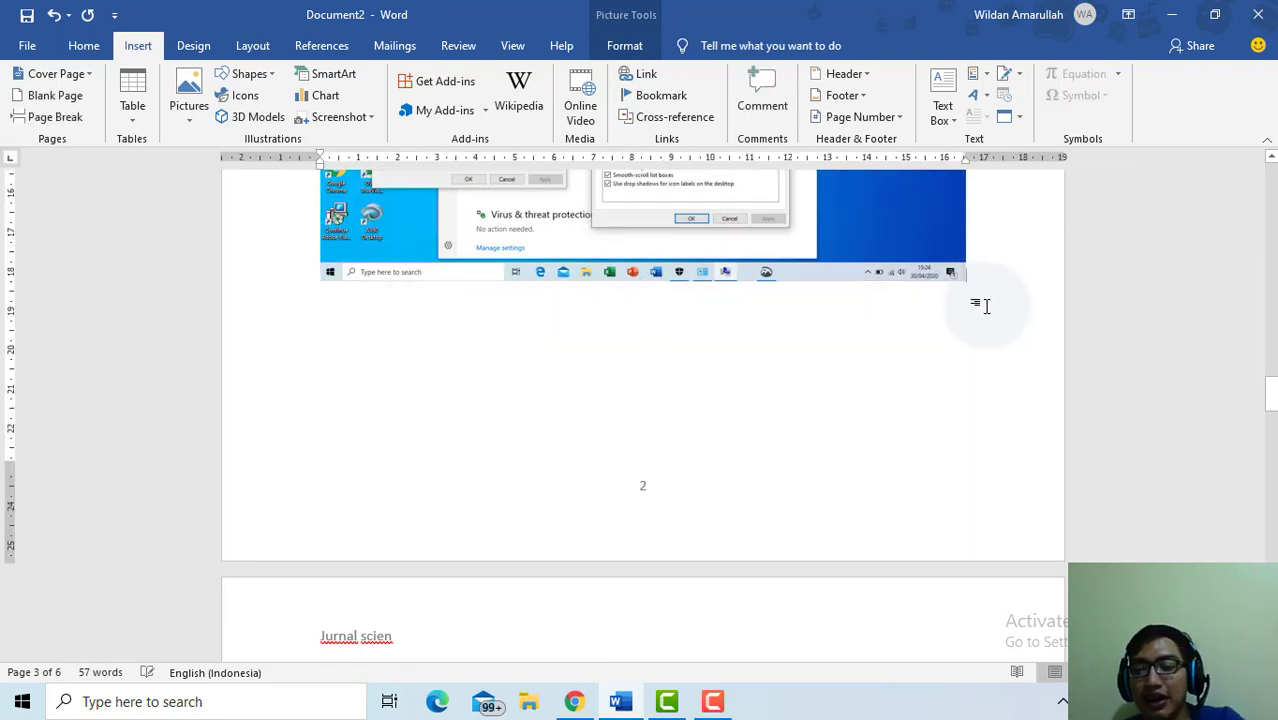
left_click(826, 331)
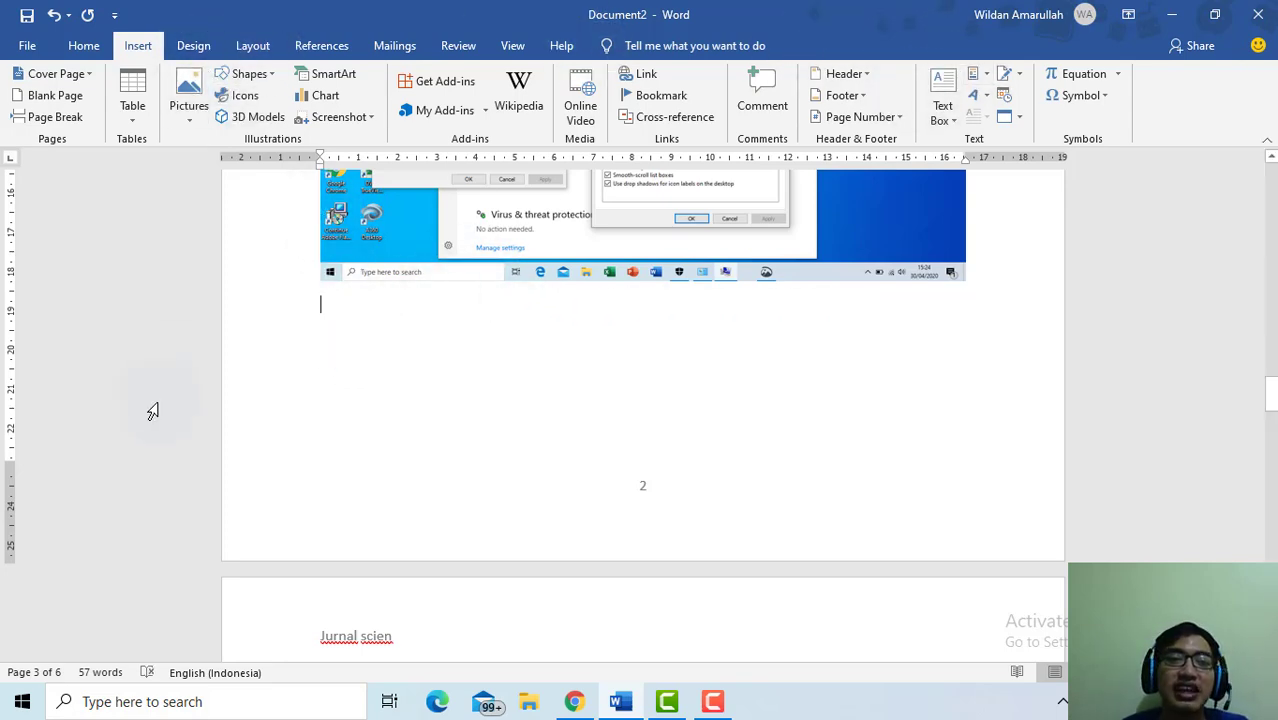
Insert the Publish Date document property on the empty line below the desktop screenshot picture.
left_click(984, 76)
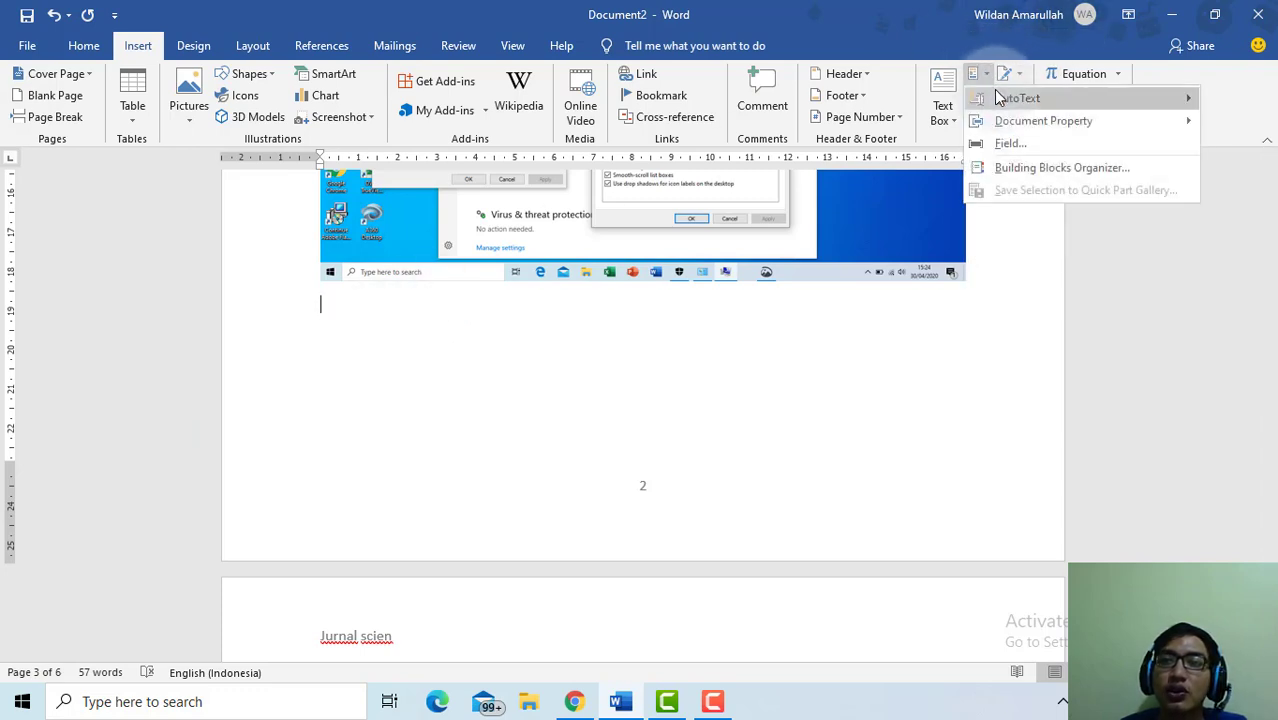
mouse_move(1002, 100)
mouse_move(1009, 128)
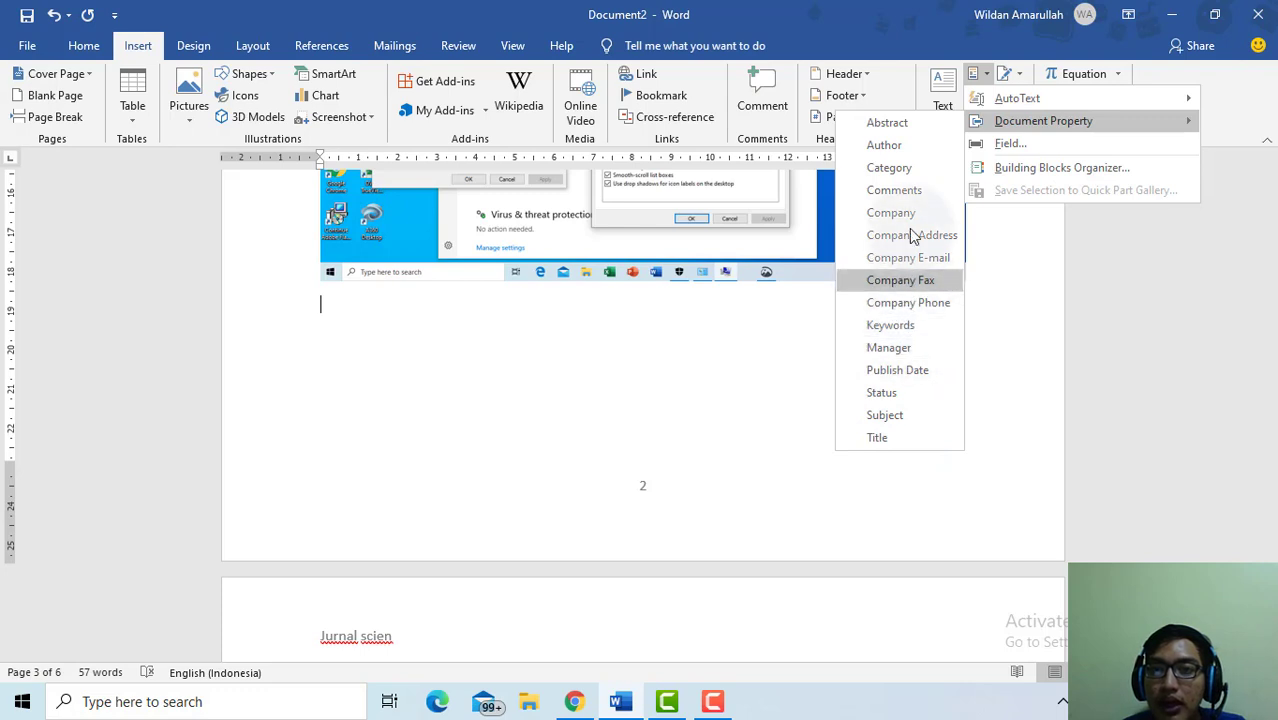
left_click(923, 371)
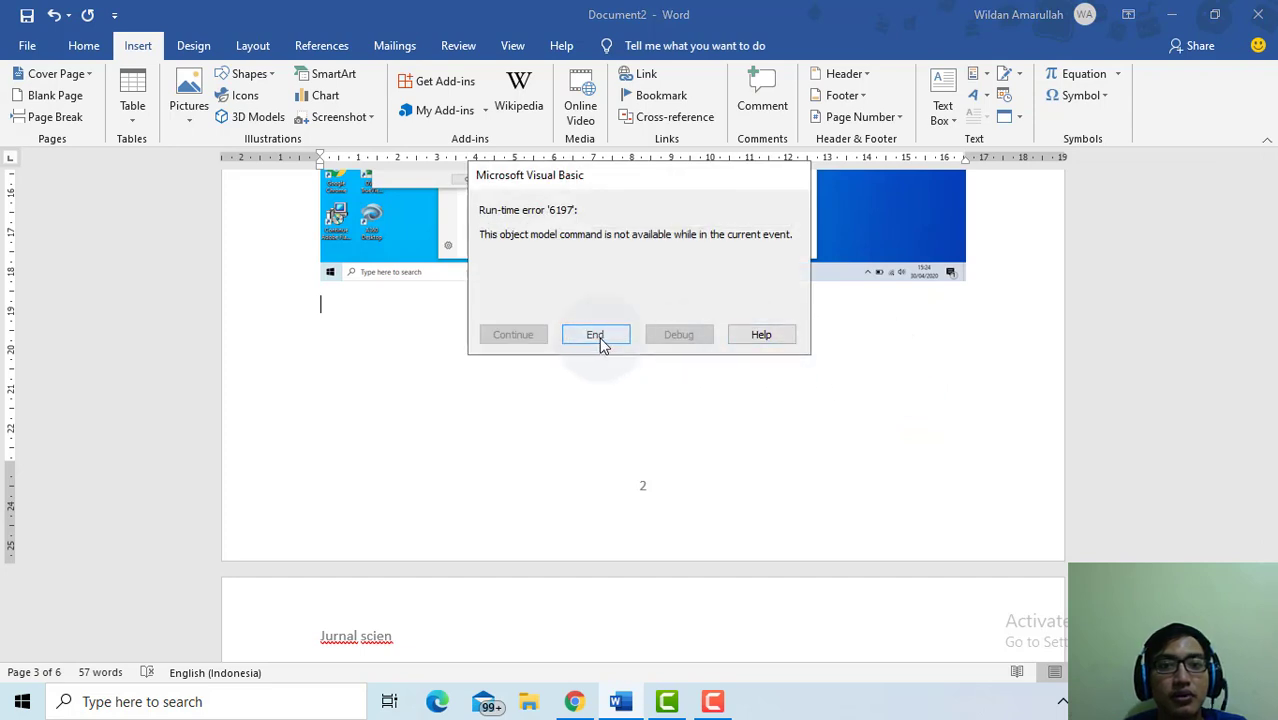
left_click(597, 335)
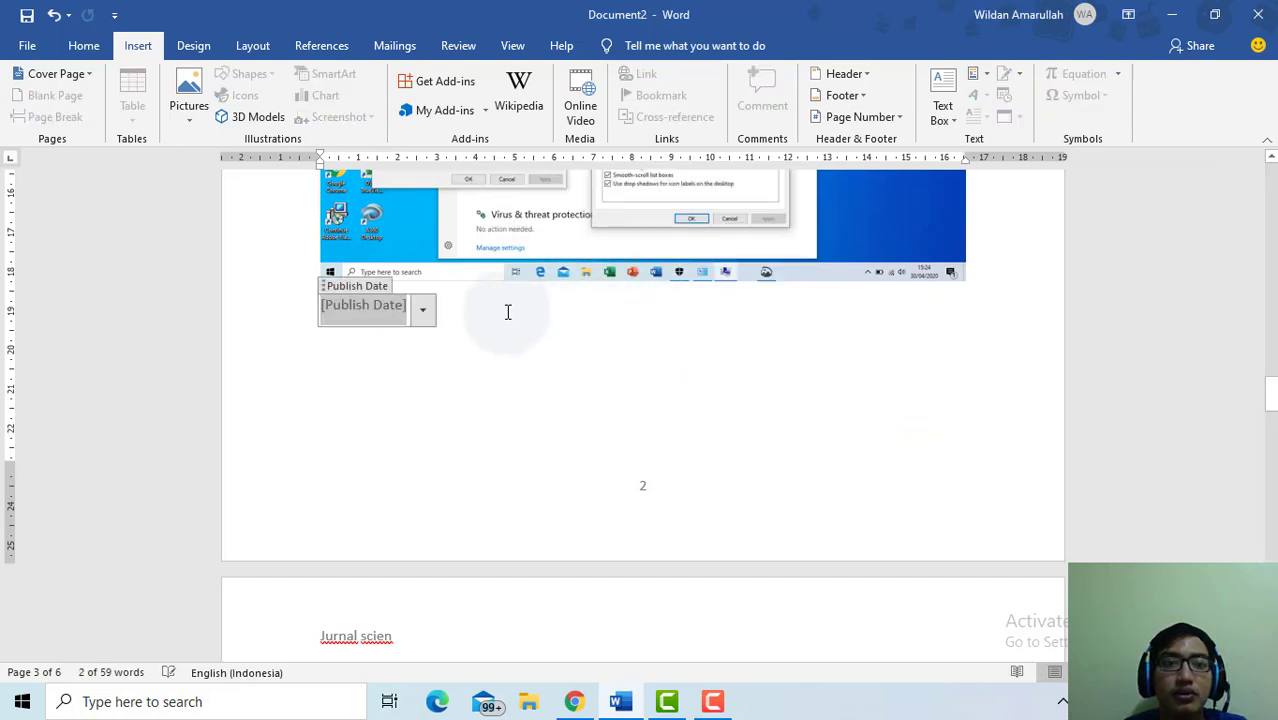
Set the Publish Date field to today's date, 05/08/2020.
left_click(371, 289)
left_click(424, 313)
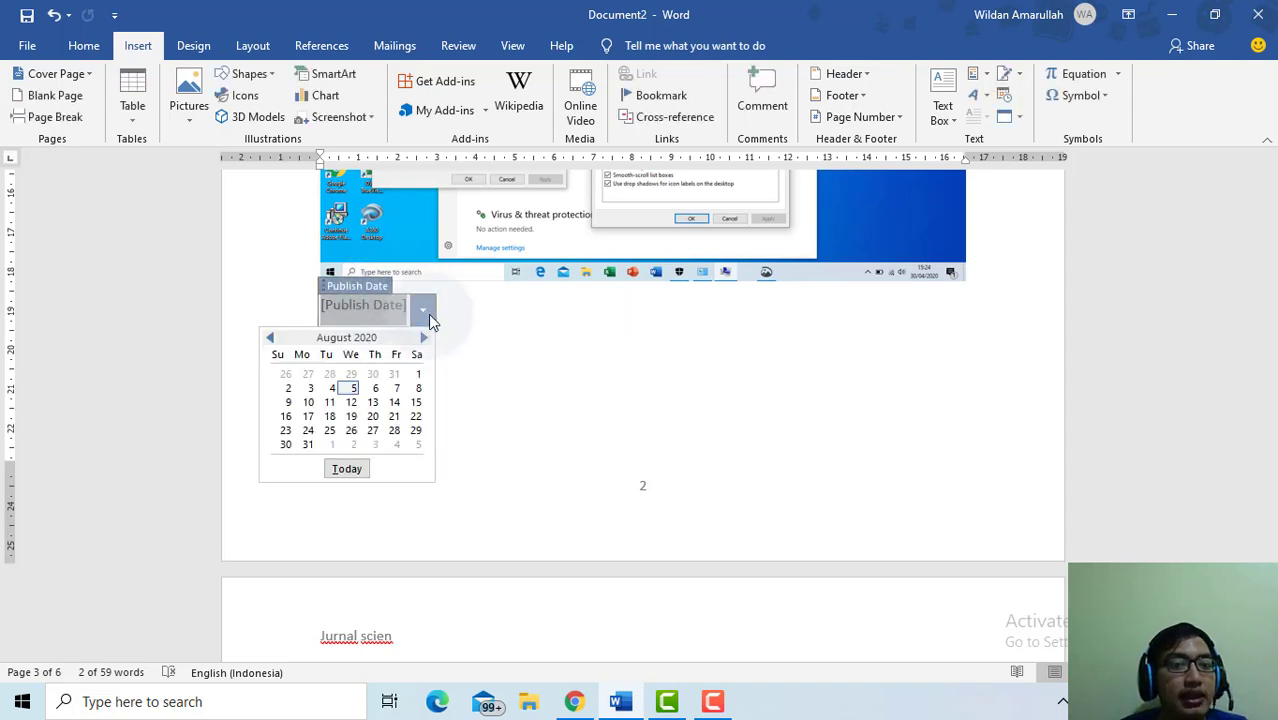
left_click(346, 469)
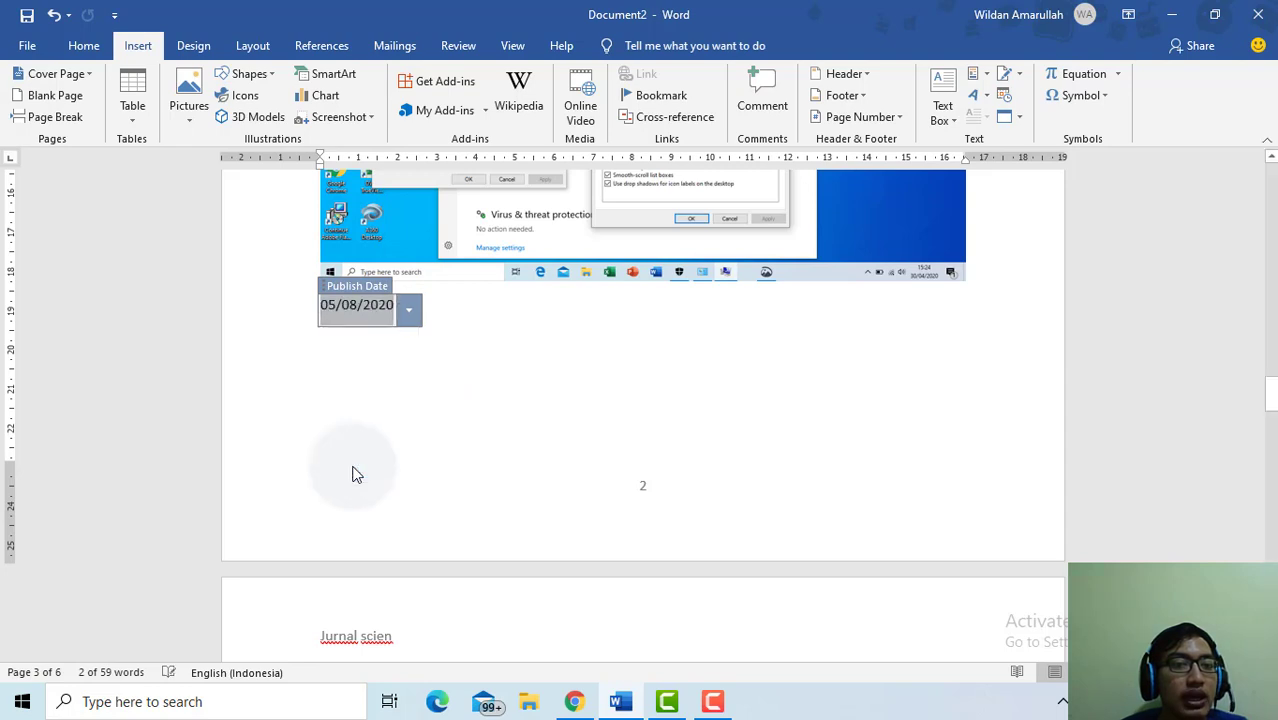
Change the year of the publish date to 2030 and set the field back to today's date.
left_click(350, 307)
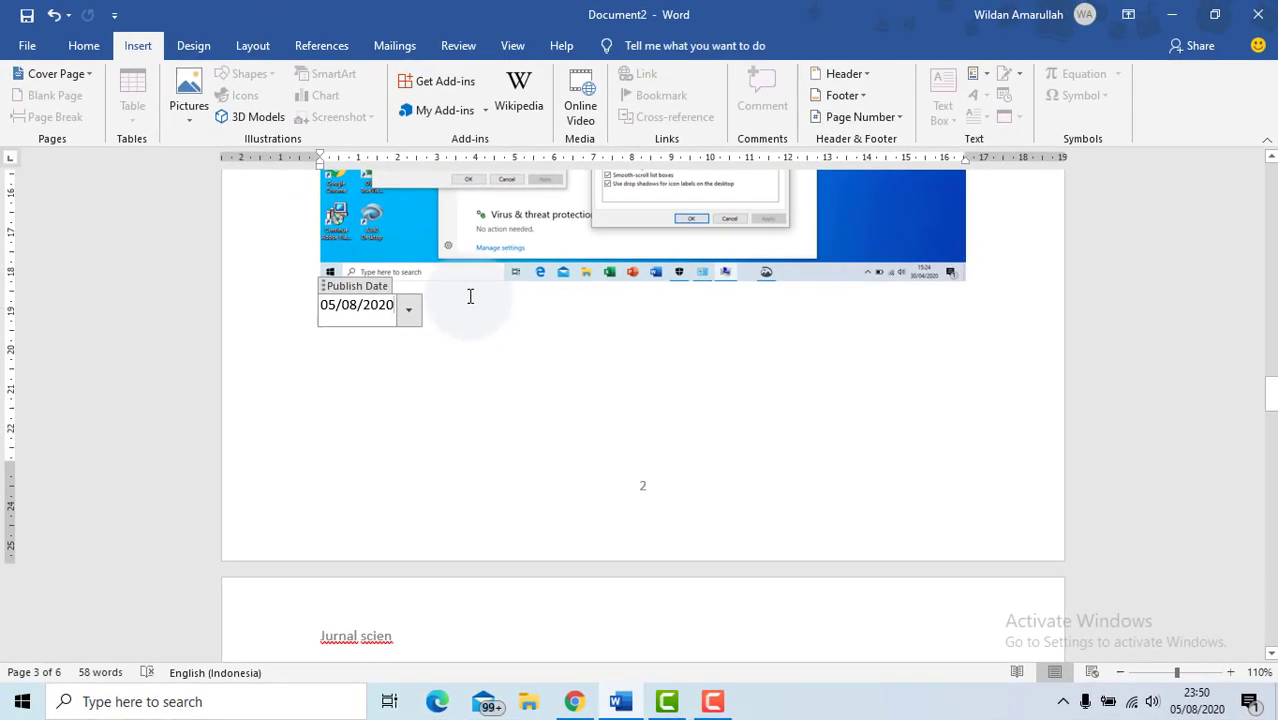
key("BackSpace")
key("BackSpace")
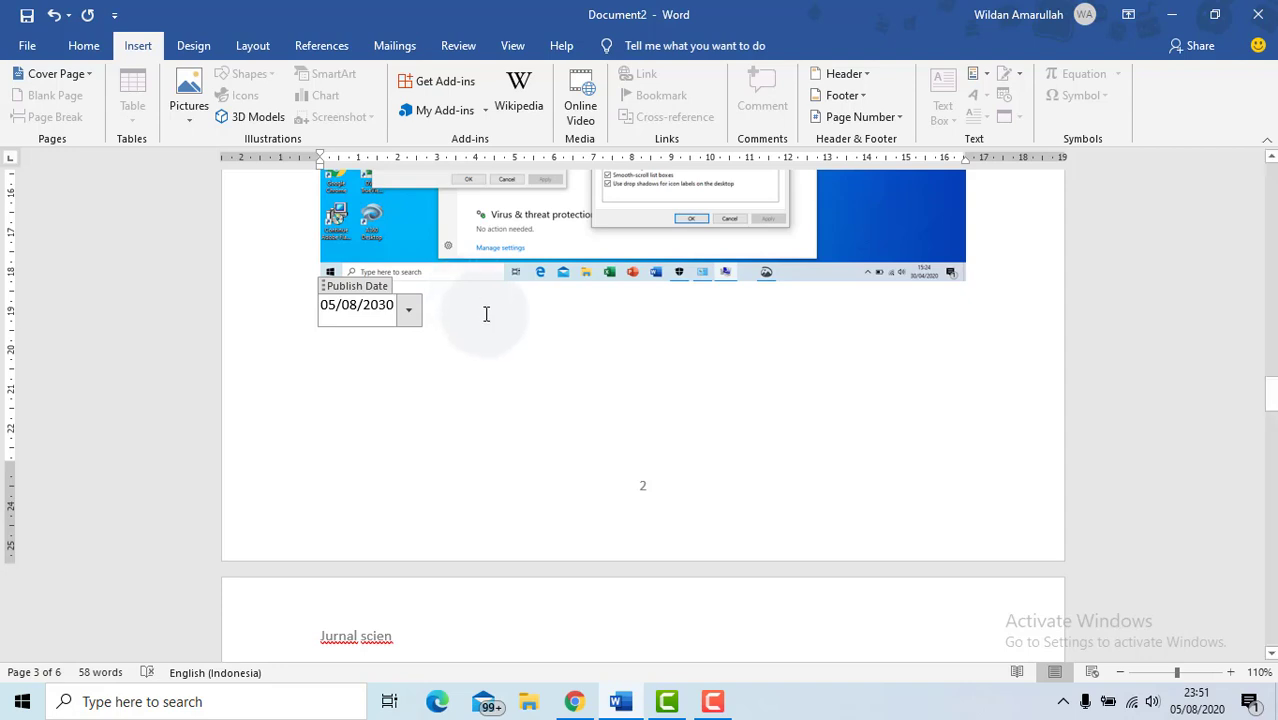
left_click(408, 313)
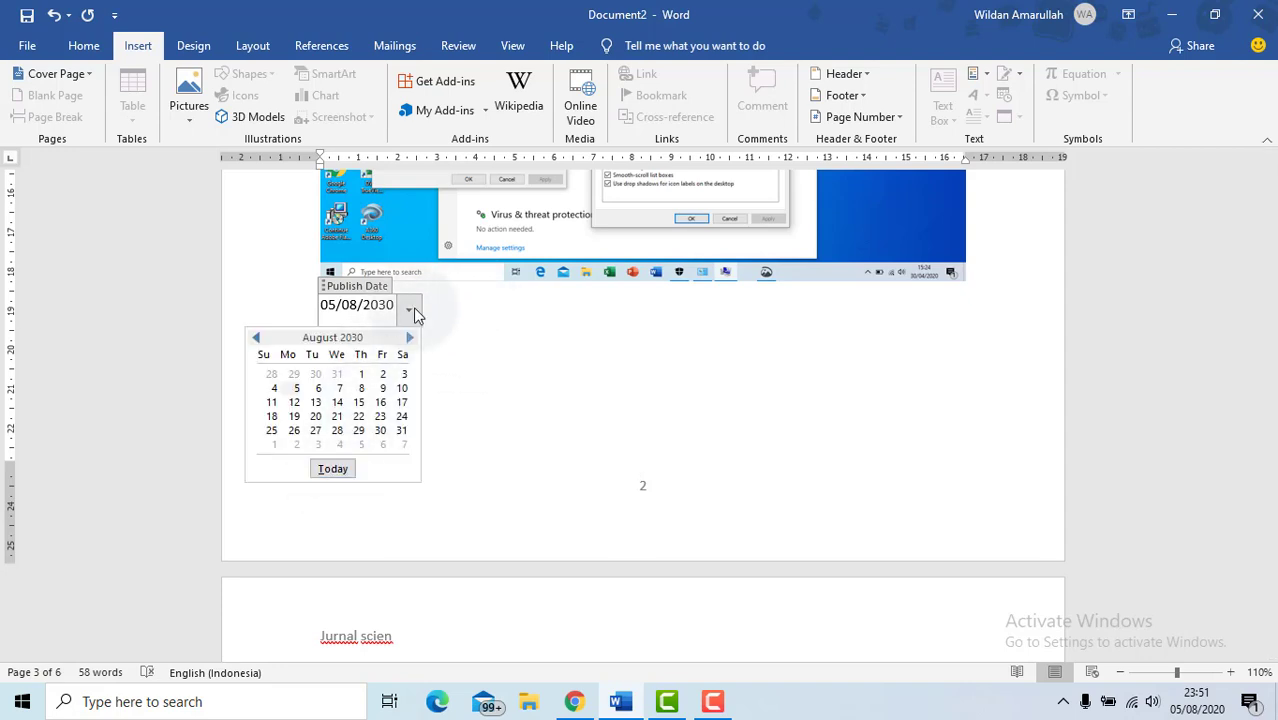
left_click(333, 468)
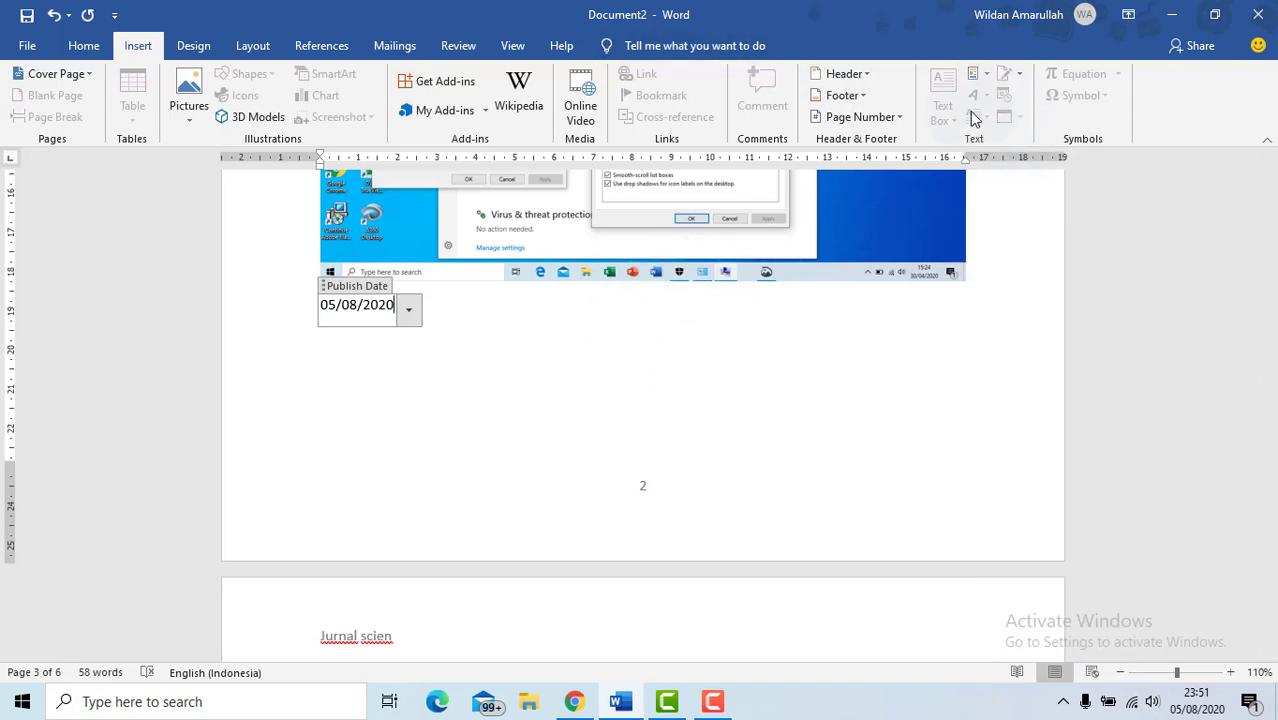
left_click(585, 380)
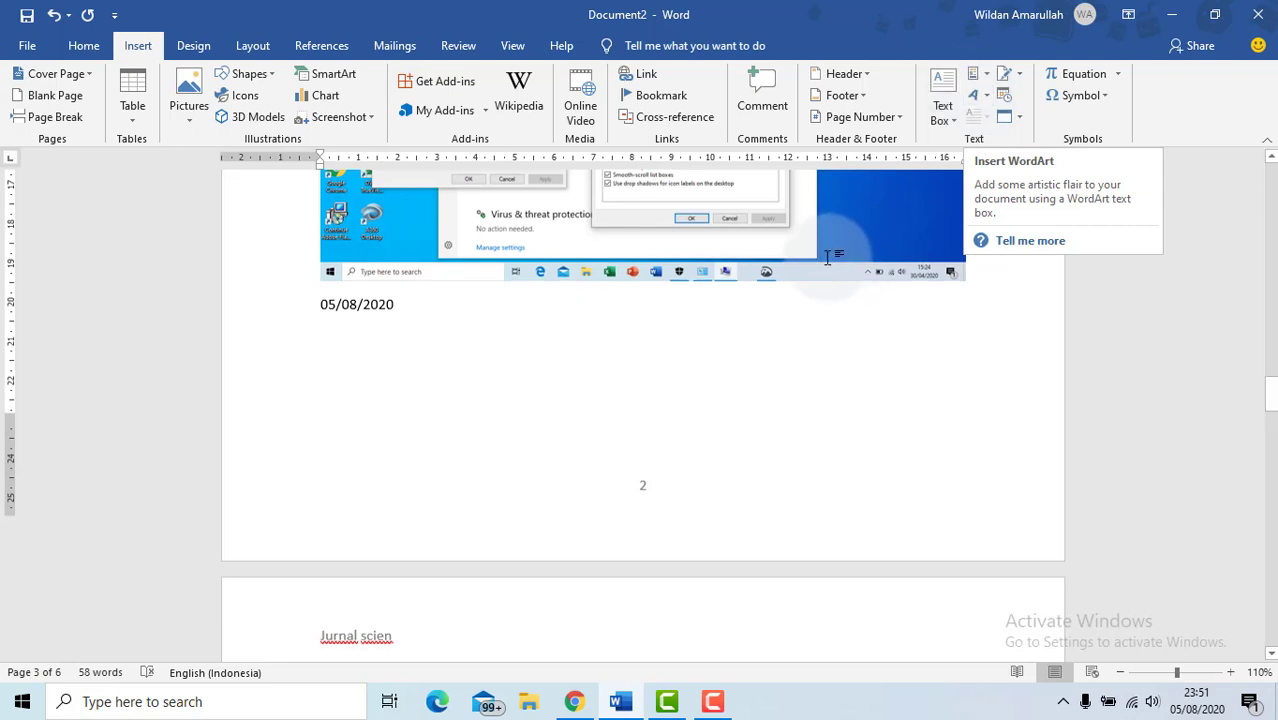
scroll(844, 251, "down", 5)
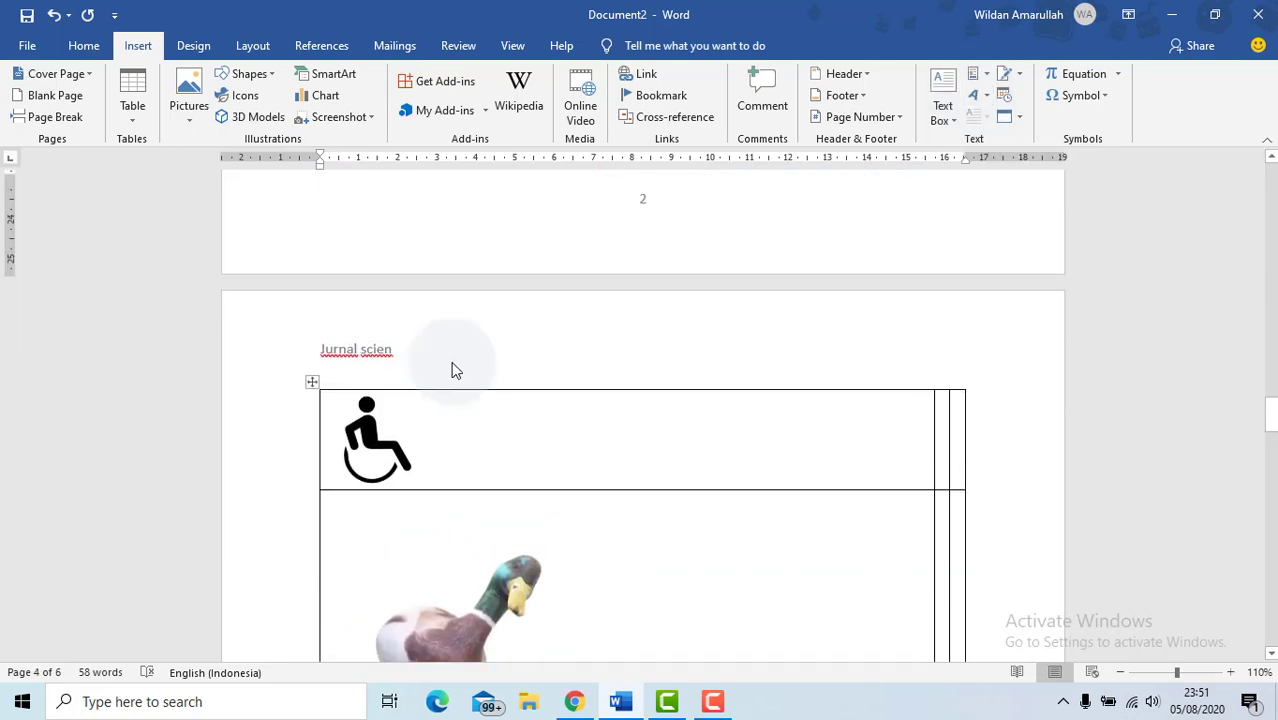
left_click(398, 425)
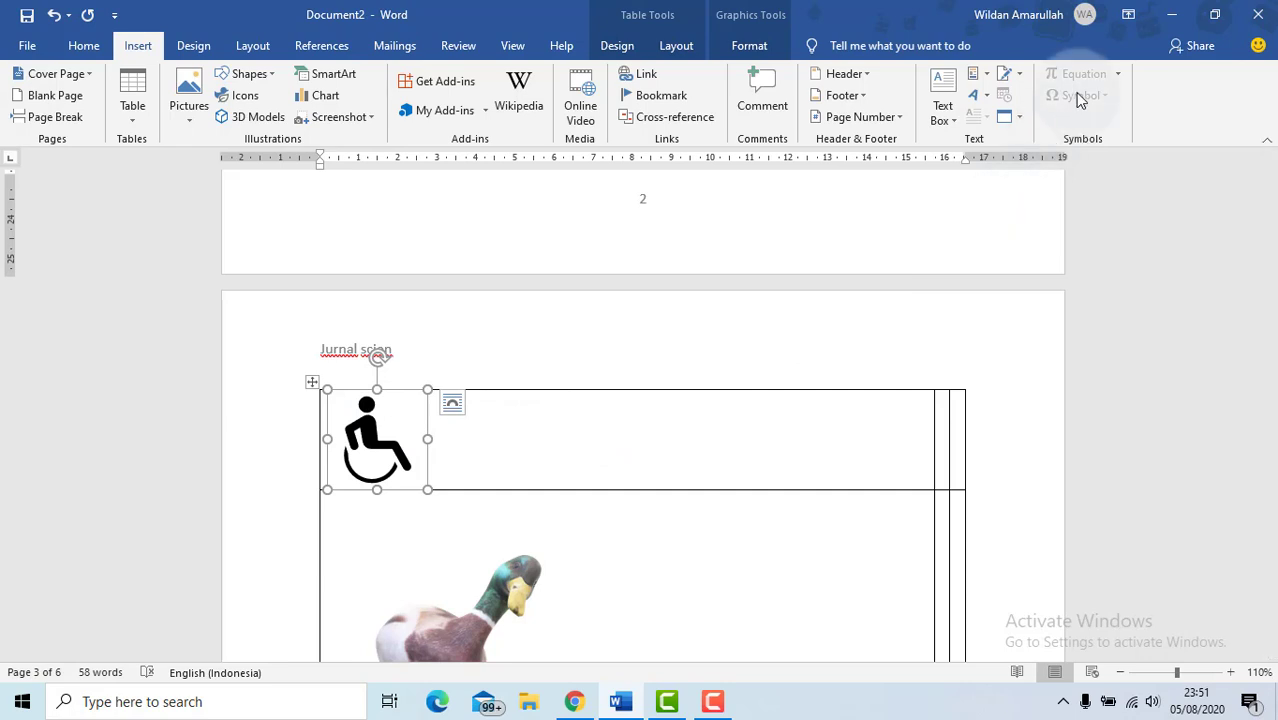
scroll(904, 214, "up", 6)
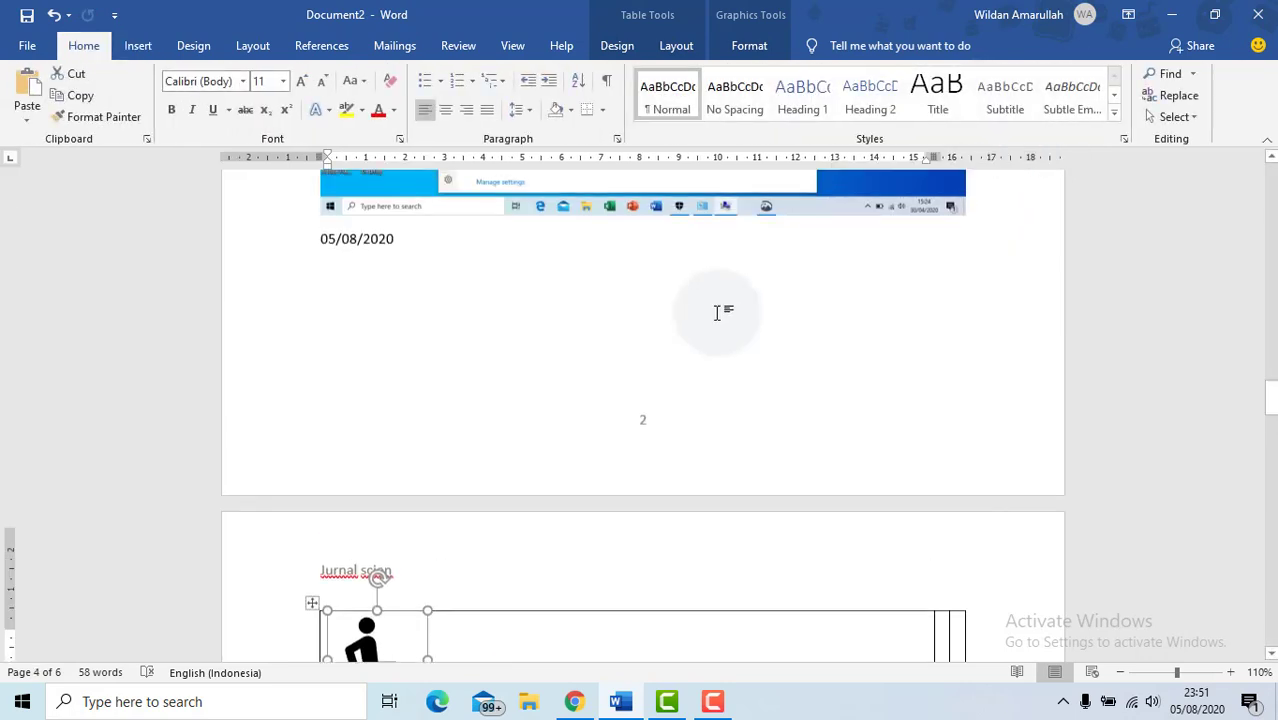
Add a run of empty lines after the publish date and place the insertion point on the first line of page 4.
left_click(571, 460)
scroll(719, 371, "down", 2)
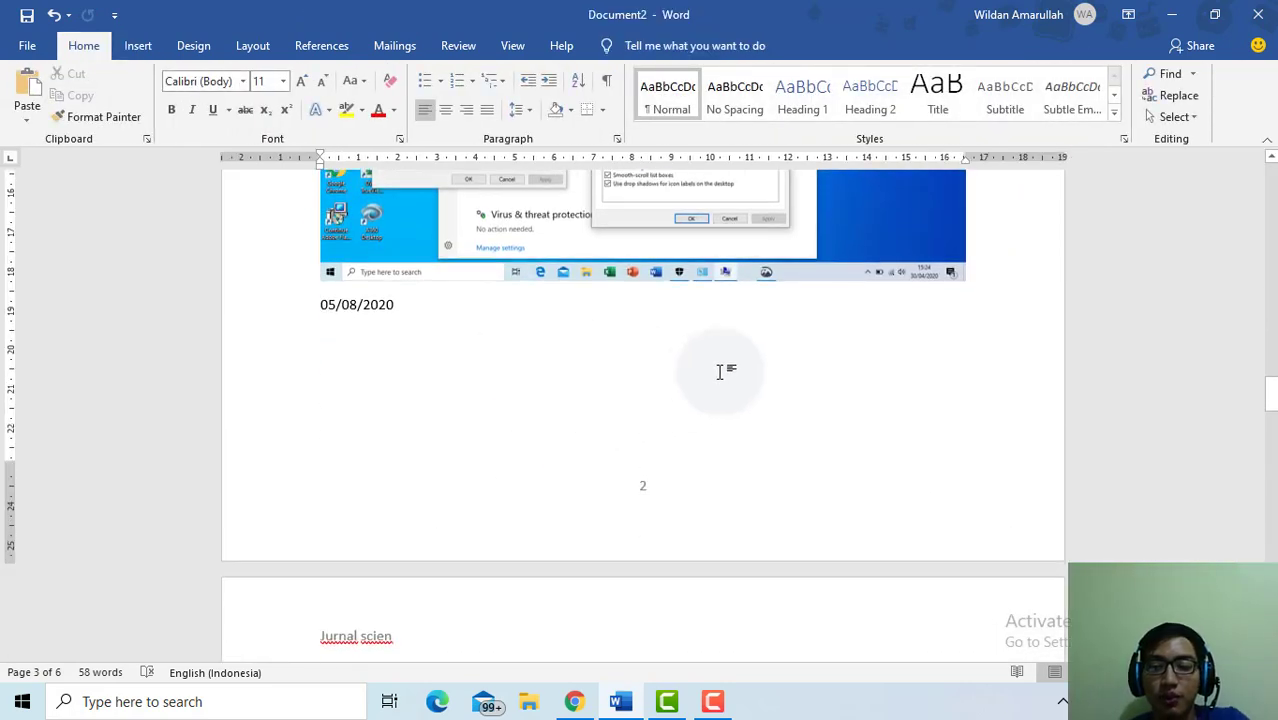
key("Return")
key("Return")
key("Return")
key("Return")
key("Return")
key("Return")
key("Return")
key("Return")
key("Return")
key("Return")
key("Return")
key("Return")
key("Return")
key("Return")
key("Return")
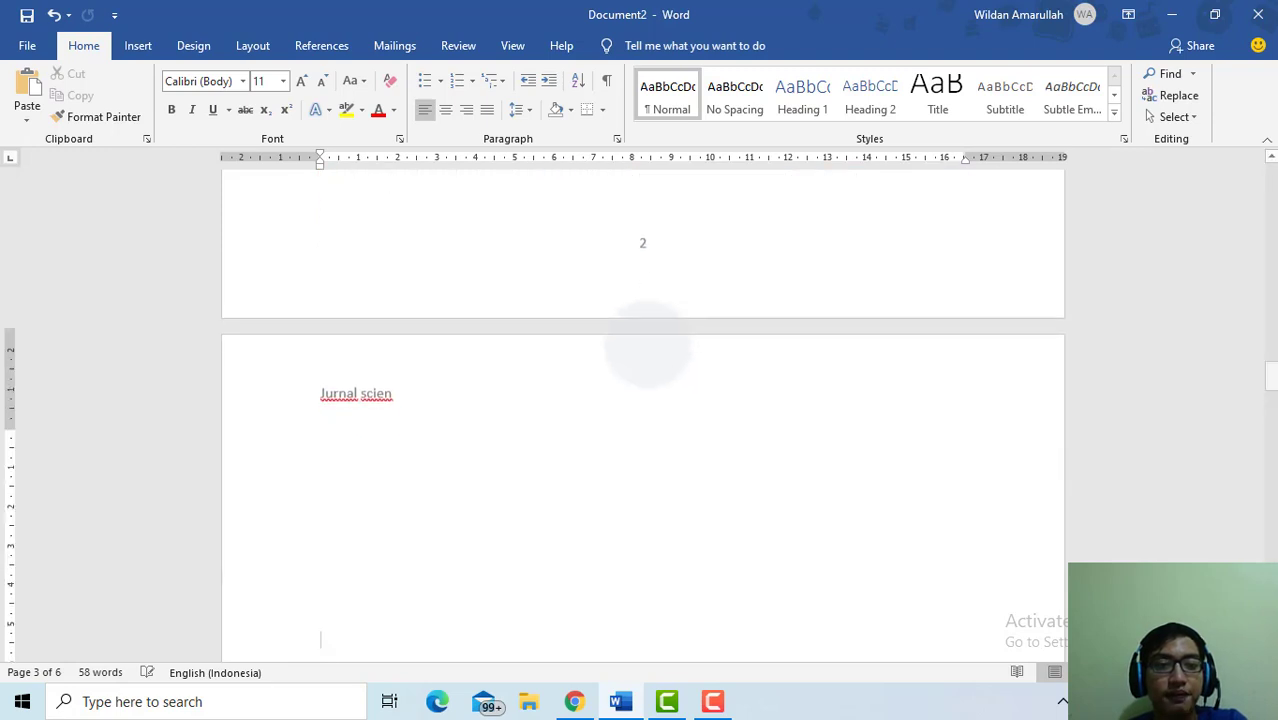
key("Return")
key("Return")
key("Return")
key("Return")
key("Return")
key("Return")
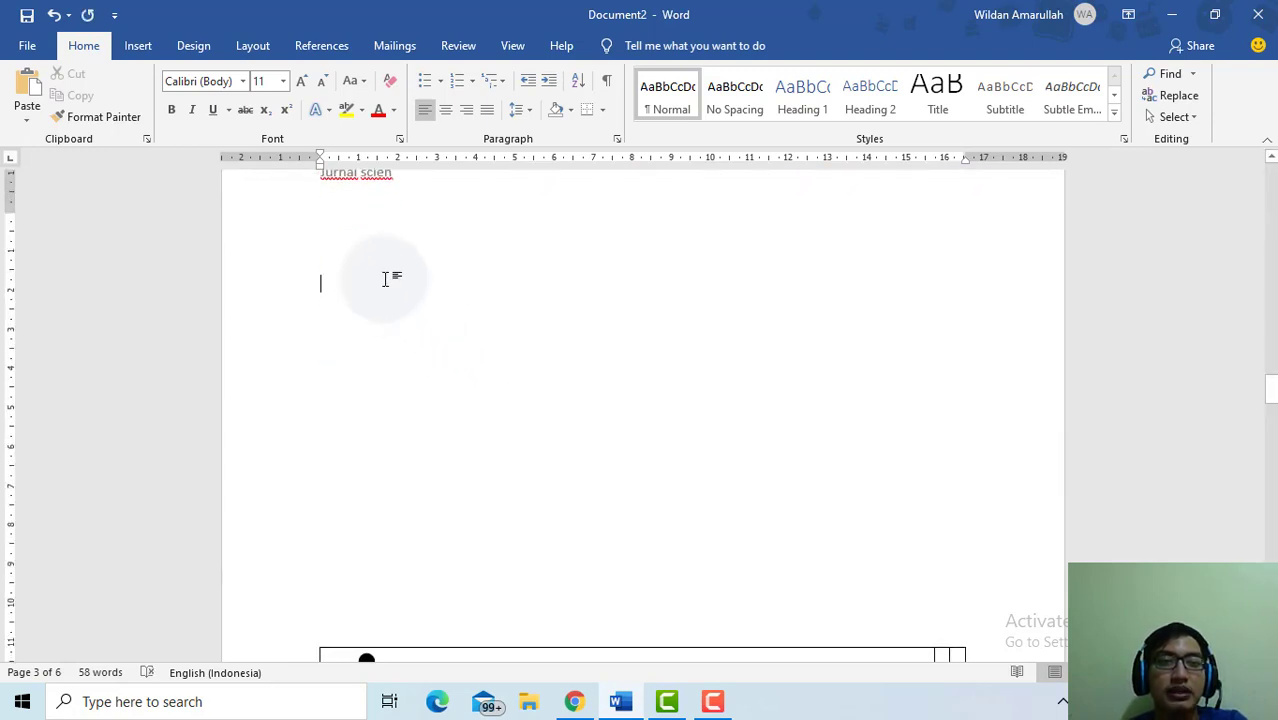
scroll(385, 279, "up", 2)
left_click(354, 397)
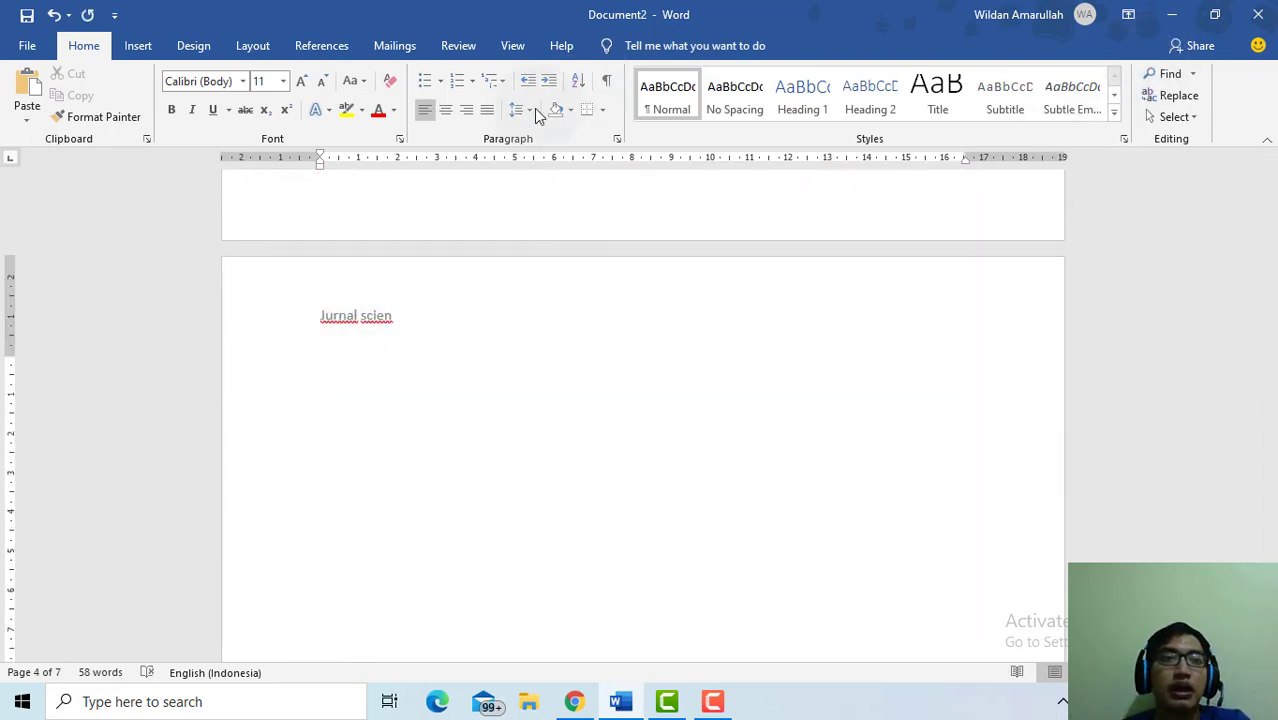
left_click(140, 46)
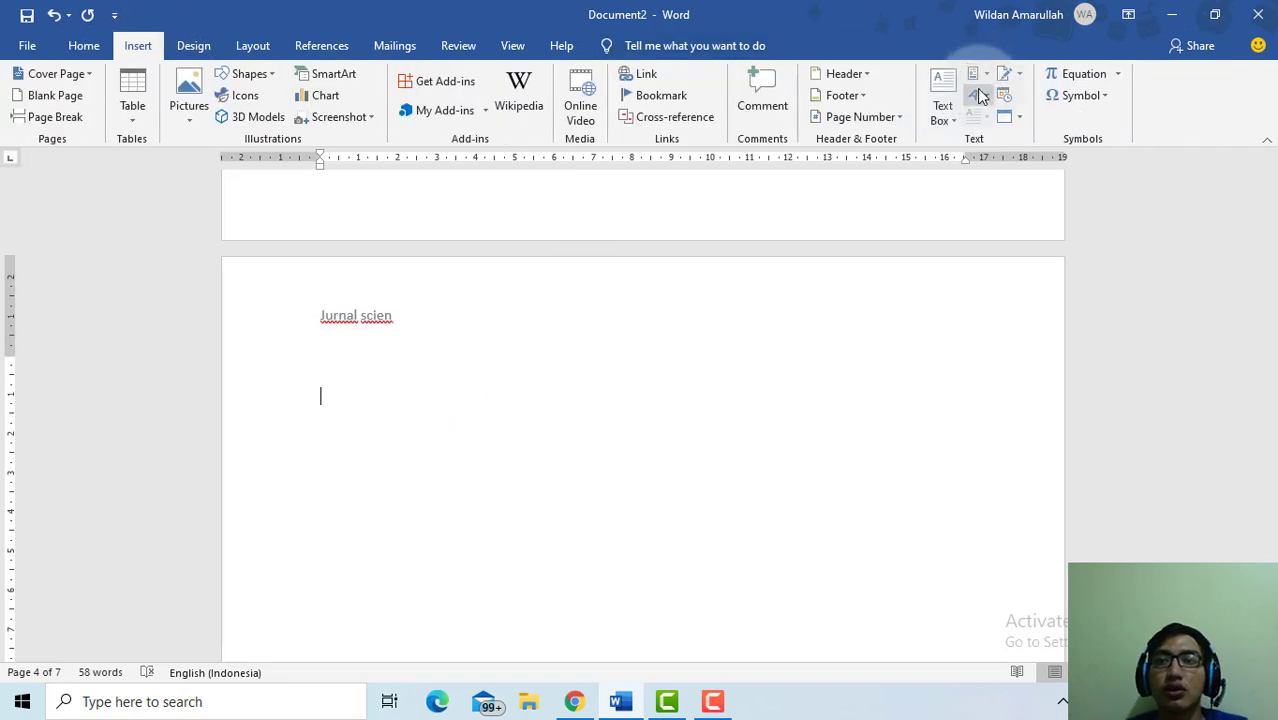
left_click(976, 95)
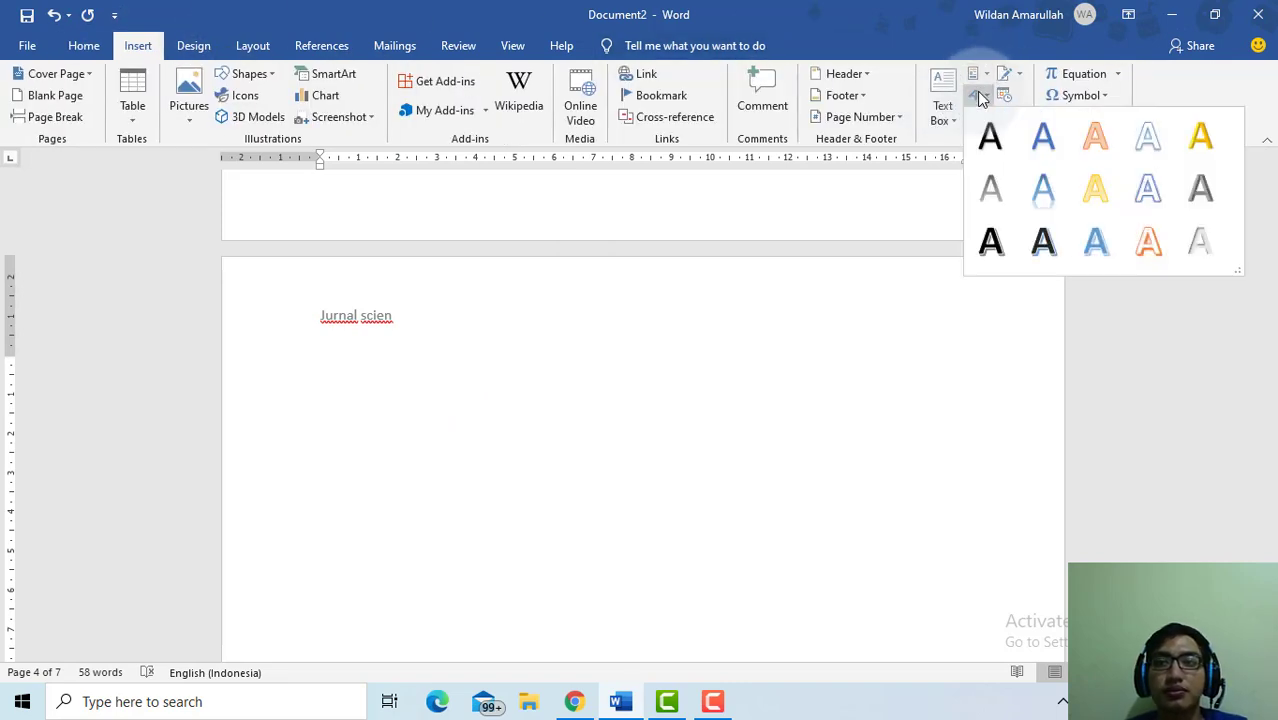
left_click(541, 339)
scroll(537, 410, "up", 3)
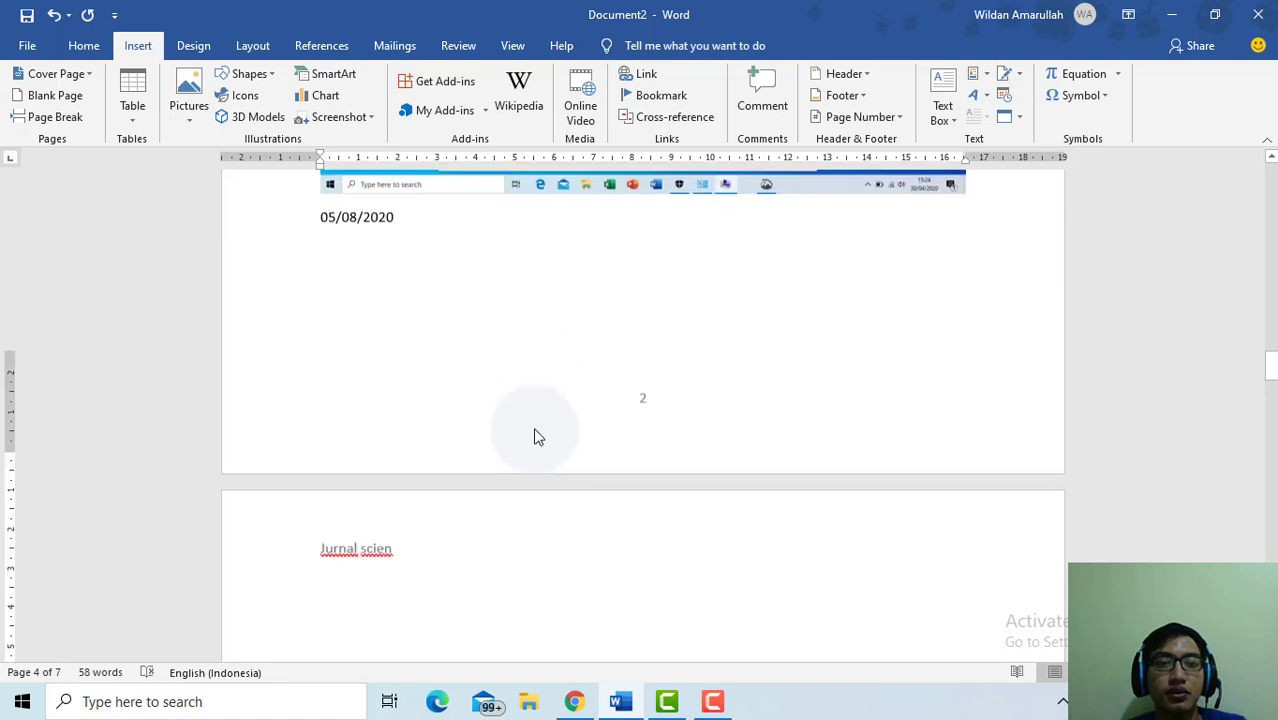
scroll(533, 433, "down", 3)
scroll(473, 419, "down", 1)
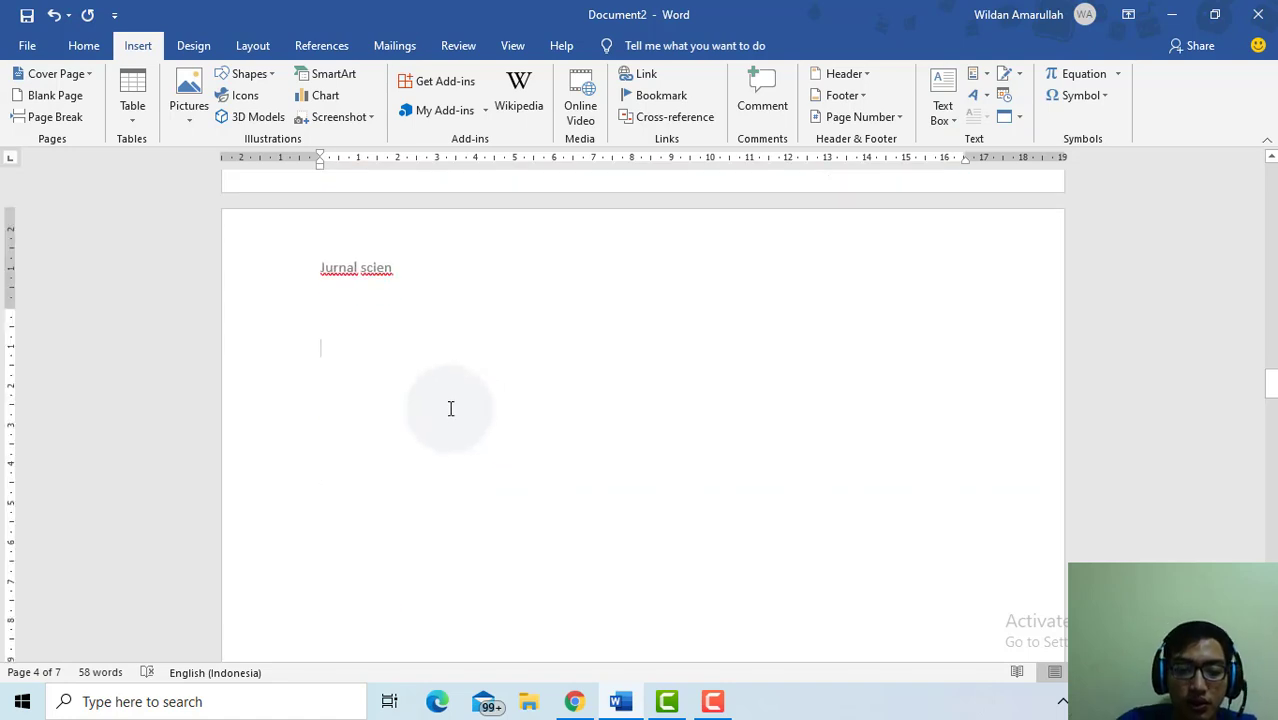
Enter "BESI.APK" on the first line of page 4 and convert it to WordArt in the first, plain black style.
type("BESI.APK")
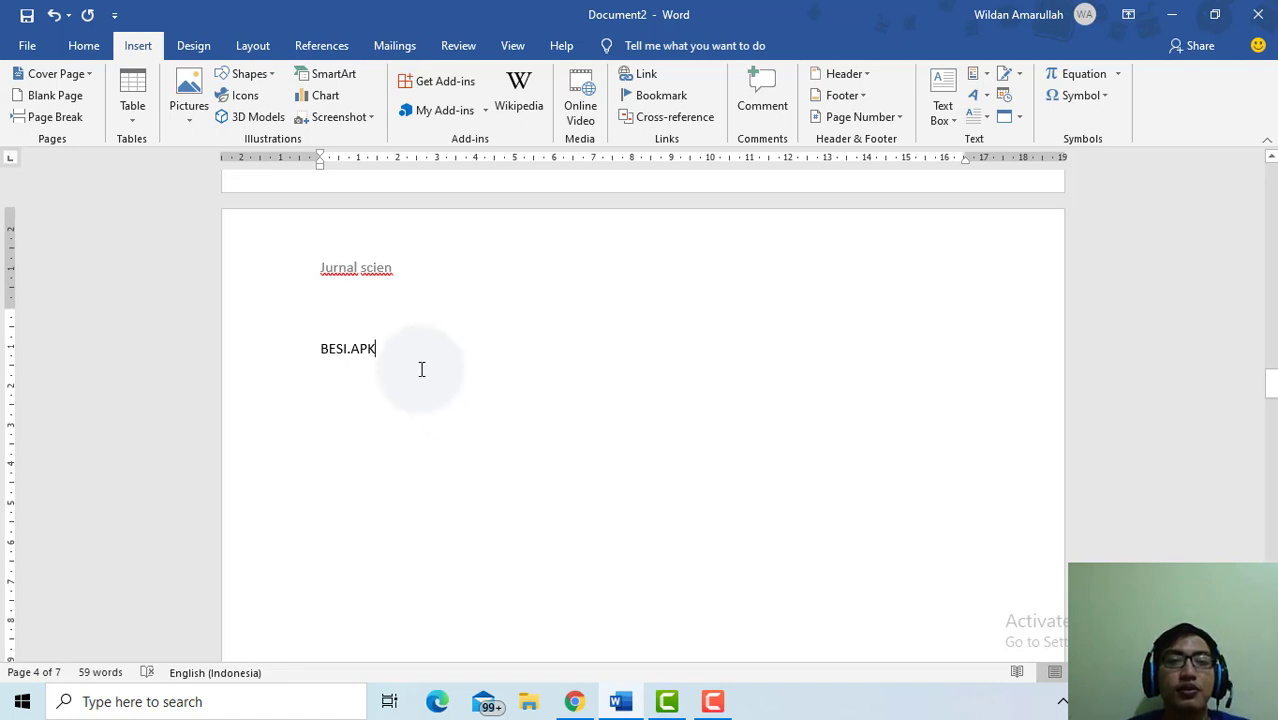
double_click(332, 346)
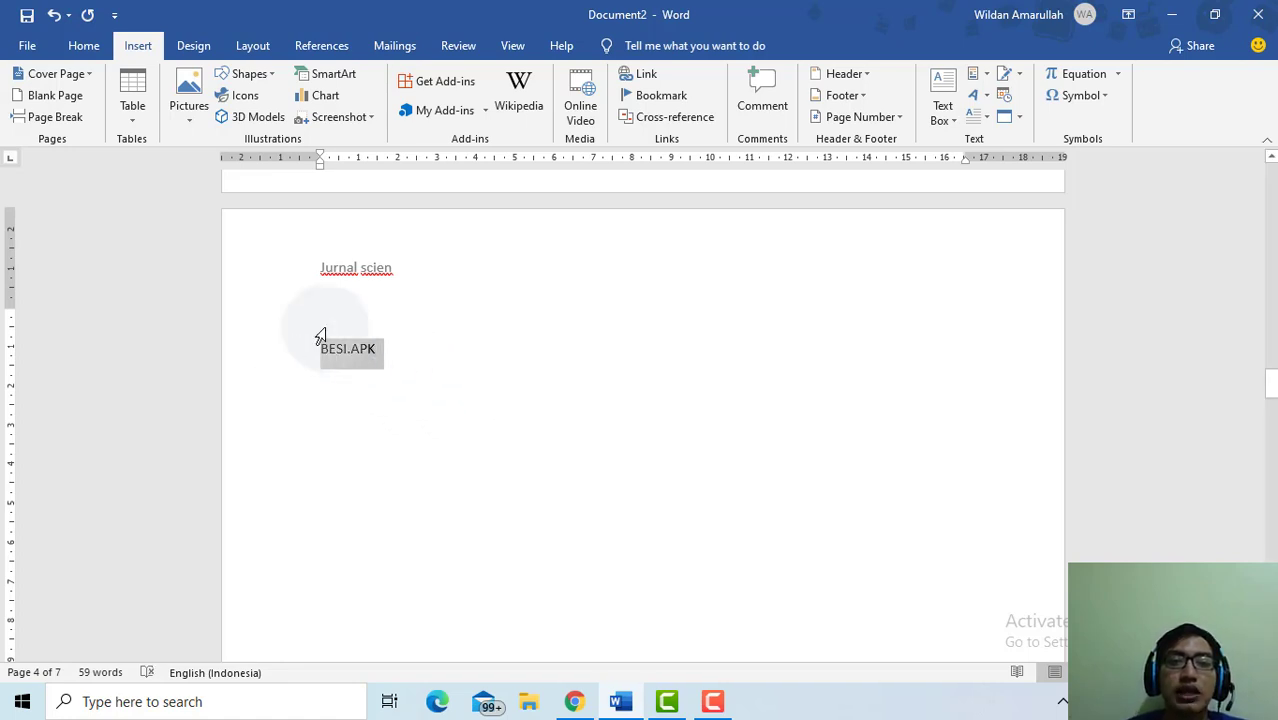
left_click(973, 95)
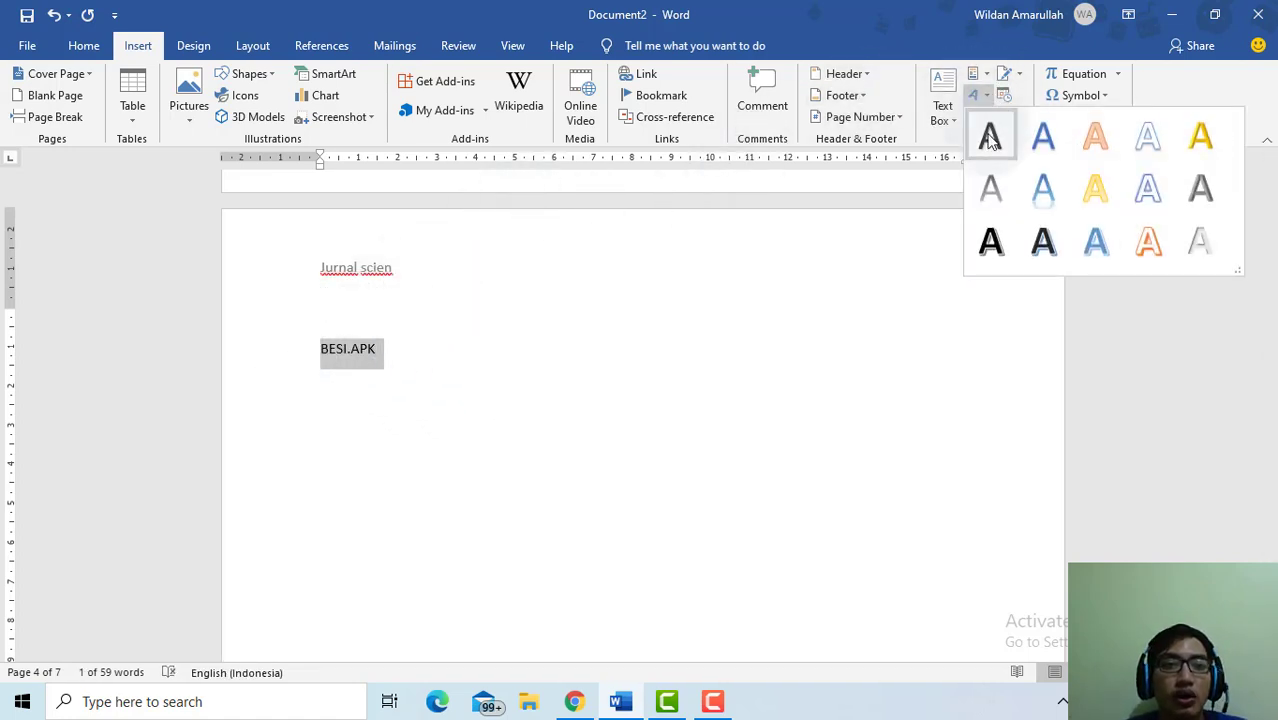
left_click(990, 135)
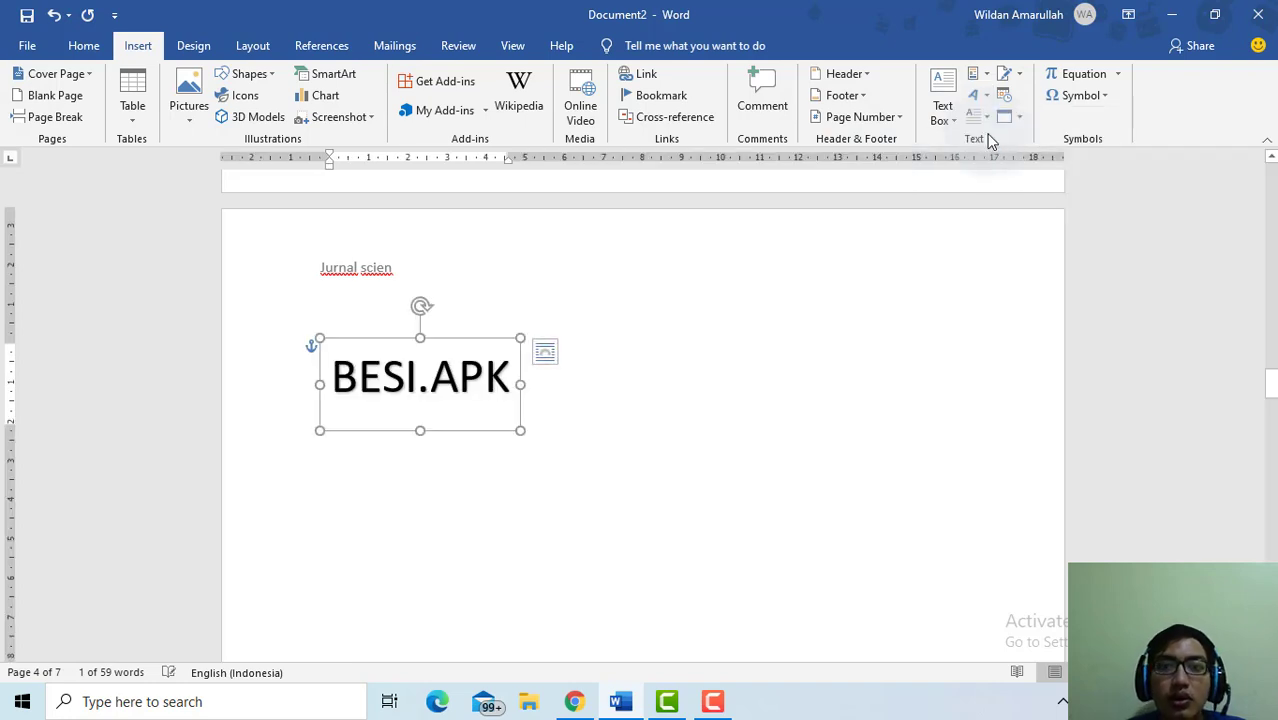
Create another BESI.APK WordArt from the selected one in the blue style with reflection.
left_click(140, 45)
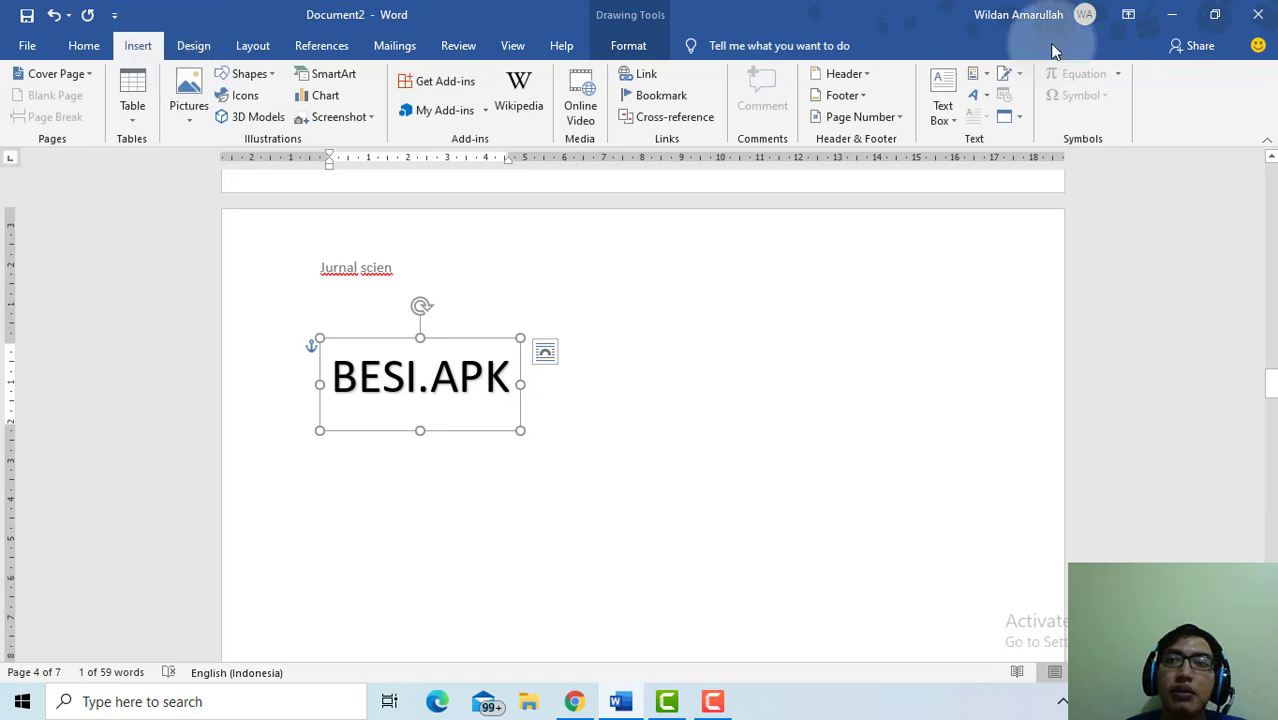
left_click(975, 95)
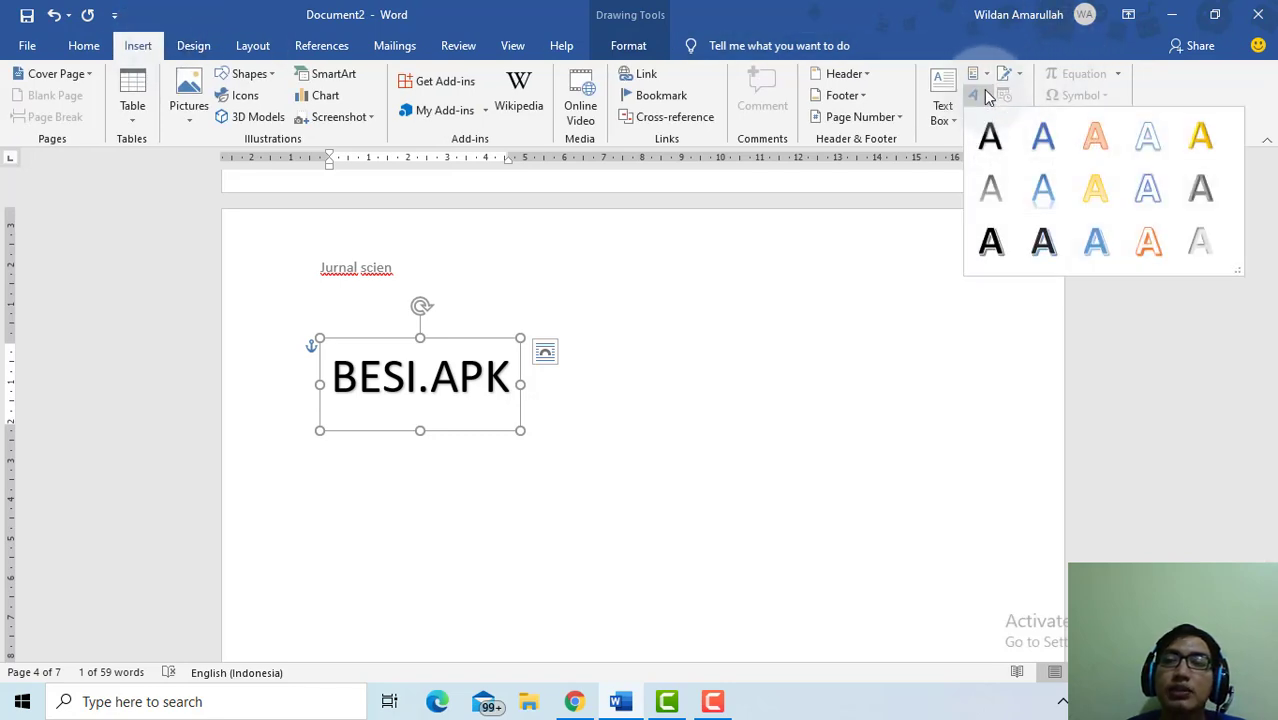
left_click(1064, 197)
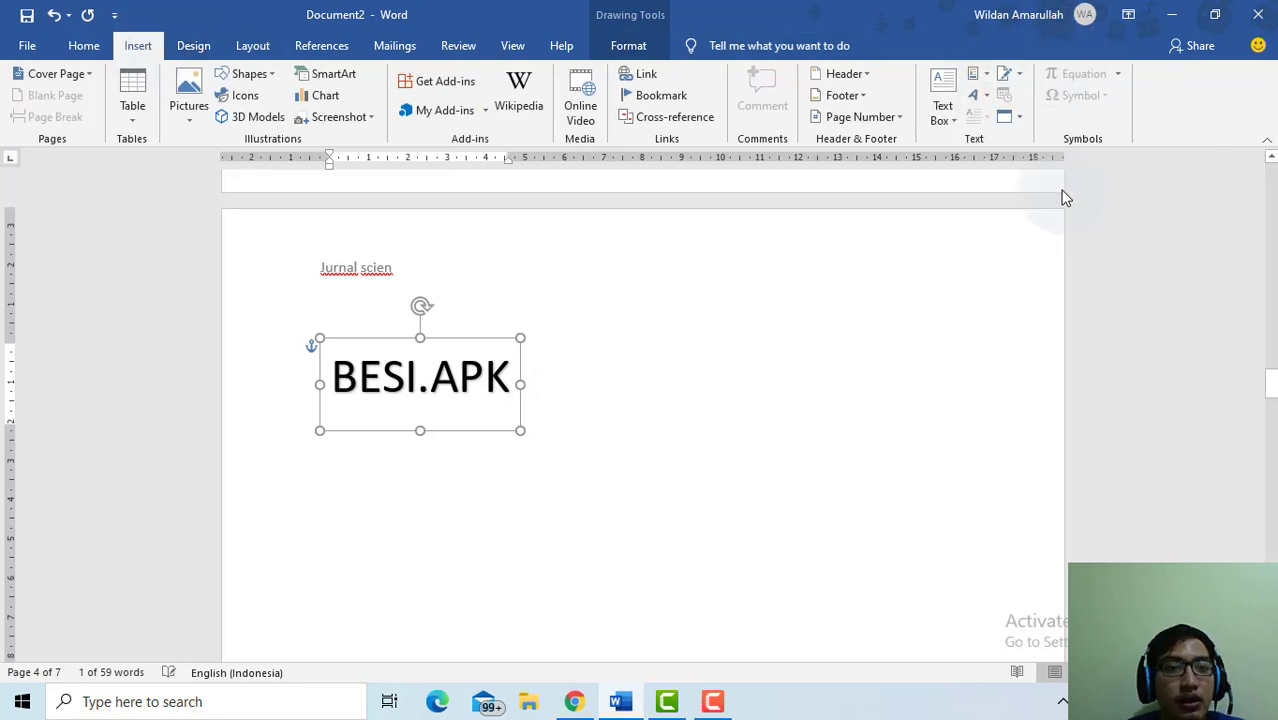
Create a BESI.APK WordArt in the light grey bevelled style and place it to the right of the other two.
left_click(136, 48)
left_click(975, 96)
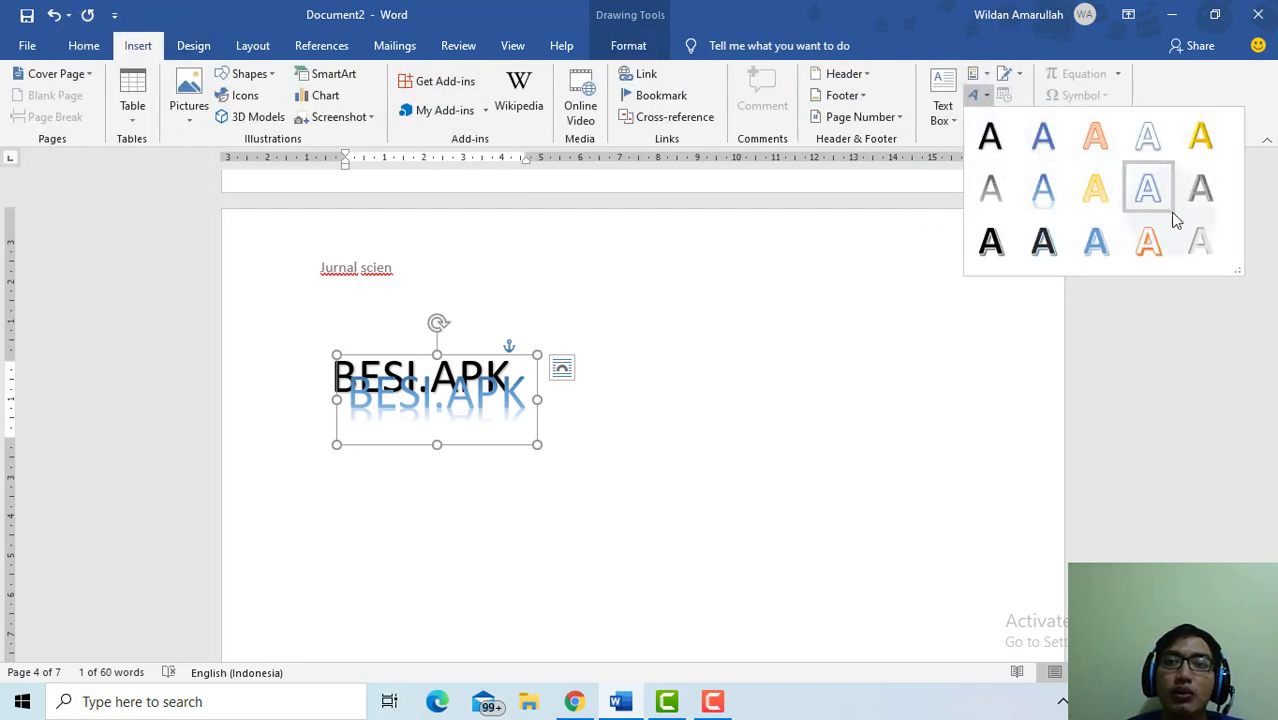
left_click(1198, 235)
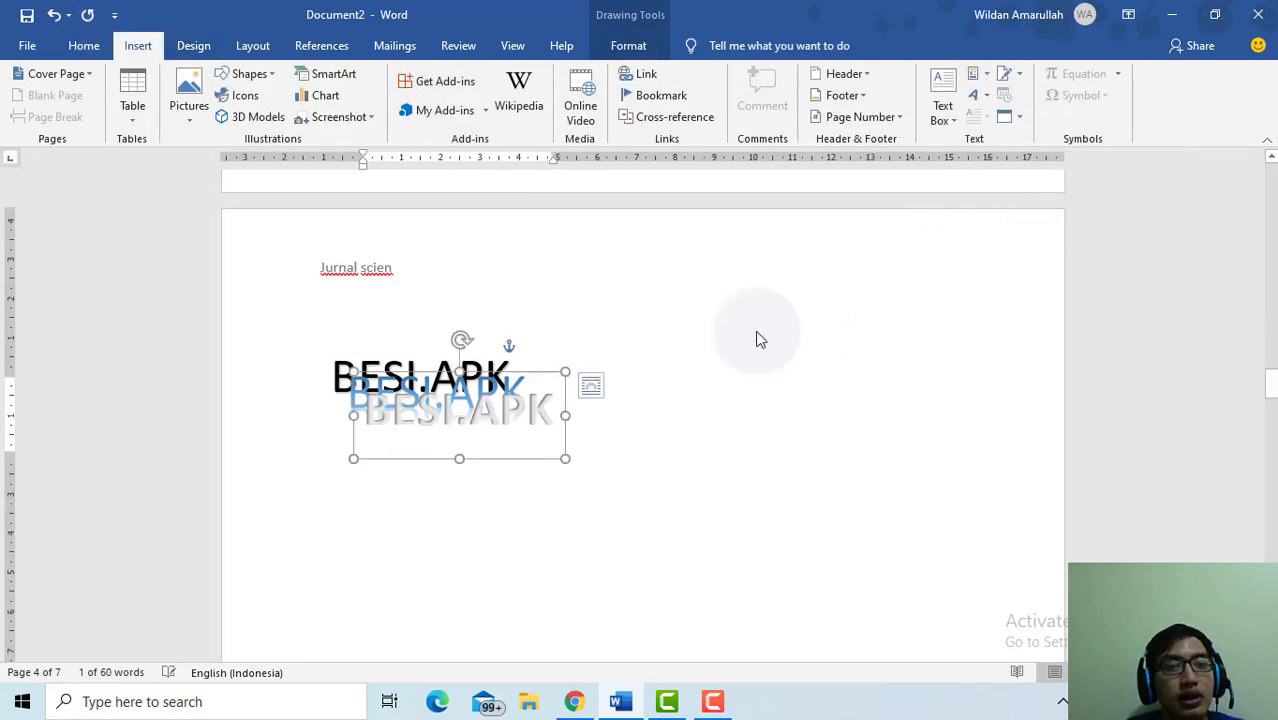
left_click_drag(538, 375, 776, 336)
Try to move the blue reflected WordArt off the black one, and undo the move.
left_click(510, 388)
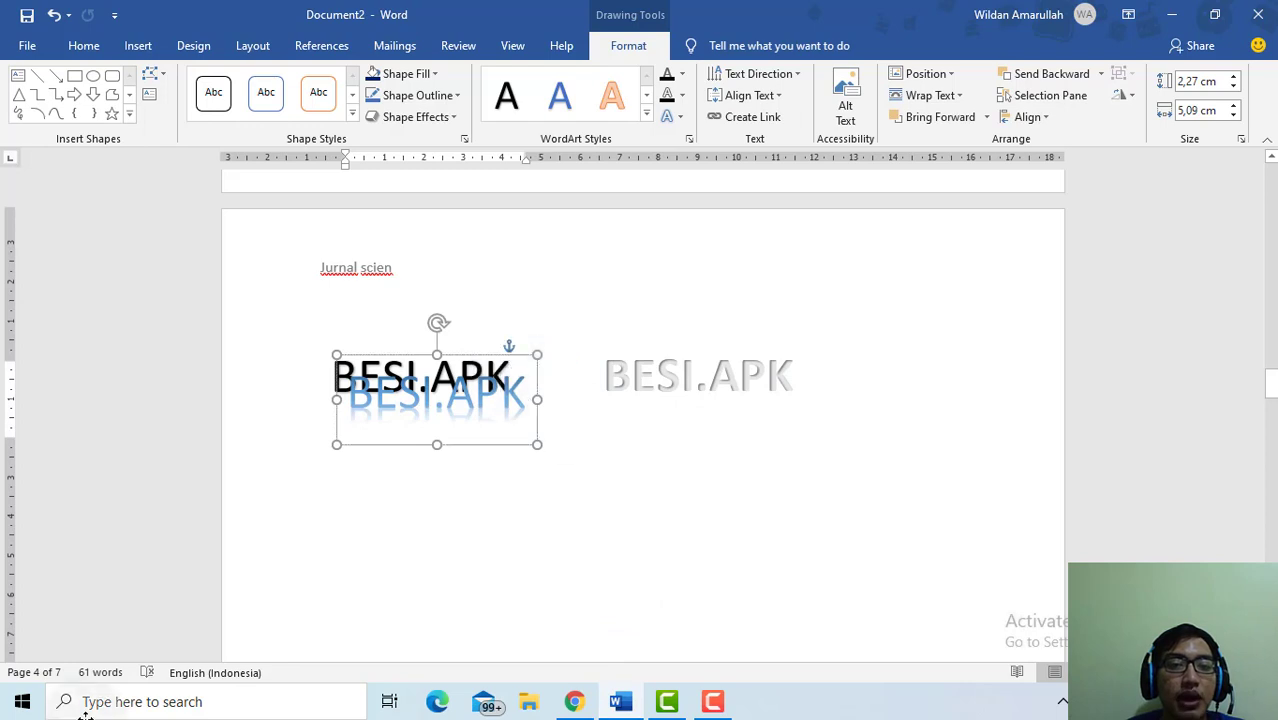
left_click_drag(510, 358, 560, 465)
key("ctrl+z")
Add a Dropped drop cap to the first paragraph of "a" text beside the text box on page 2.
scroll(604, 378, "up", 10)
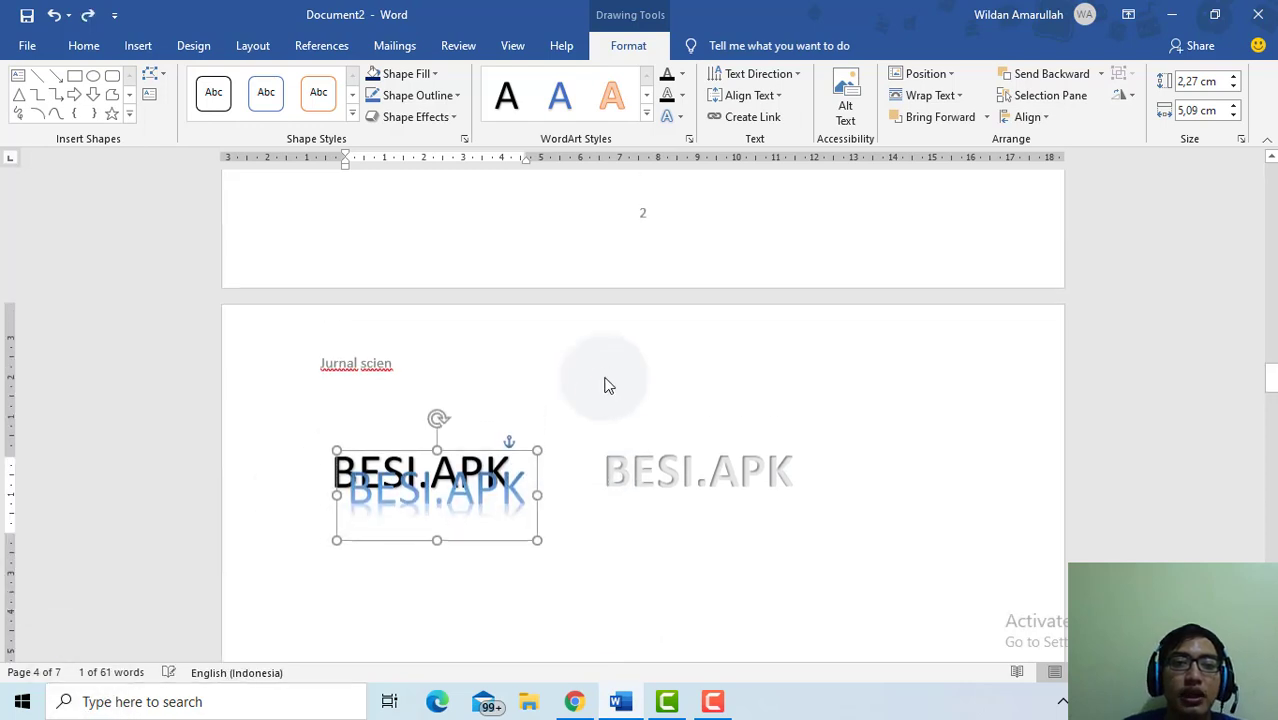
left_click(138, 45)
scroll(970, 217, "down", 2)
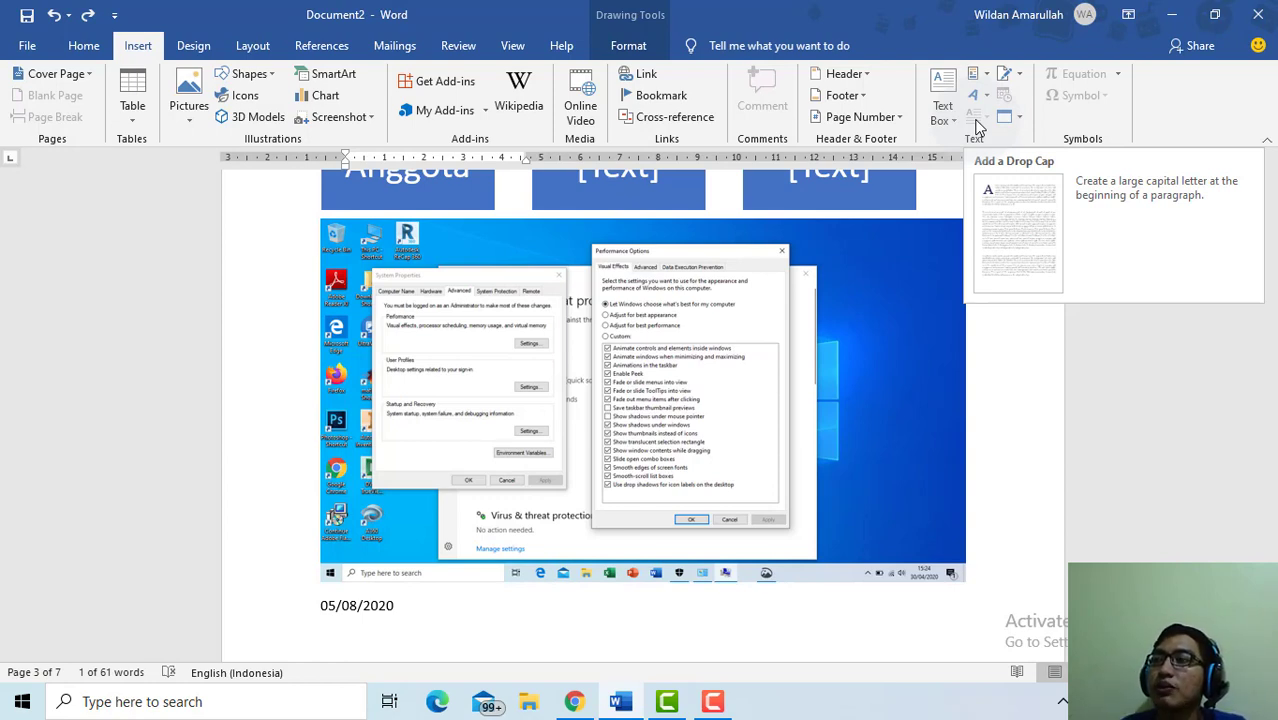
scroll(790, 370, "up", 10)
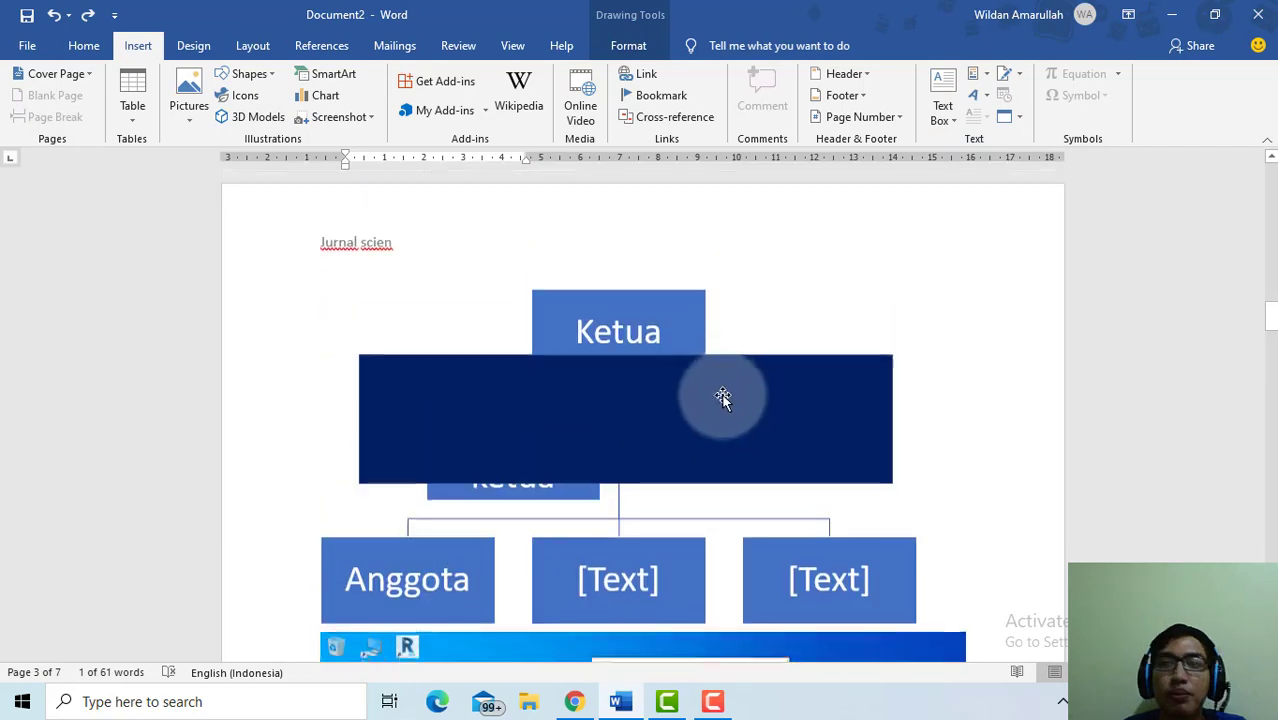
scroll(718, 400, "up", 10)
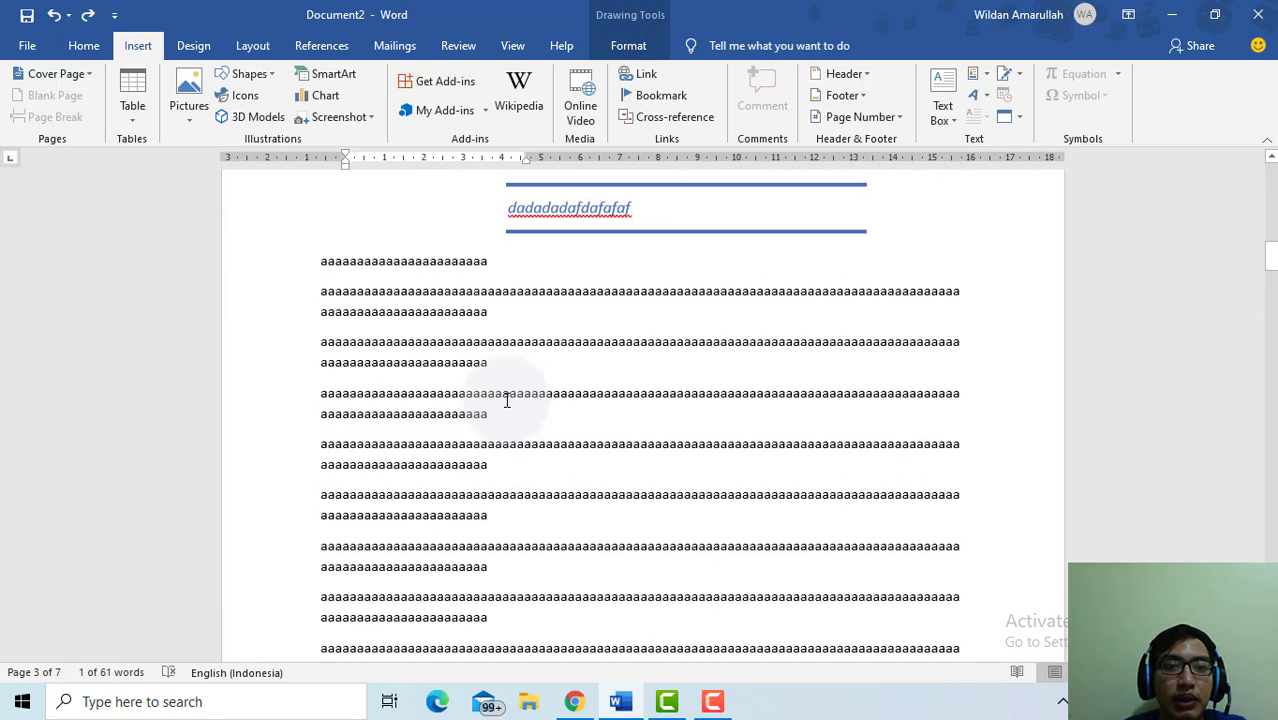
left_click(321, 292)
left_click(990, 116)
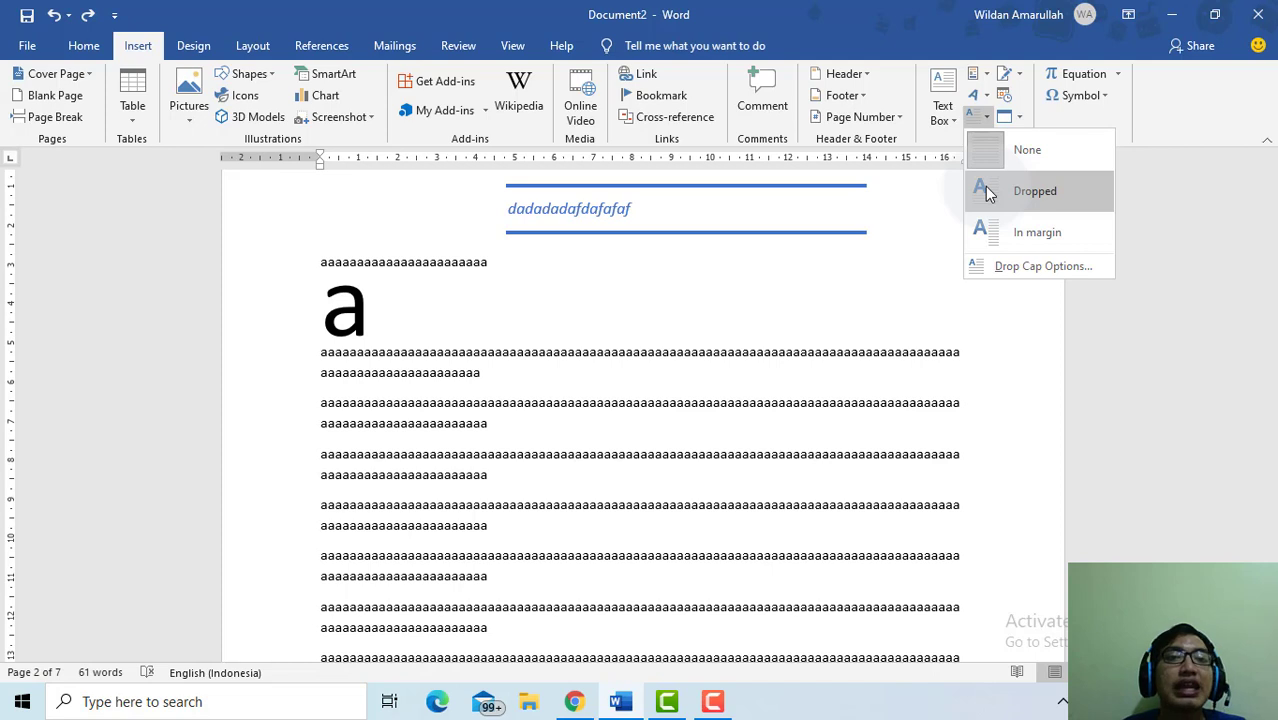
left_click(322, 261)
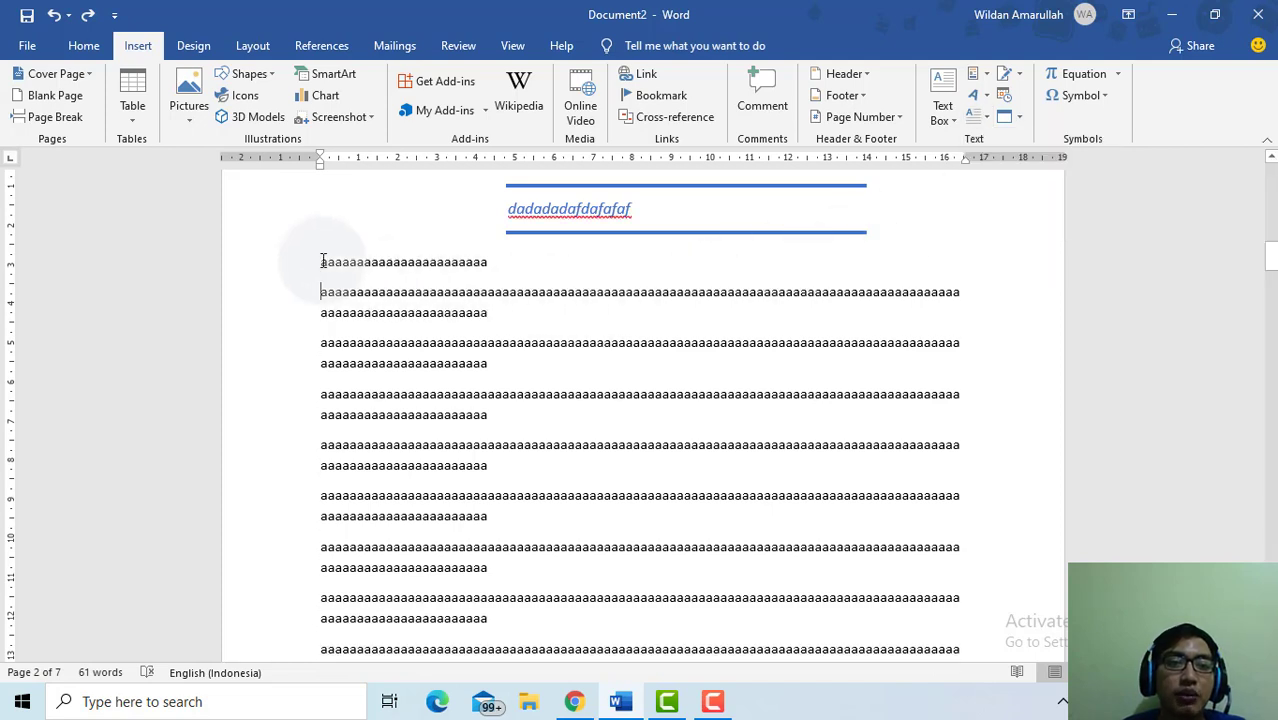
left_click(975, 122)
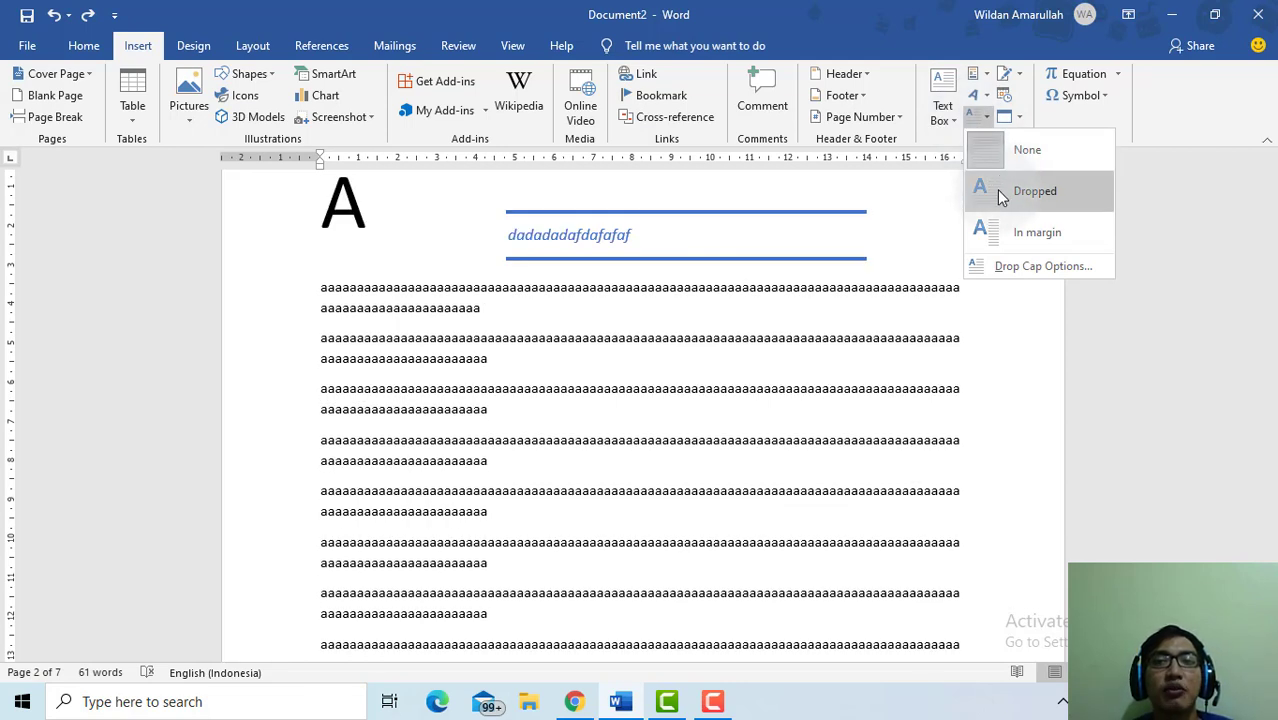
left_click(1000, 195)
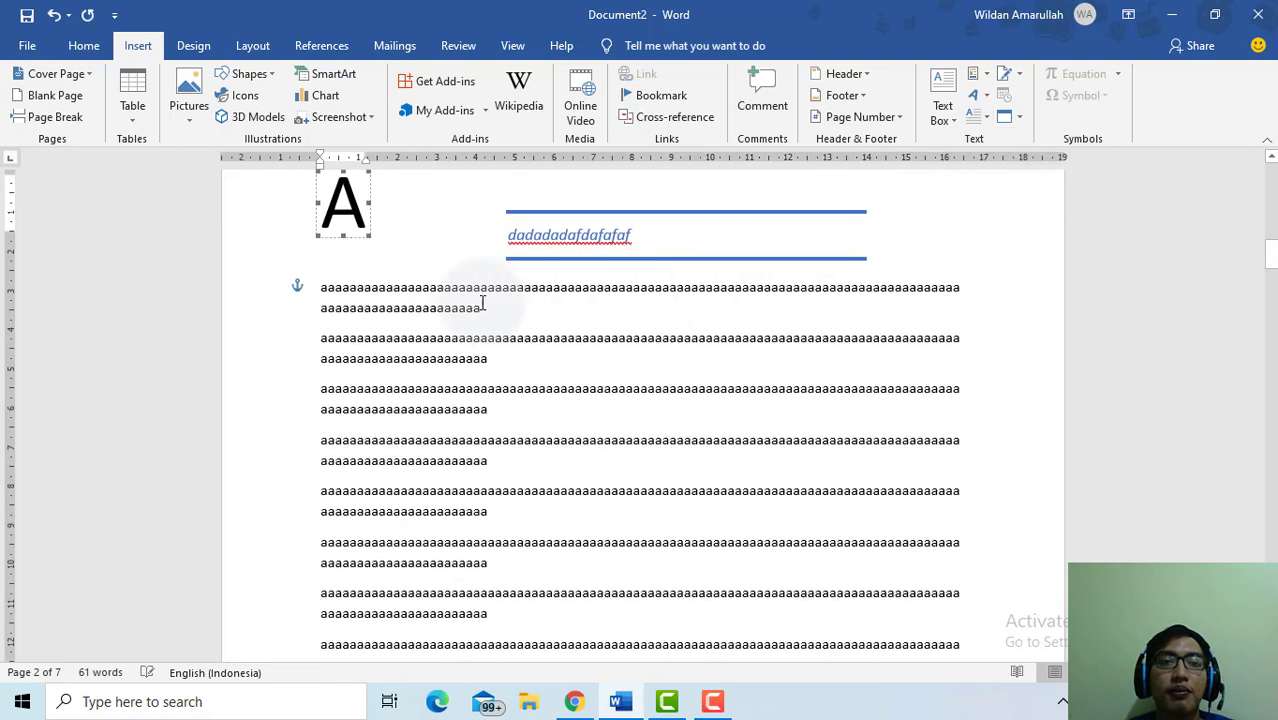
left_click(369, 296)
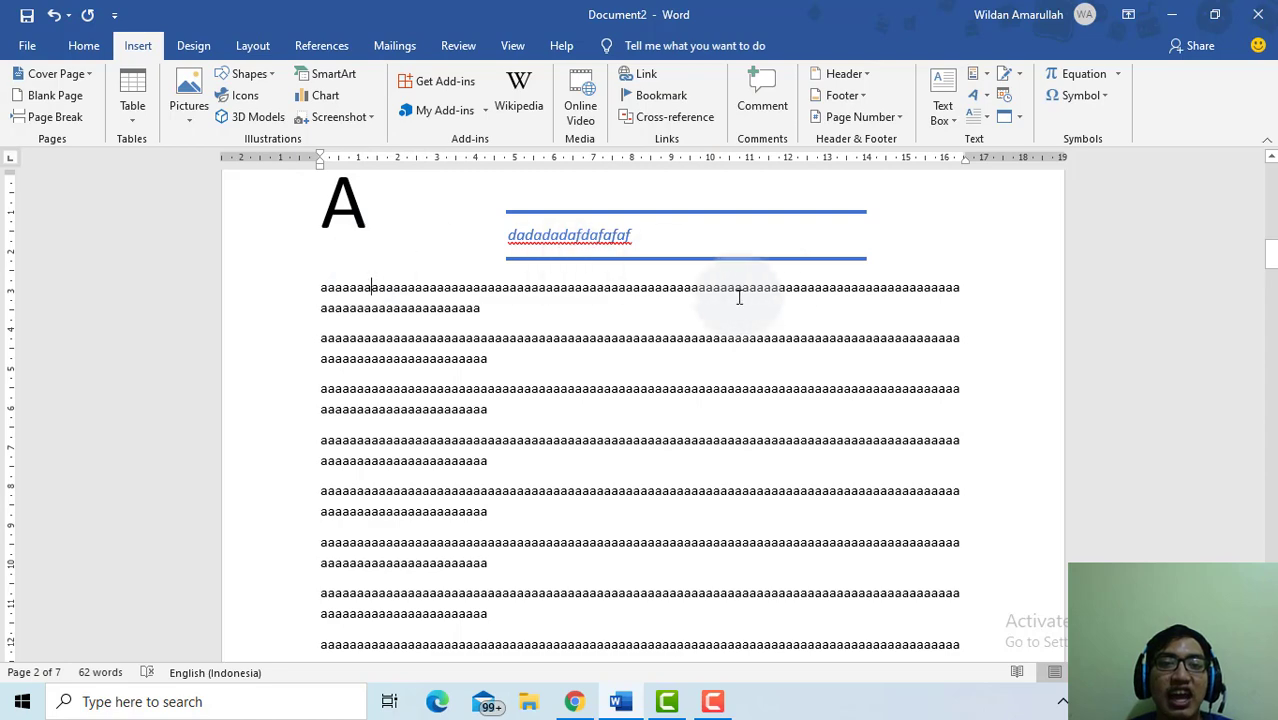
Insert a signature line below the WordArt on page 4, entering the suggested signer's name and the title "Minister".
scroll(845, 302, "down", 10)
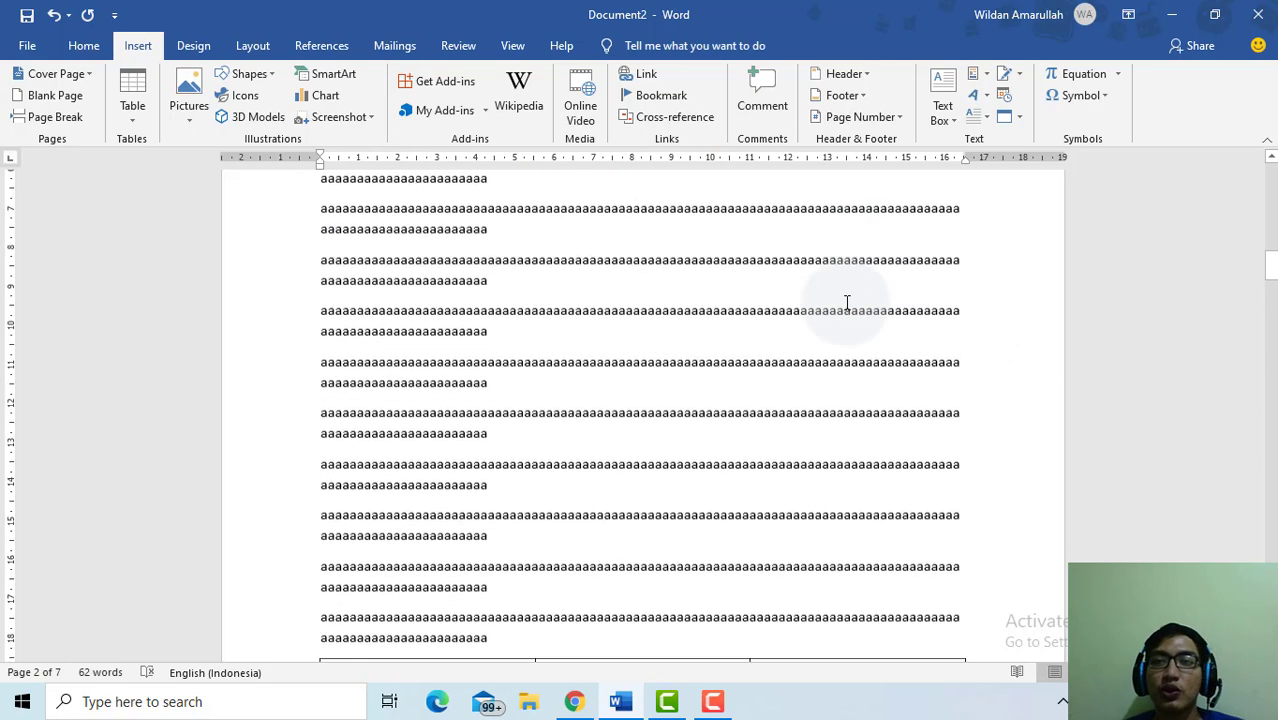
scroll(590, 398, "down", 15)
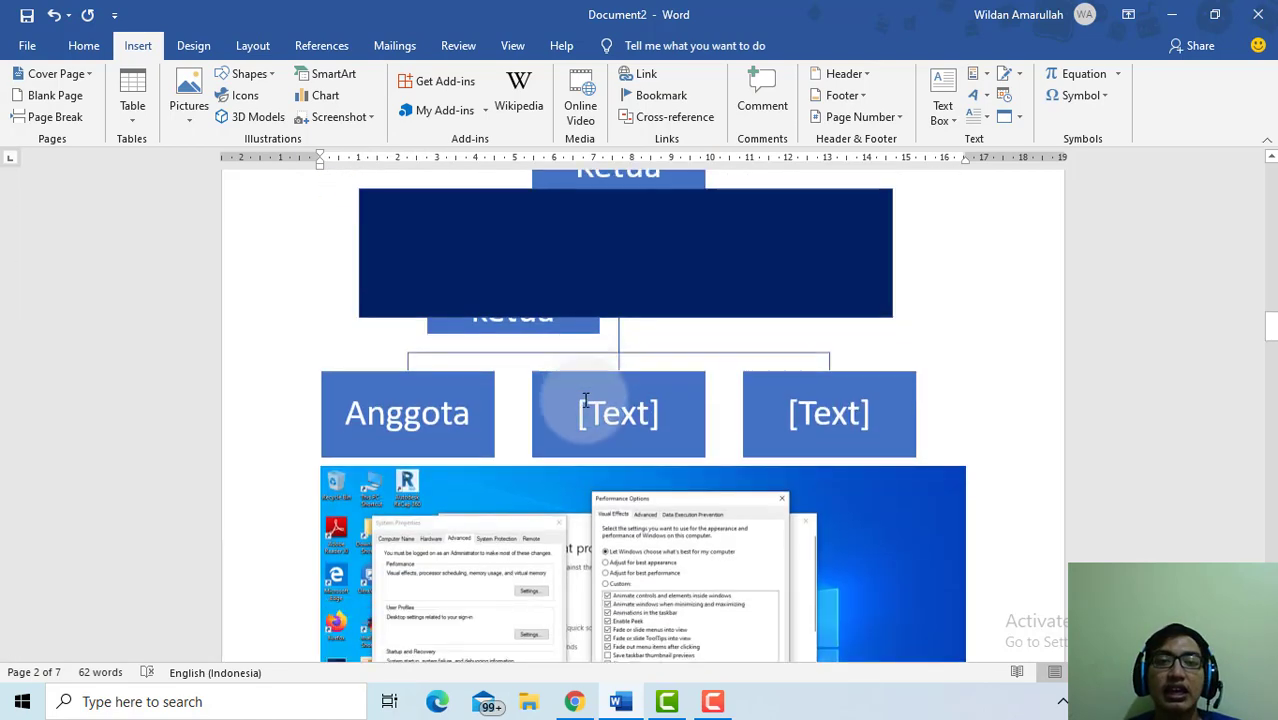
scroll(710, 270, "up", 3)
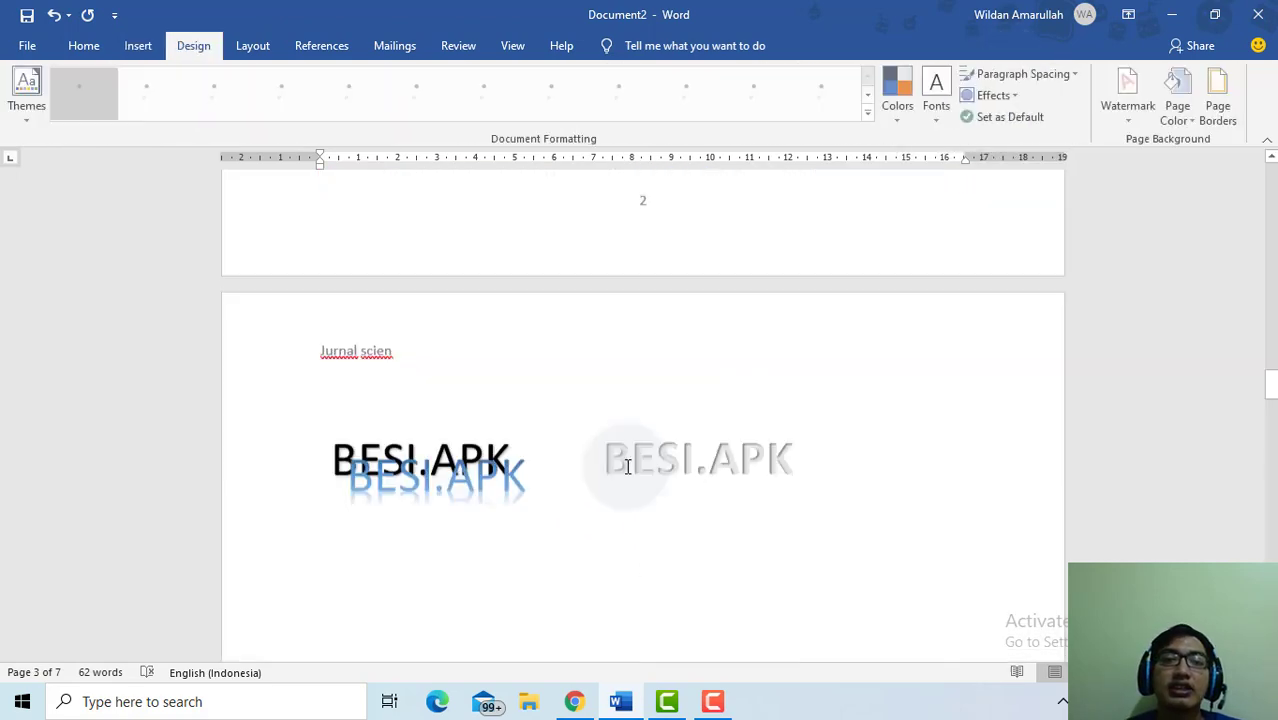
scroll(590, 460, "down", 5)
left_click(477, 465)
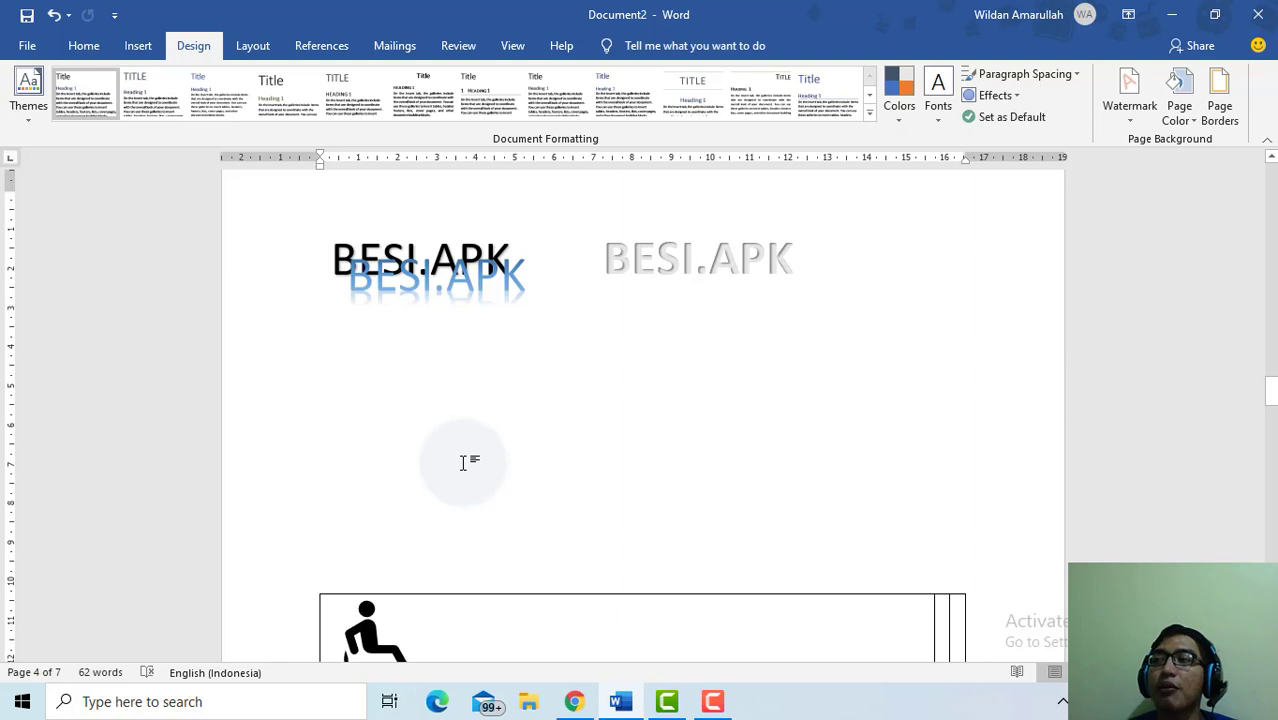
left_click(311, 362)
left_click(138, 45)
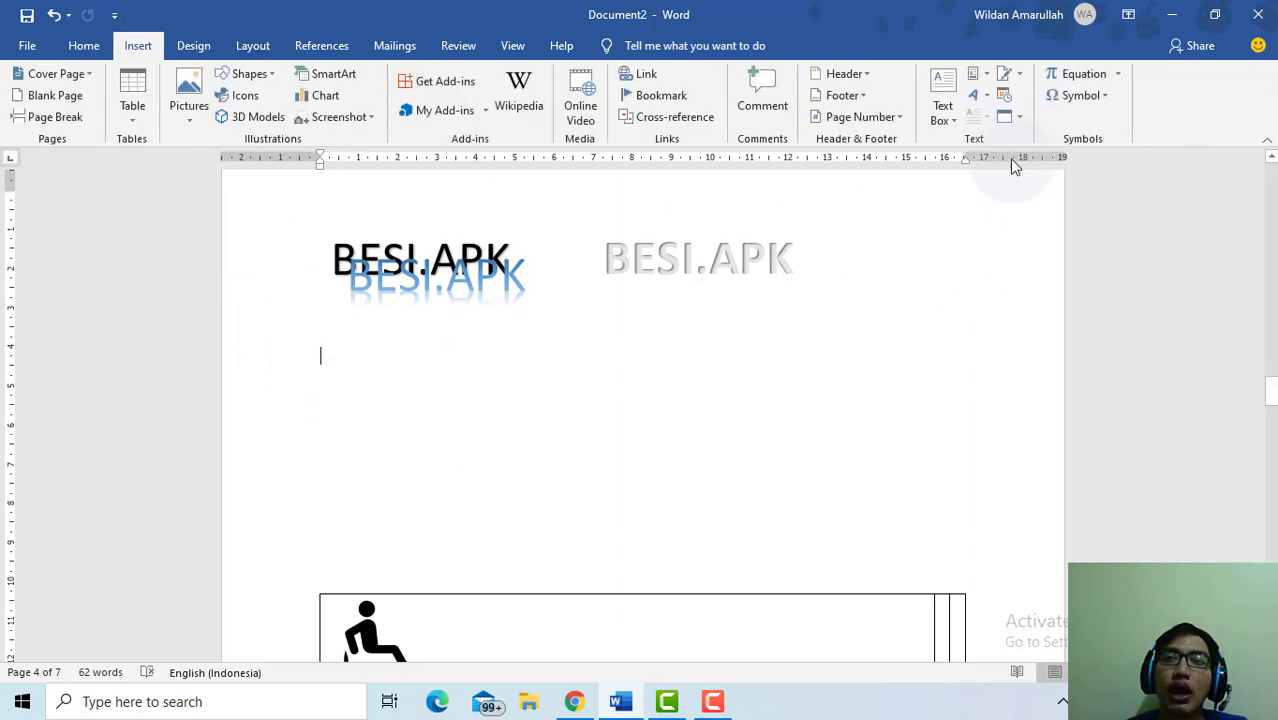
left_click(1005, 77)
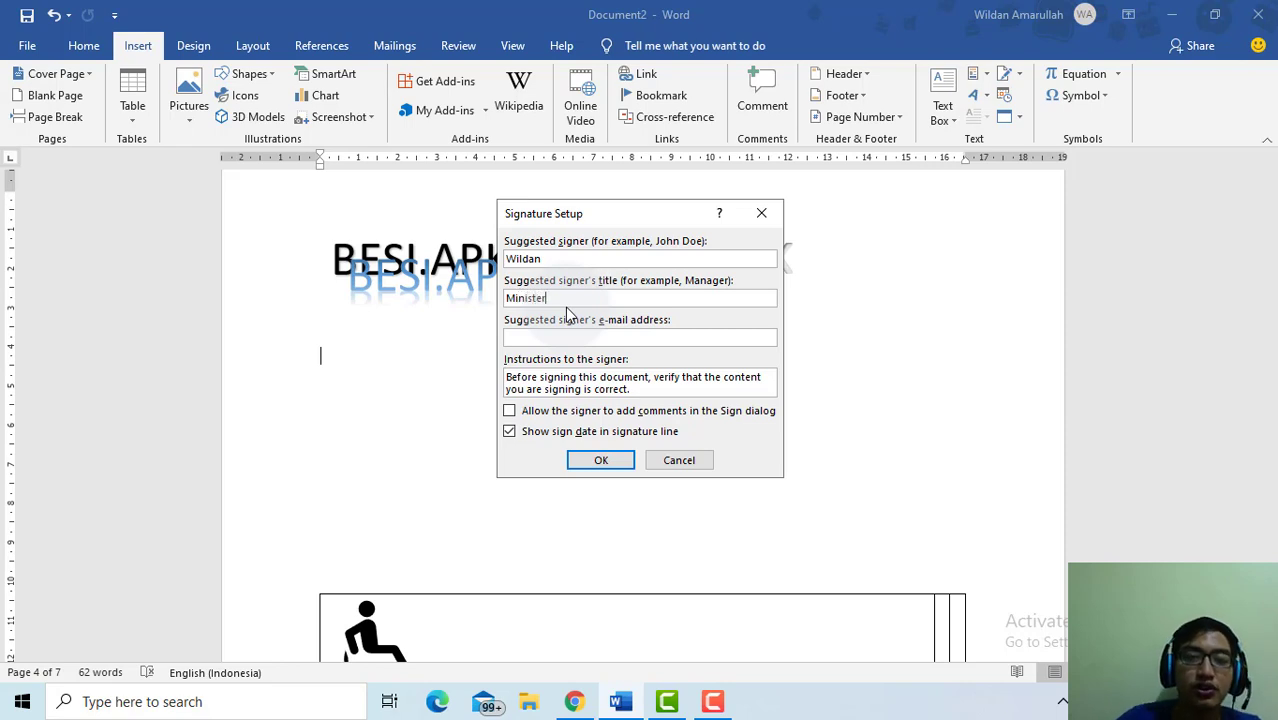
left_click(590, 462)
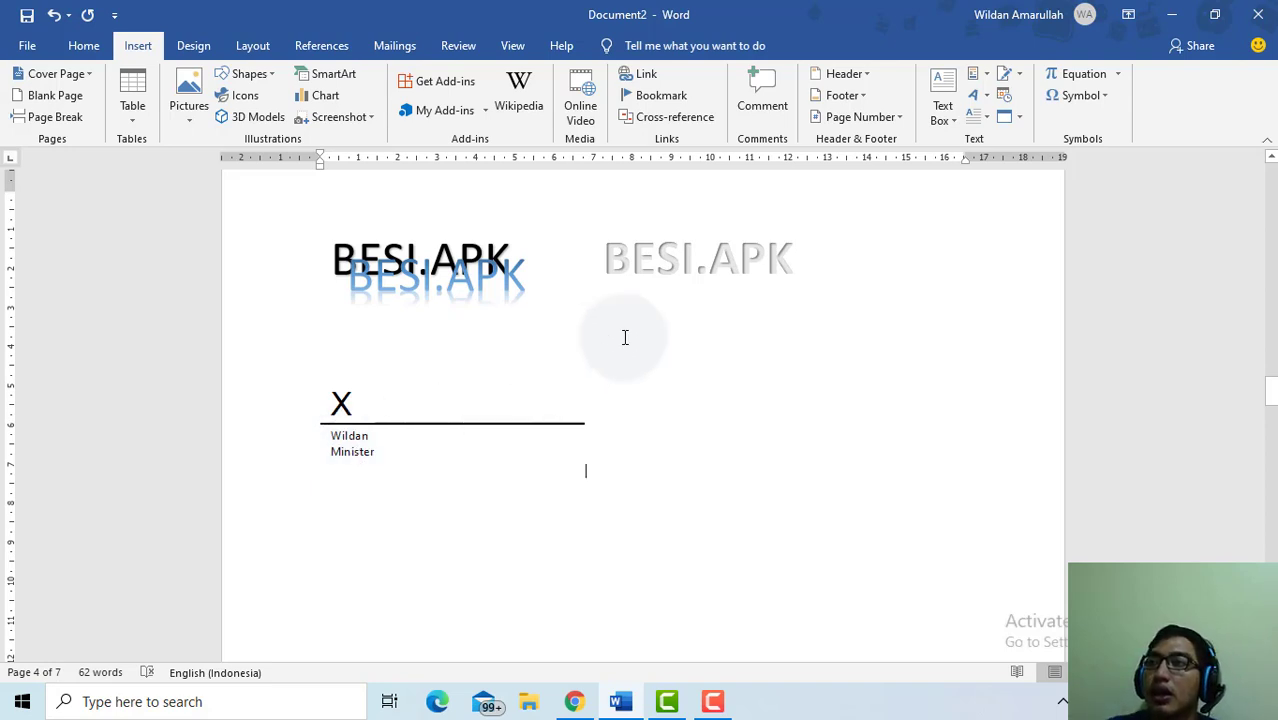
Delete the black and the blue reflected BESI.APK WordArt at the start of page 4.
scroll(457, 349, "up", 6)
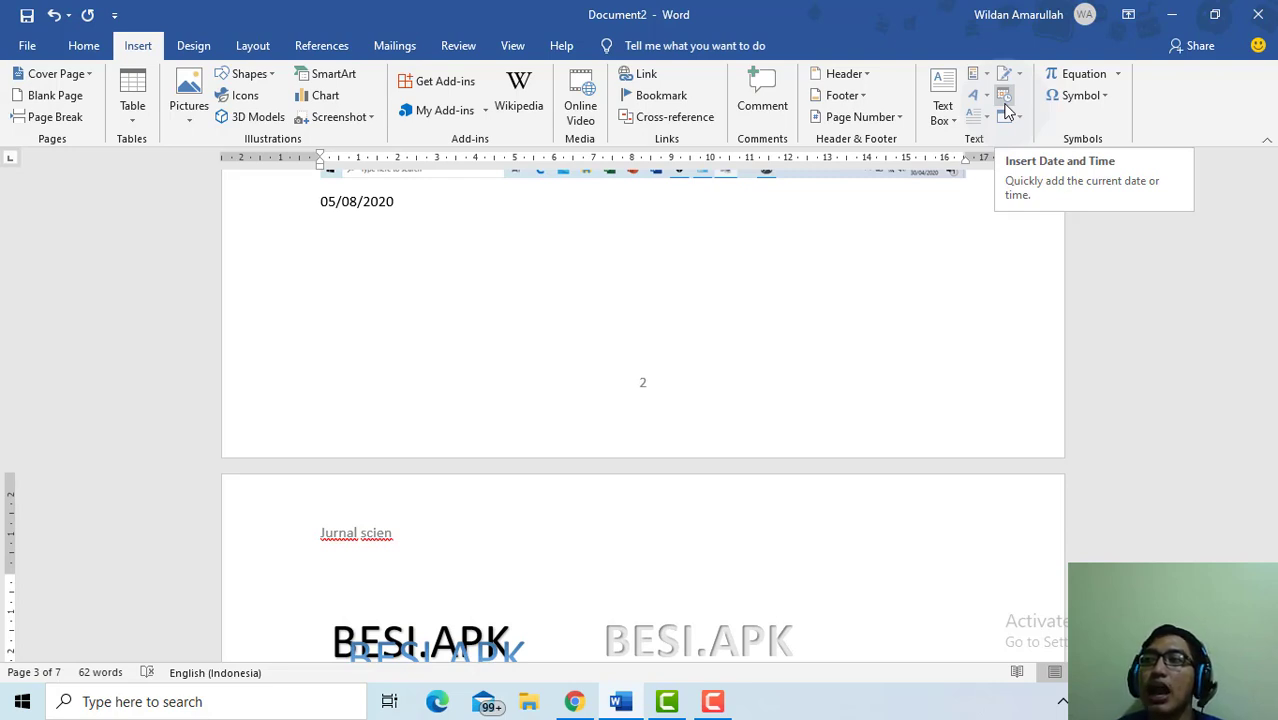
scroll(742, 328, "down", 2)
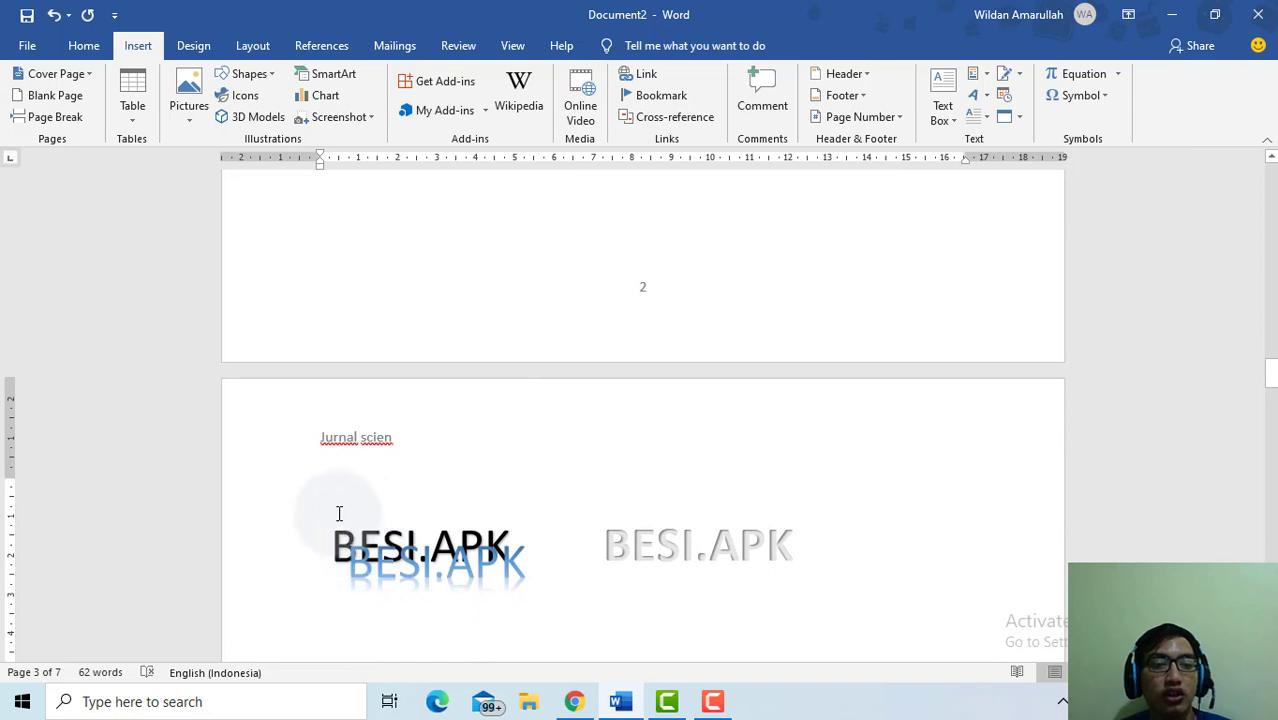
left_click(338, 514)
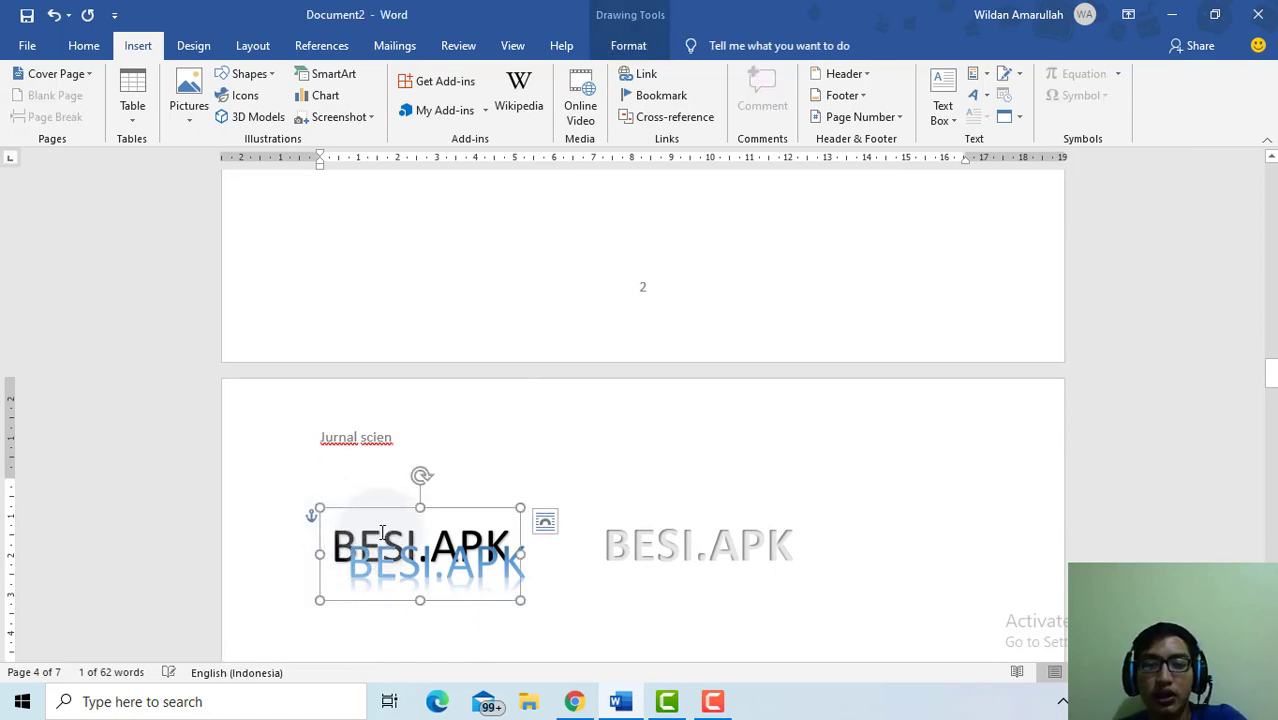
key("Delete")
left_click(654, 539)
key("Delete")
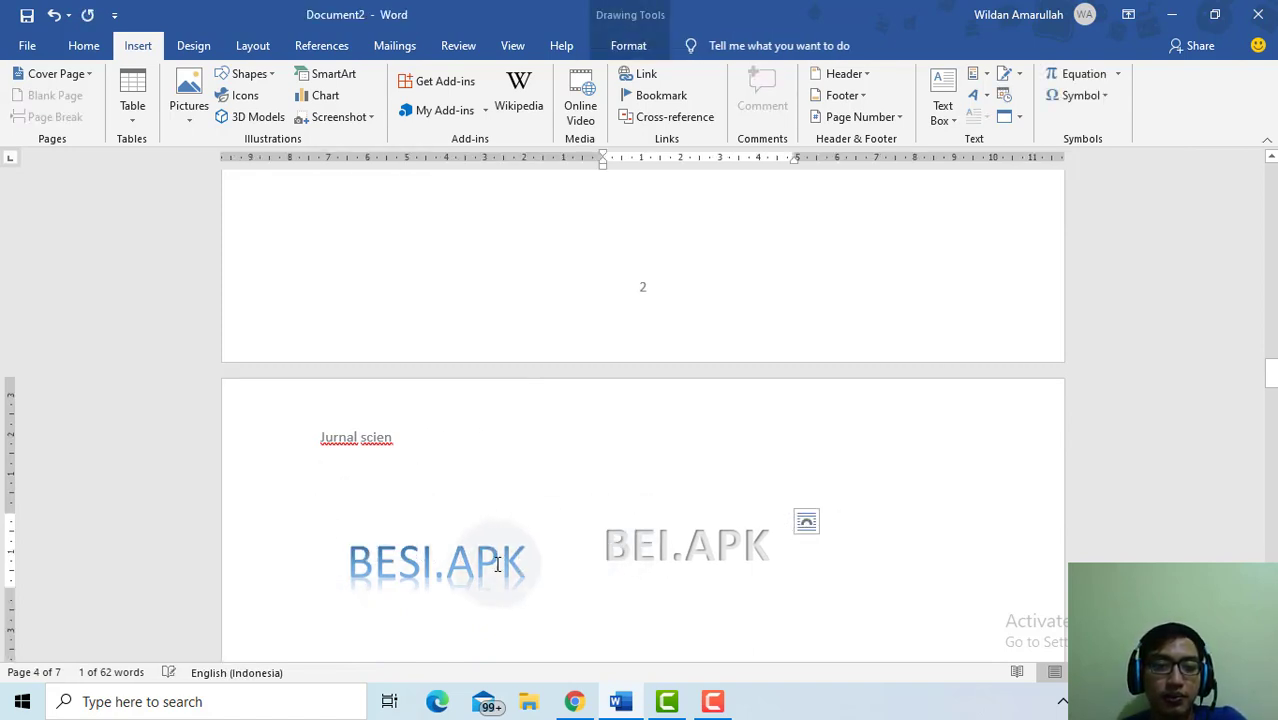
left_click(497, 565)
key("BackSpace")
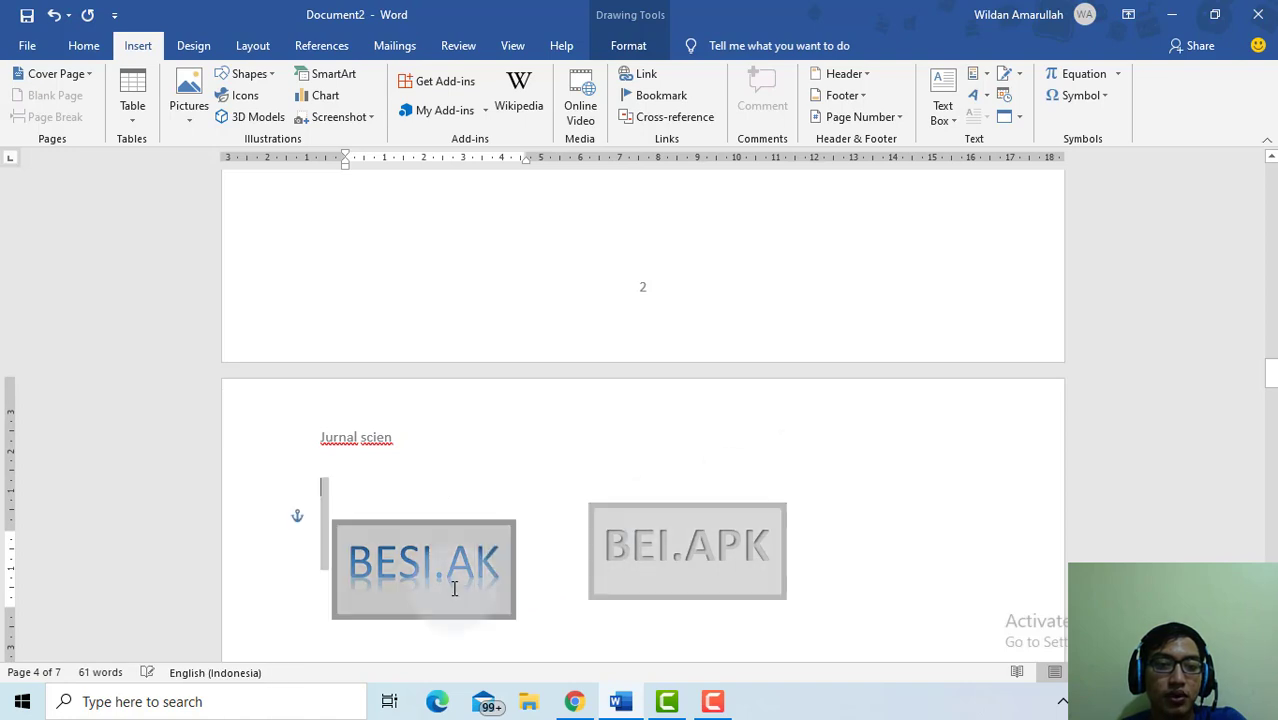
left_click(413, 598)
key("Delete")
Delete the remaining light grey bevelled WordArt from page 4.
left_click(652, 540)
key("Delete")
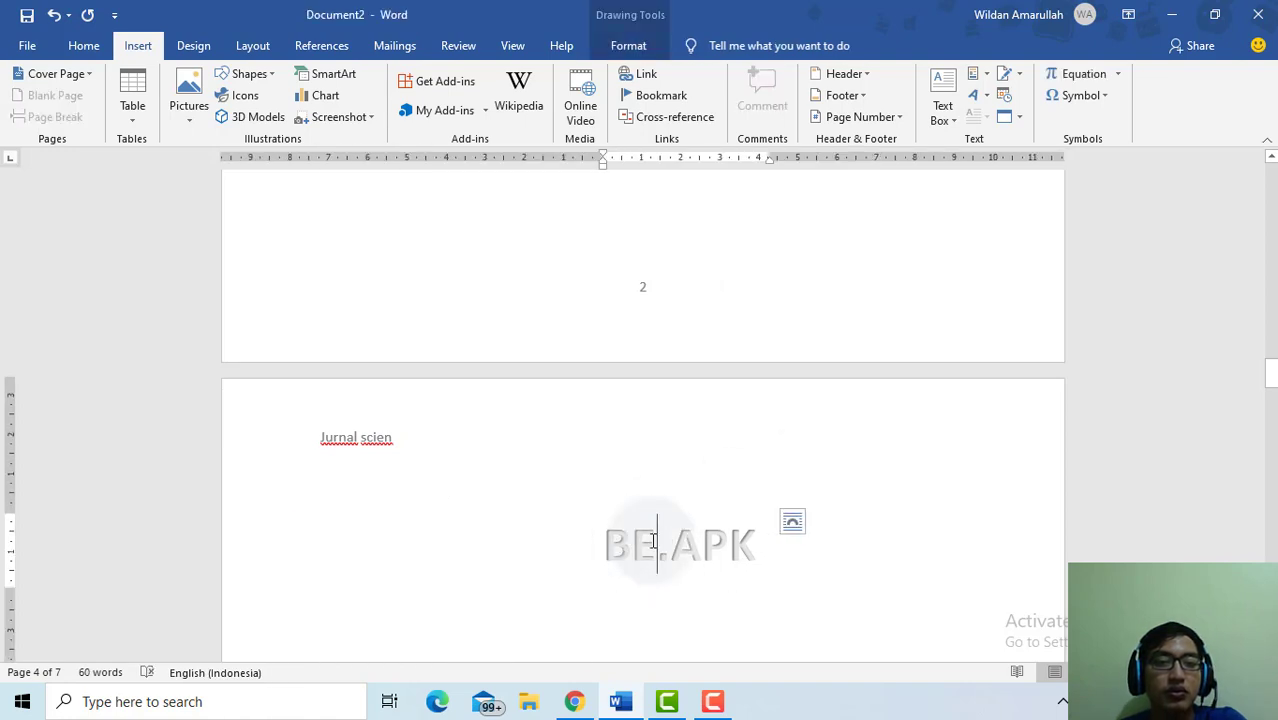
left_click(779, 474)
left_click(708, 535)
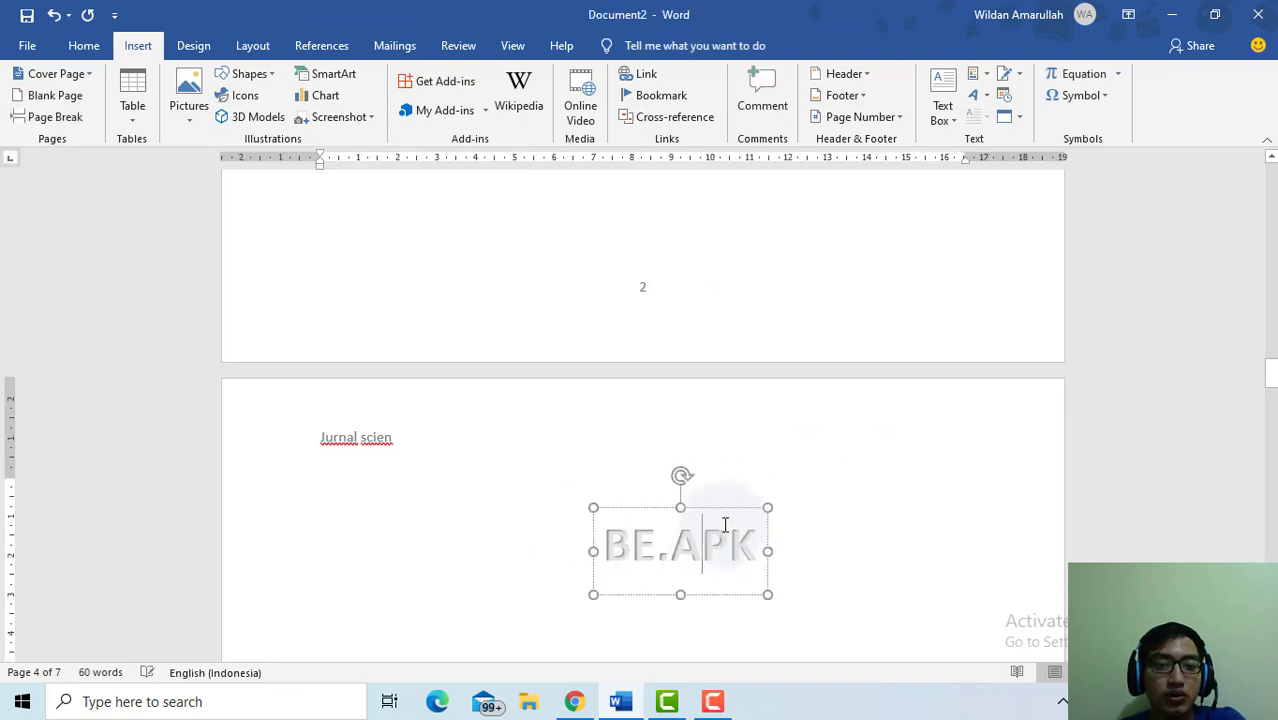
left_click(726, 507)
key("Delete")
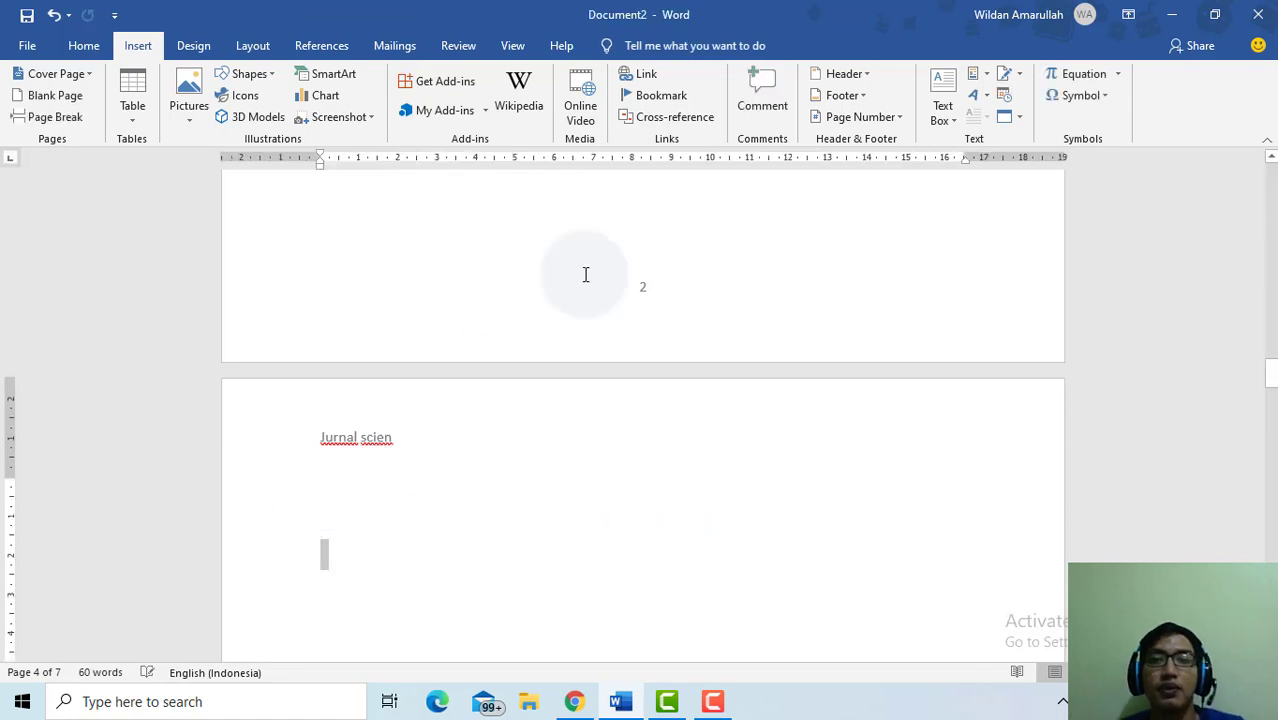
Insert the current date on the first line of page 4 in the format "Wednesday, 05 August 2020".
left_click(448, 482)
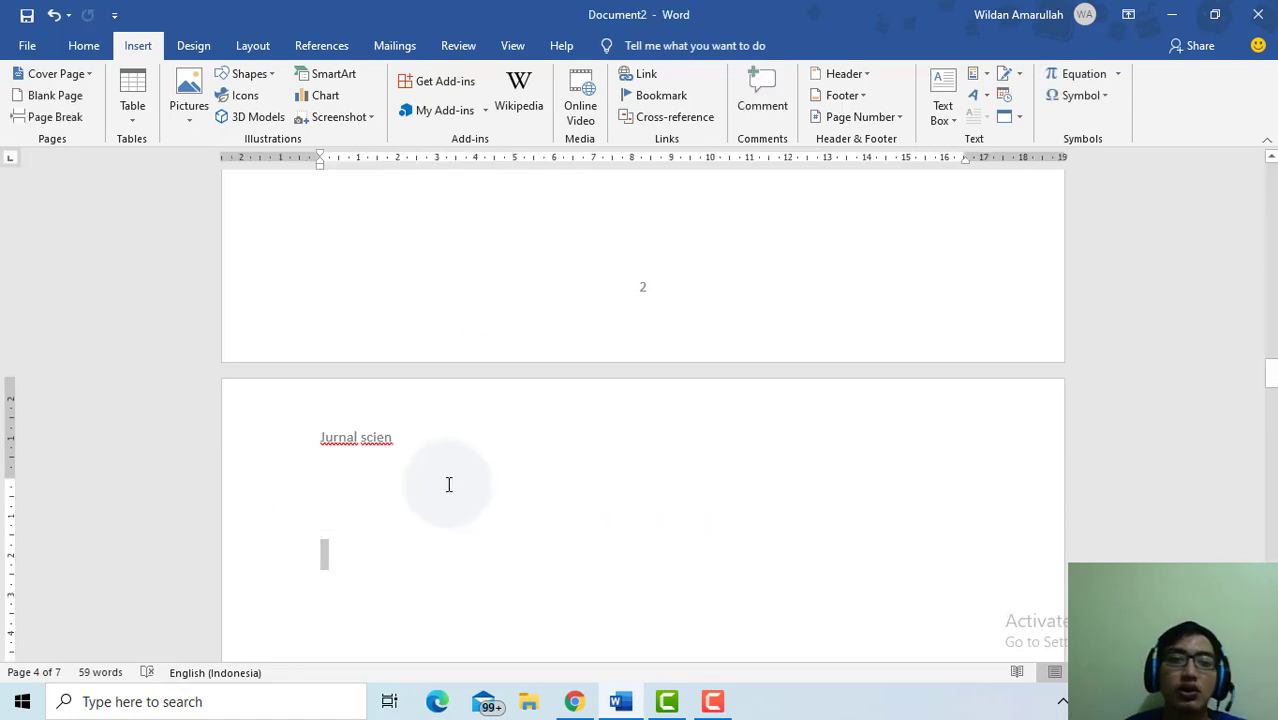
left_click(1012, 97)
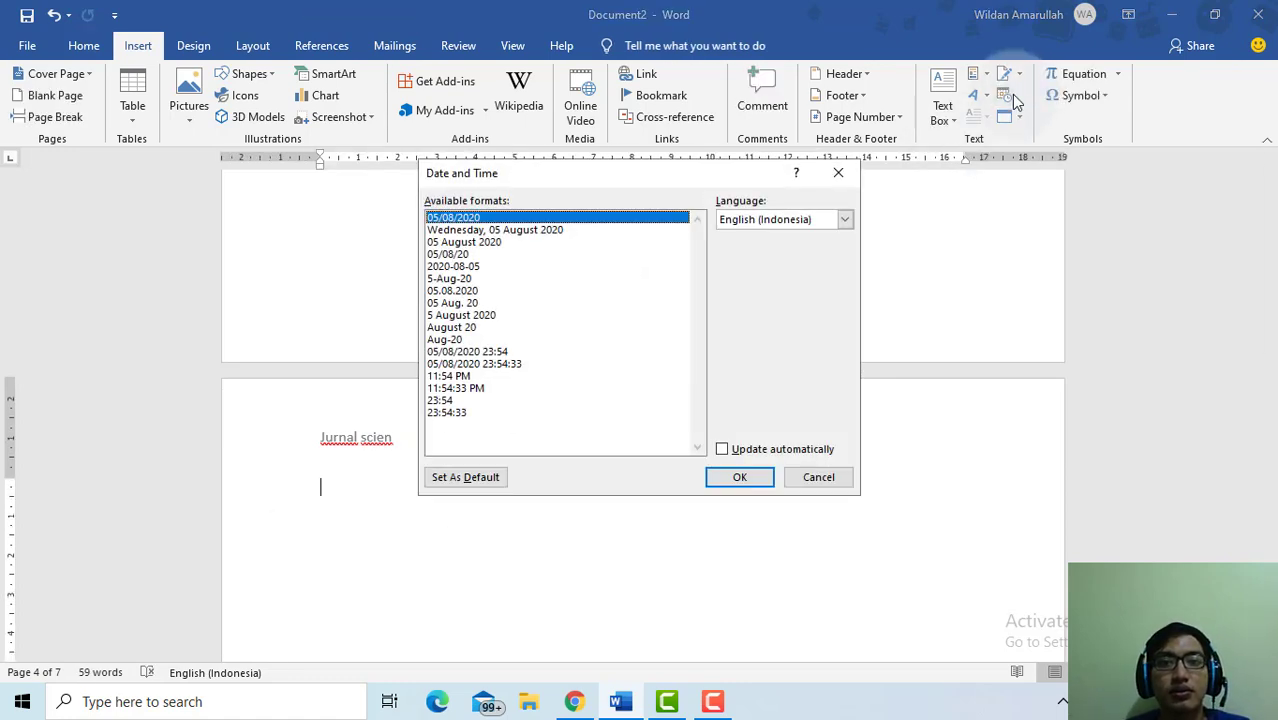
left_click(521, 231)
left_click(516, 242)
left_click(515, 218)
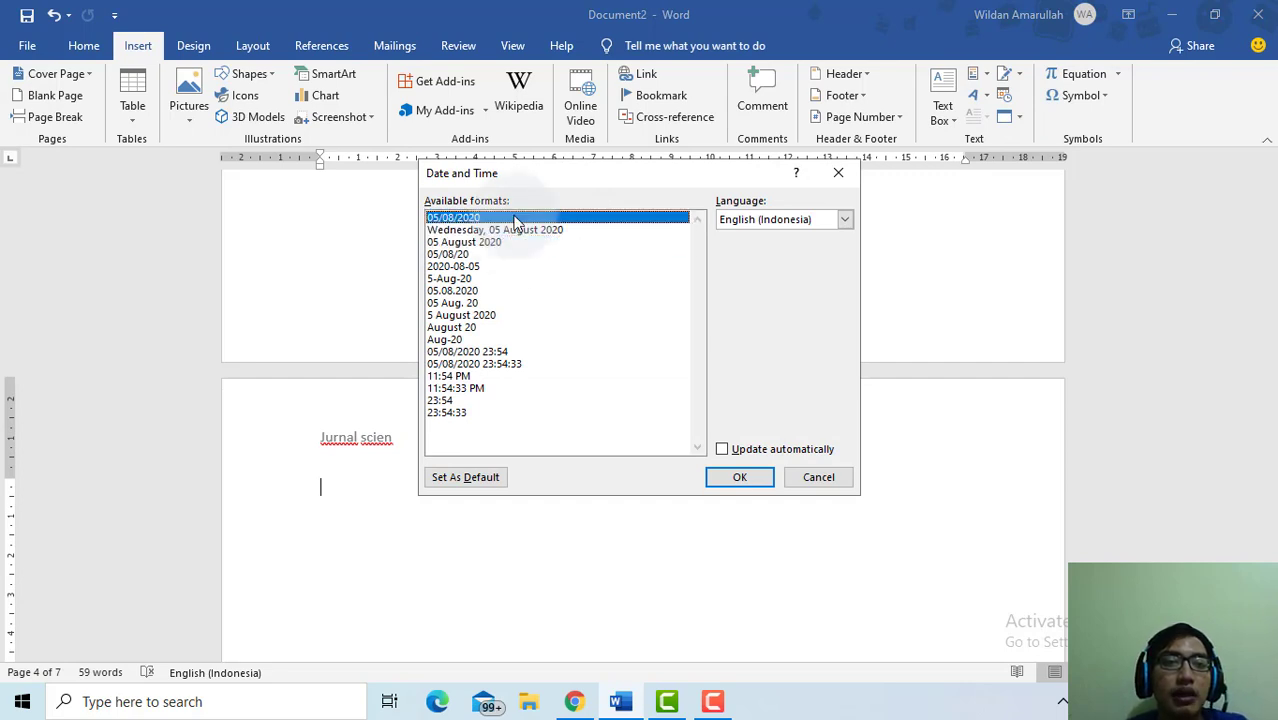
left_click(510, 267)
left_click(503, 291)
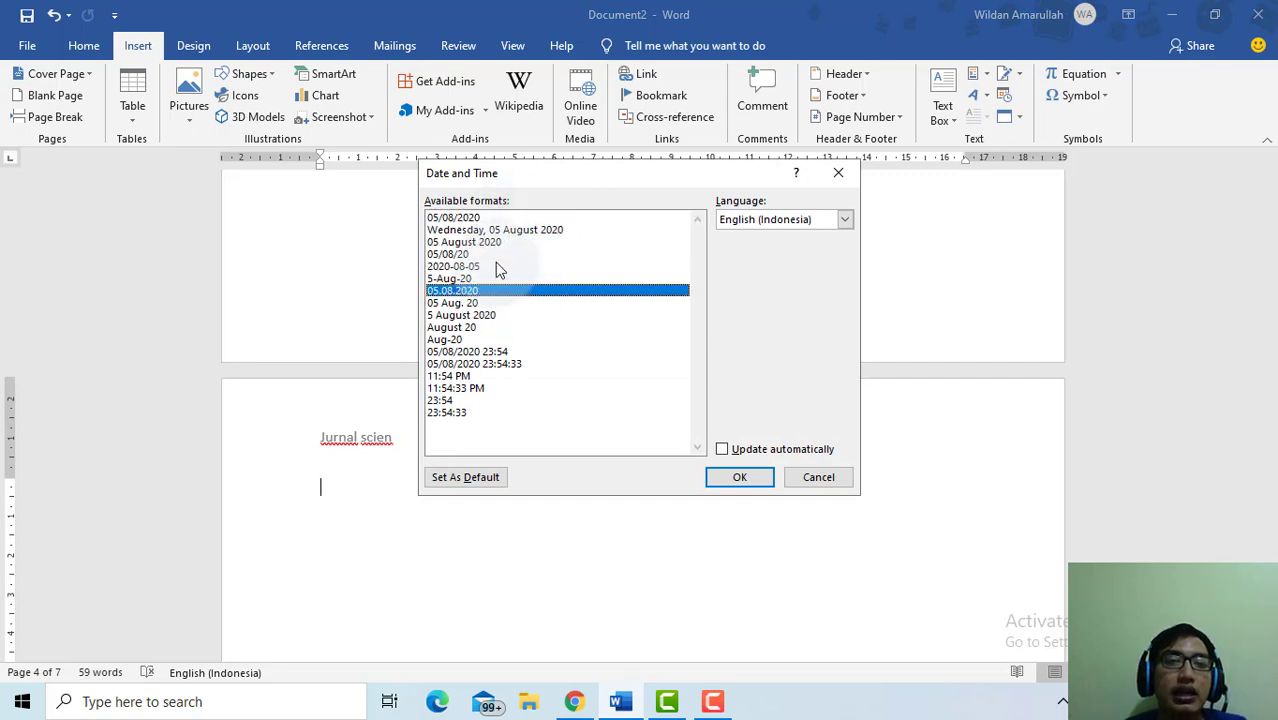
left_click(497, 256)
left_click(497, 218)
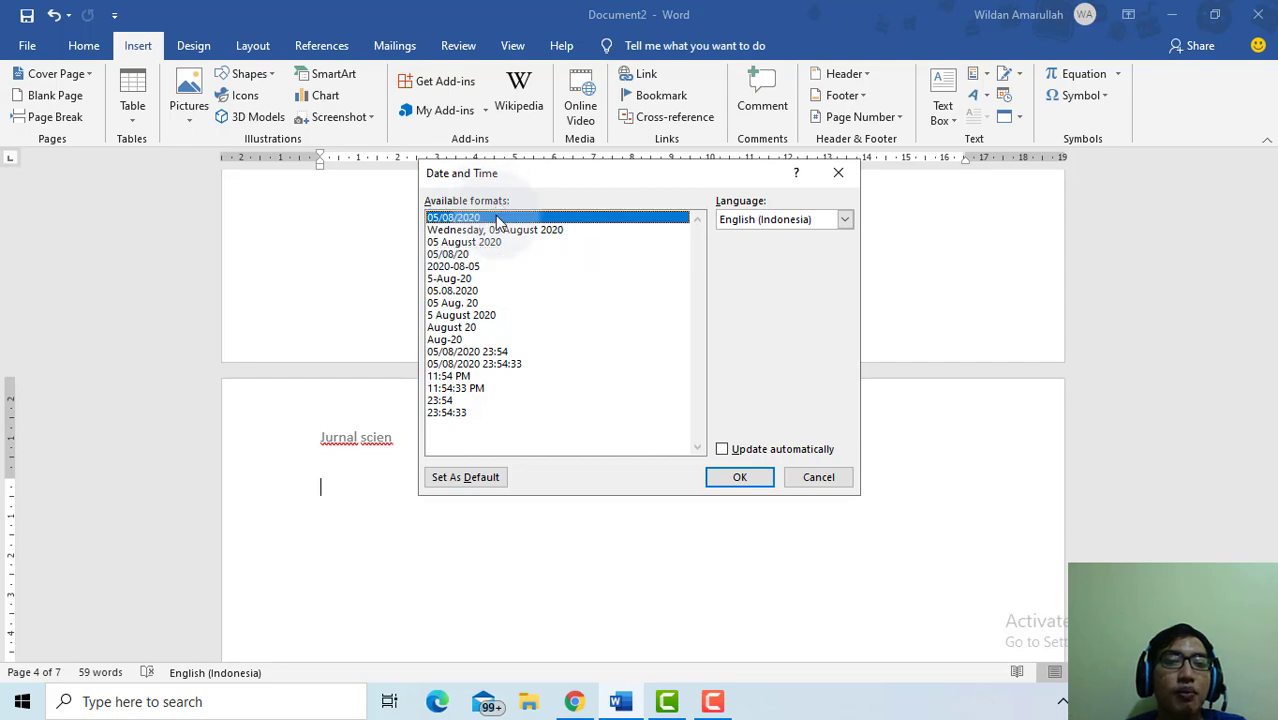
left_click(490, 243)
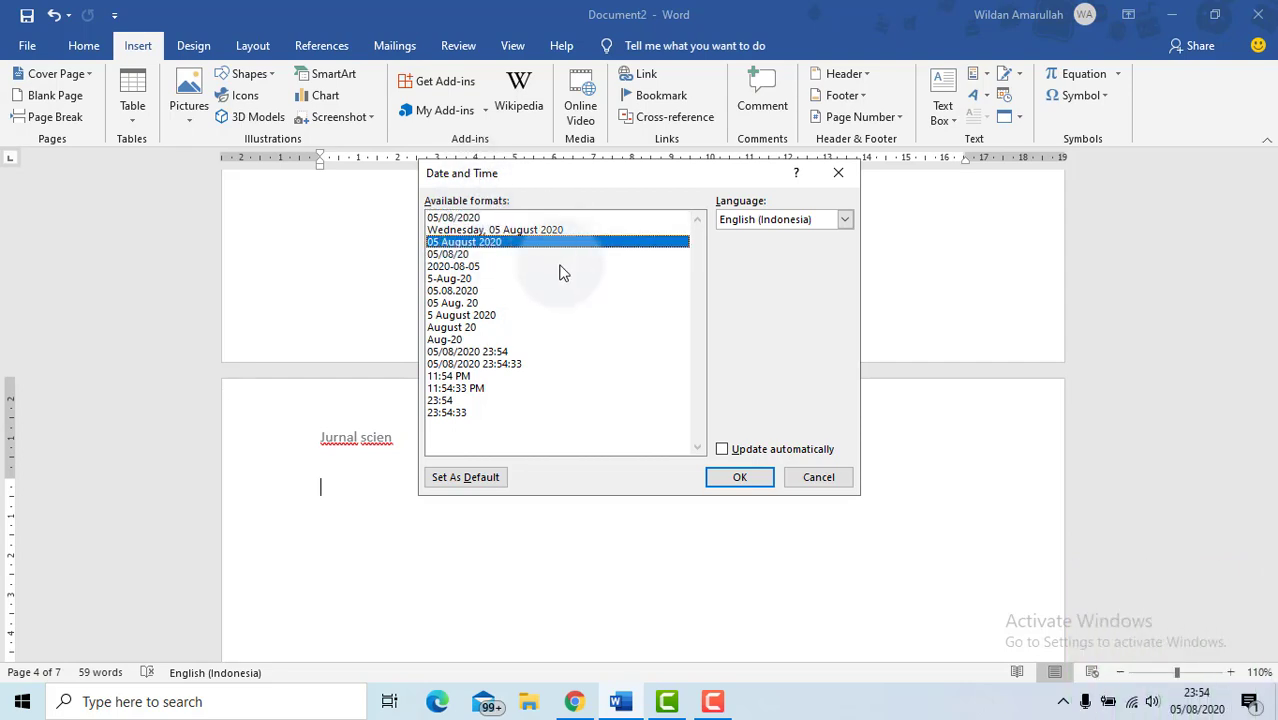
left_click(503, 230)
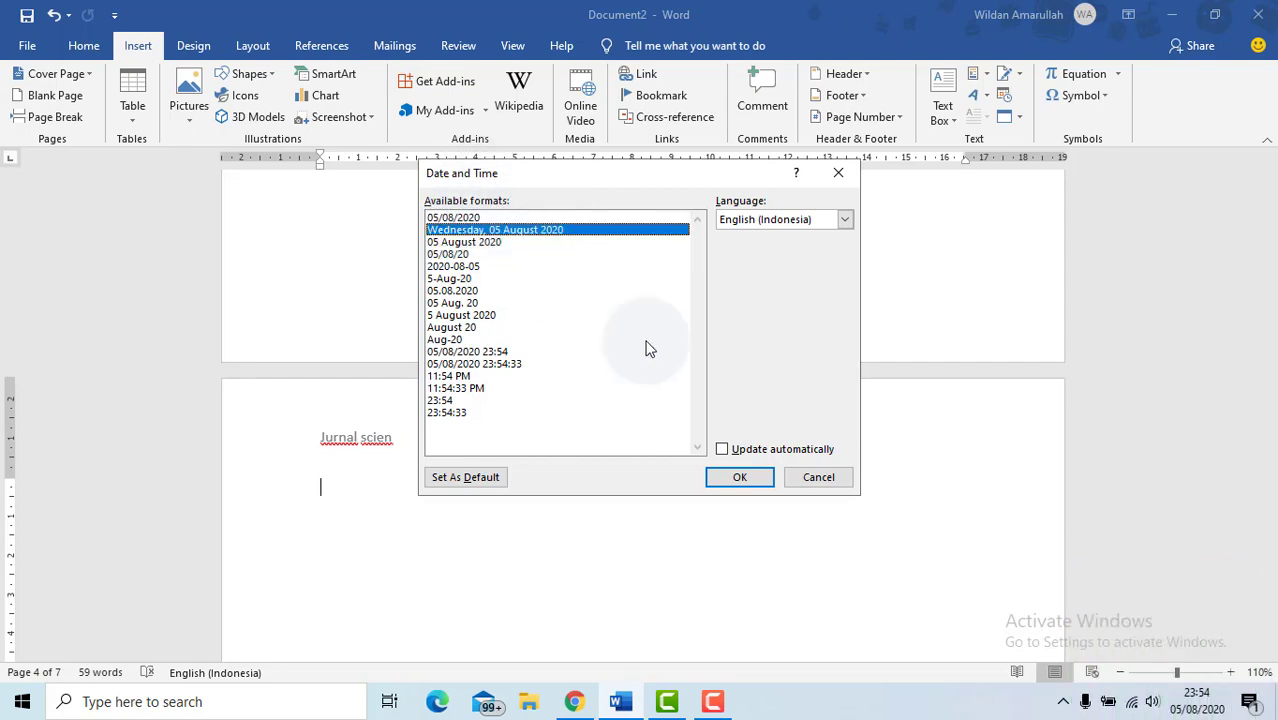
left_click(756, 482)
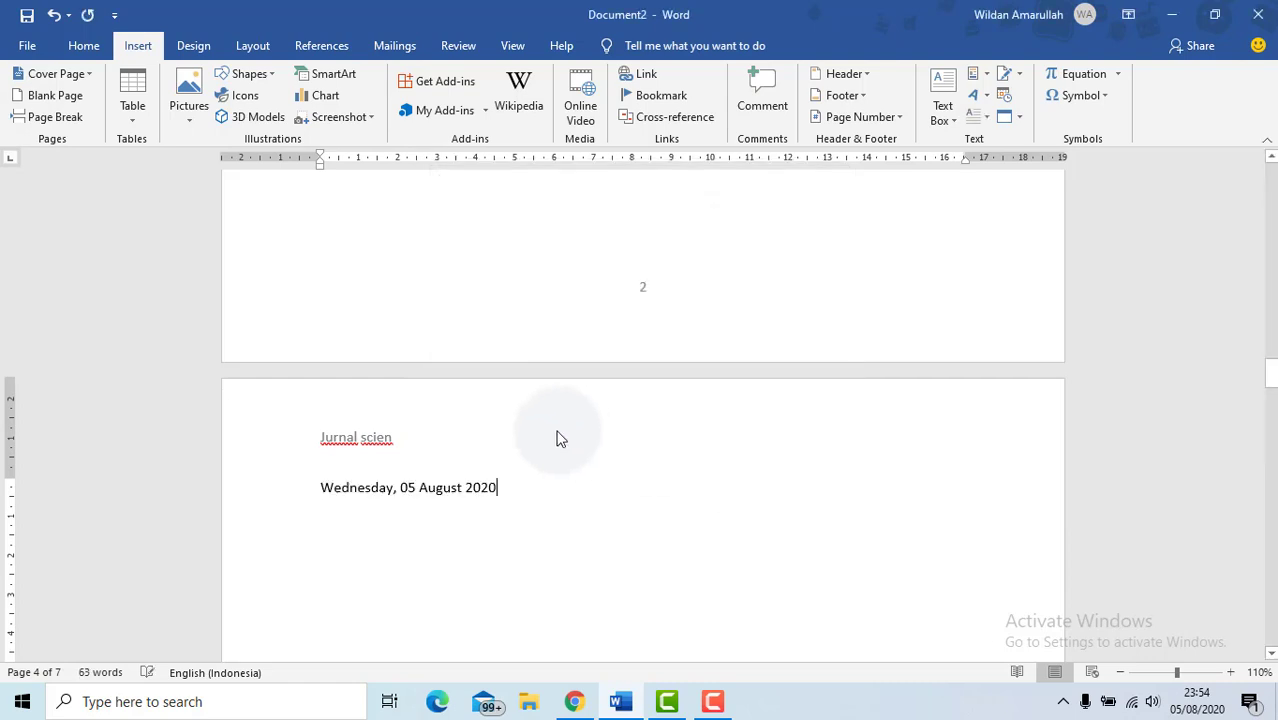
Delete a digit from the year in the date on page 4 and re-enter 0 to make the year 2020.
scroll(449, 324, "up", 2)
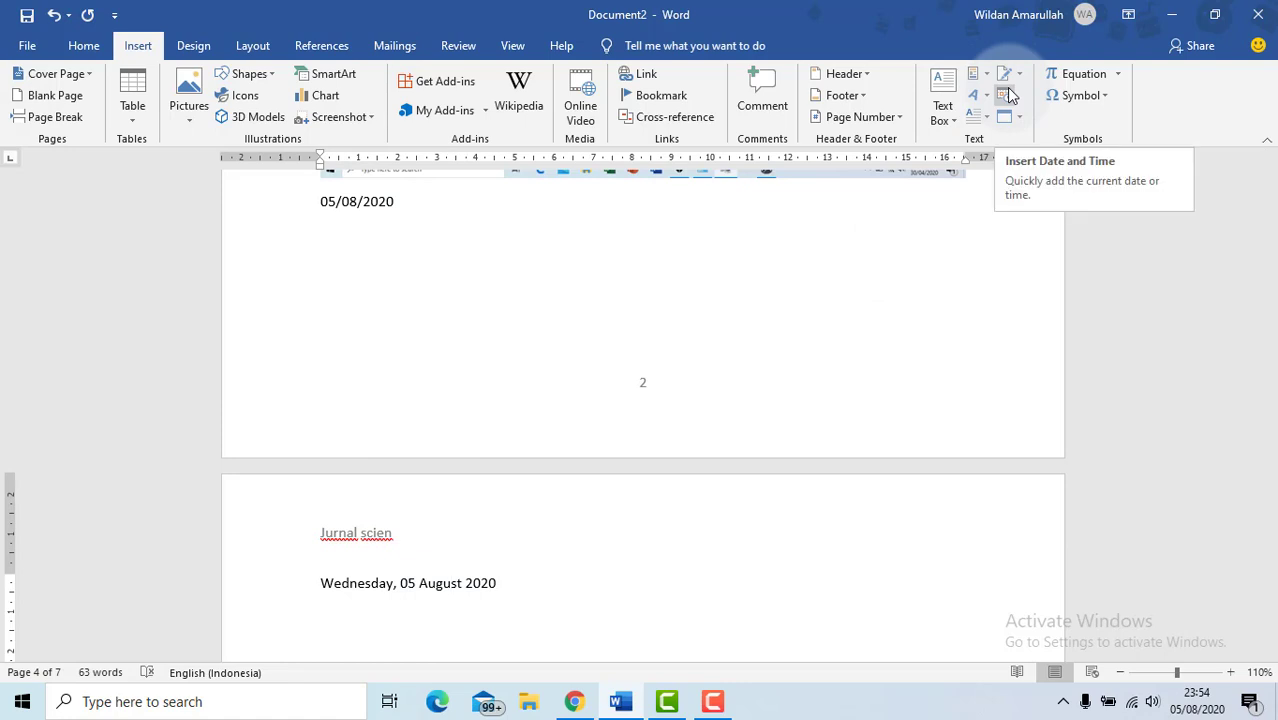
left_click(480, 585)
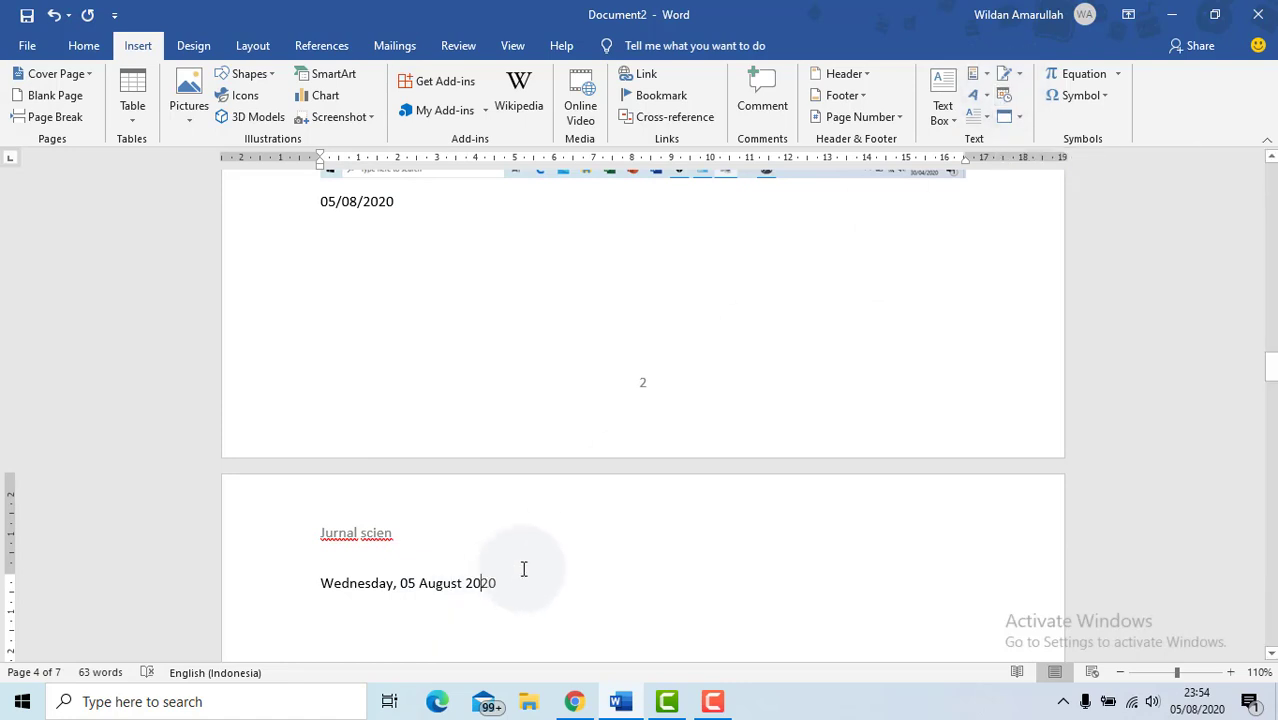
key("BackSpace")
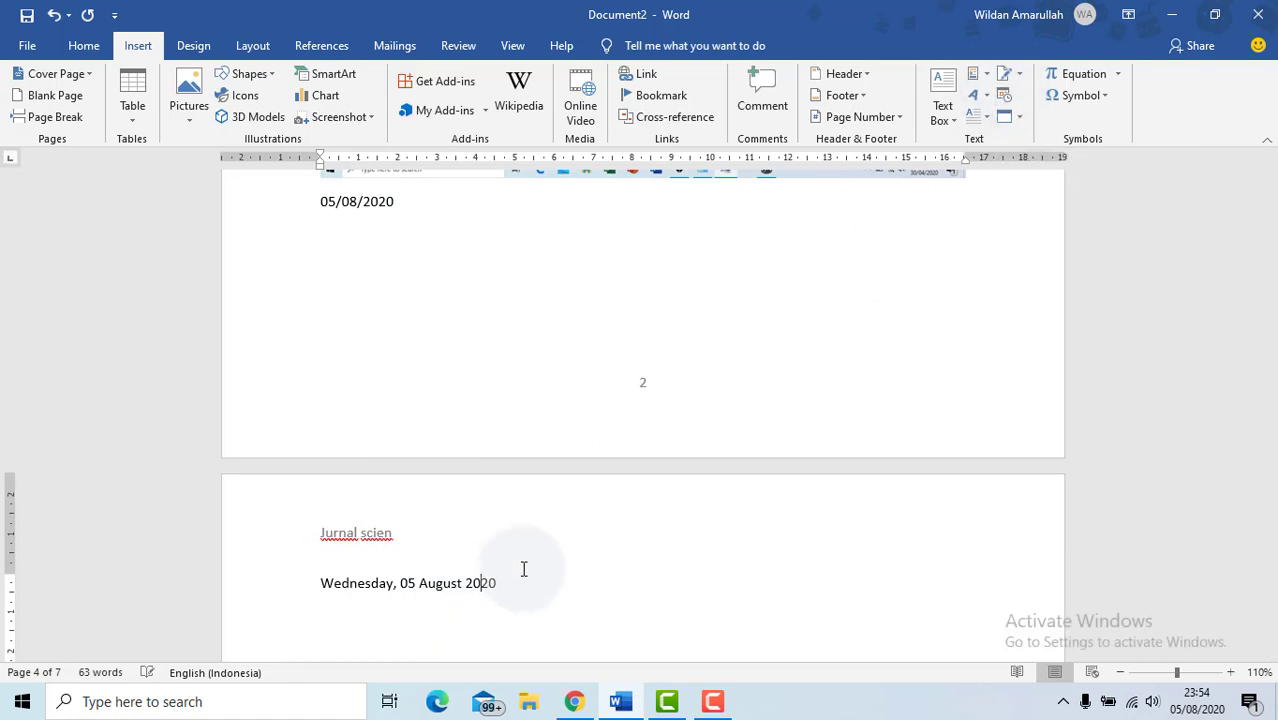
key("BackSpace")
left_click(494, 610)
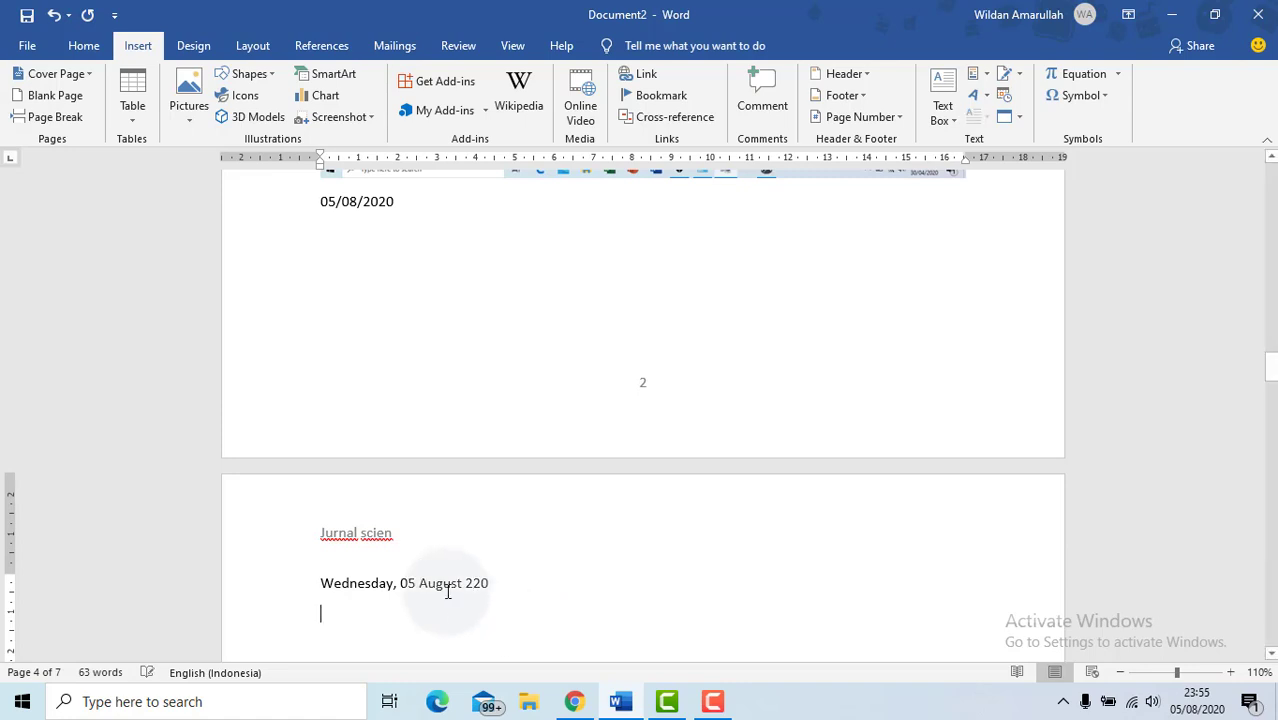
left_click(445, 572)
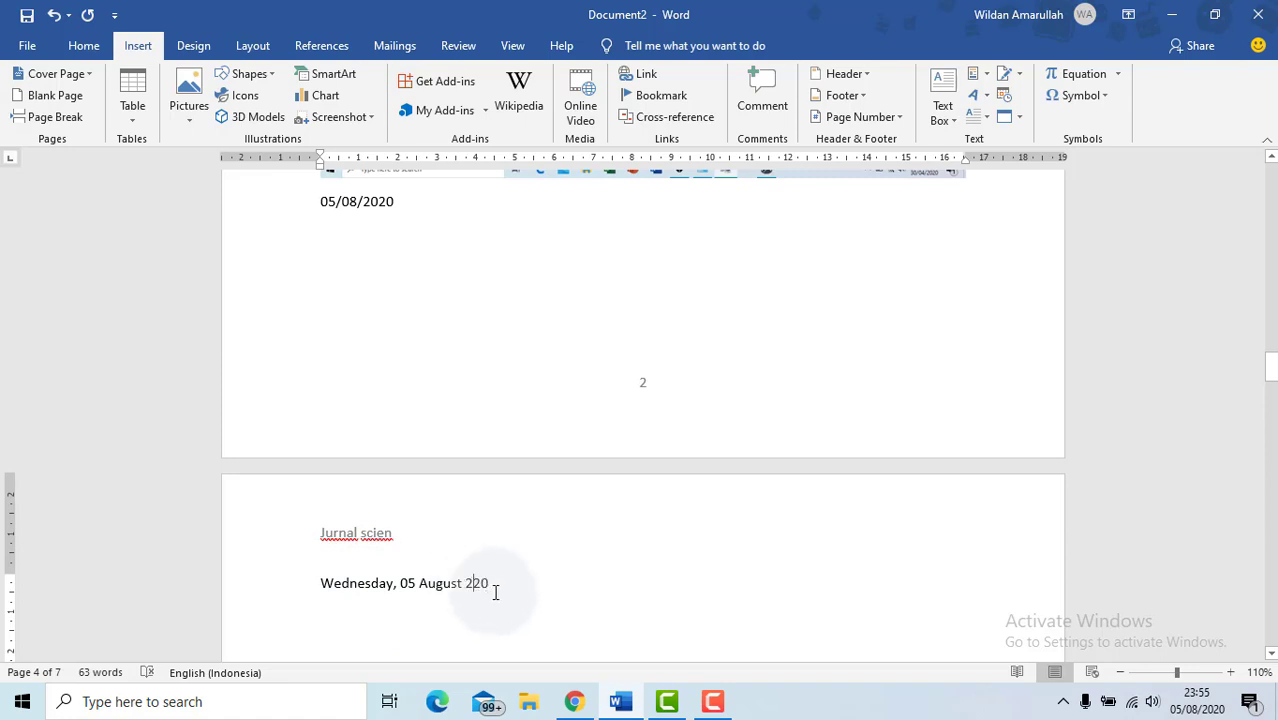
type("0")
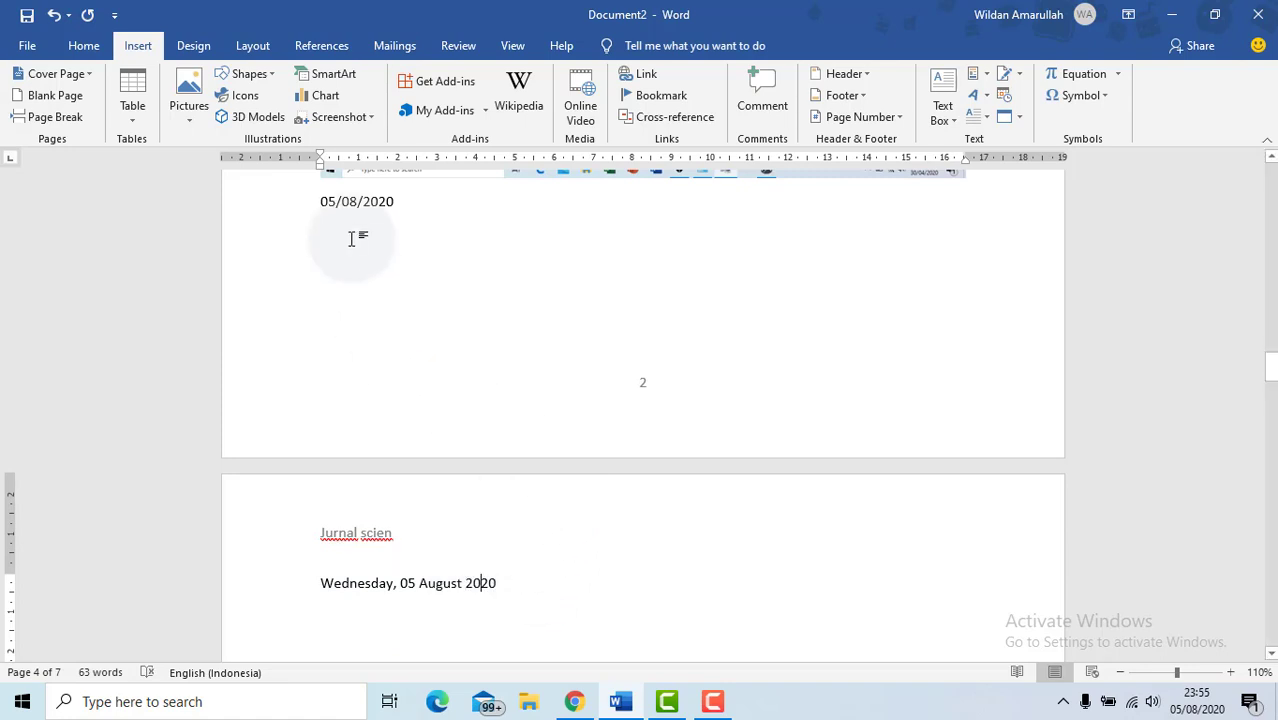
Set the Publish Date control at the end of page 3 to today's date, and return to the end of page 4's date line.
left_click(349, 201)
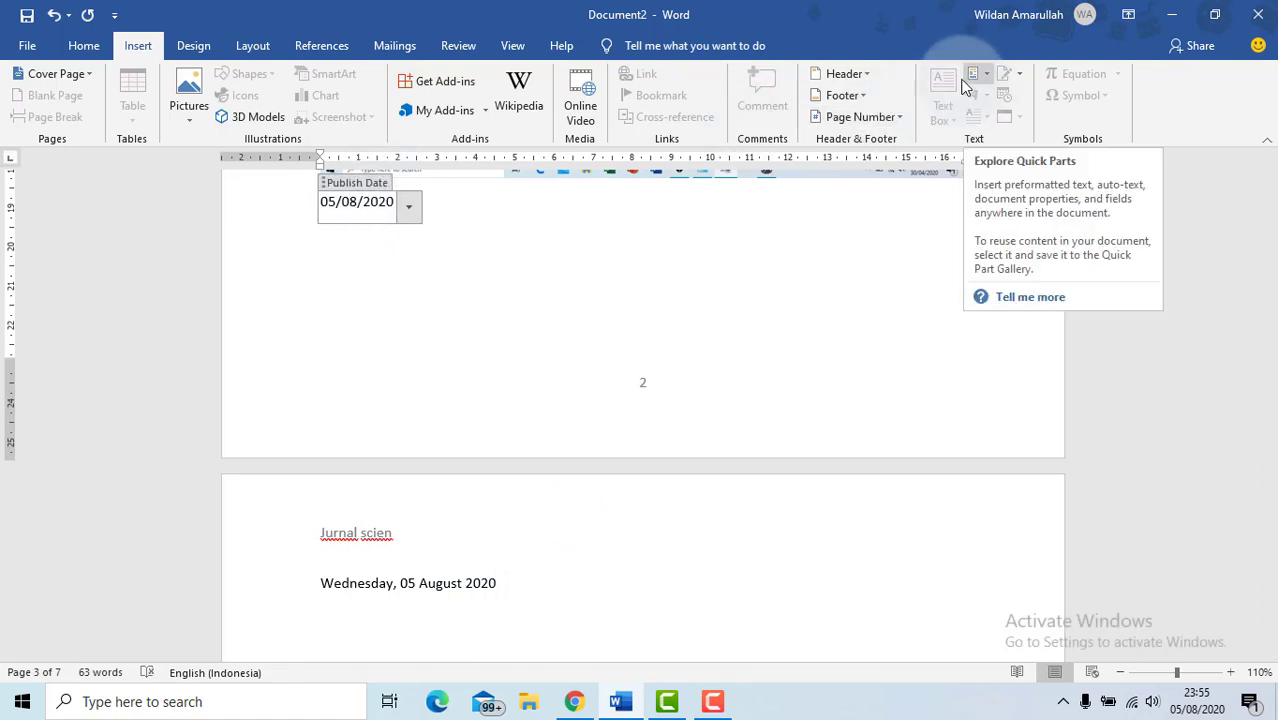
left_click(418, 210)
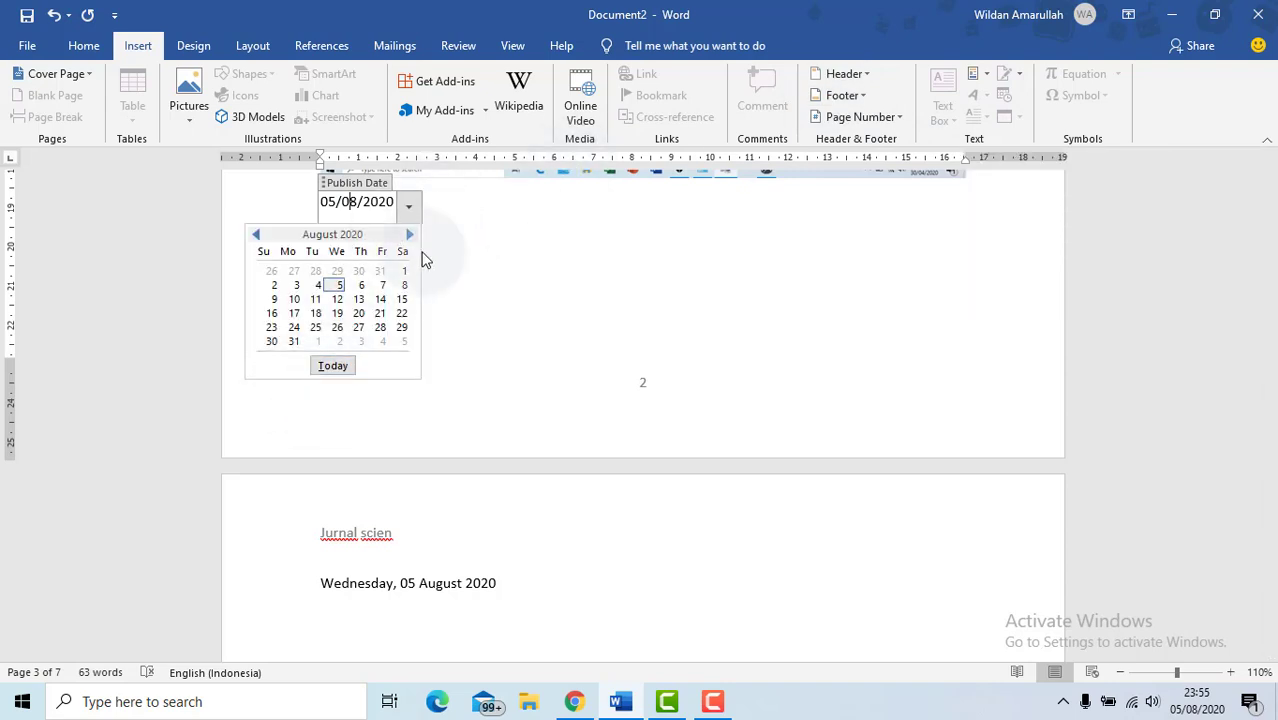
left_click(333, 365)
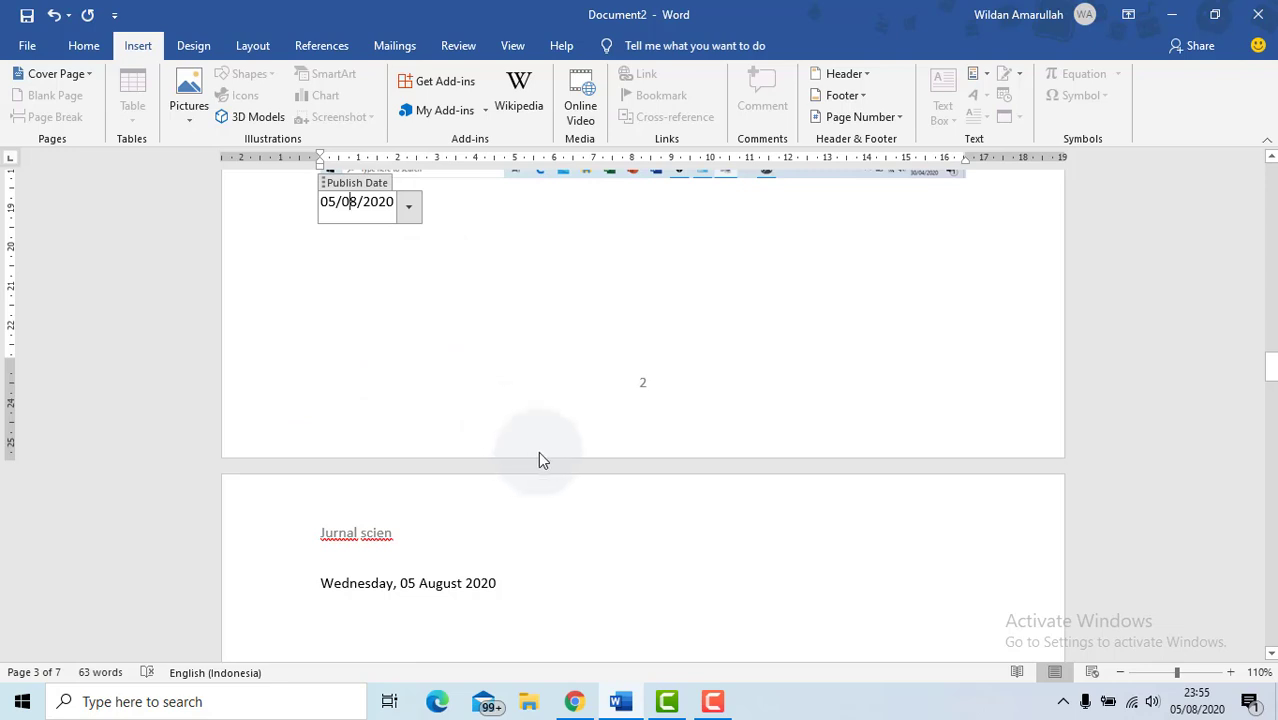
scroll(562, 442, "down", 1)
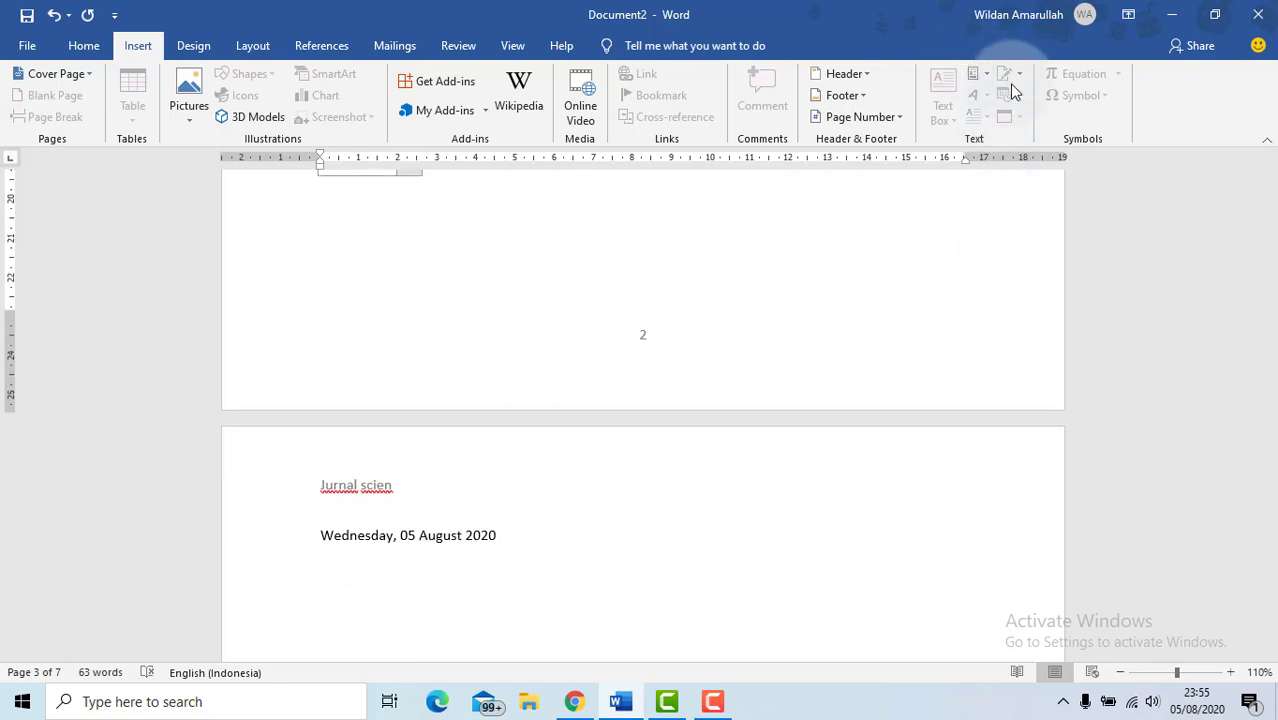
left_click(626, 521)
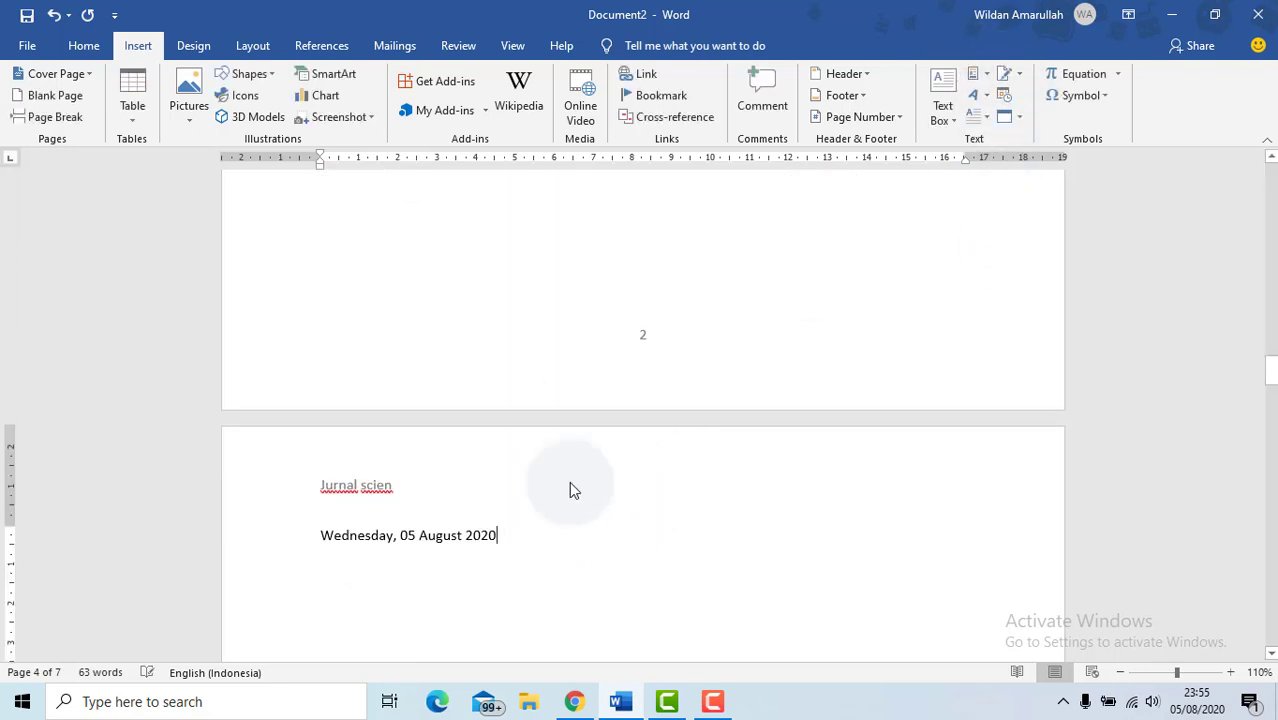
scroll(505, 438, "up", 1)
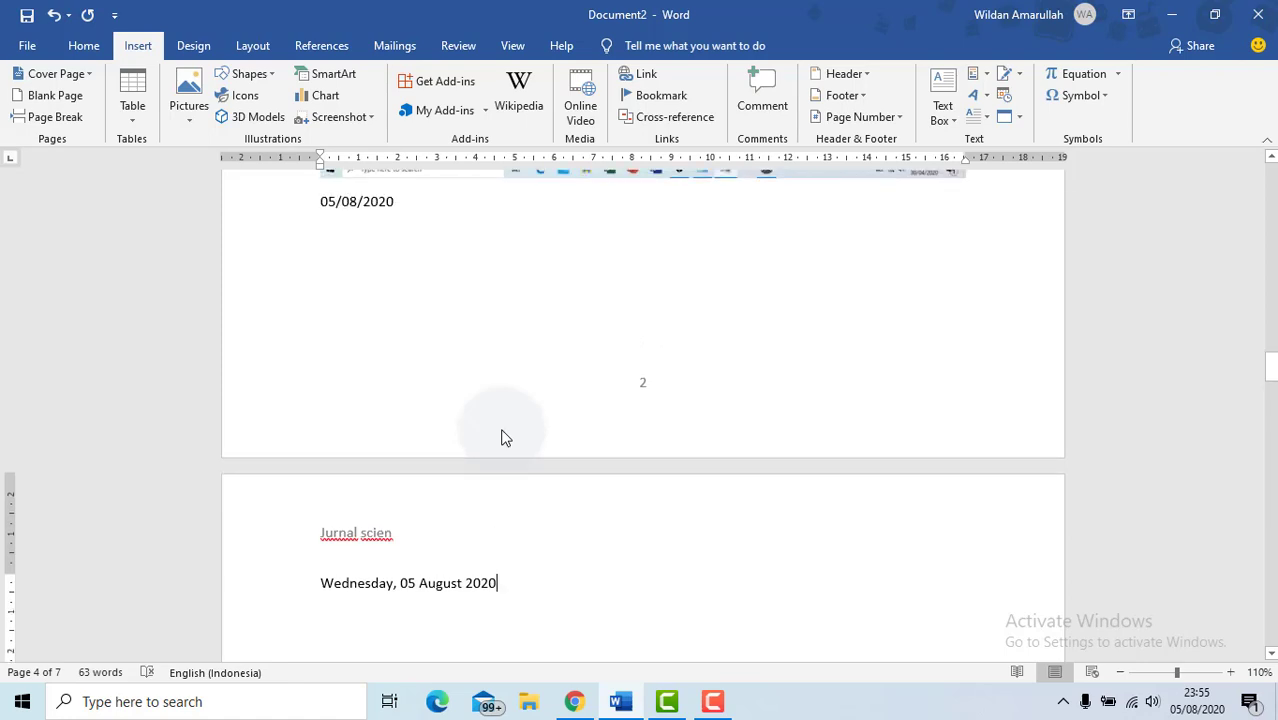
Insert a new Bitmap Image object on the line below the date on page 4.
scroll(502, 428, "down", 5)
left_click(428, 500)
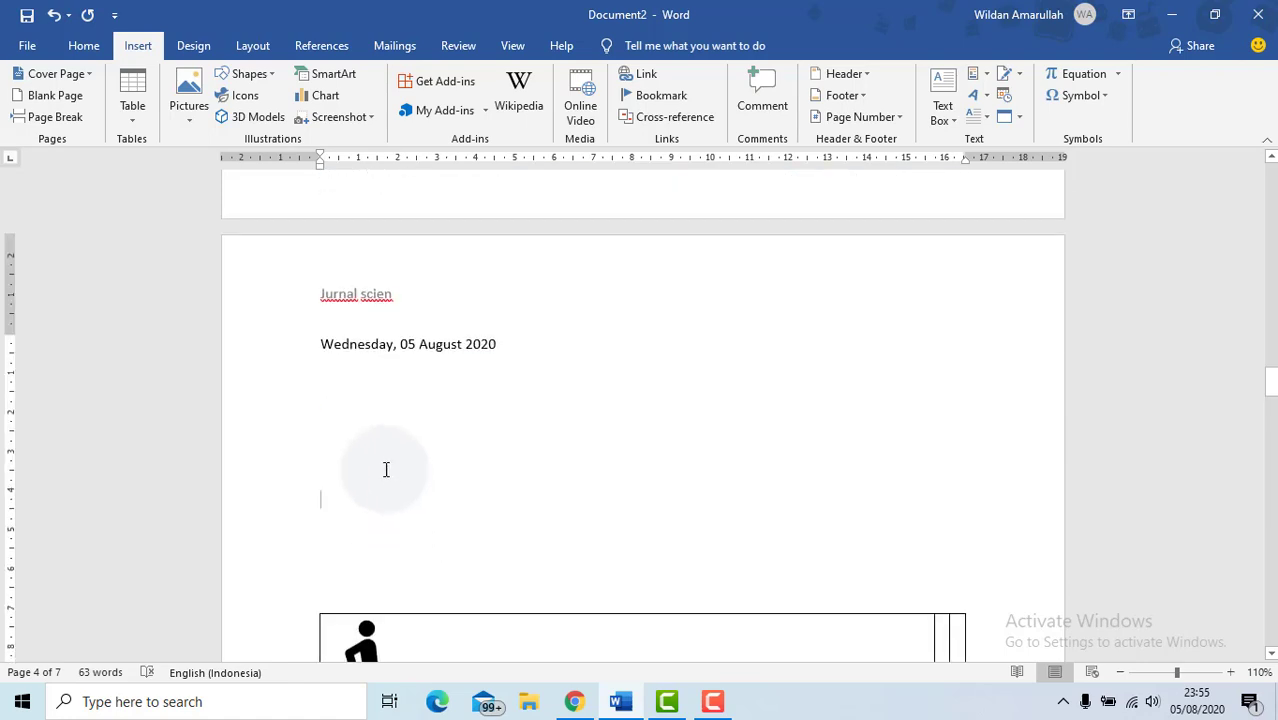
left_click(355, 390)
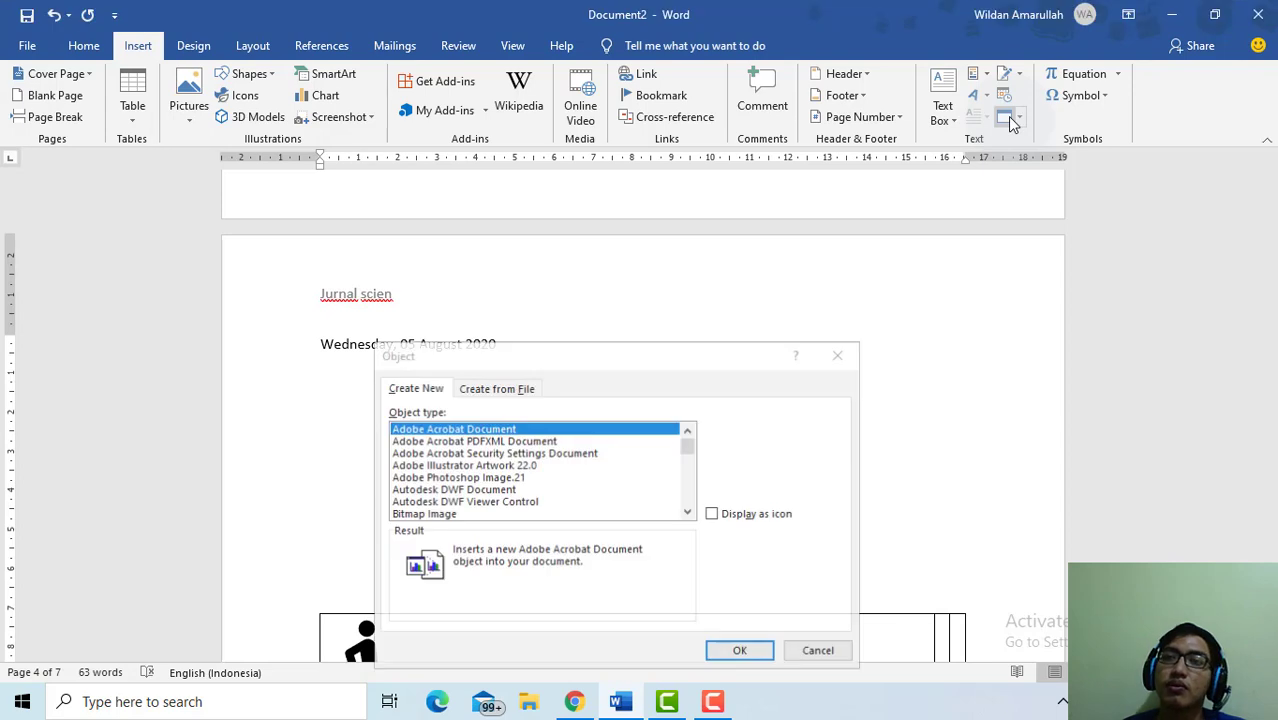
left_click_drag(675, 362, 712, 213)
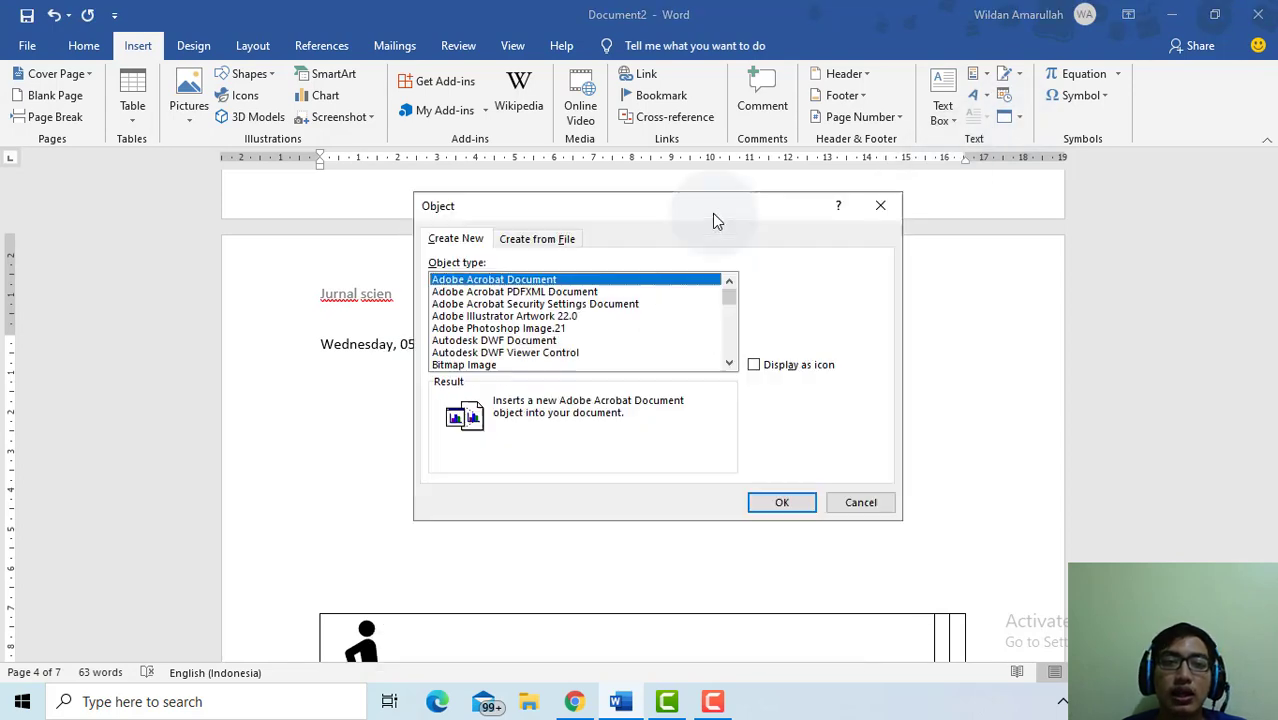
scroll(655, 326, "down", 10)
scroll(613, 320, "down", 2)
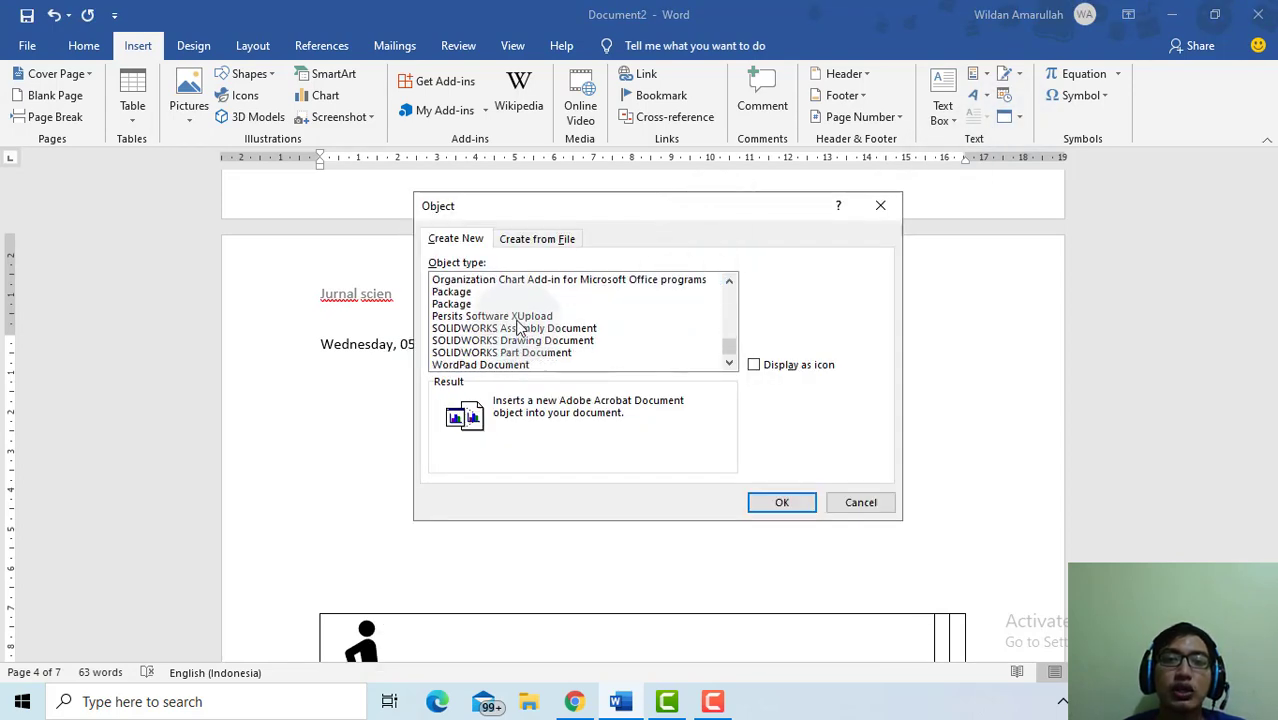
scroll(600, 315, "up", 12)
scroll(541, 285, "down", 2)
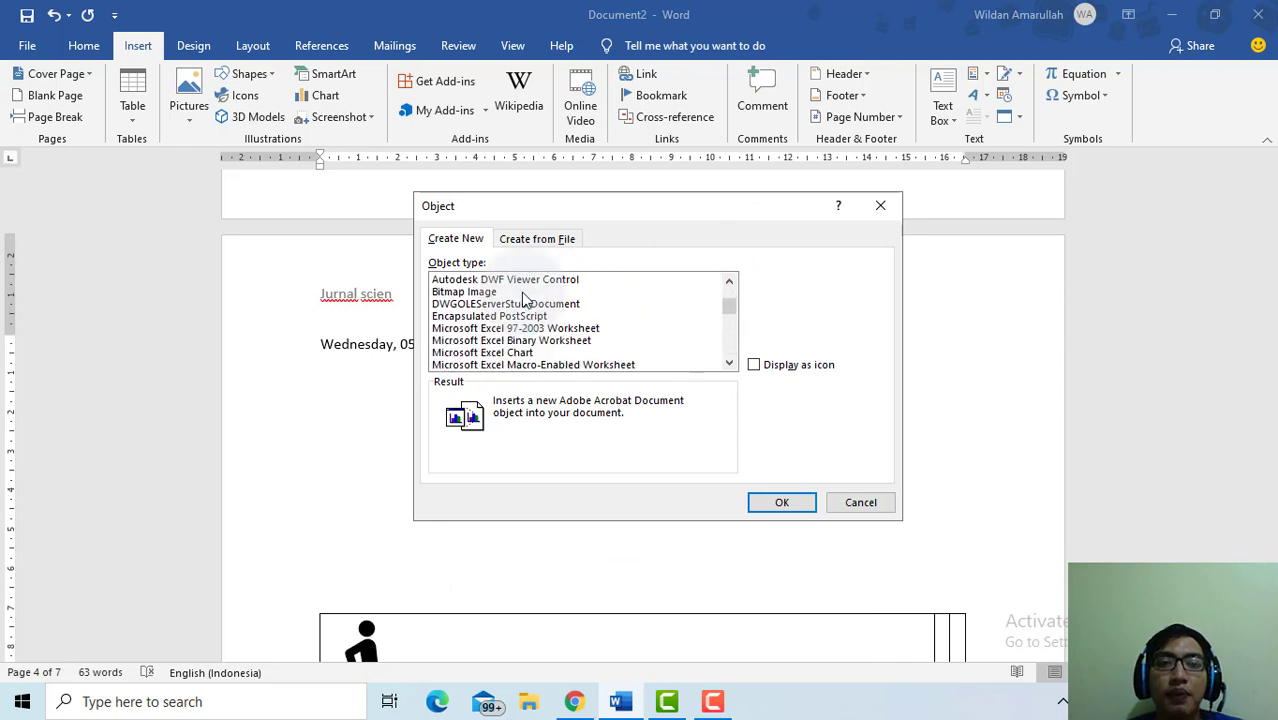
scroll(522, 300, "up", 1)
left_click(506, 330)
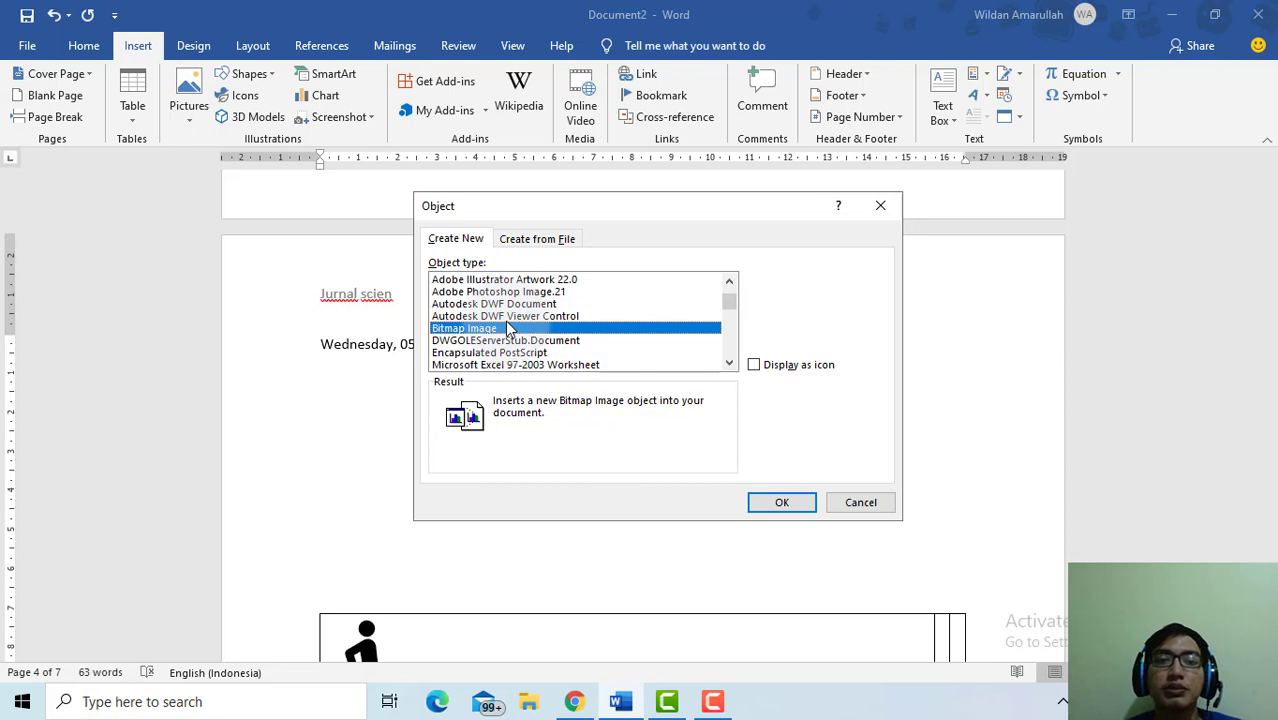
left_click(776, 506)
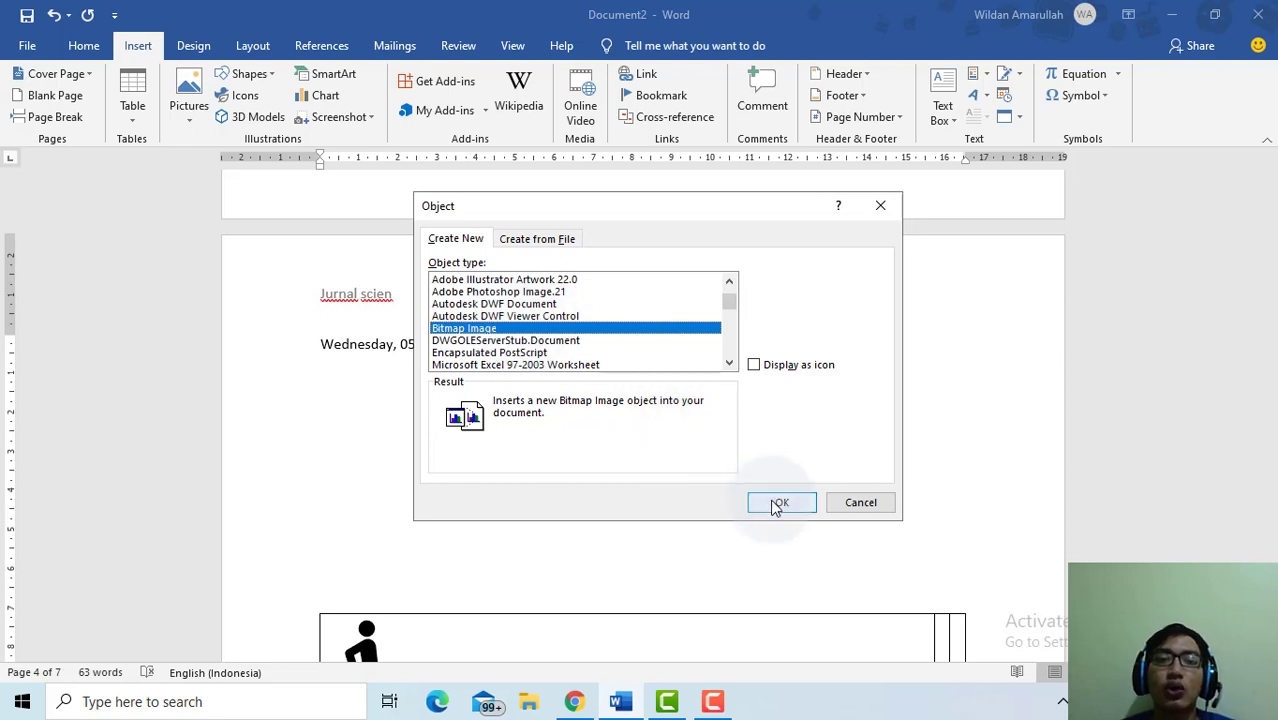
left_click(801, 503)
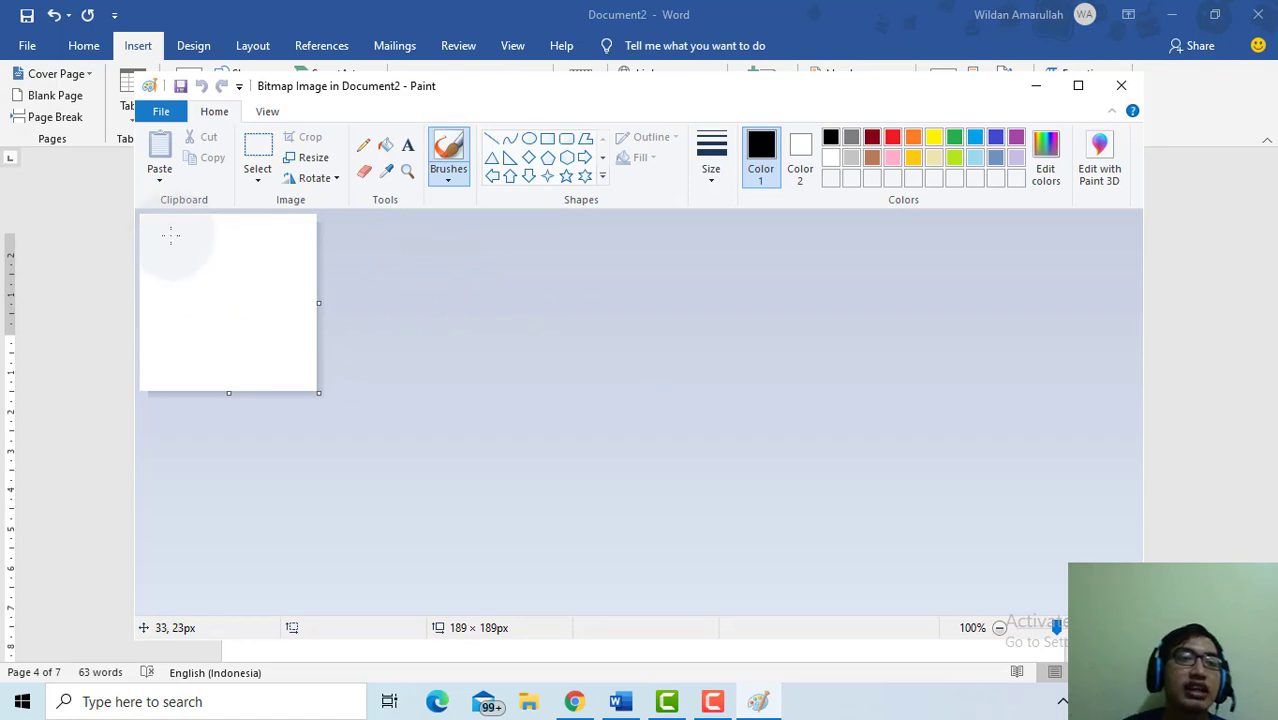
Draw a freehand black signature with an underline on the bitmap canvas in Paint, save it and return to the Word document.
mouse_move(172, 238)
left_mouse_down()
mouse_move(247, 226)
mouse_move(230, 290)
mouse_move(273, 265)
mouse_move(304, 348)
left_mouse_up()
mouse_move(148, 365)
left_mouse_down()
mouse_move(389, 317)
mouse_move(370, 316)
left_mouse_up()
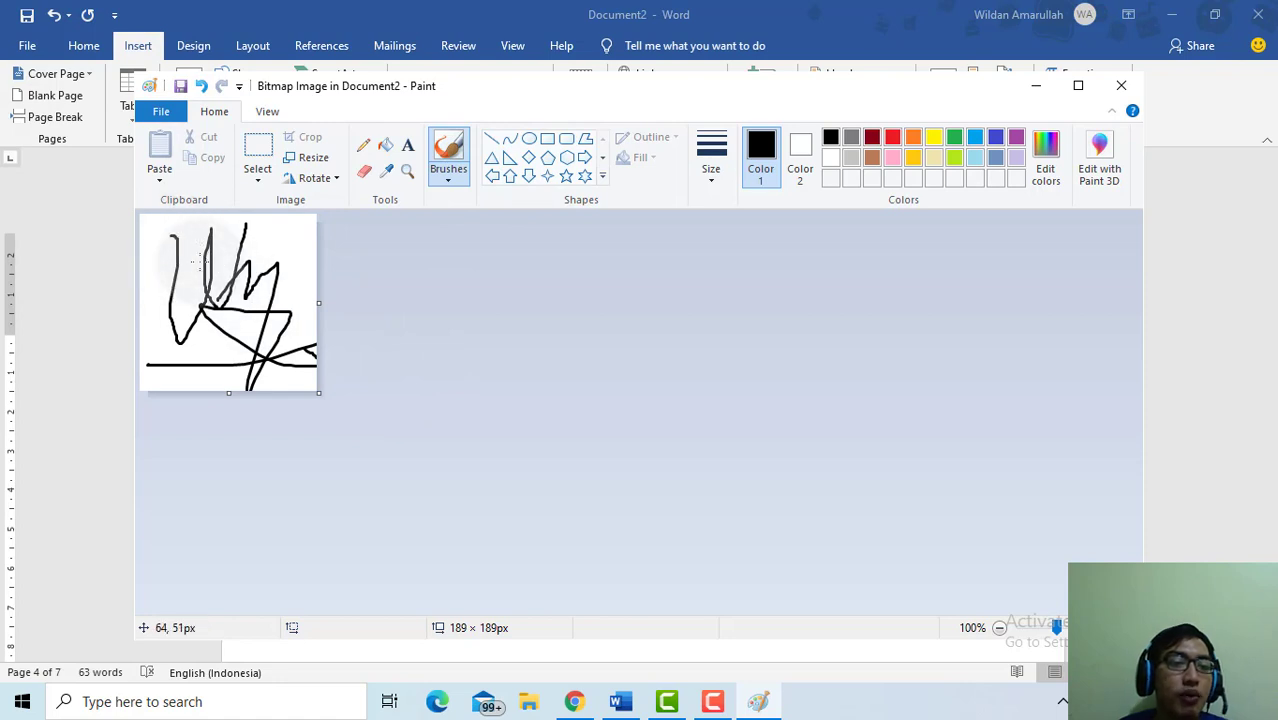
scroll(218, 274, "up", 2)
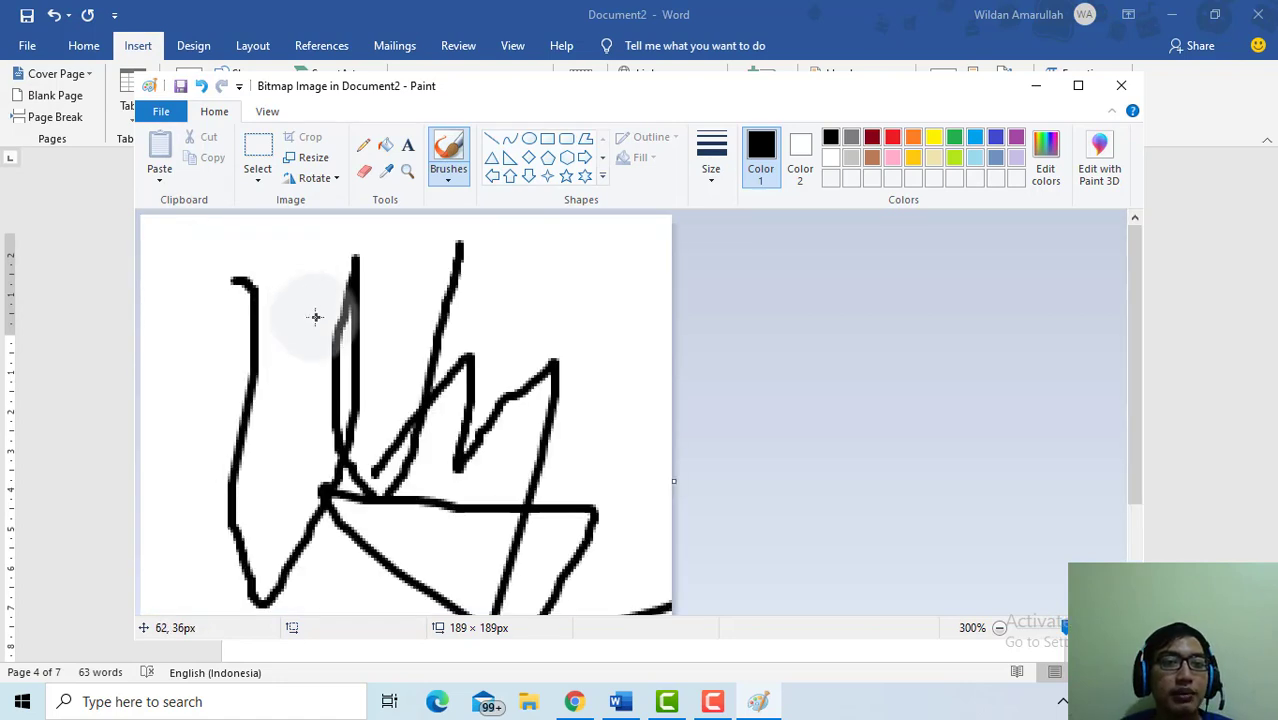
scroll(314, 313, "down", 1)
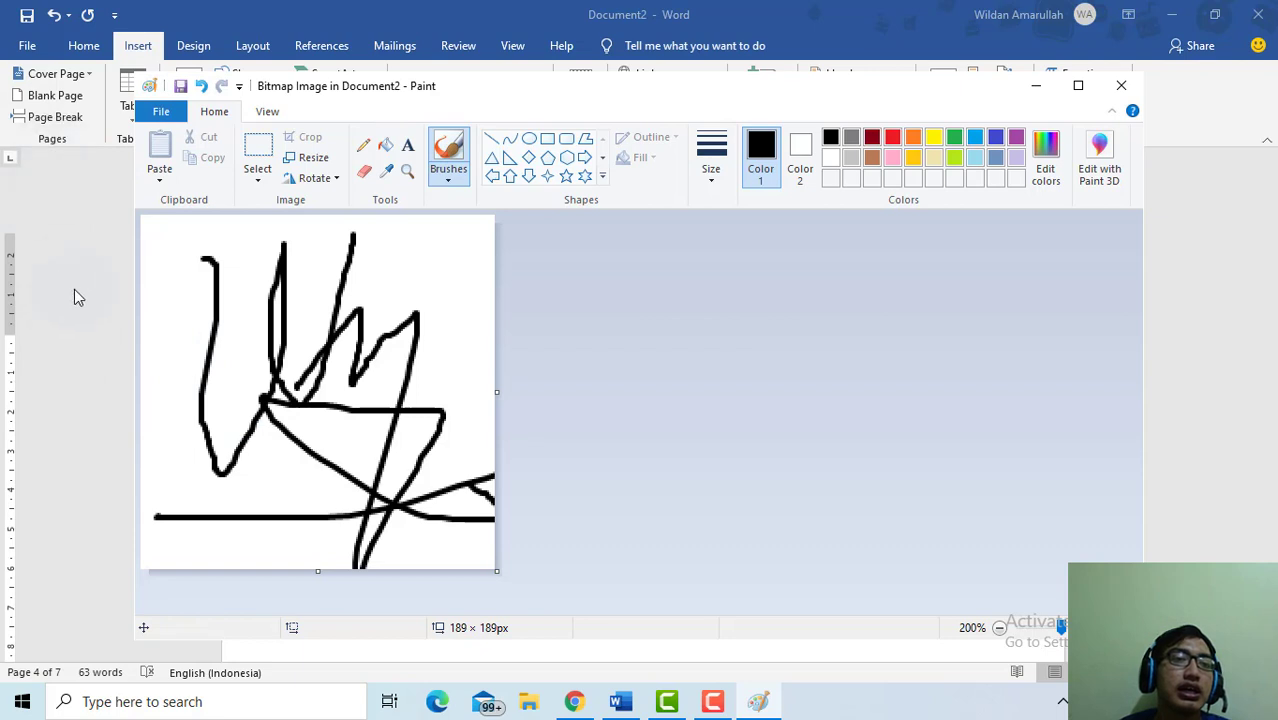
left_click(181, 87)
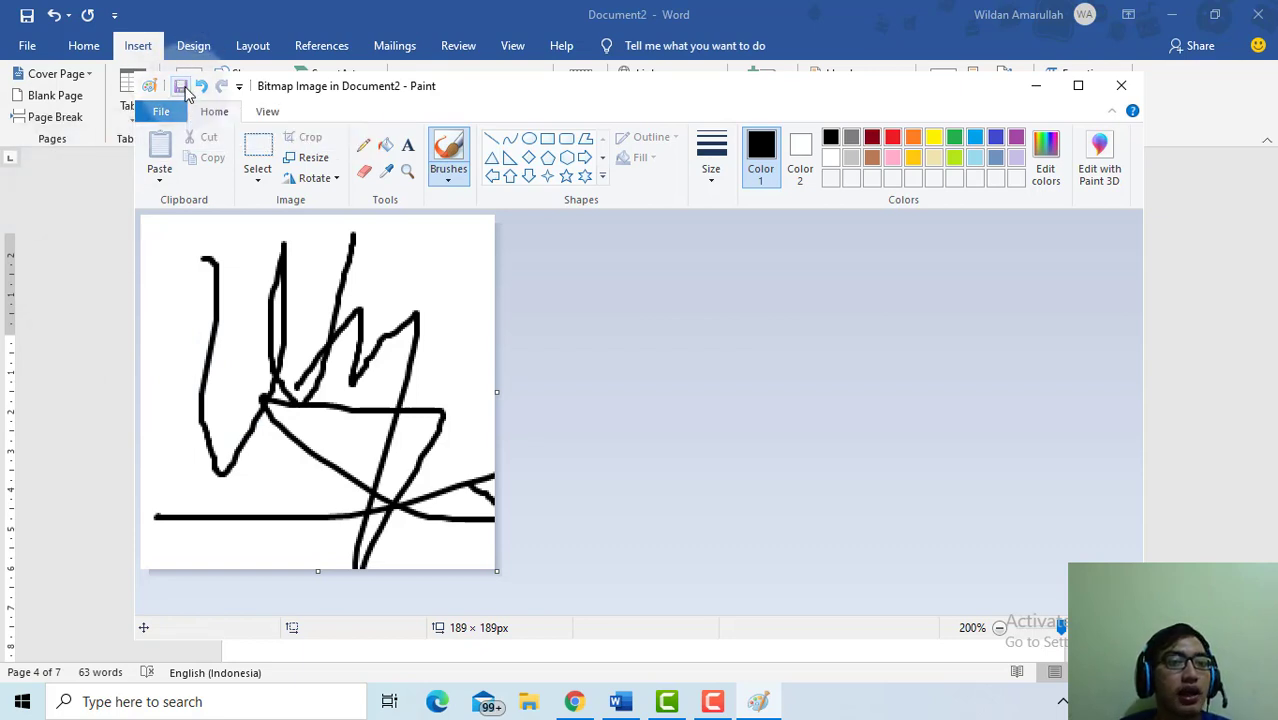
left_click(1119, 88)
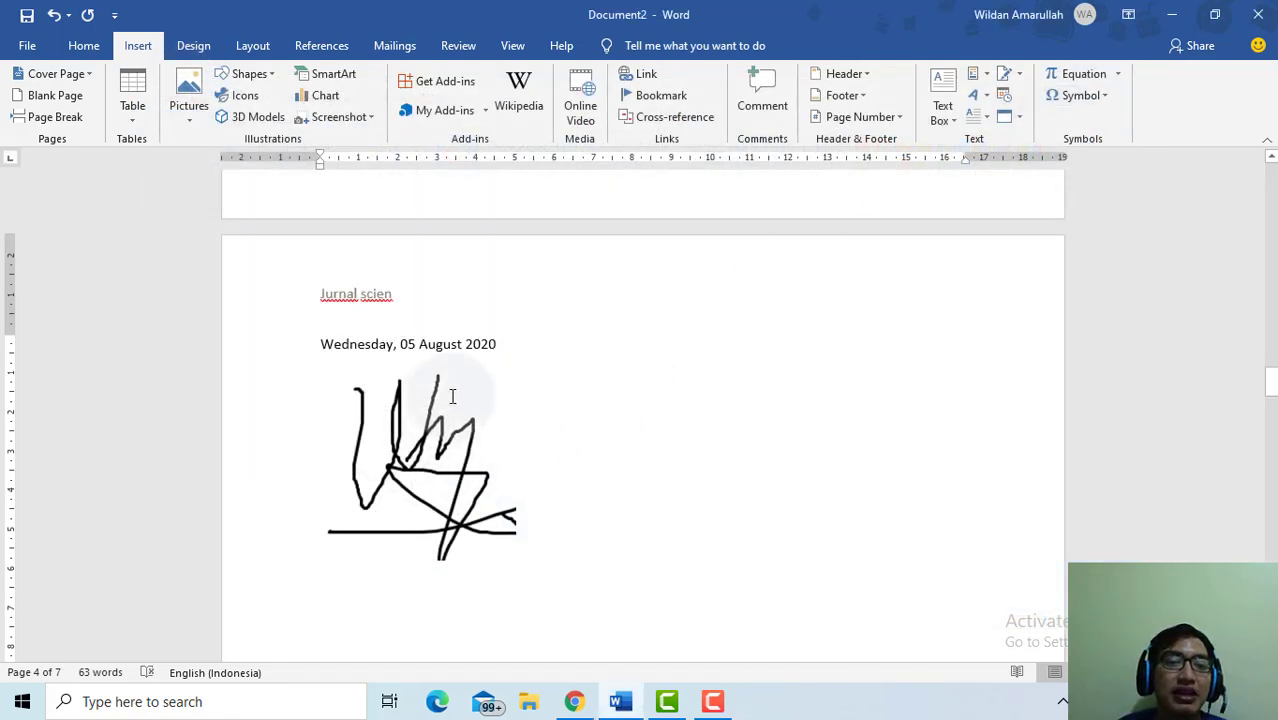
left_click(405, 462)
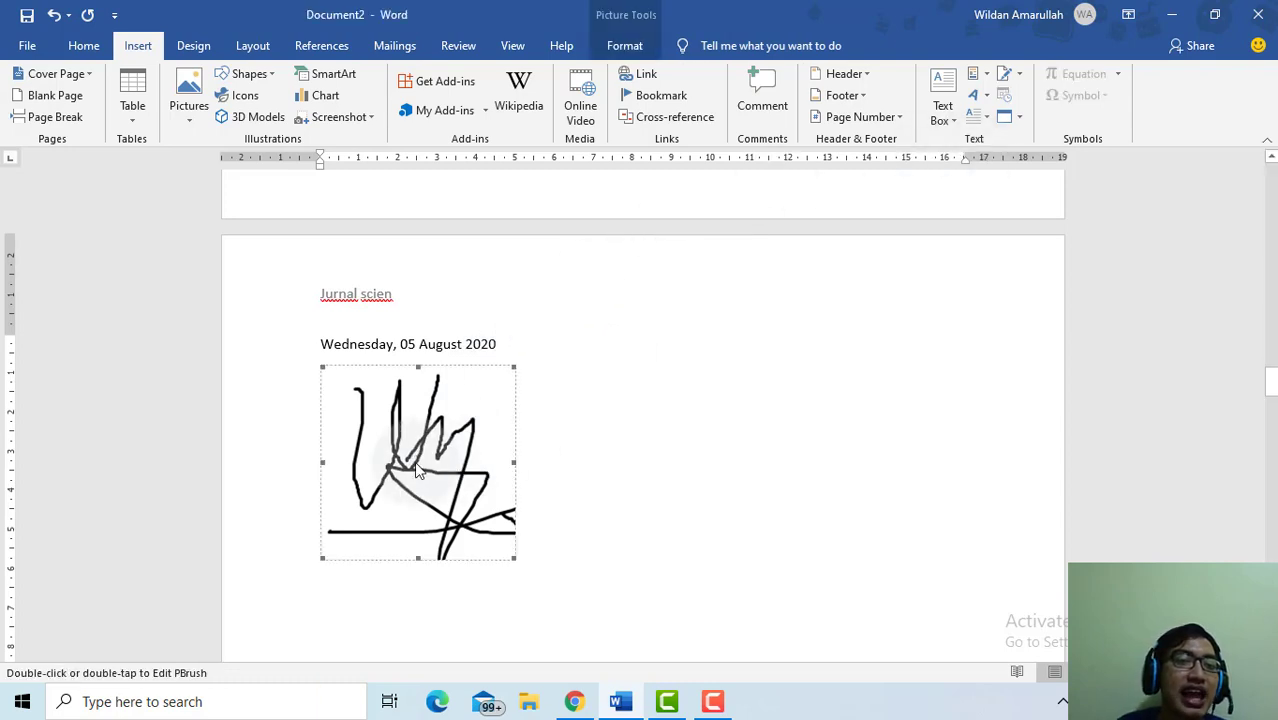
left_click_drag(416, 464, 482, 462)
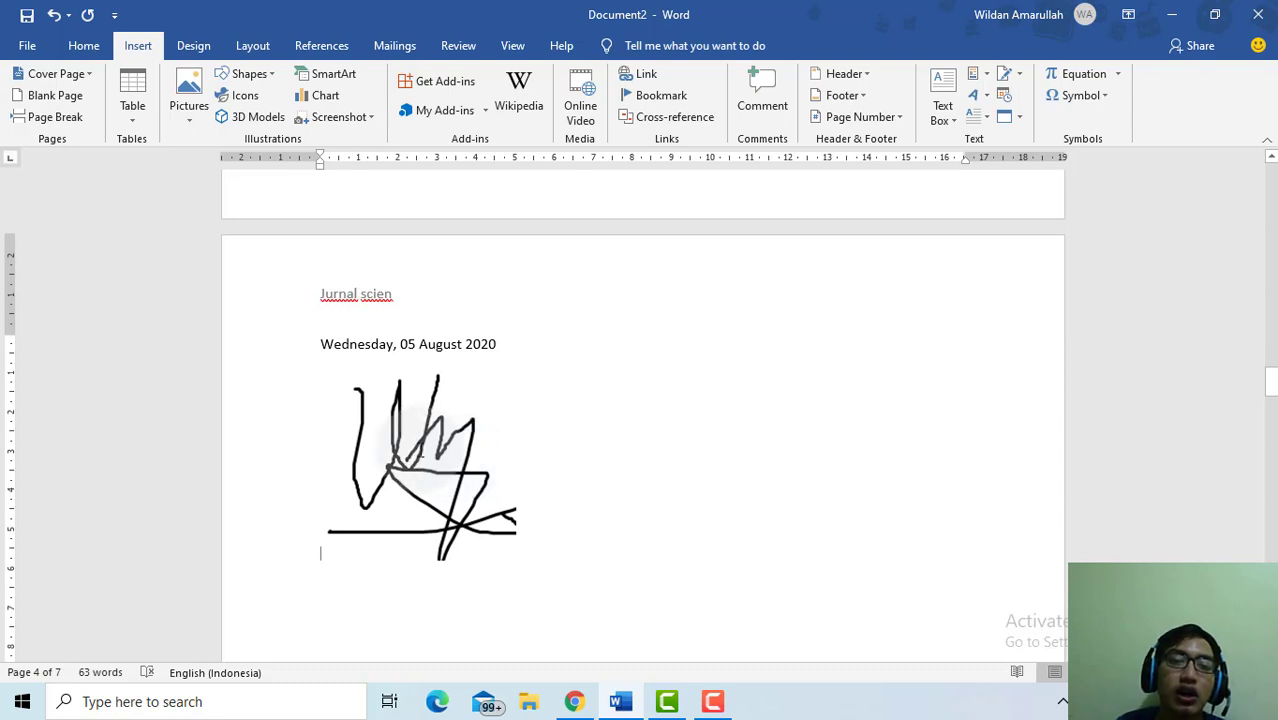
left_click(412, 445)
Insert a new blank equation on the line below the signature drawing on page 4.
left_click(340, 580)
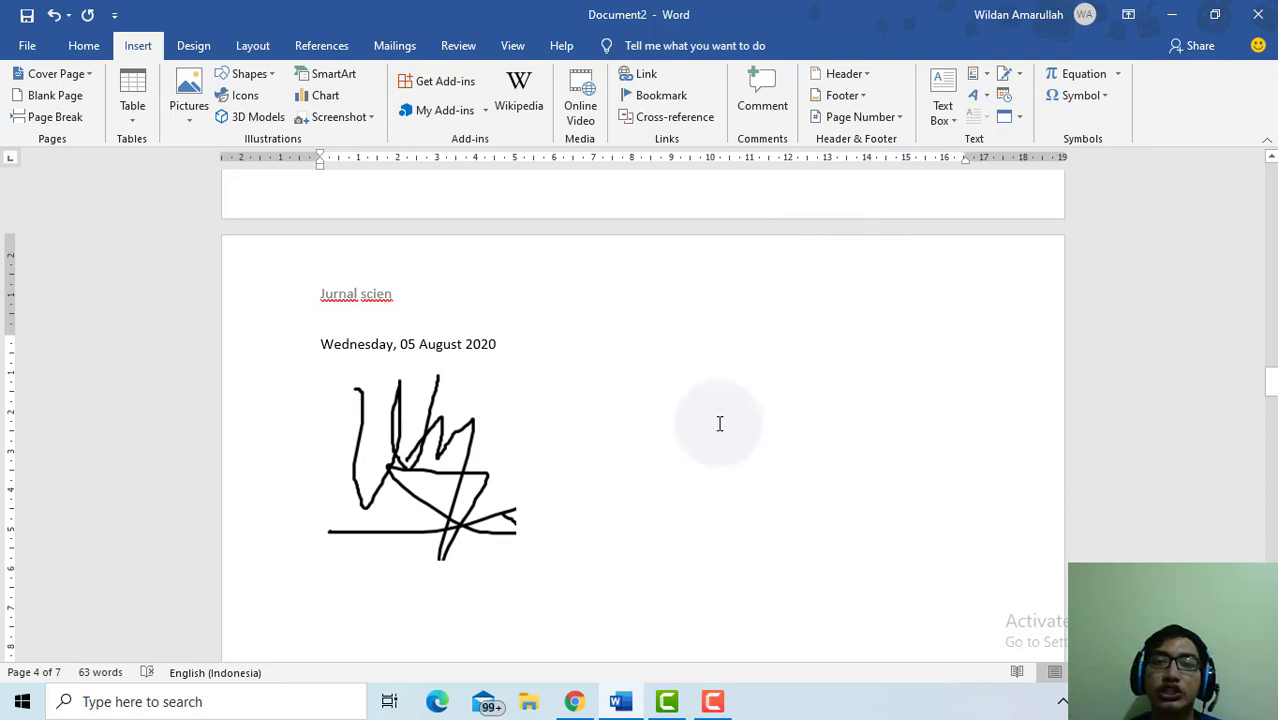
left_click(1118, 77)
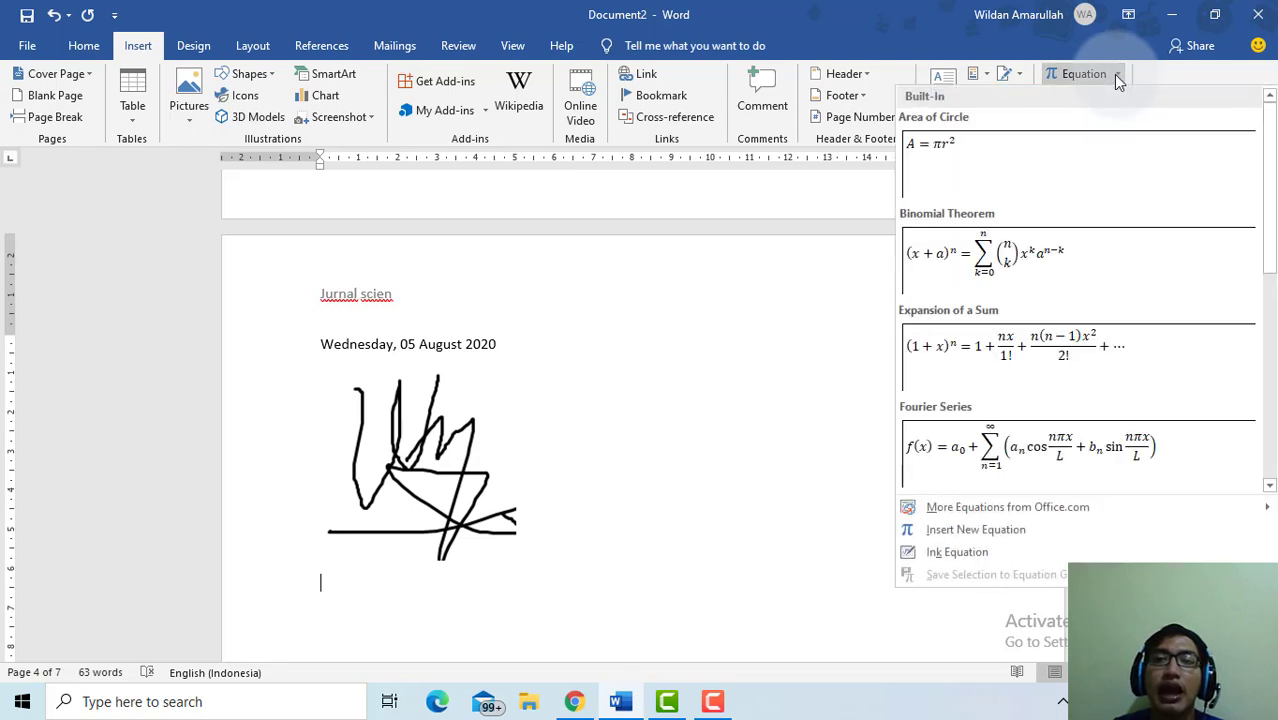
left_click(1073, 80)
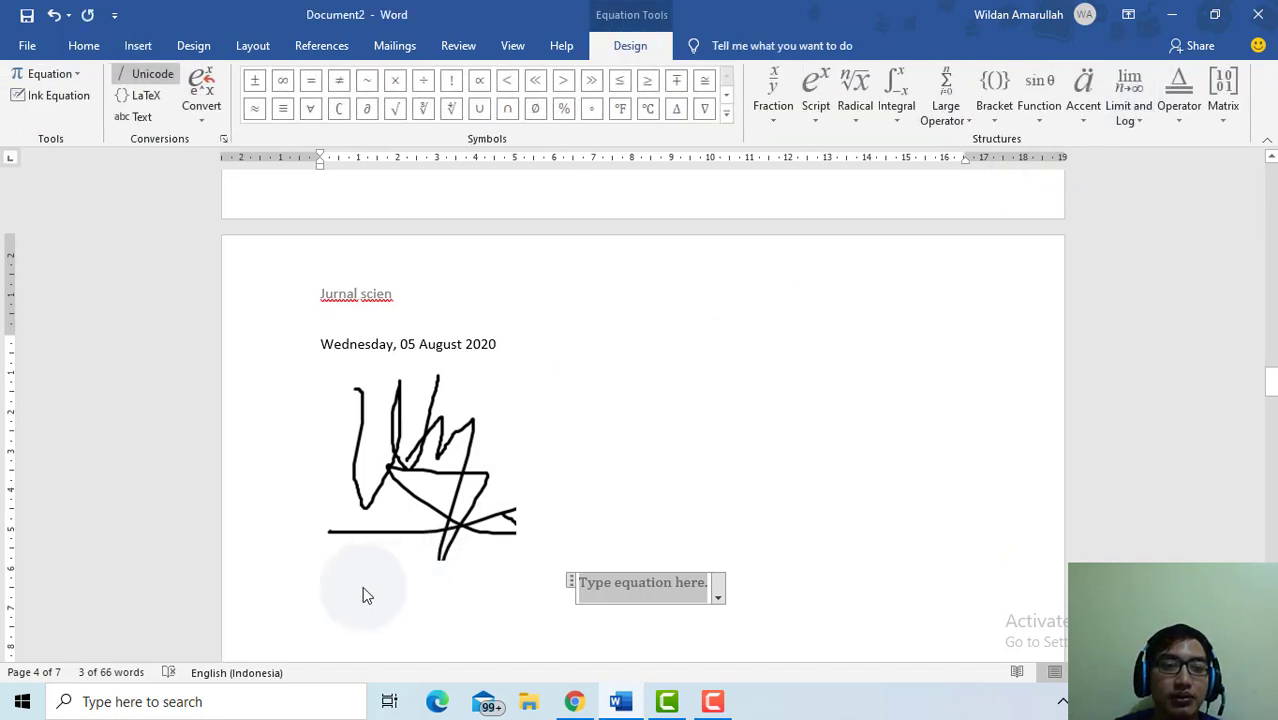
Replace the blank equation below the signature drawing with the built-in Binomial Theorem equation.
left_click(92, 47)
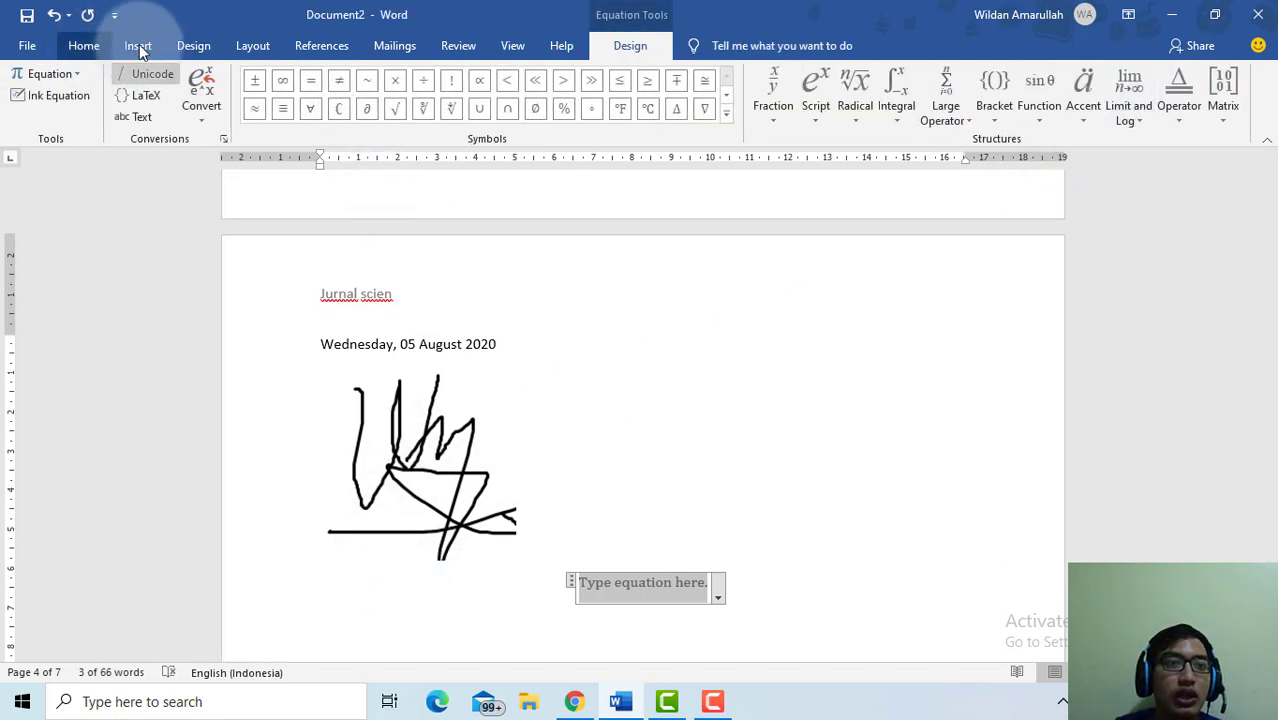
left_click(138, 46)
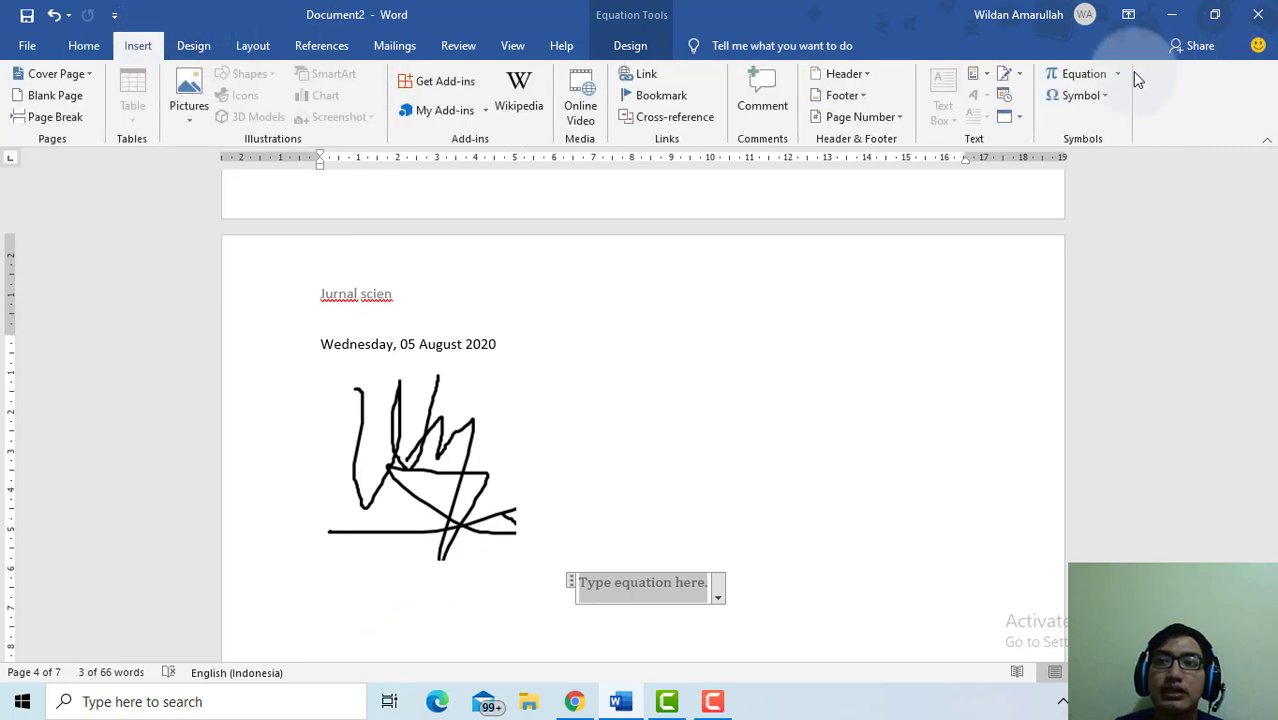
left_click(1080, 74)
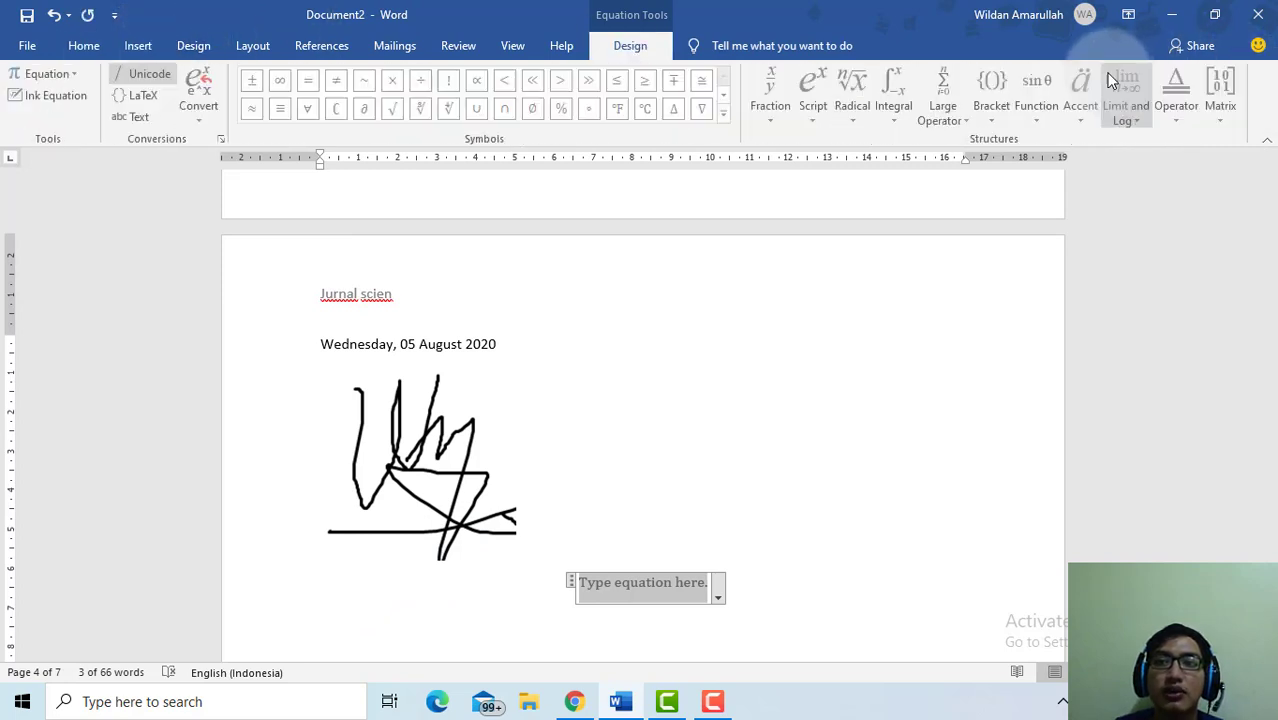
left_click(138, 46)
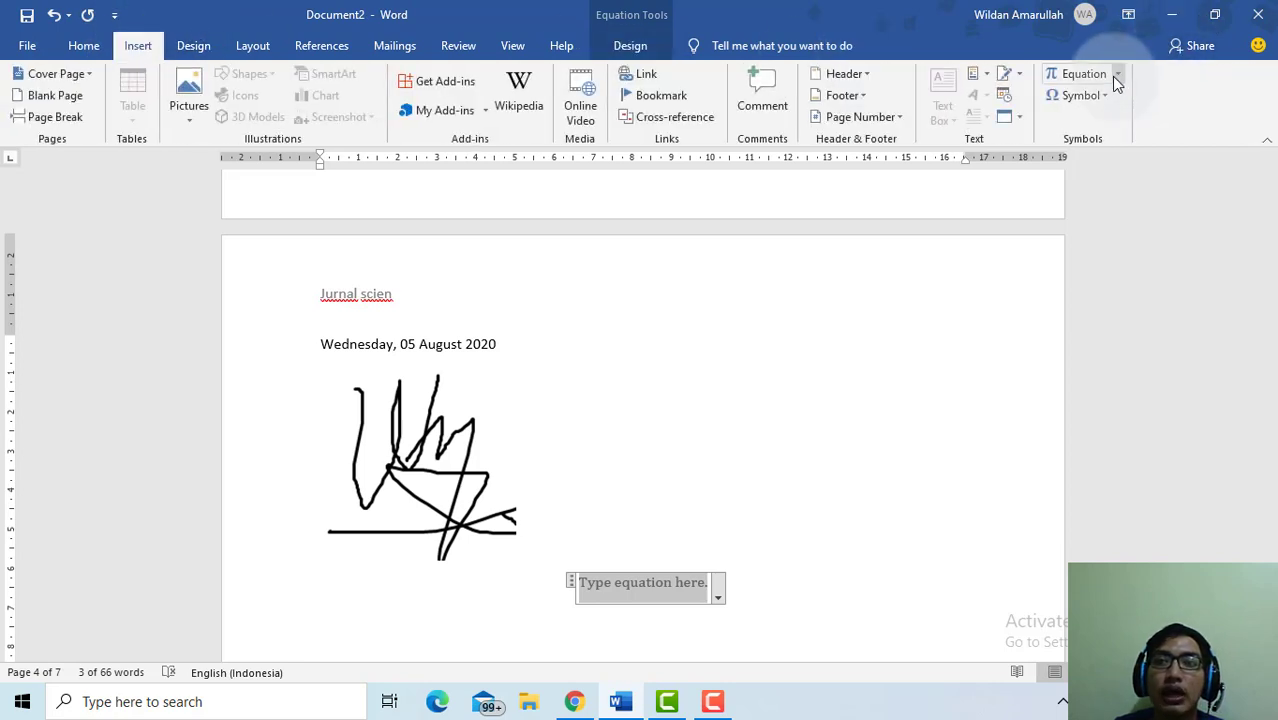
left_click(1116, 75)
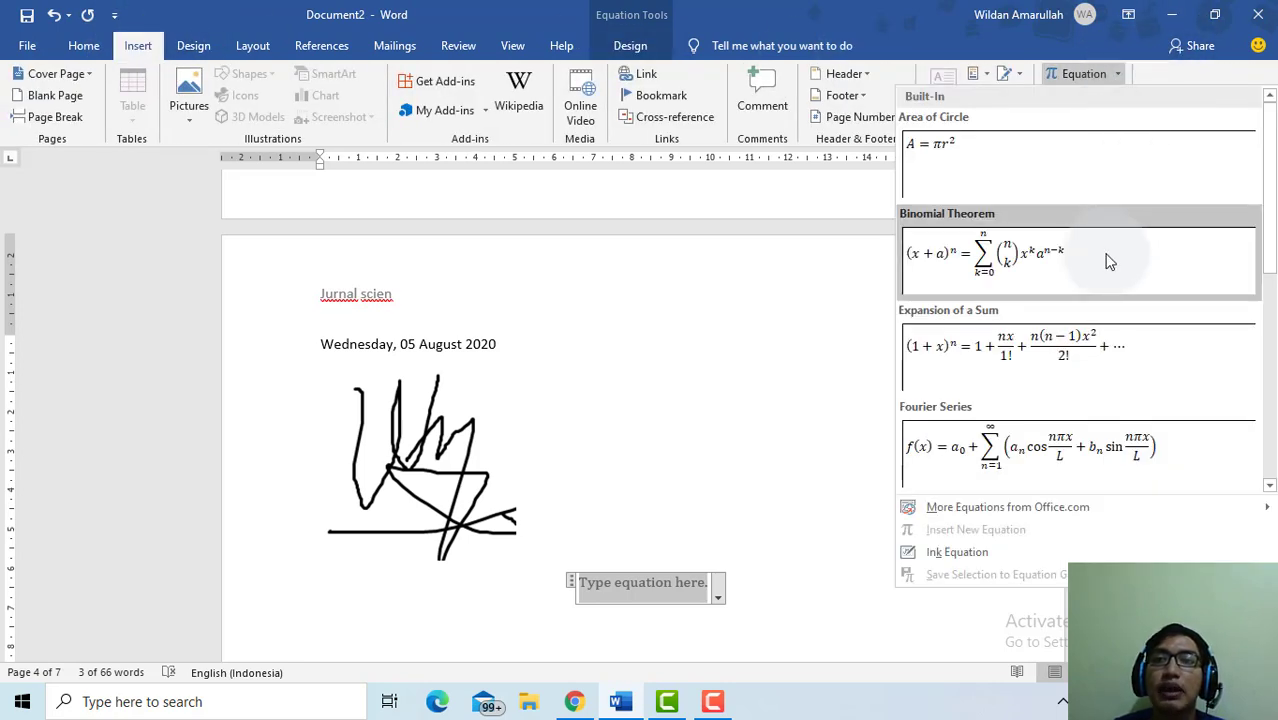
scroll(1108, 262, "down", 5)
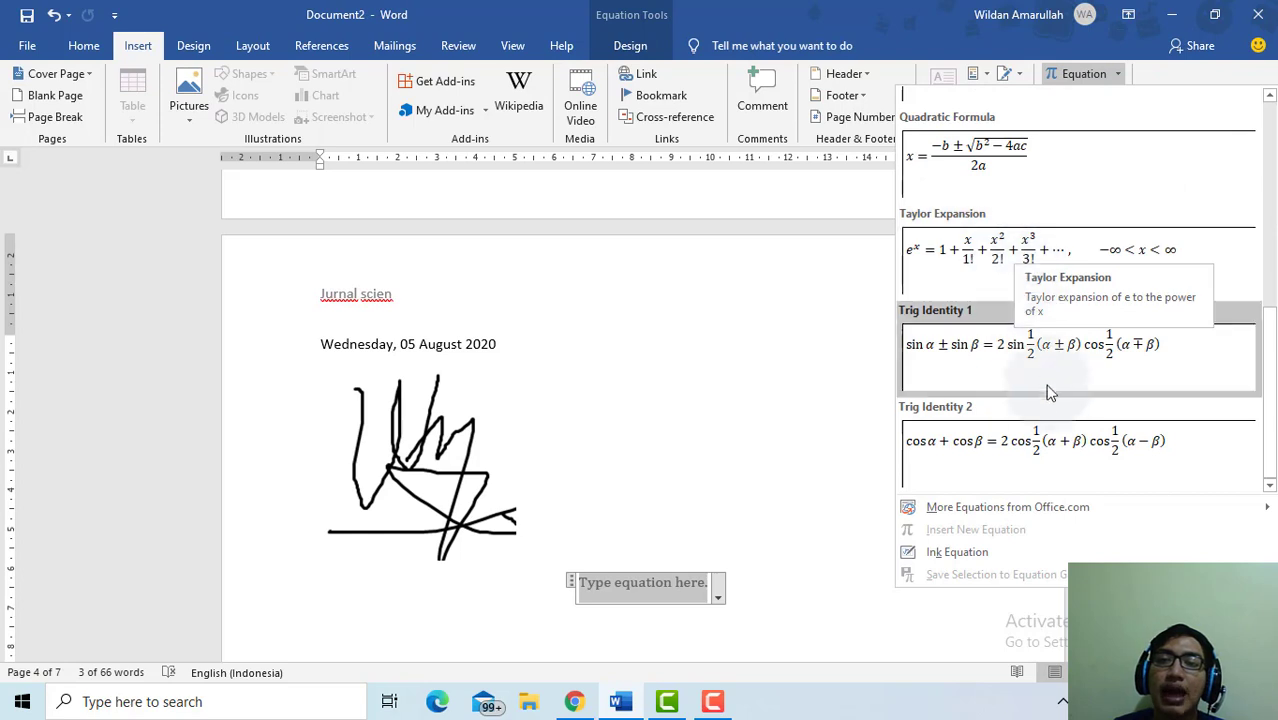
scroll(1050, 380, "up", 5)
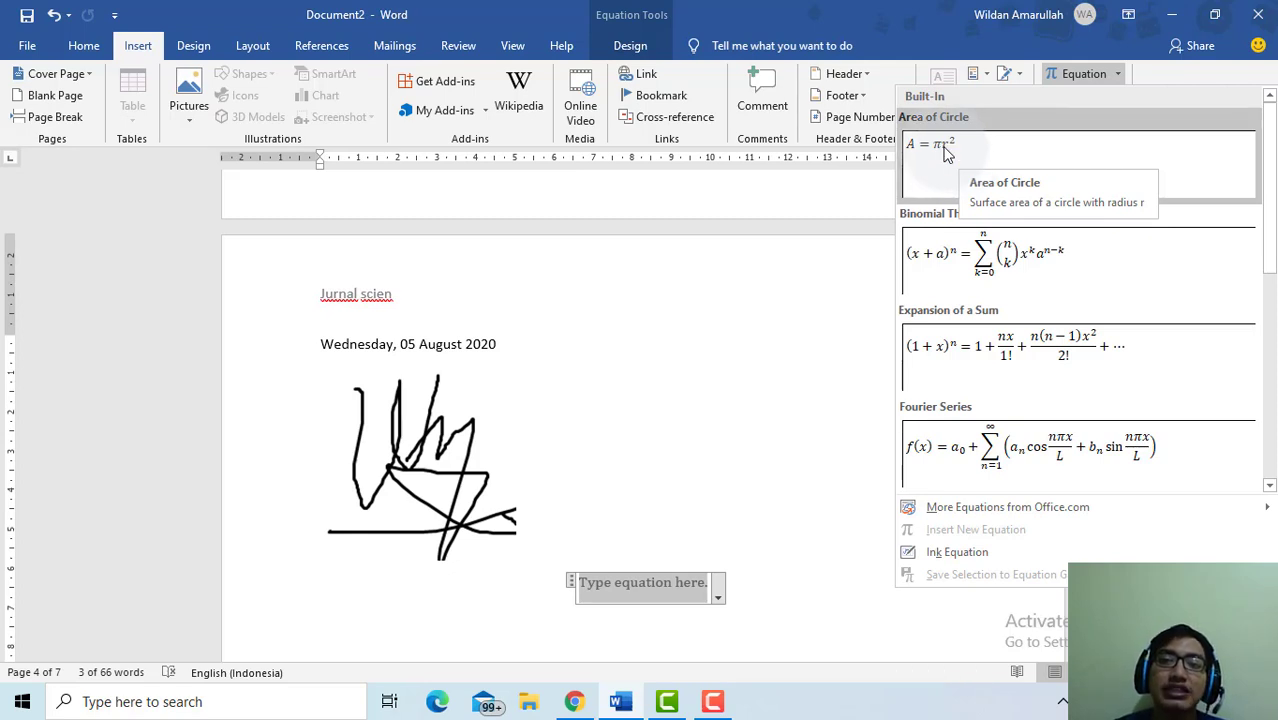
left_click(994, 266)
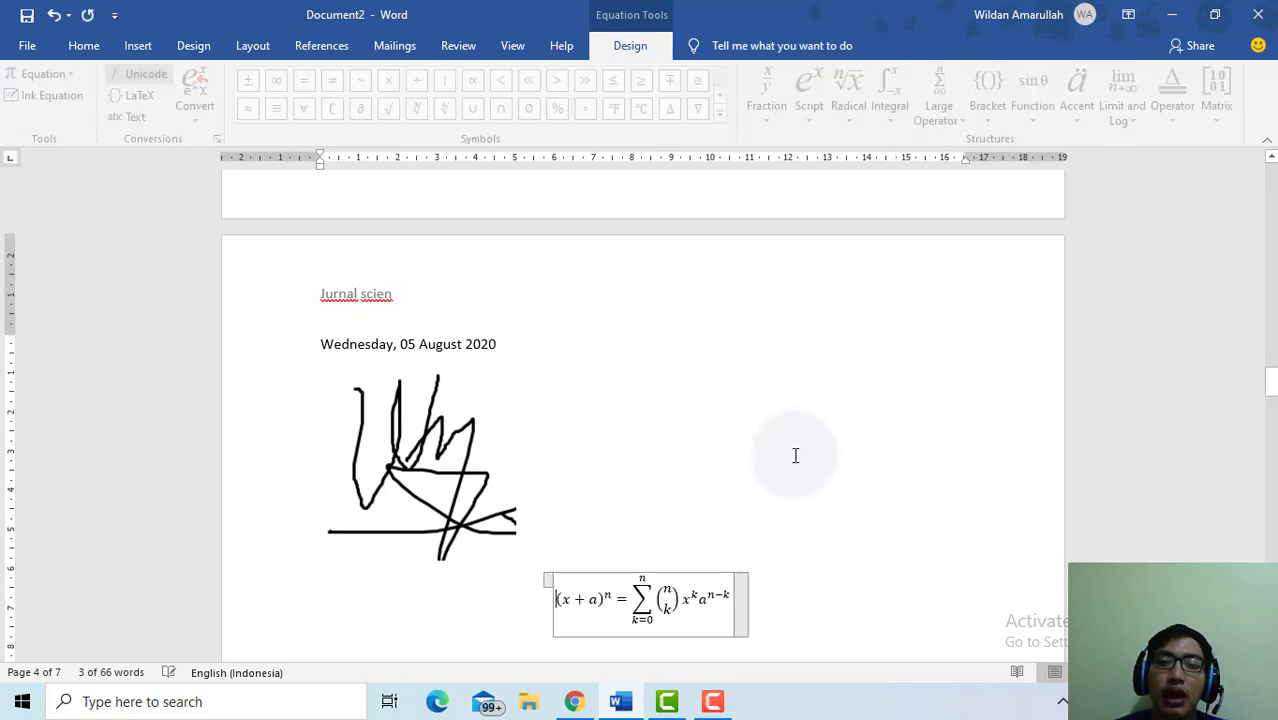
Change the exponent of (x + a) to 3 and the upper limit of the summation to 2 in the binomial equation.
scroll(628, 537, "down", 3)
left_click(610, 449)
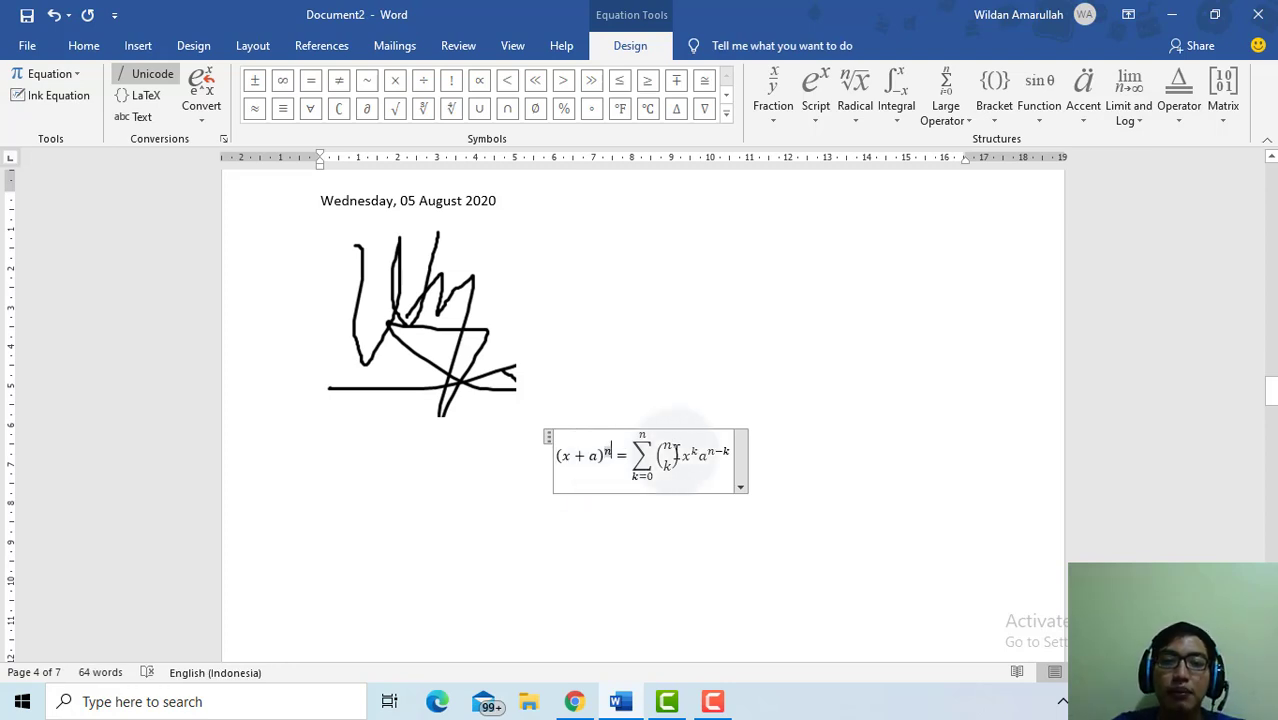
key("BackSpace")
type("3")
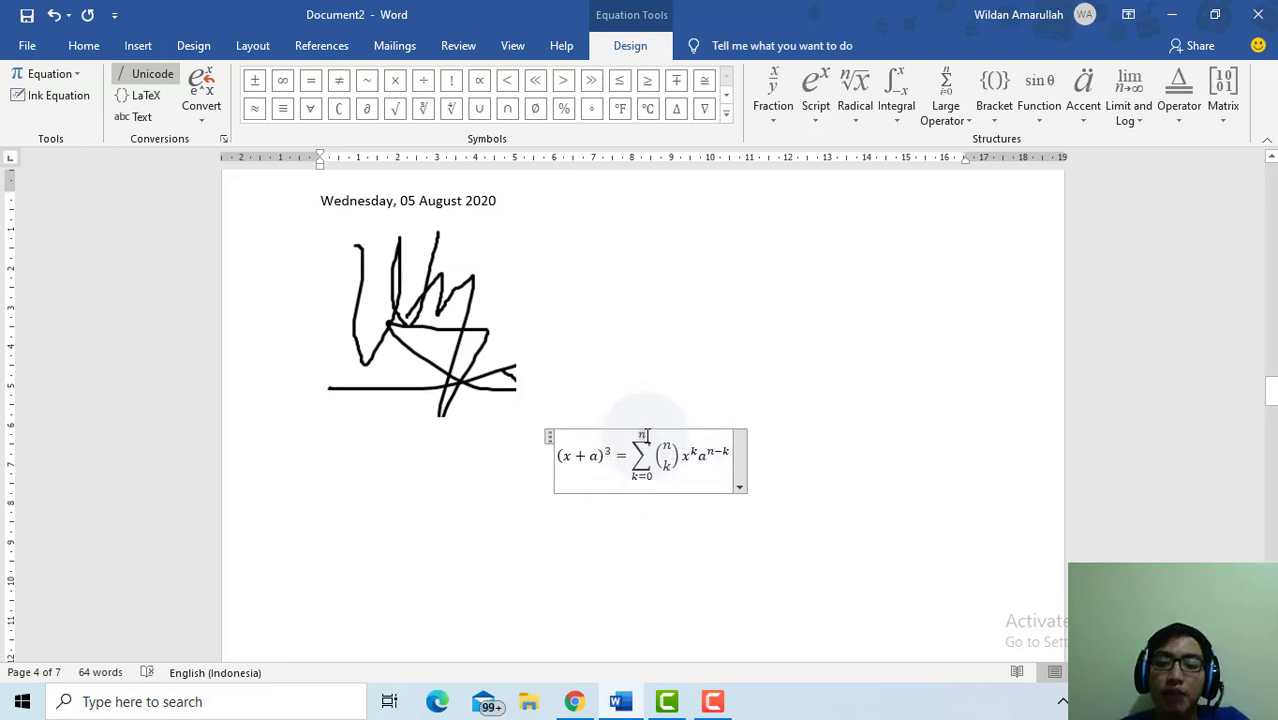
left_click(647, 436)
key("BackSpace")
type("2")
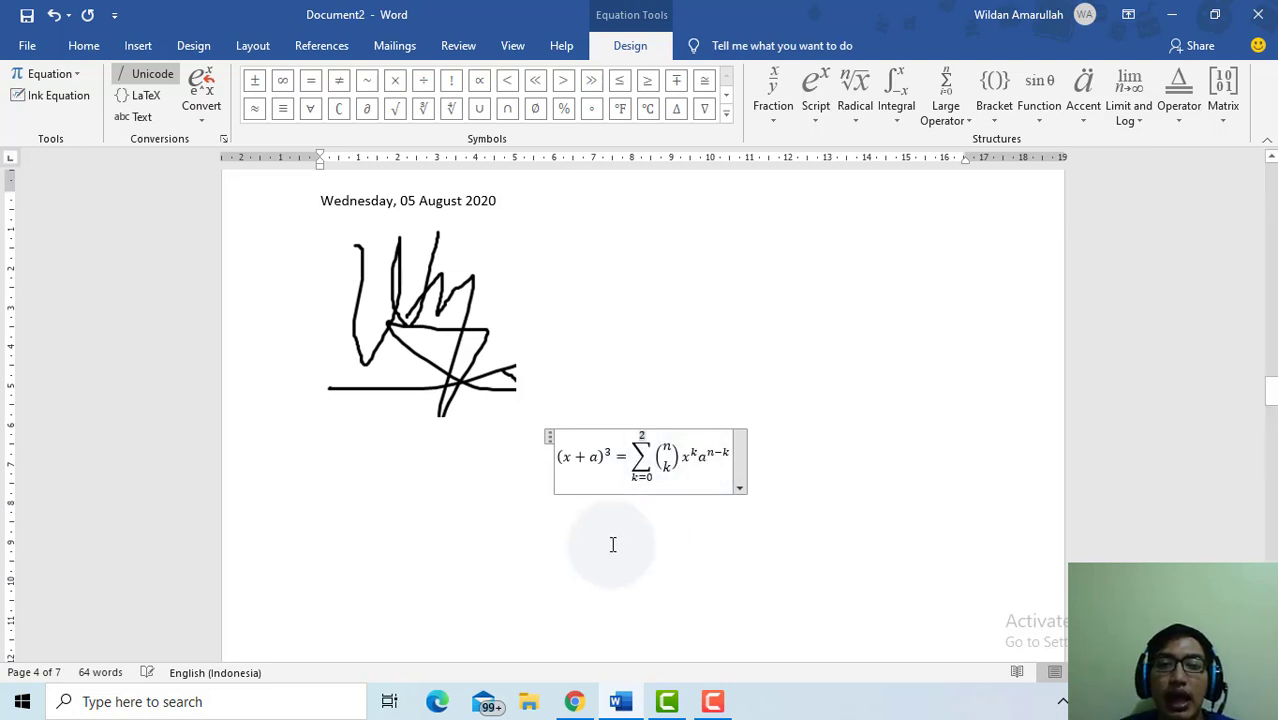
Insert a new equation on the empty line below the binomial equation and add an empty skewed fraction to it.
left_click(434, 523)
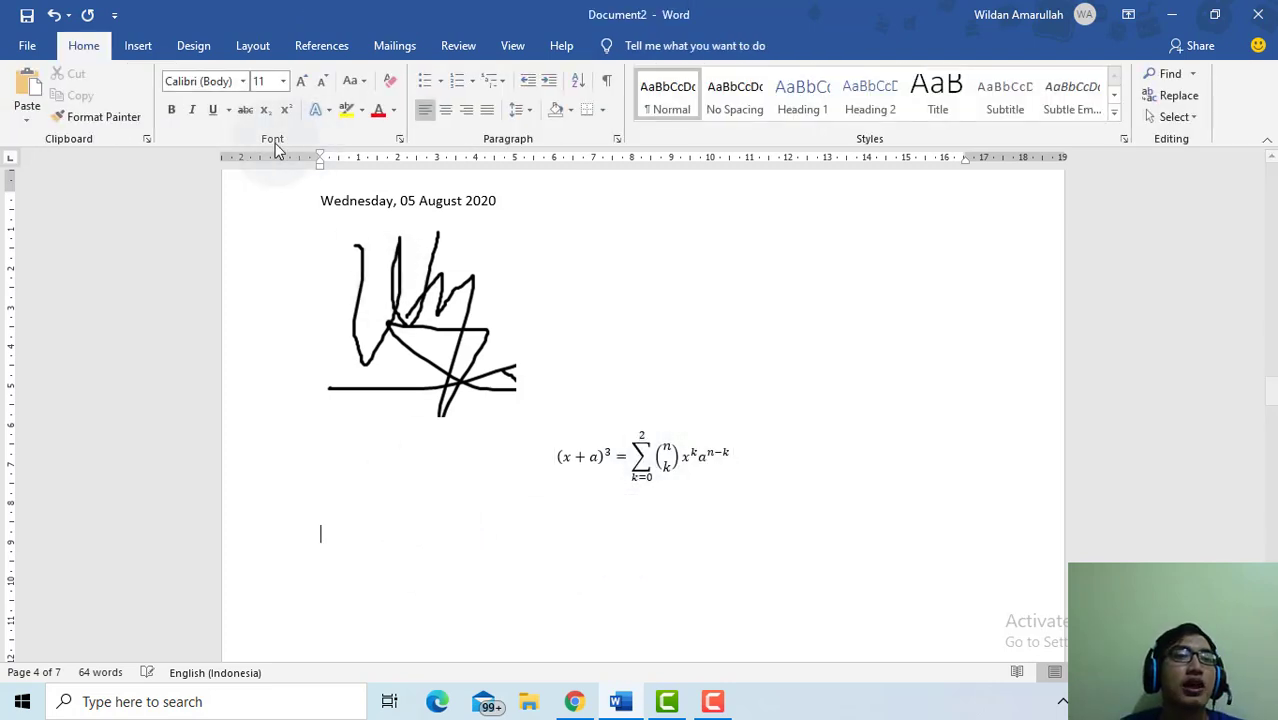
left_click(138, 47)
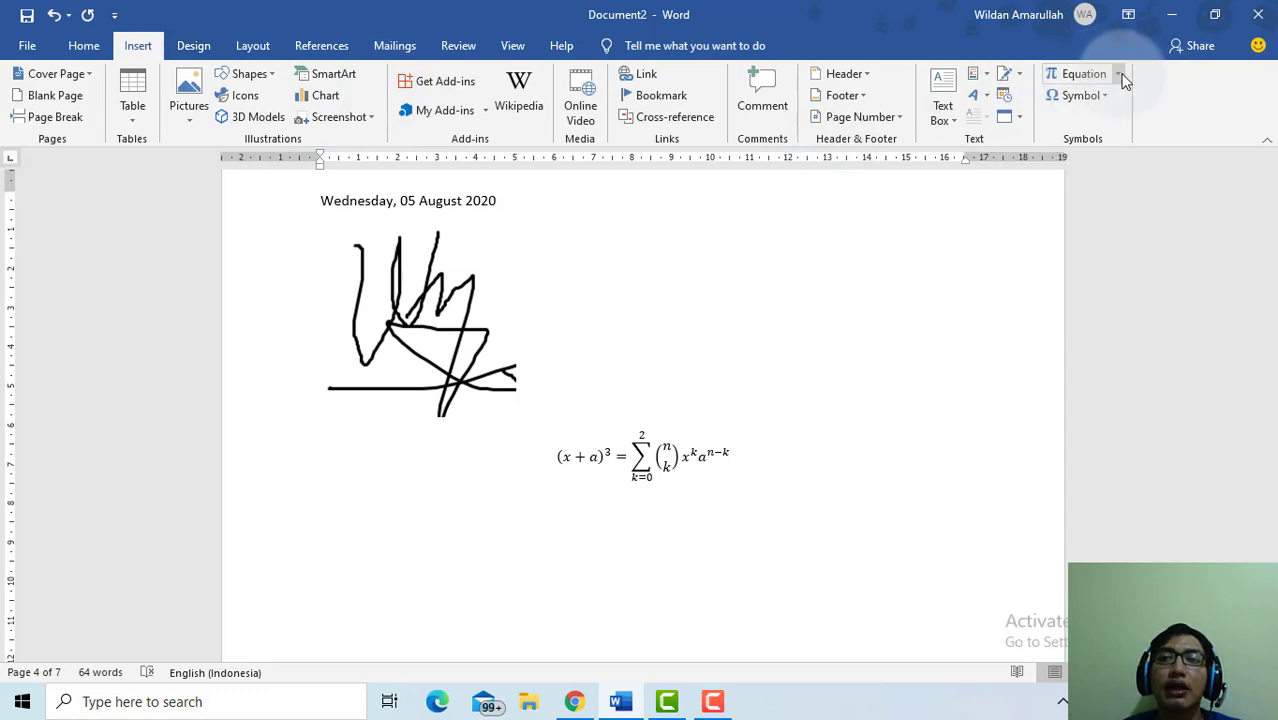
left_click(1070, 77)
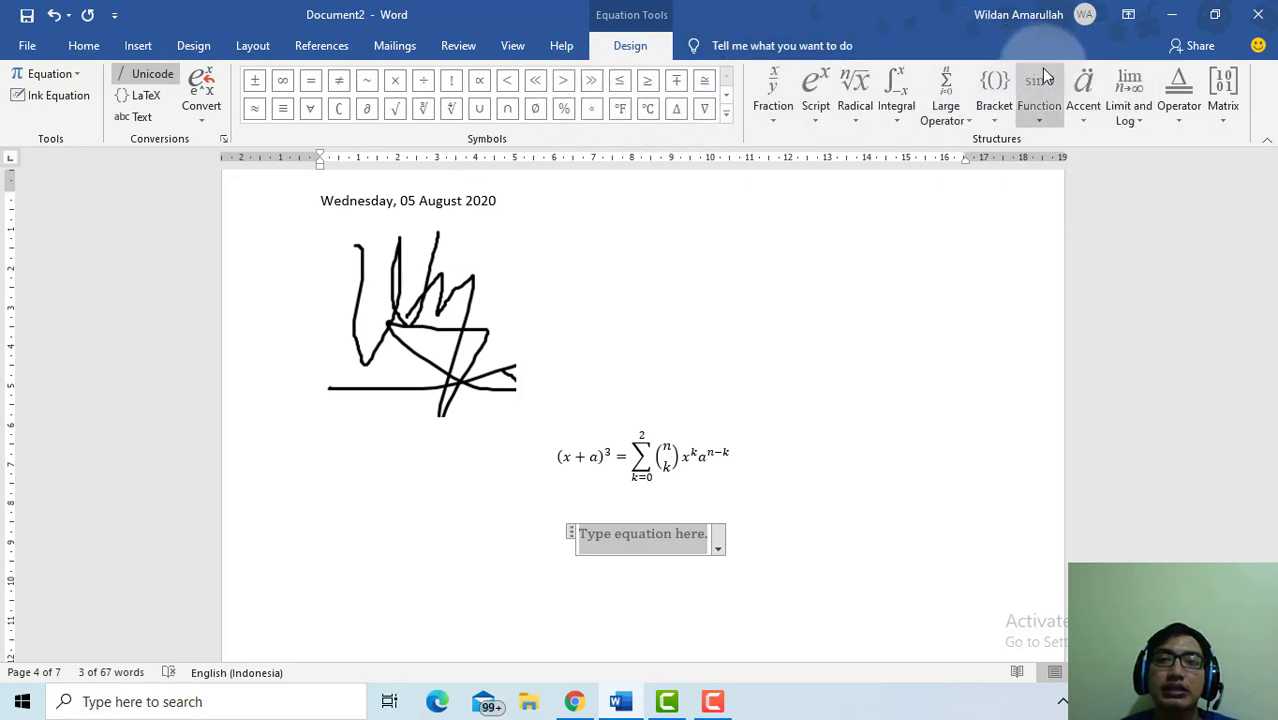
left_click(770, 88)
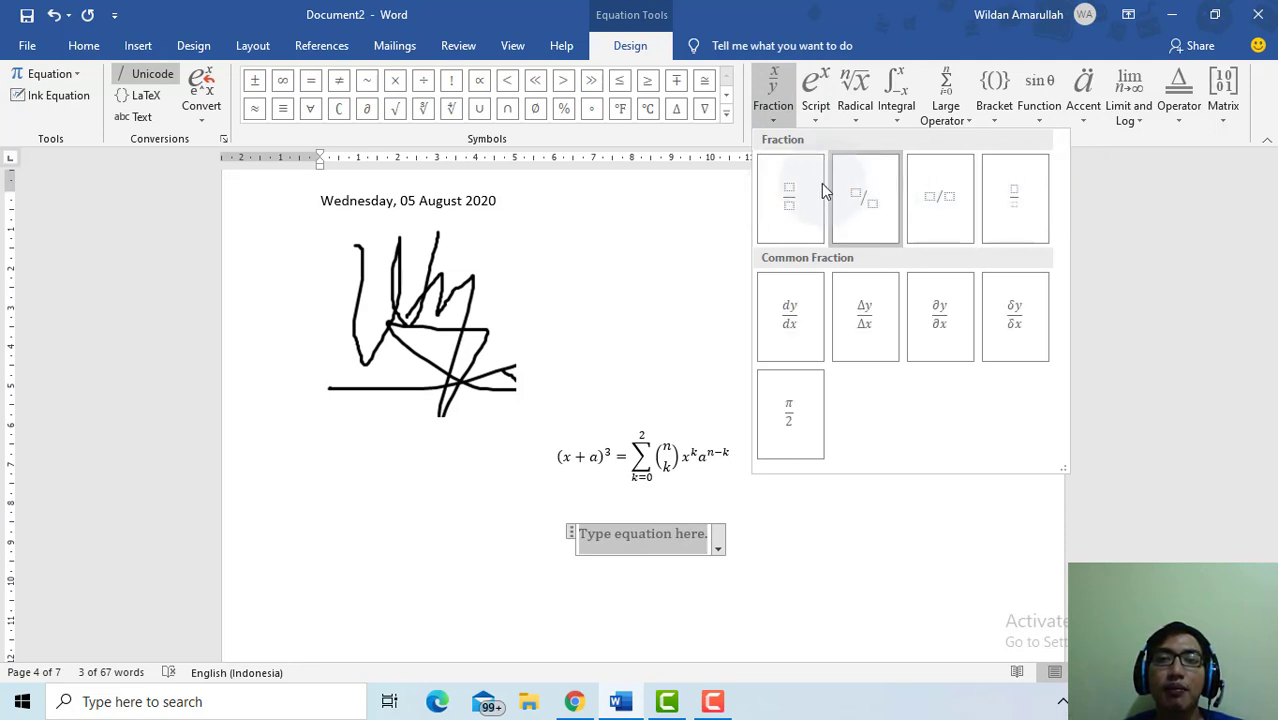
left_click(872, 199)
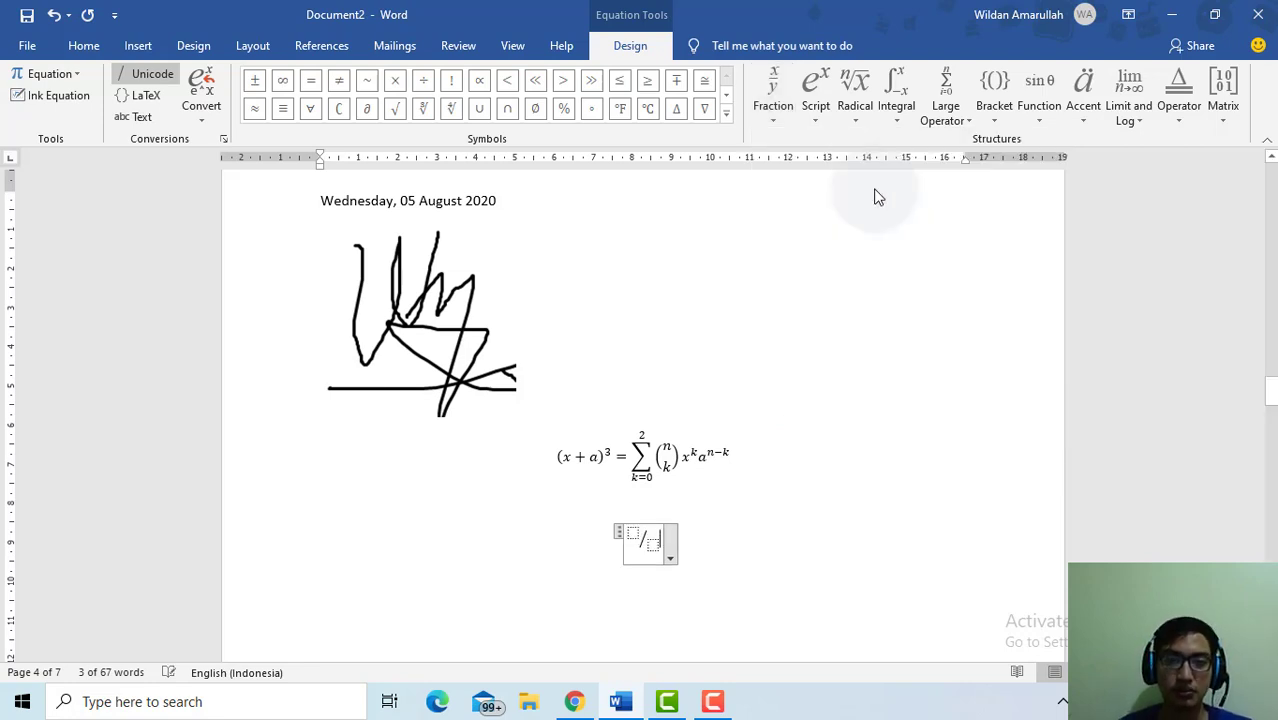
Fill in the skewed fraction with numerator 2 and denominator 3, and leave the equation.
left_click(633, 531)
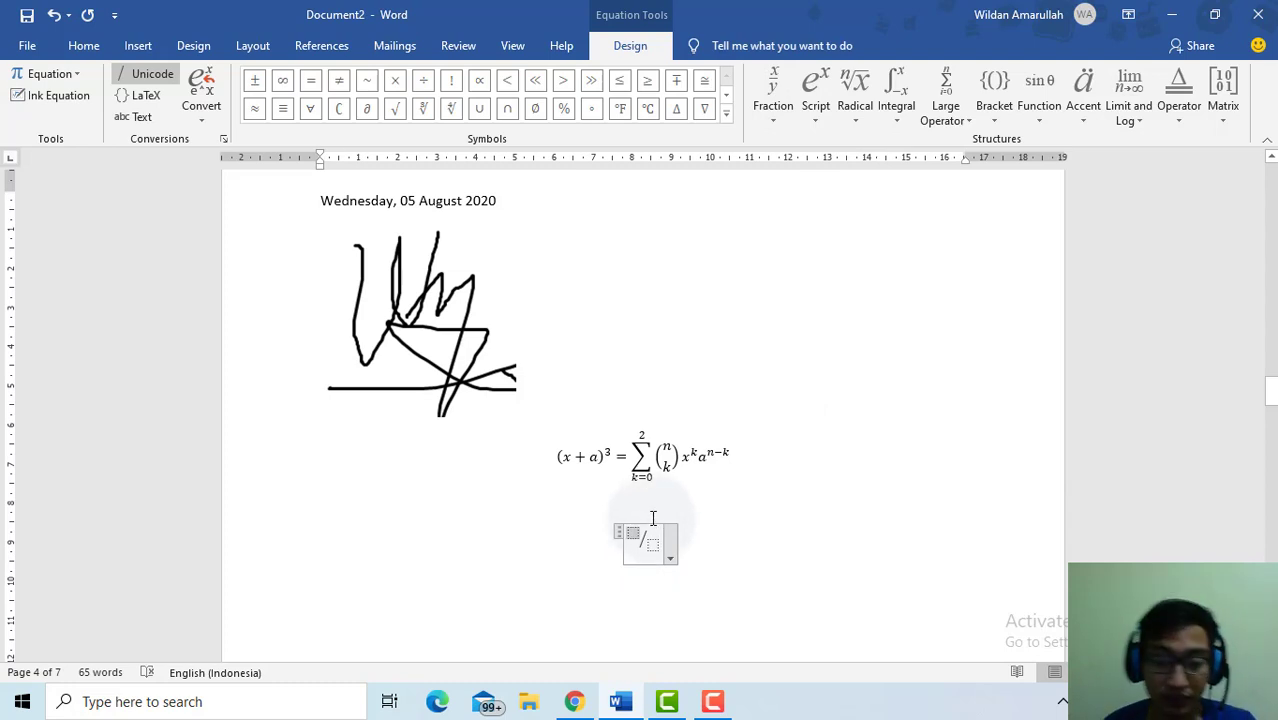
type("2/")
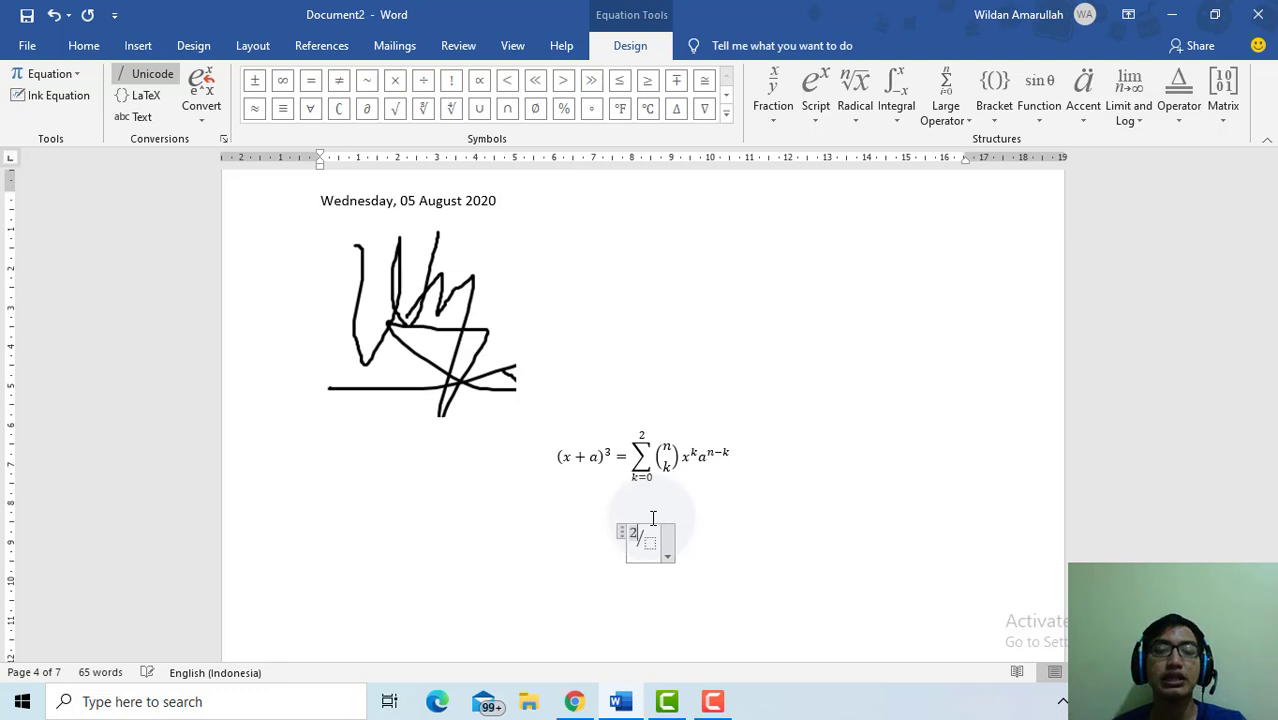
left_click(651, 548)
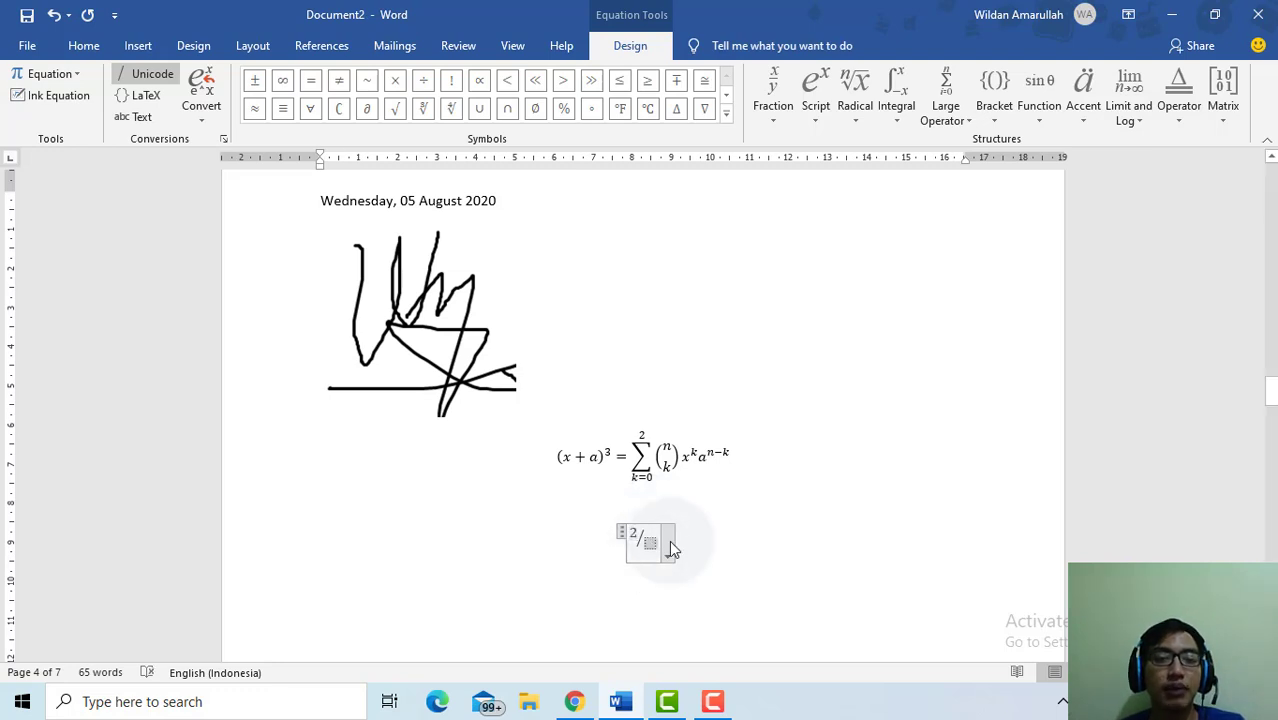
type("3")
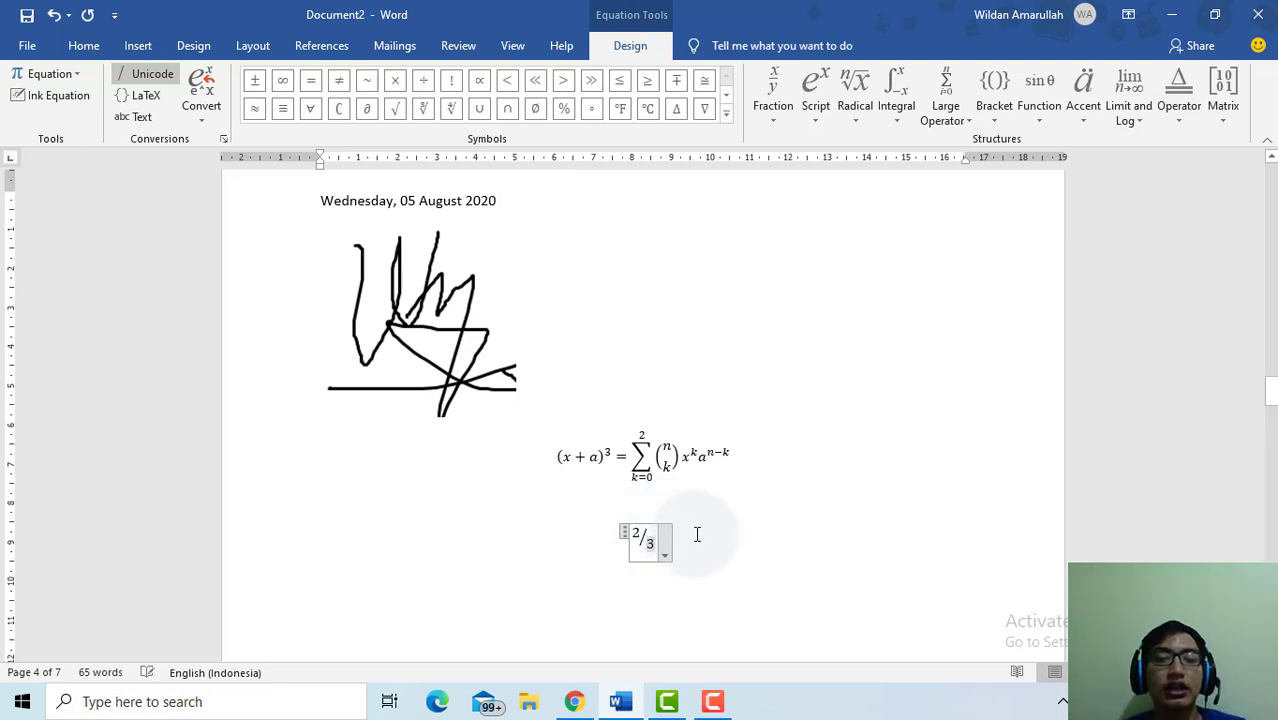
left_click(696, 515)
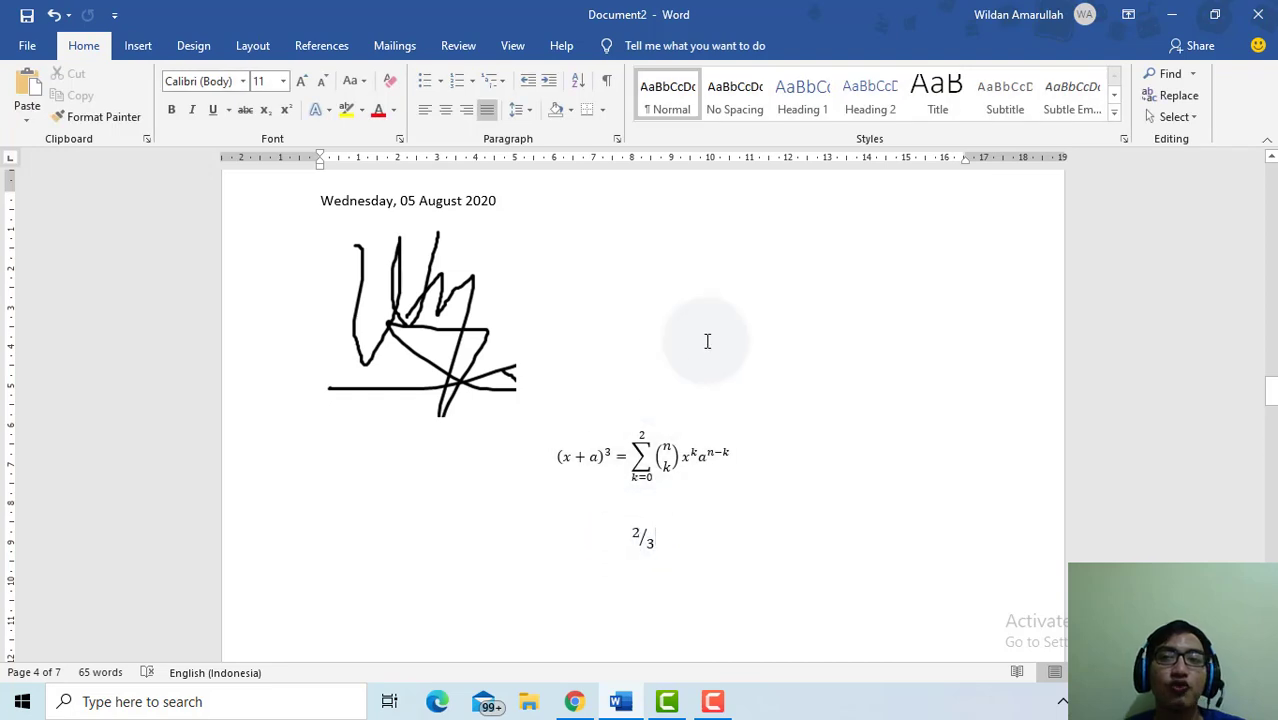
Insert the N-Ary Summation symbol (∑) directly after the 2/3 fraction.
left_click(138, 45)
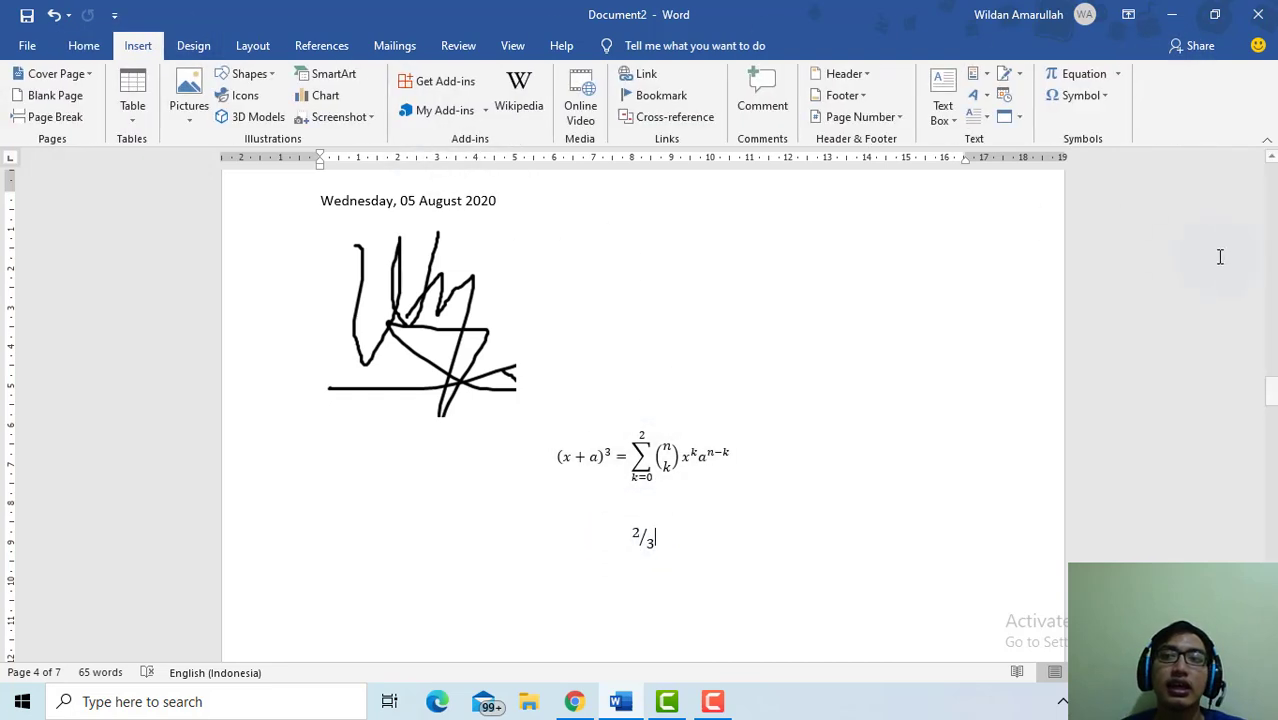
left_click(1081, 104)
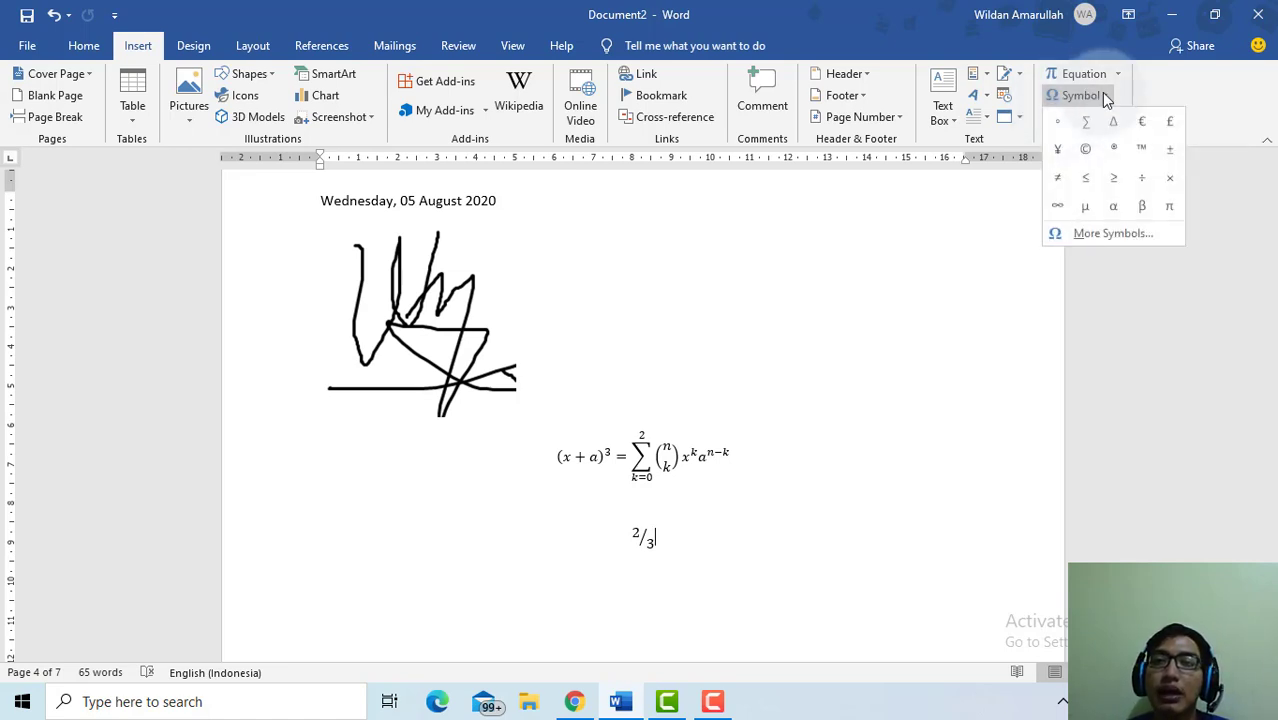
left_click(1107, 100)
left_click(1092, 103)
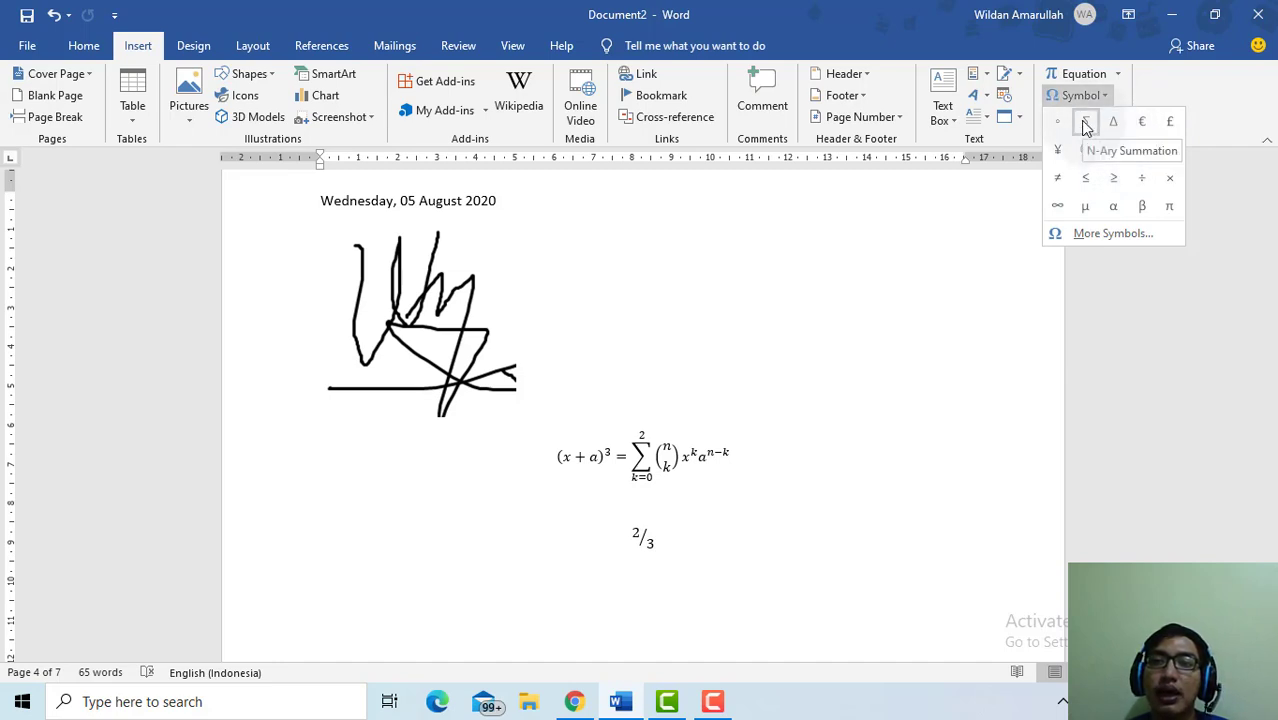
left_click(1085, 122)
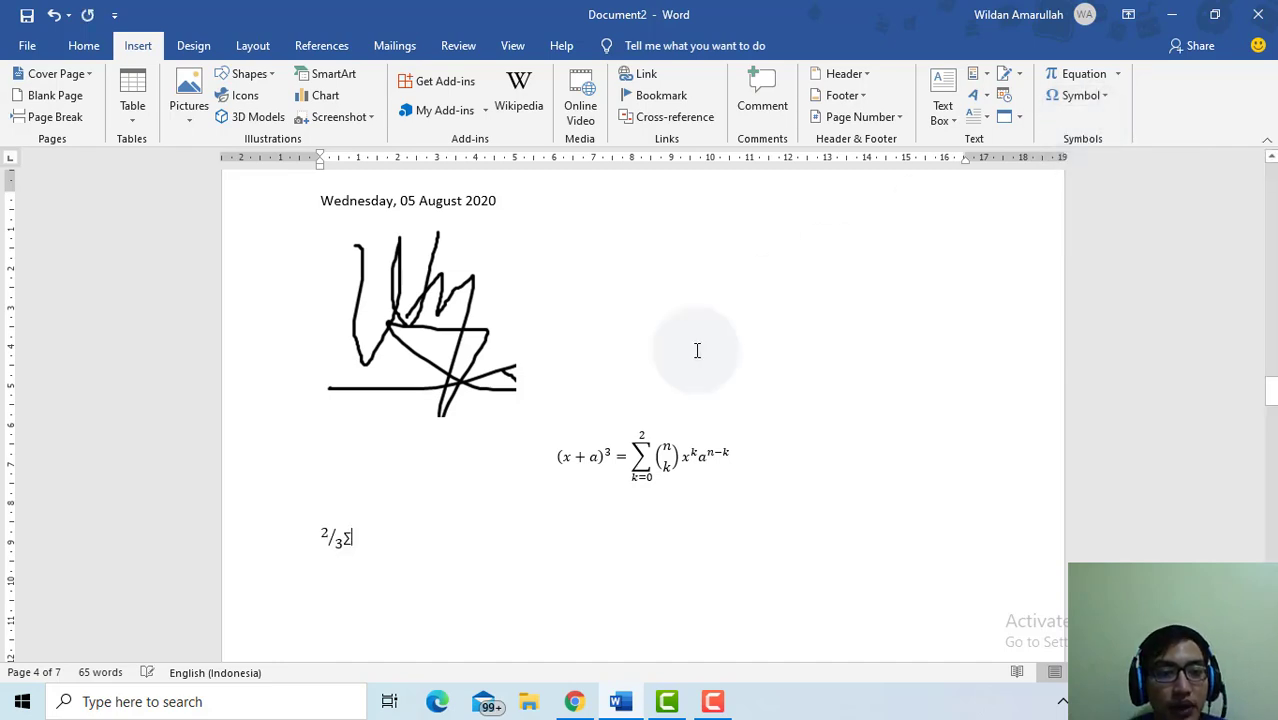
left_click(347, 536)
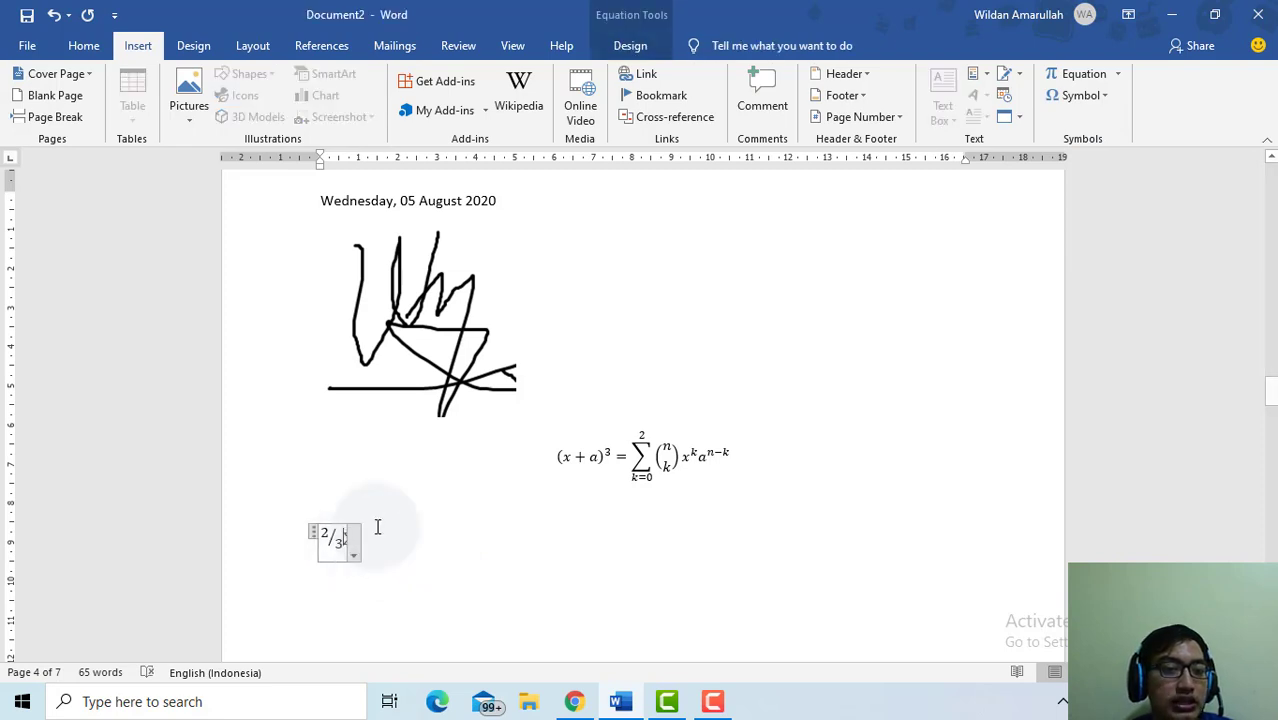
Insert the β and ∞ symbols, separated by a space, on the empty line above the 2/3 fraction.
left_click(397, 519)
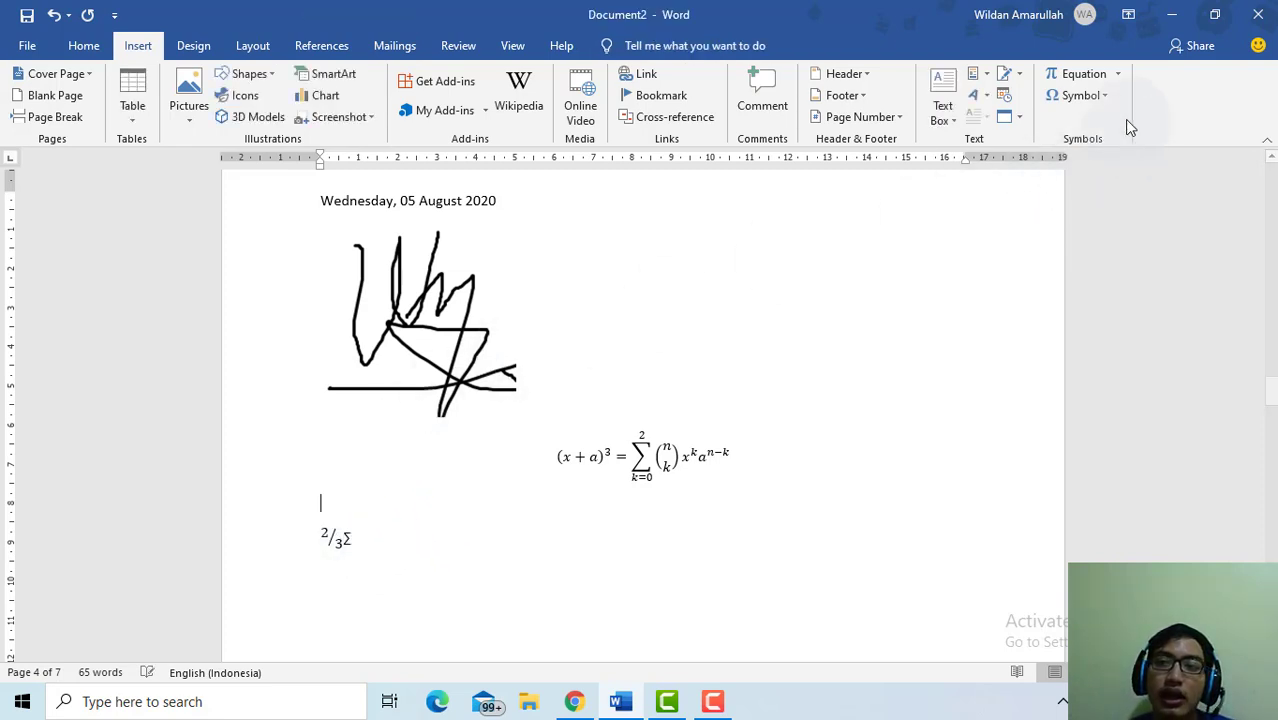
left_click(1106, 100)
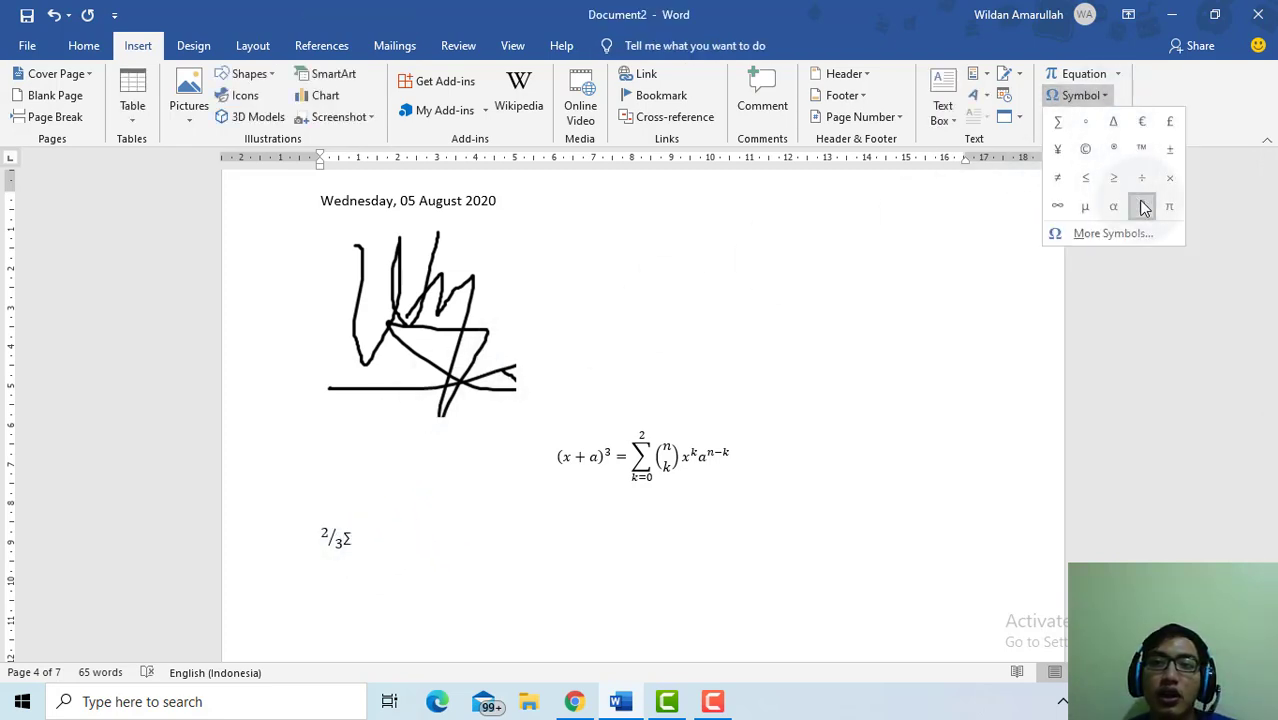
left_click(1140, 206)
left_click(1100, 95)
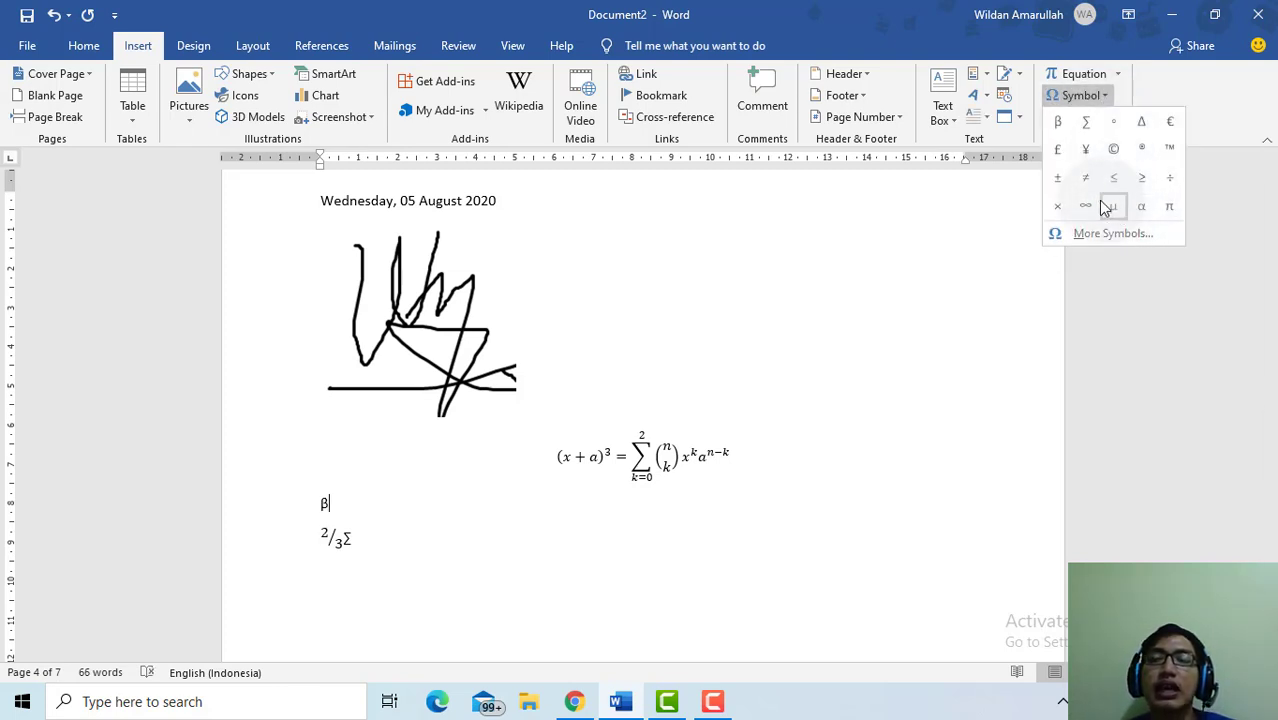
left_click(1090, 206)
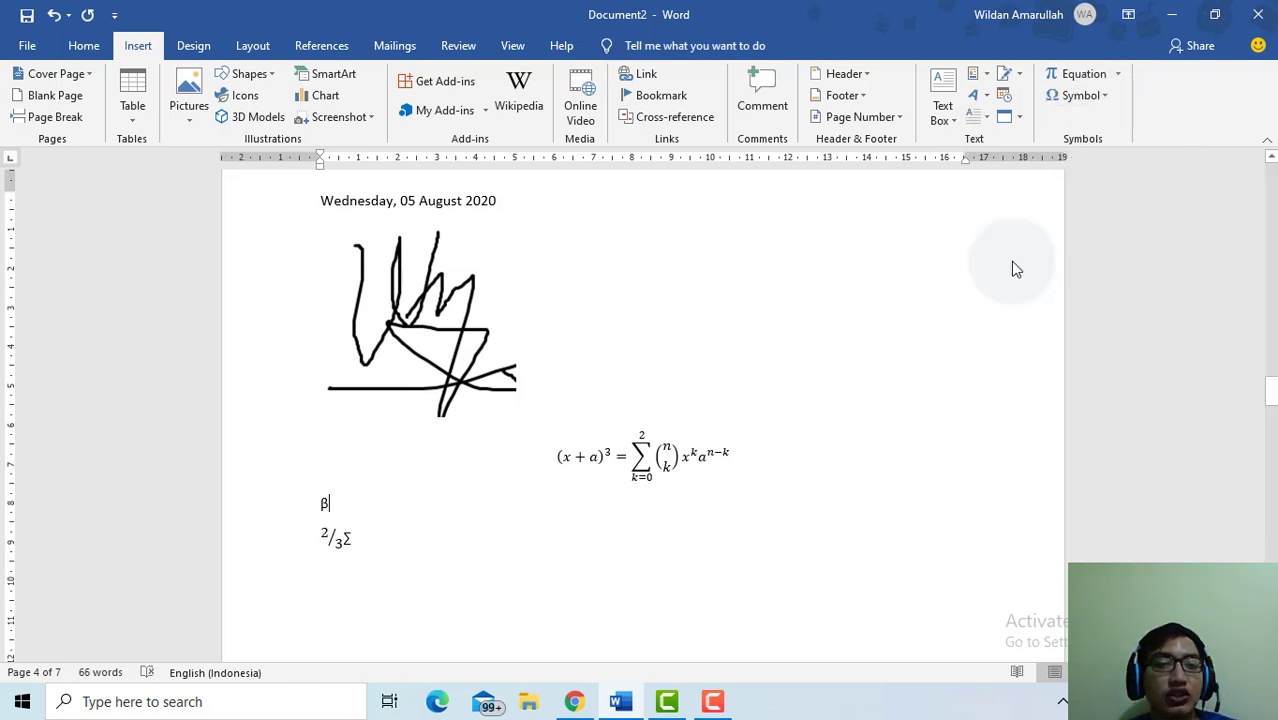
left_click(331, 505)
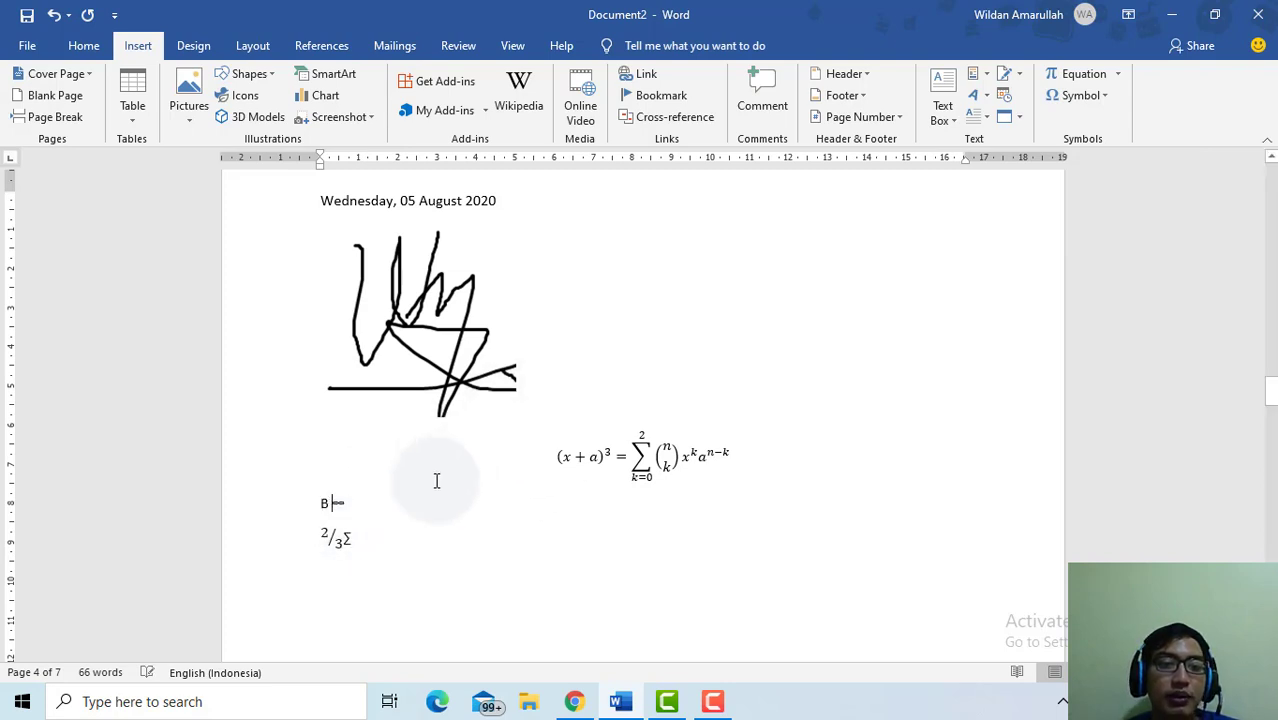
Add a space after the ∞ symbol above the 2/3 fraction and open the full symbol collection for insertion there.
left_click(378, 504)
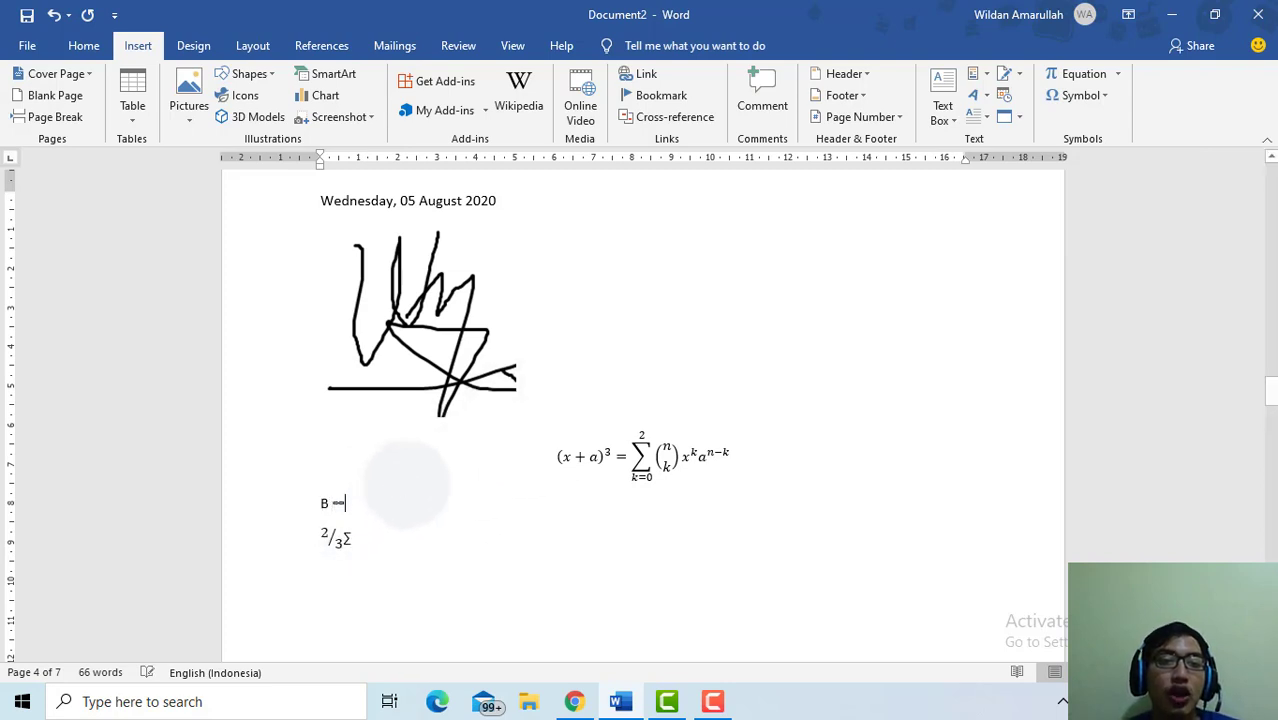
left_click(1099, 101)
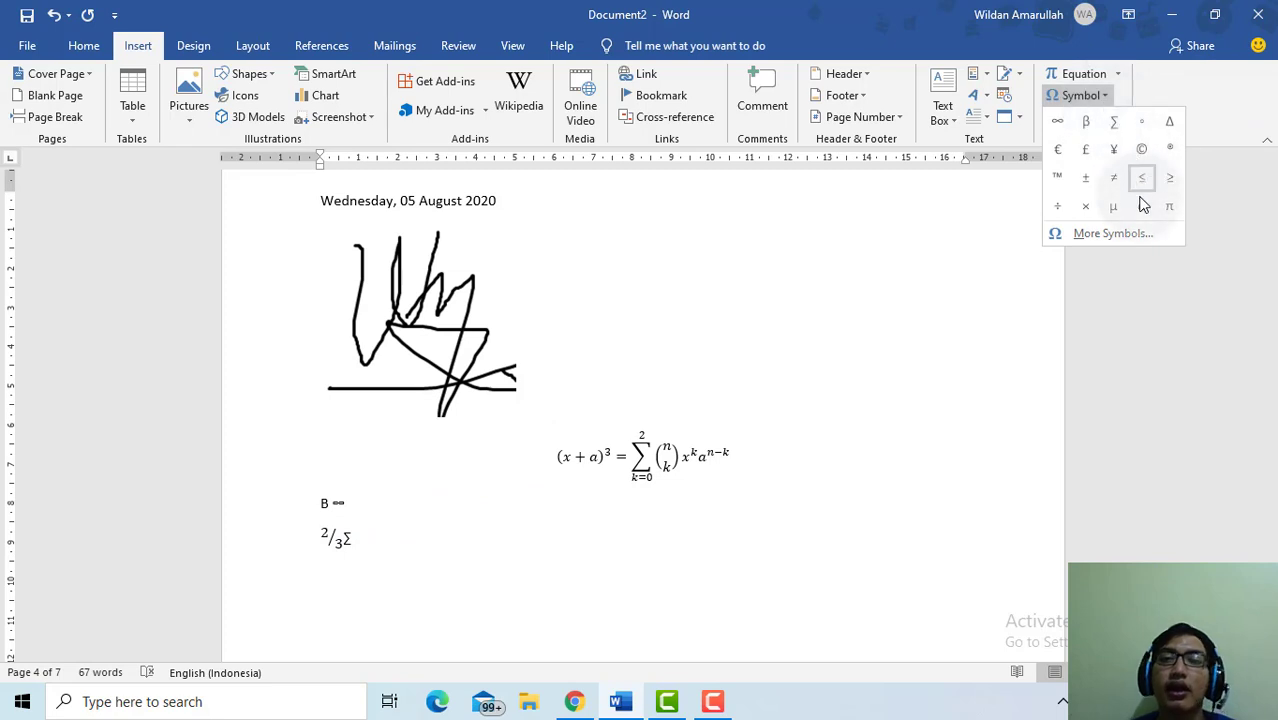
left_click(1085, 230)
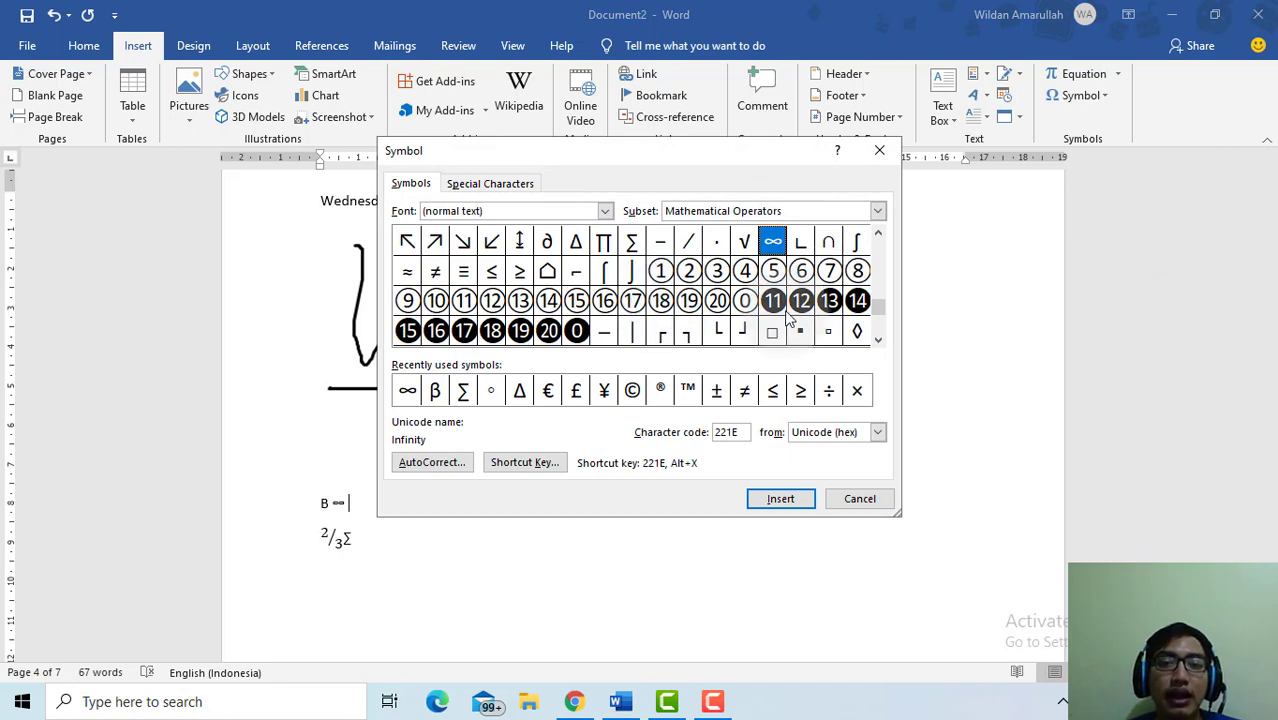
Browse the normal-text symbols from Basic Latin to Arabic Presentation Forms-B, examining individual Arabic letters such as the Meem forms.
left_click_drag(884, 270, 880, 243)
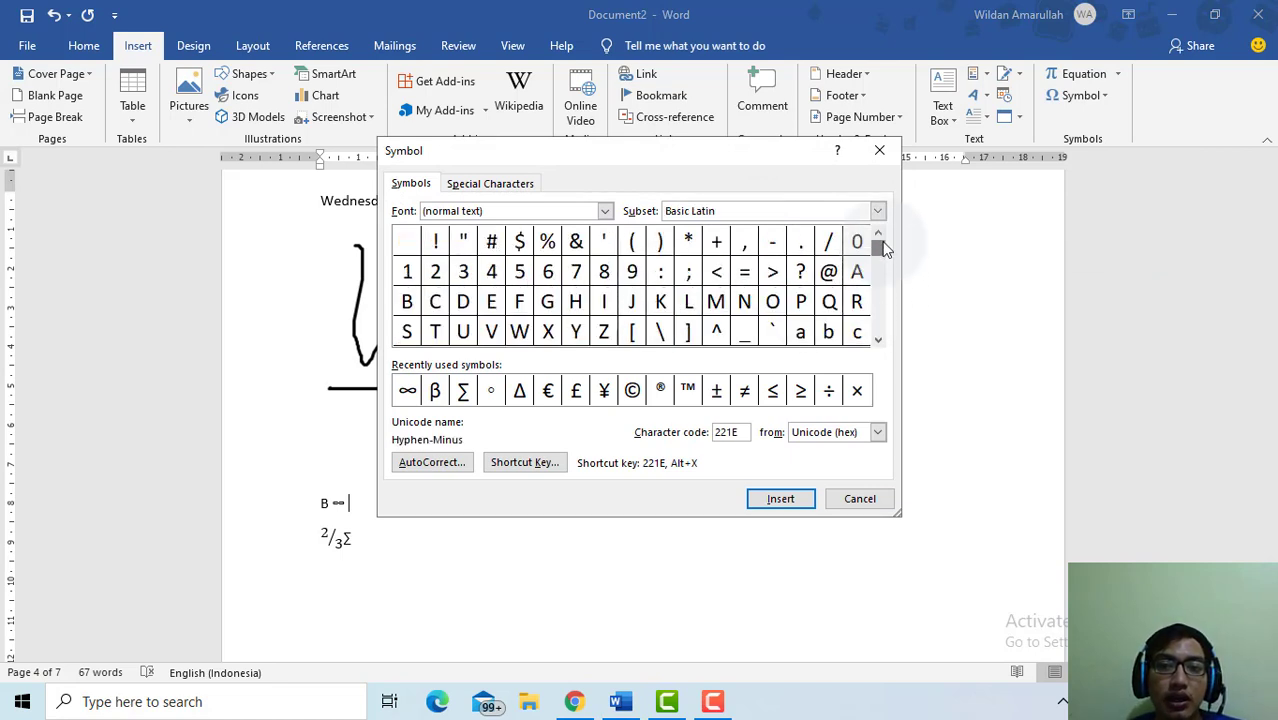
left_click(769, 303)
left_click_drag(880, 245, 873, 325)
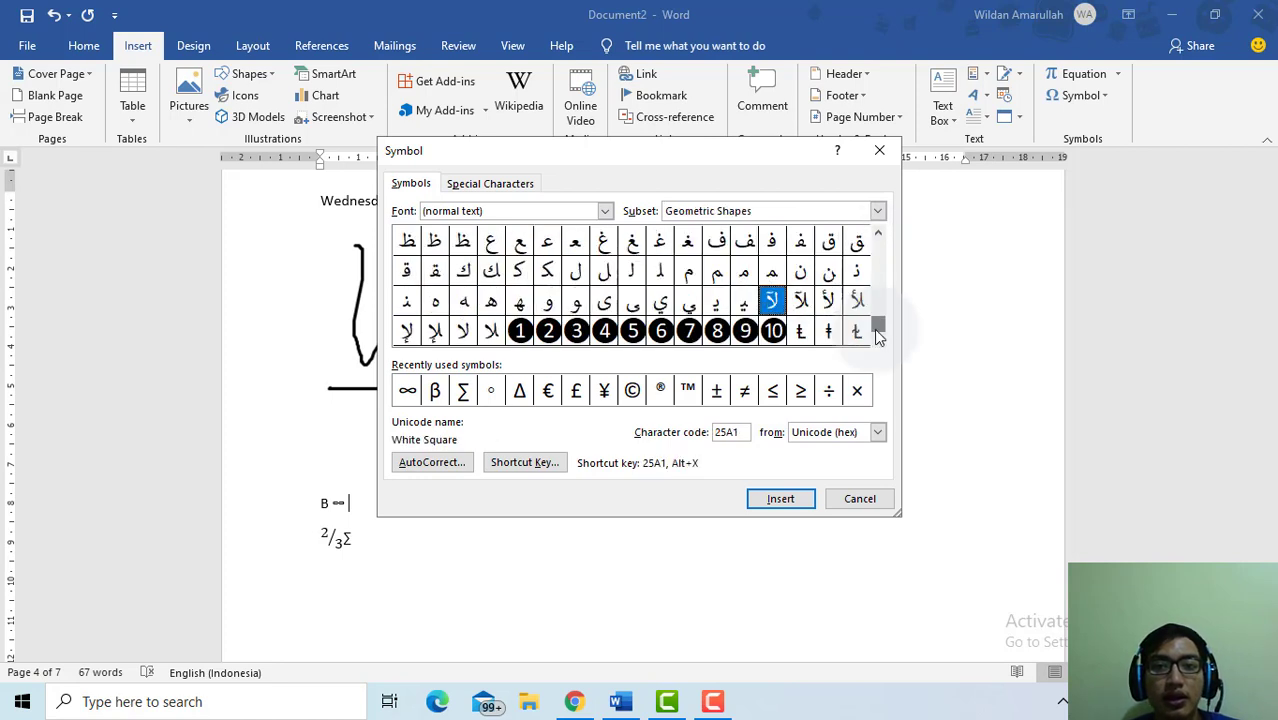
left_click(633, 300)
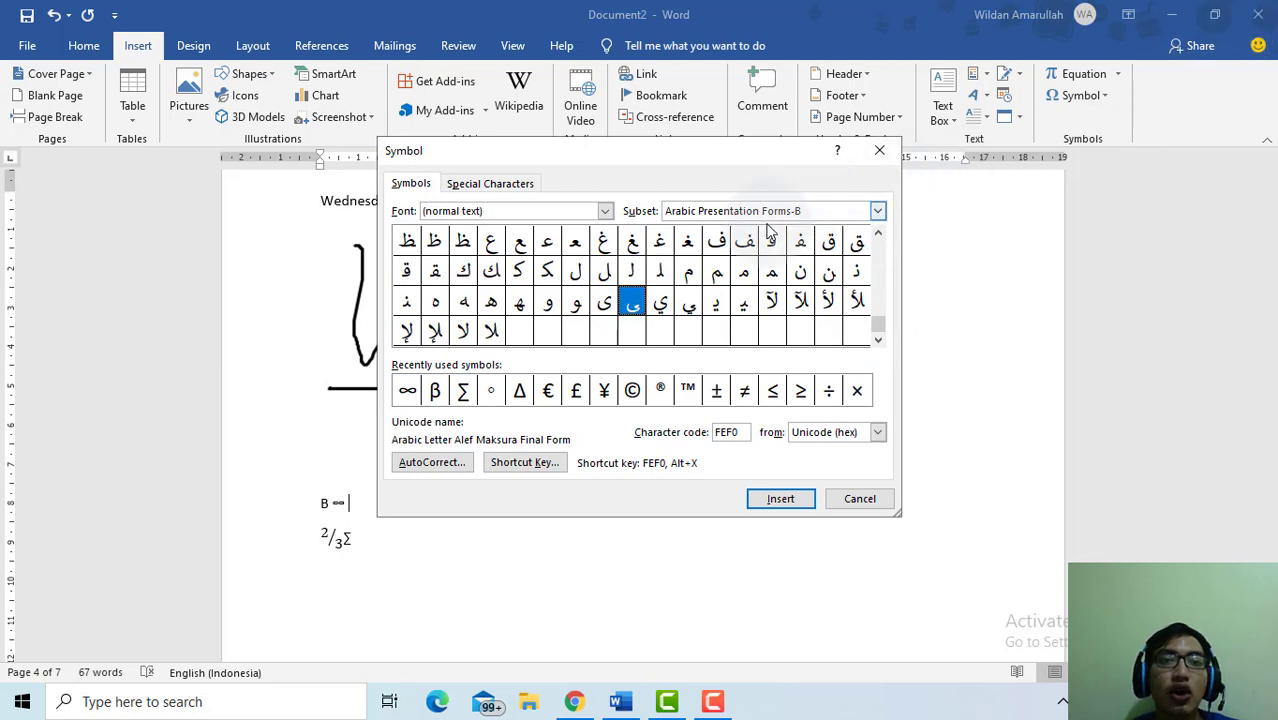
left_click(688, 271)
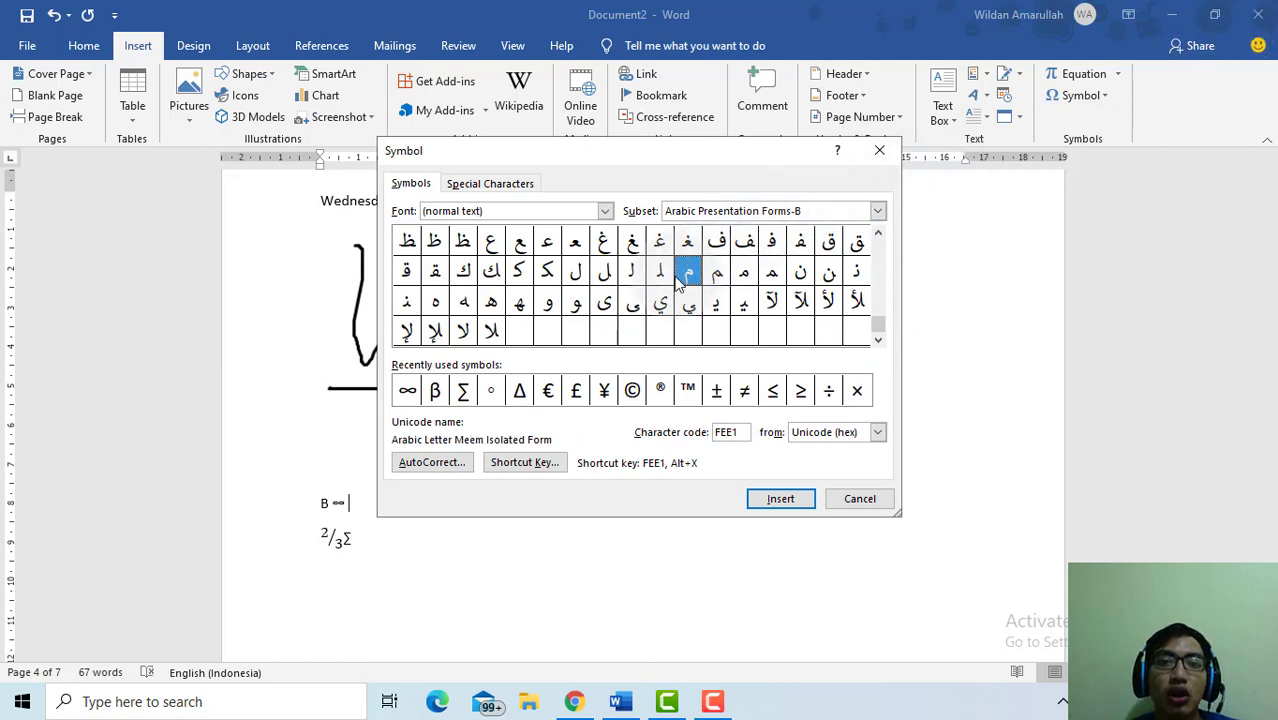
left_click(752, 270)
left_click(772, 271)
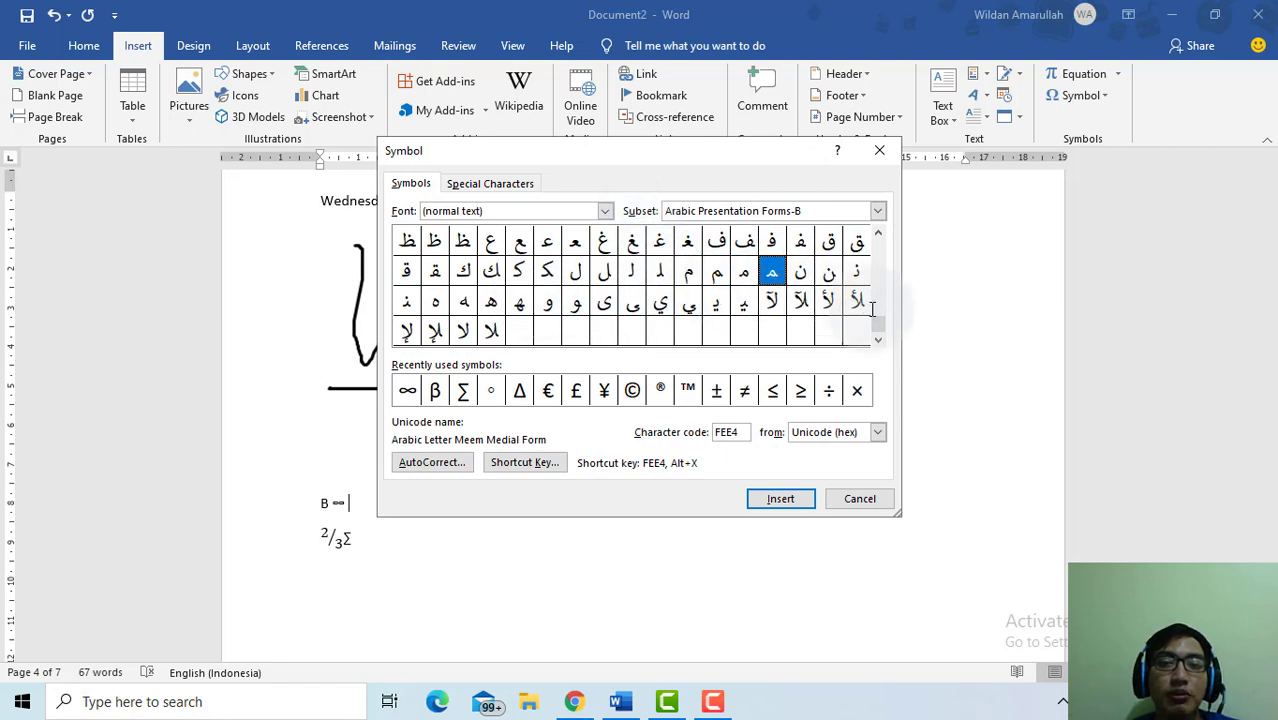
Insert the Basic Latin dollar sign ($) after the ∞ symbol and close the symbol collection.
left_click_drag(874, 320, 877, 243)
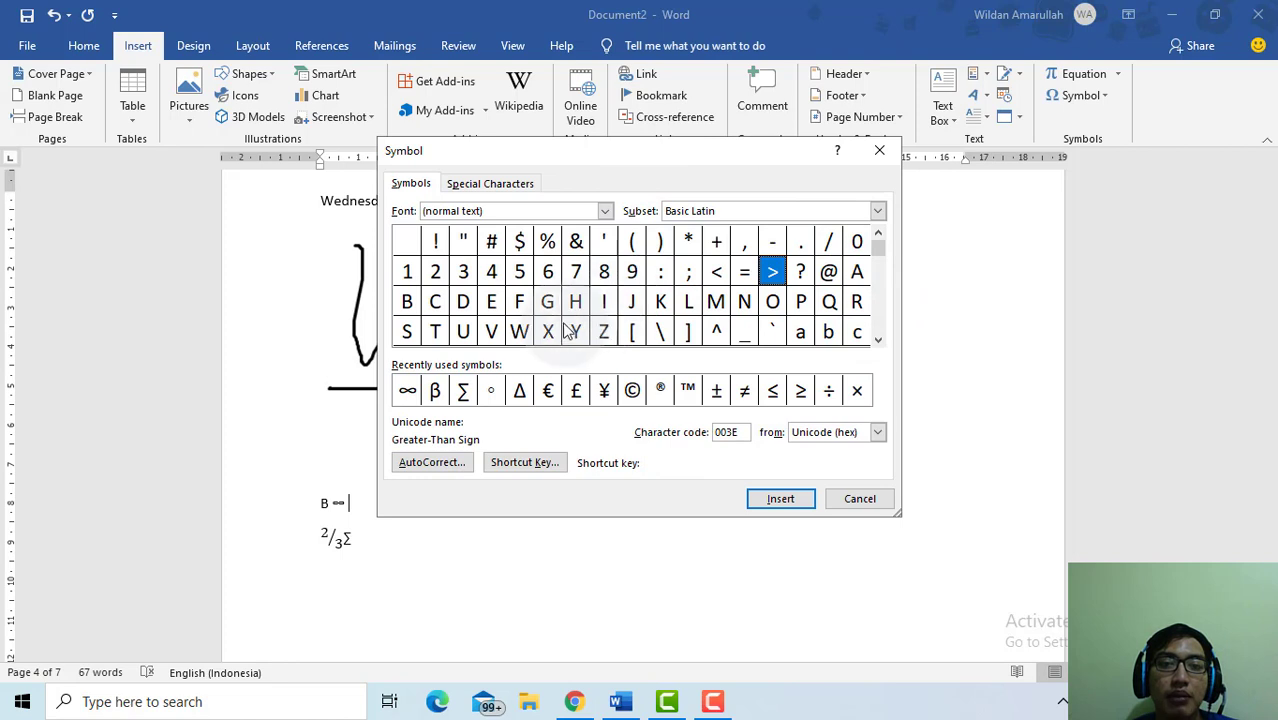
left_click(519, 241)
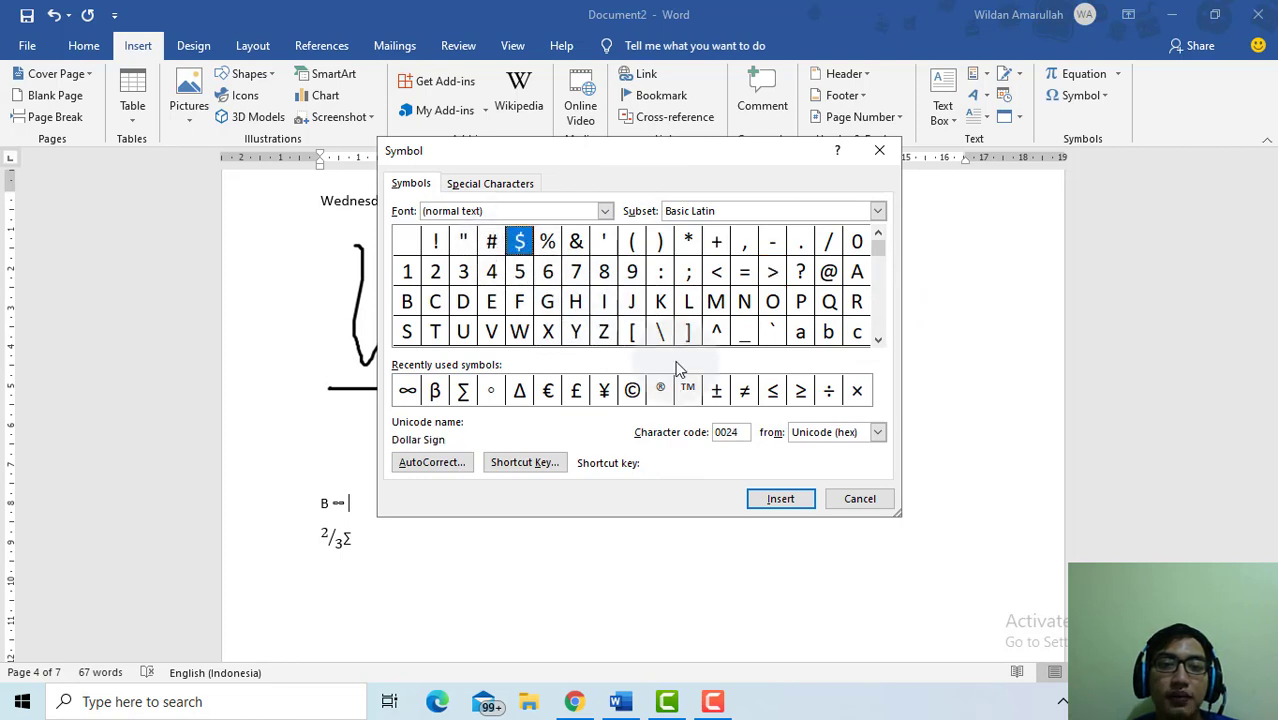
left_click(780, 498)
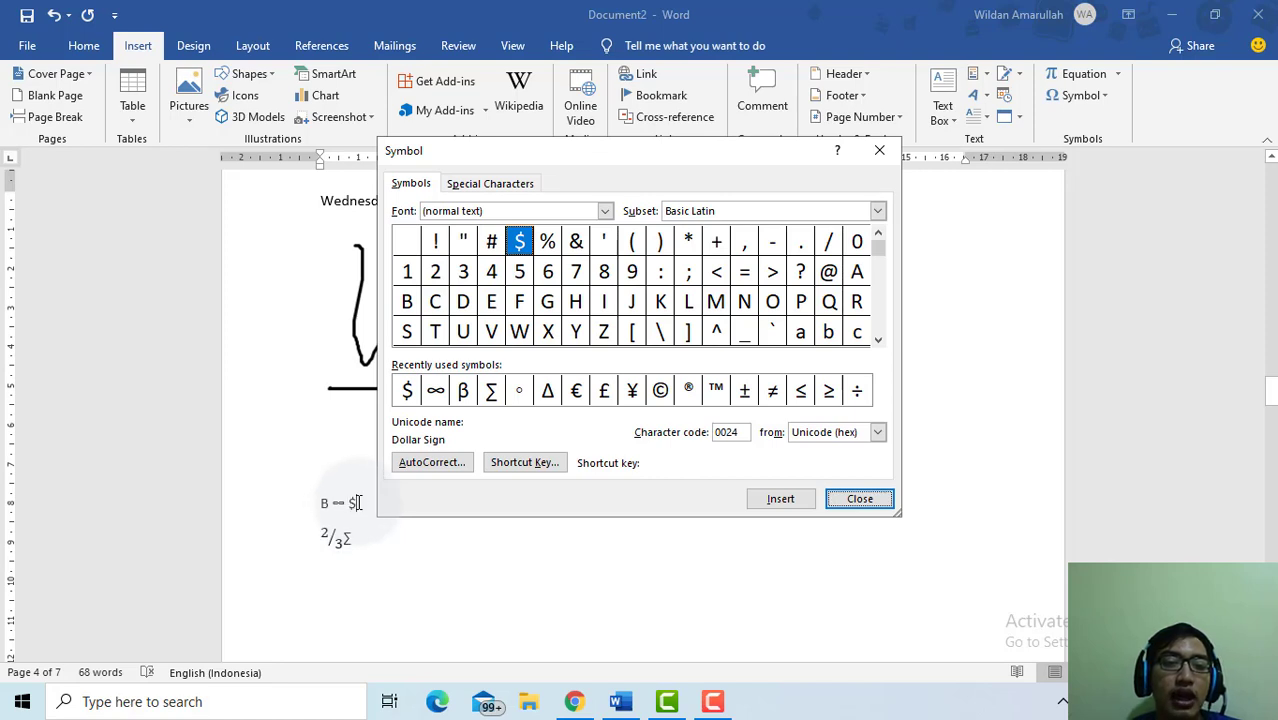
left_click(860, 498)
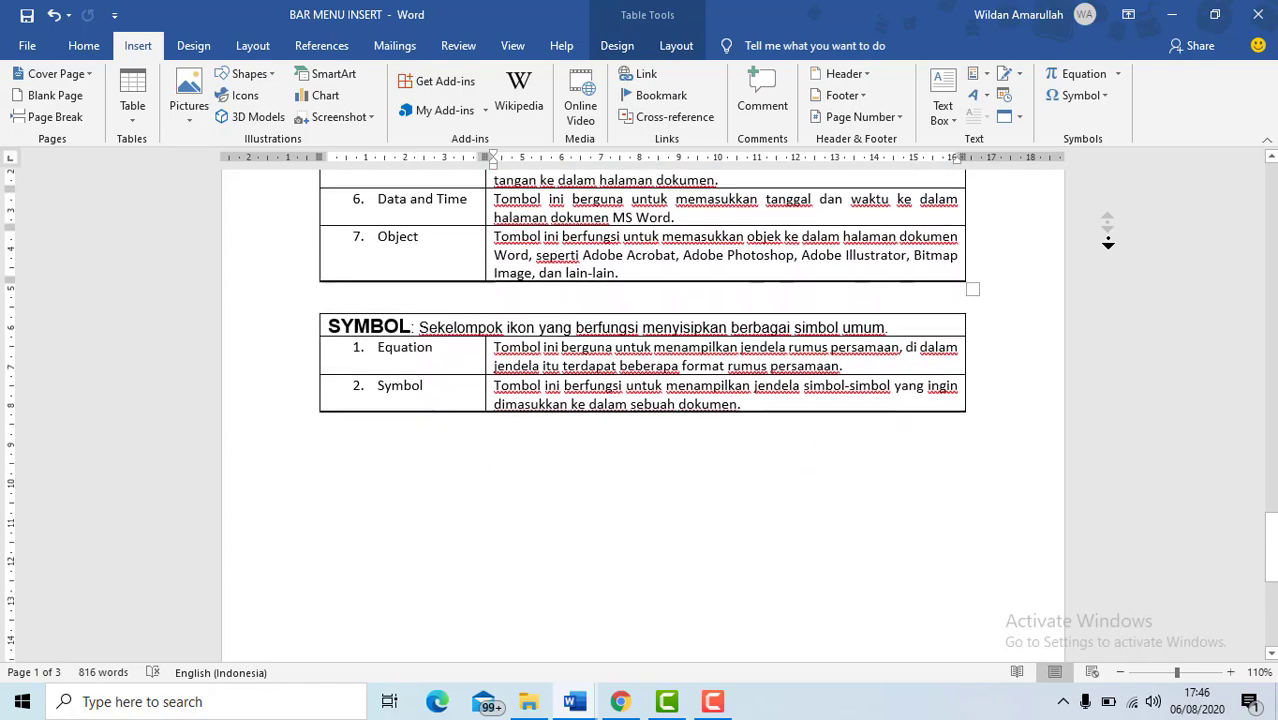
left_click(1109, 238)
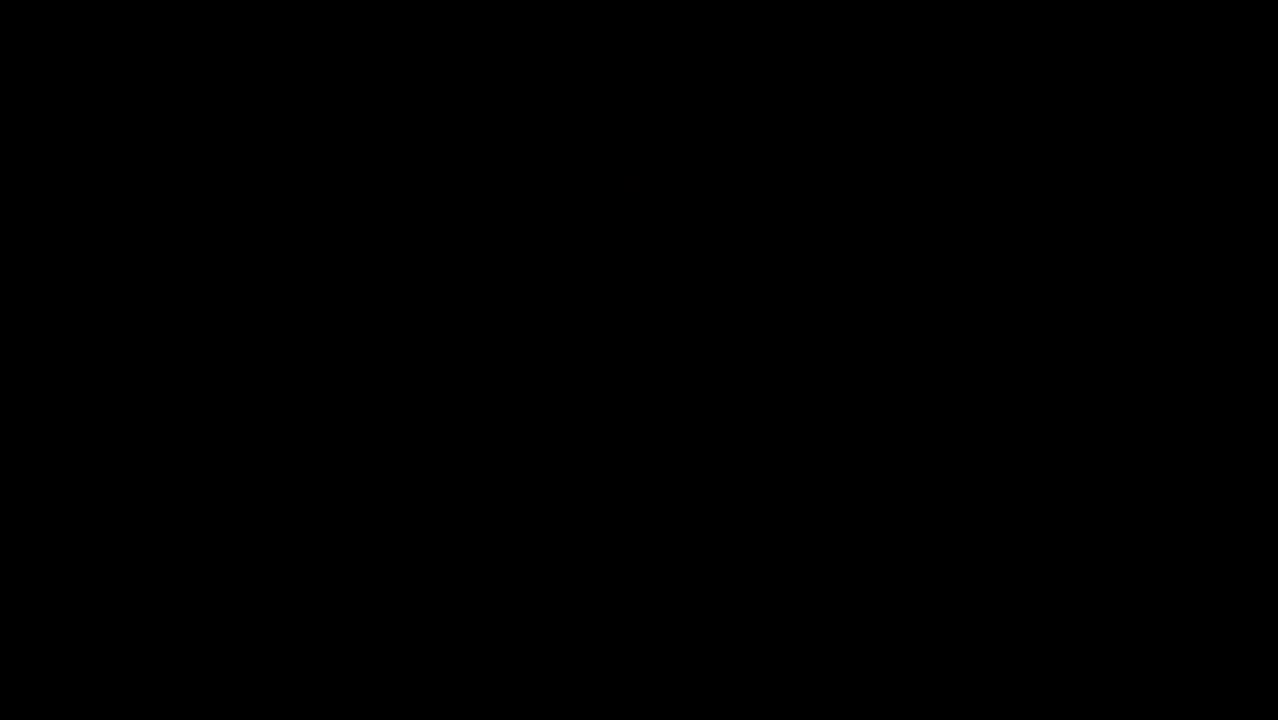